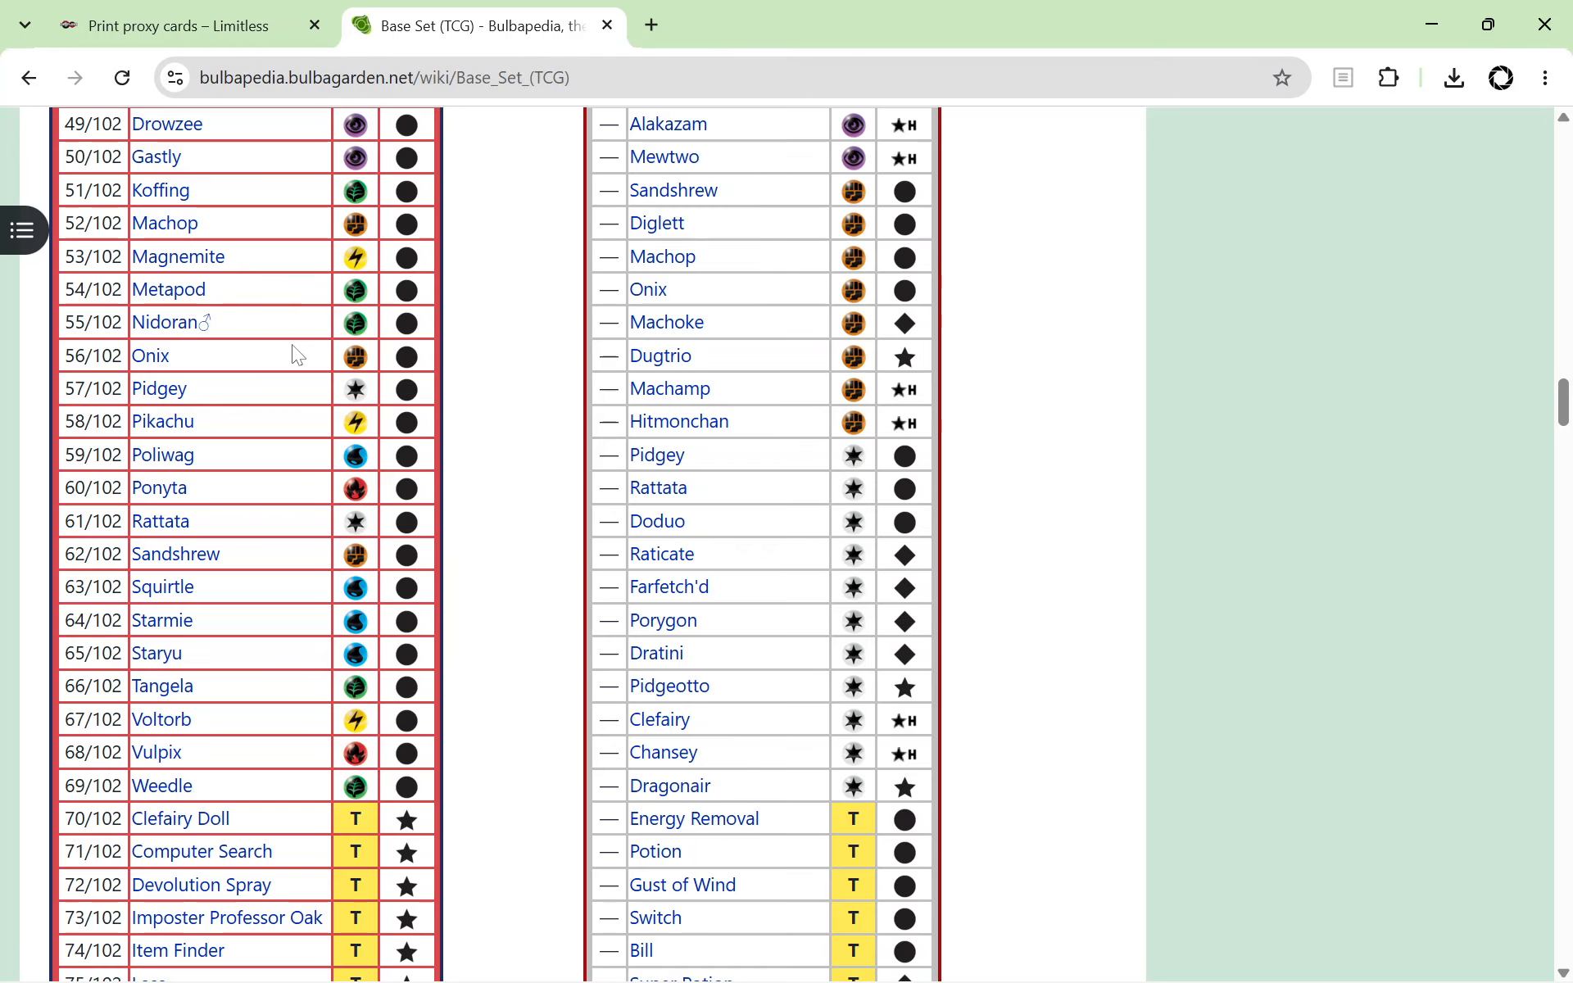
# Look through the Base Set list on Bulbapedia, with its card names, types and rarities, from card 1/102.
pyautogui.scroll(20, 295, 355)
pyautogui.scroll(-3, 294, 387)
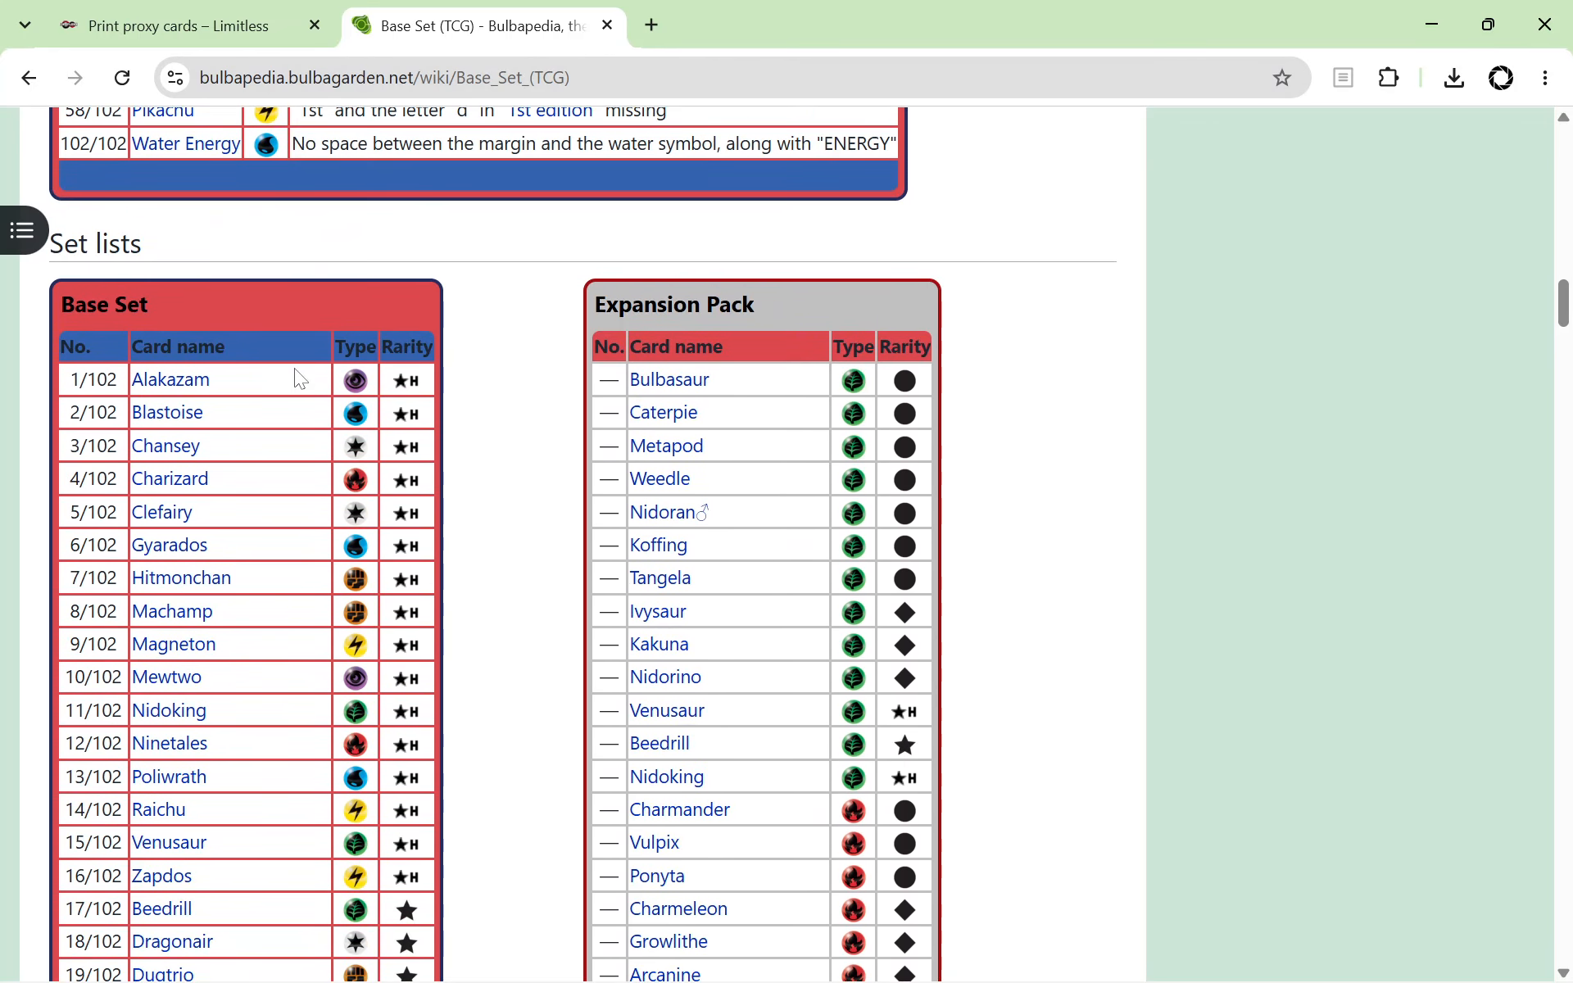
pyautogui.scroll(-2, 412, 365)
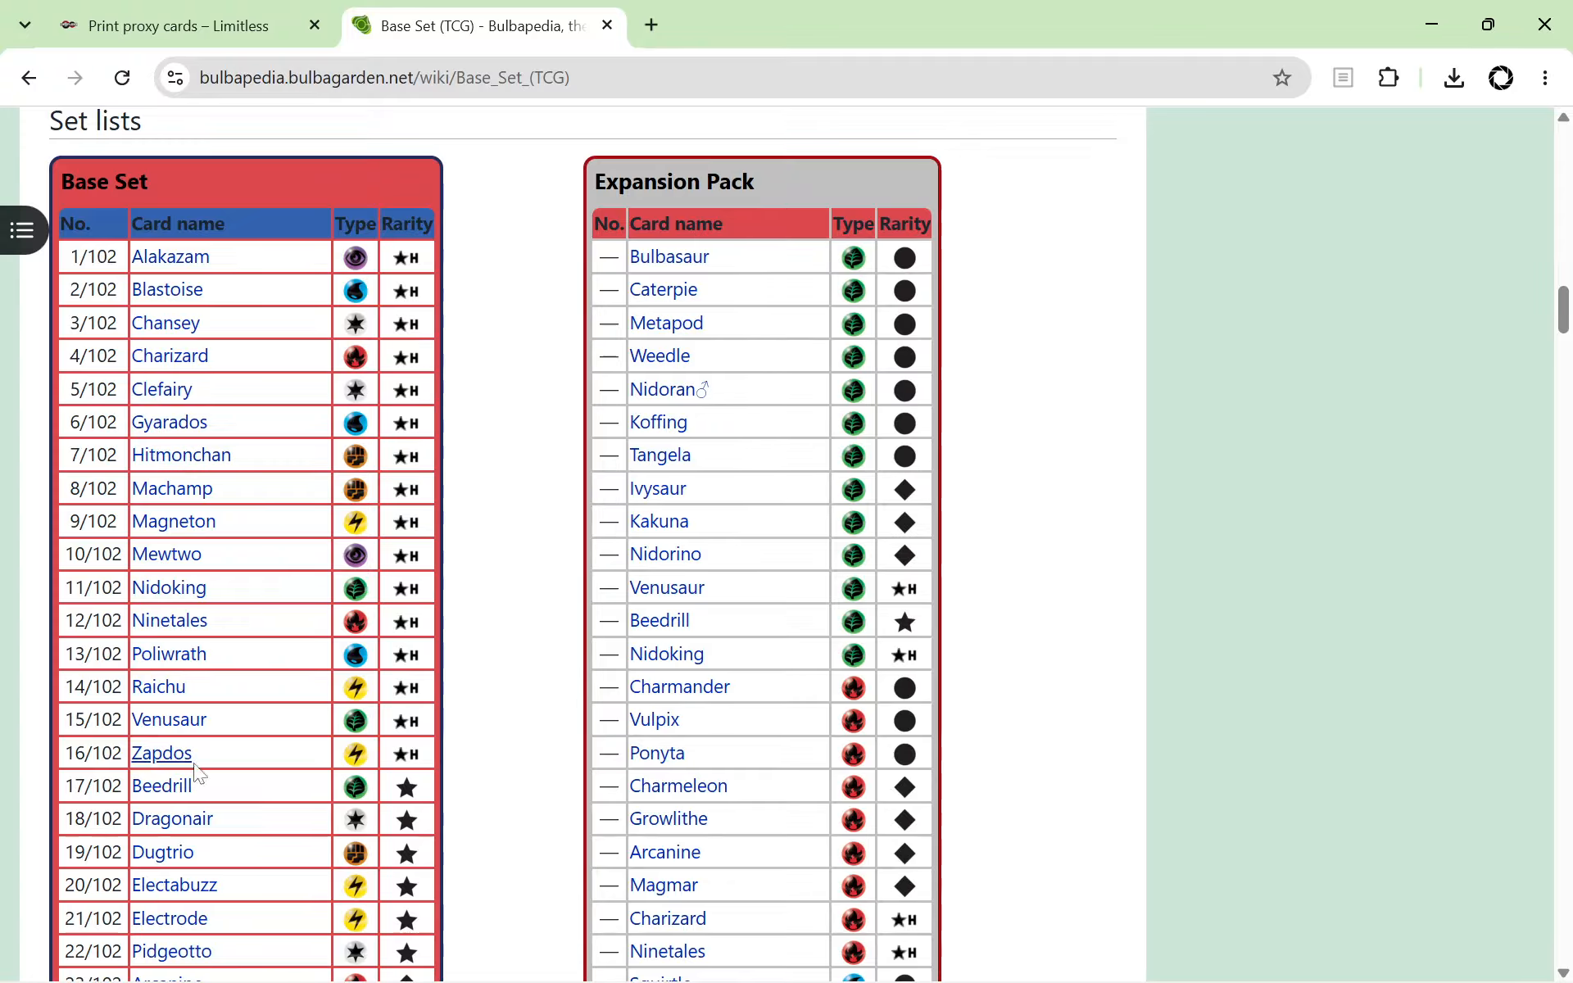
# Switch to the Limitless proxy cards page and examine the common Base Set cards from Weedle to Machop.
pyautogui.click(174, 25)
pyautogui.scroll(-10, 680, 602)
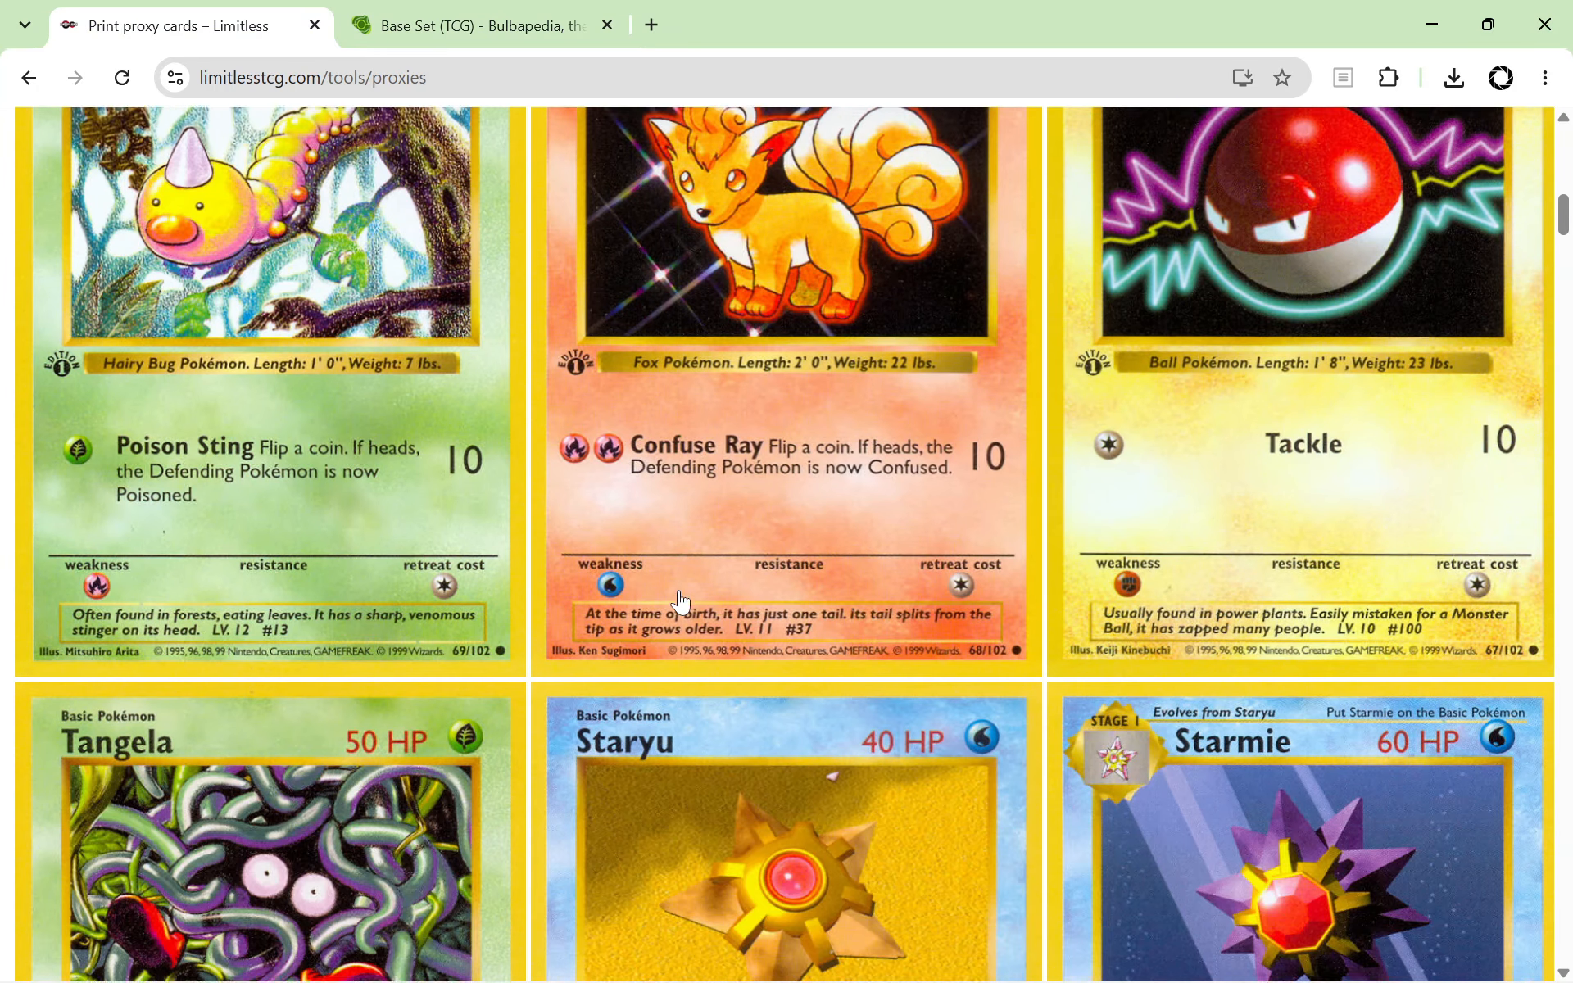
pyautogui.scroll(-5, 680, 602)
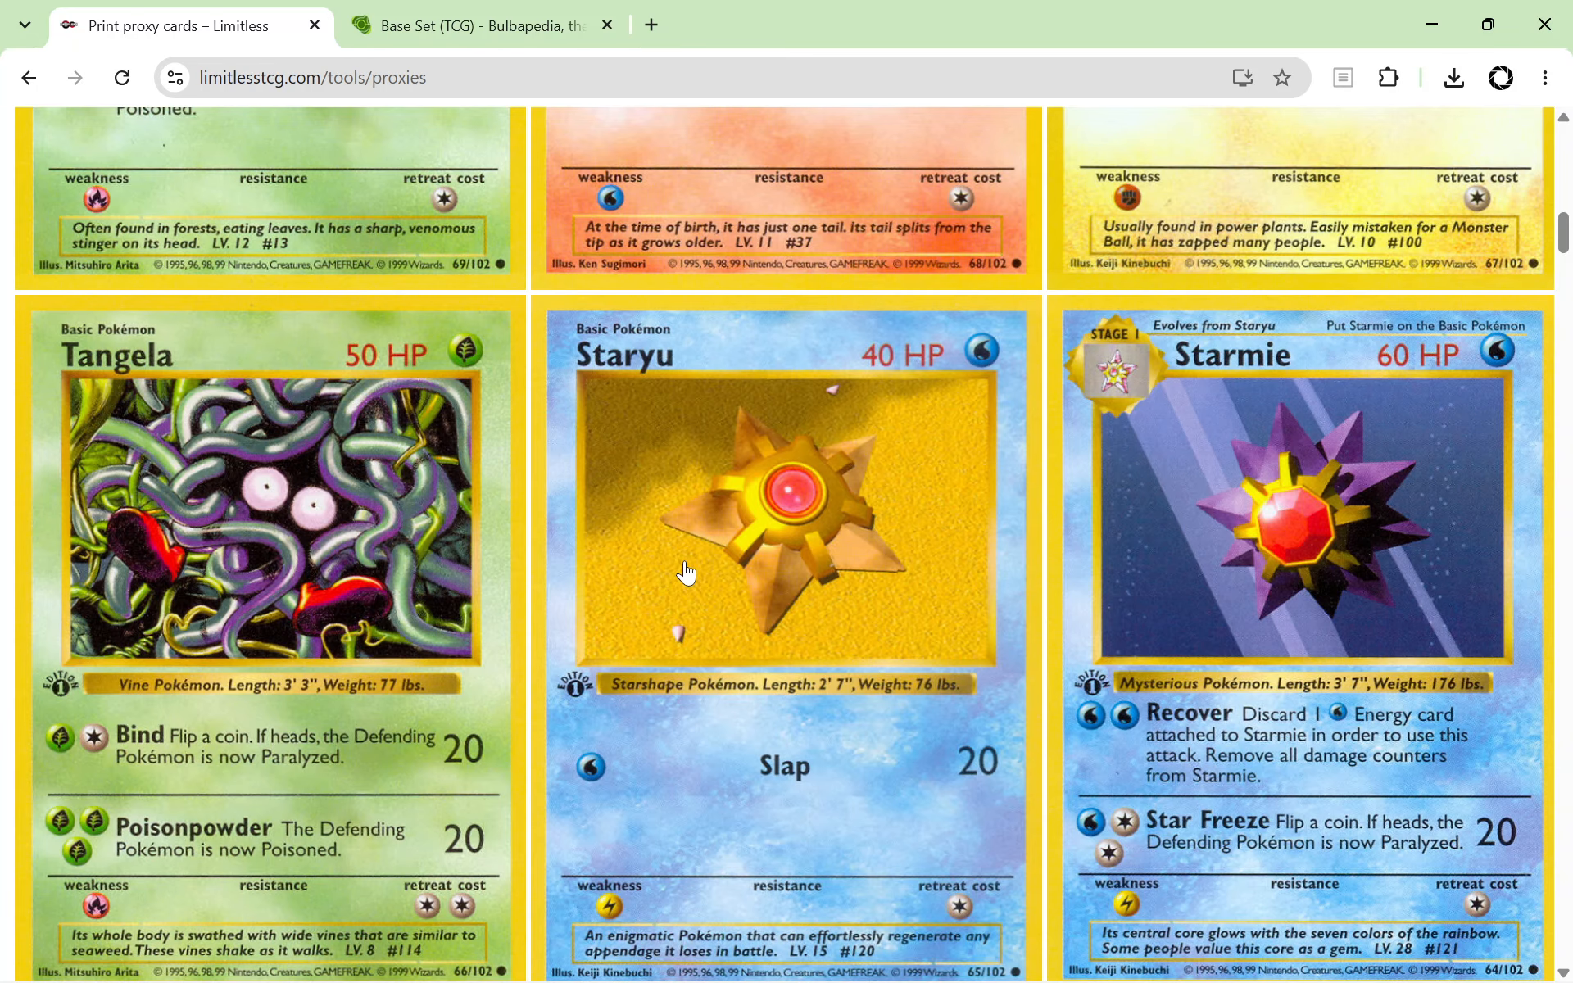
pyautogui.scroll(-20, 686, 572)
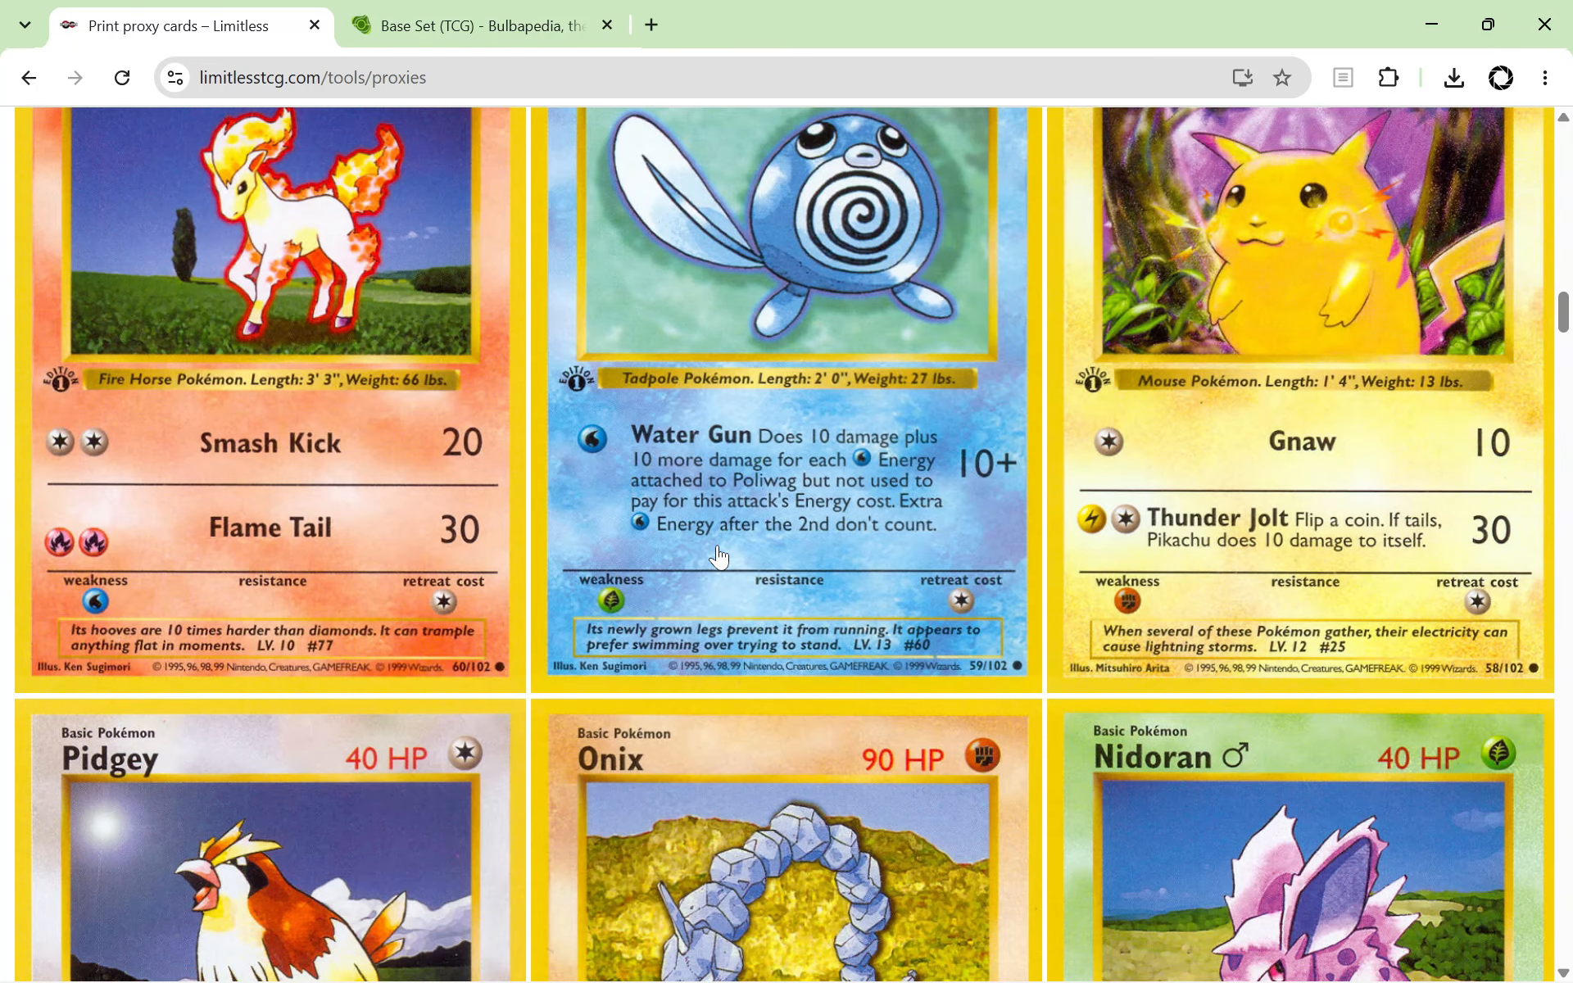
pyautogui.scroll(-15, 719, 558)
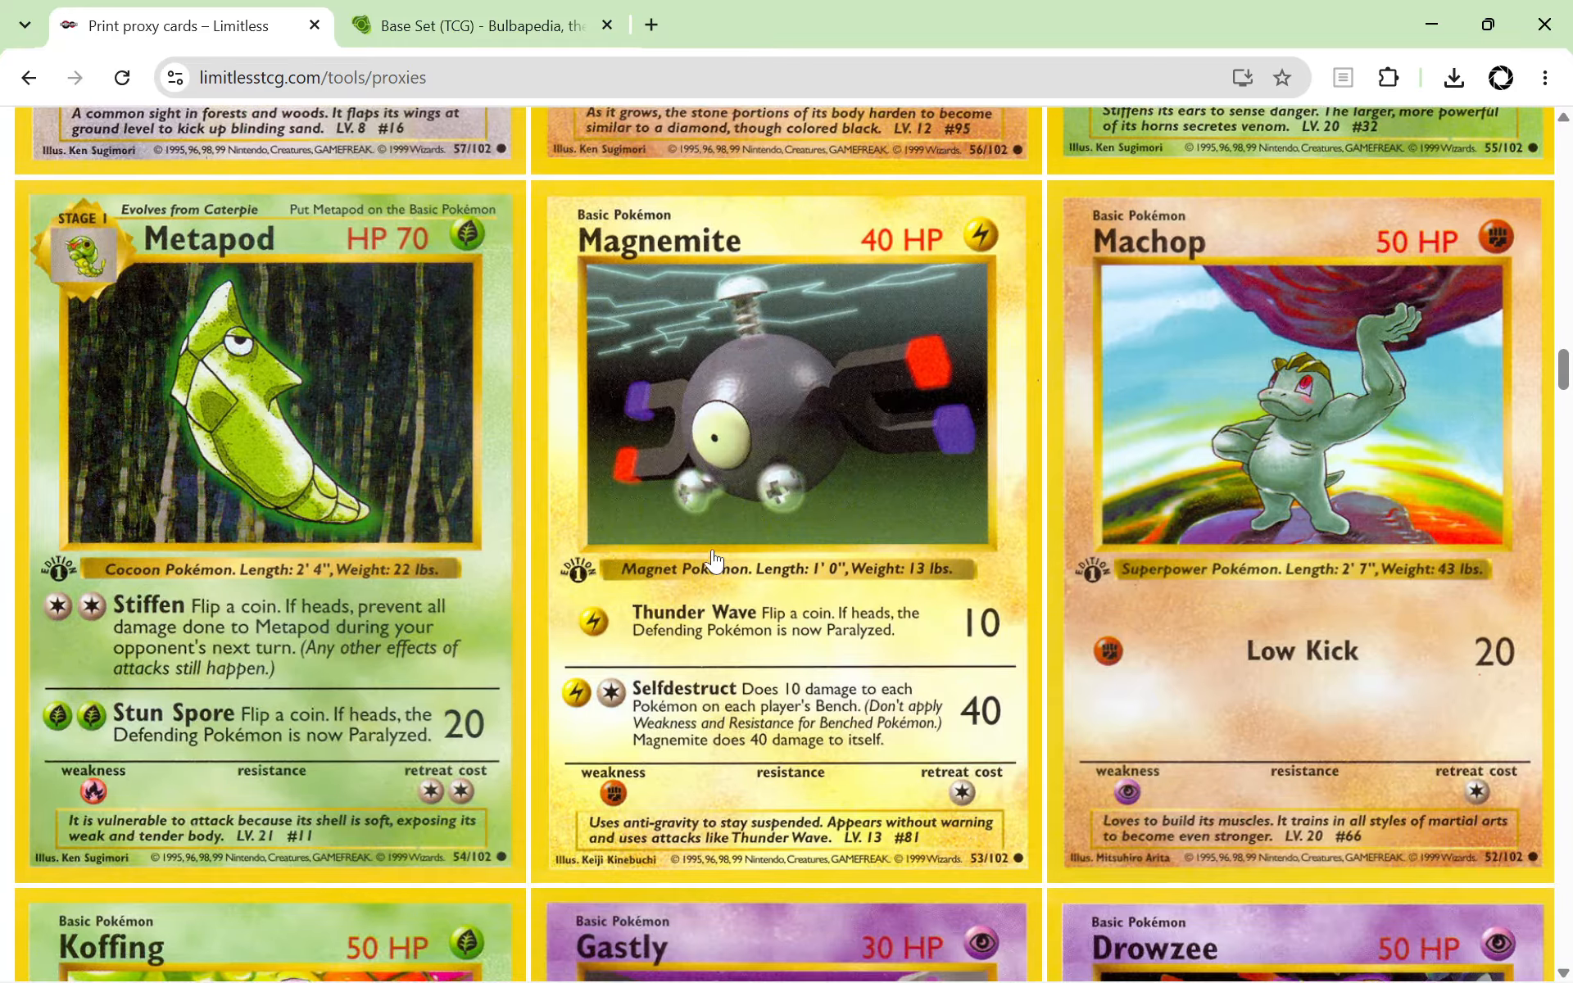
pyautogui.scroll(-6, 714, 561)
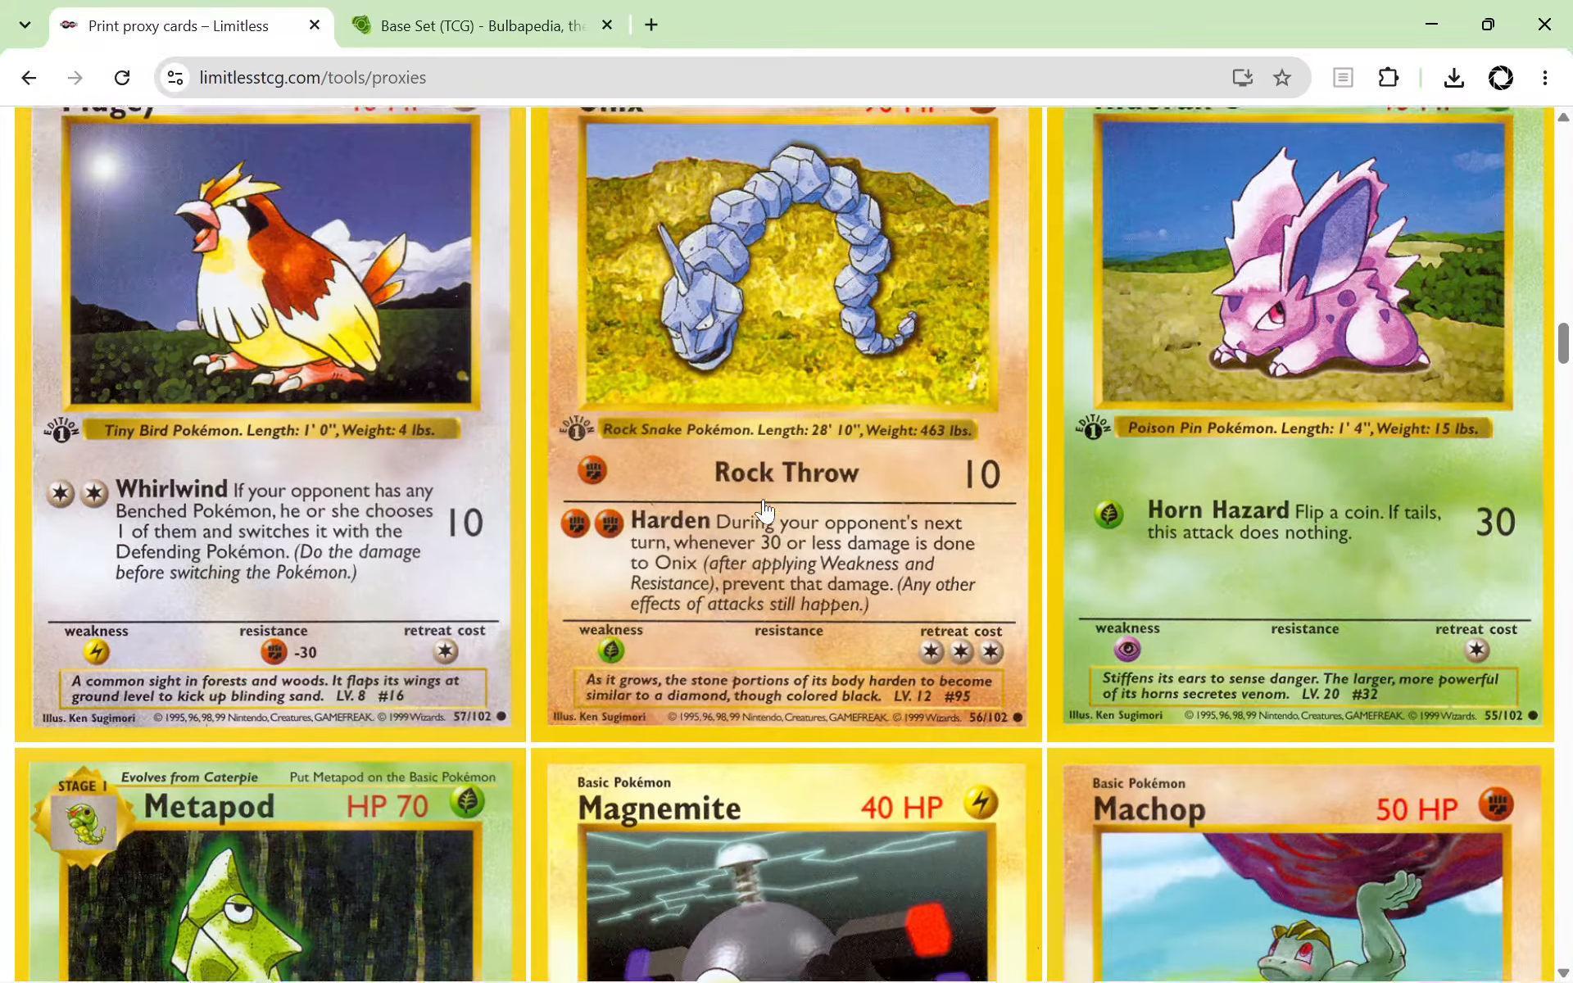
pyautogui.scroll(2, 766, 513)
pyautogui.scroll(-1, 766, 512)
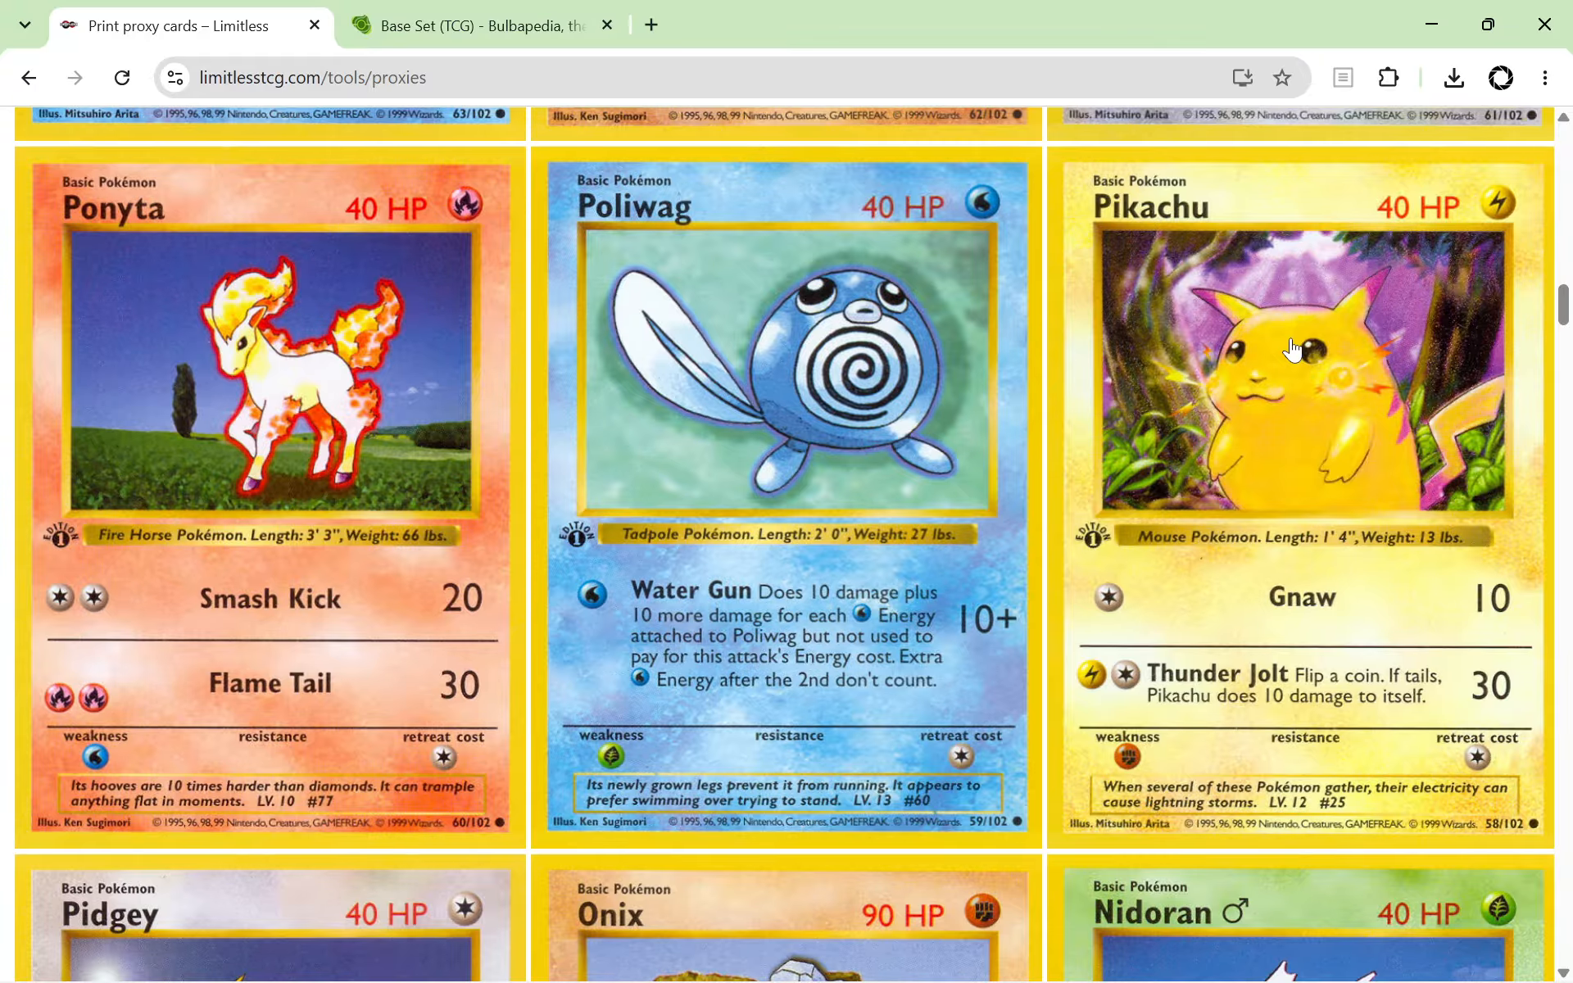
# Compare the layouts of Basic and Stage 1 cards between the Weedle row and the Ivysaur, Haunter and Growlithe row.
pyautogui.scroll(15, 1293, 349)
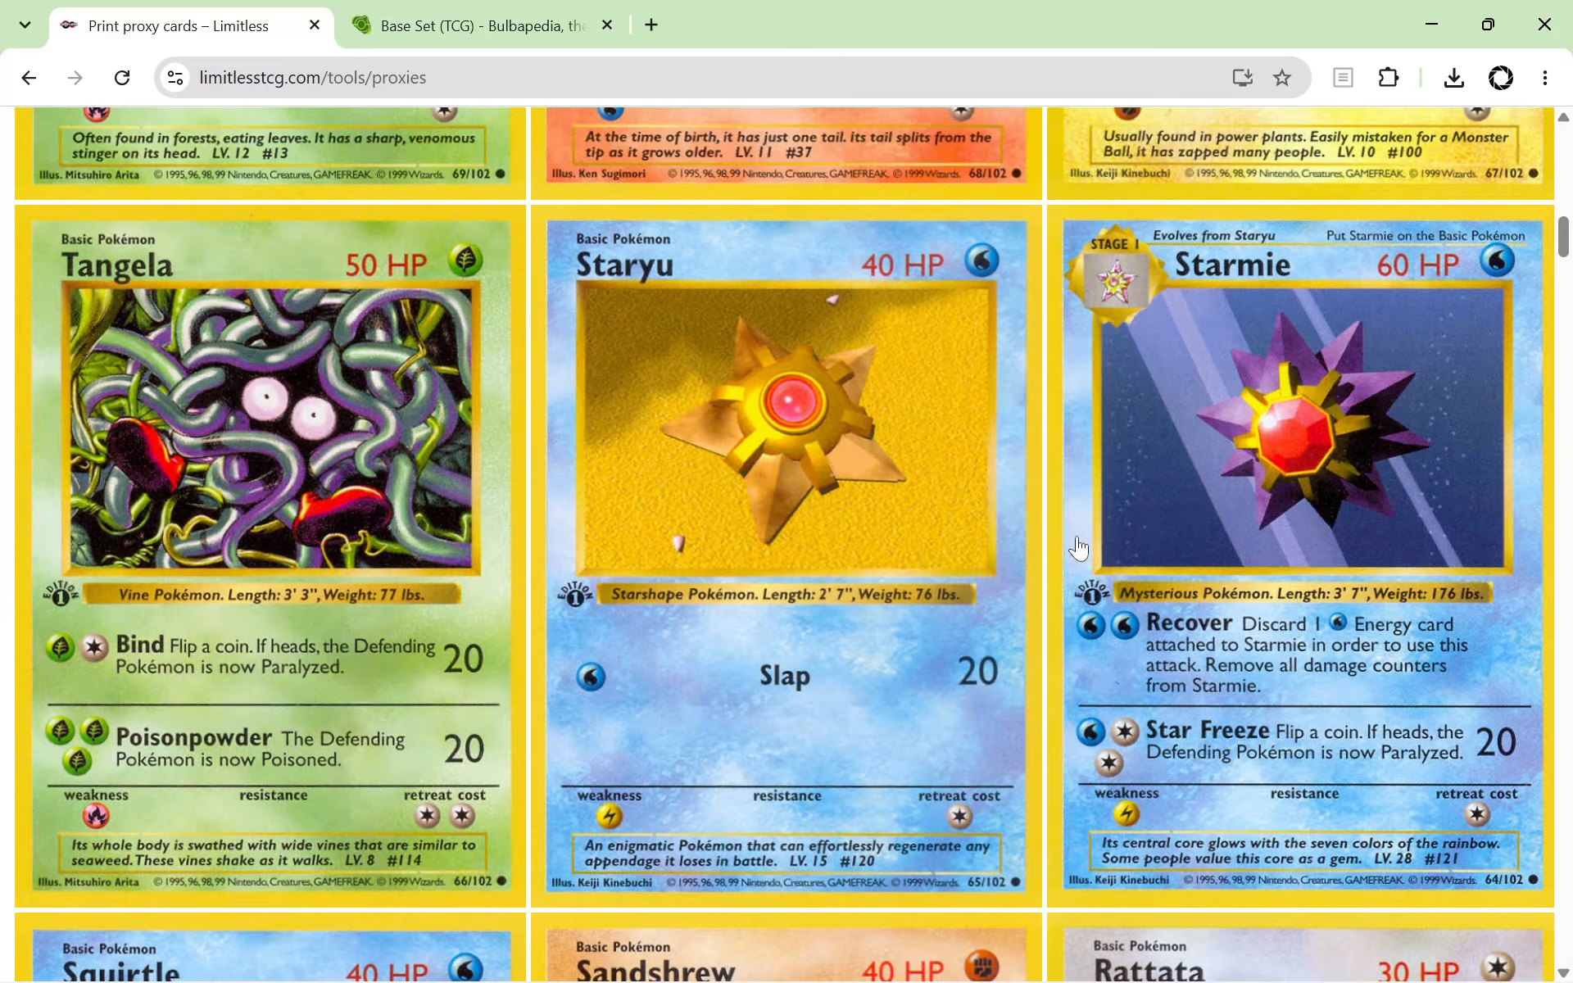
pyautogui.scroll(3, 1080, 548)
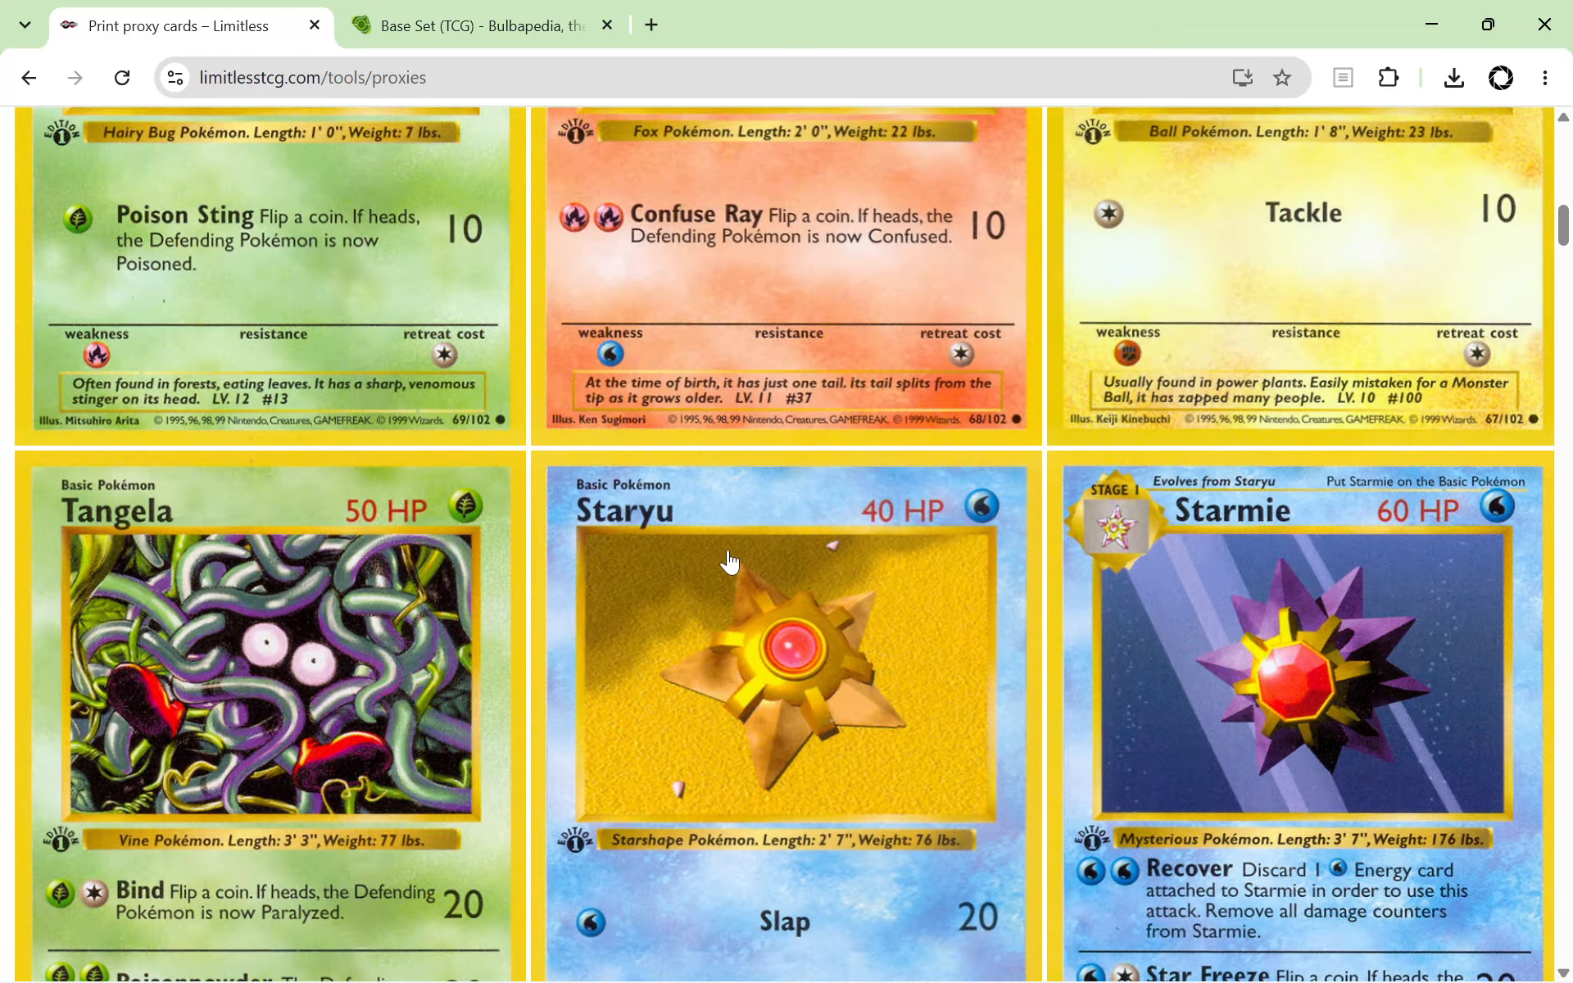
pyautogui.scroll(5, 837, 680)
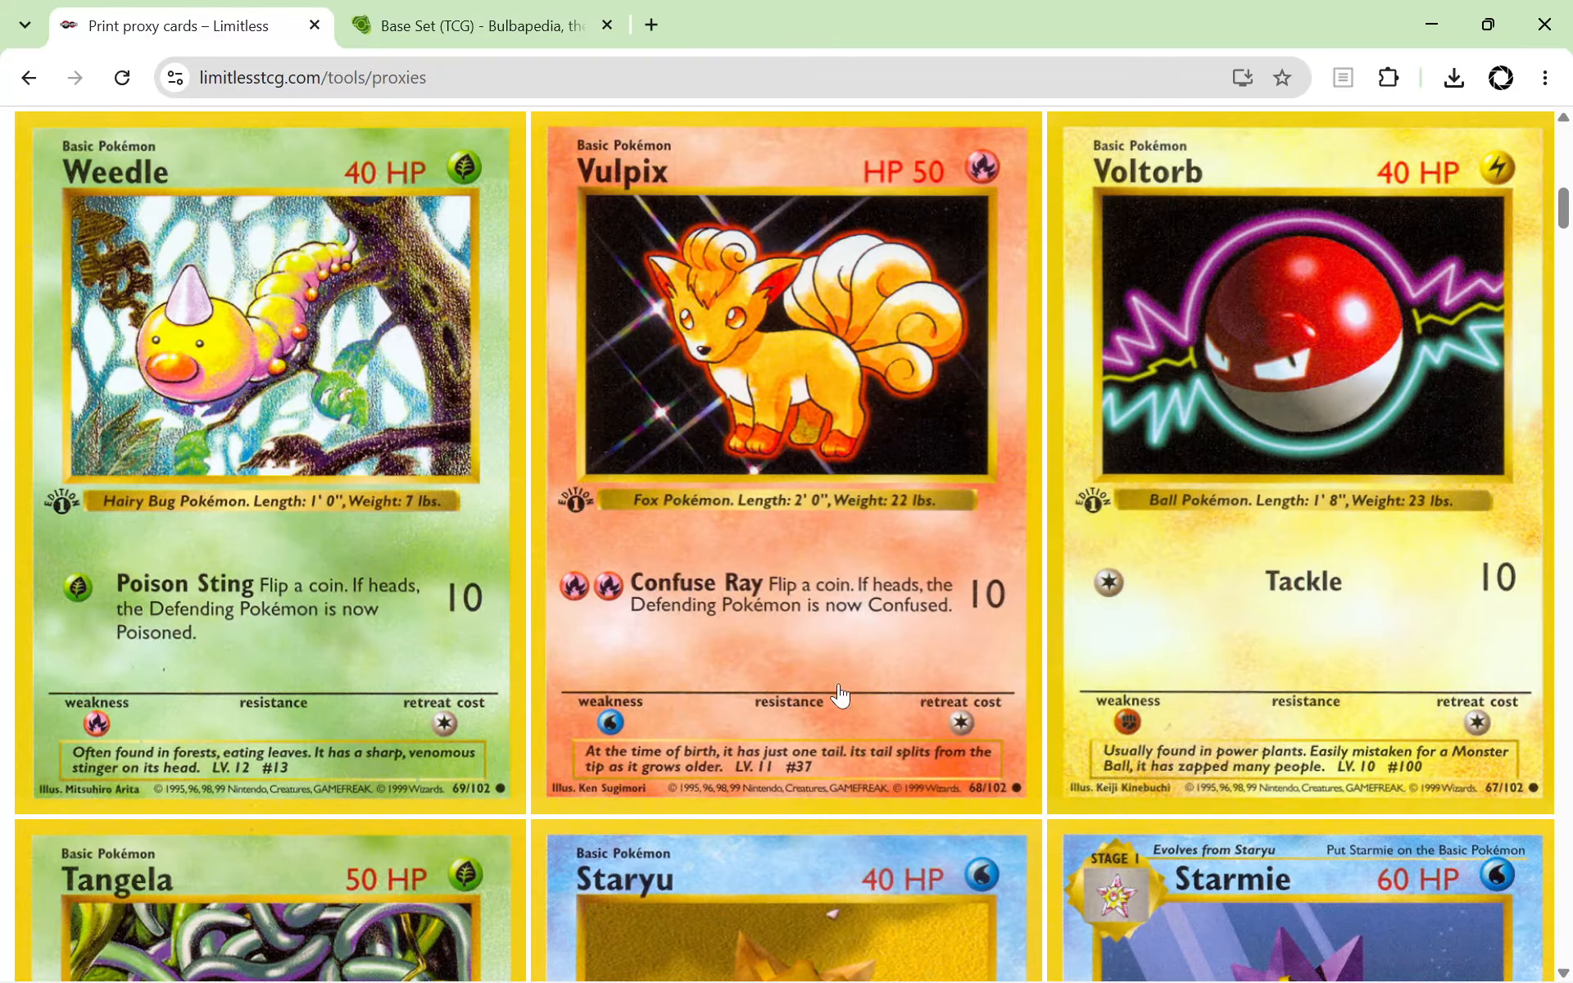
pyautogui.scroll(5, 840, 695)
pyautogui.scroll(-6, 377, 613)
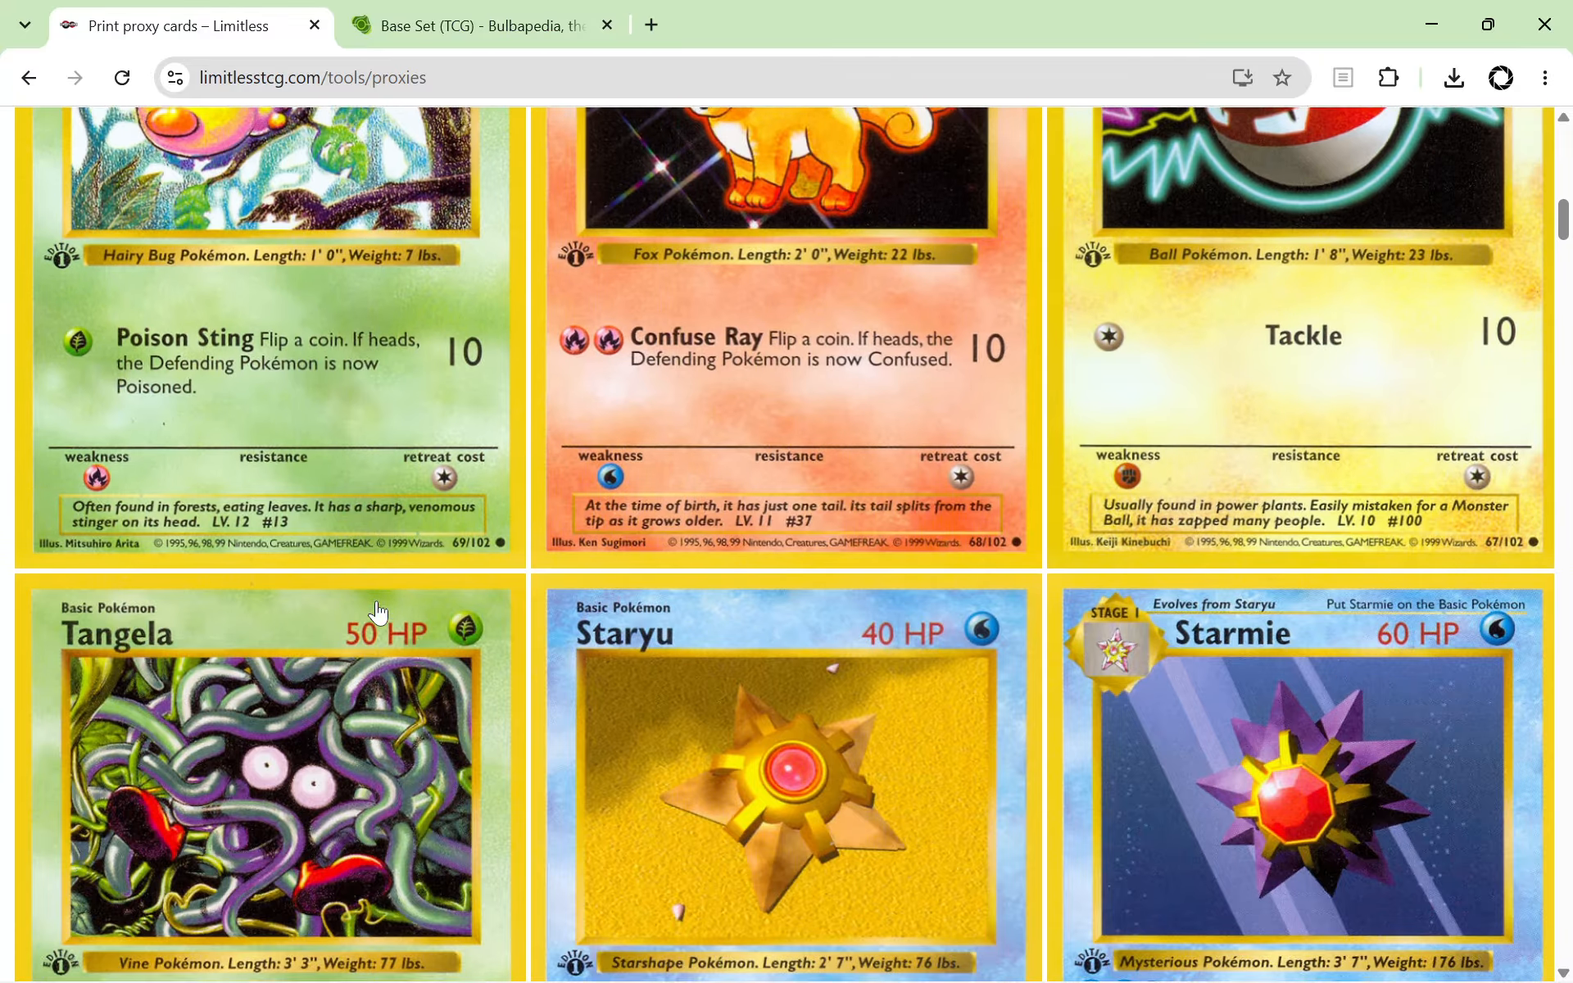
pyautogui.scroll(-20, 377, 613)
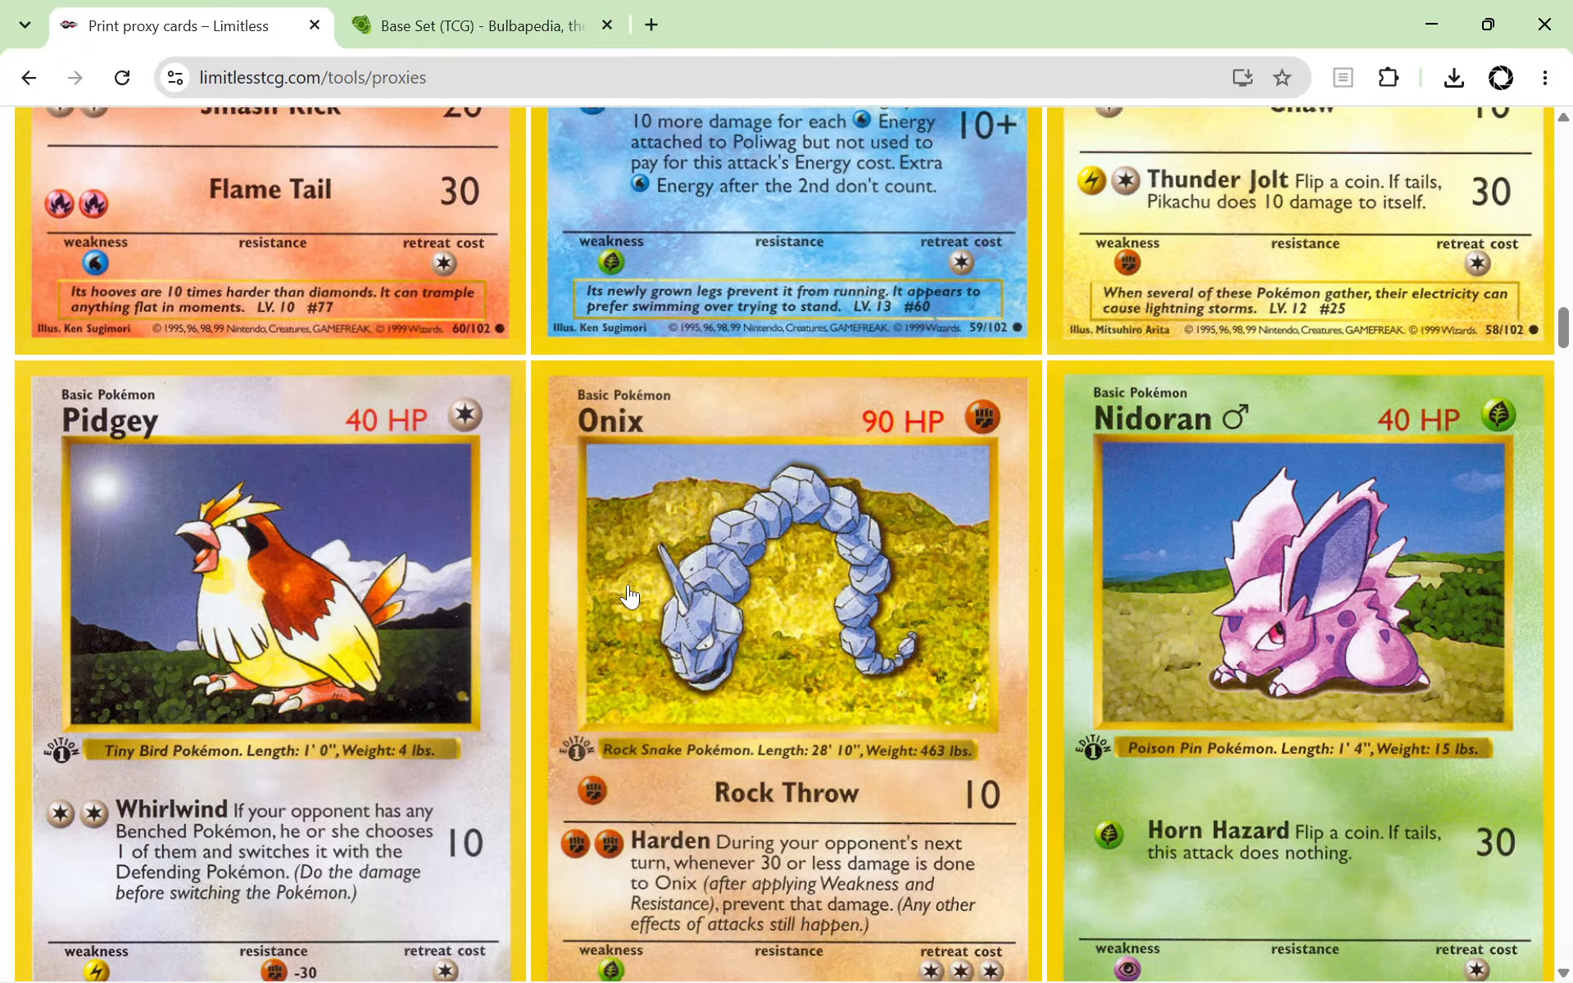
pyautogui.scroll(-9, 629, 596)
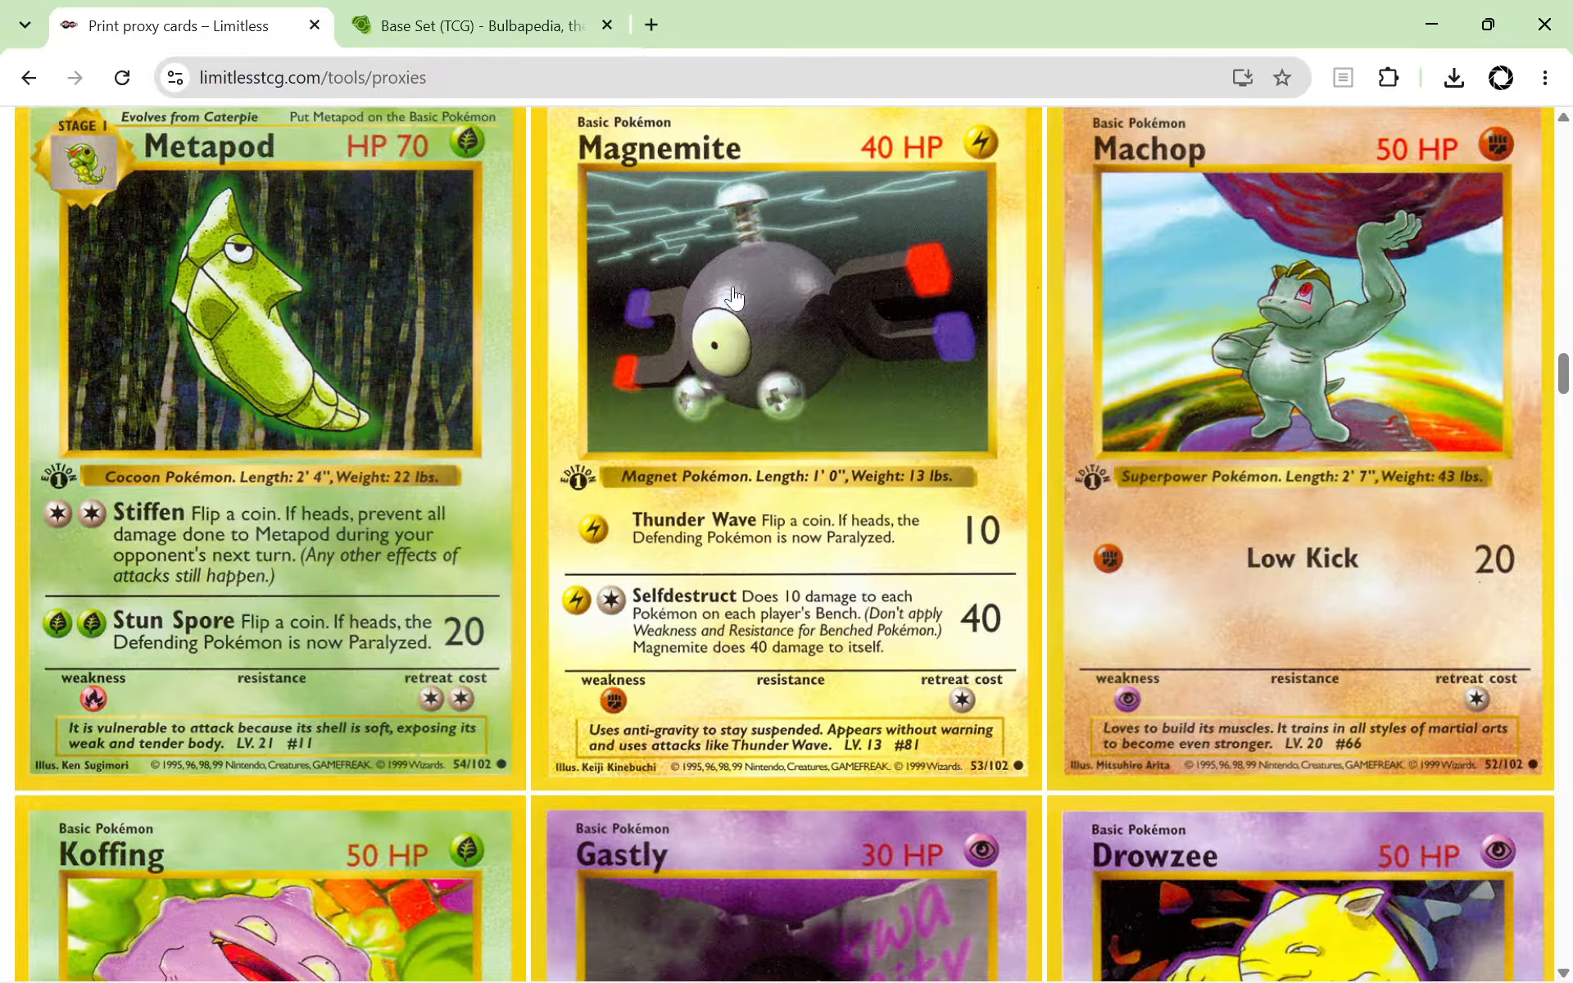
pyautogui.scroll(-6, 734, 297)
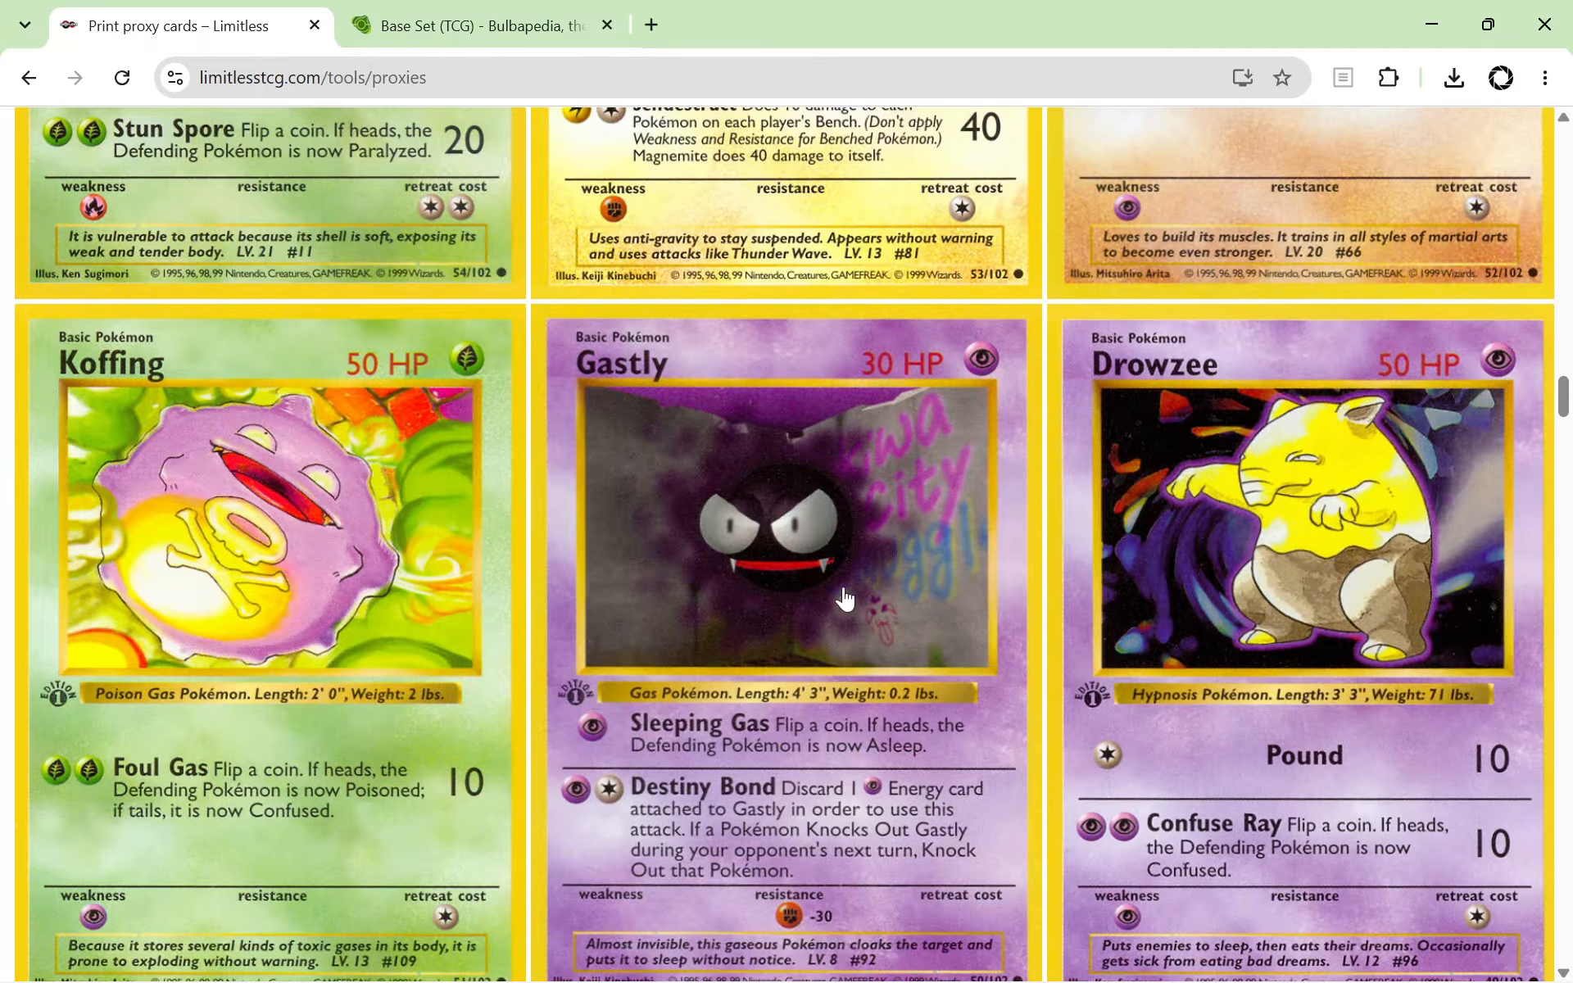
pyautogui.scroll(-20, 844, 535)
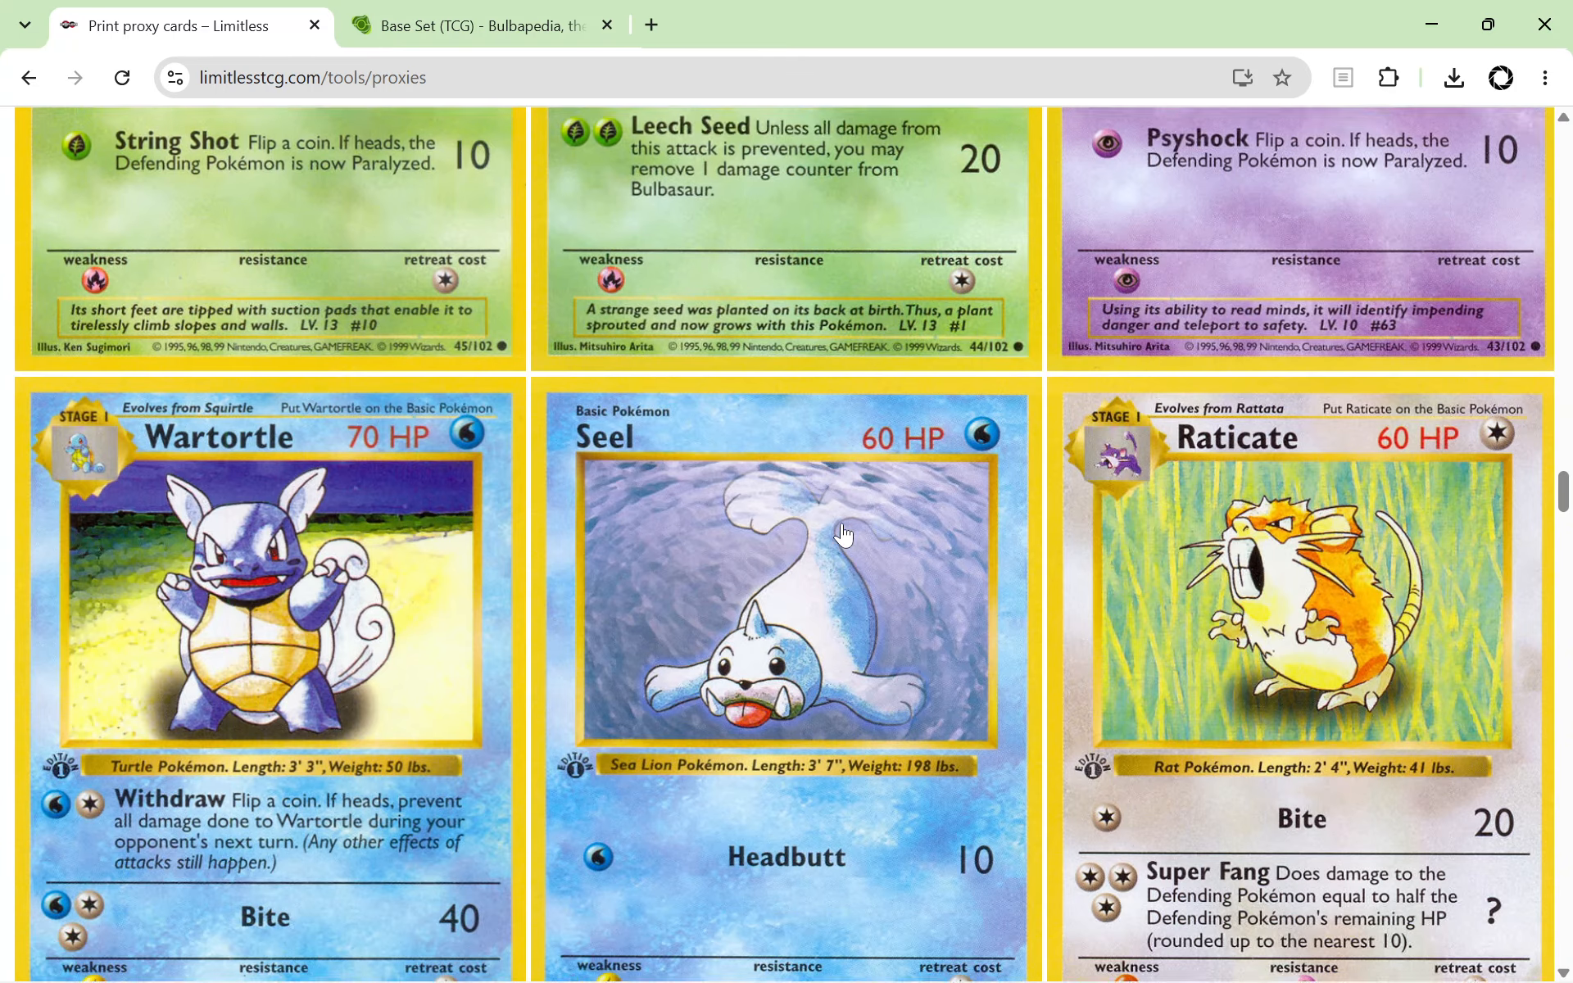
pyautogui.scroll(-20, 844, 535)
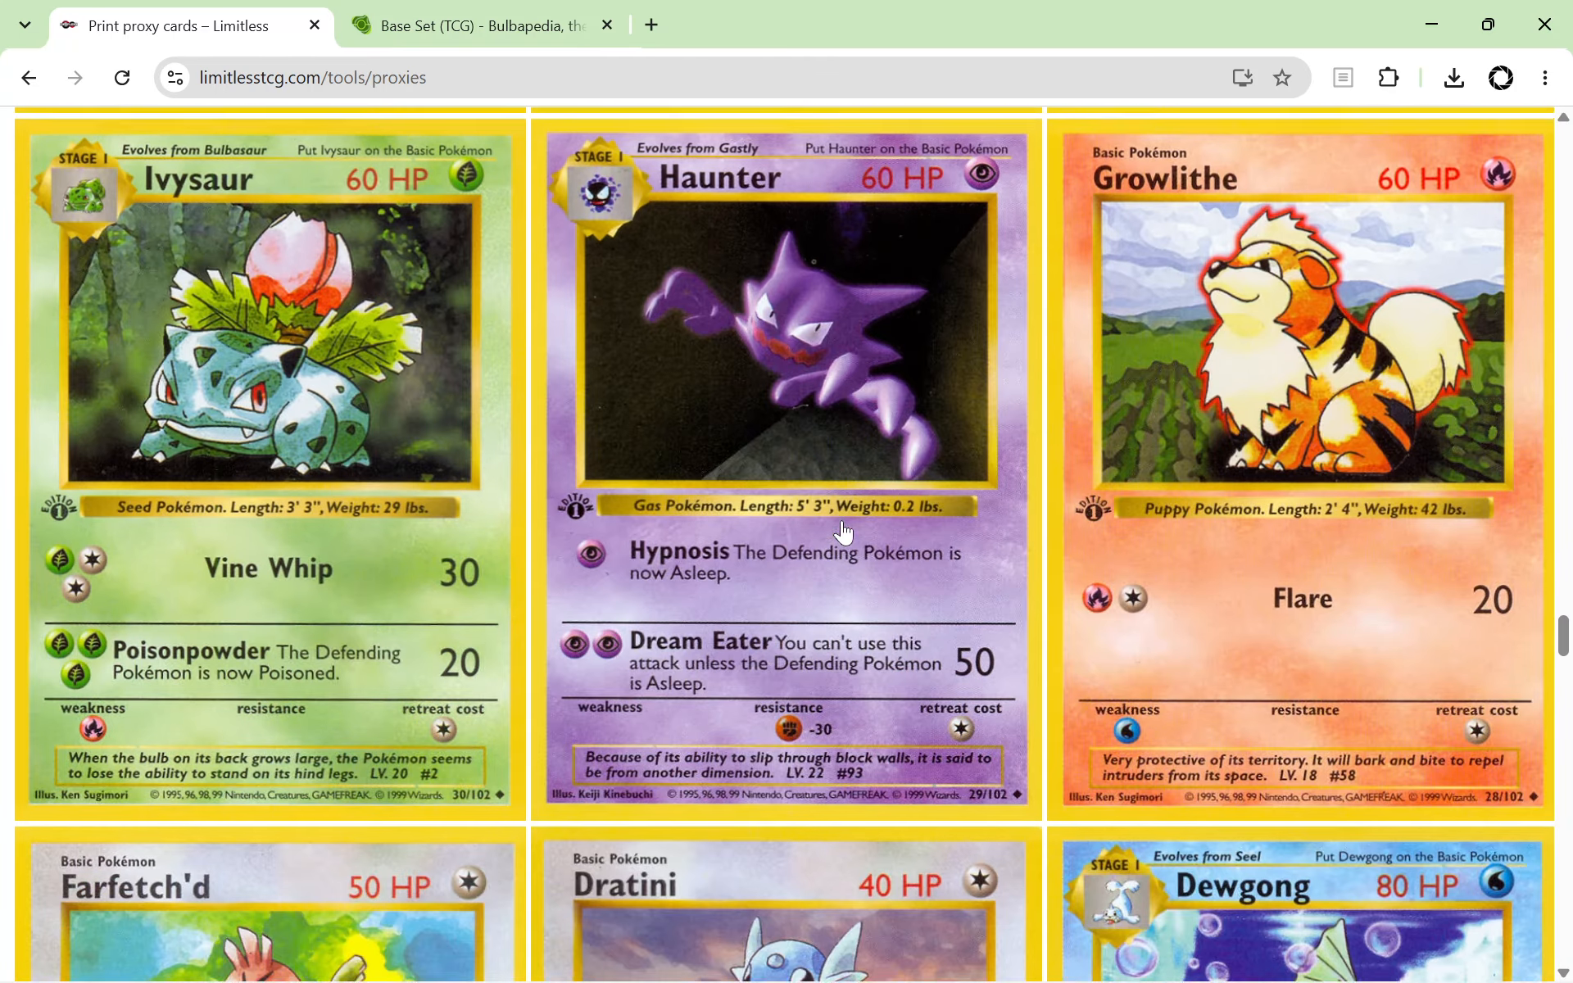
pyautogui.scroll(10, 844, 533)
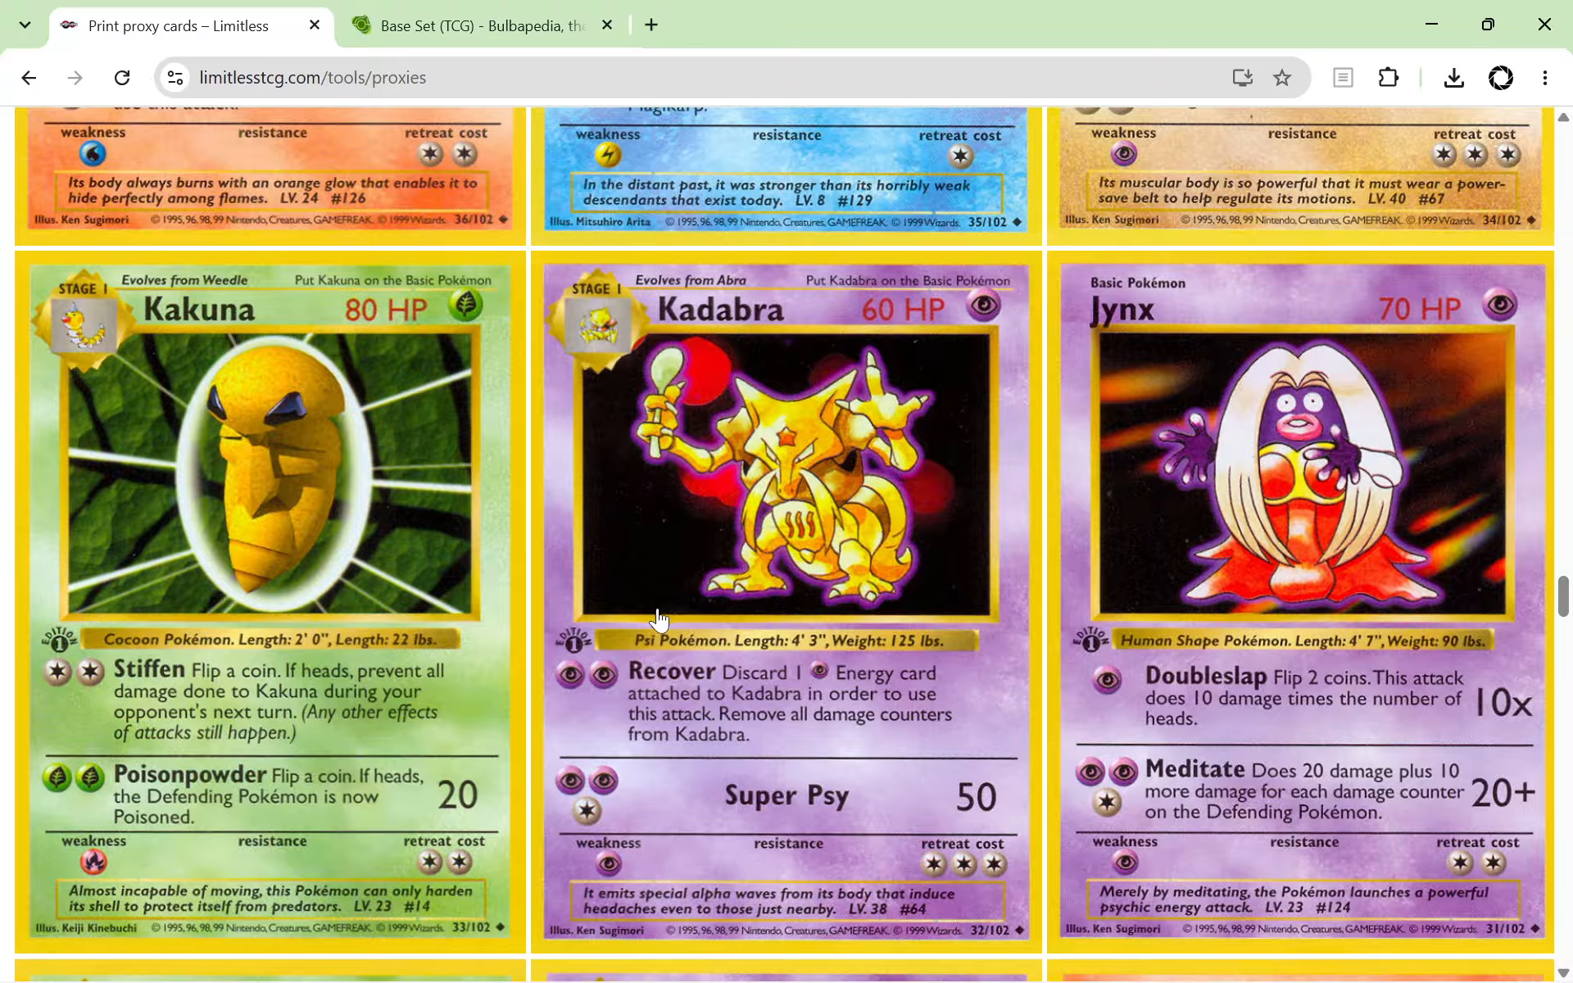
pyautogui.scroll(-10, 862, 562)
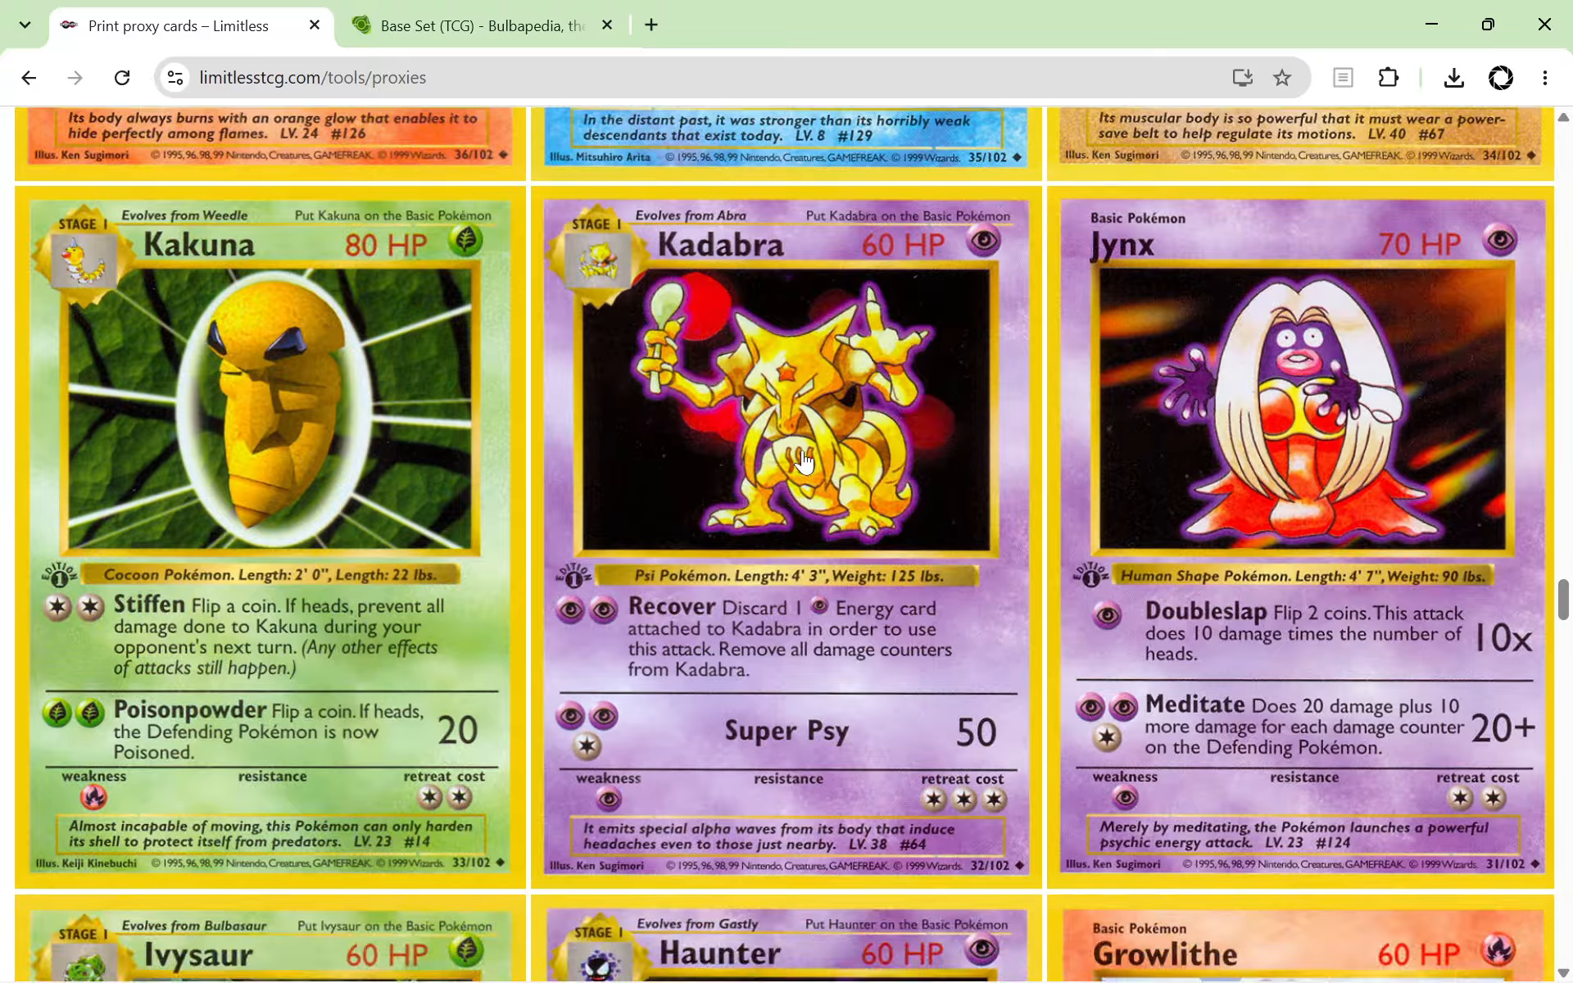
pyautogui.scroll(2, 836, 541)
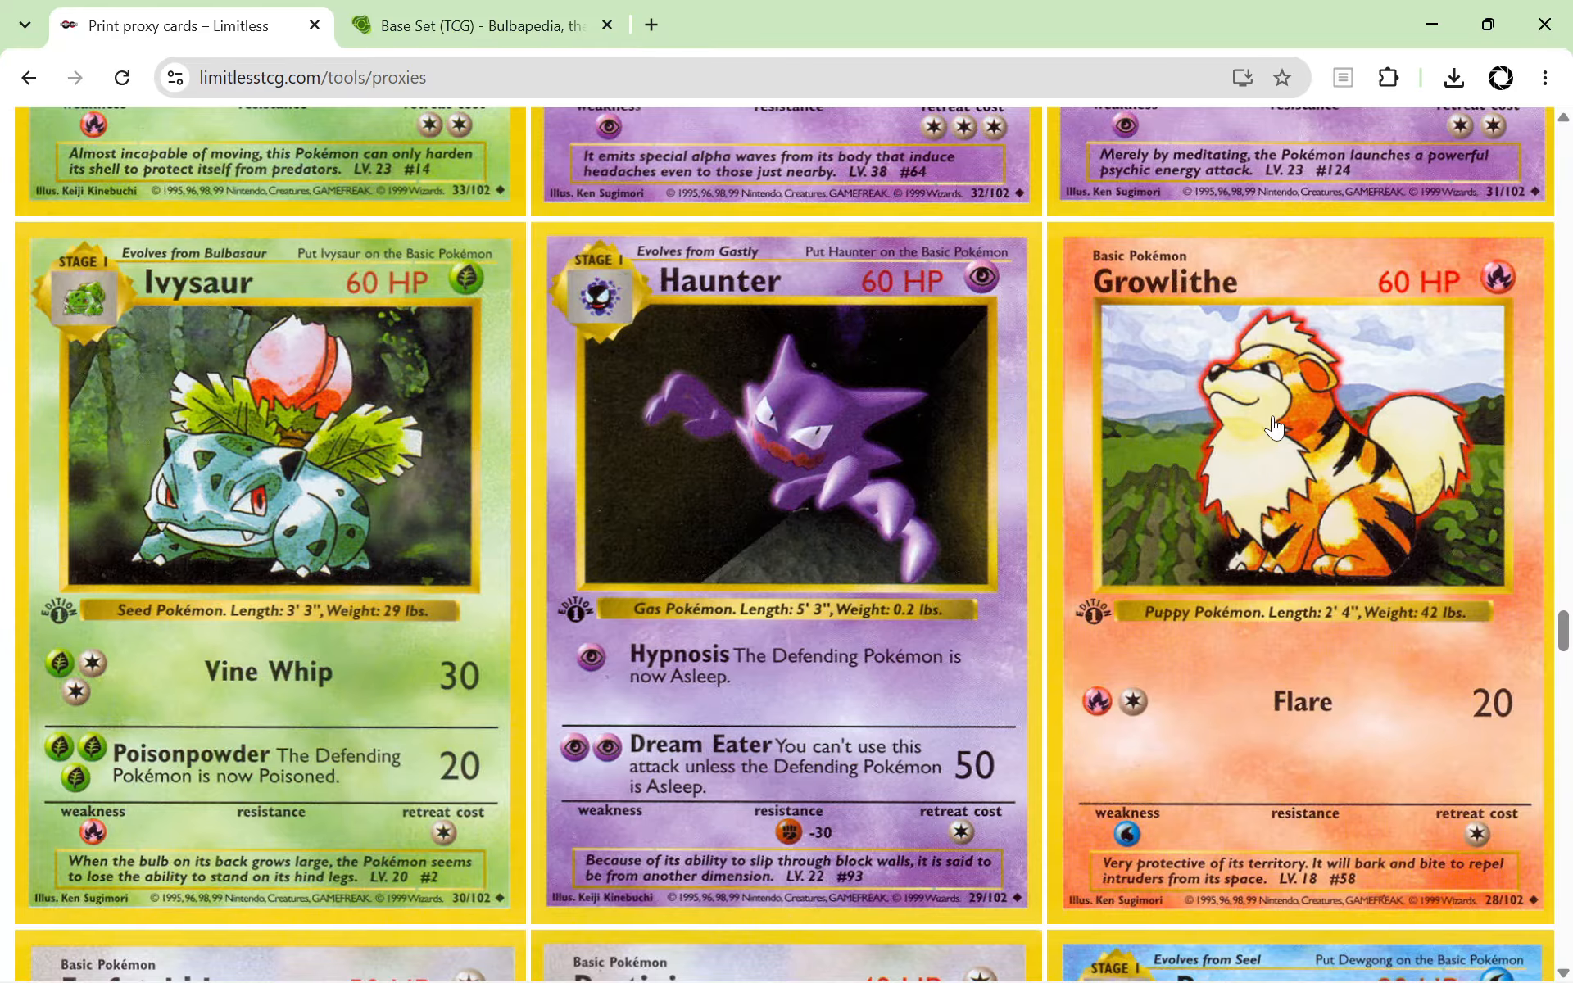
pyautogui.scroll(10, 1008, 565)
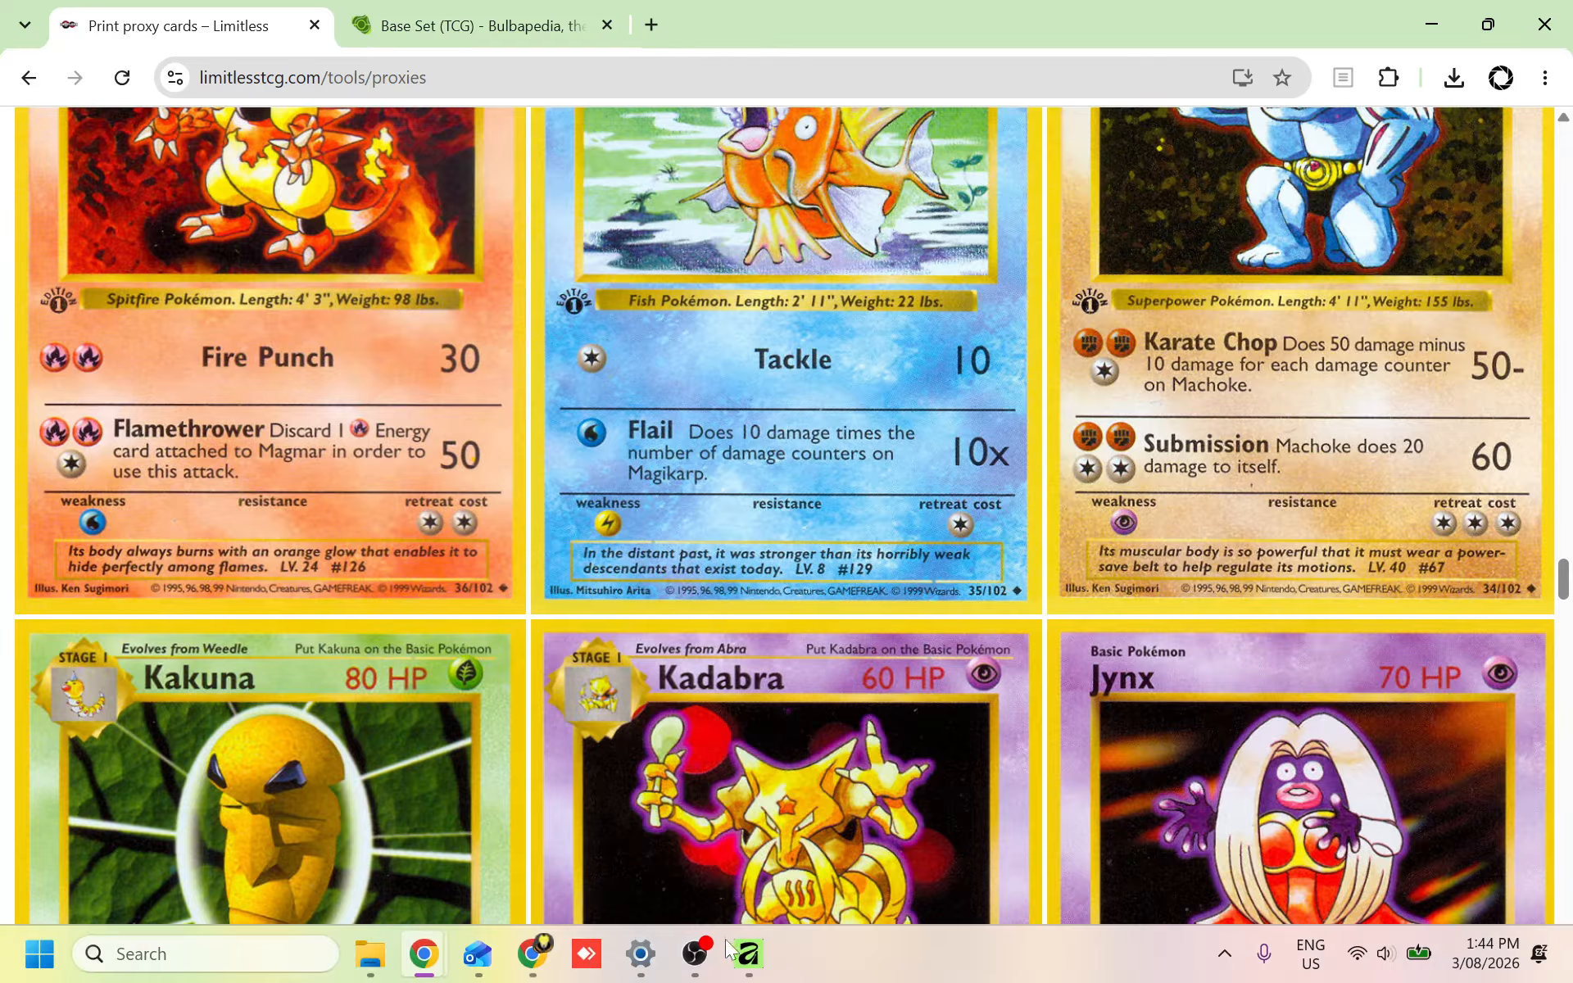
# Switch to Affinity with its blank untitled document.
pyautogui.click(748, 953)
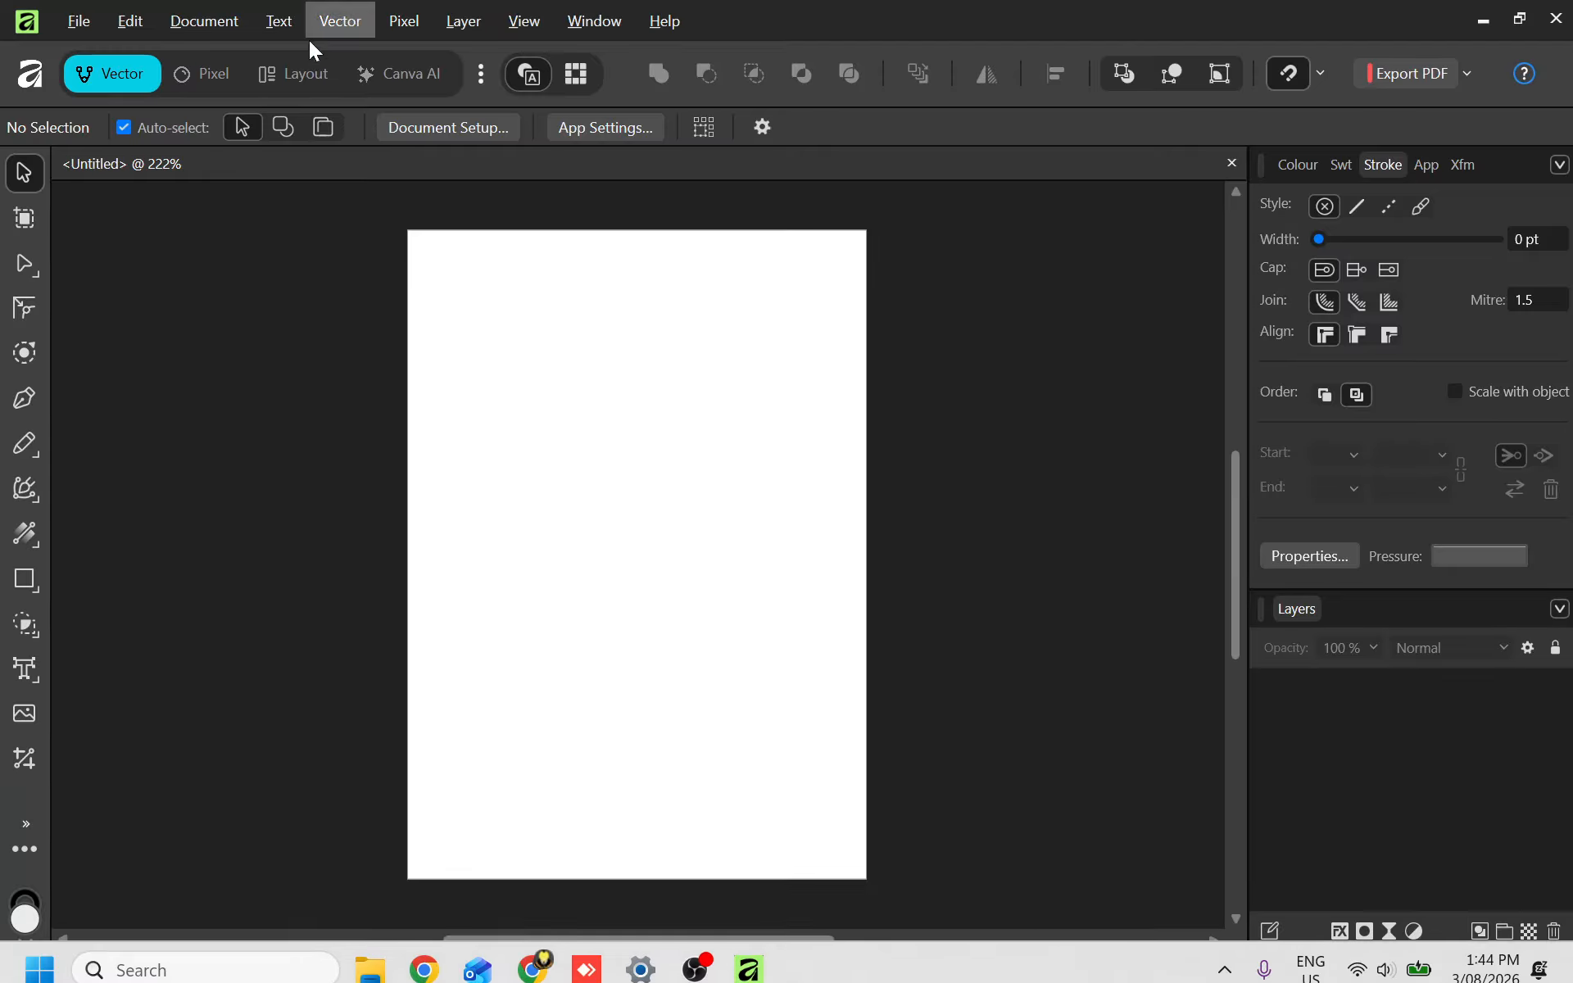
pyautogui.click(71, 30)
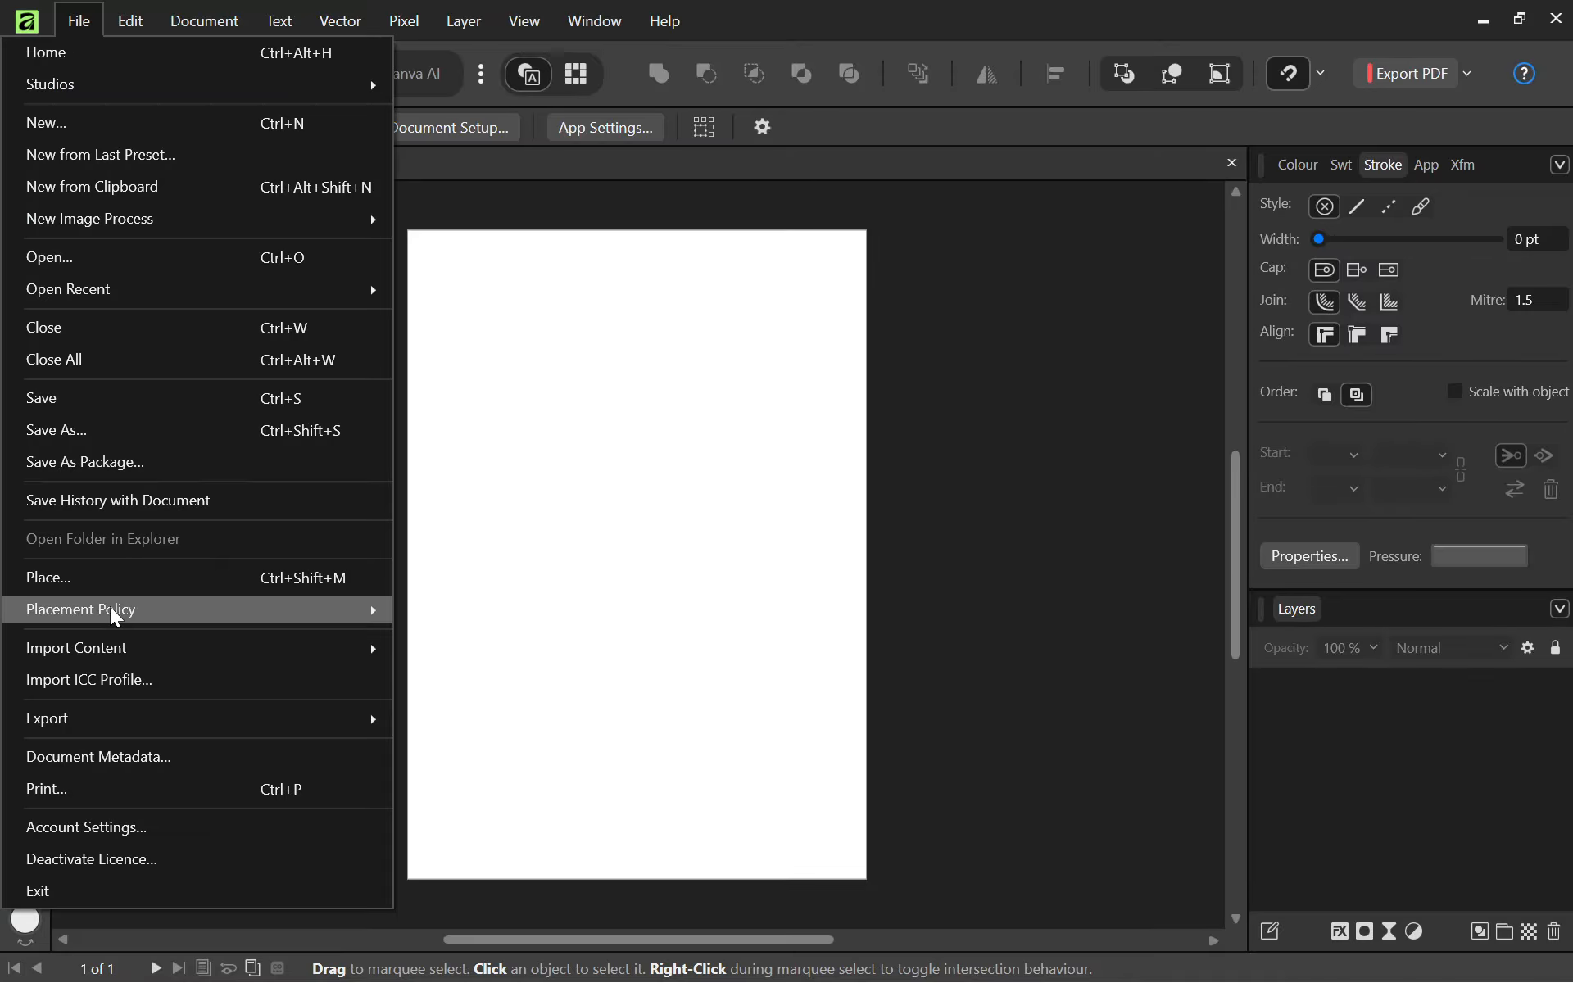
pyautogui.click(86, 580)
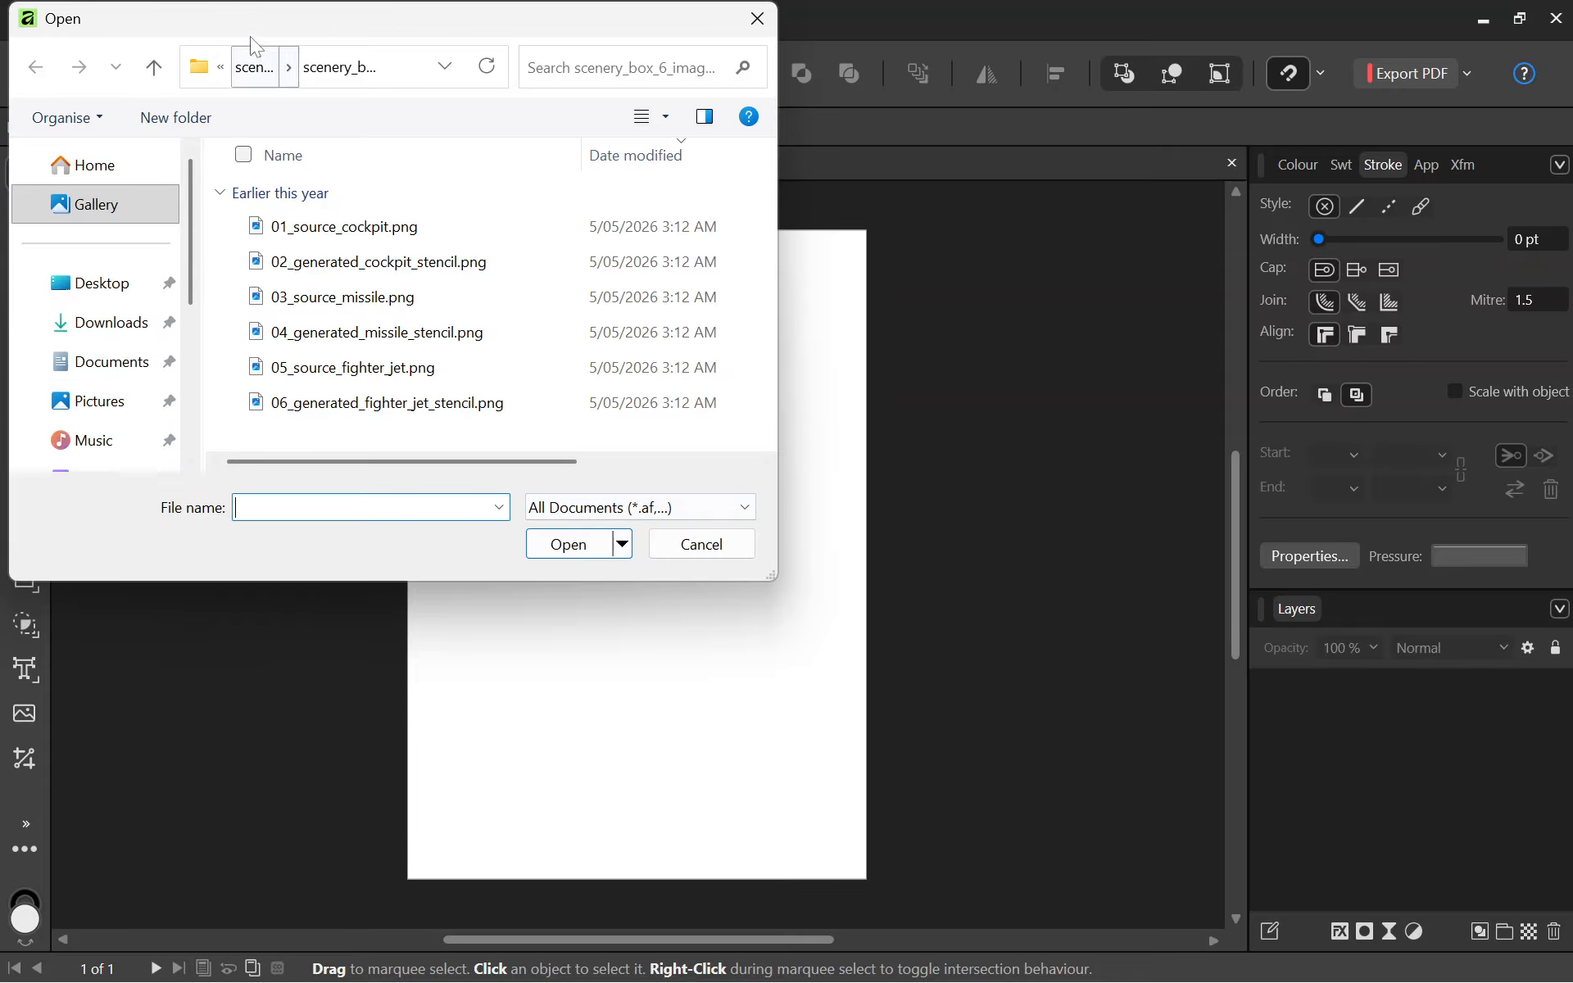
pyautogui.click(254, 67)
pyautogui.click(254, 66)
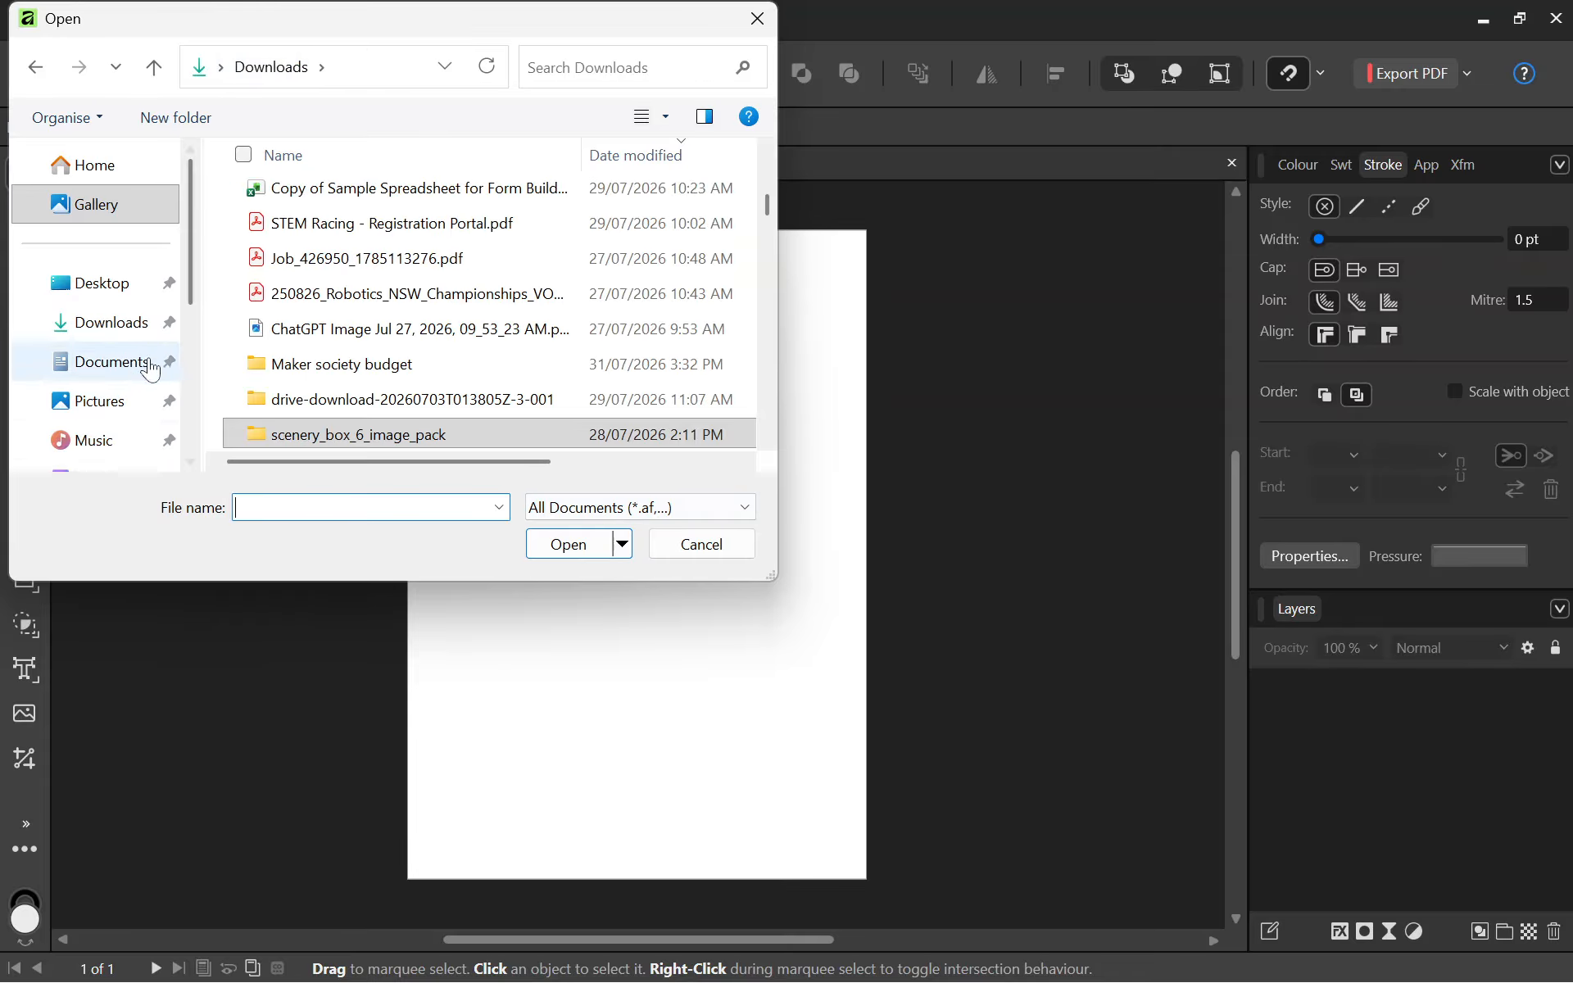
pyautogui.click(96, 402)
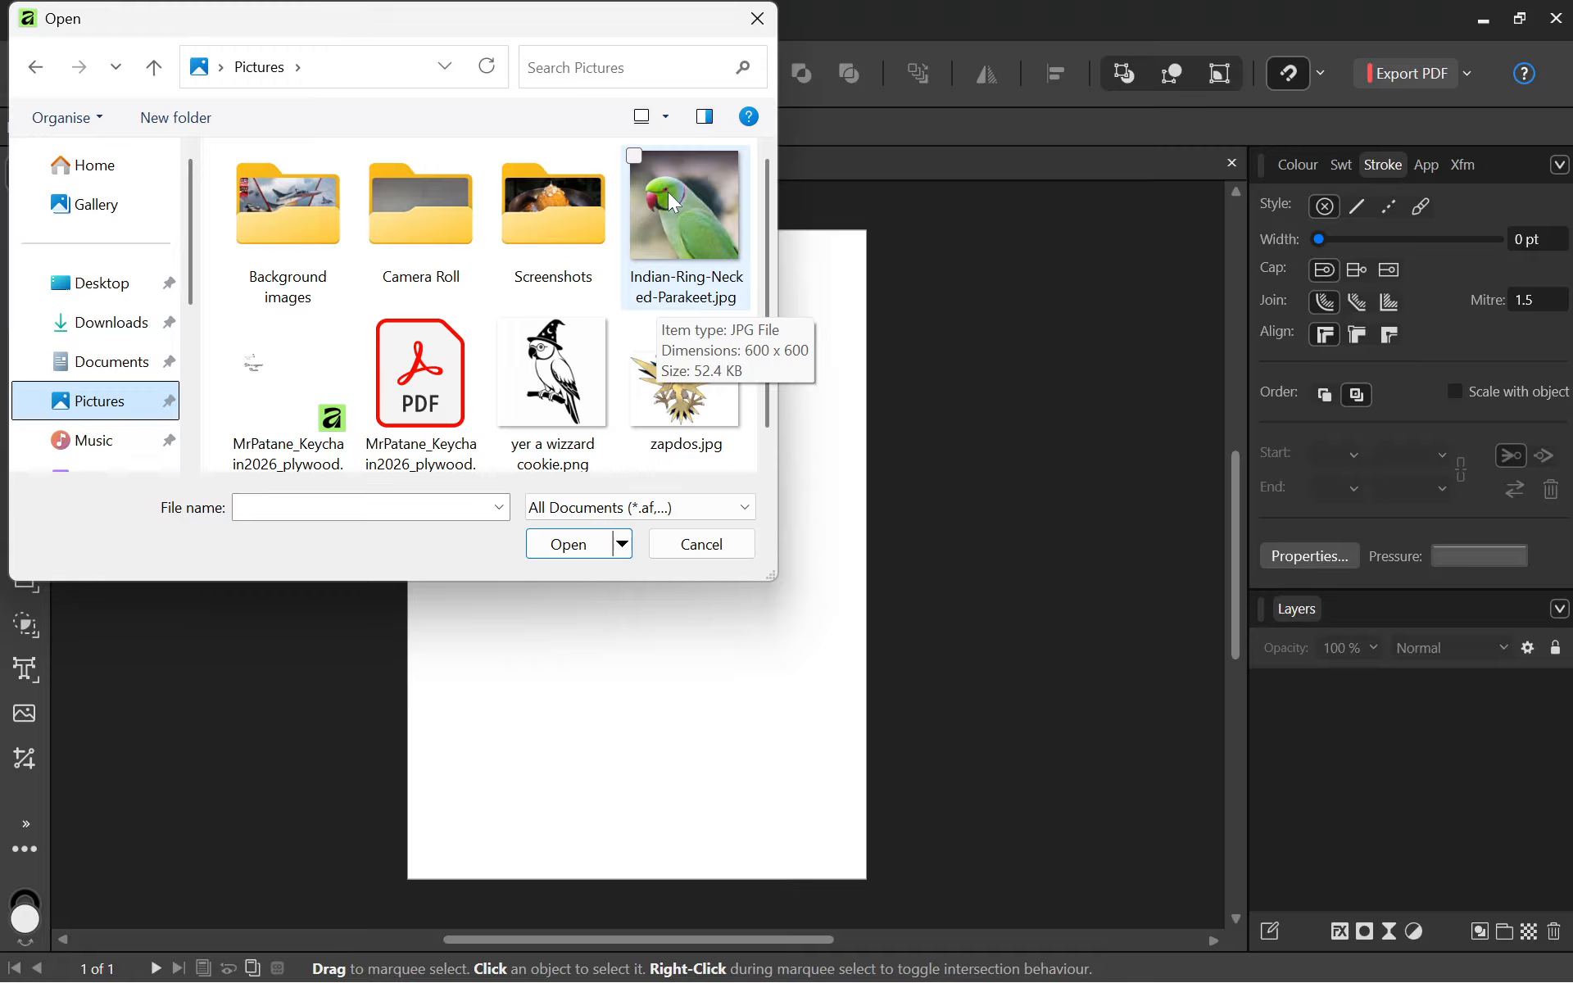
pyautogui.click(722, 544)
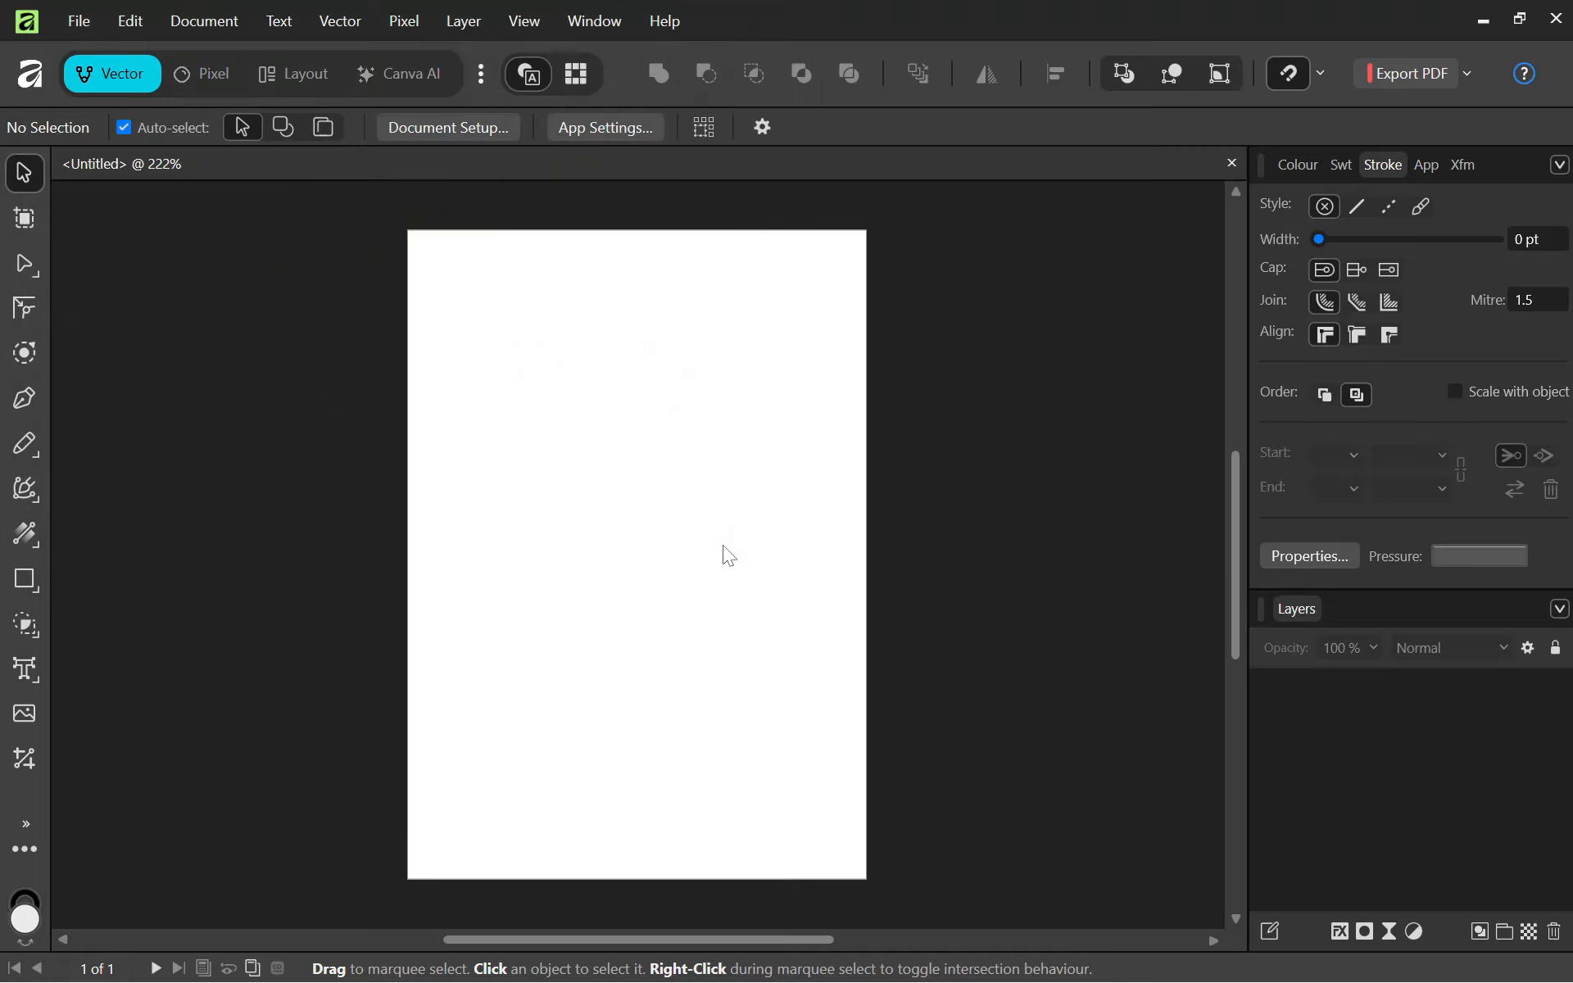
# Place Indian-Ring-Necked-Parakeet.jpg from the Pictures folder in the upper part of the blank page at its default size.
pyautogui.click(79, 25)
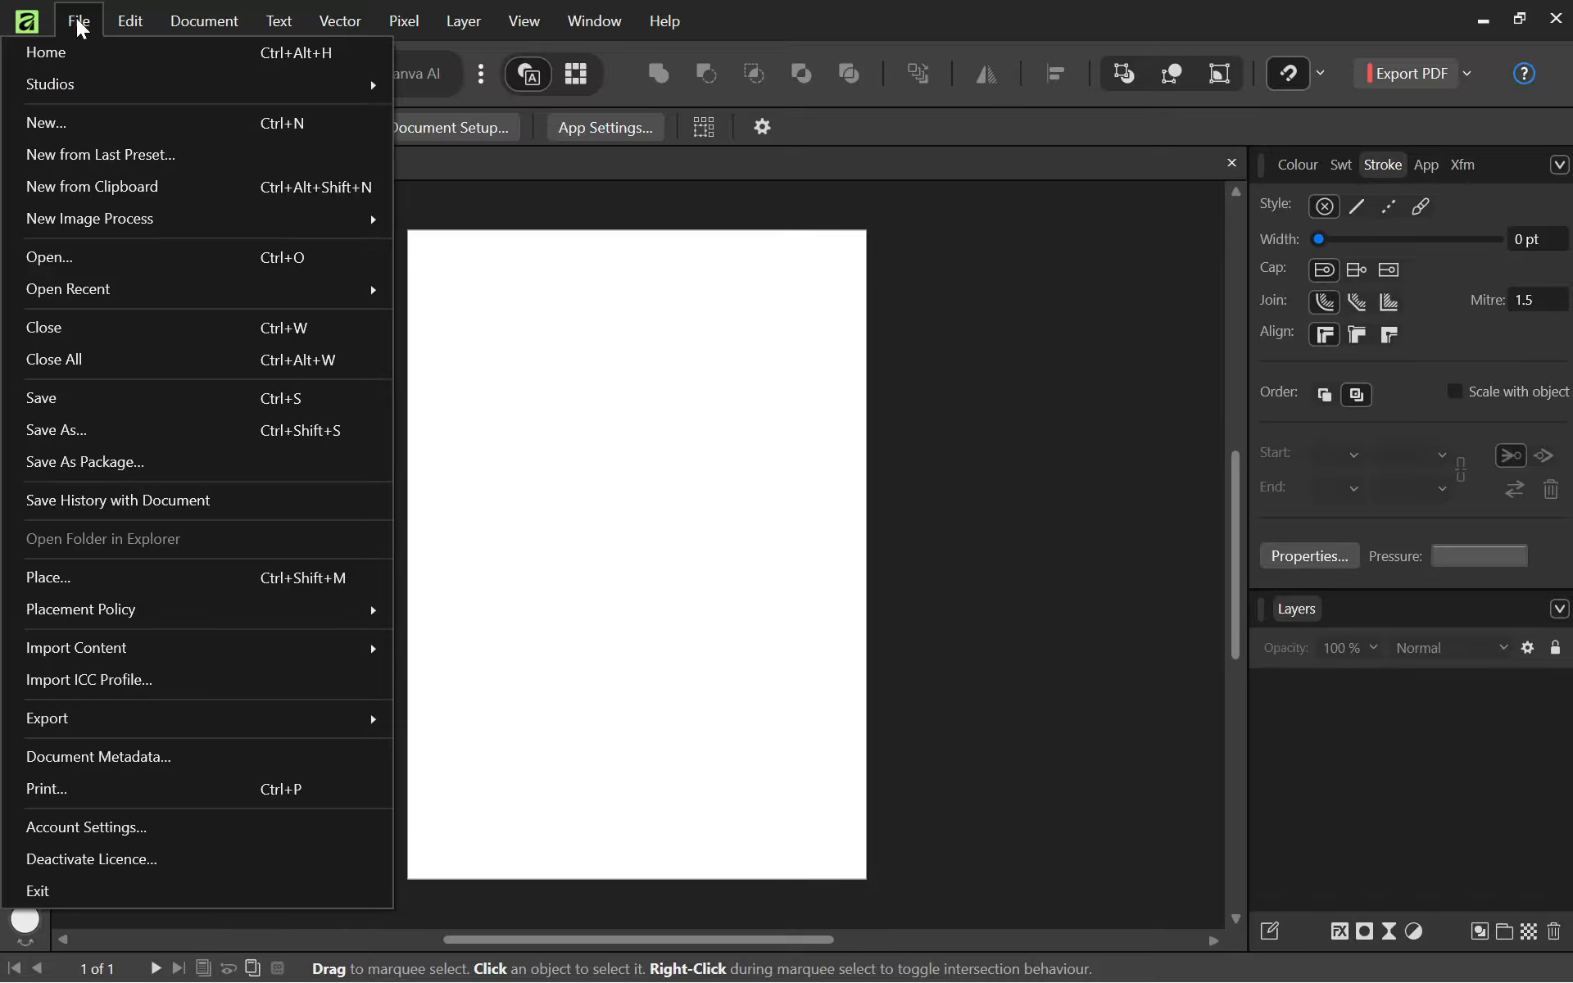
pyautogui.click(72, 590)
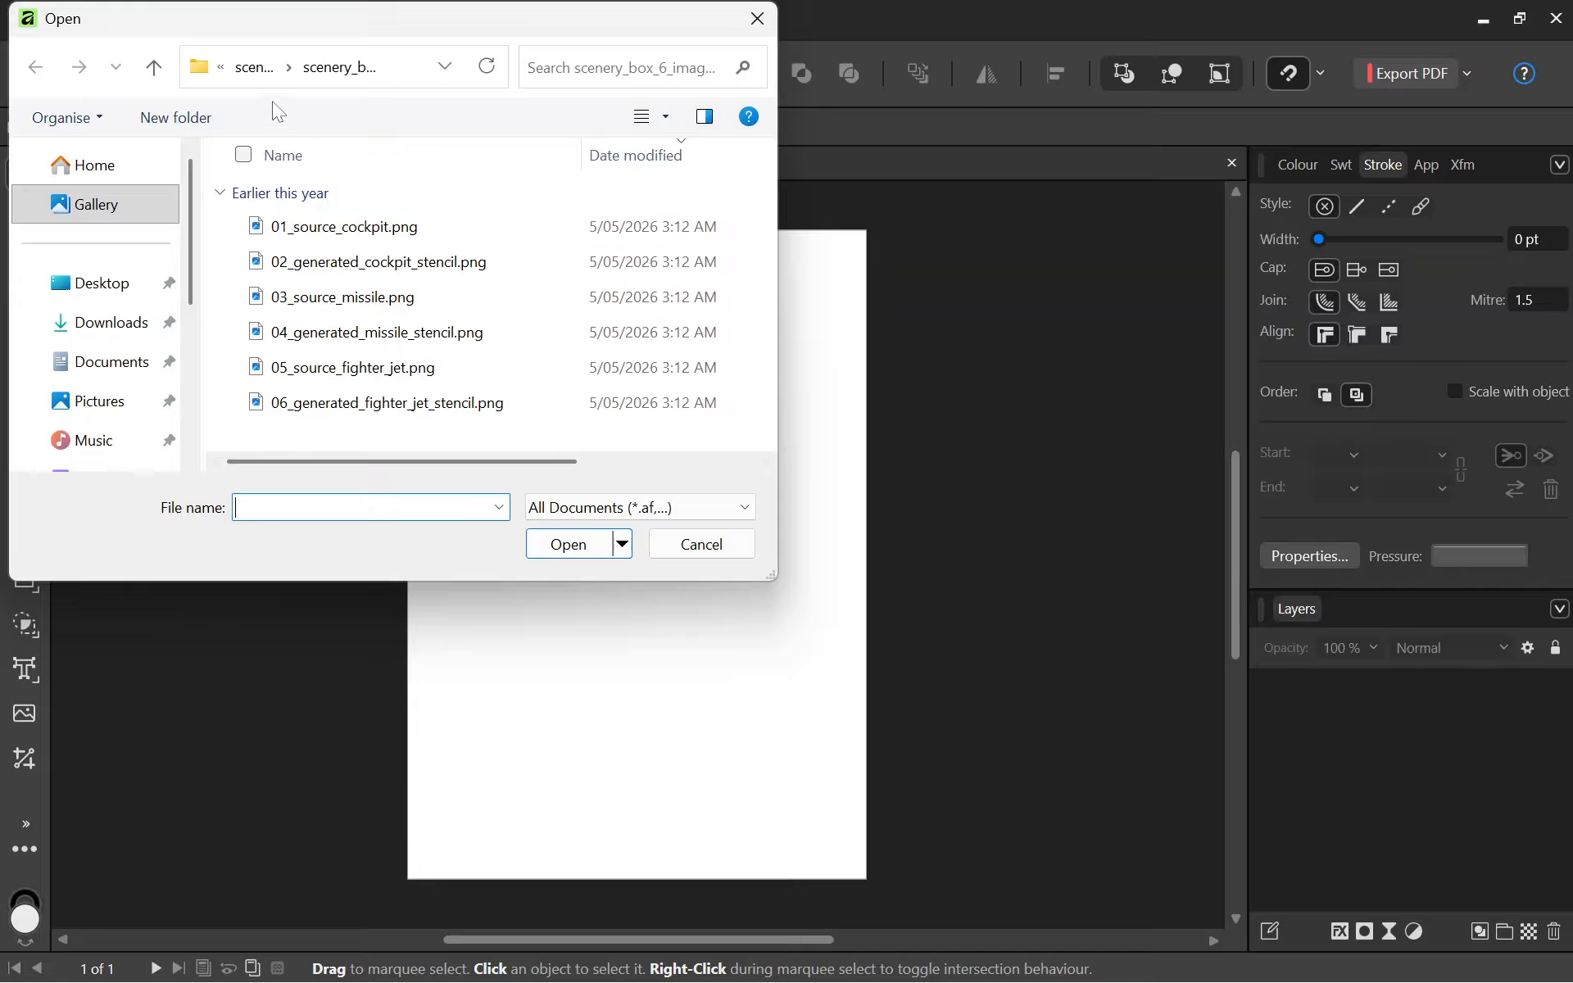
pyautogui.click(254, 66)
pyautogui.click(251, 68)
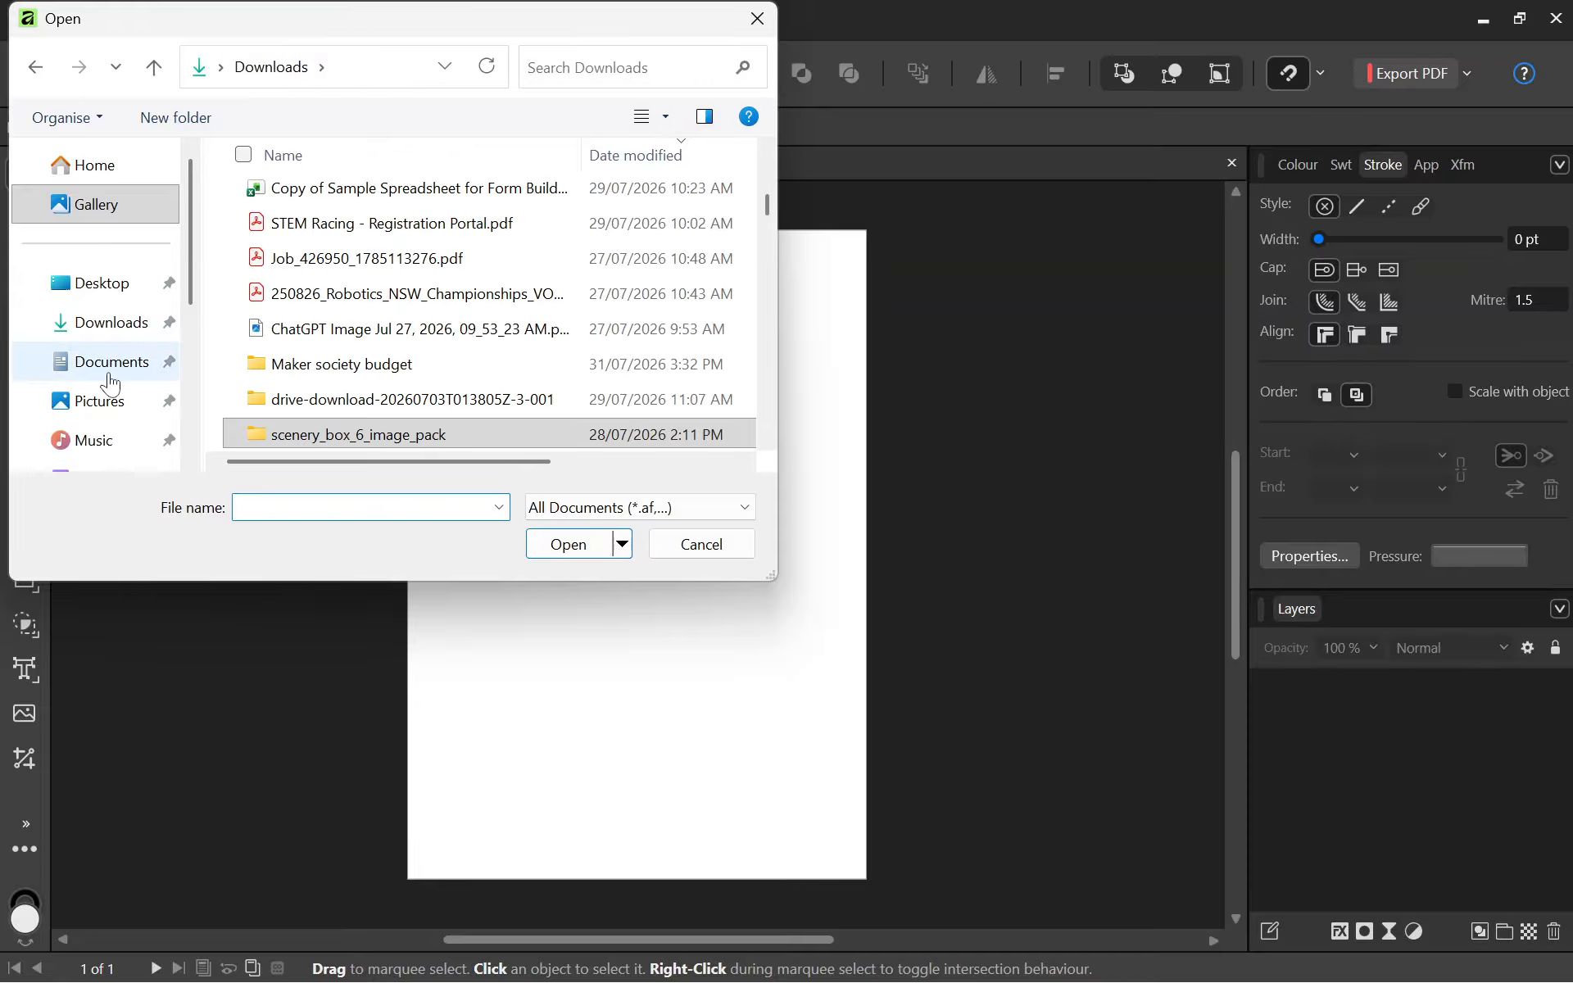
pyautogui.click(98, 401)
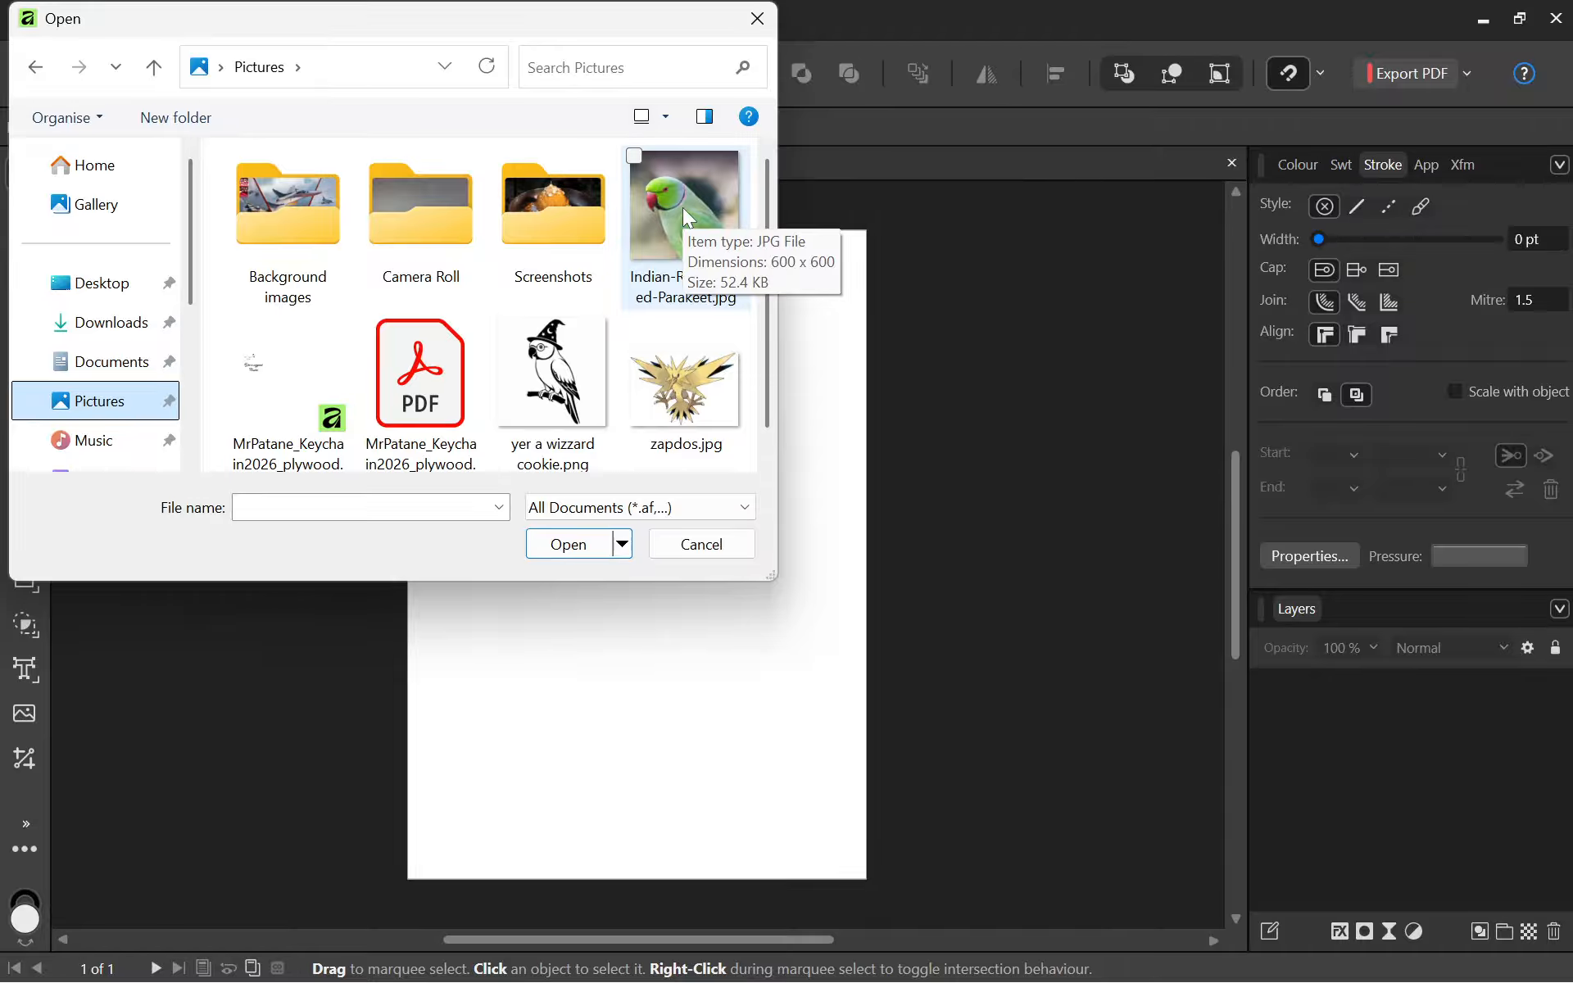
pyautogui.doubleClick(724, 222)
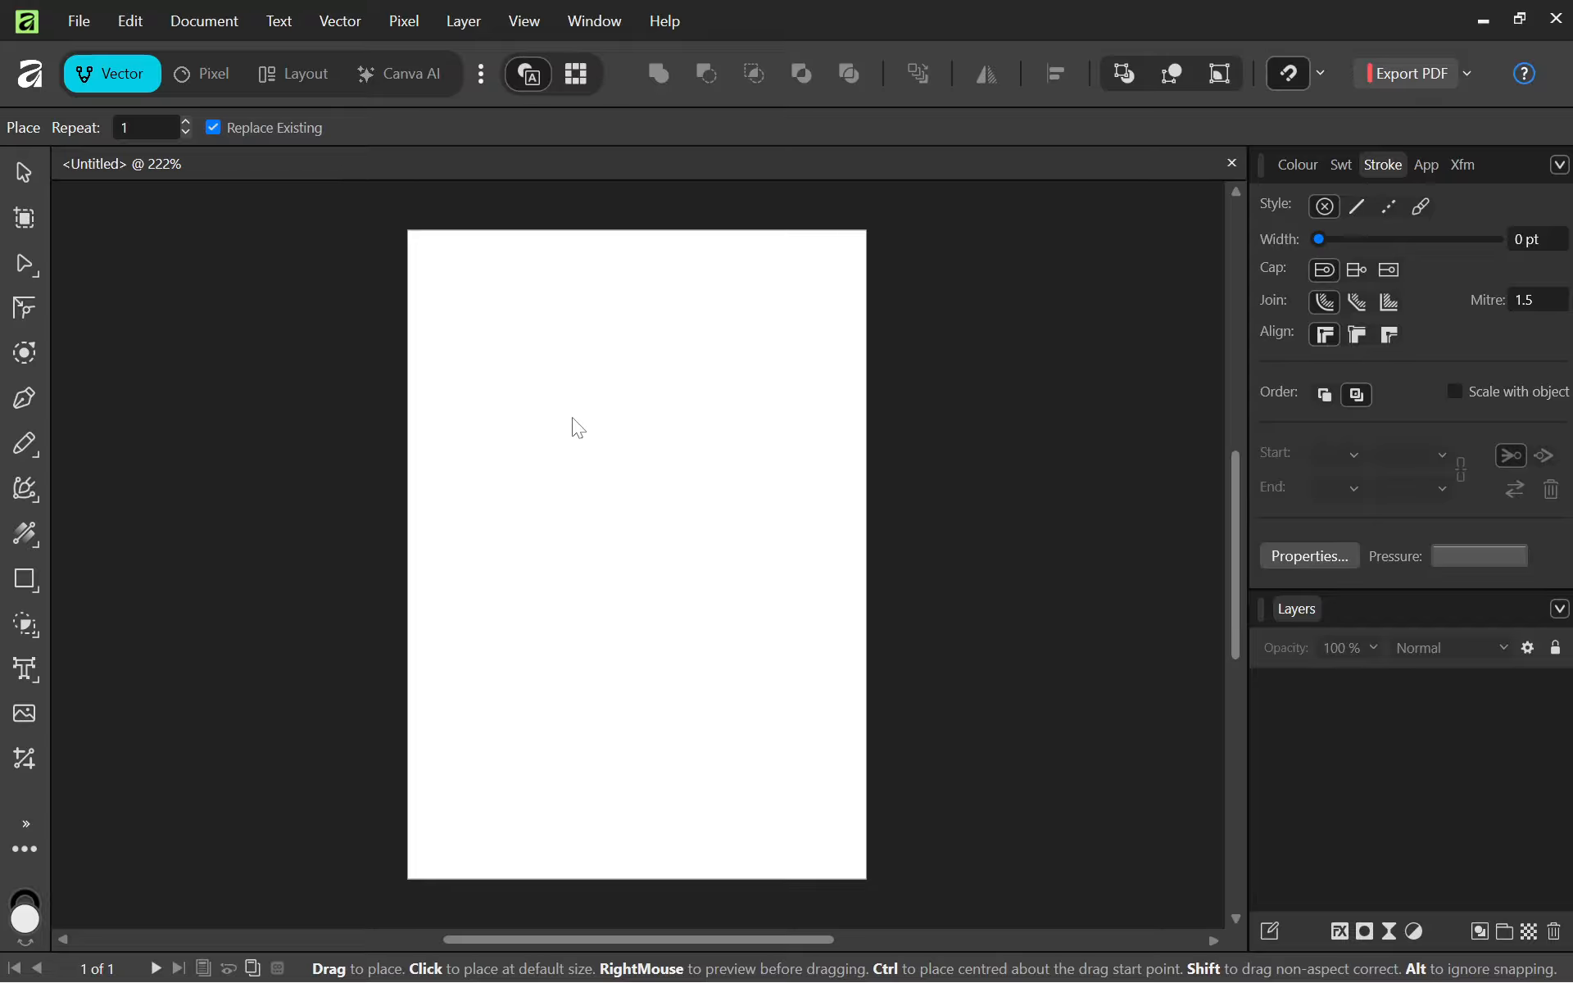
pyautogui.click(734, 596)
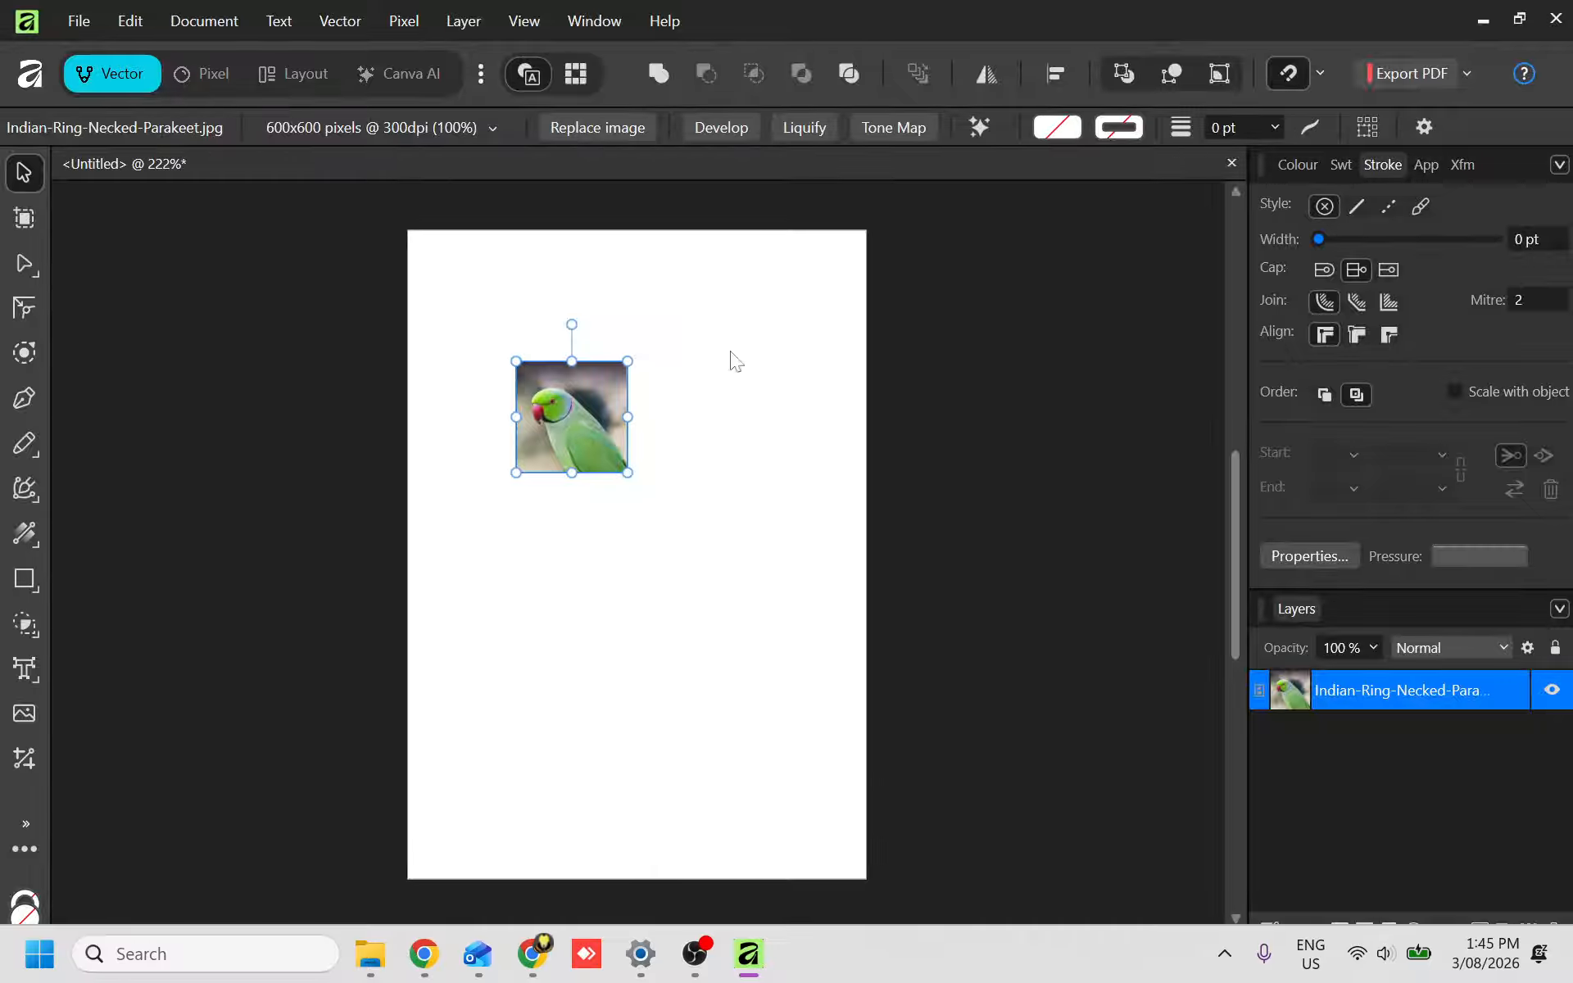
pyautogui.moveTo(610, 980)
pyautogui.click(548, 967)
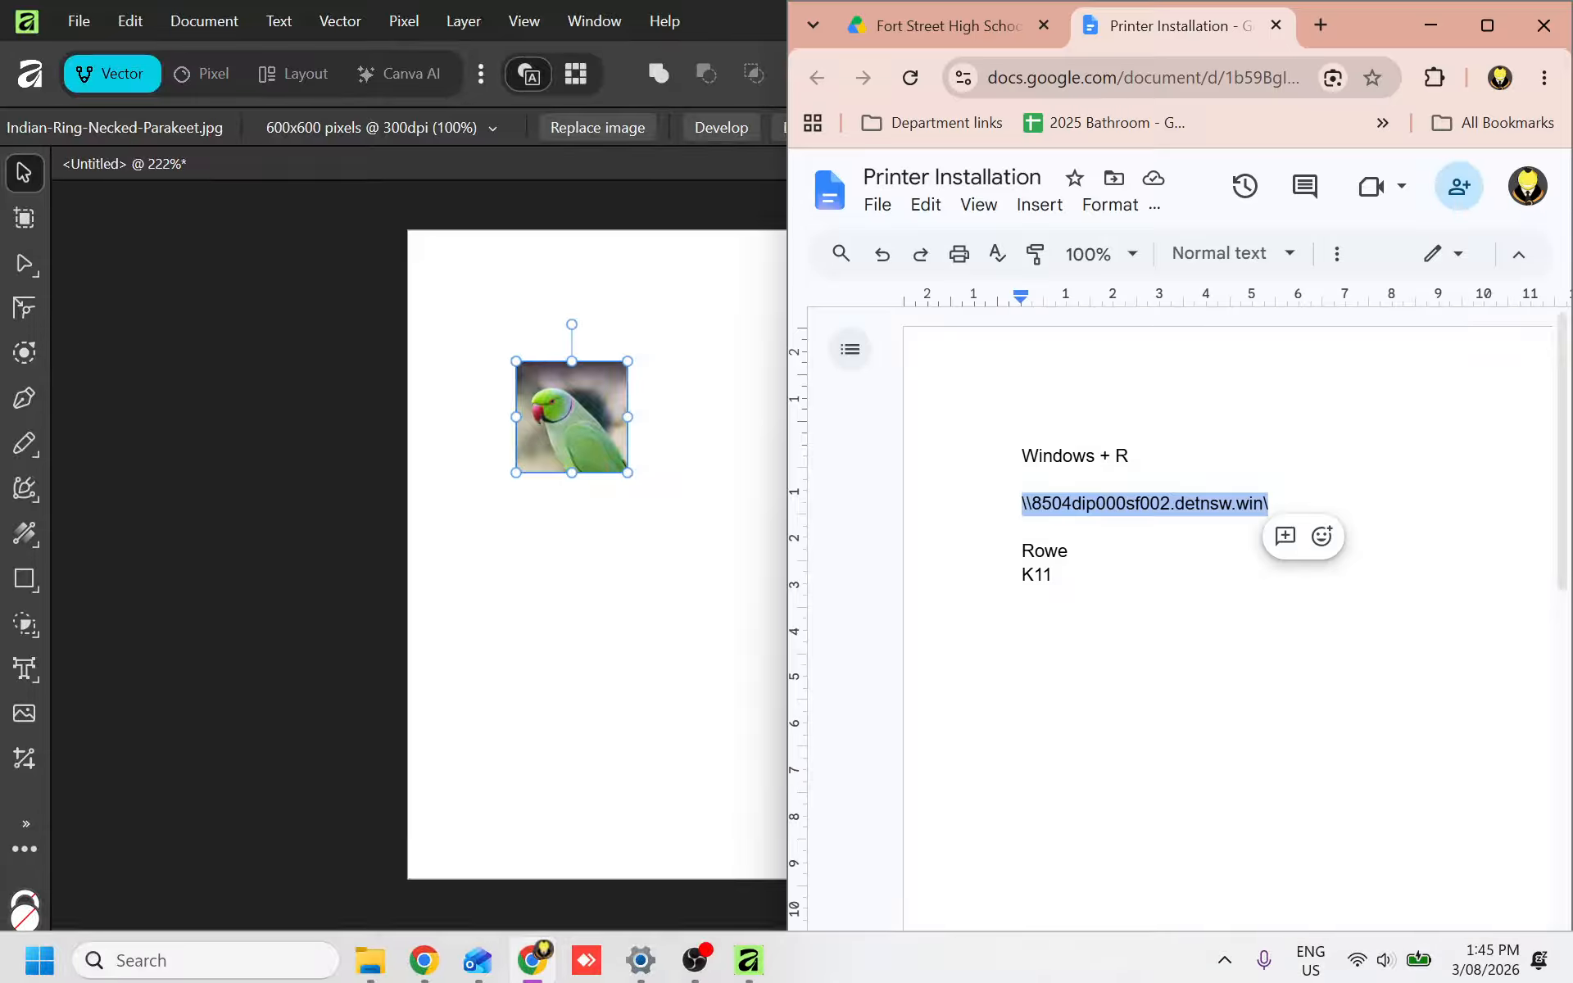
pyautogui.click(1428, 20)
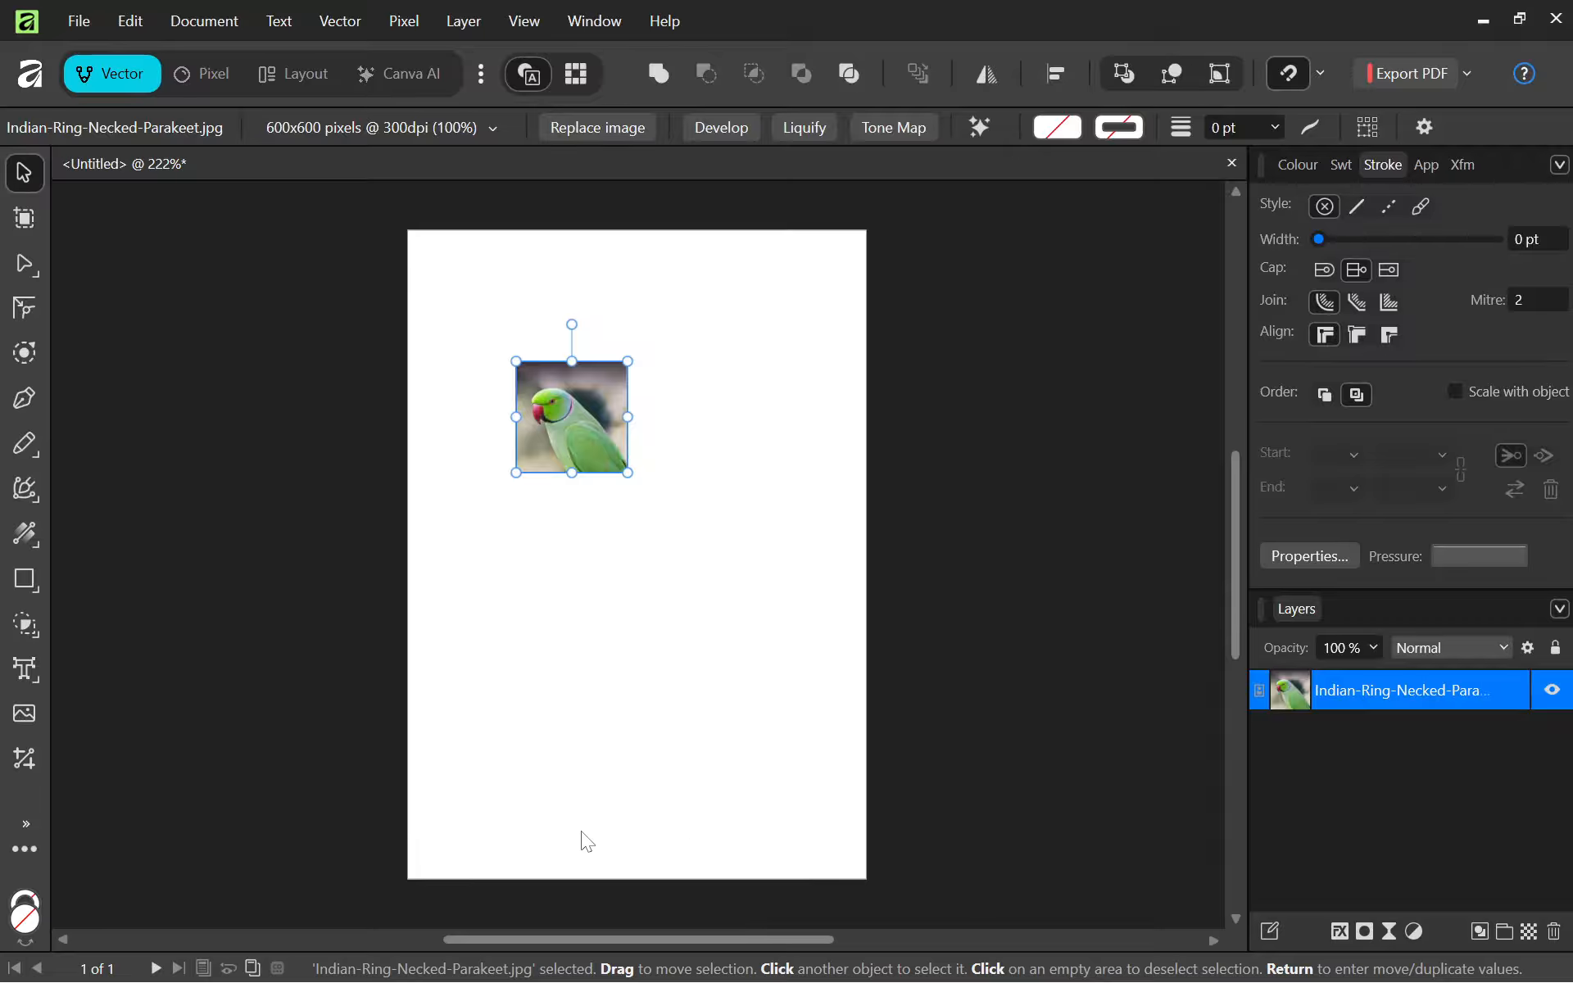
pyautogui.moveTo(642, 953)
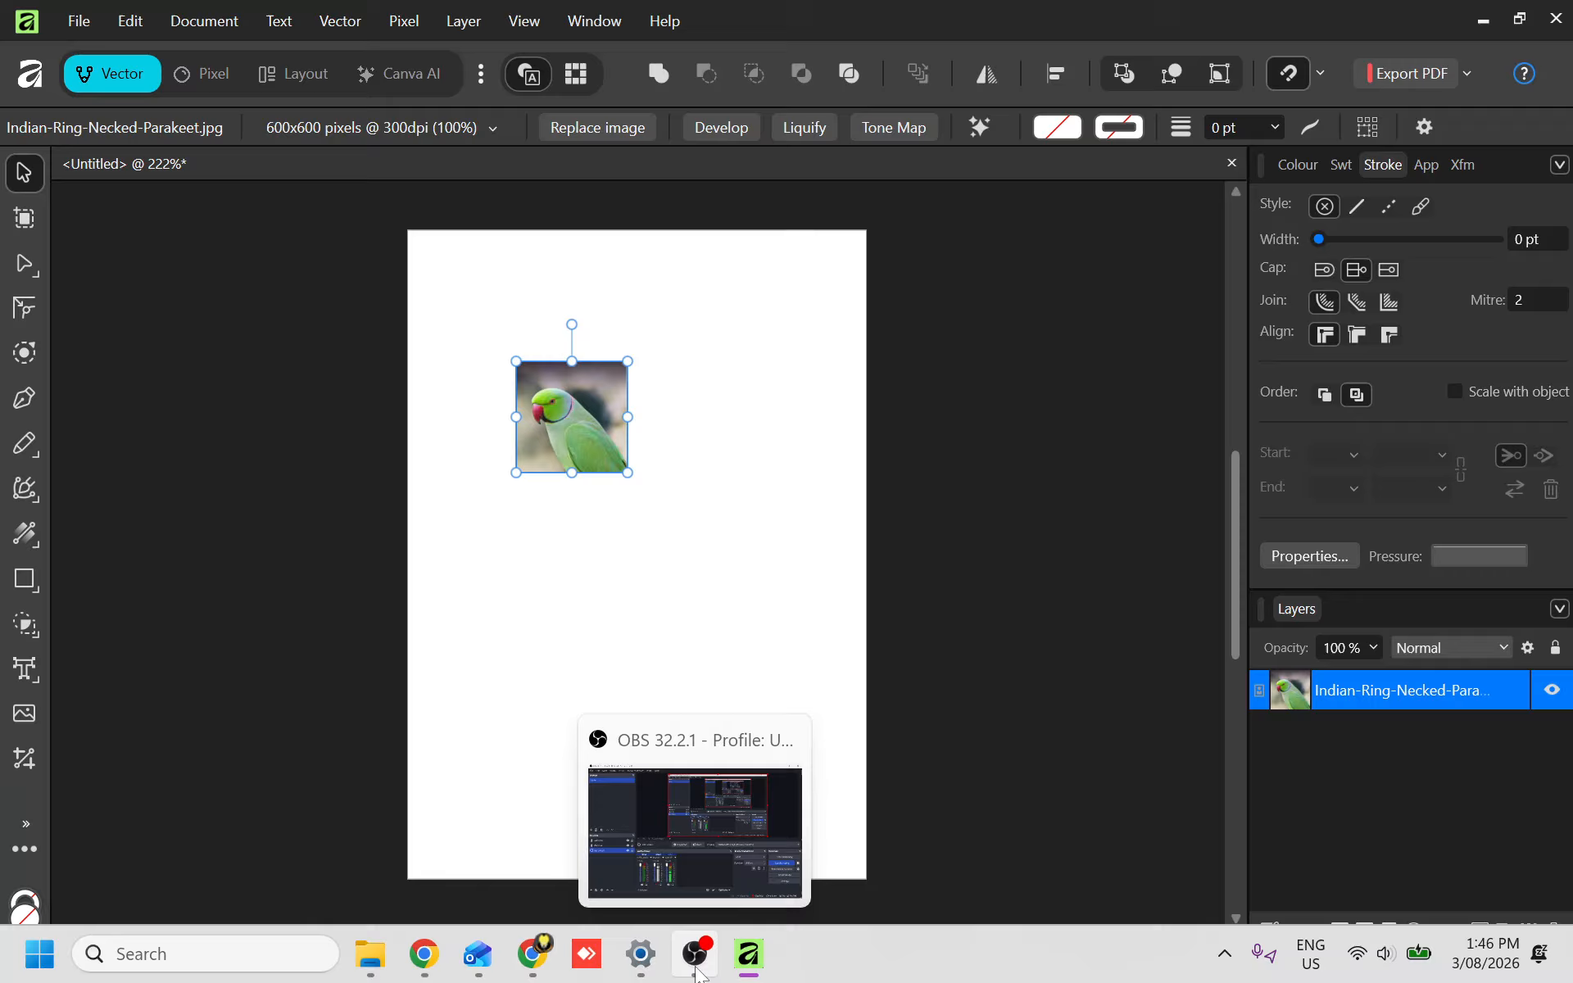
pyautogui.click(696, 953)
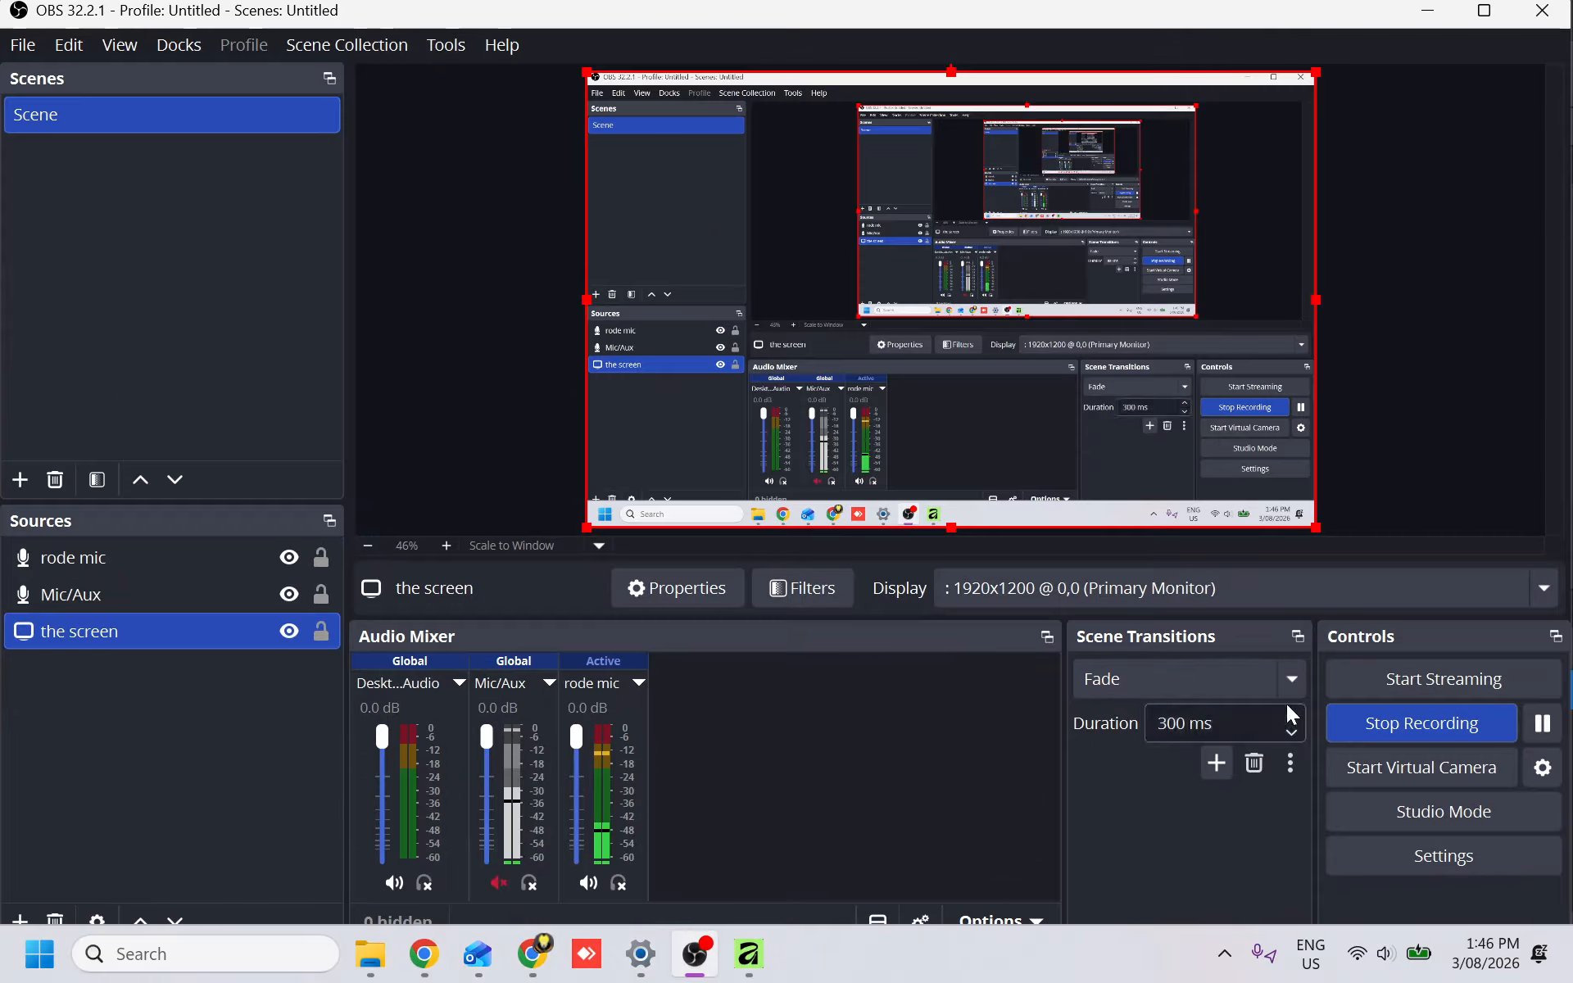
pyautogui.click(1430, 12)
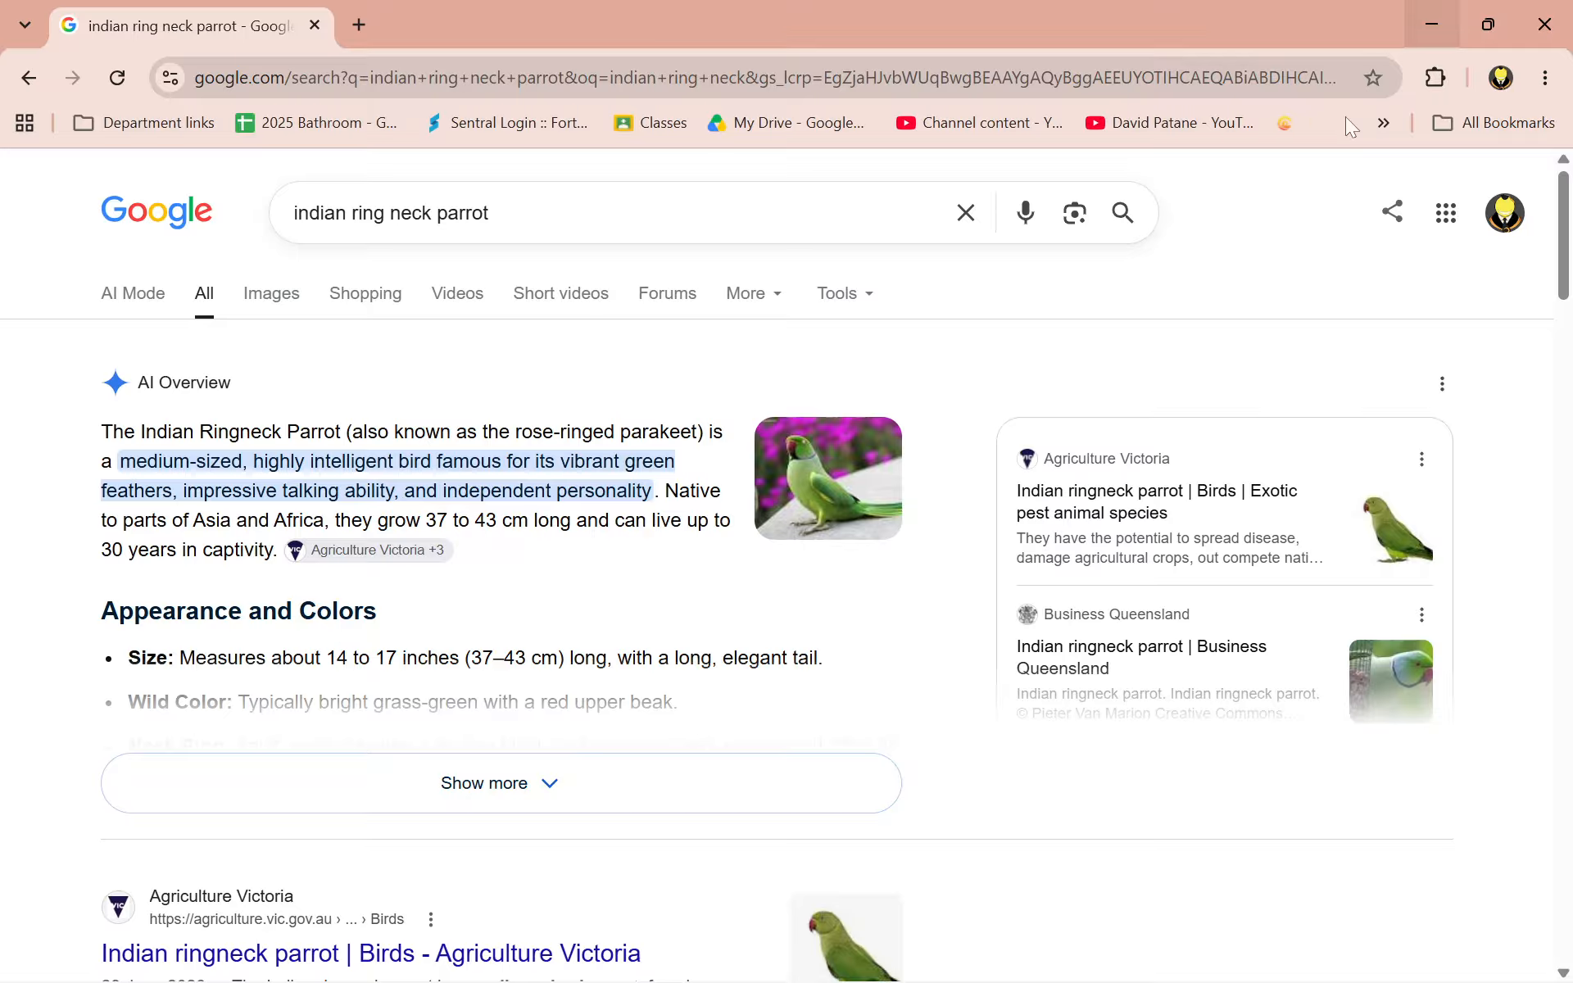
# Show the image results for "indian ring neck parrot" and try to save the Lafeber Company parakeet photo as a JPEG.
pyautogui.click(283, 298)
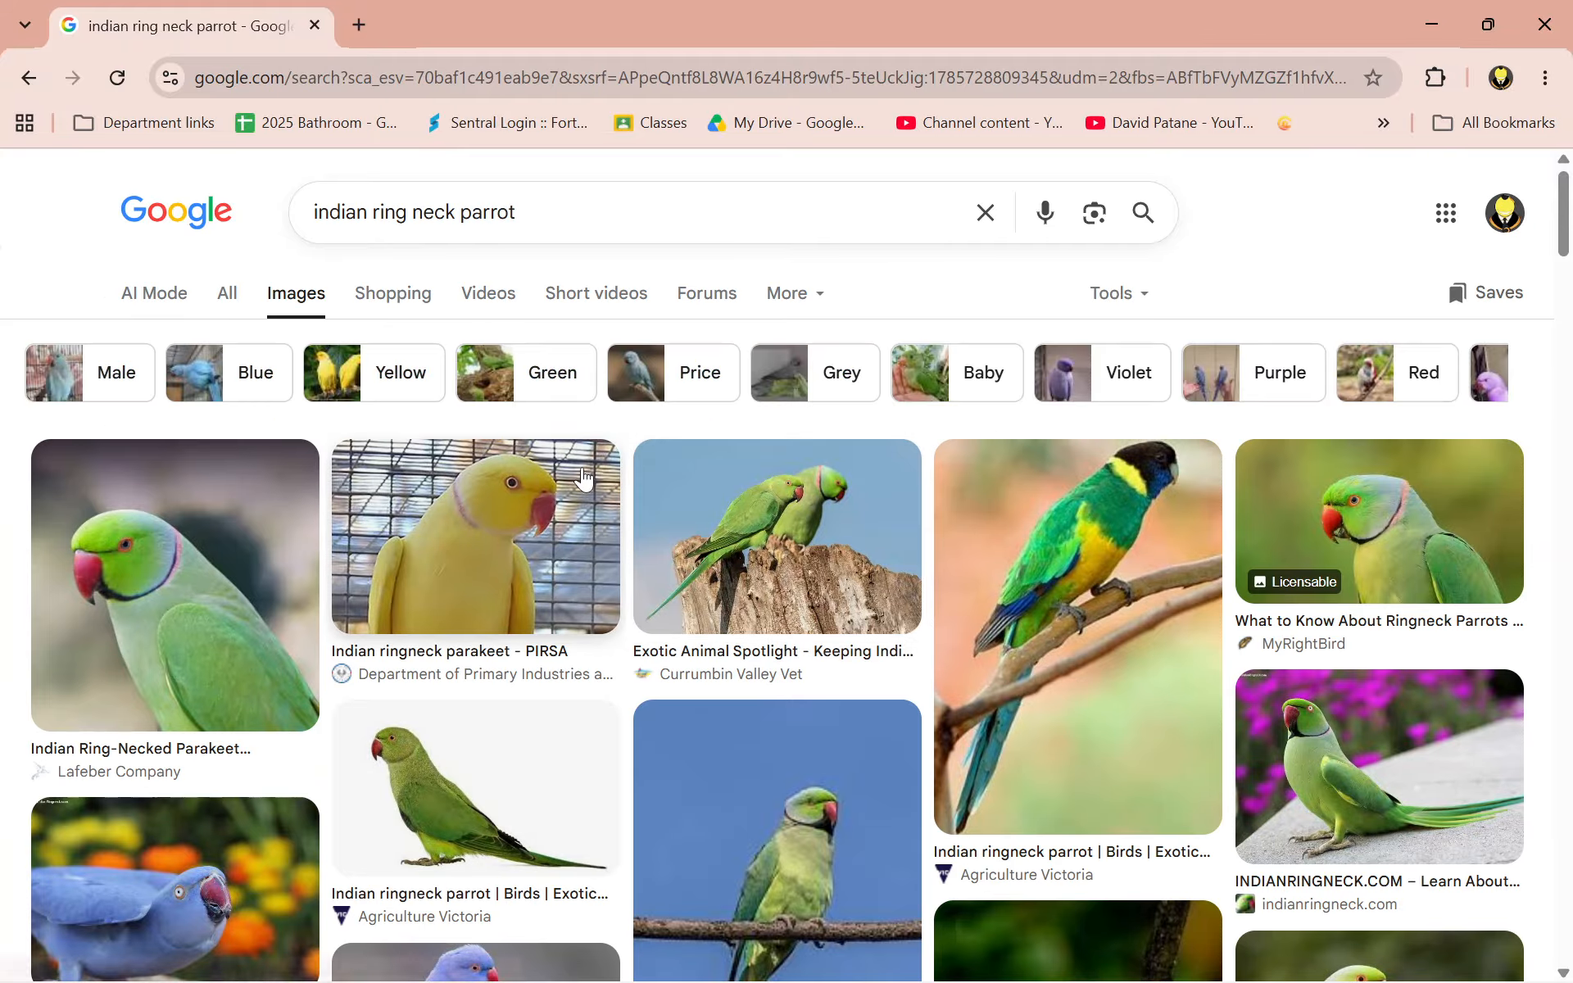
pyautogui.scroll(-2, 287, 544)
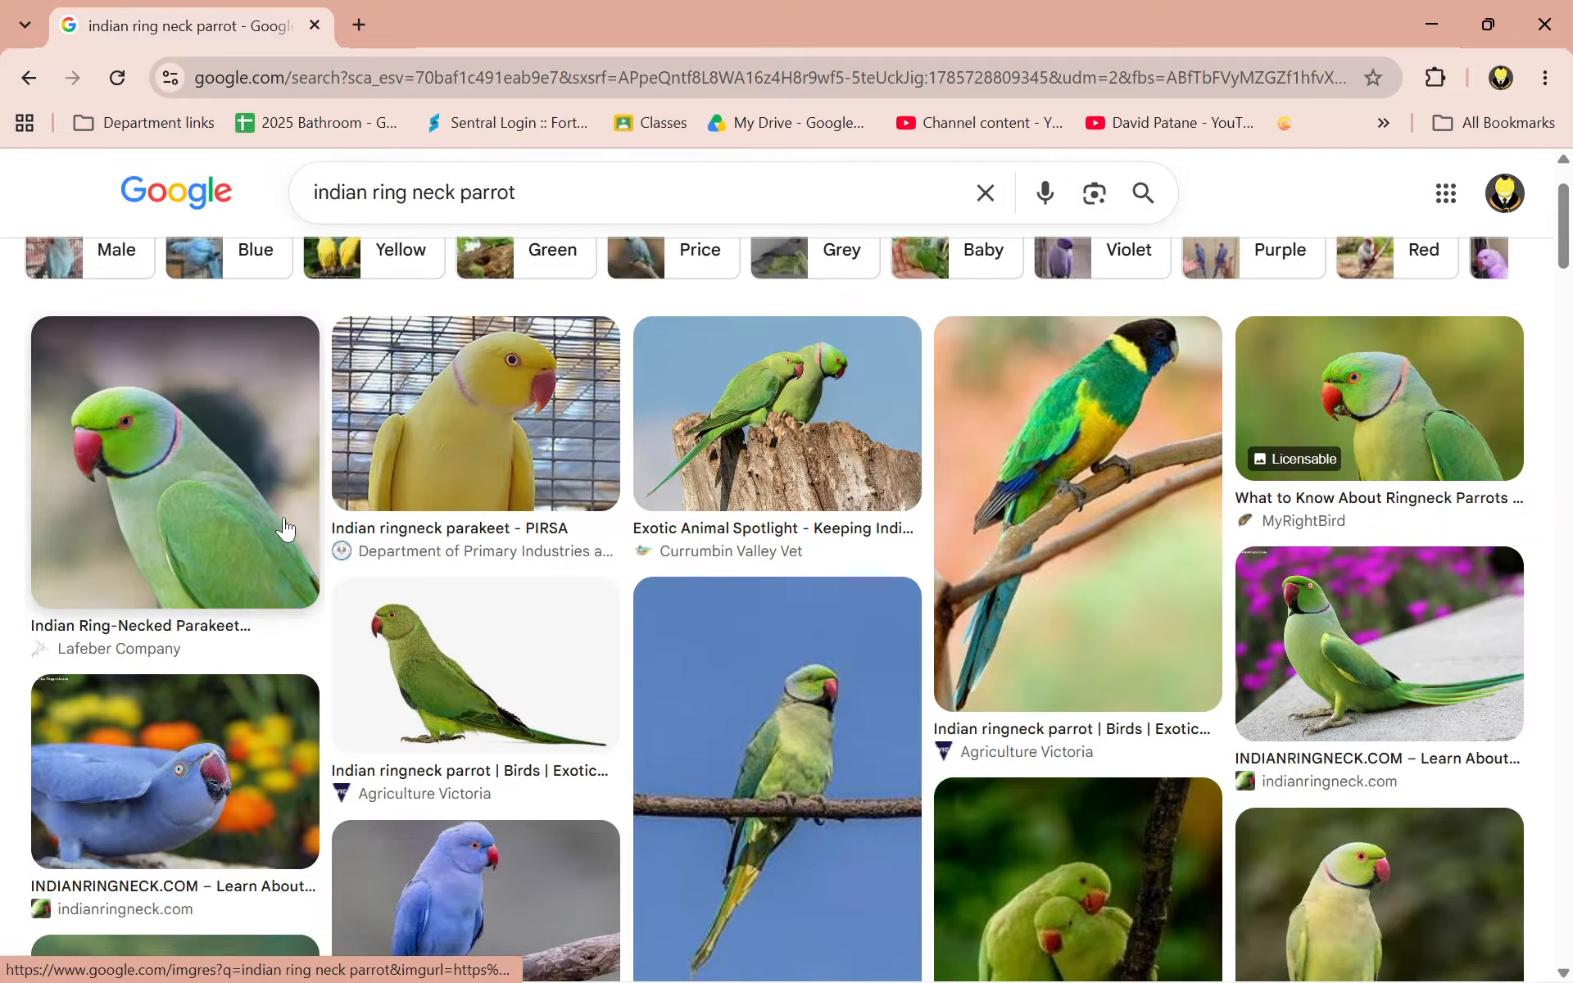
pyautogui.rightClick(225, 445)
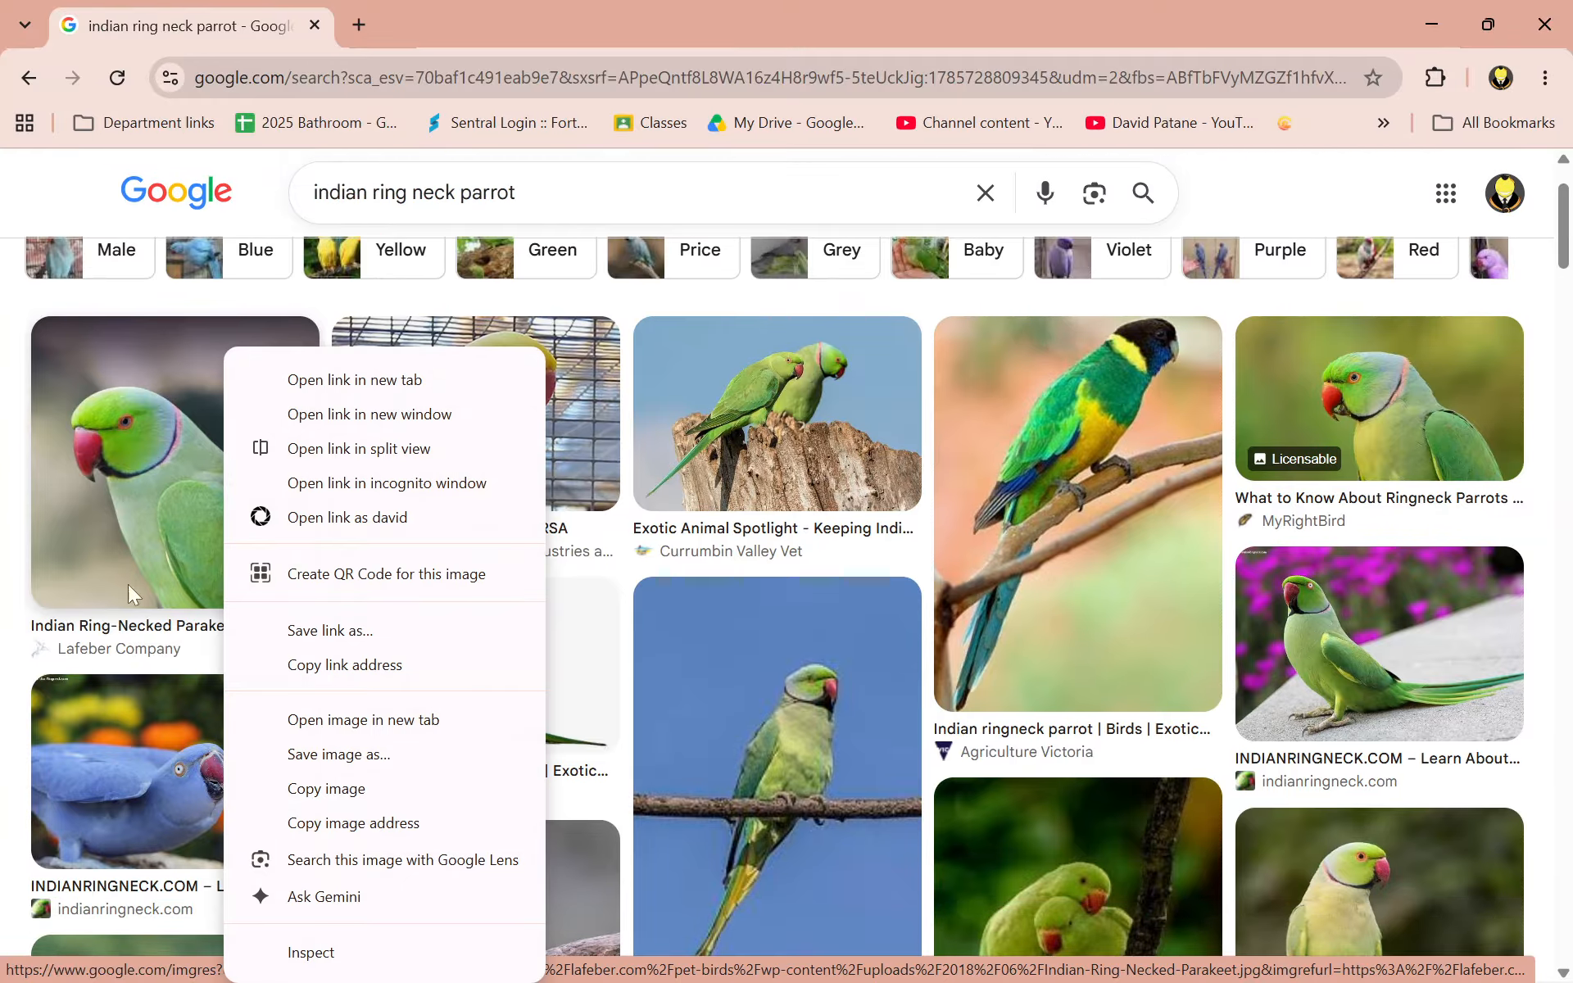
pyautogui.click(357, 762)
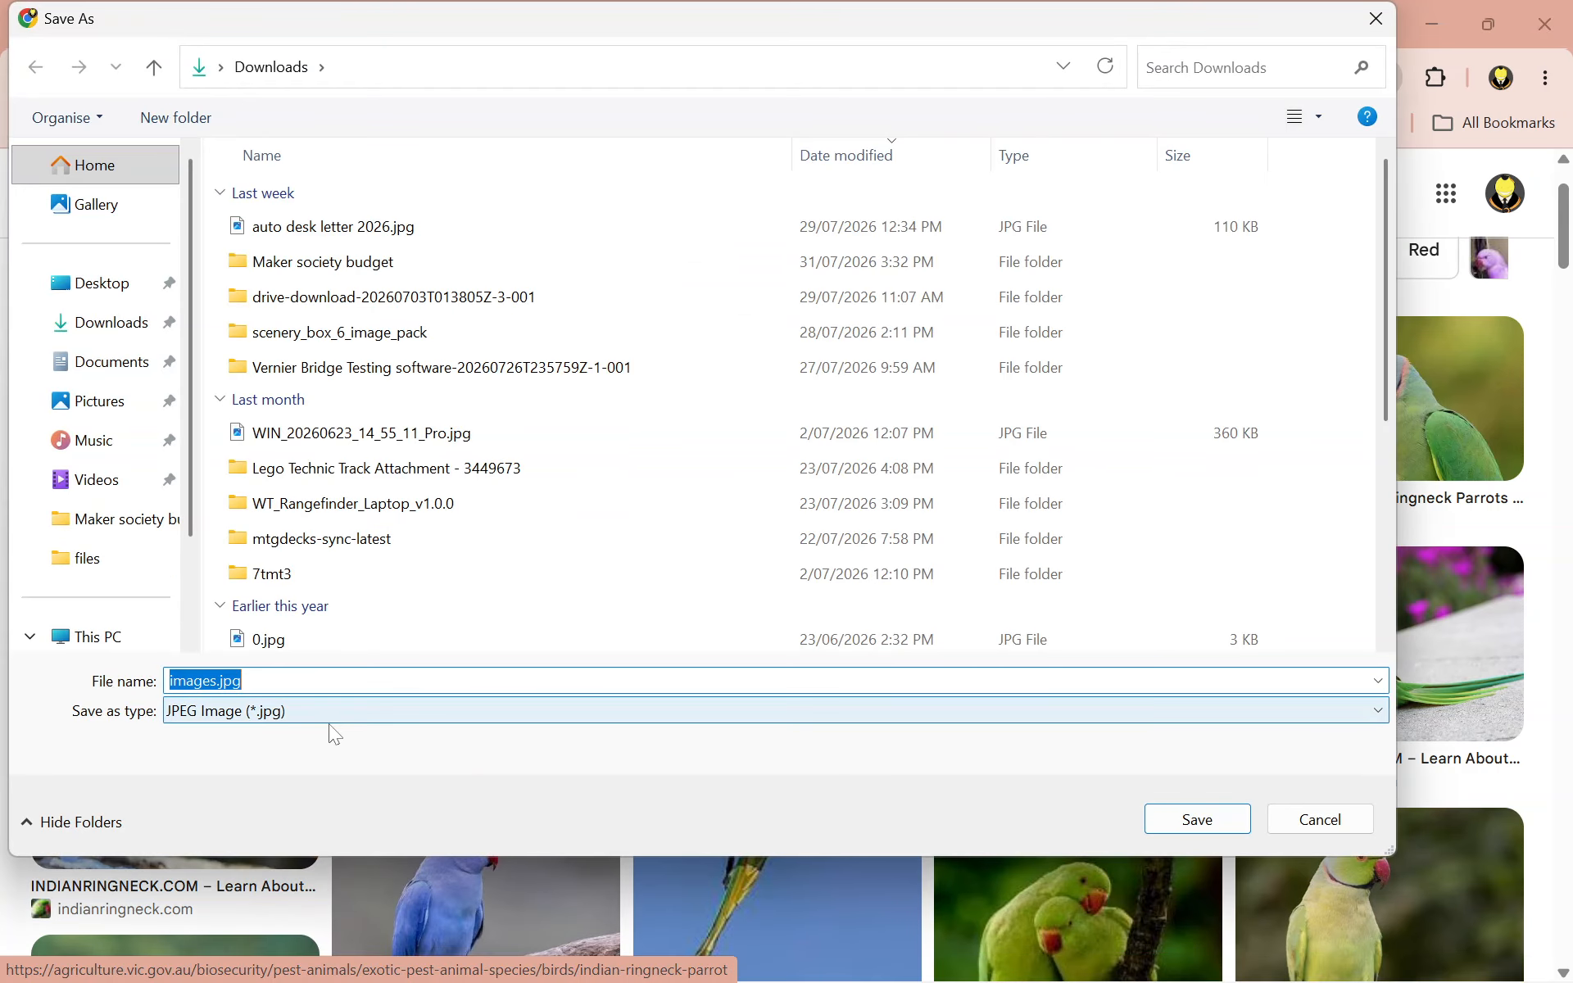
pyautogui.click(1377, 23)
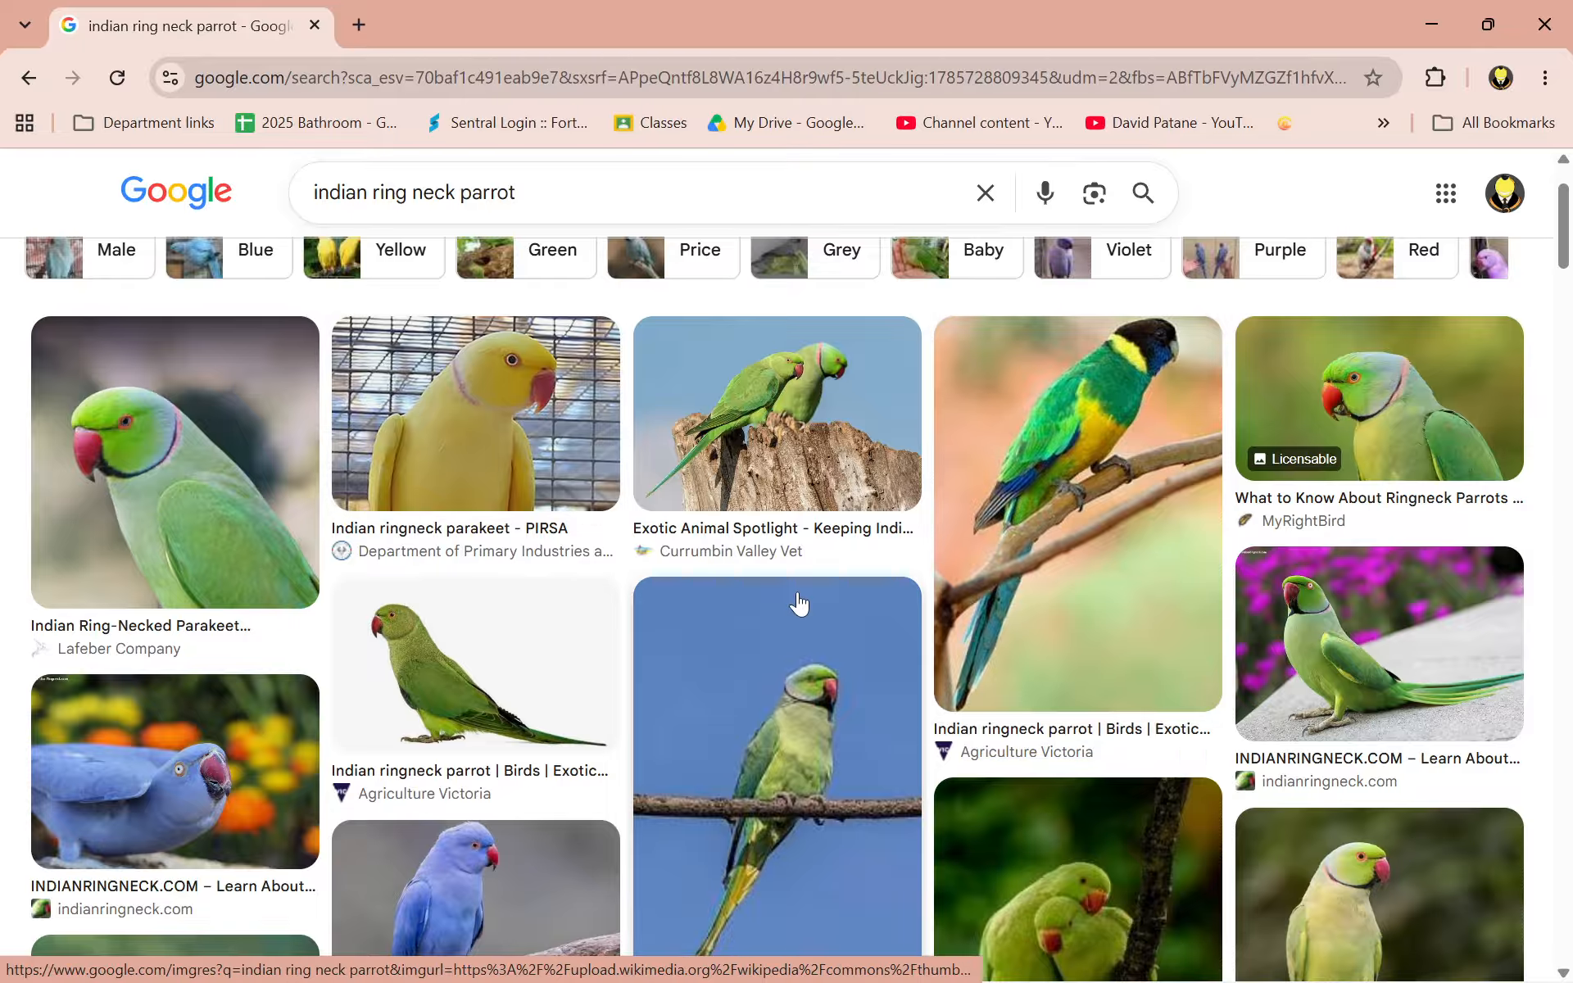
# Browse the parrot image results and capture a screen snip of the violet parrot photo from New York Bird Supply.
pyautogui.scroll(-2, 483, 656)
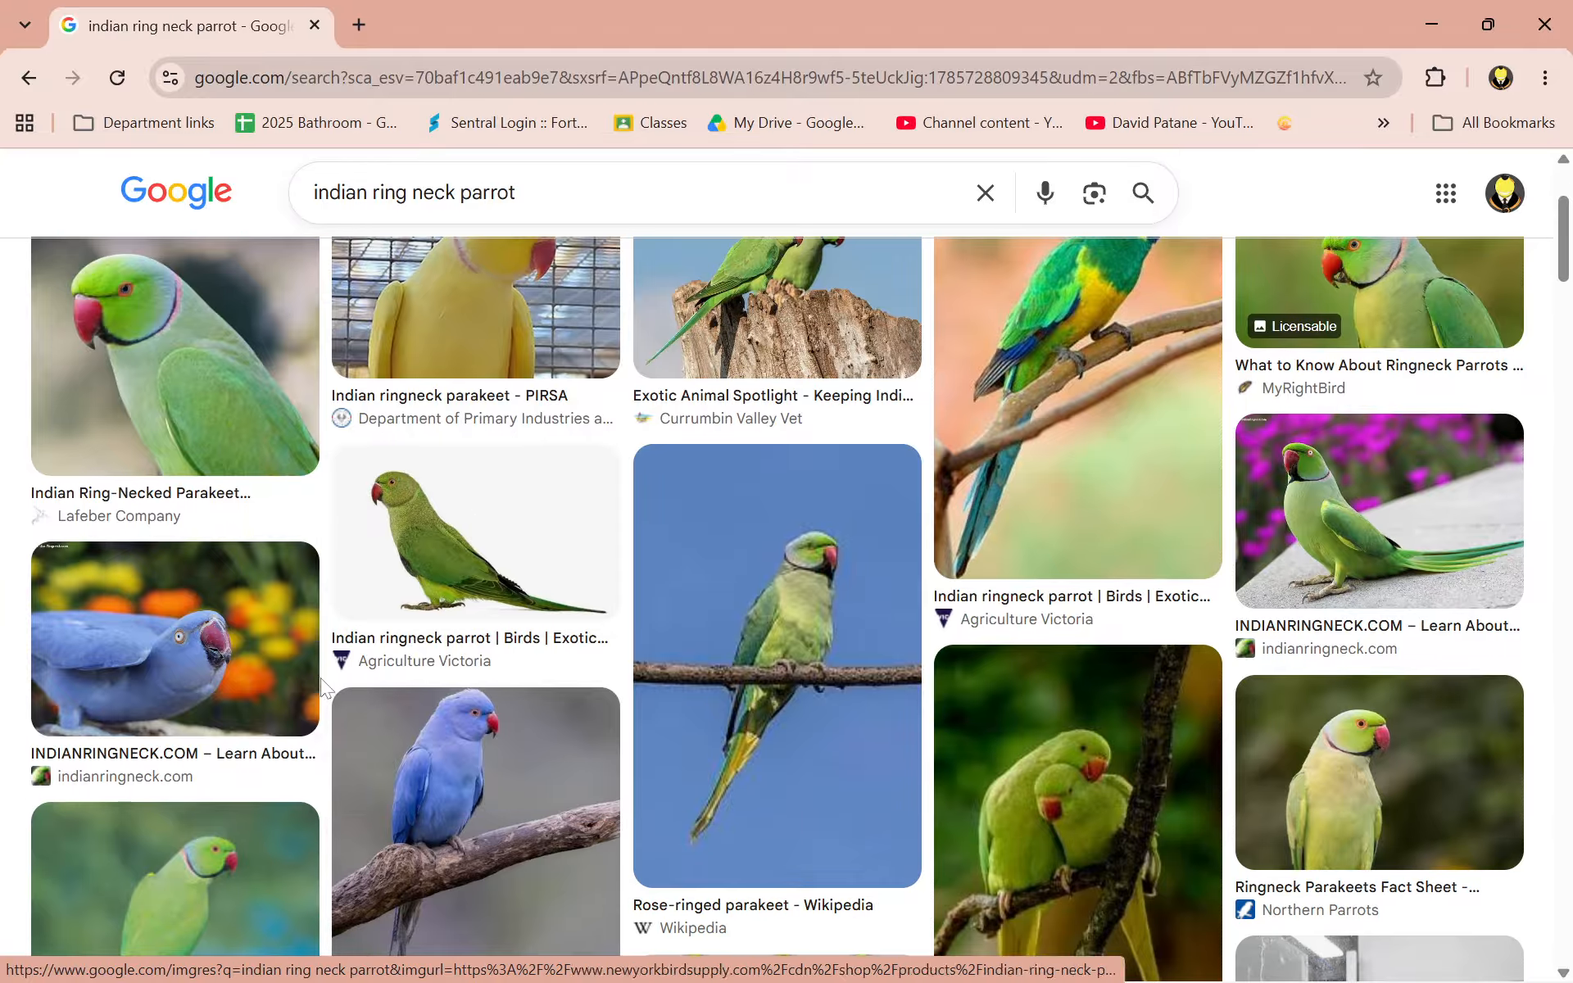
pyautogui.scroll(-3, 275, 688)
pyautogui.scroll(3, 262, 689)
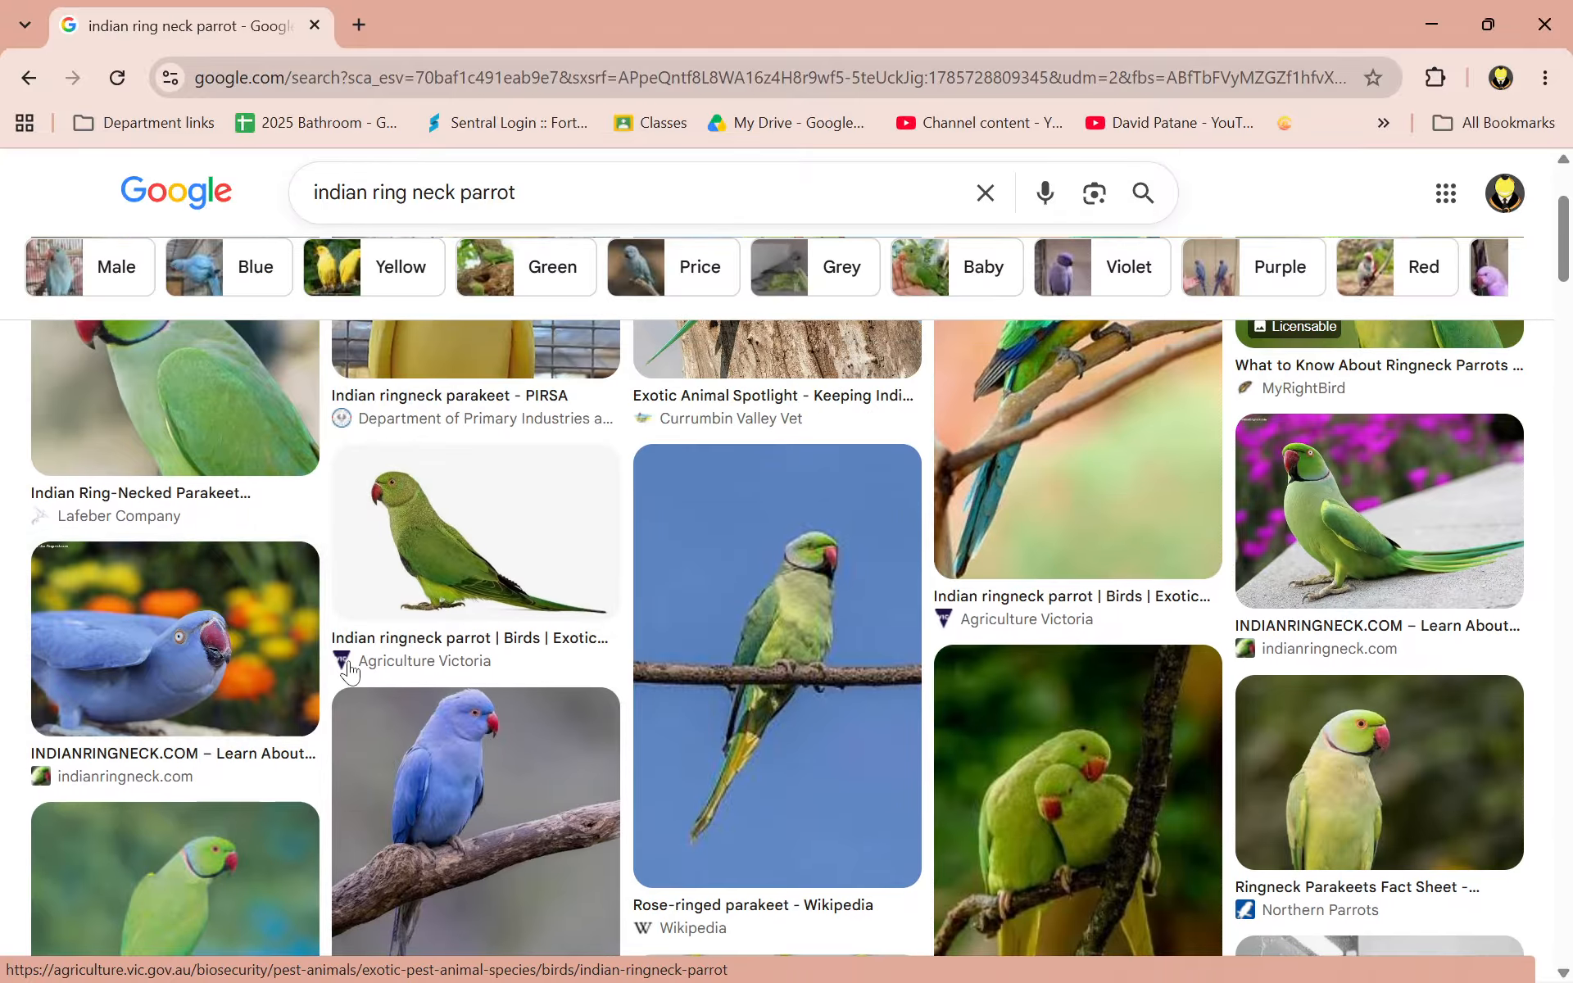
pyautogui.scroll(-2, 539, 770)
pyautogui.scroll(-1, 538, 770)
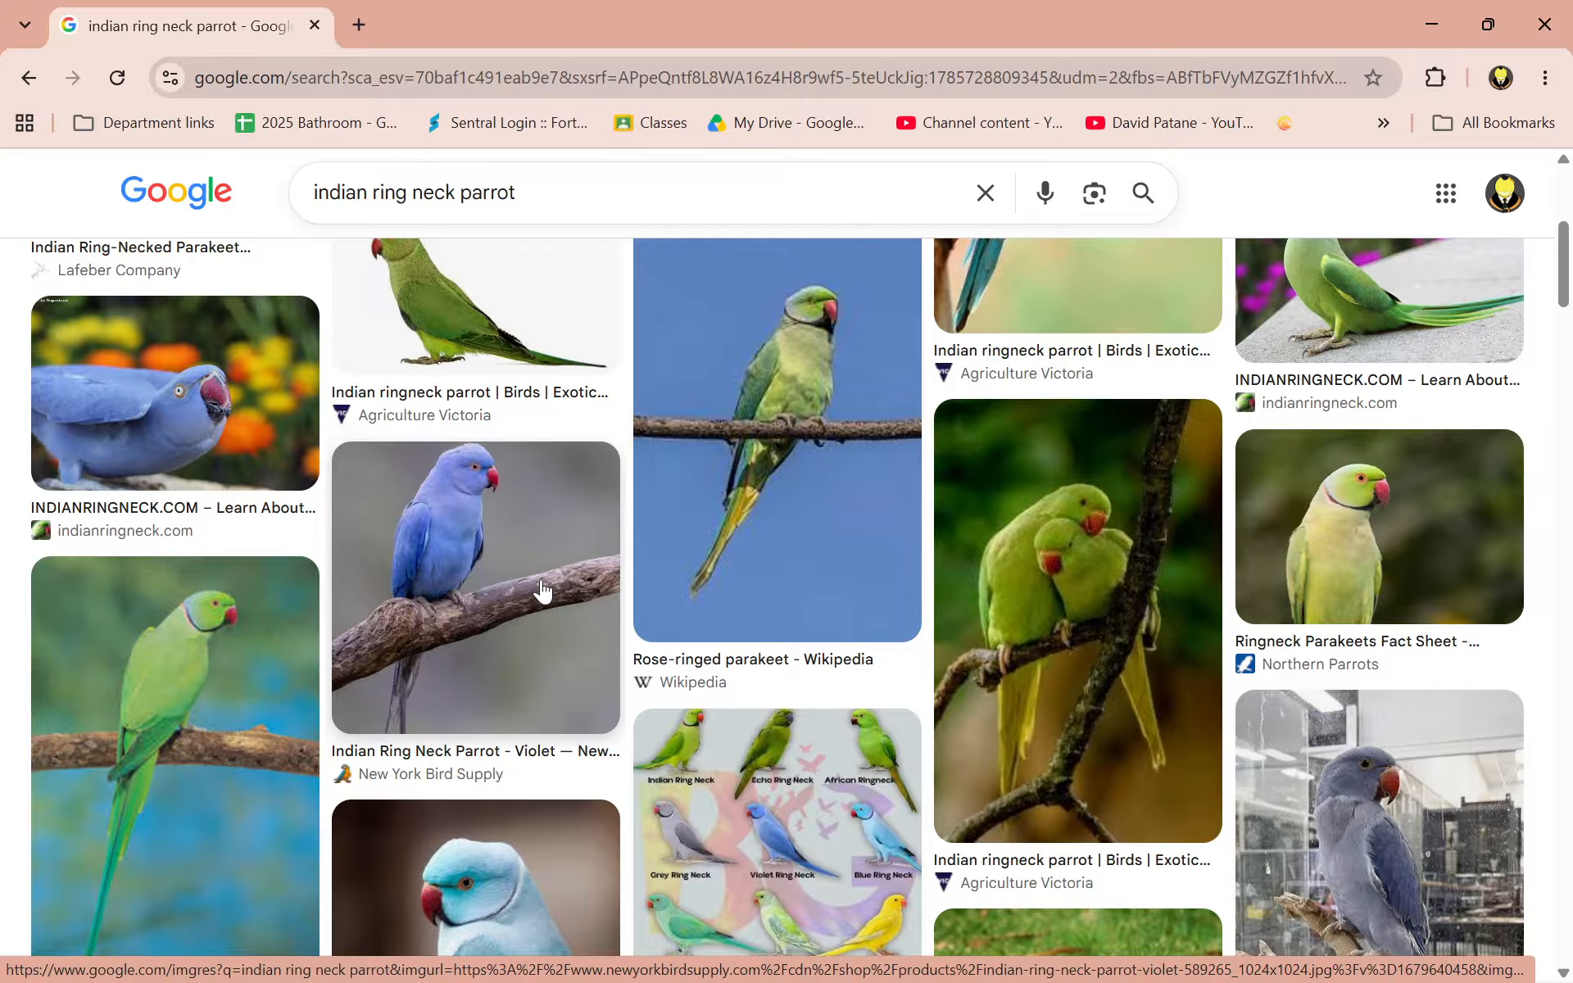
pyautogui.press('super+shift+s')
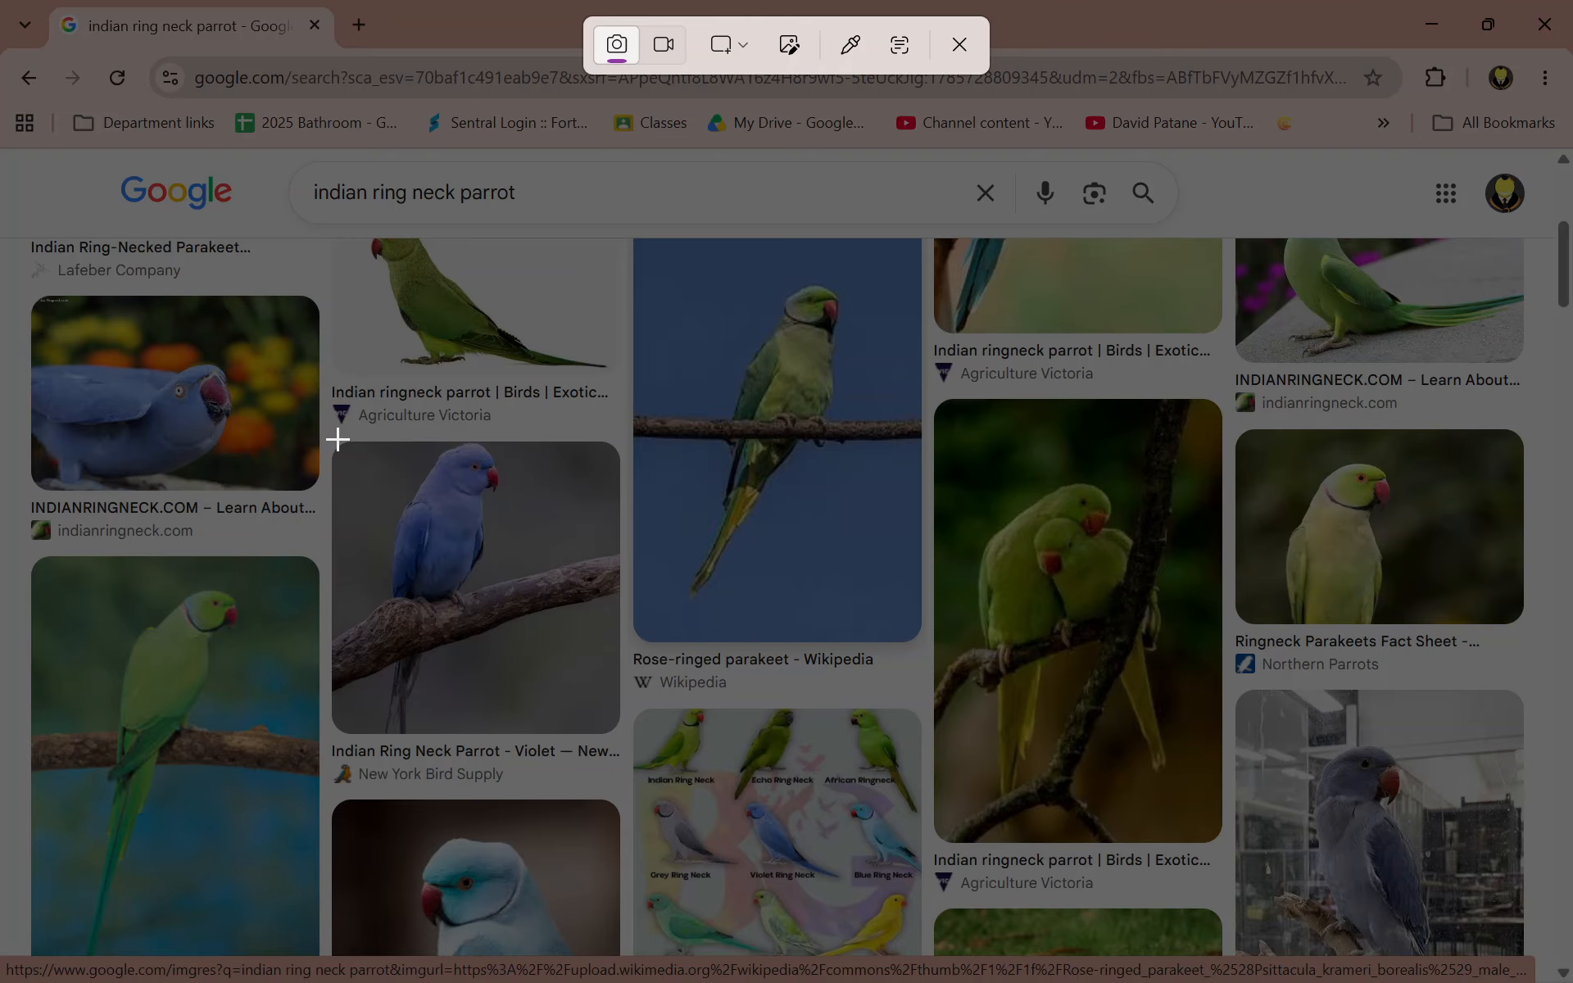
pyautogui.moveTo(336, 439); pyautogui.dragTo(615, 723)
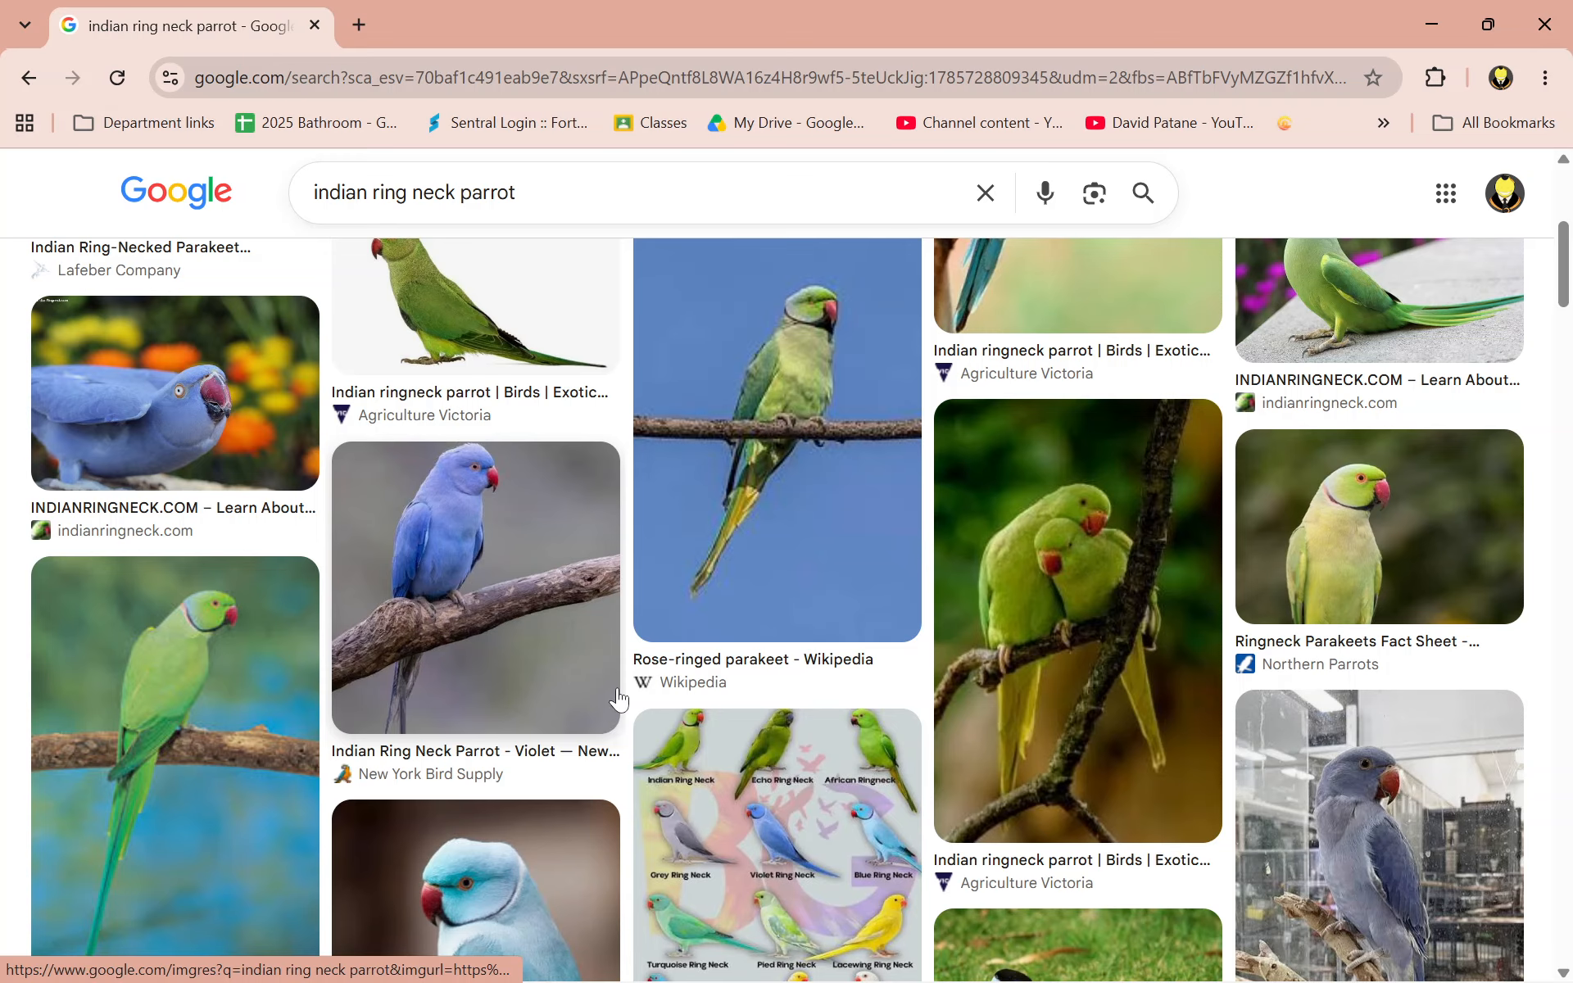
# Switch to Affinity, paste the violet parrot snip onto the page and inspect its image quality up close.
pyautogui.moveTo(748, 965)
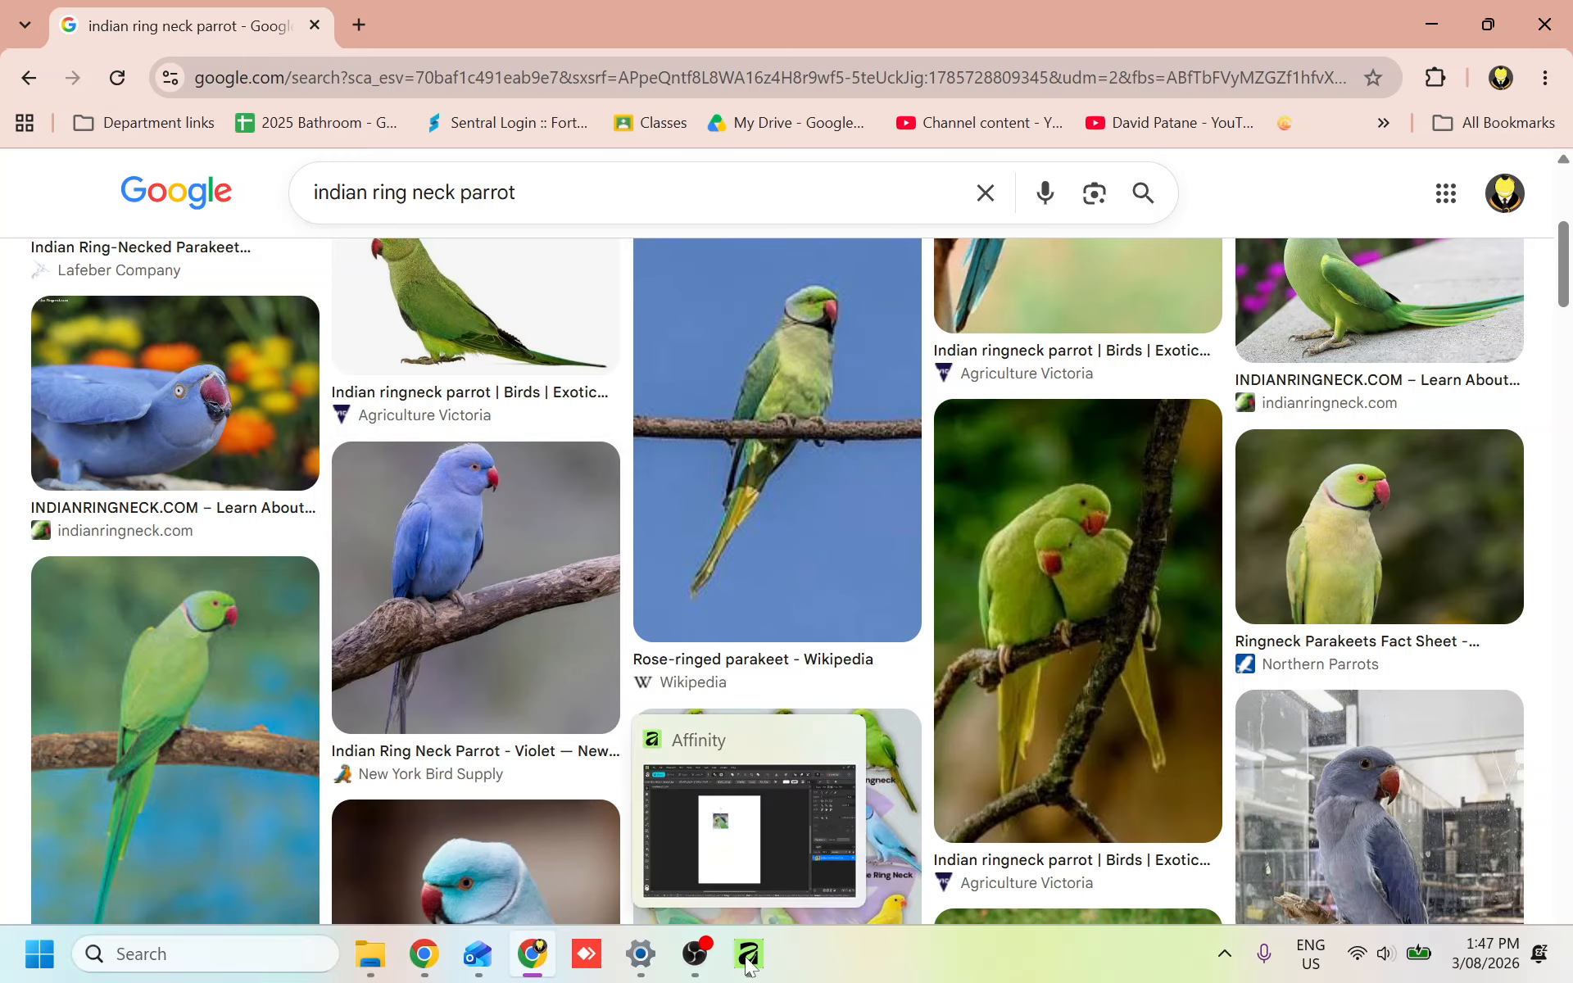
pyautogui.click(844, 868)
pyautogui.click(792, 465)
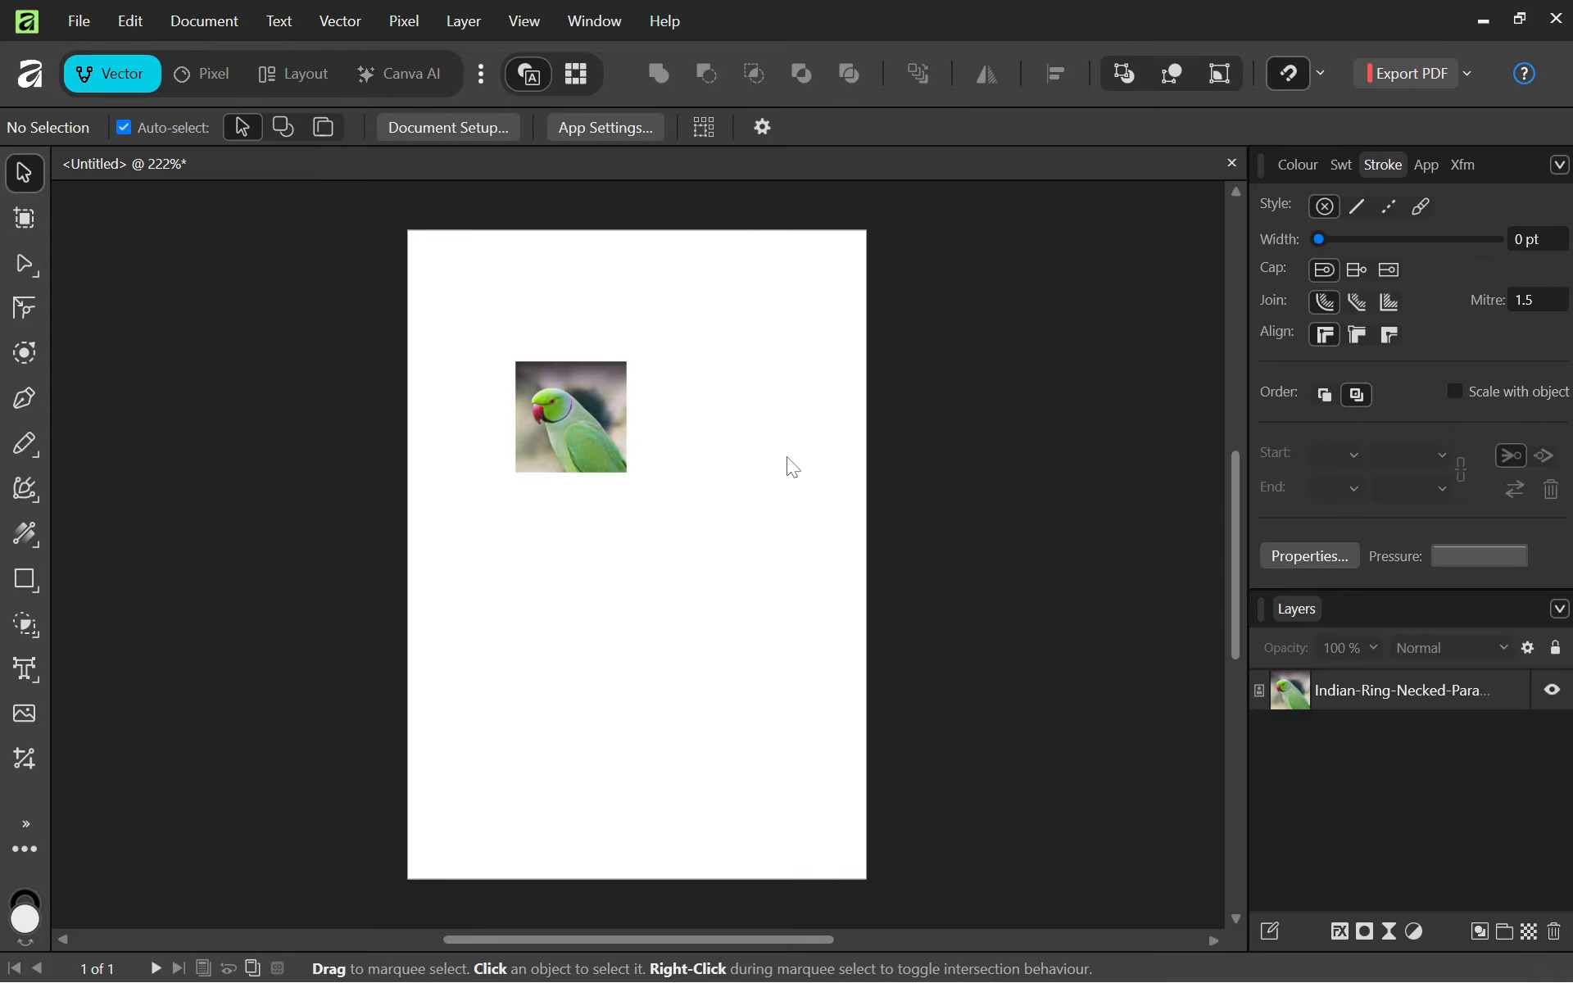
pyautogui.hotkey('ctrl', 'v')
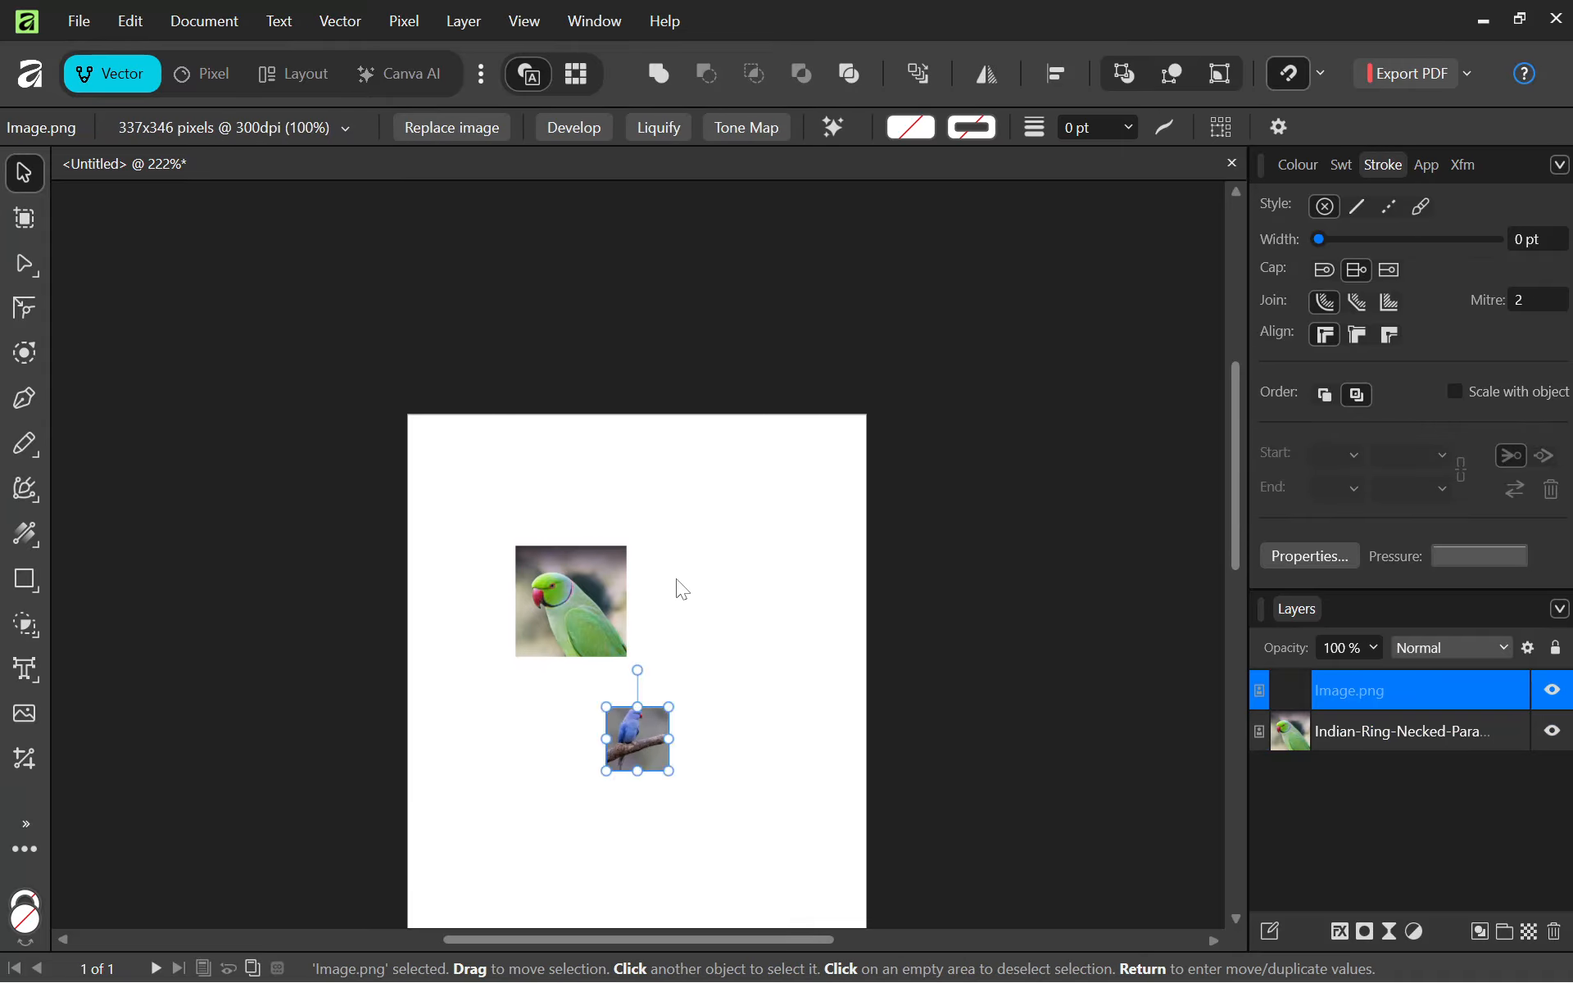
pyautogui.scroll(5, 671, 575)
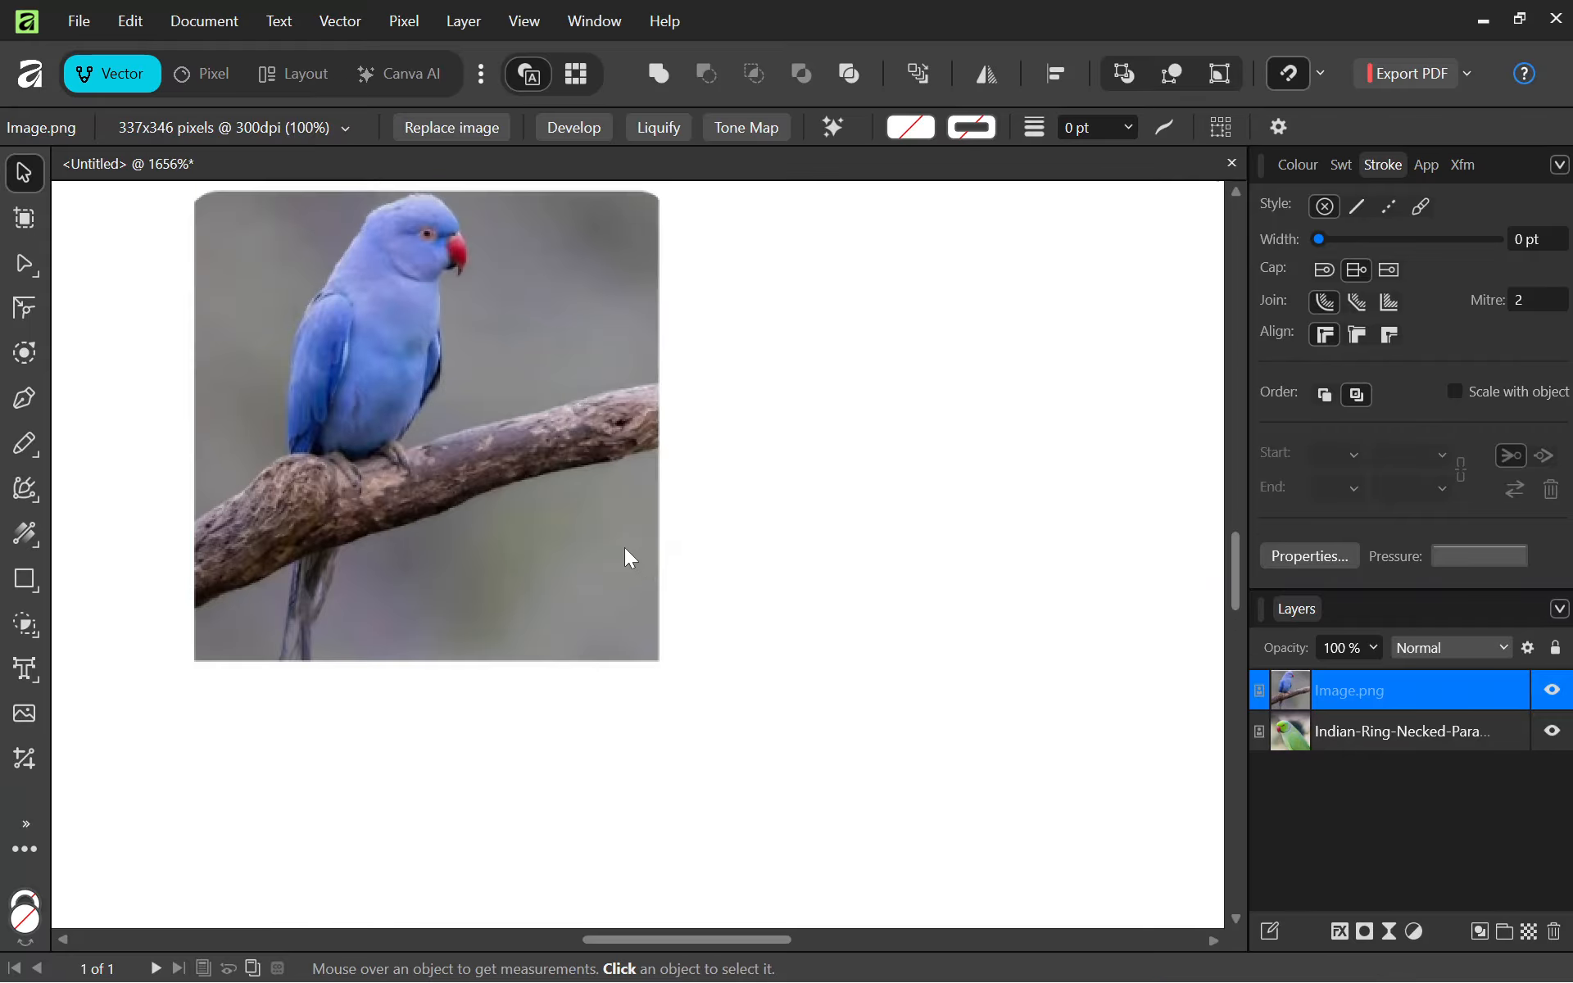
pyautogui.scroll(-5, 601, 522)
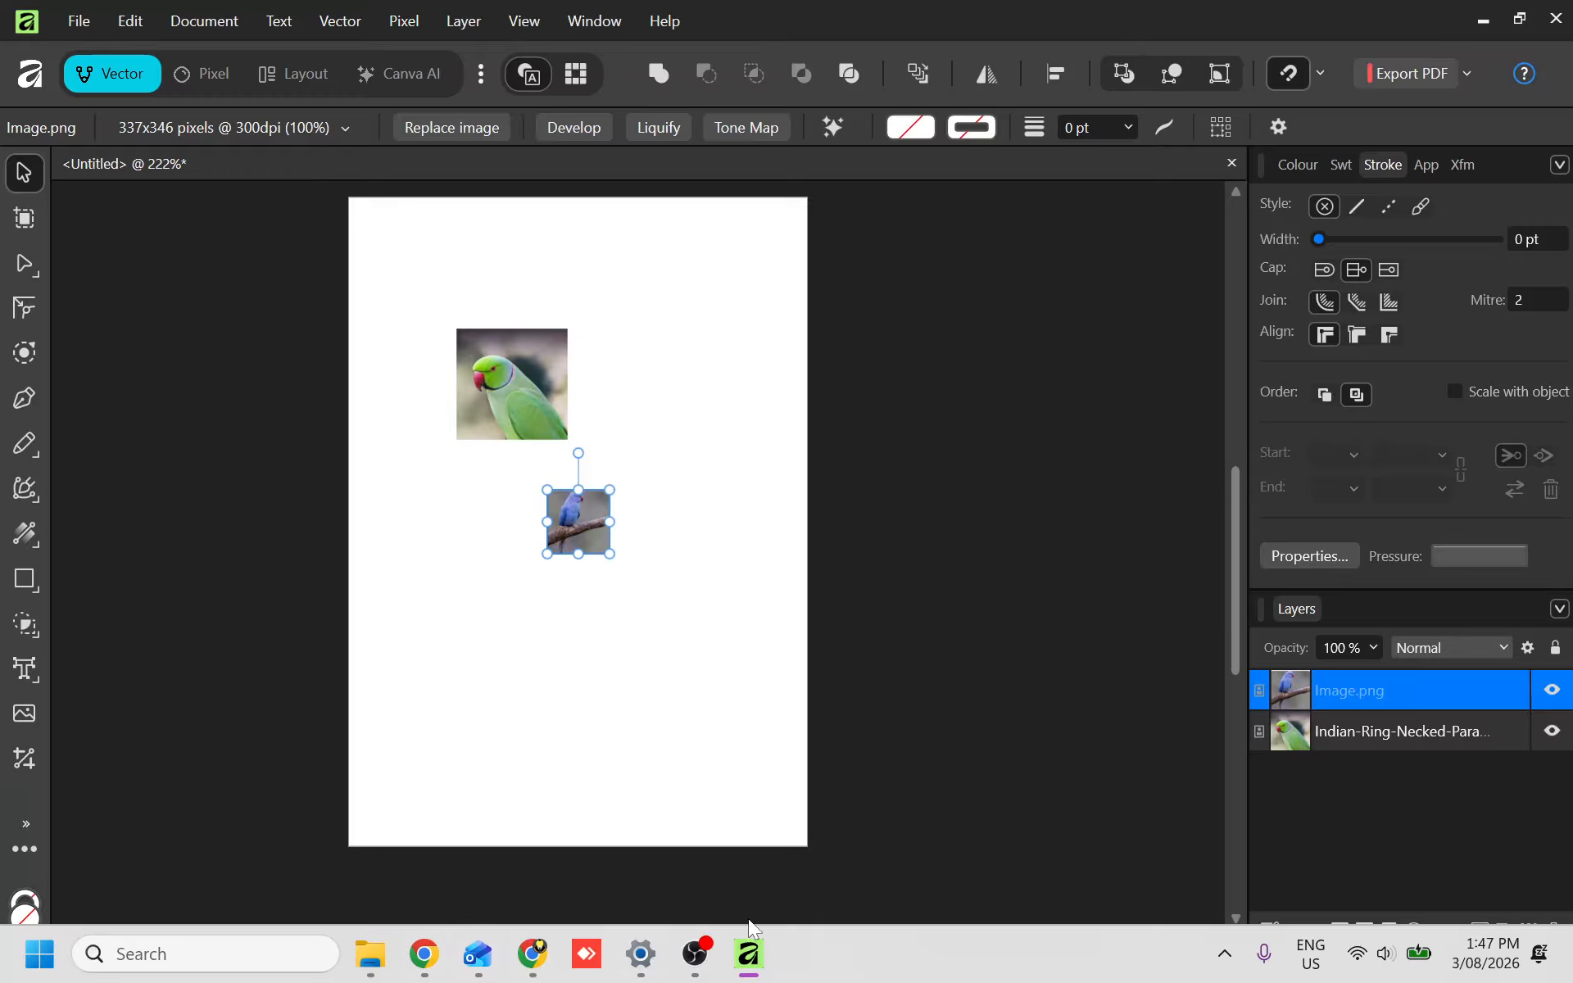
# Look over the parrot image results in Chrome again, and delete the pasted violet parrot image from the Affinity page.
pyautogui.click(533, 955)
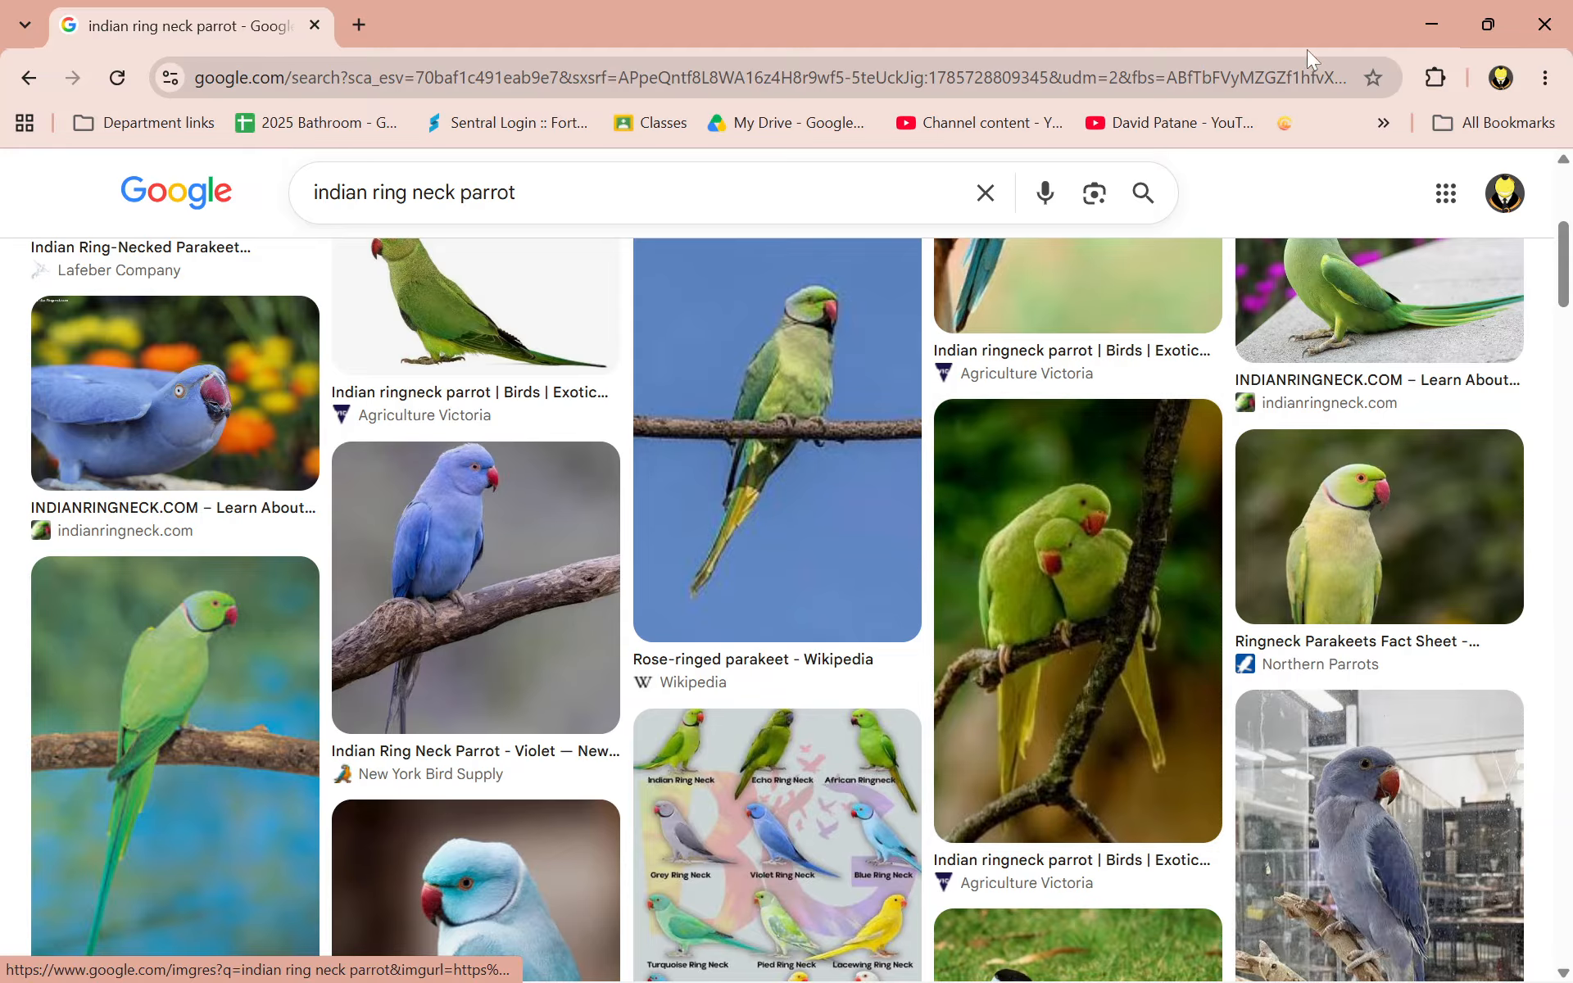
pyautogui.scroll(-1, 1025, 706)
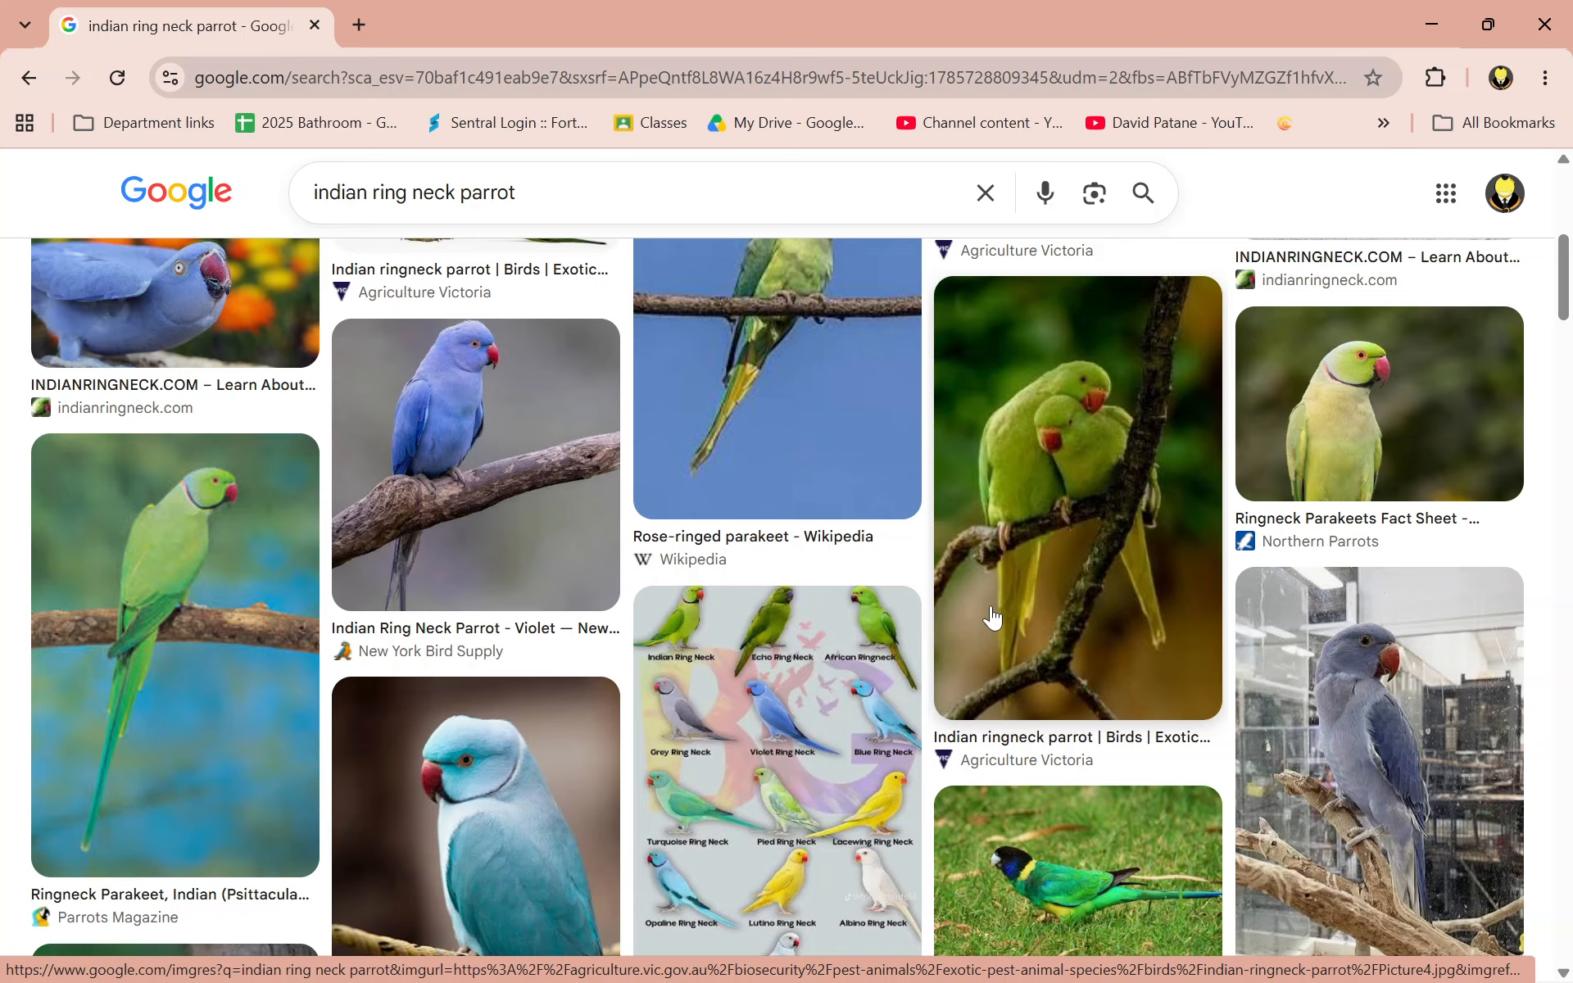
pyautogui.scroll(2, 1142, 264)
pyautogui.click(1432, 24)
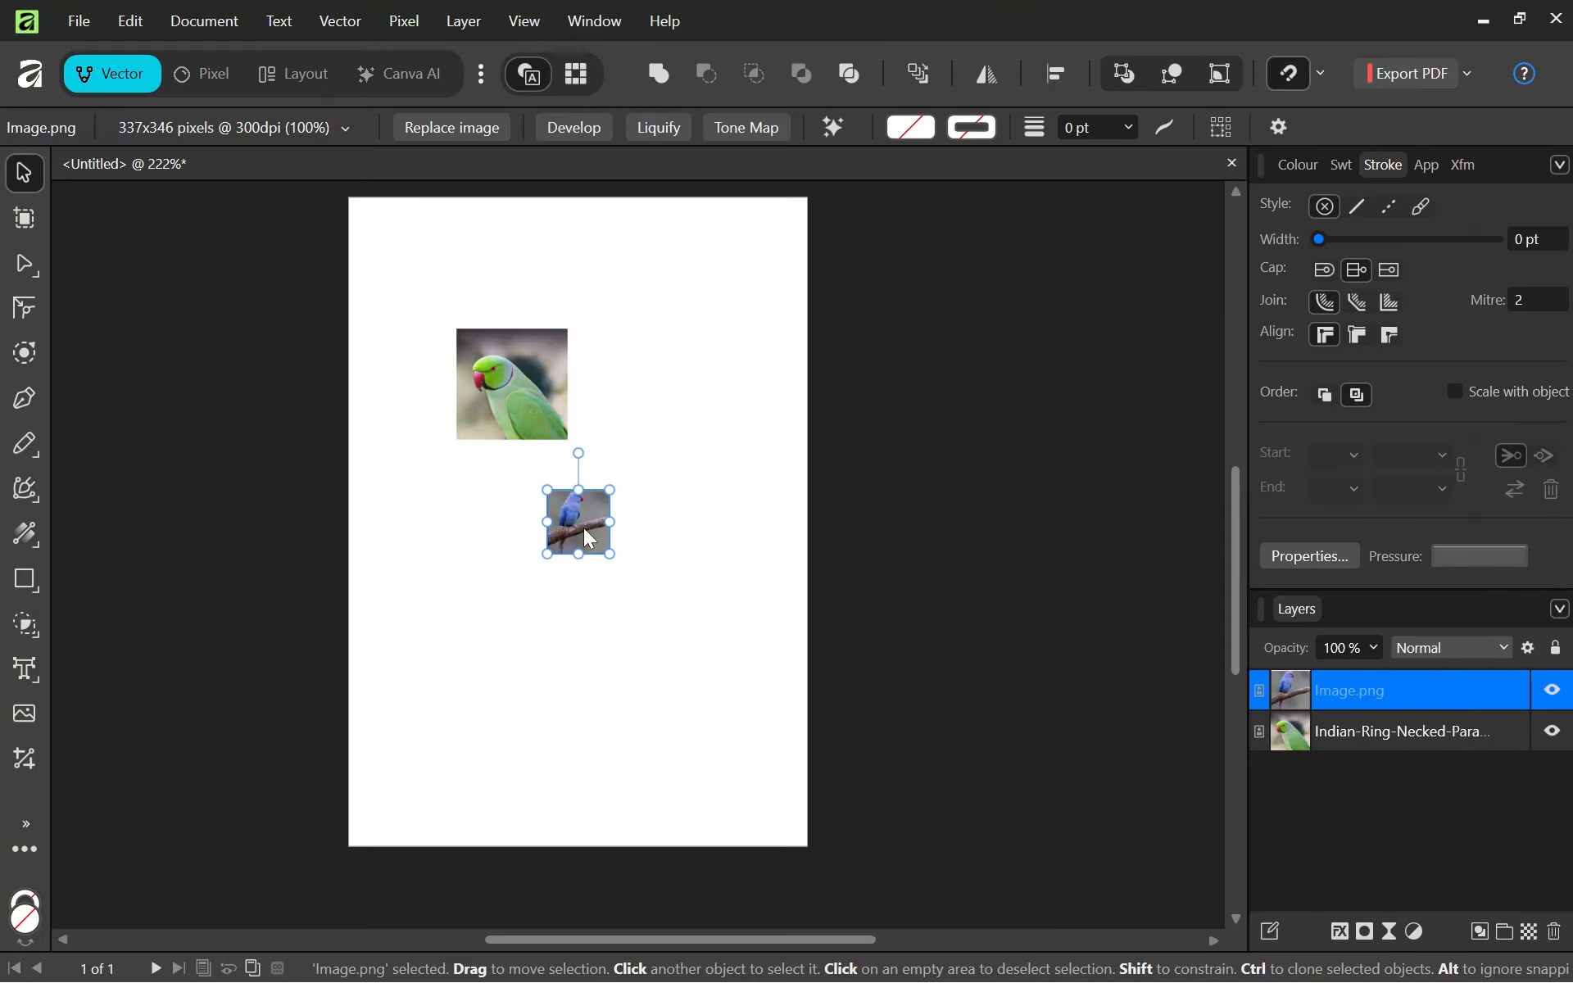
pyautogui.press('Delete')
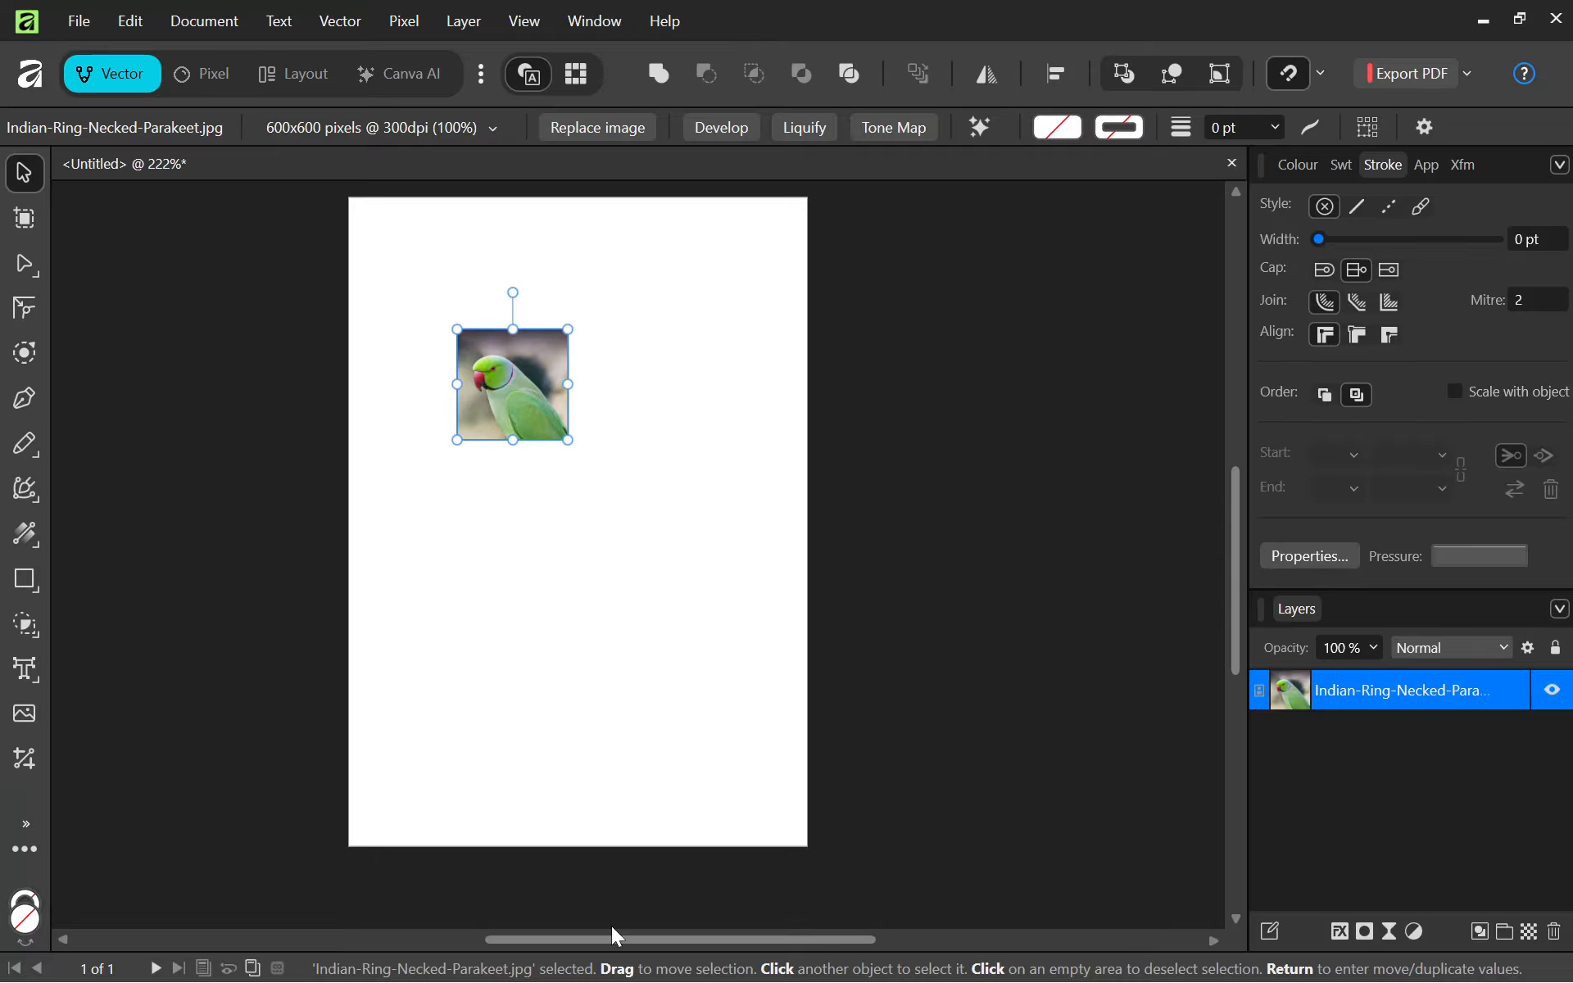
# Switch to the Limitless proxy cards page and look through the Base Set cards for the Charmeleon, Arcanine and Pidgeotto row.
pyautogui.moveTo(619, 979)
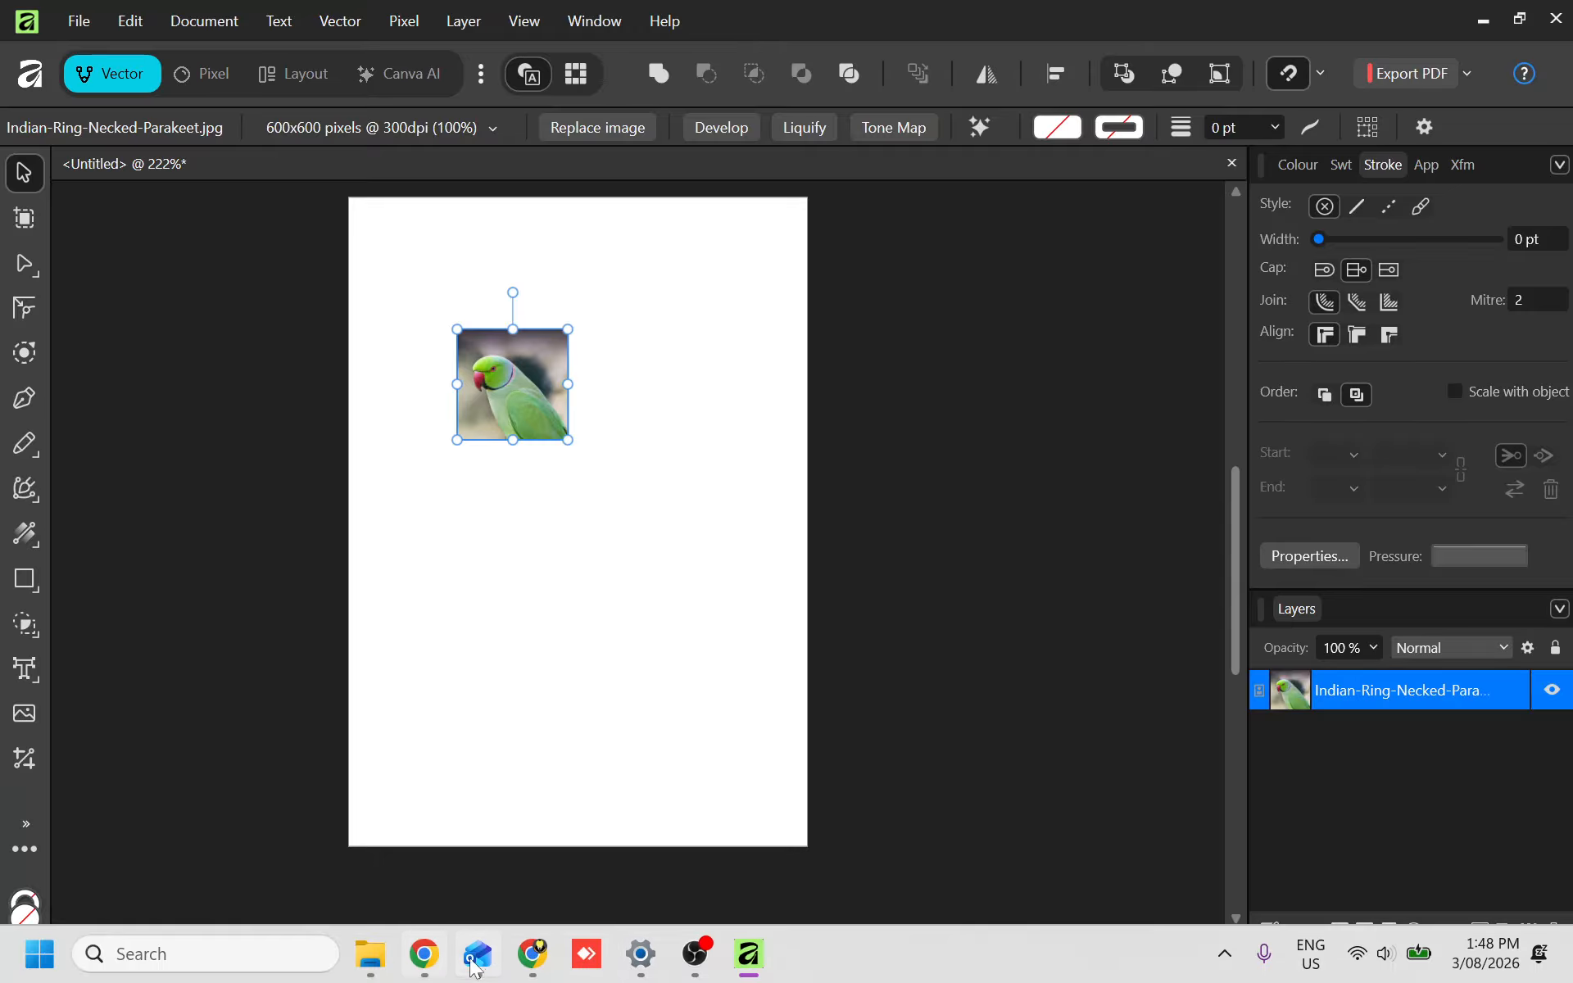
pyautogui.click(442, 965)
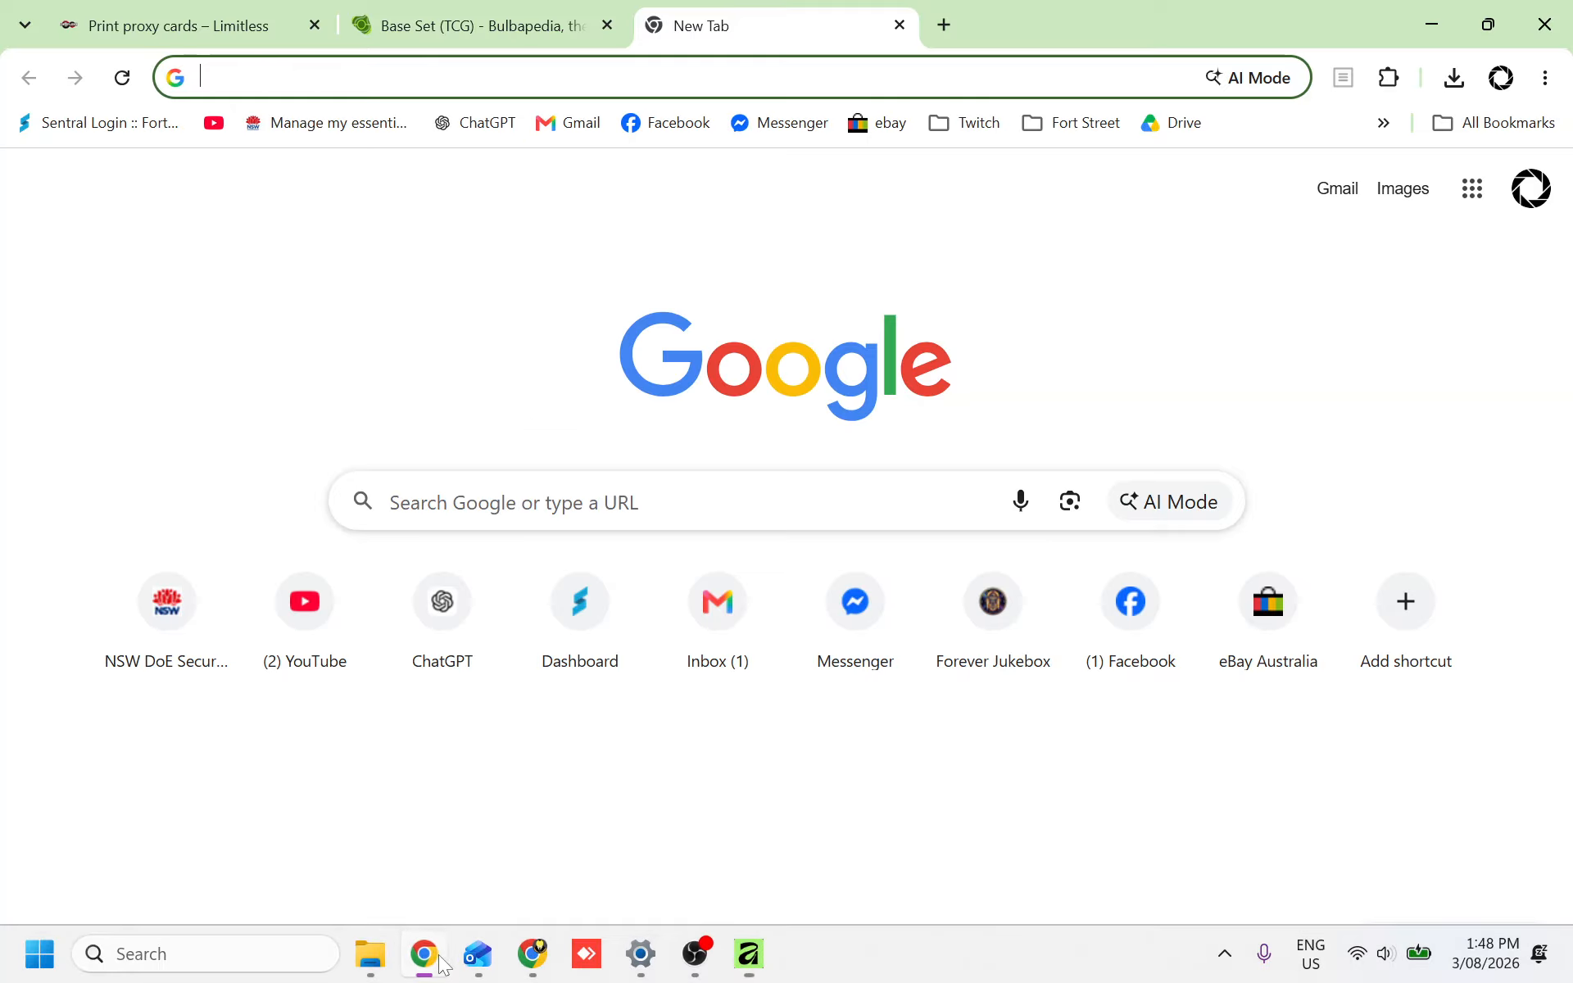
pyautogui.click(180, 26)
pyautogui.scroll(-3, 858, 717)
pyautogui.scroll(10, 858, 713)
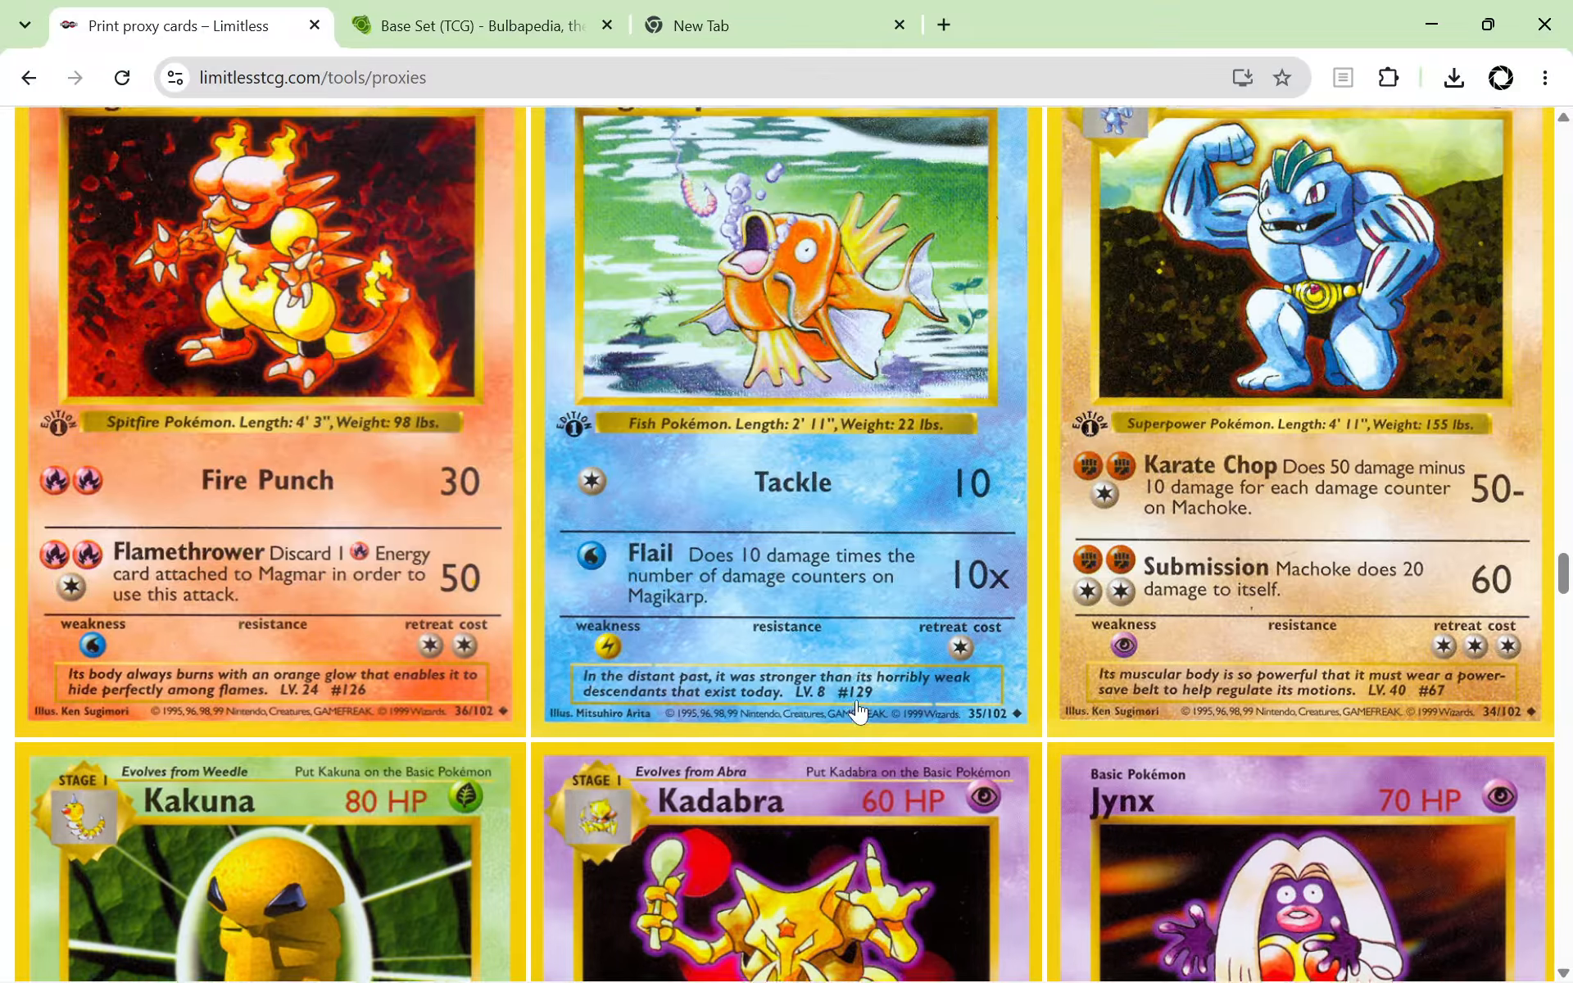
pyautogui.scroll(20, 859, 713)
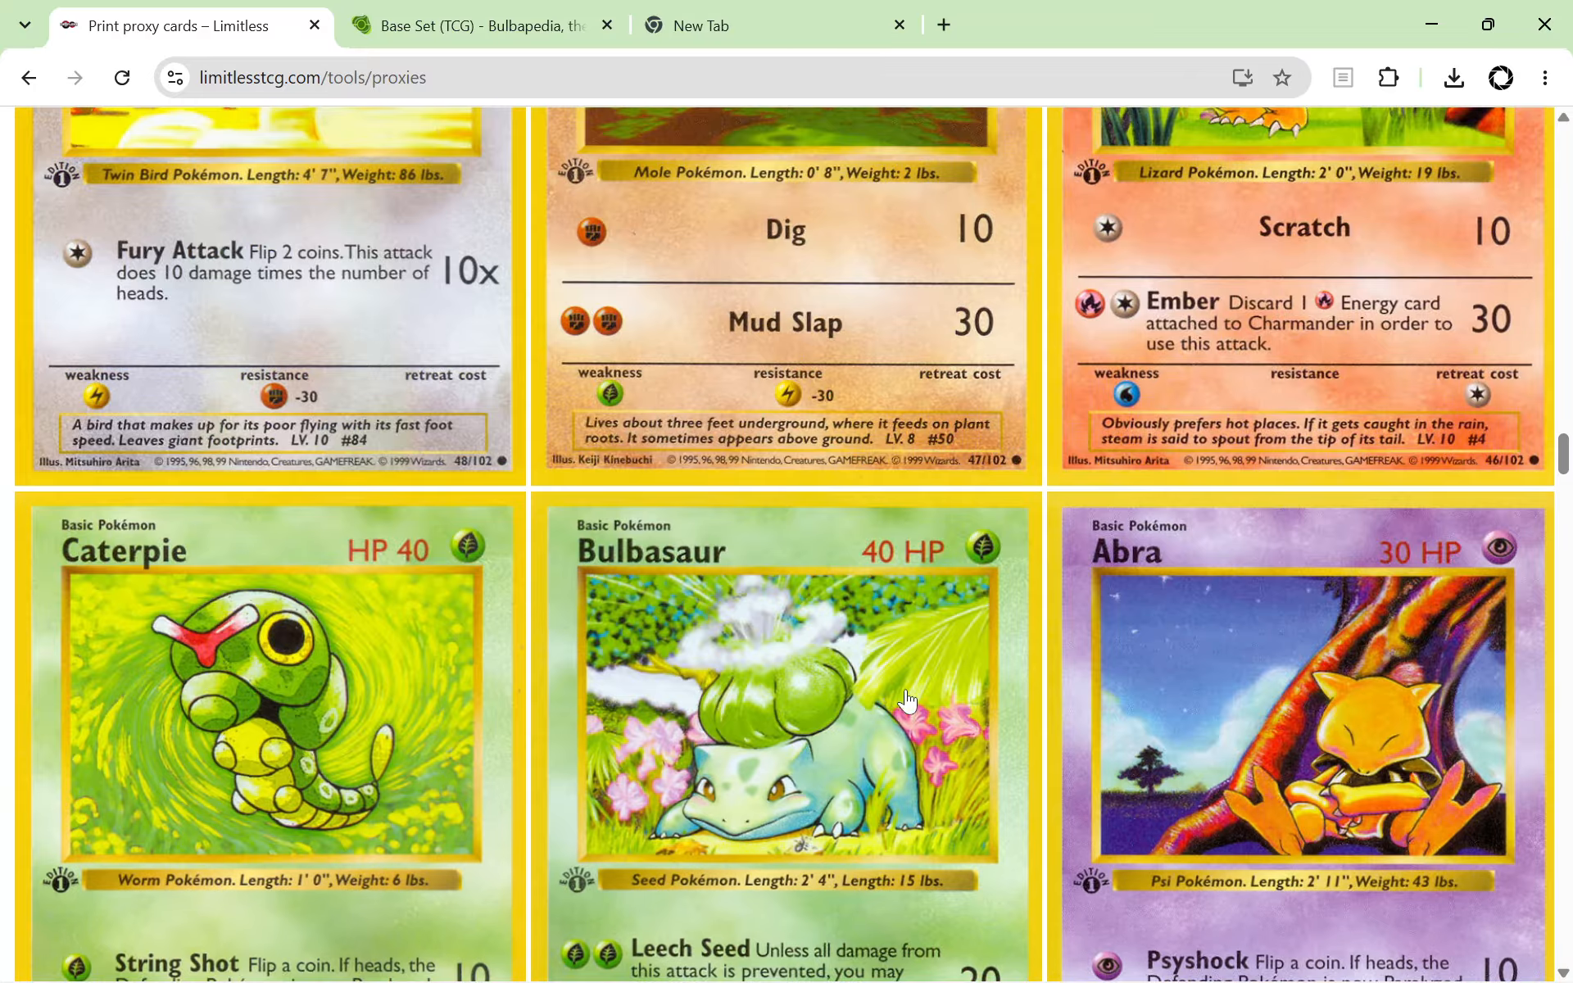
pyautogui.scroll(20, 915, 715)
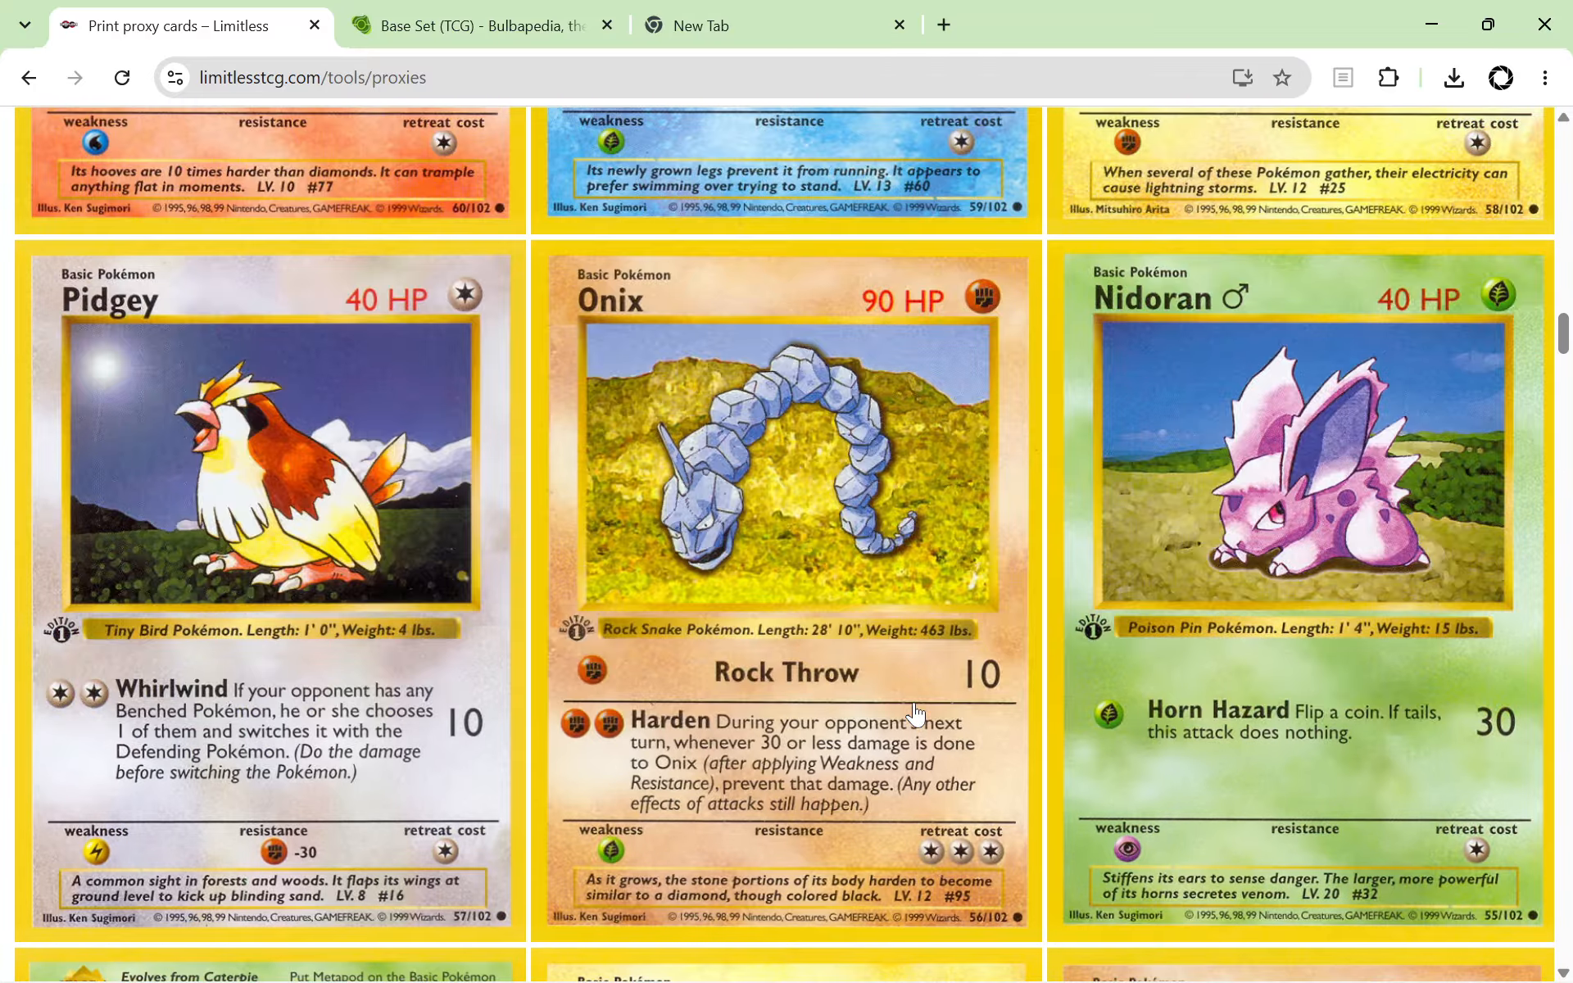
pyautogui.scroll(20, 916, 715)
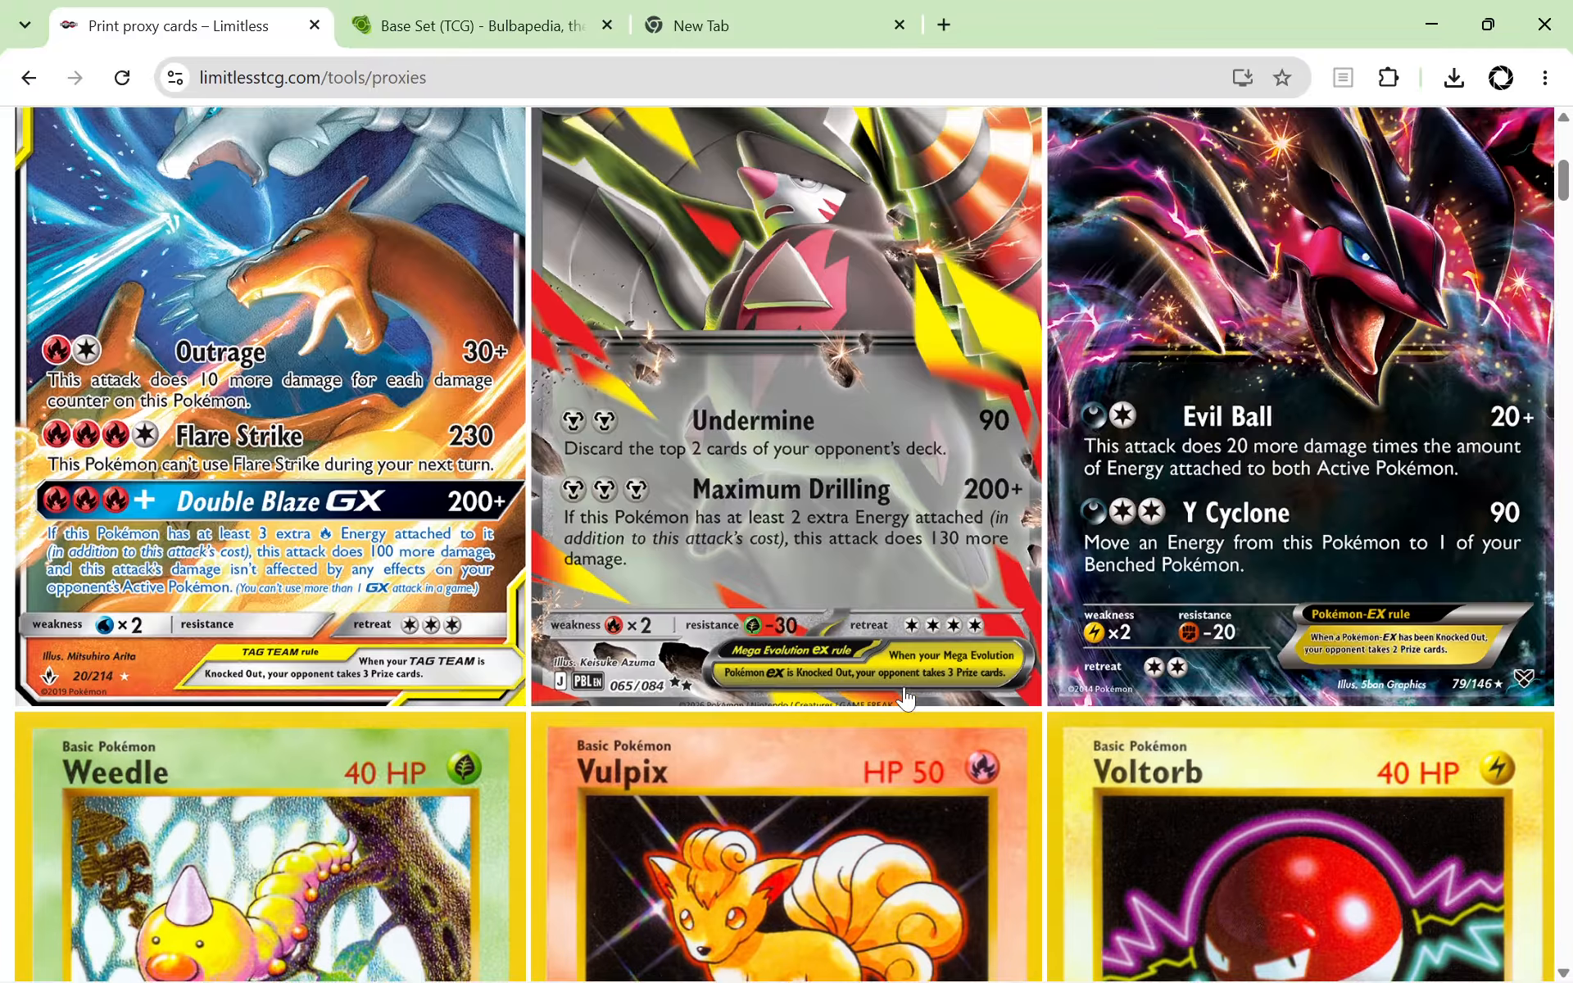
pyautogui.scroll(-20, 906, 697)
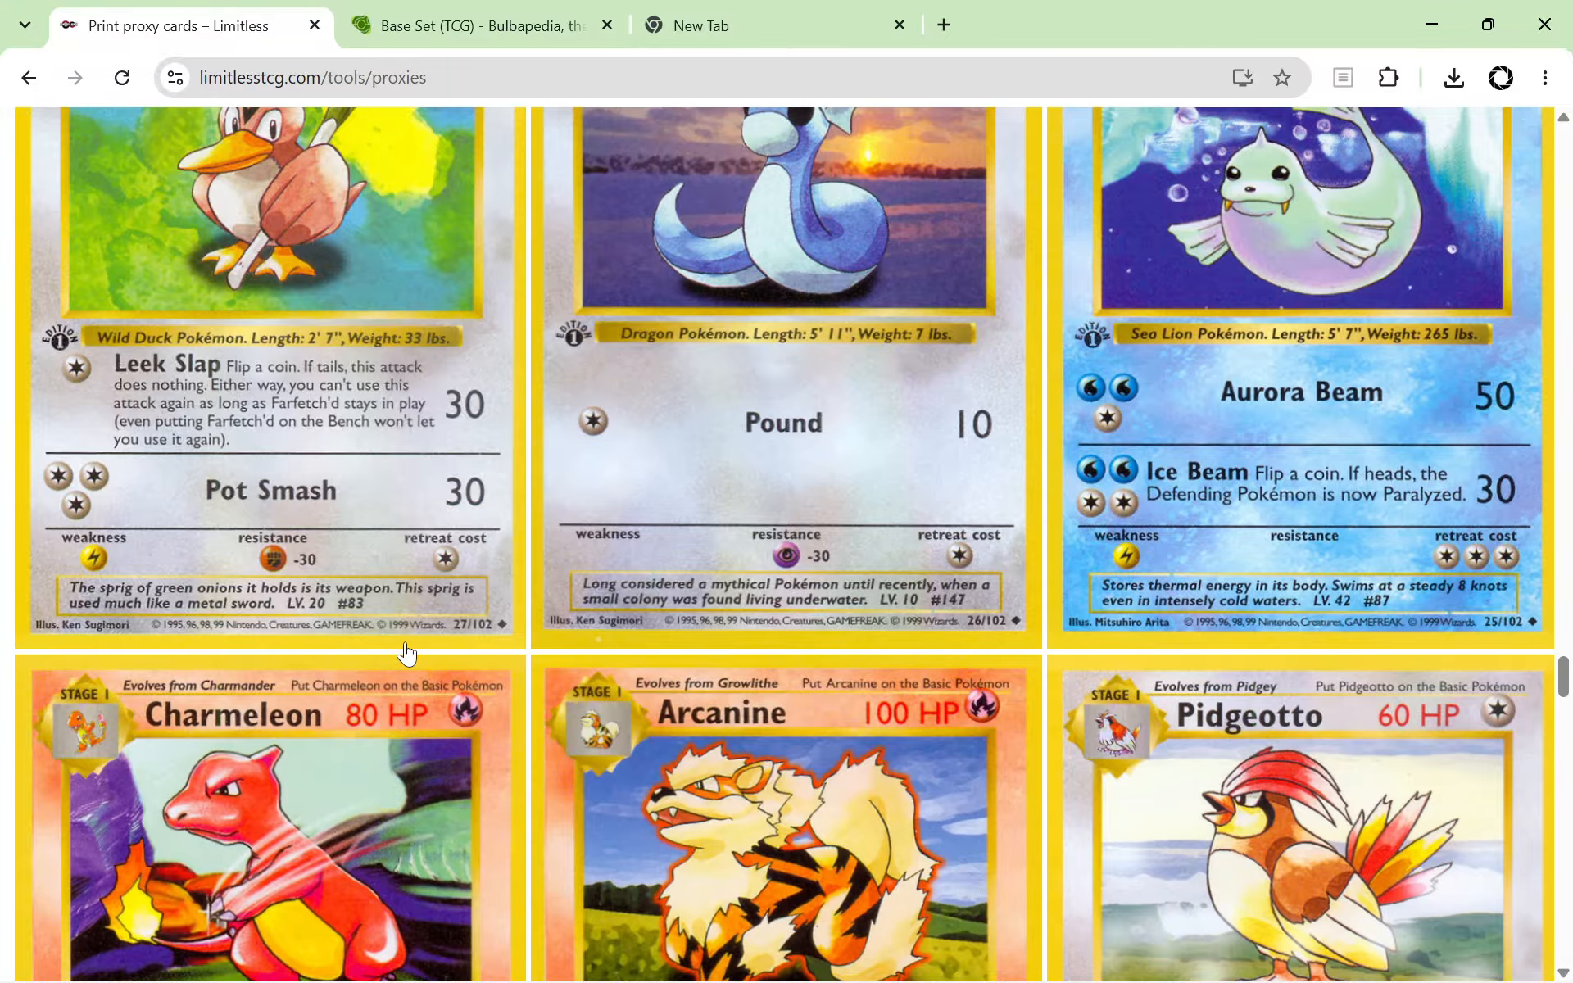
pyautogui.scroll(-10, 407, 651)
pyautogui.scroll(3, 408, 651)
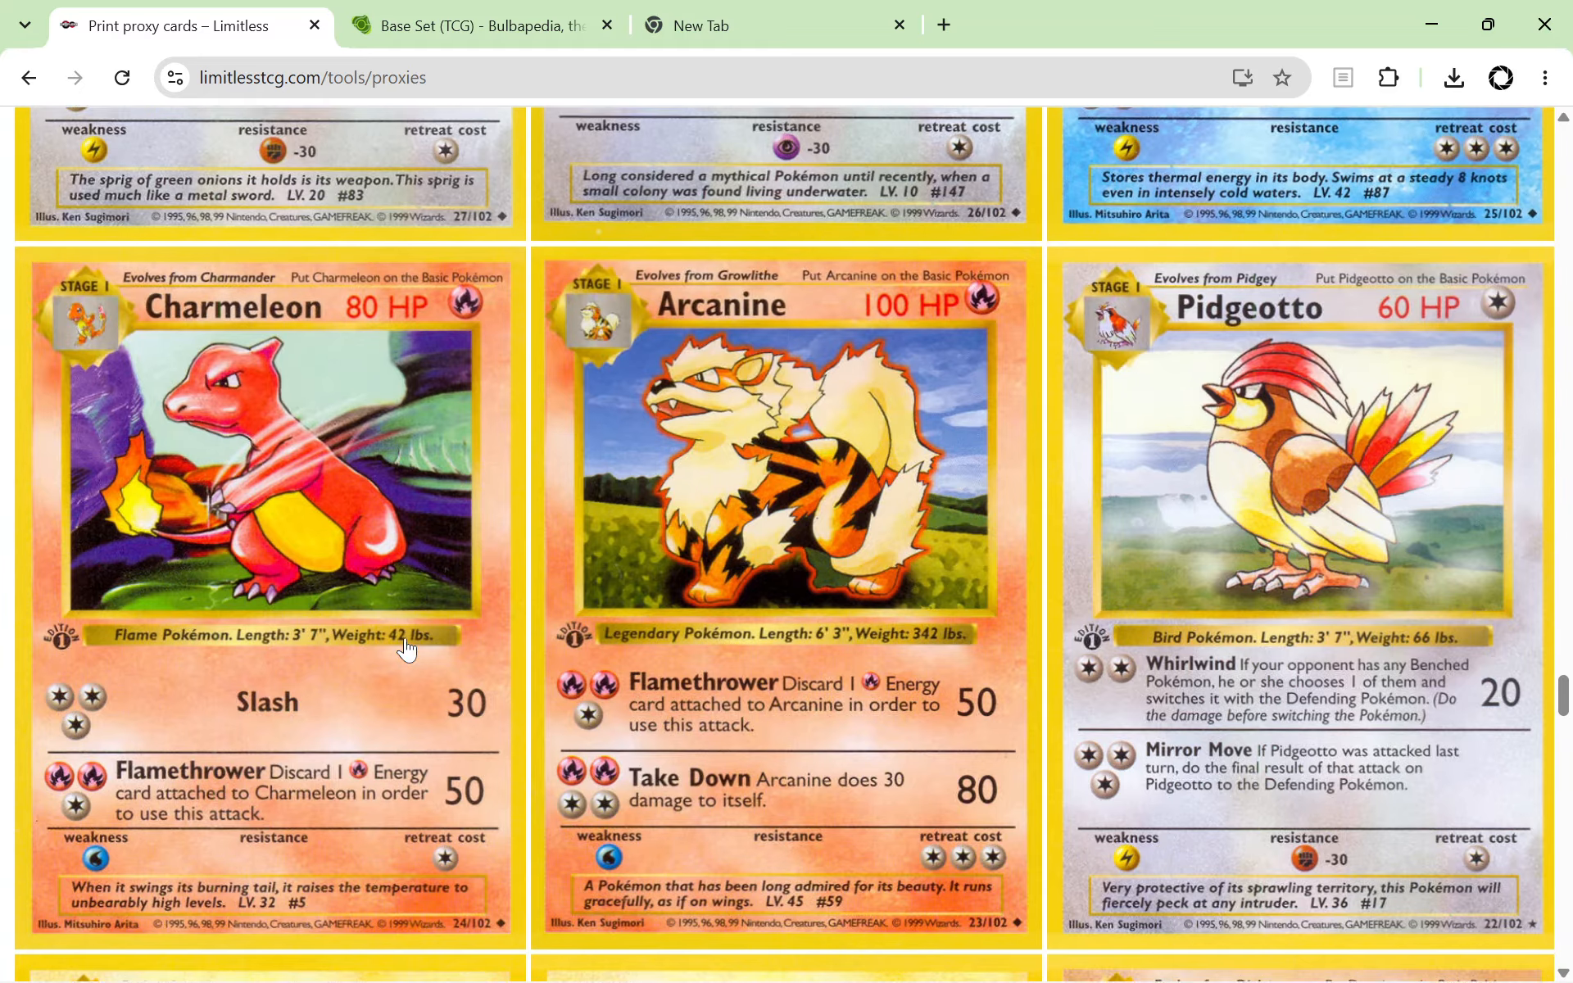
pyautogui.scroll(-10, 407, 651)
pyautogui.scroll(10, 467, 647)
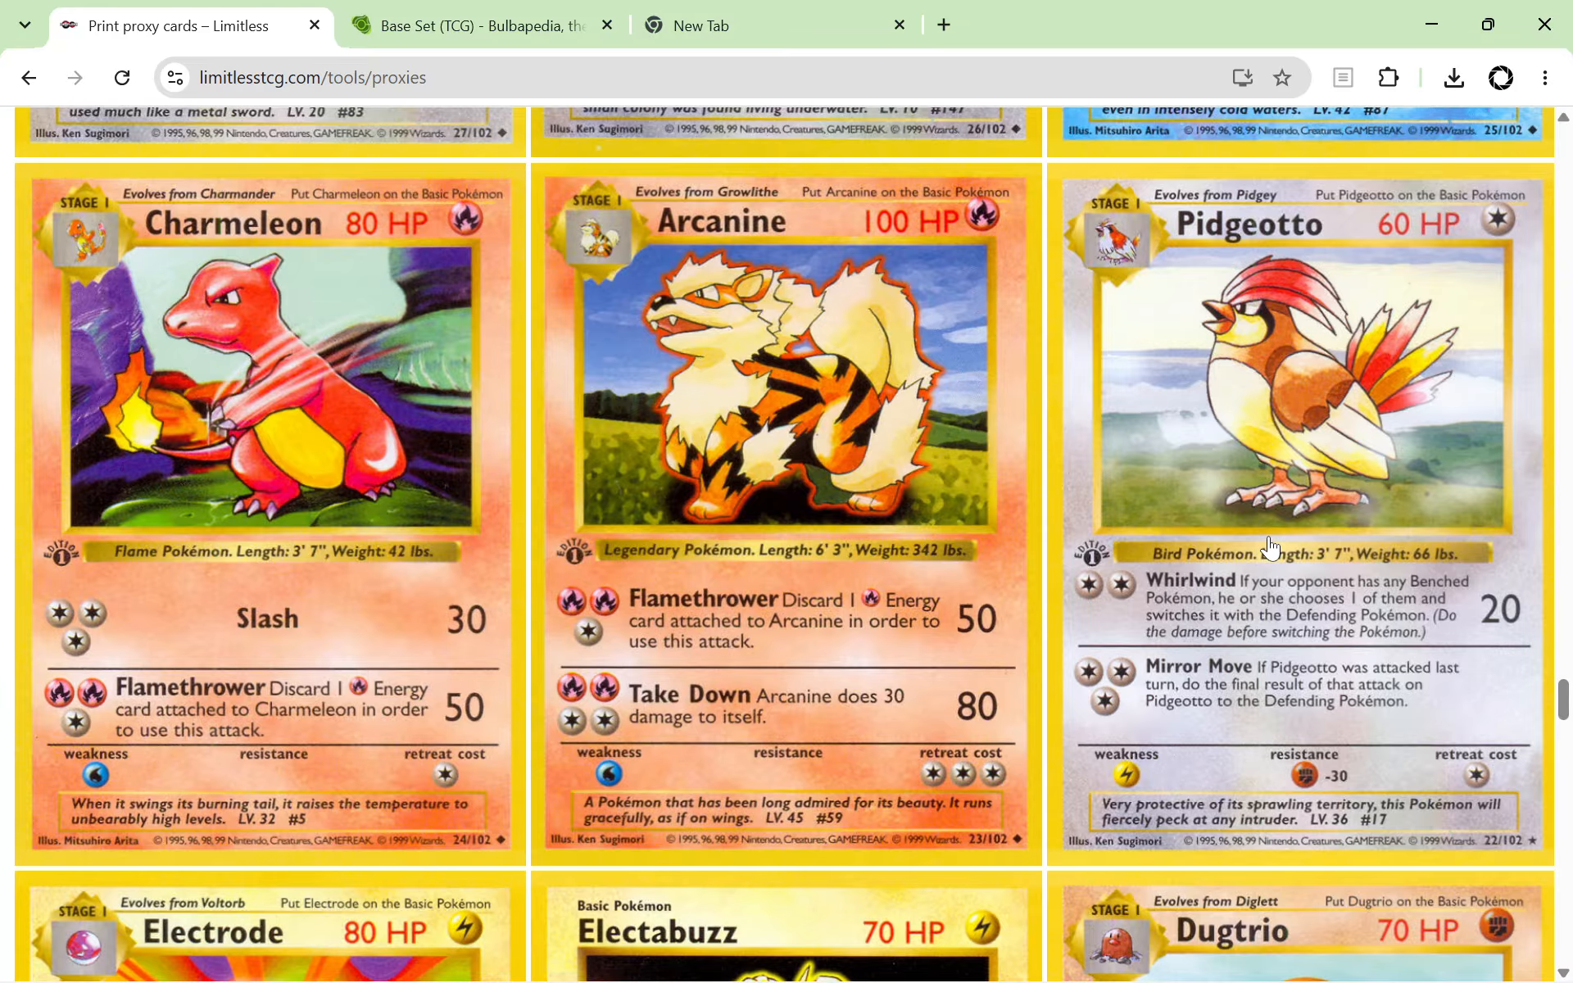
# Capture a screen snip of the whole Pidgeotto card and paste it onto the Affinity page as a reference.
pyautogui.press('super+shift+s')
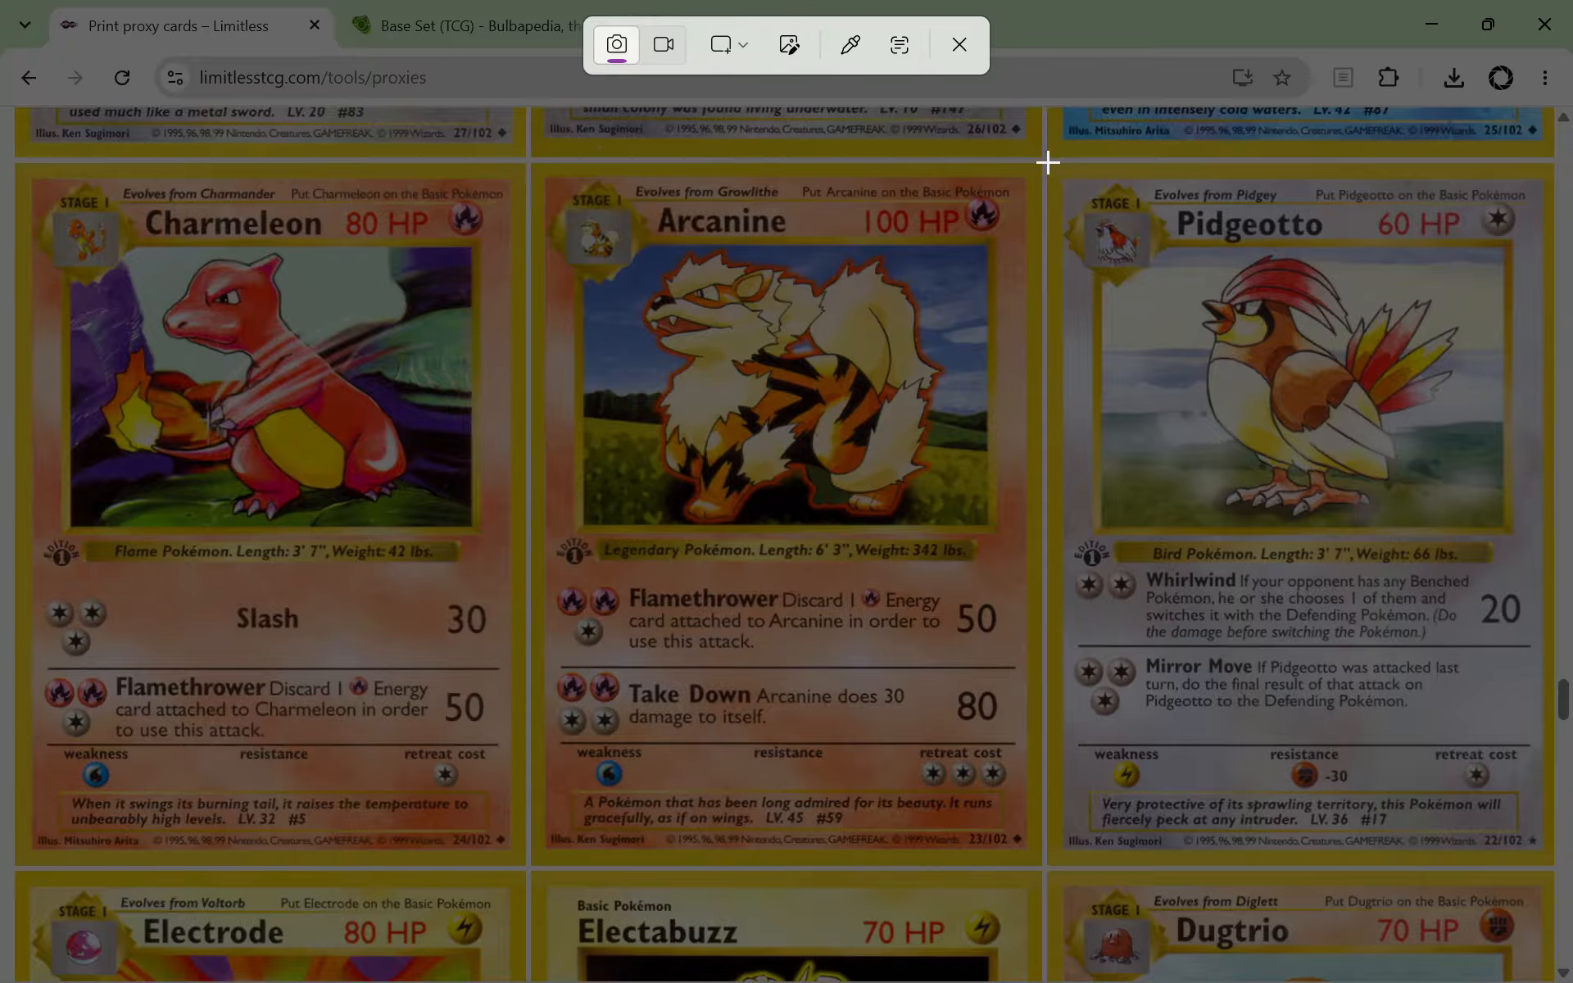
pyautogui.moveTo(1048, 160); pyautogui.dragTo(1559, 875)
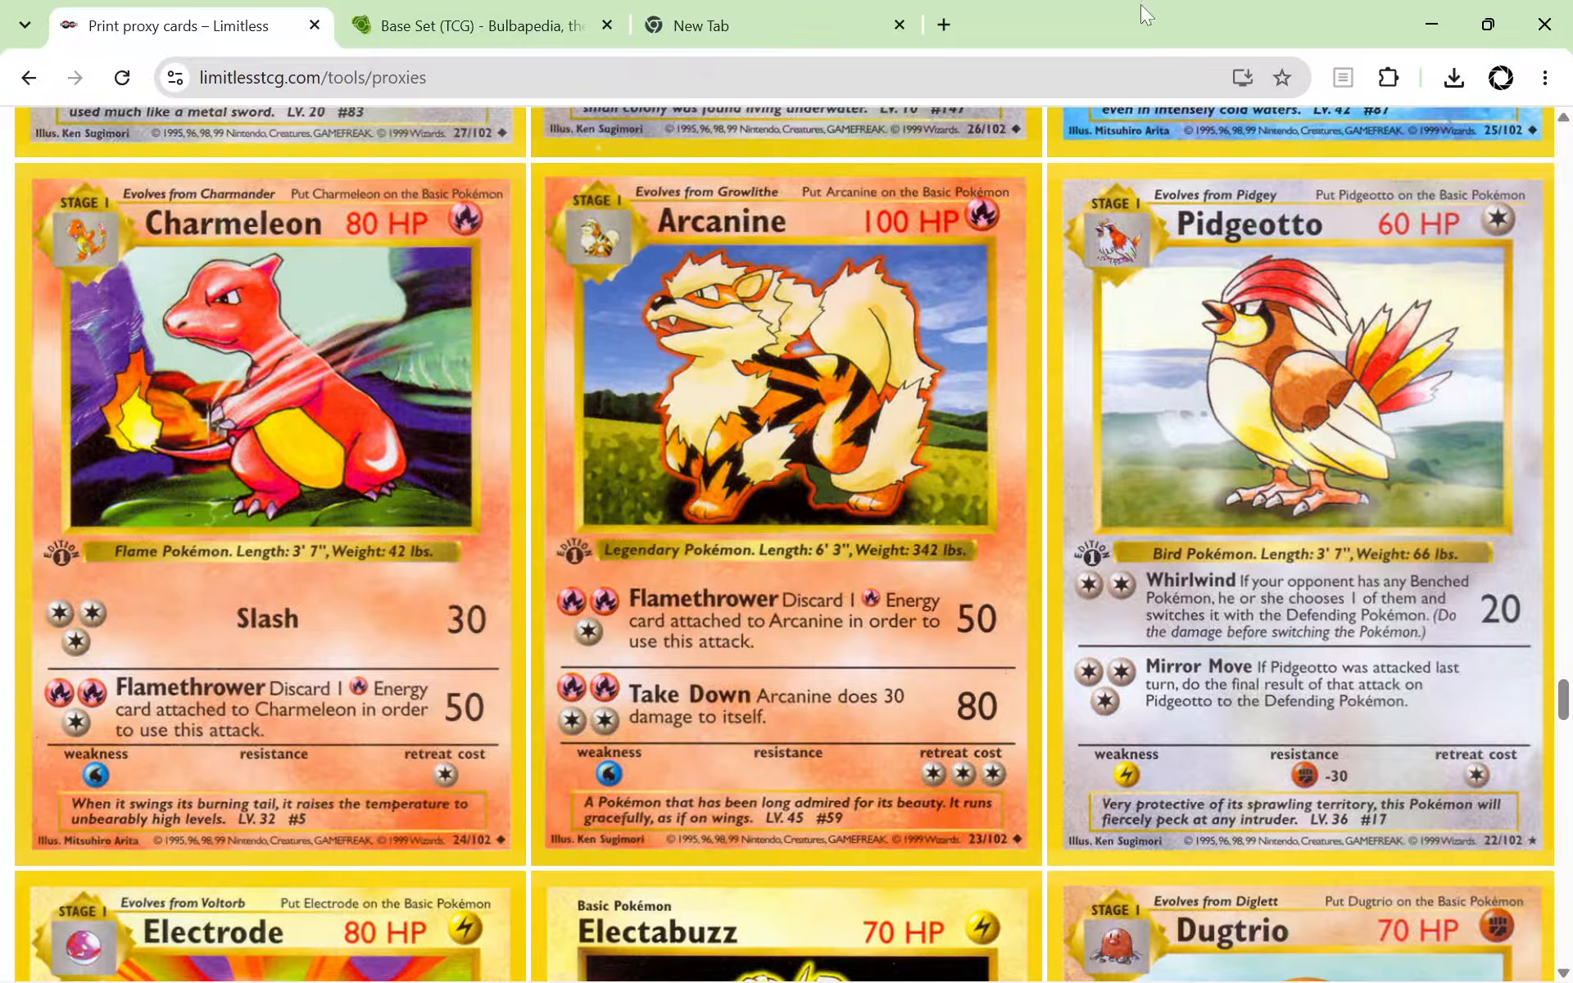
pyautogui.click(1430, 24)
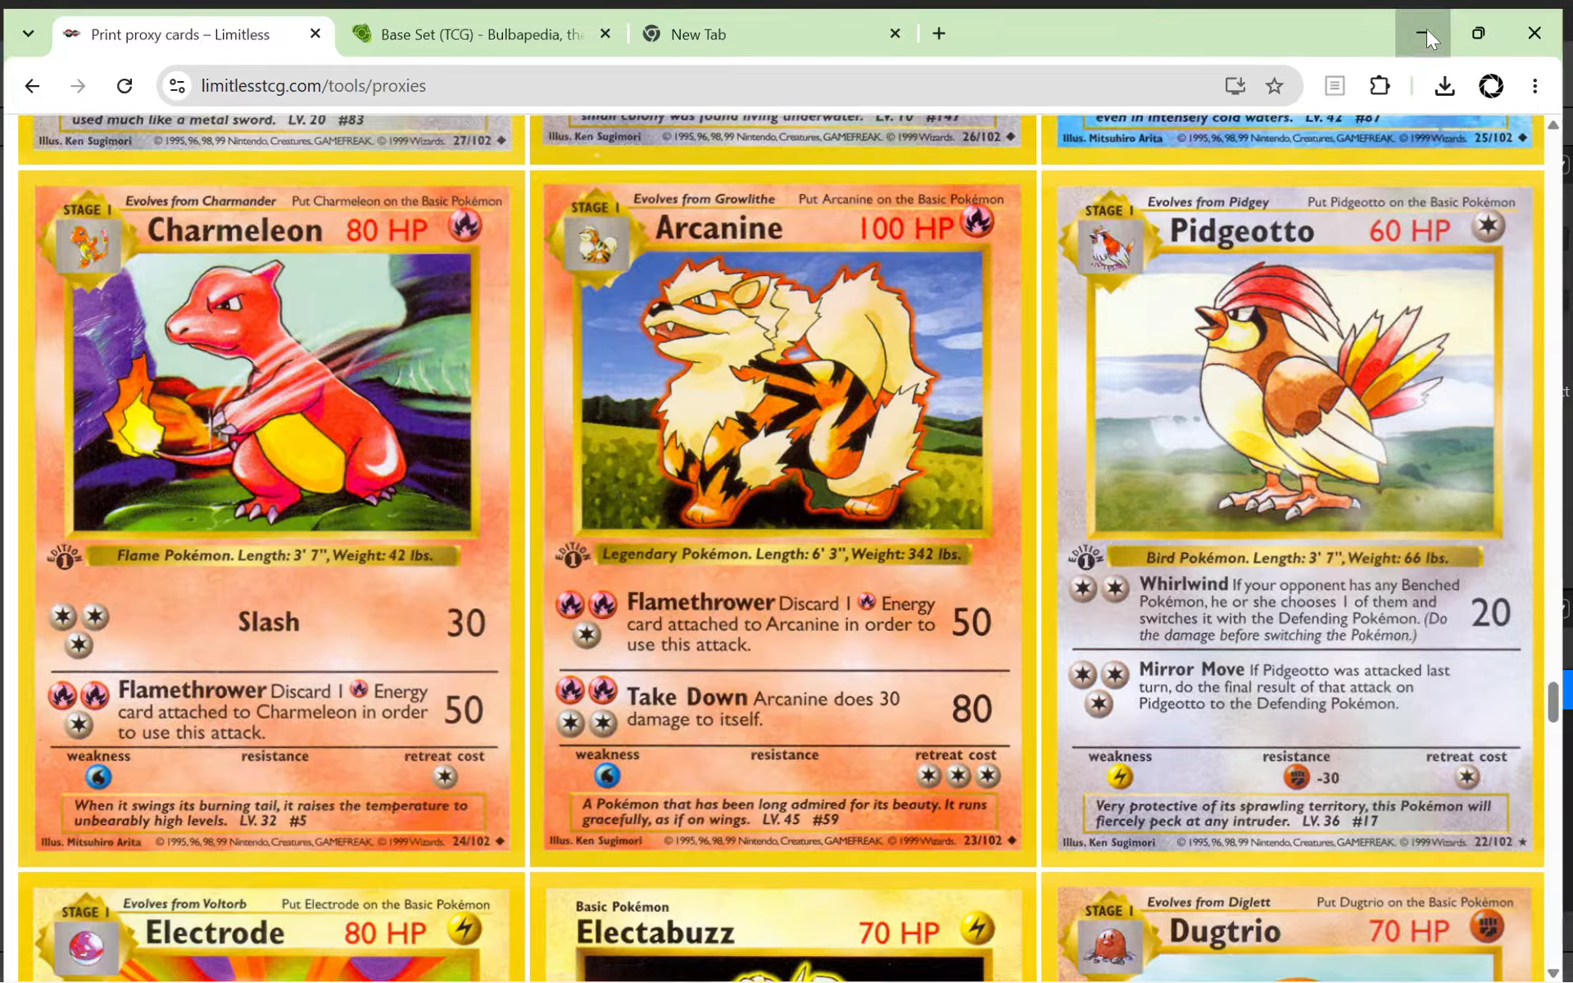
pyautogui.hotkey('ctrl', 'v')
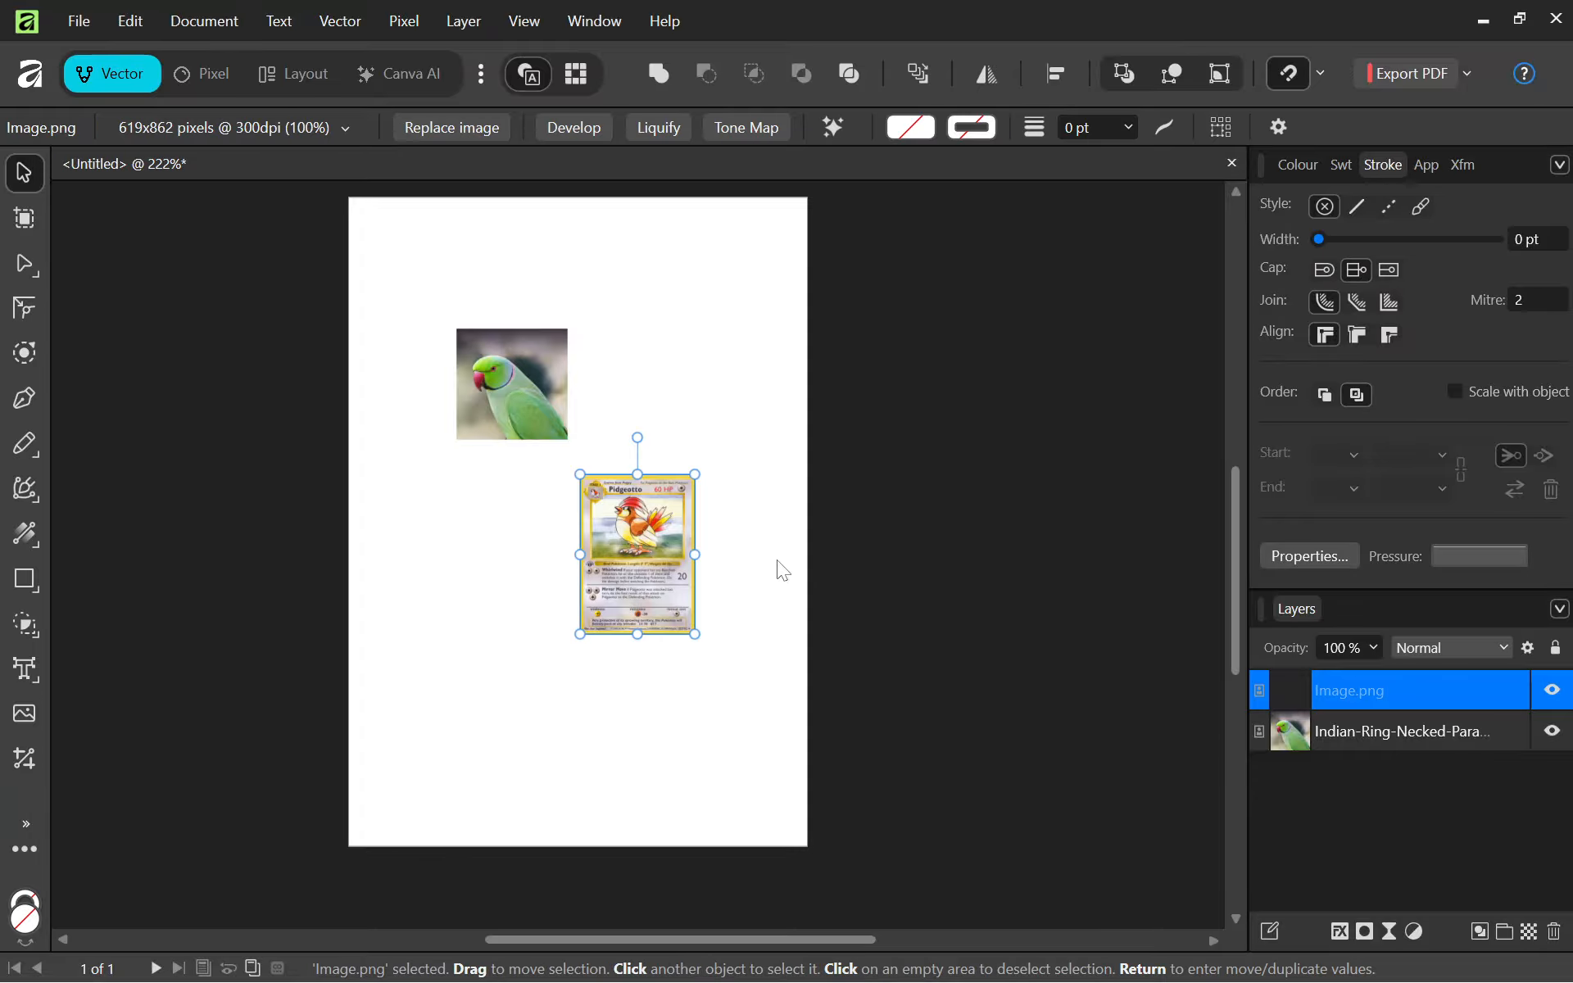
# Enlarge the pasted Pidgeotto card to 155% and place it beside the parakeet photo in the upper part of the page.
pyautogui.moveTo(686, 648); pyautogui.dragTo(532, 518)
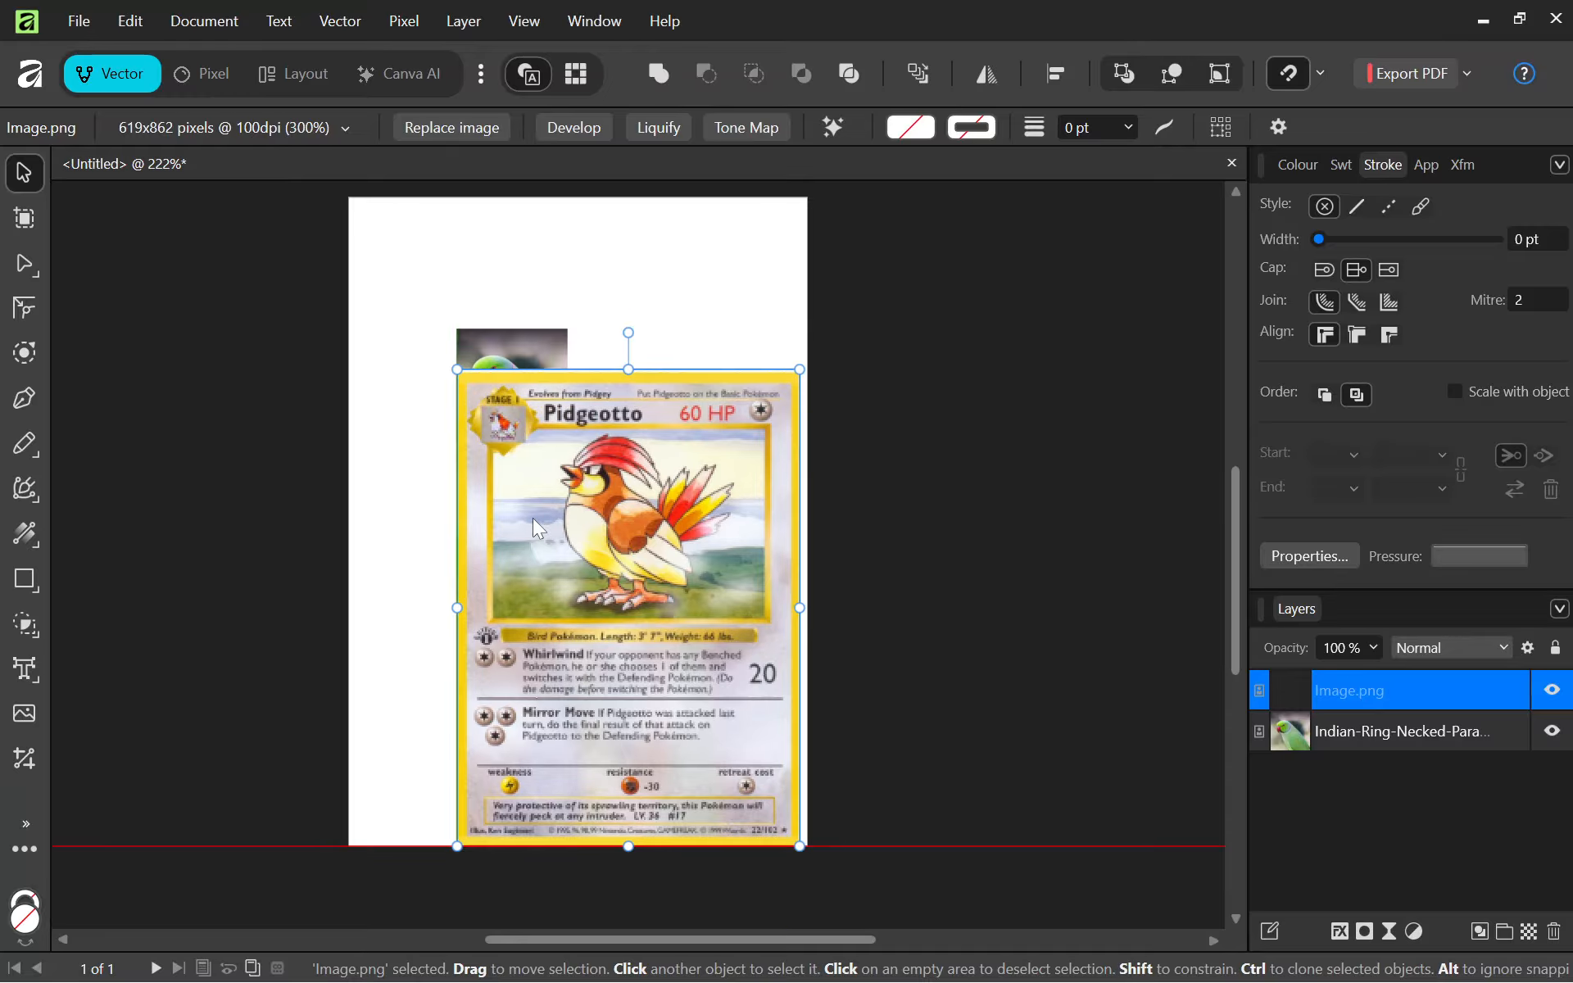
pyautogui.moveTo(461, 356); pyautogui.dragTo(618, 593)
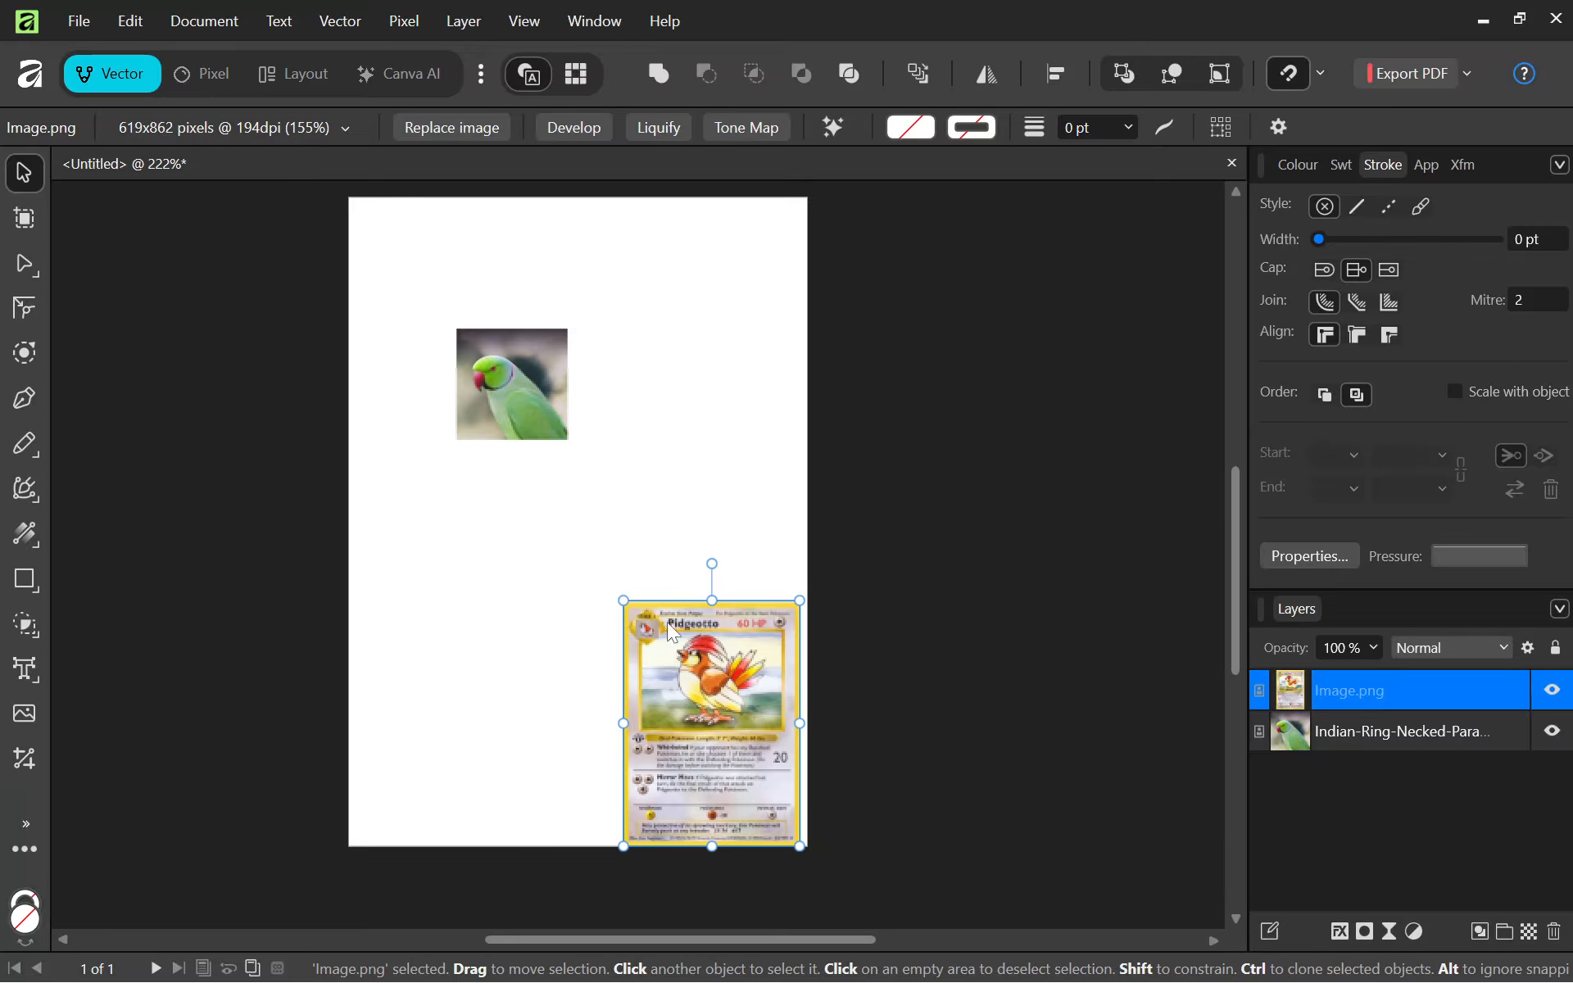
pyautogui.moveTo(741, 672); pyautogui.dragTo(726, 362)
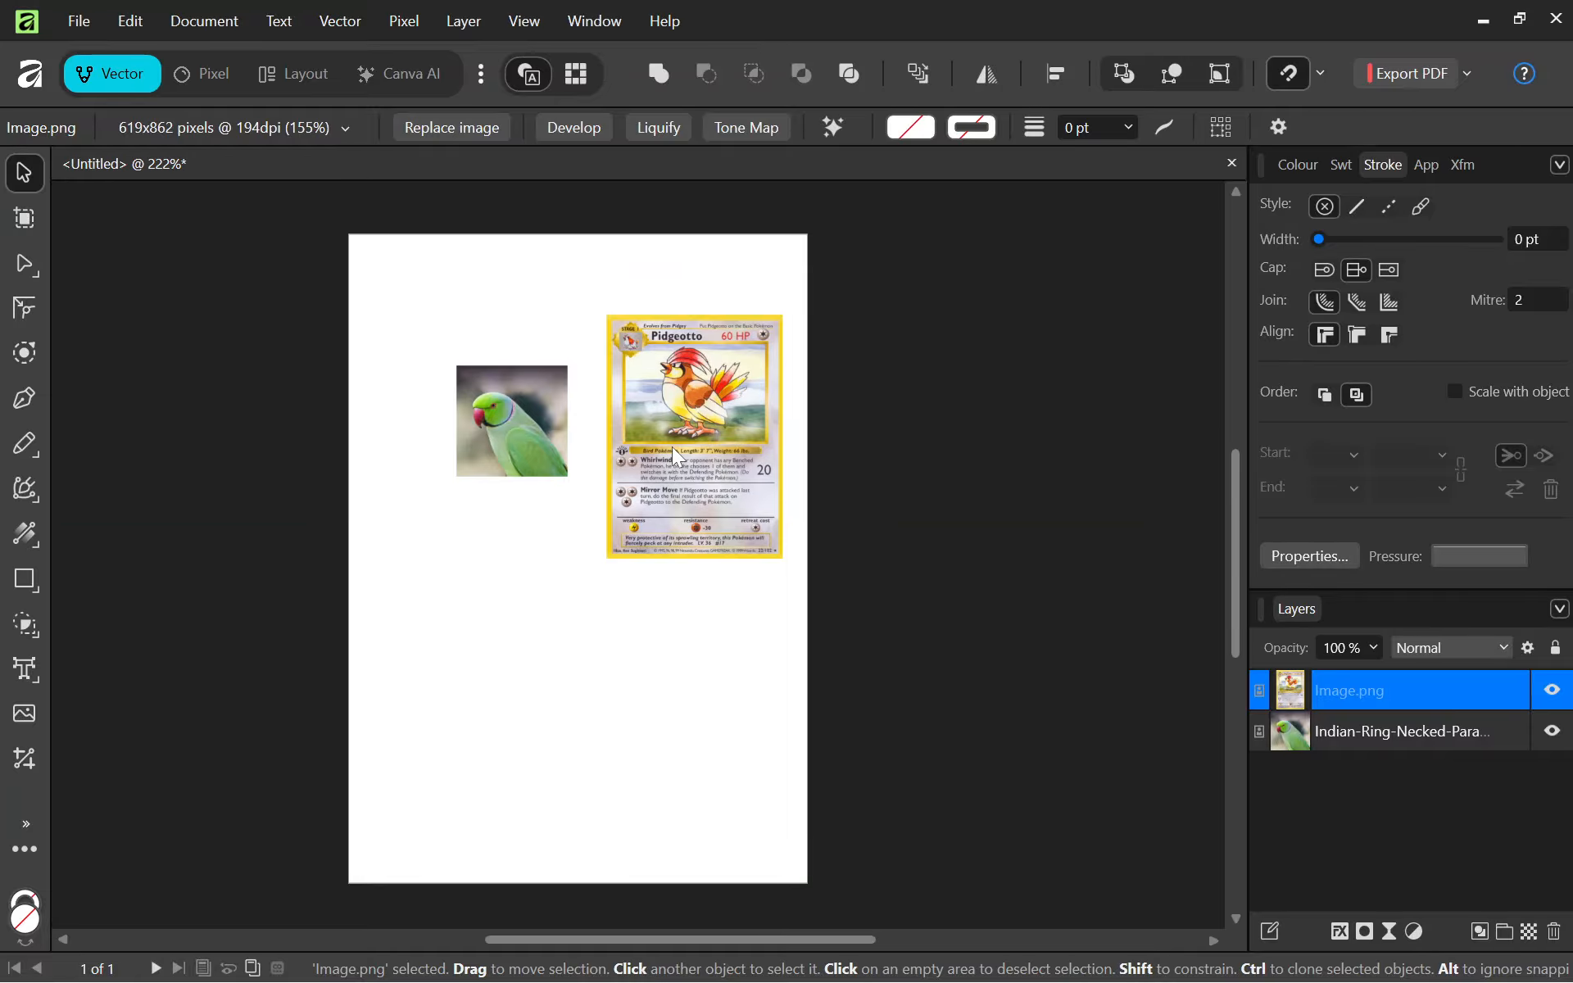
pyautogui.scroll(1, 672, 446)
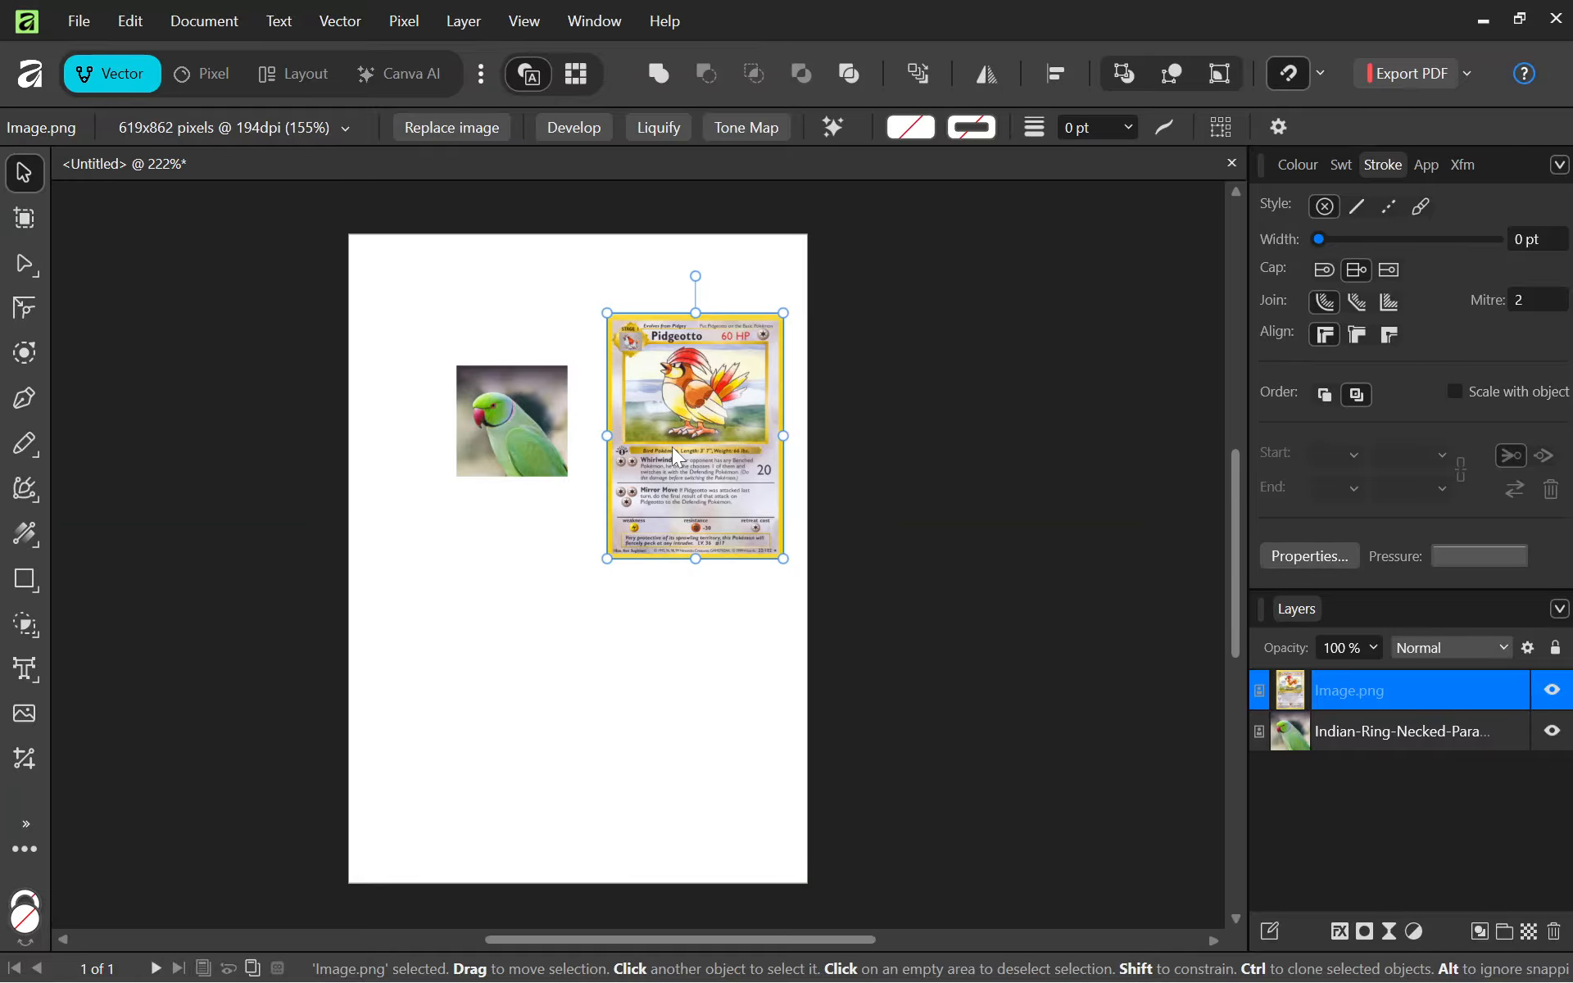
pyautogui.scroll(1, 557, 426)
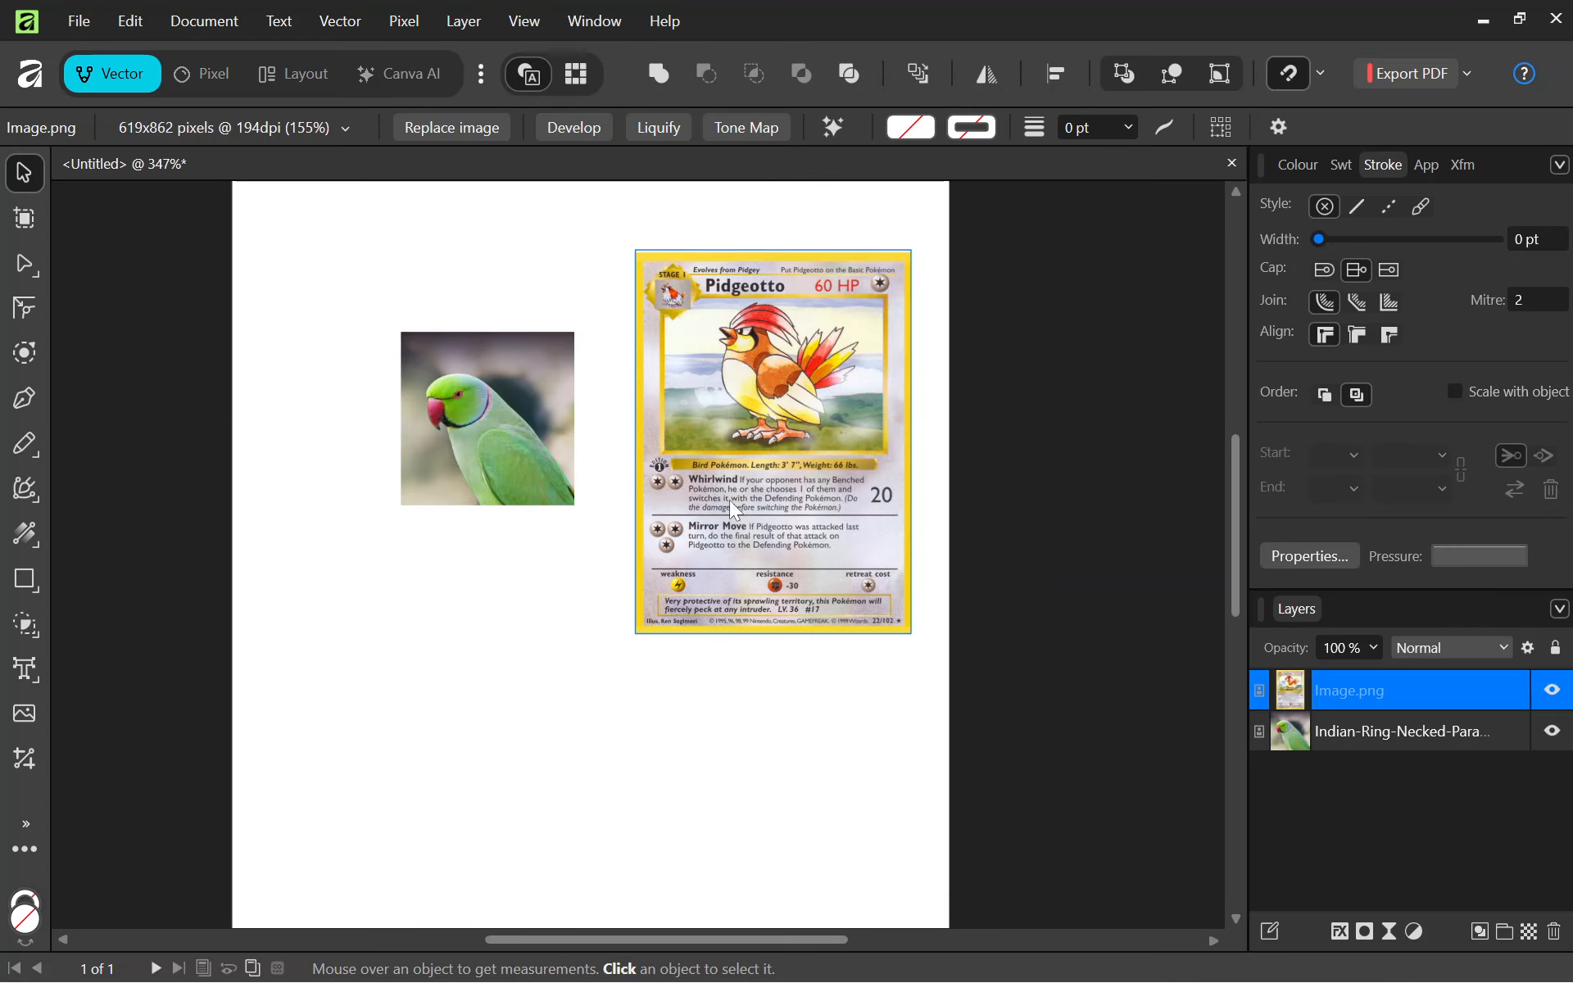
pyautogui.click(659, 463)
pyautogui.scroll(3, 808, 323)
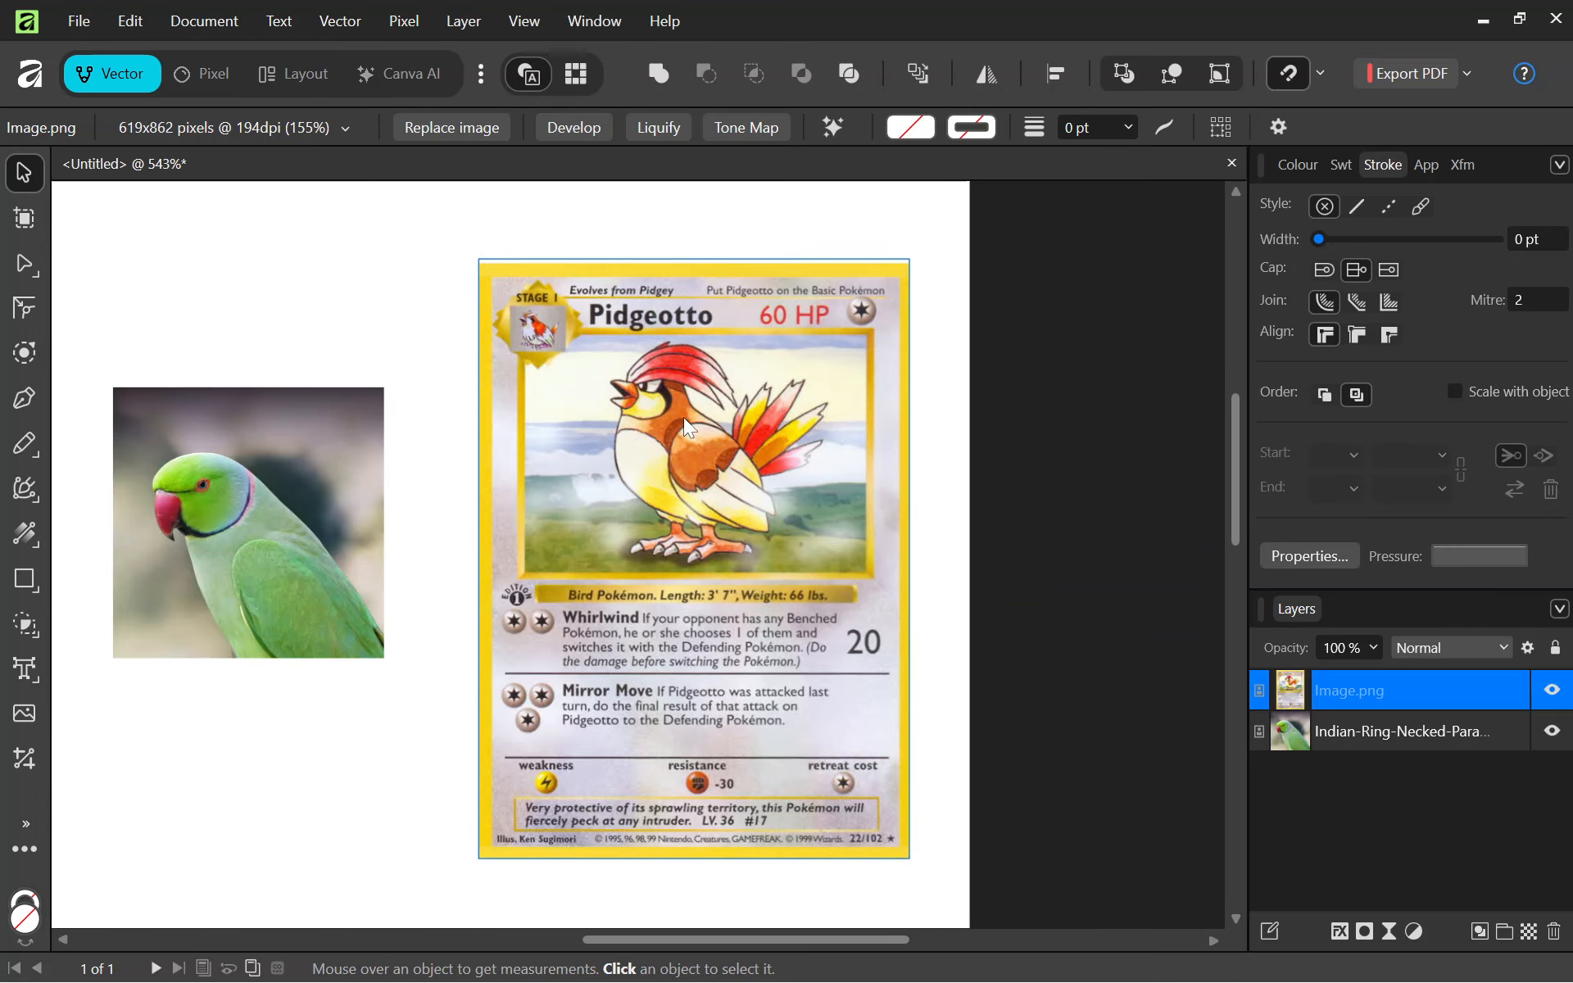
# Move the parakeet photo directly below the Pidgeotto reference card to free the space beside the card.
pyautogui.moveTo(245, 521); pyautogui.dragTo(213, 472)
pyautogui.scroll(-1, 351, 527)
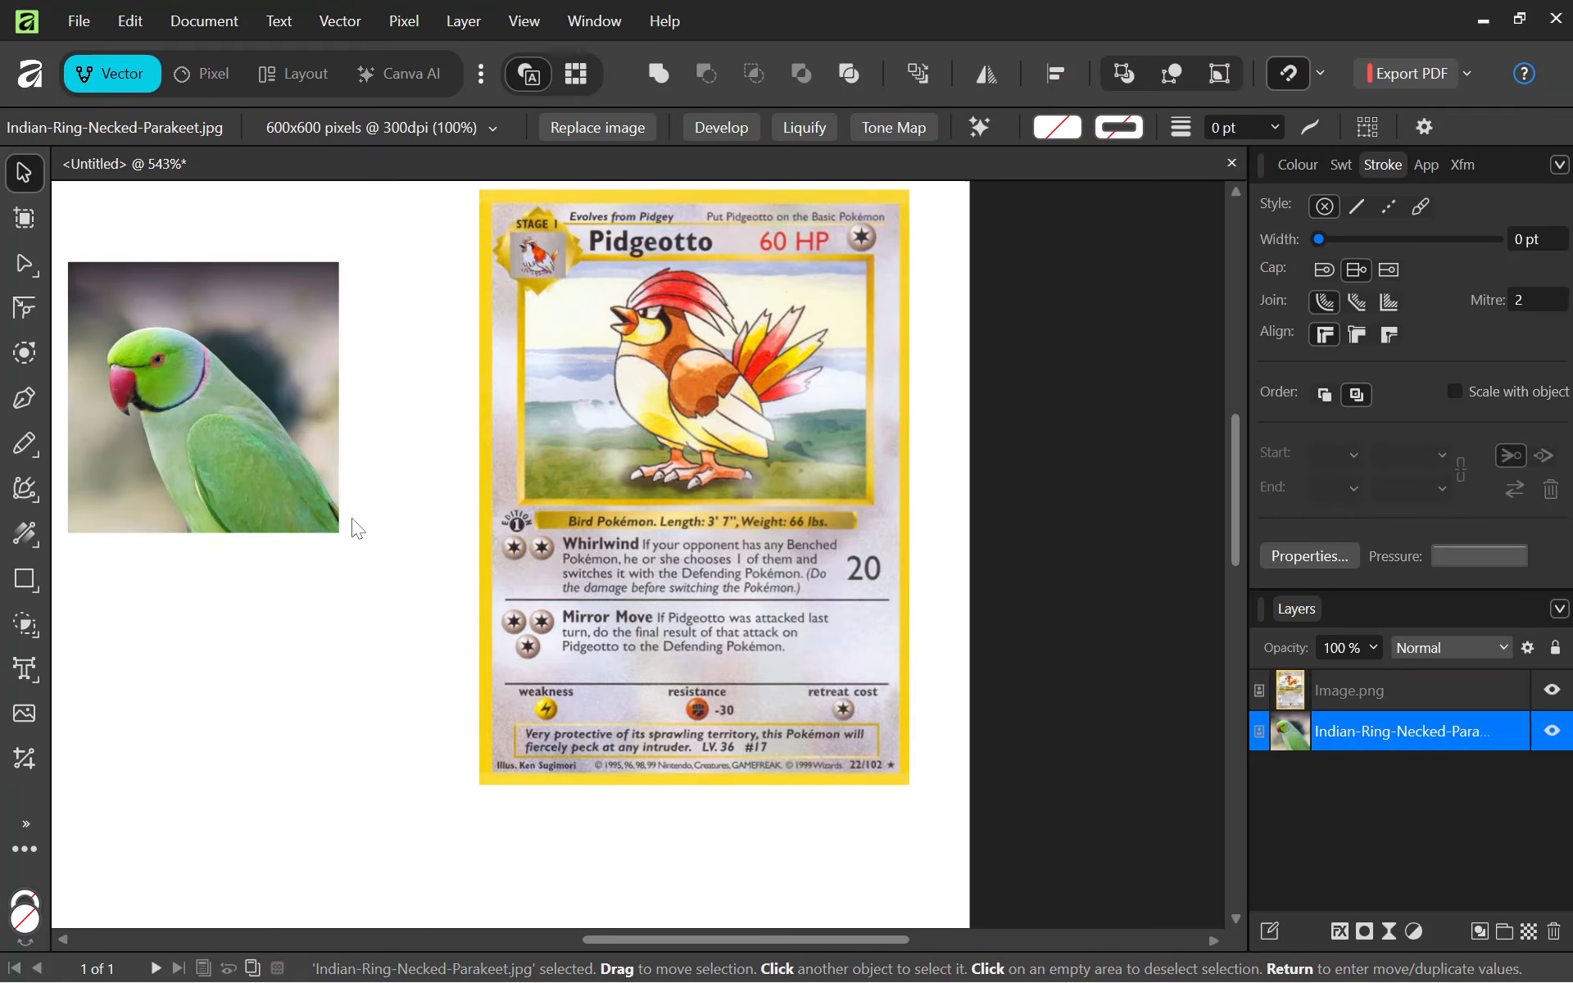
pyautogui.scroll(-2, 470, 515)
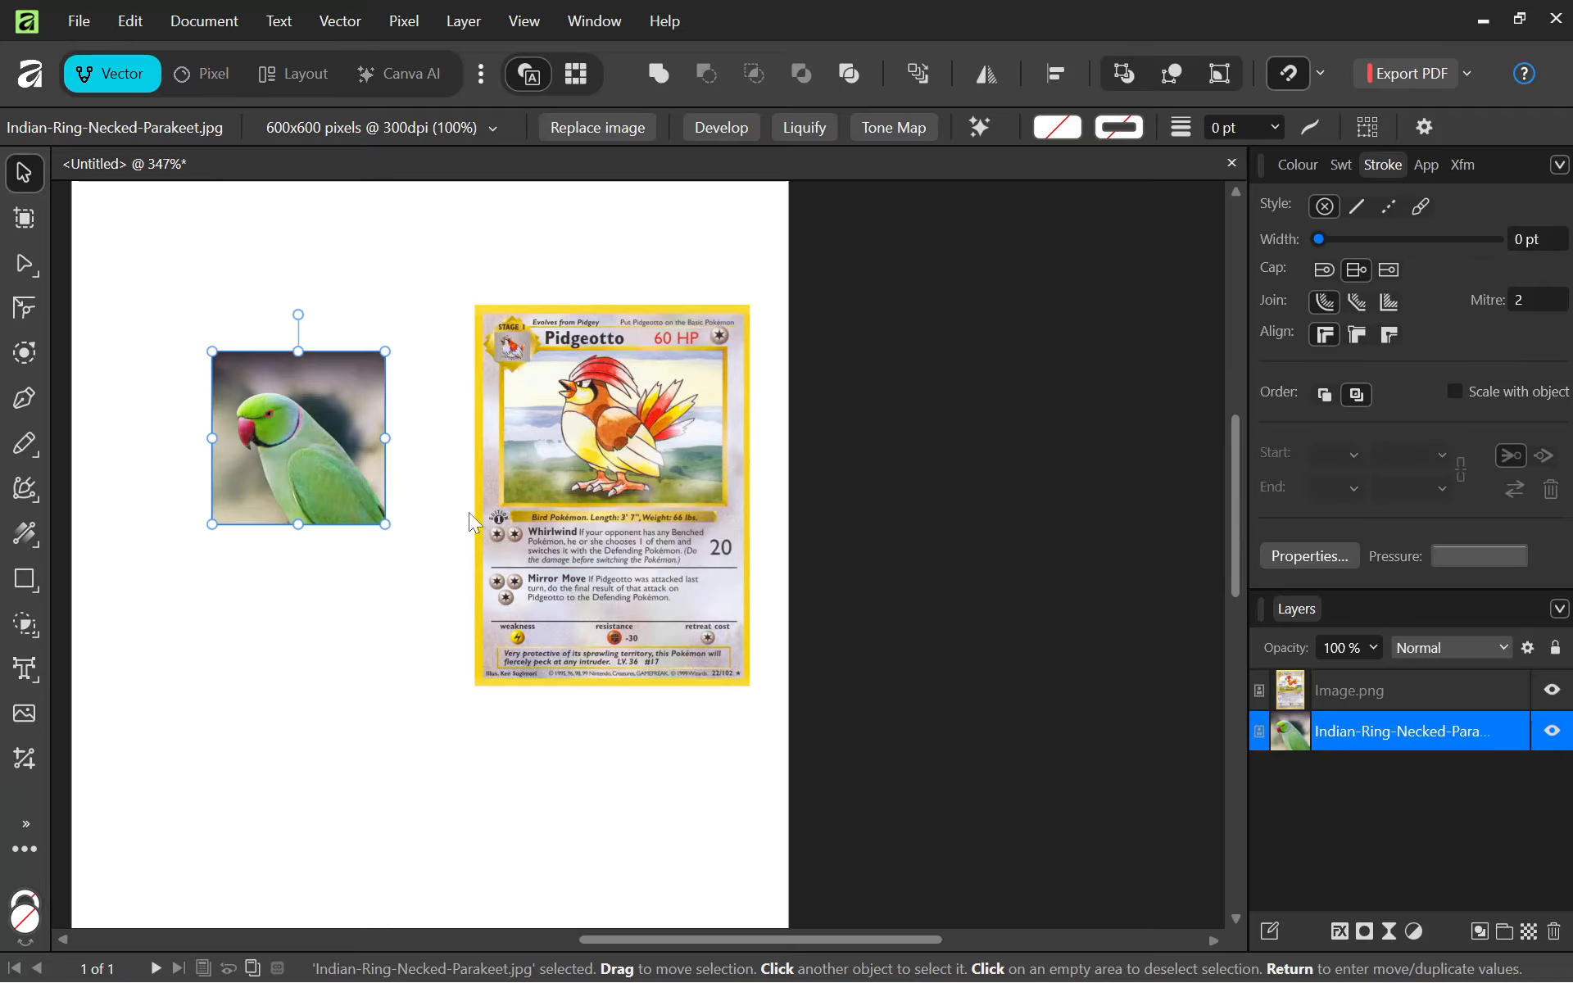
pyautogui.moveTo(310, 403); pyautogui.dragTo(624, 781)
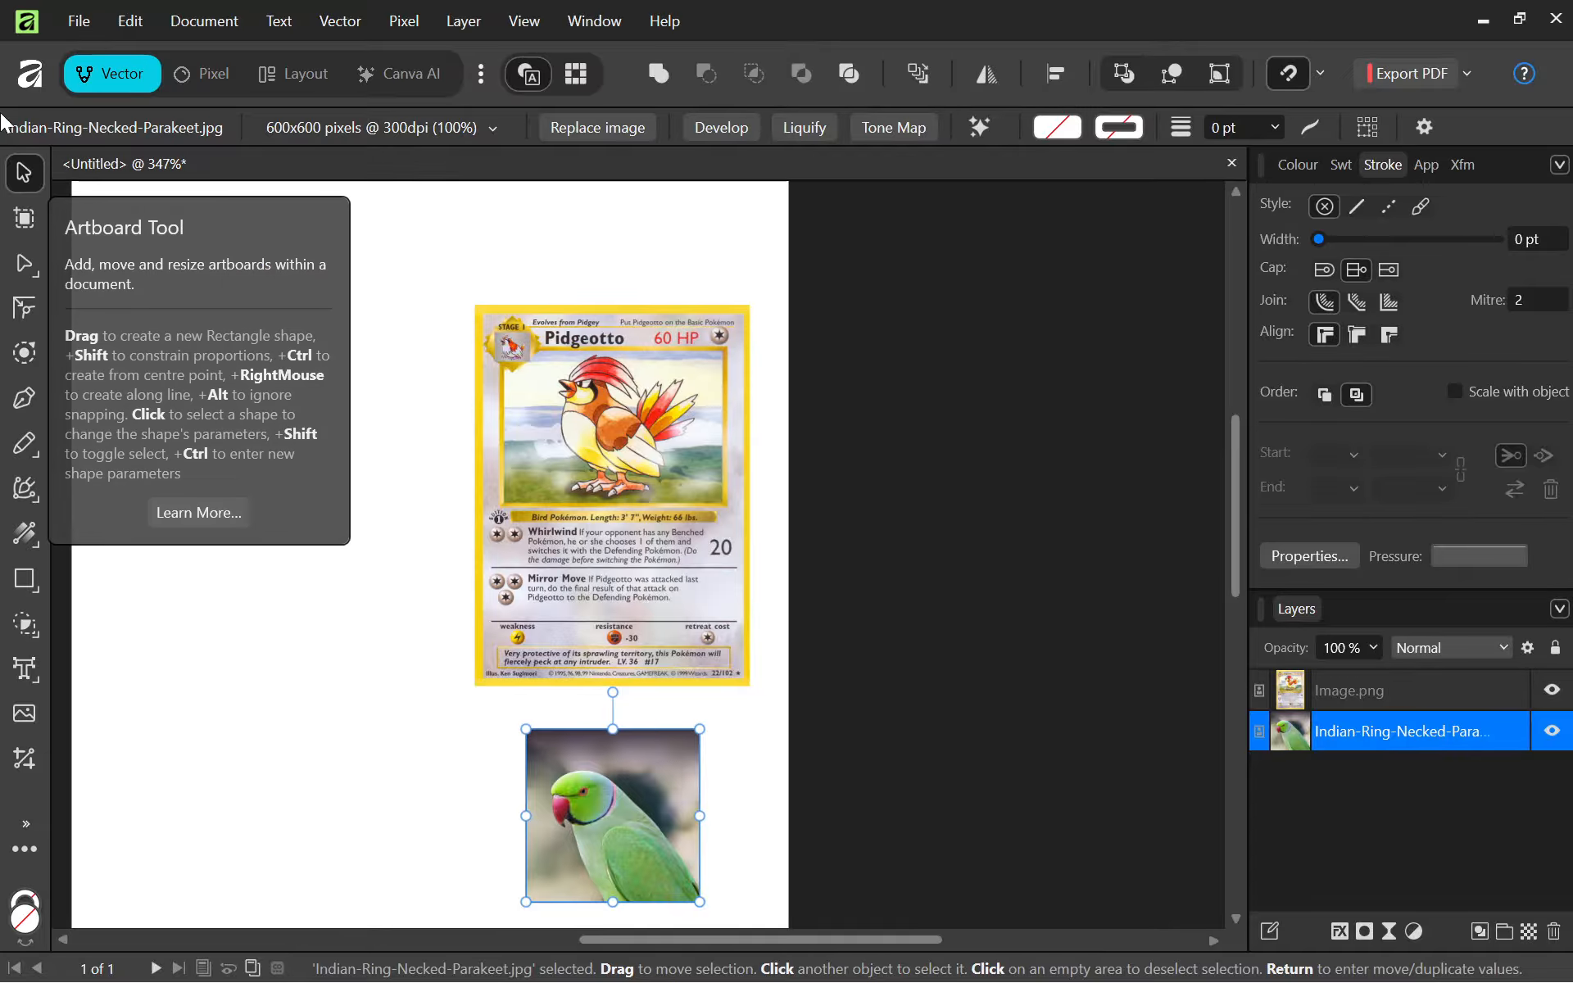
# Draw a tall rounded rectangle in the empty page area beside the Pidgeotto card, roughly as high as the card.
pyautogui.rightClick(32, 573)
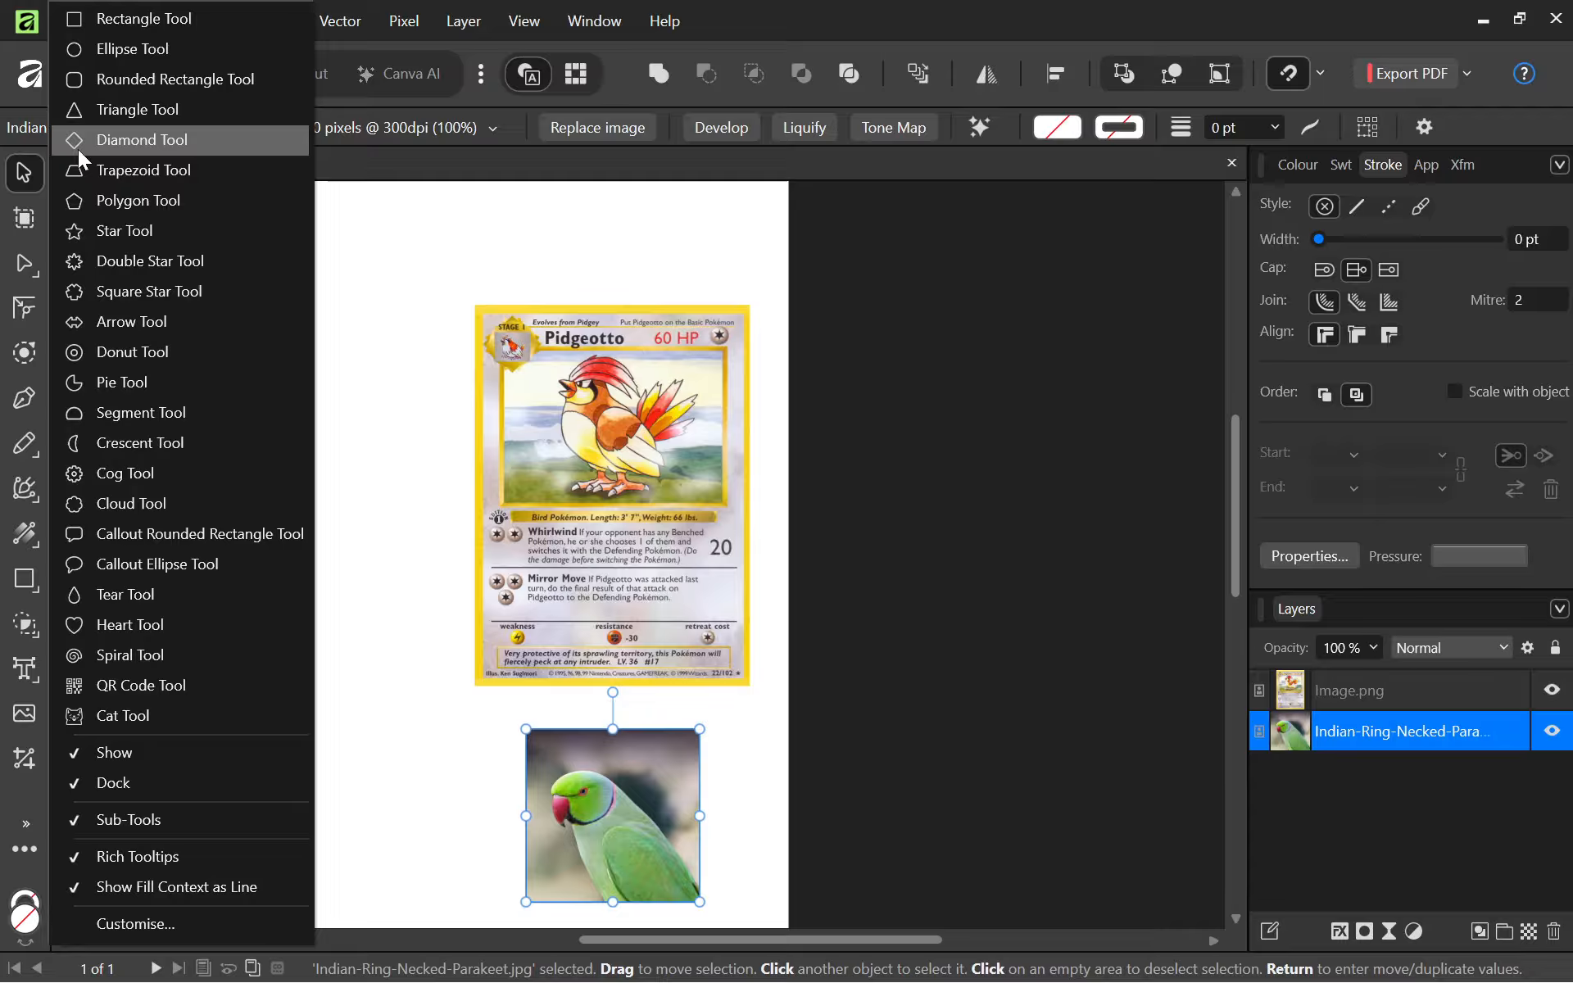
pyautogui.click(200, 80)
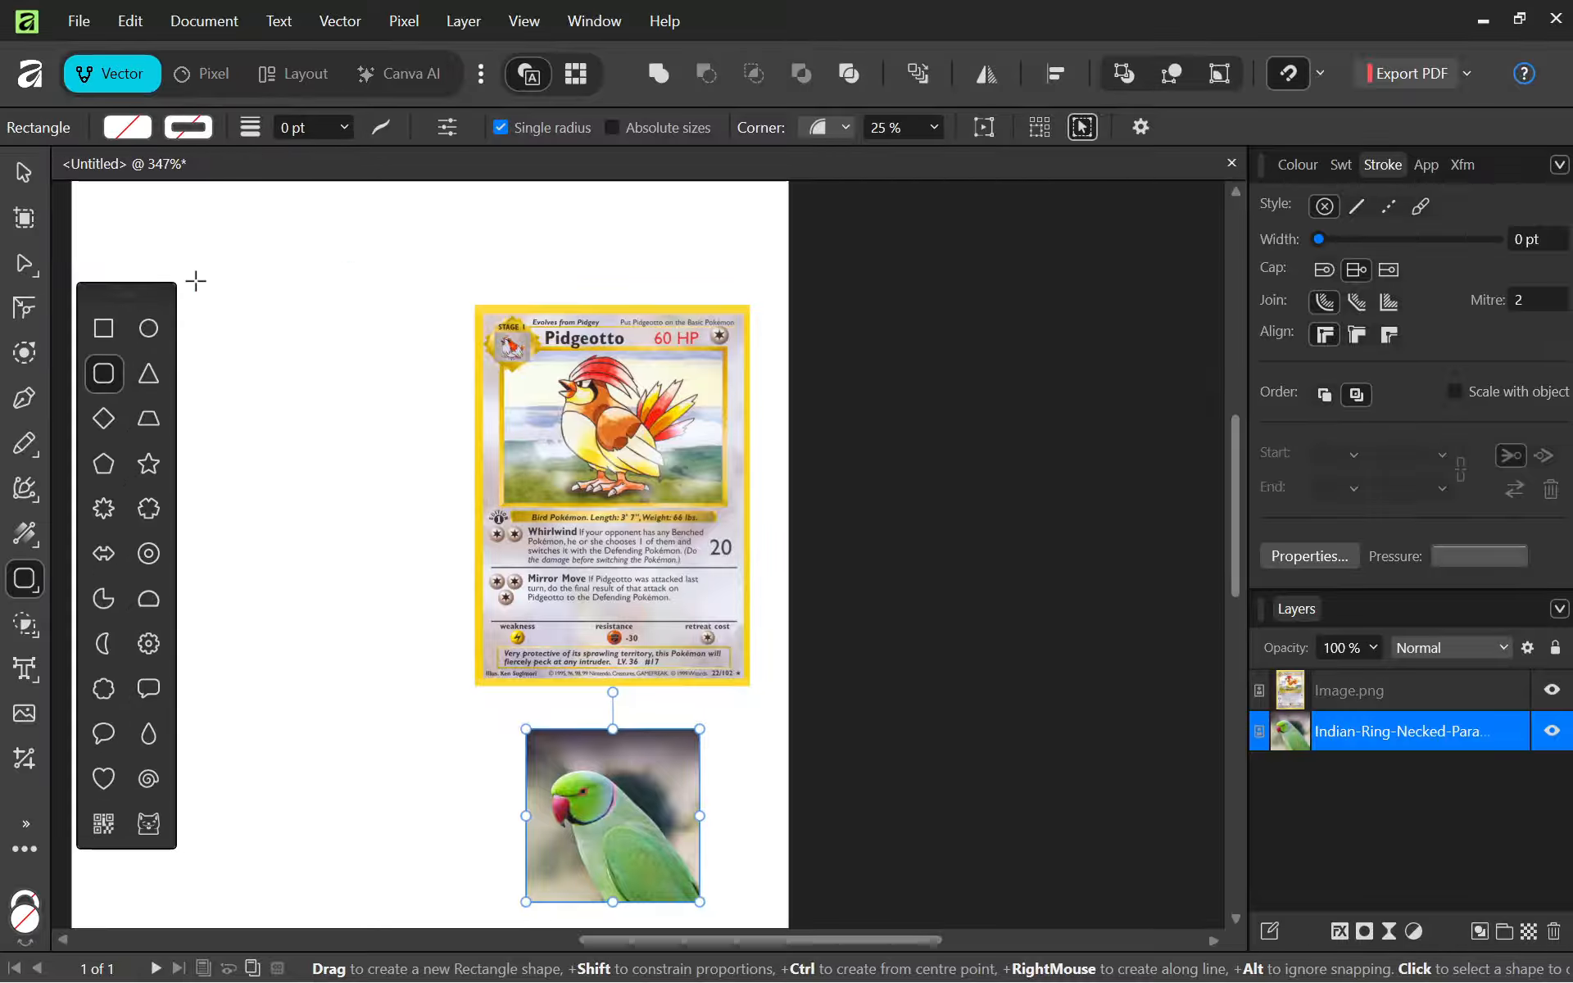
pyautogui.click(217, 254)
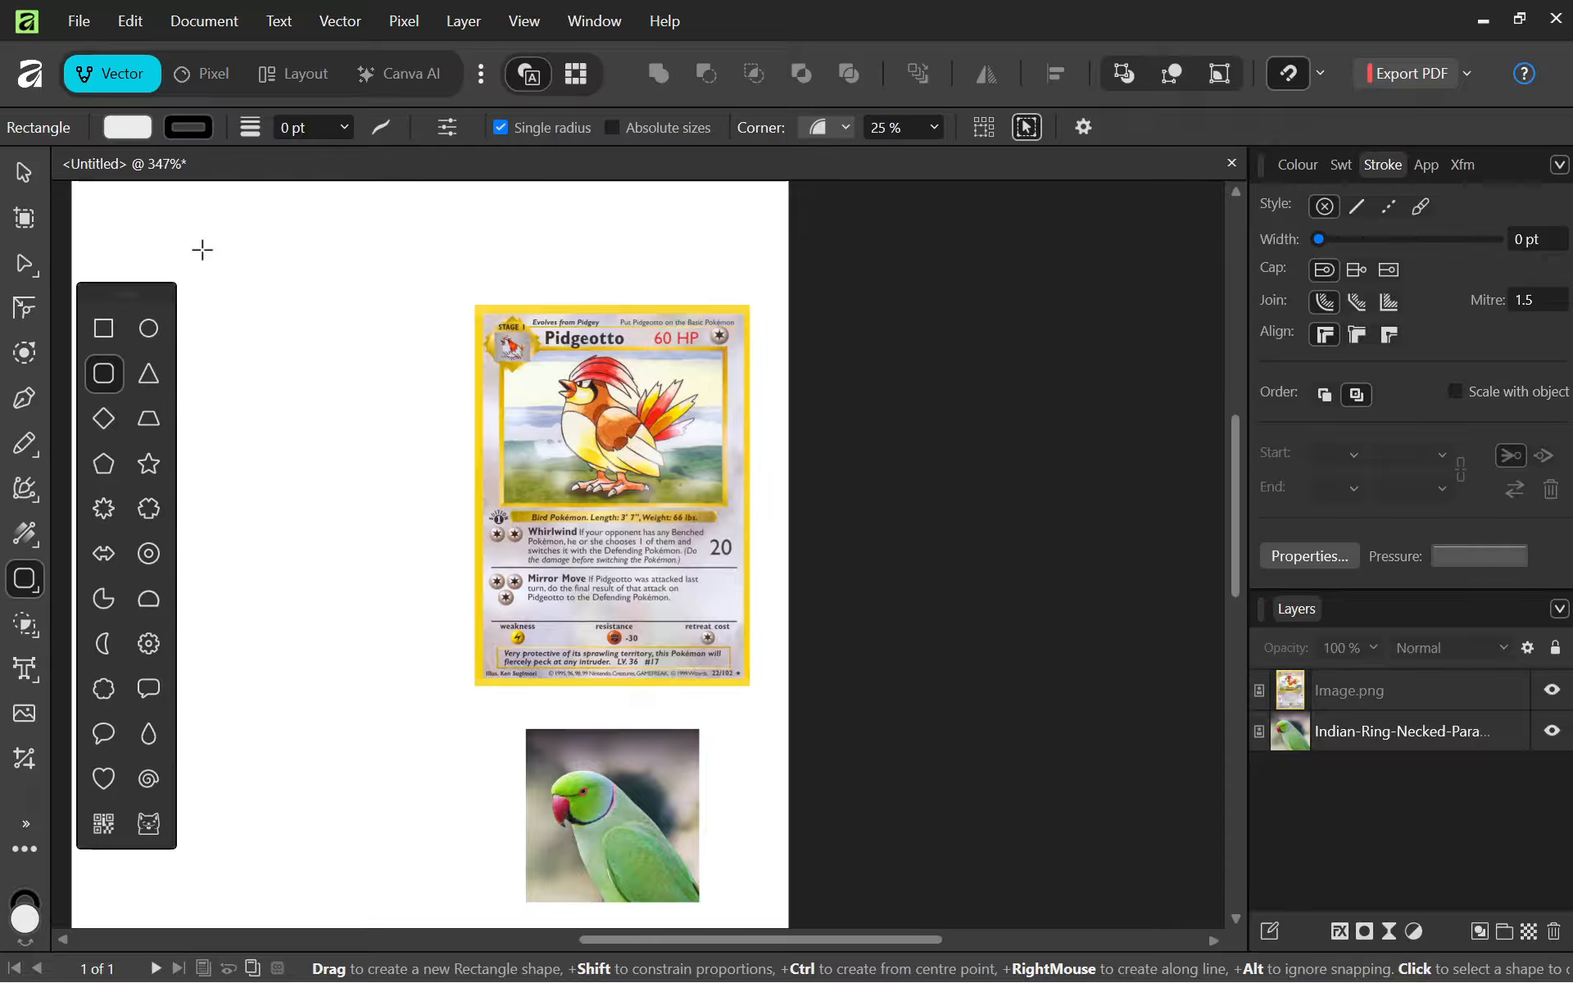
pyautogui.moveTo(195, 236); pyautogui.dragTo(407, 649)
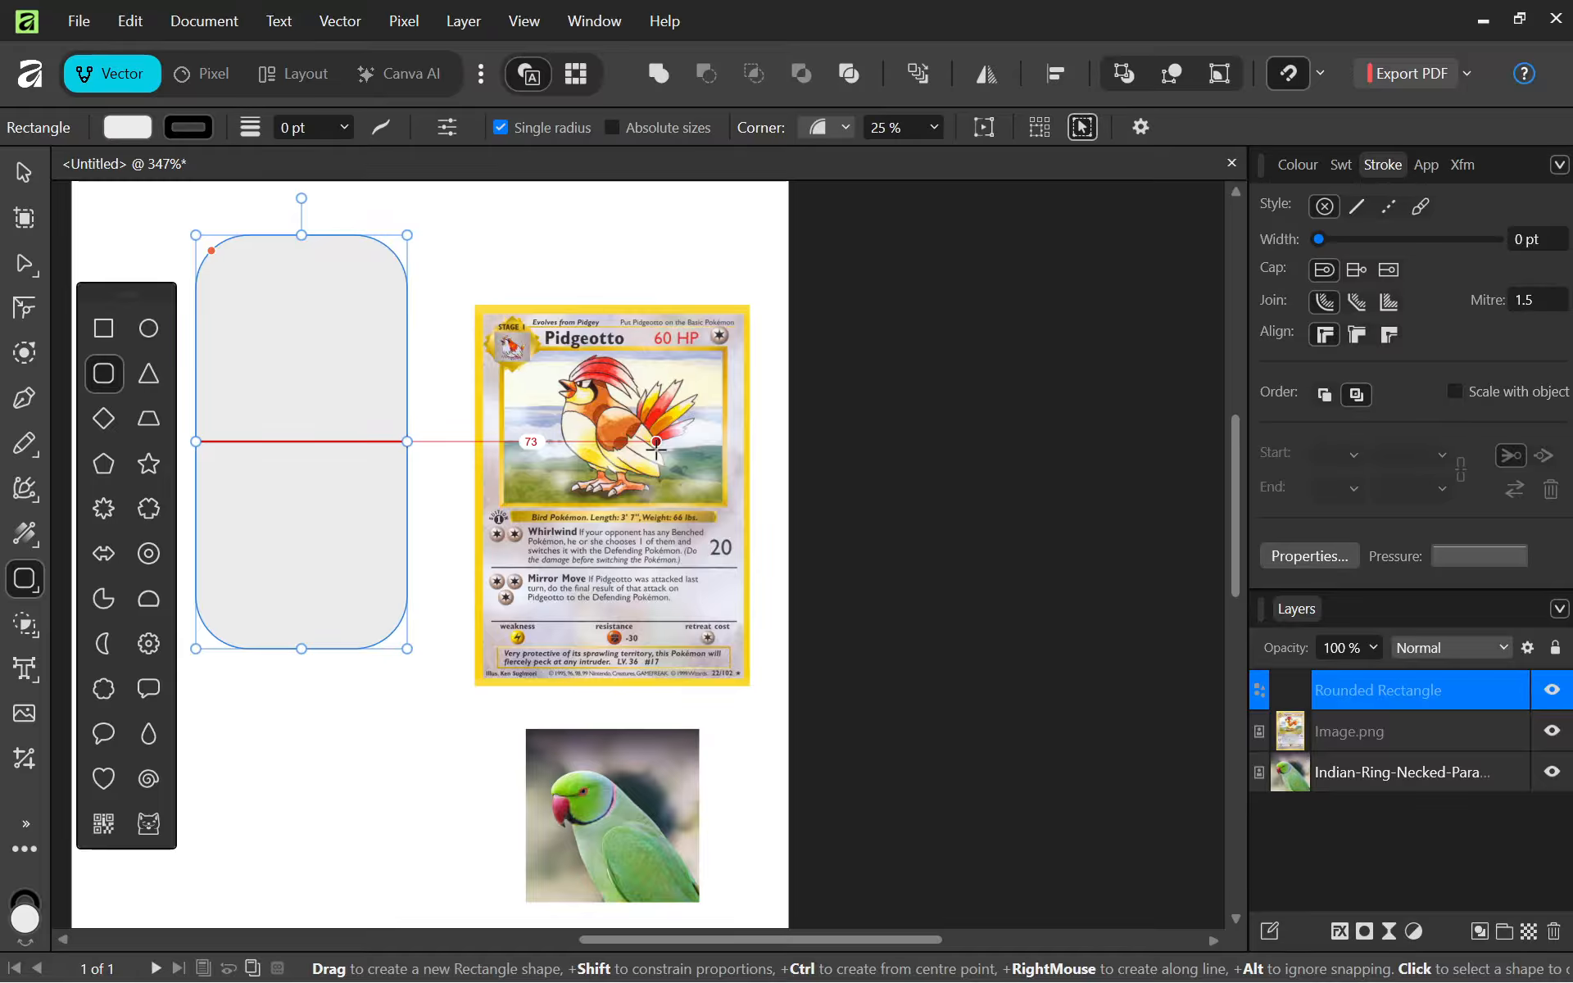
pyautogui.scroll(-3, 376, 516)
pyautogui.scroll(2, 457, 451)
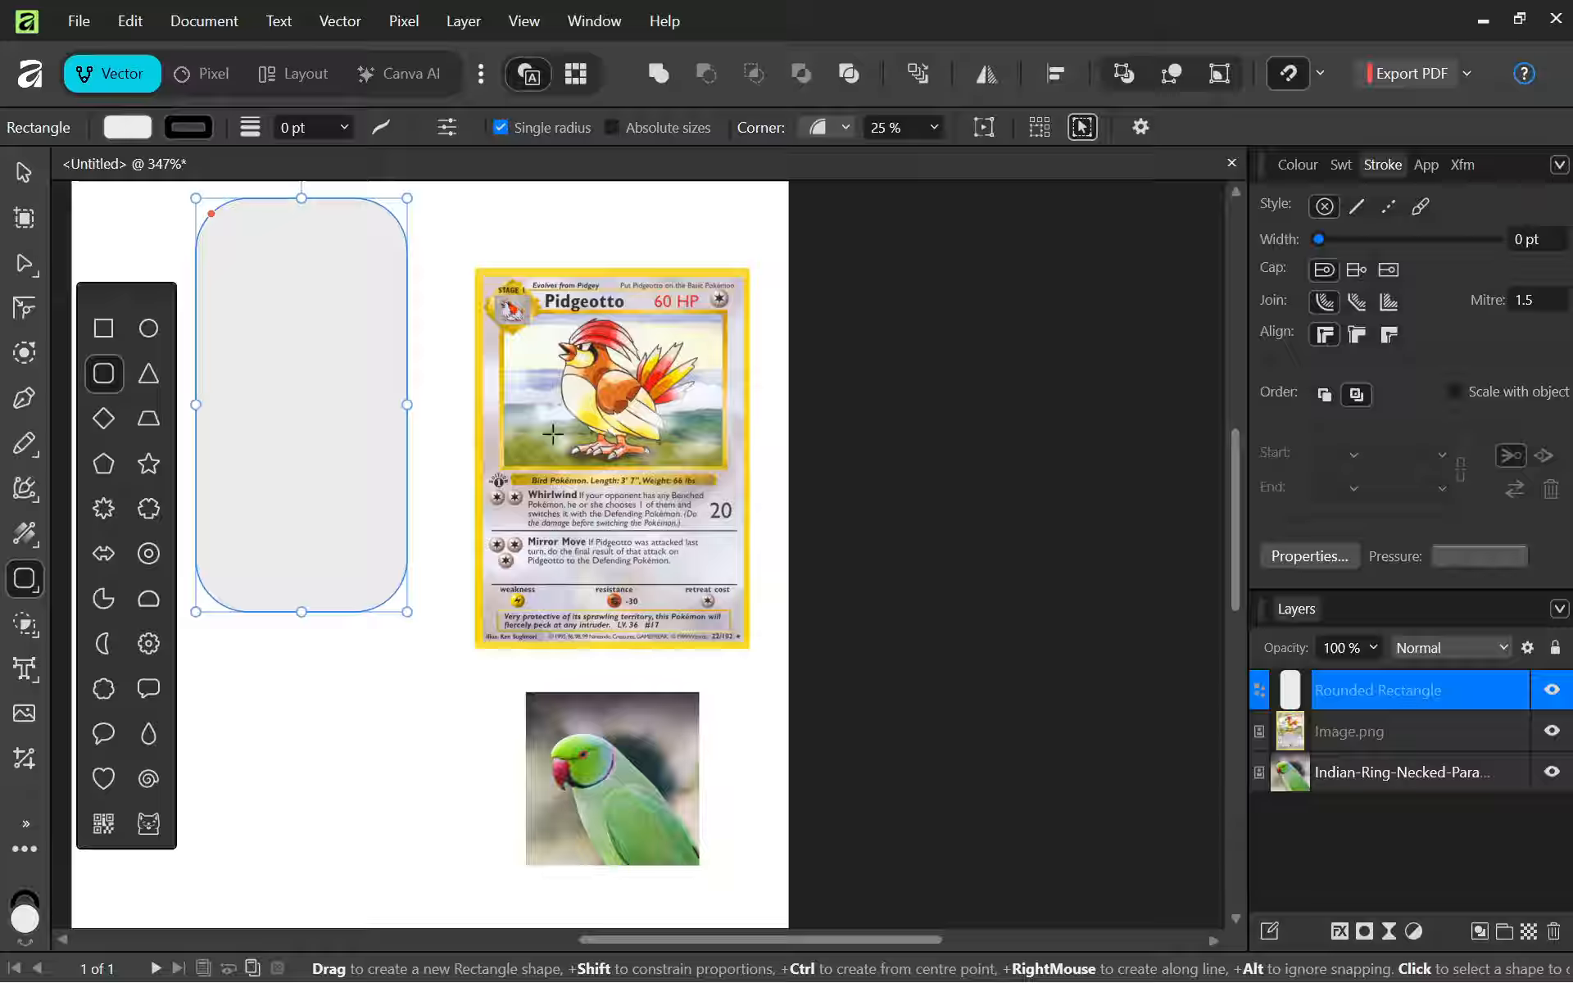
# Set the rectangle's corners to Rounded with an absolute radius of 2.5 mm and check a corner against the reference card.
pyautogui.click(845, 127)
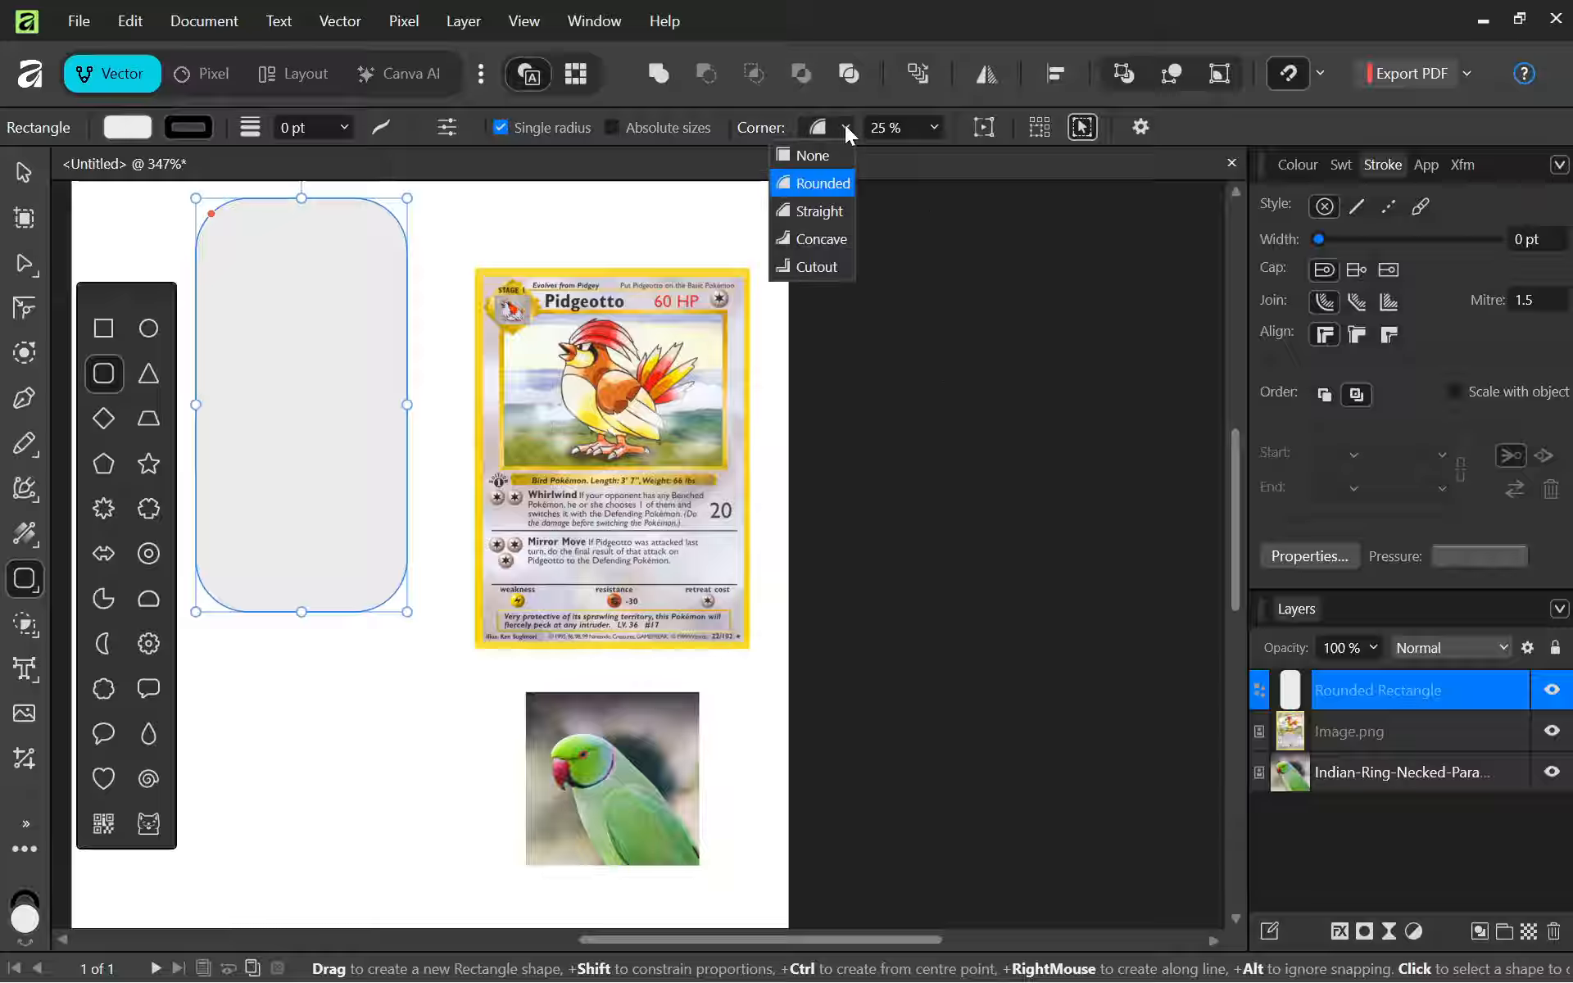
pyautogui.click(828, 185)
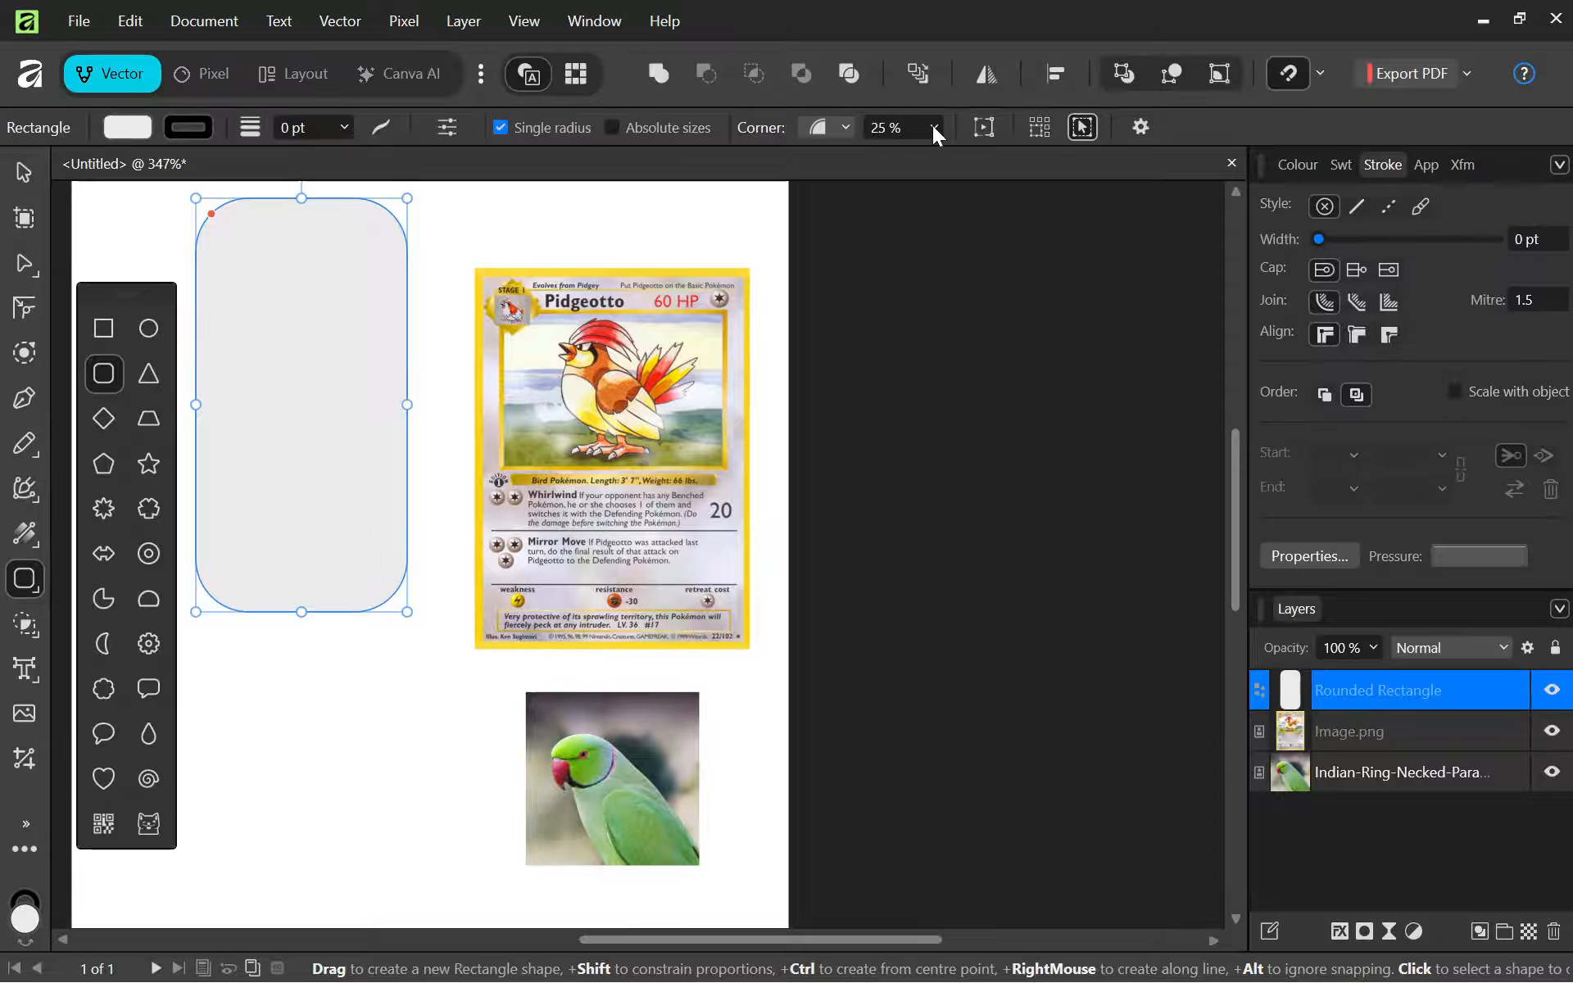
pyautogui.click(611, 128)
pyautogui.write('2.5')
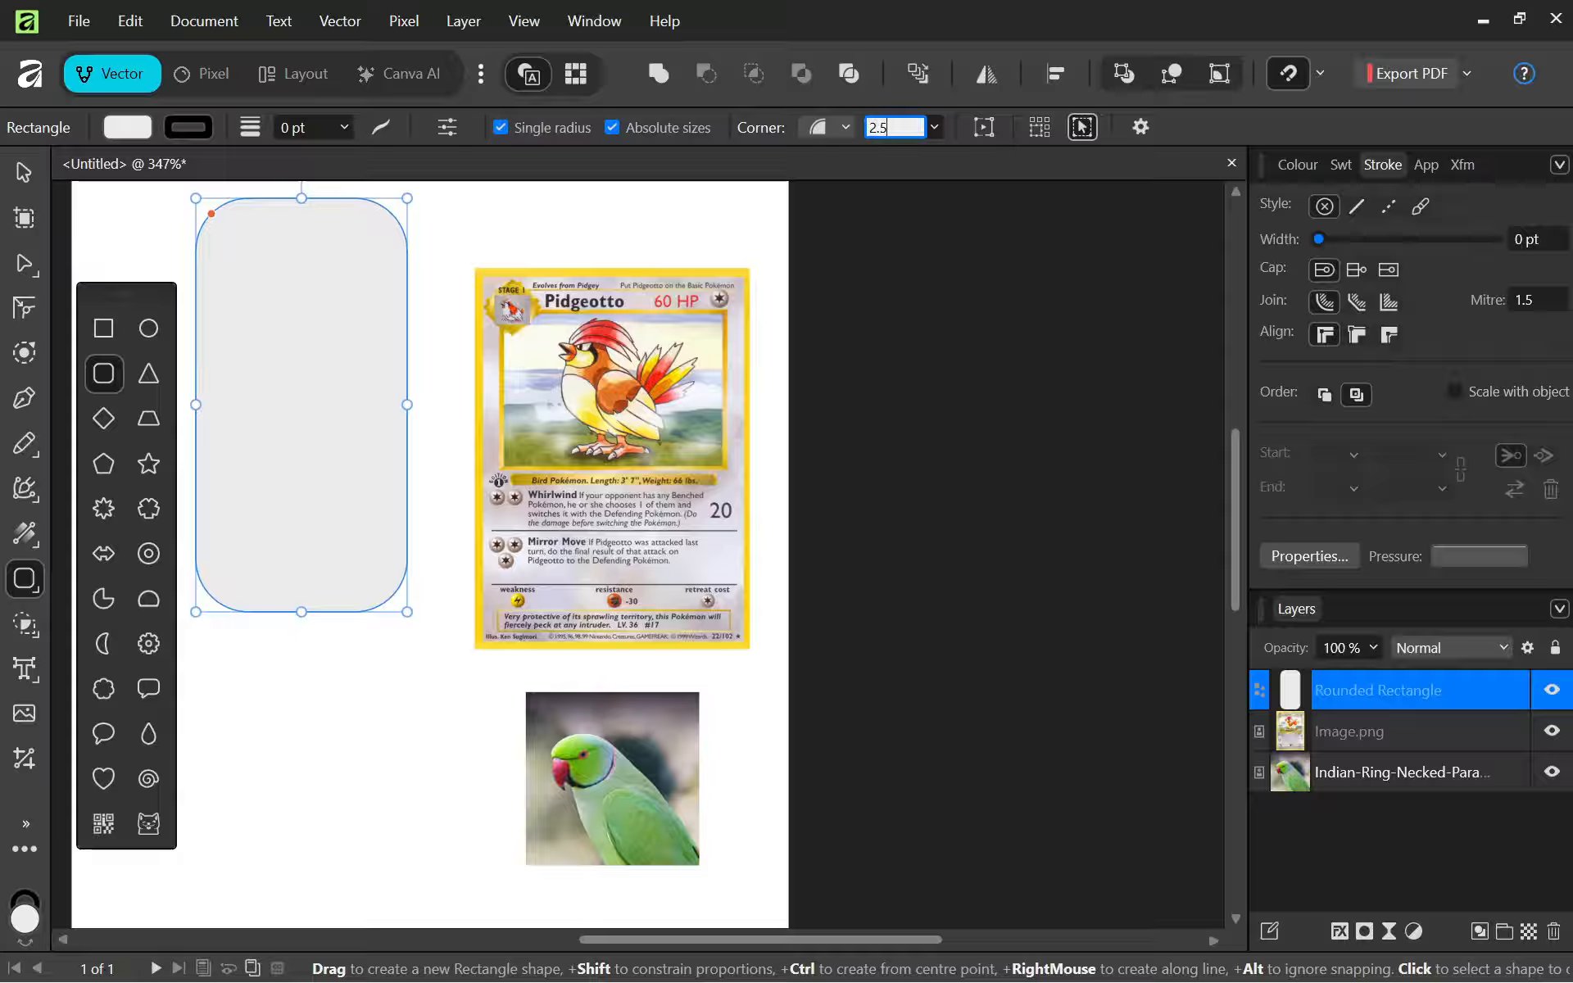
pyautogui.press('Return')
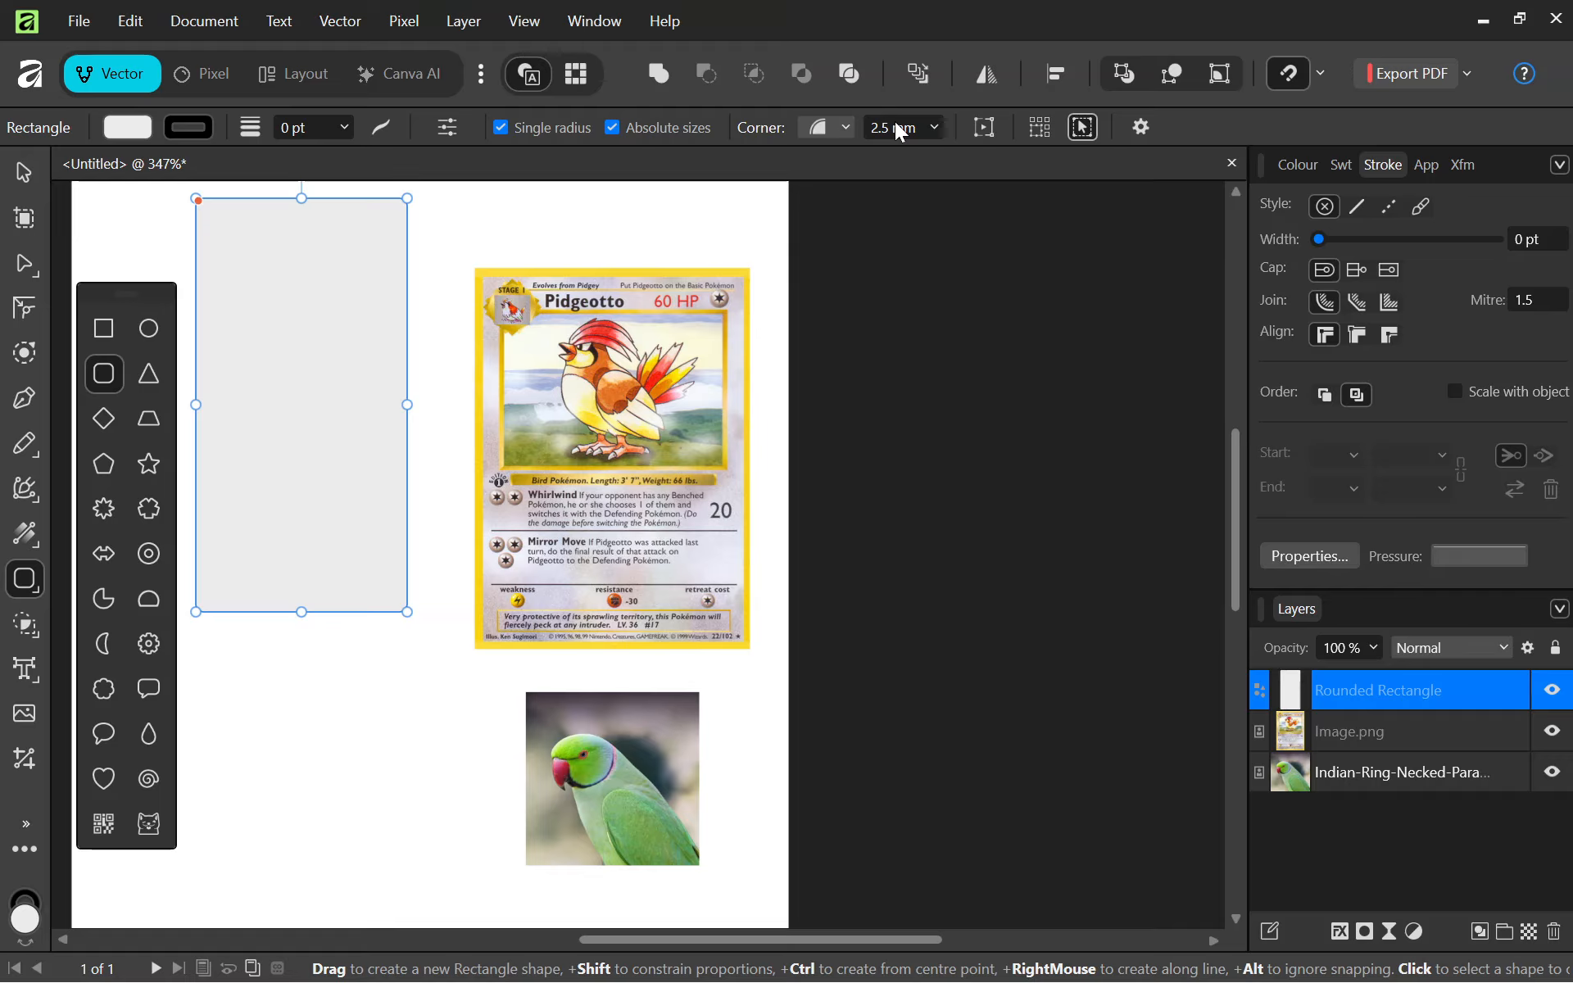
pyautogui.click(183, 361)
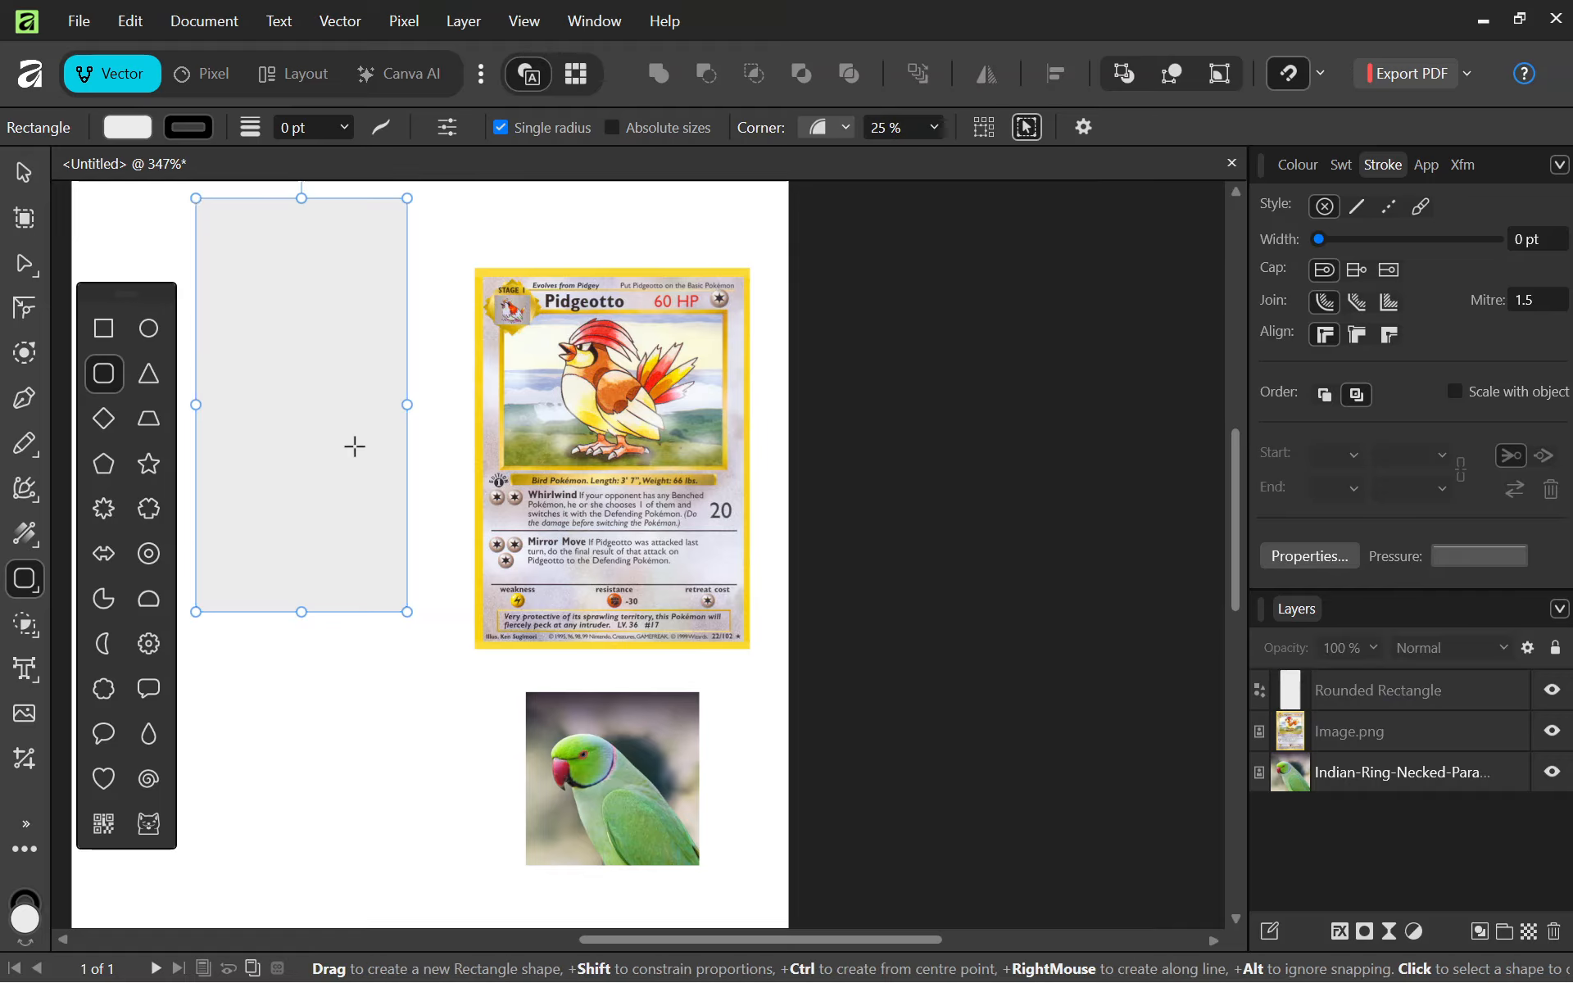
pyautogui.scroll(-2, 399, 640)
pyautogui.scroll(3, 412, 539)
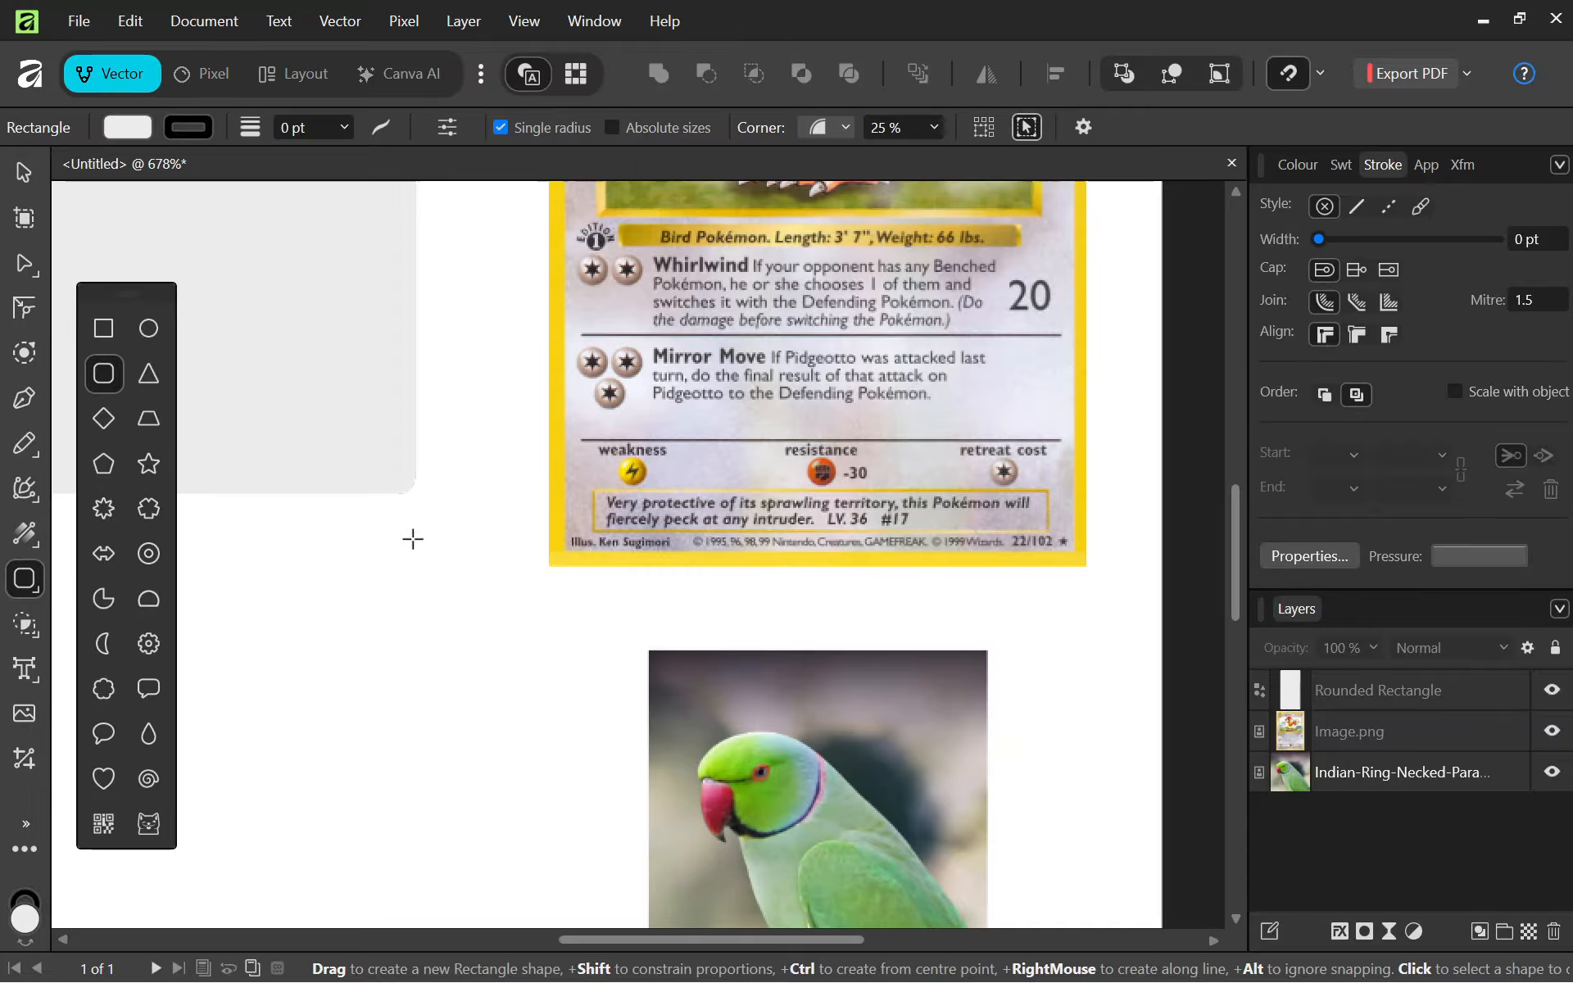
pyautogui.scroll(5, 413, 538)
pyautogui.scroll(-2, 541, 607)
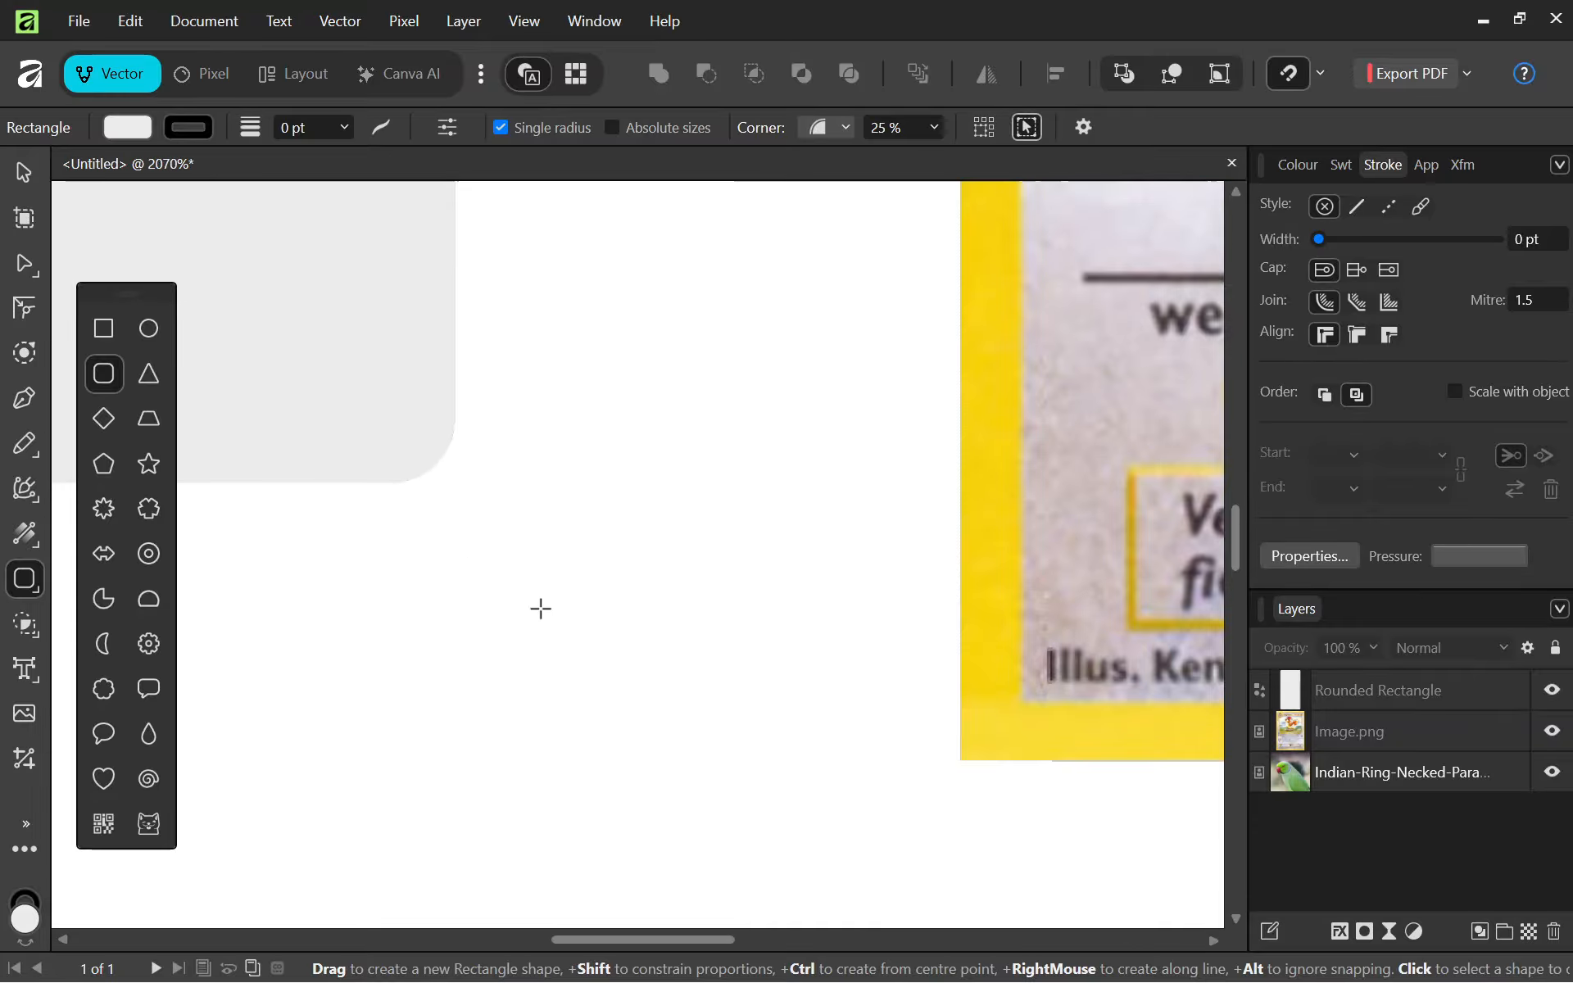
pyautogui.scroll(-8, 541, 608)
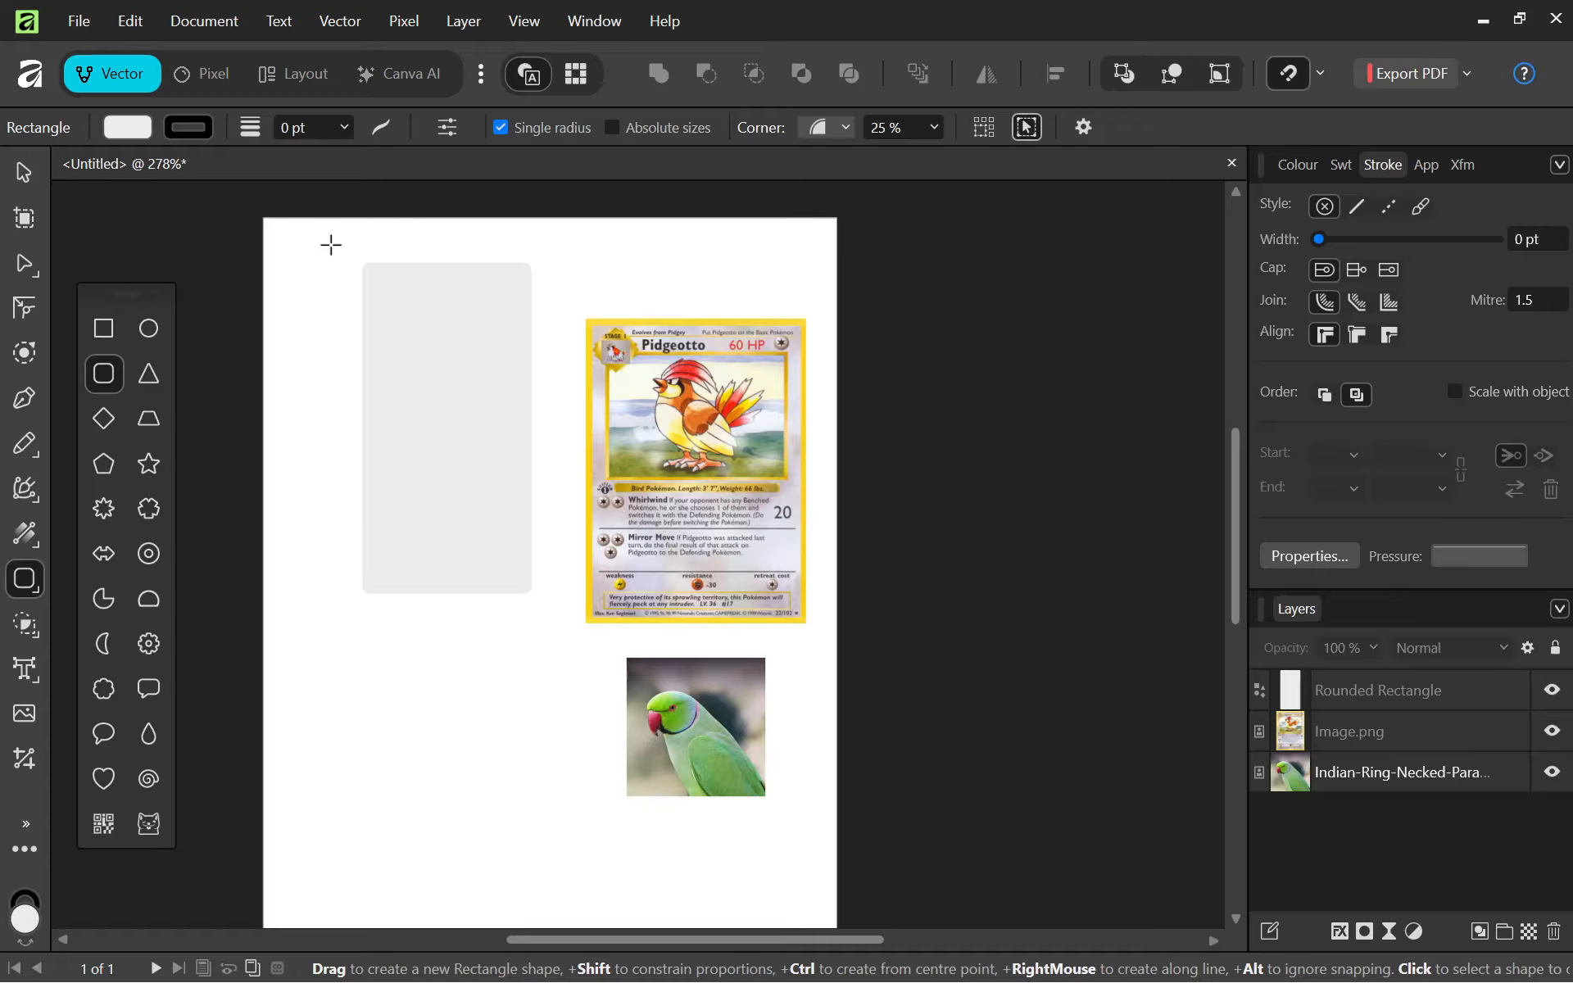
pyautogui.scroll(1, 331, 245)
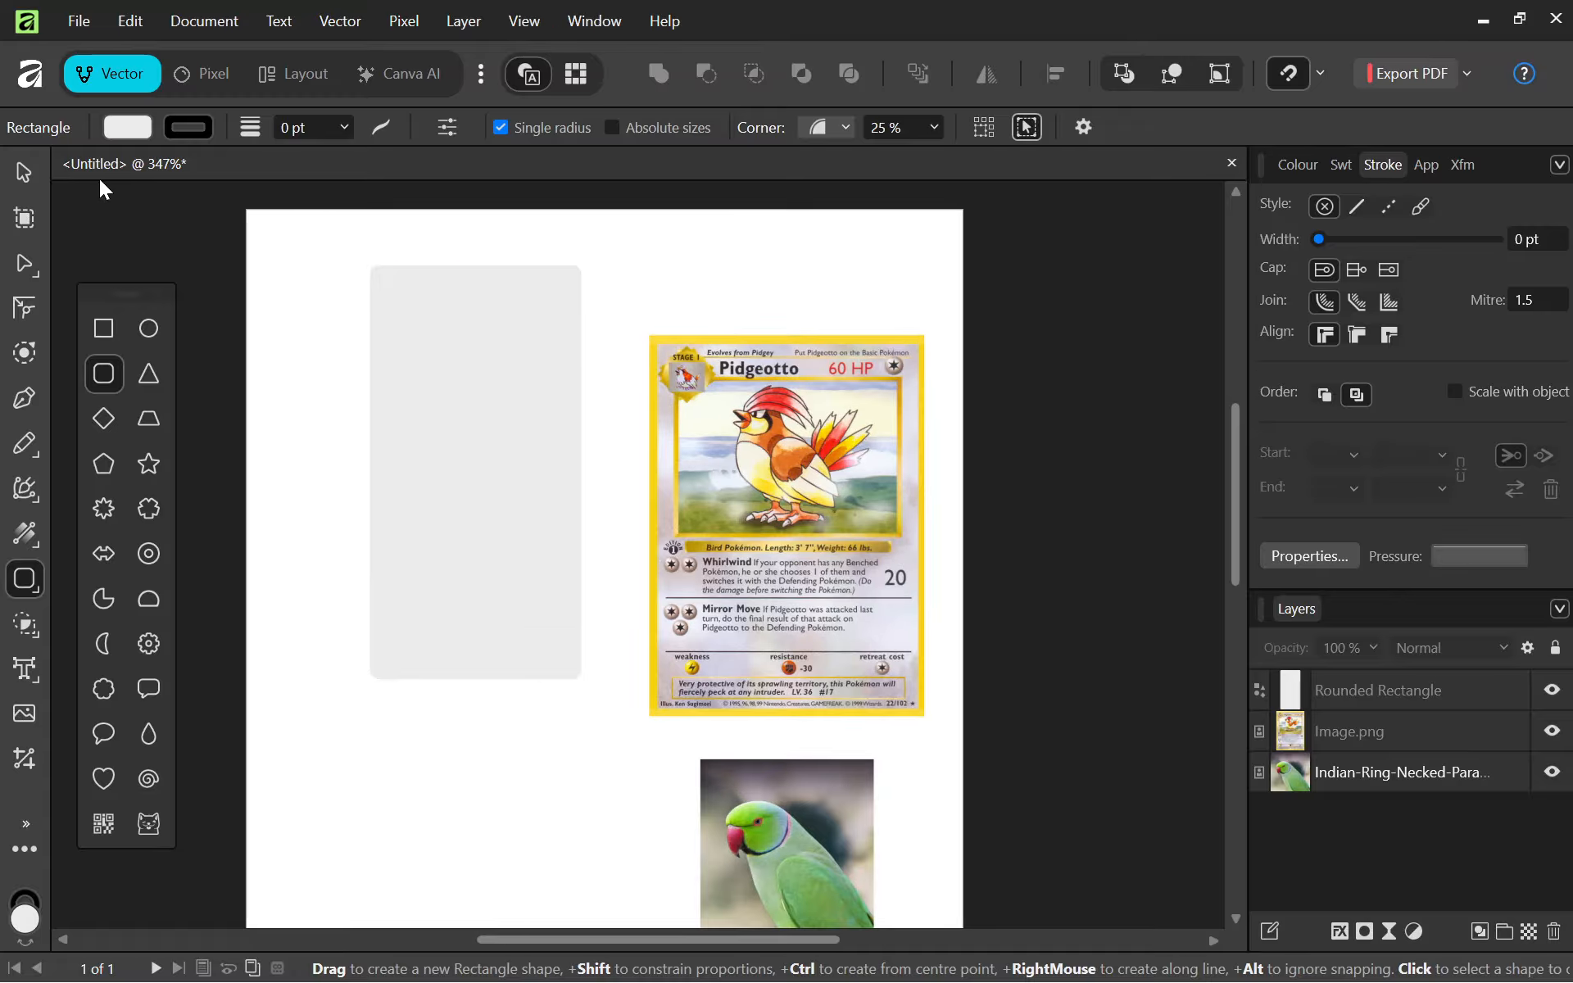
# Change the rounded rectangle's fill to light green, 92FC91.
pyautogui.click(25, 174)
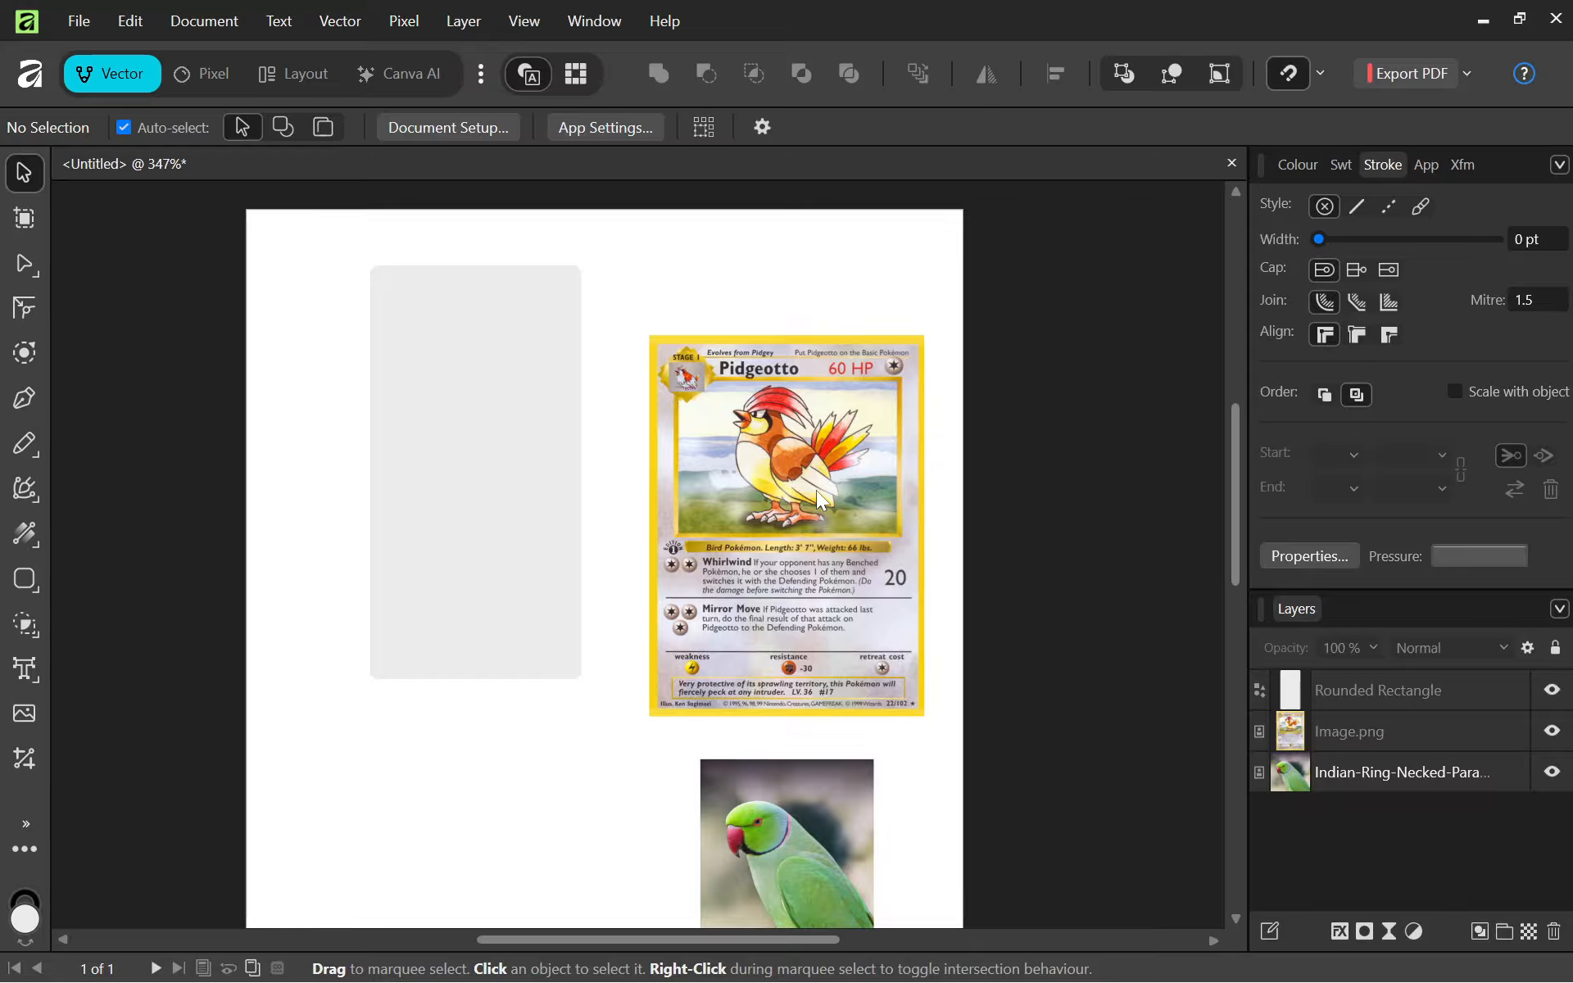
pyautogui.click(480, 480)
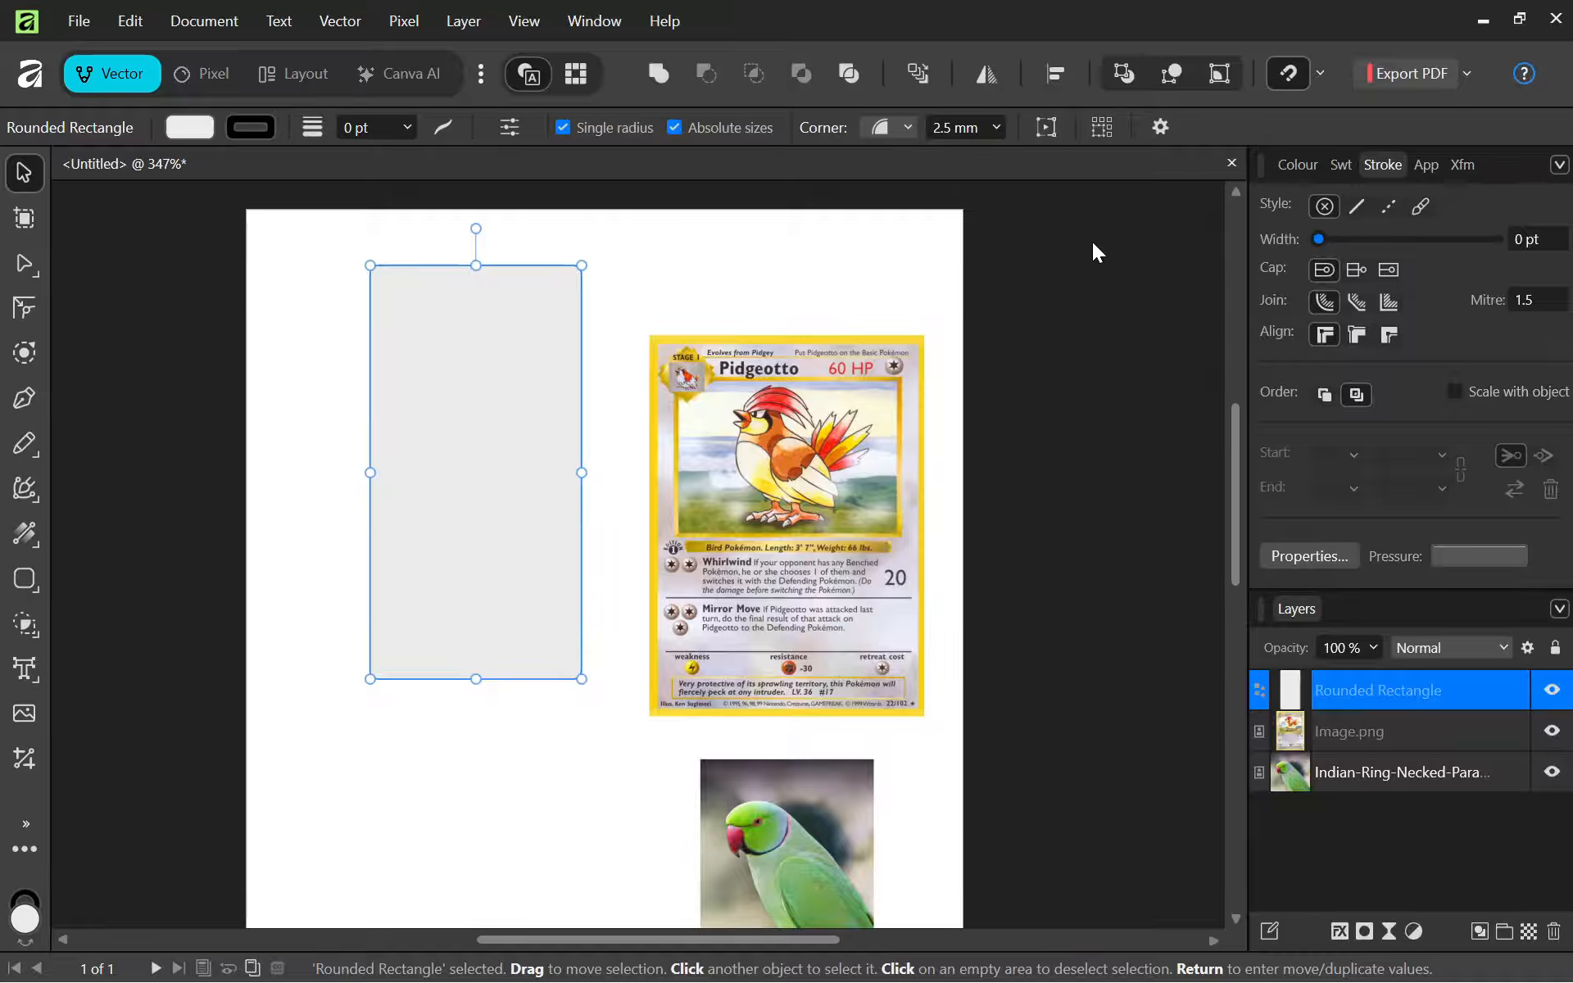
pyautogui.click(1298, 164)
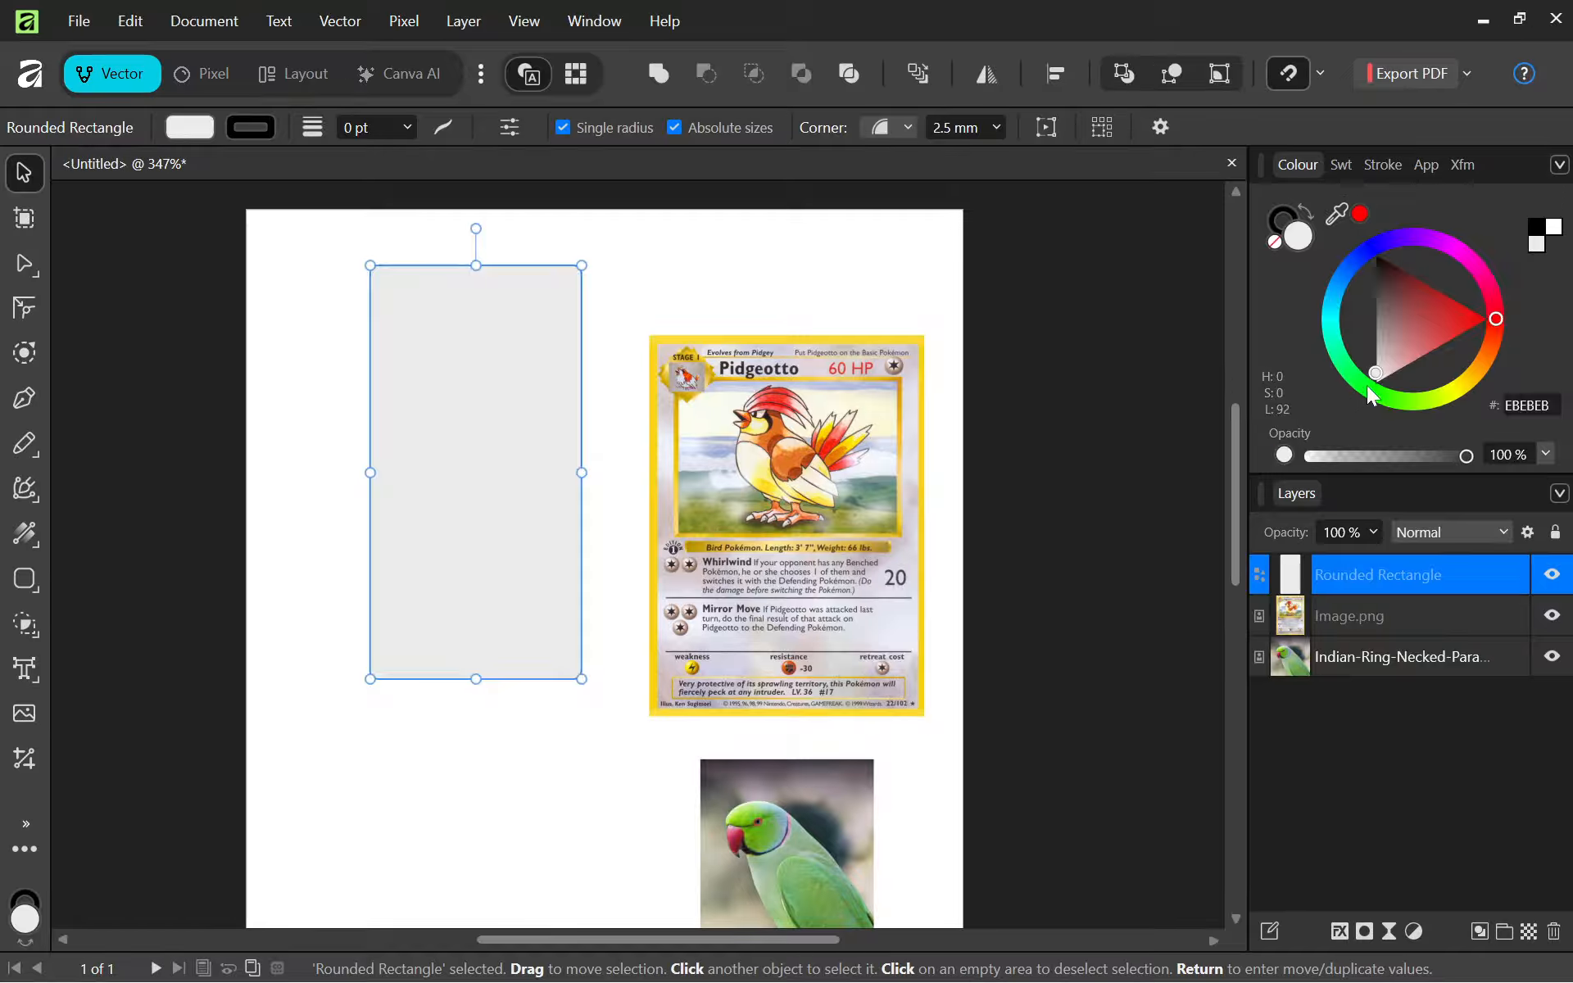
pyautogui.moveTo(1366, 385); pyautogui.dragTo(1377, 309)
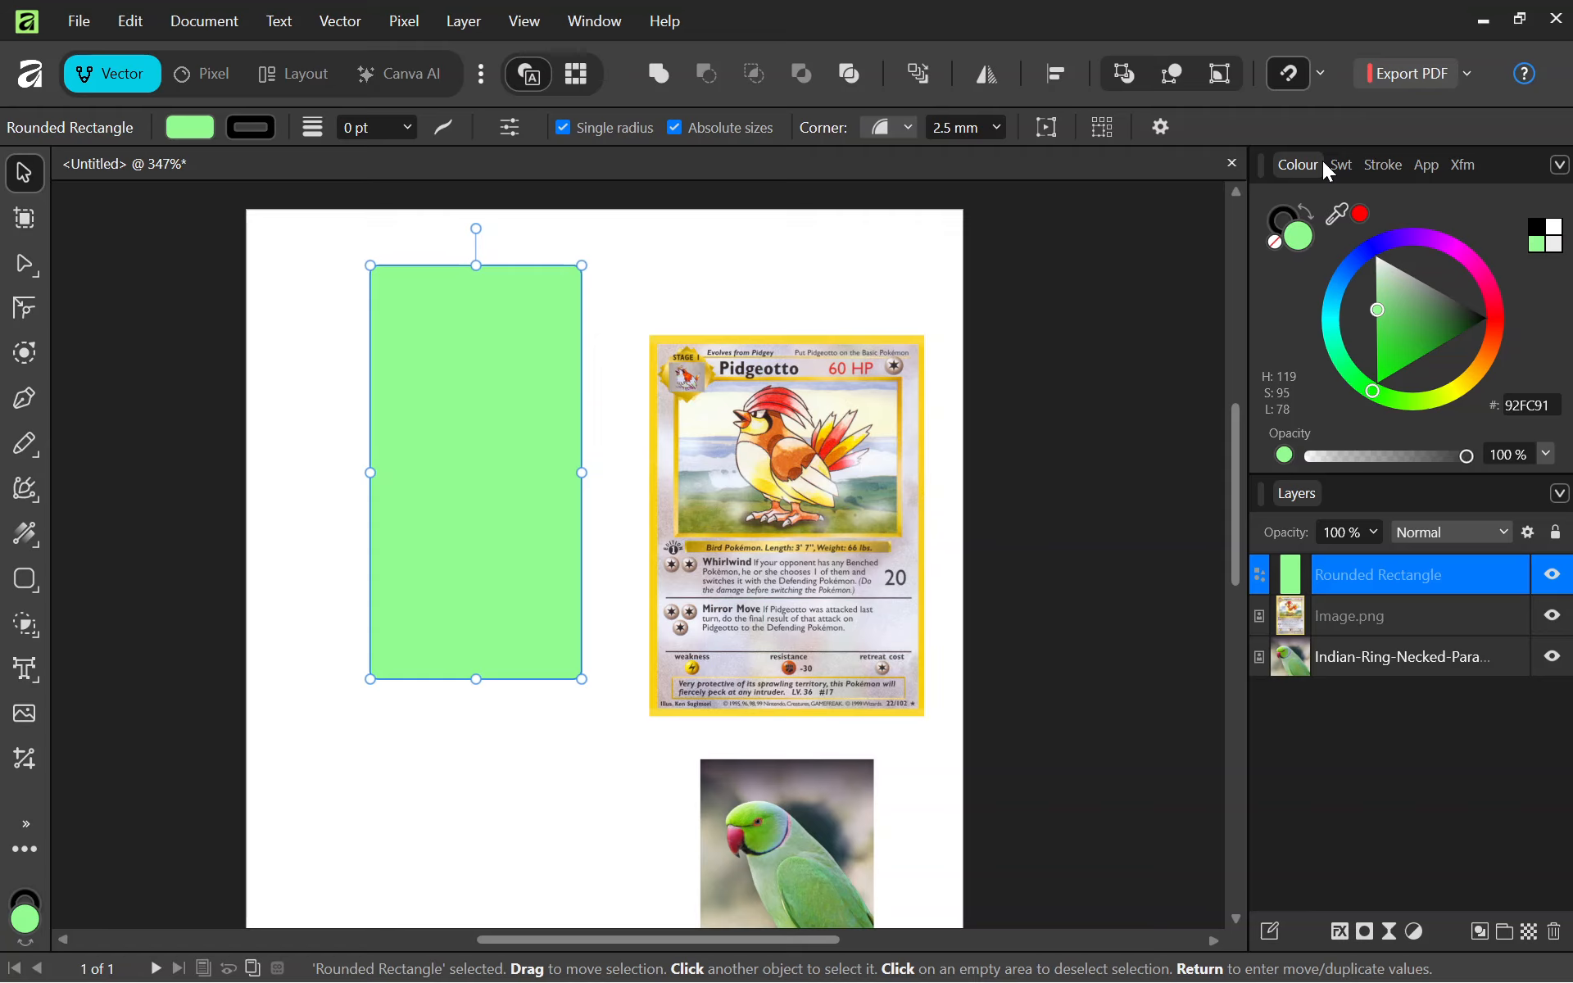
# Hide the unselected layers and show all layers again, once with the rectangle selected and once with nothing selected.
pyautogui.hotkey('ctrl', 'alt', 'shift', 'h')
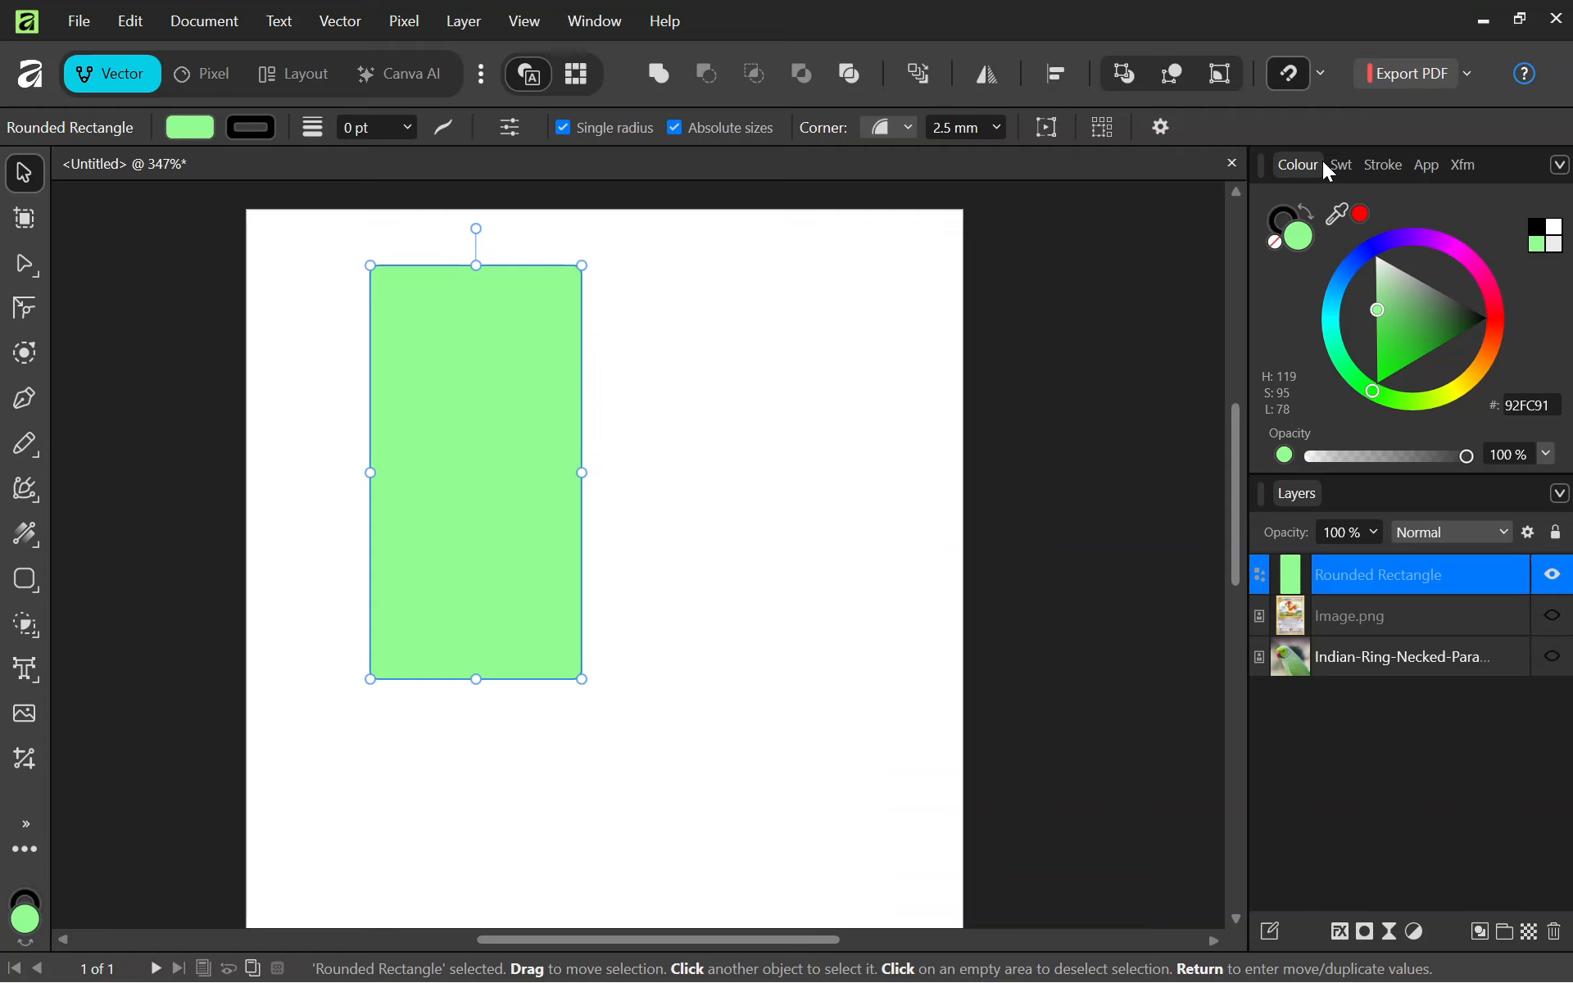
pyautogui.hotkey('ctrl', 'alt', 'h')
pyautogui.click(1107, 331)
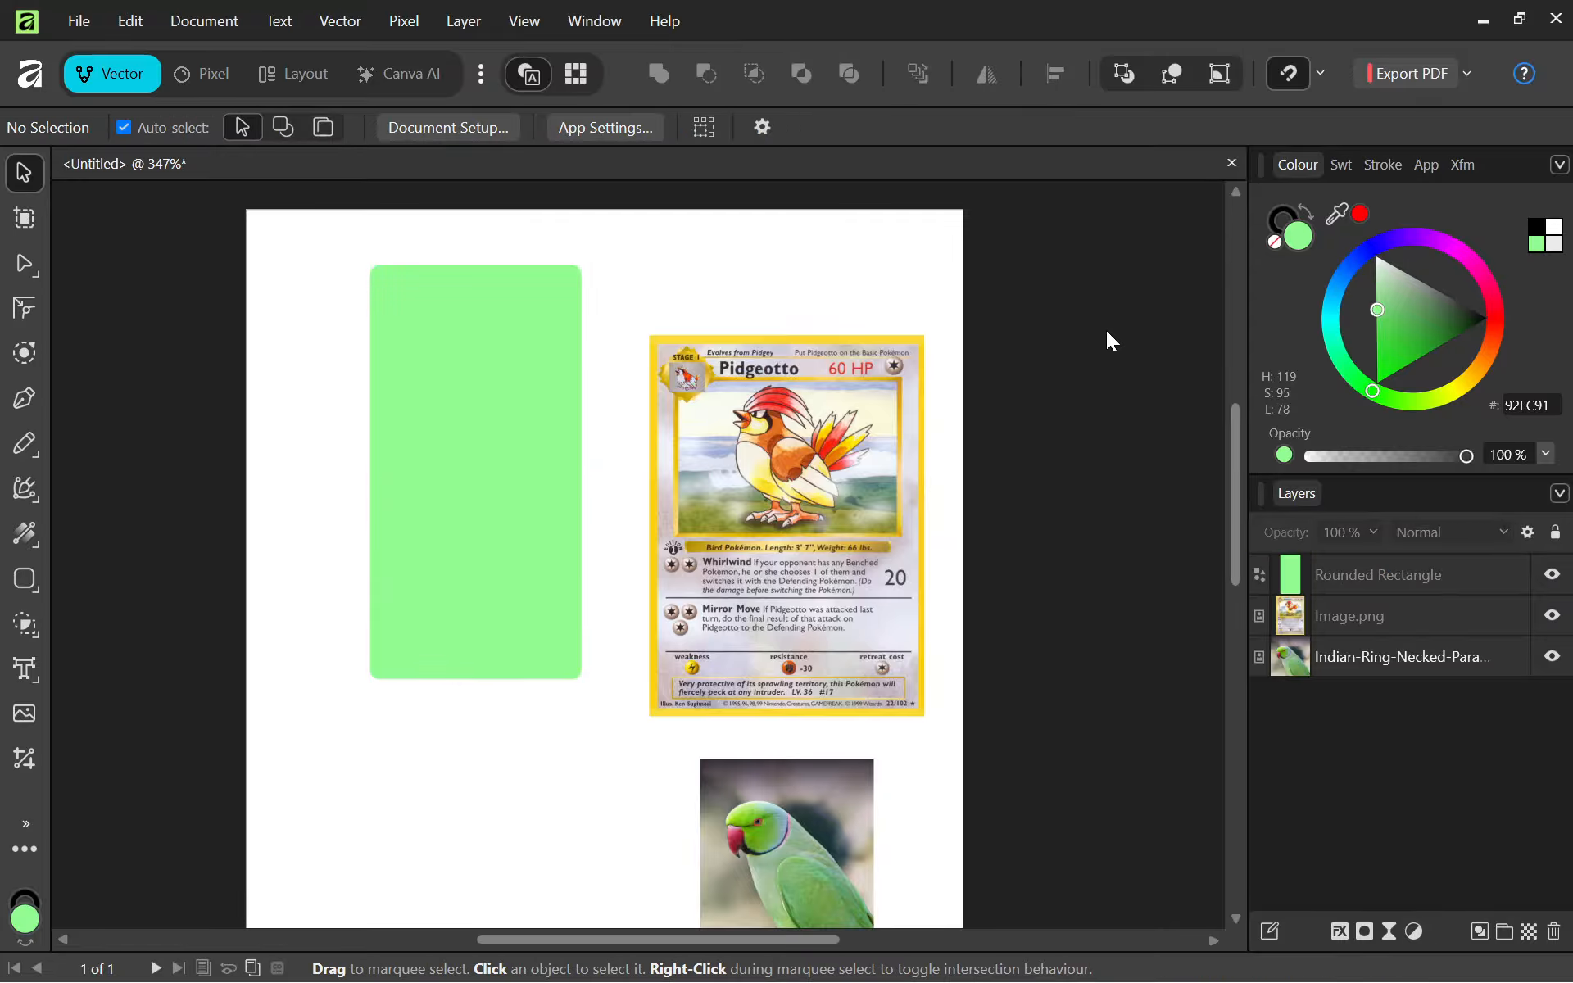
pyautogui.hotkey('ctrl', 'alt', 'shift', 'h')
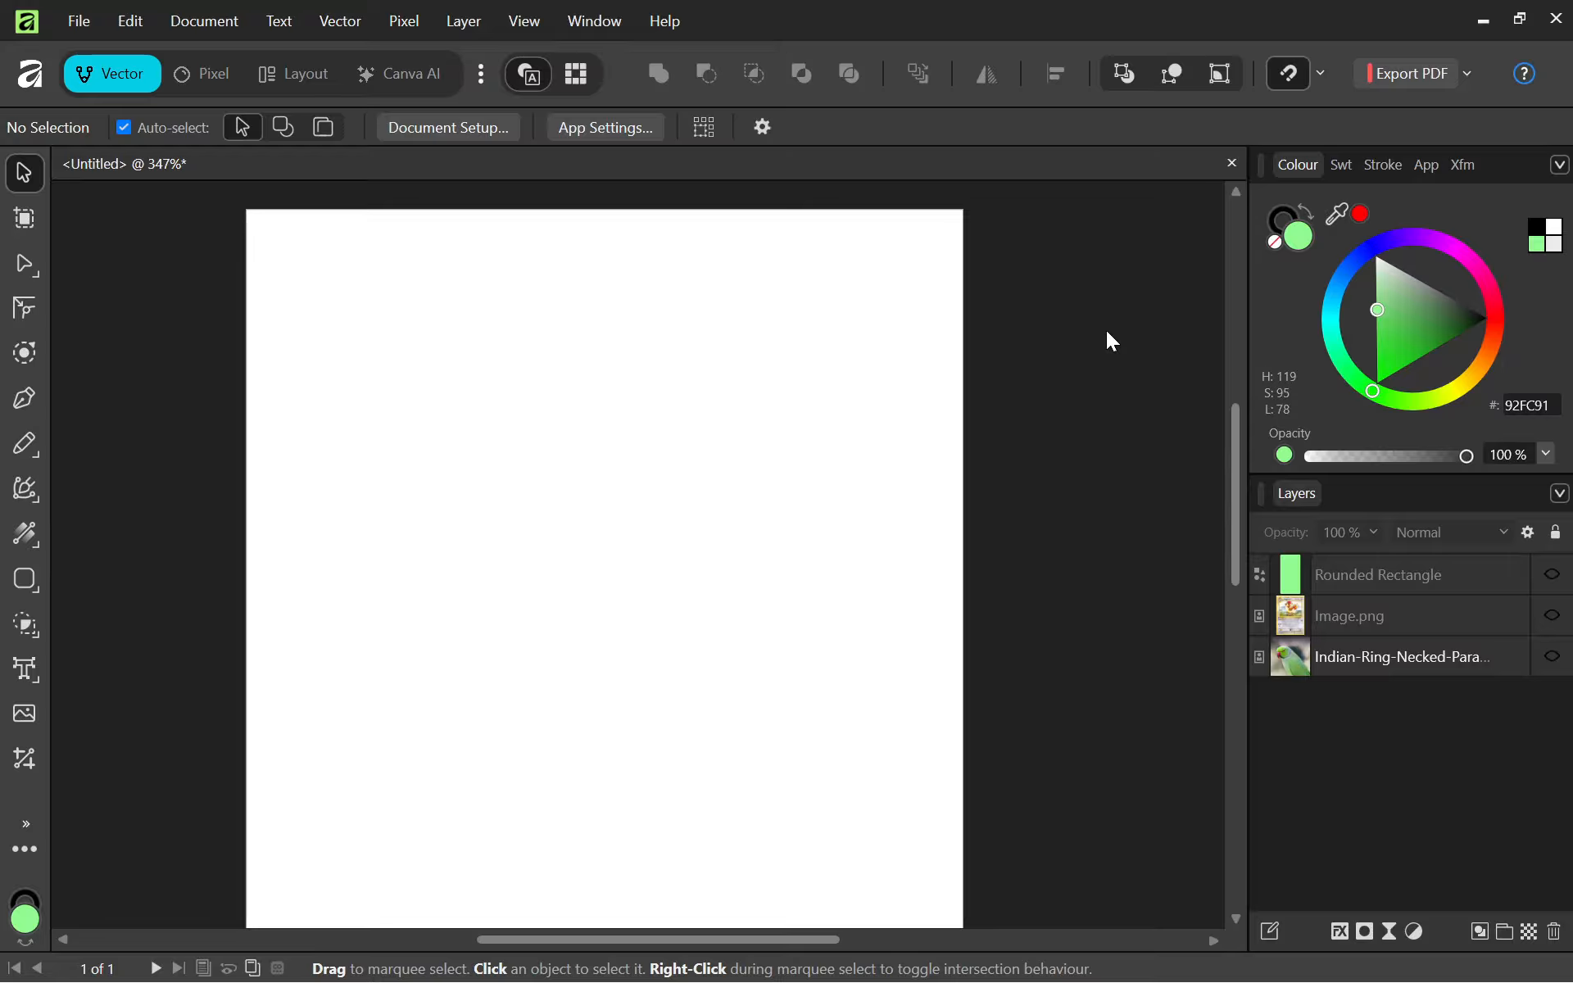
pyautogui.hotkey('ctrl', 'alt', 'h')
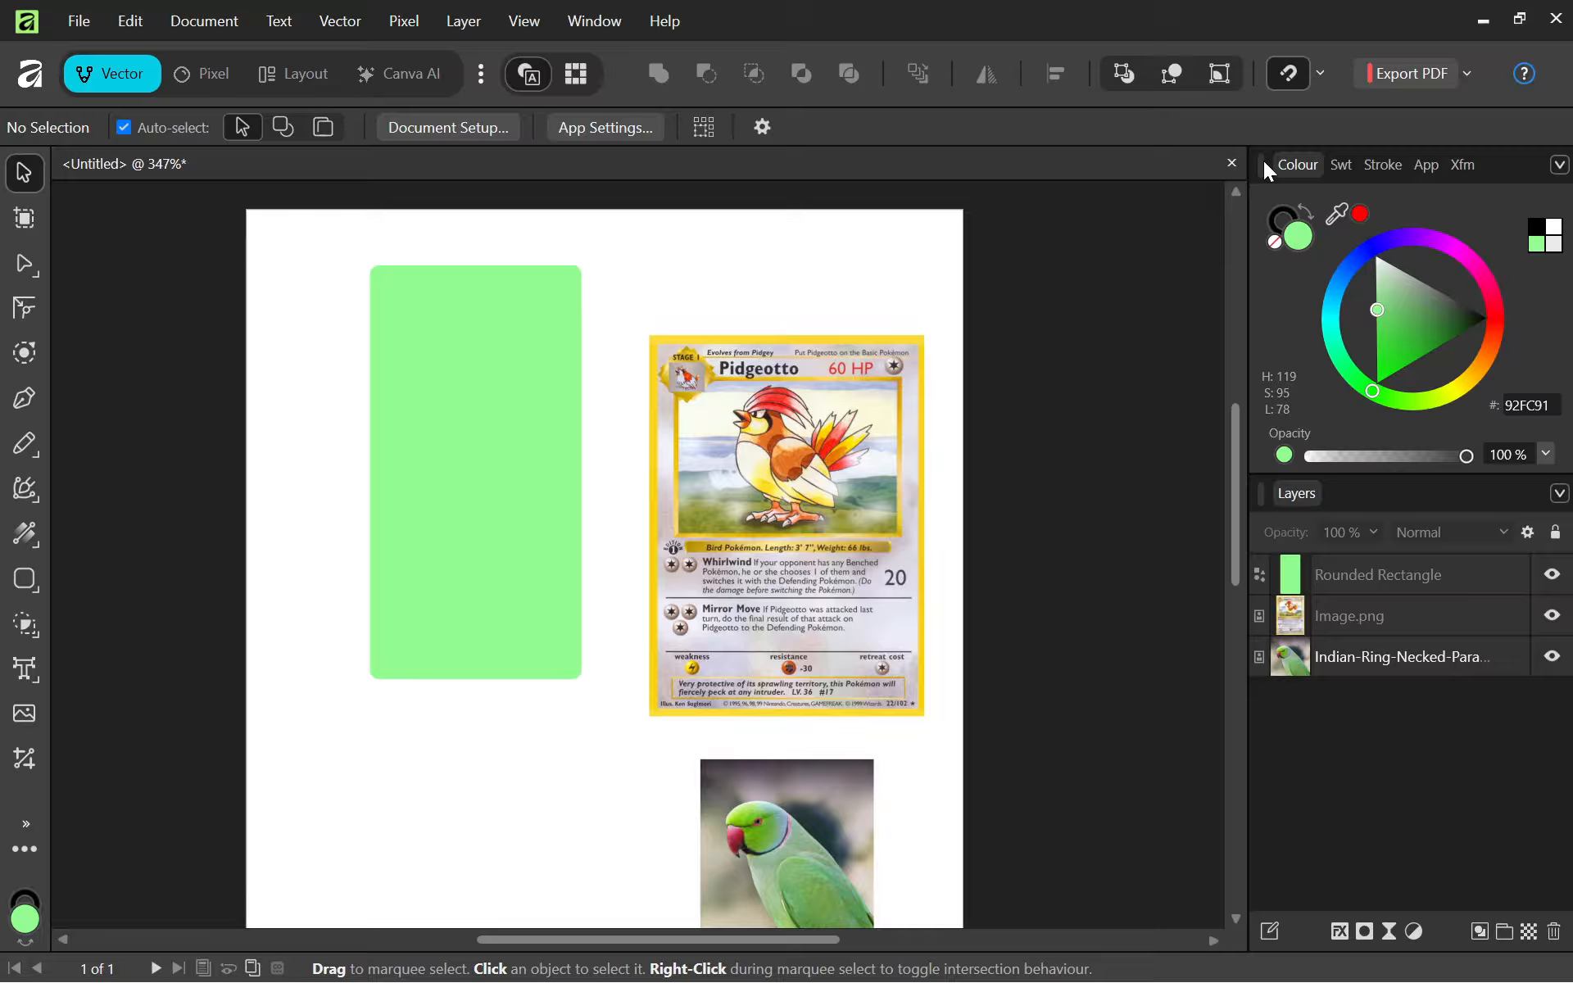
pyautogui.click(525, 21)
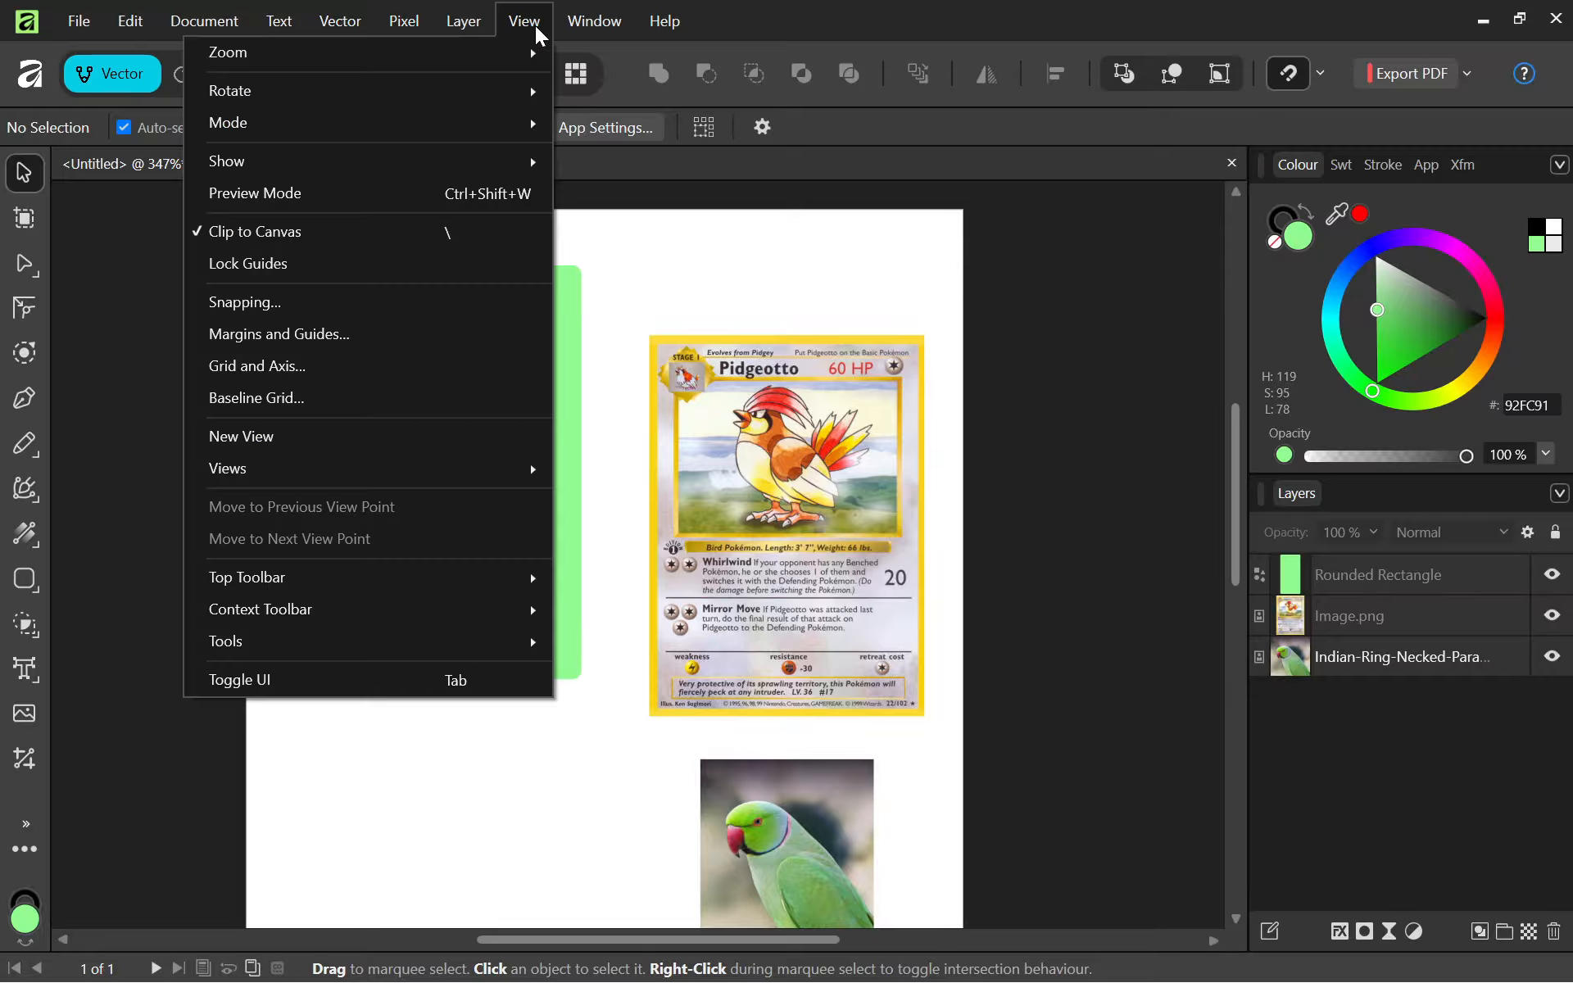
pyautogui.moveTo(452, 164)
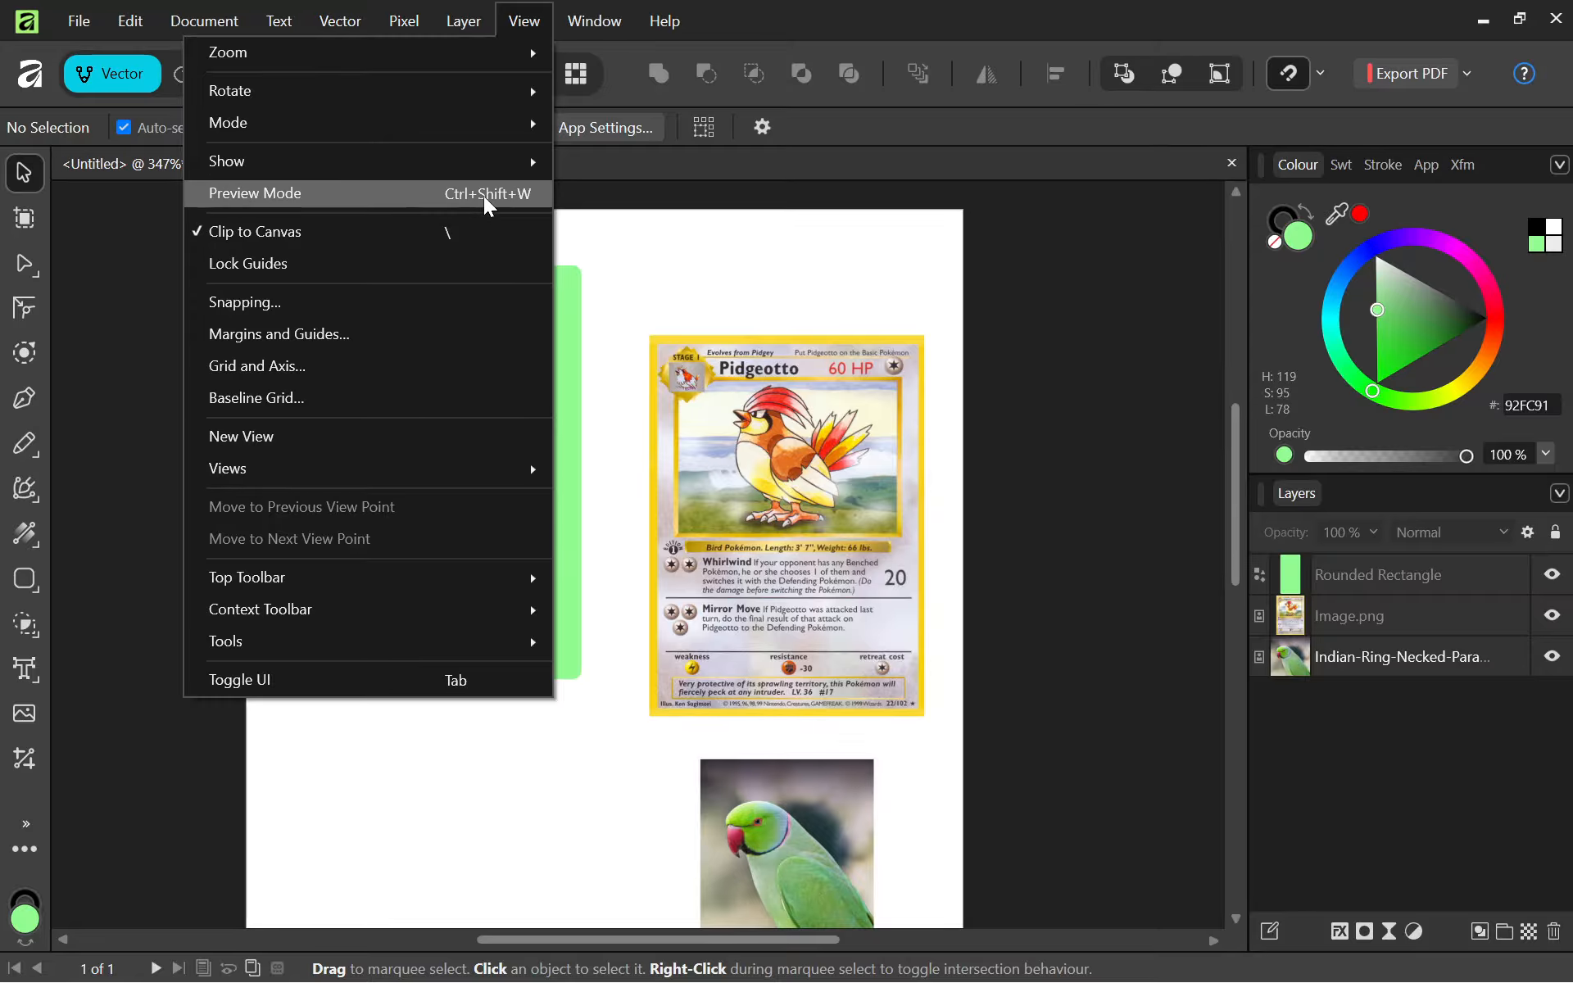
pyautogui.moveTo(588, 21)
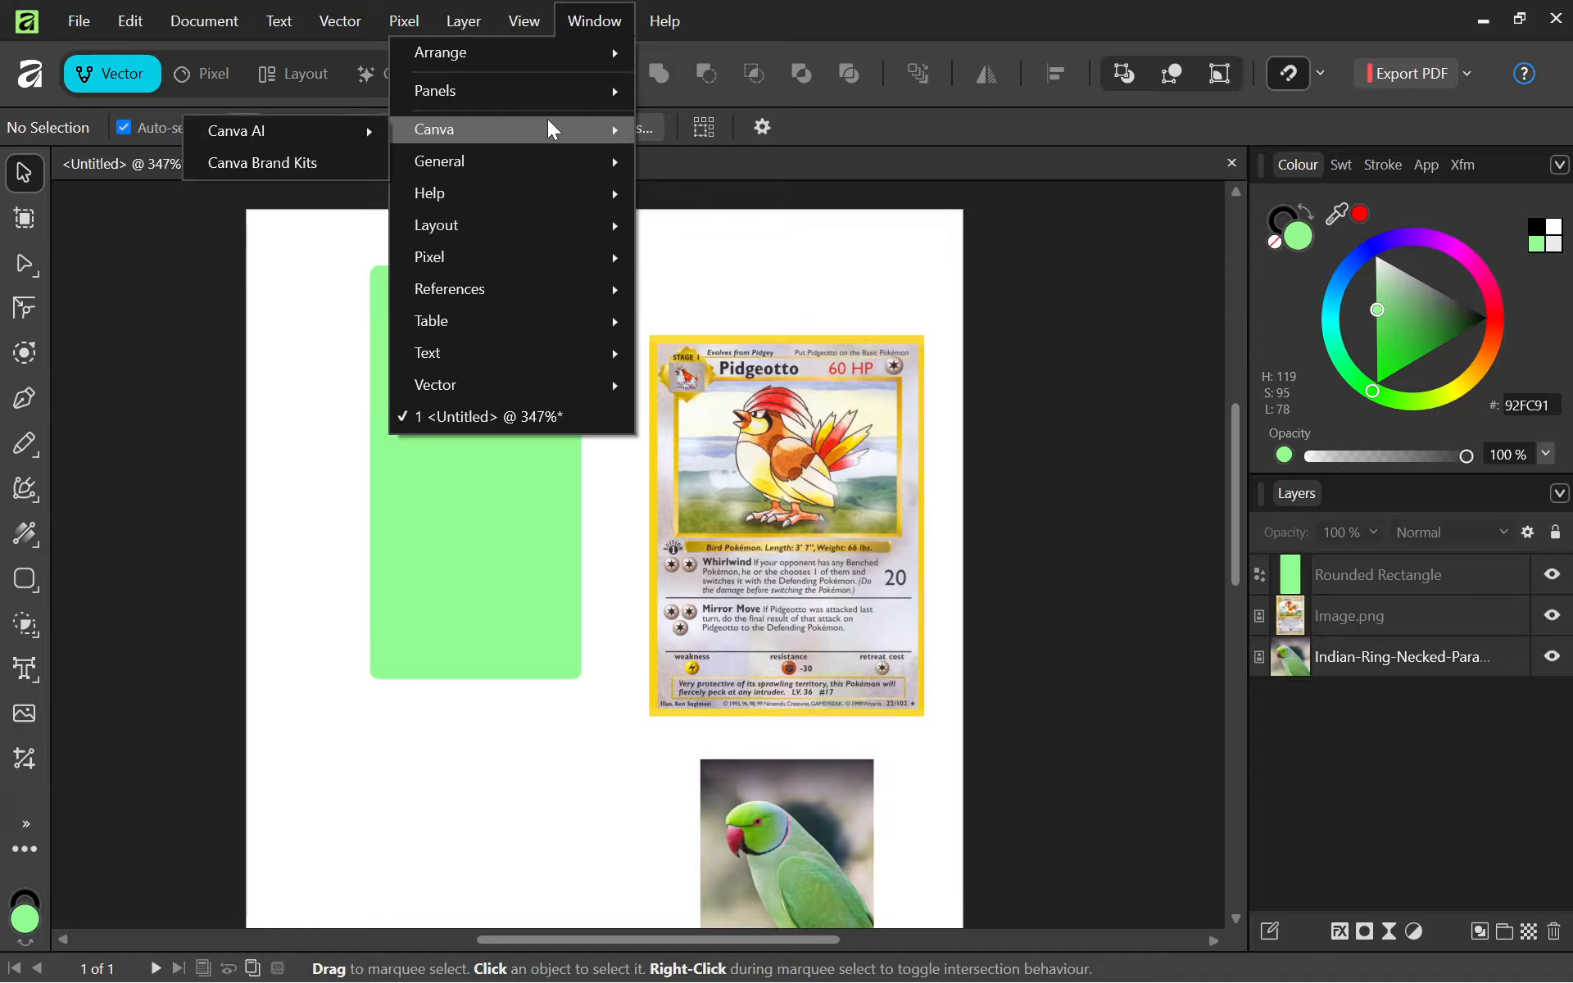
pyautogui.moveTo(541, 94)
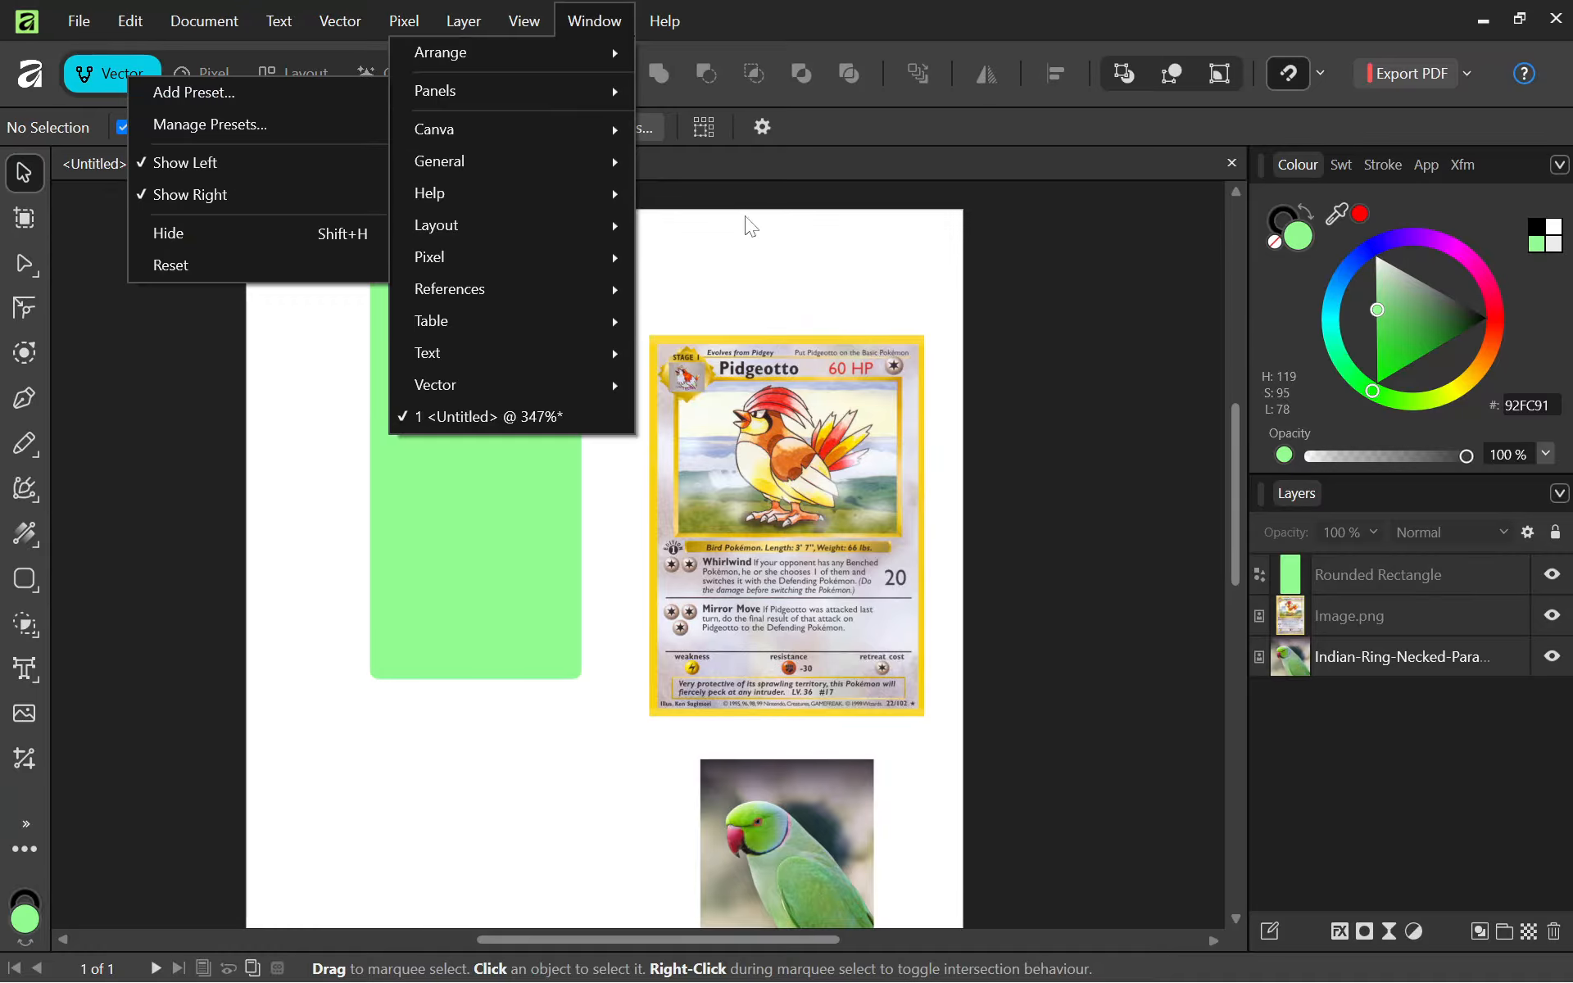
pyautogui.click(1025, 352)
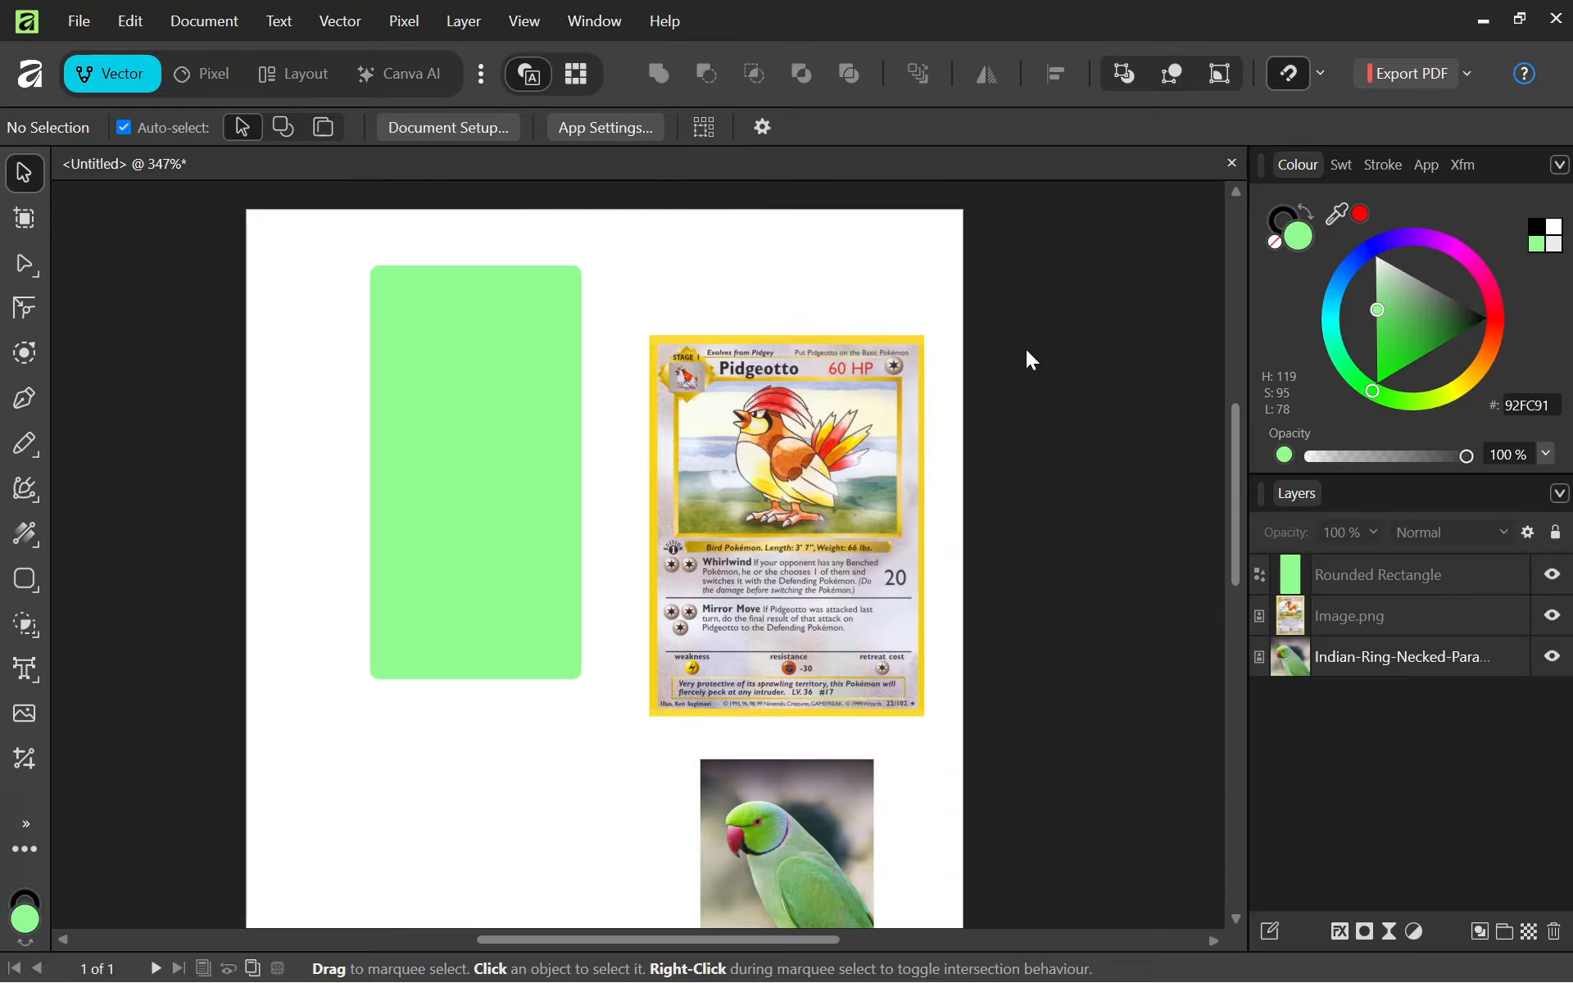
# Hide the side panels and show them again, twice.
pyautogui.press('Tab')
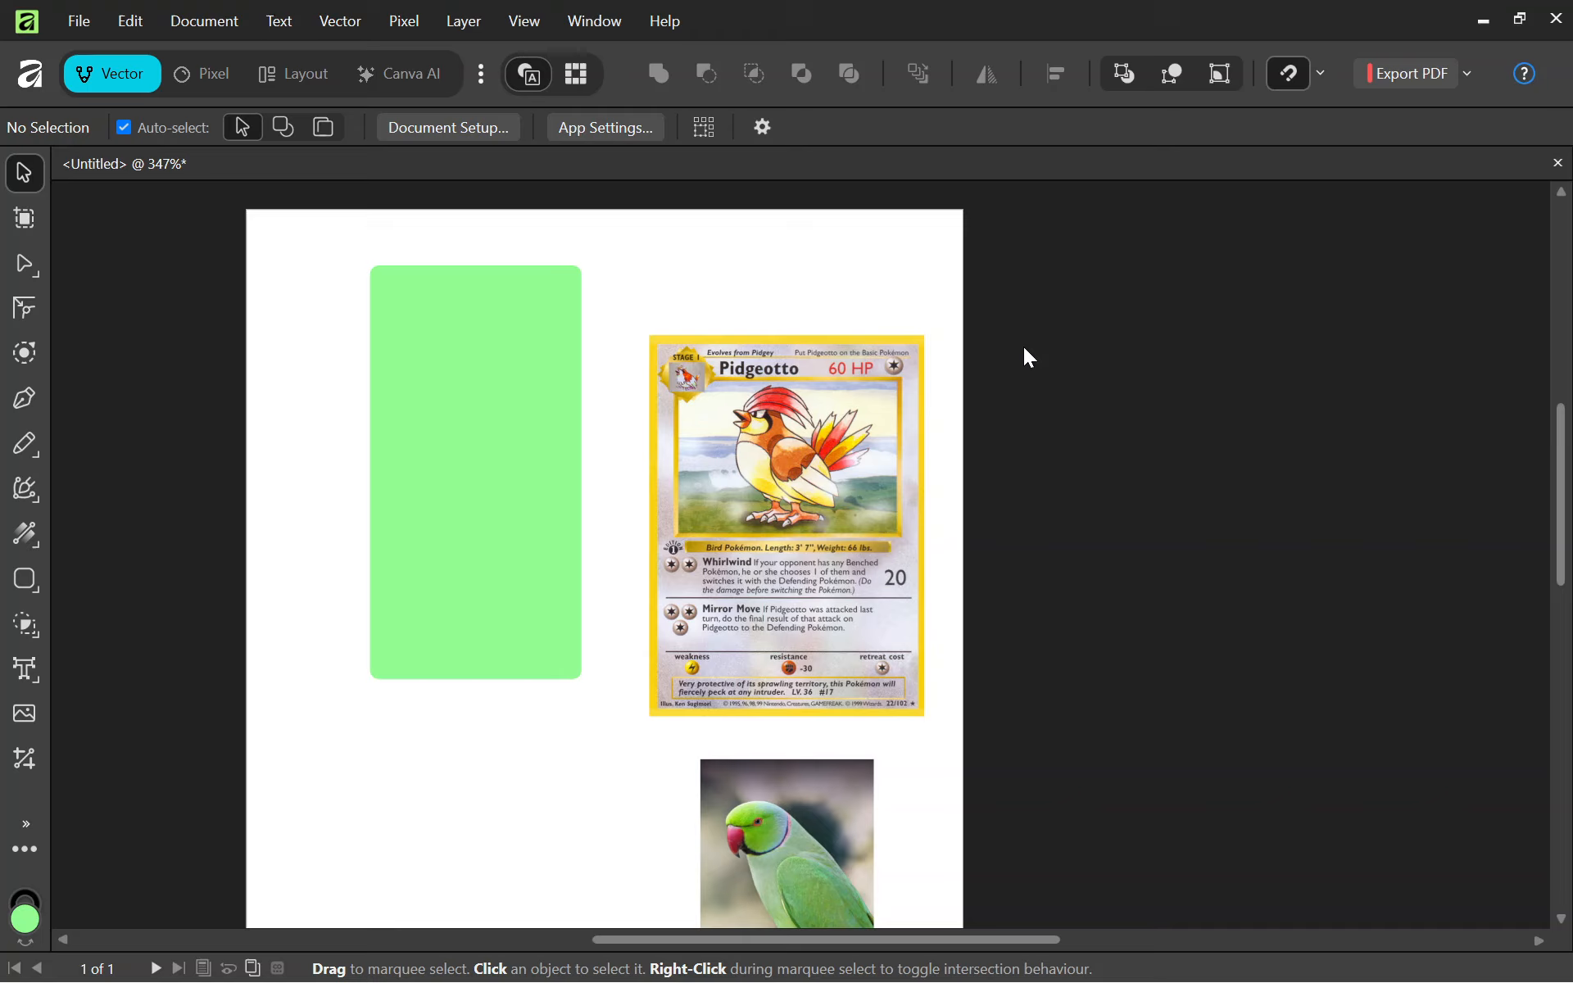
pyautogui.press('Tab')
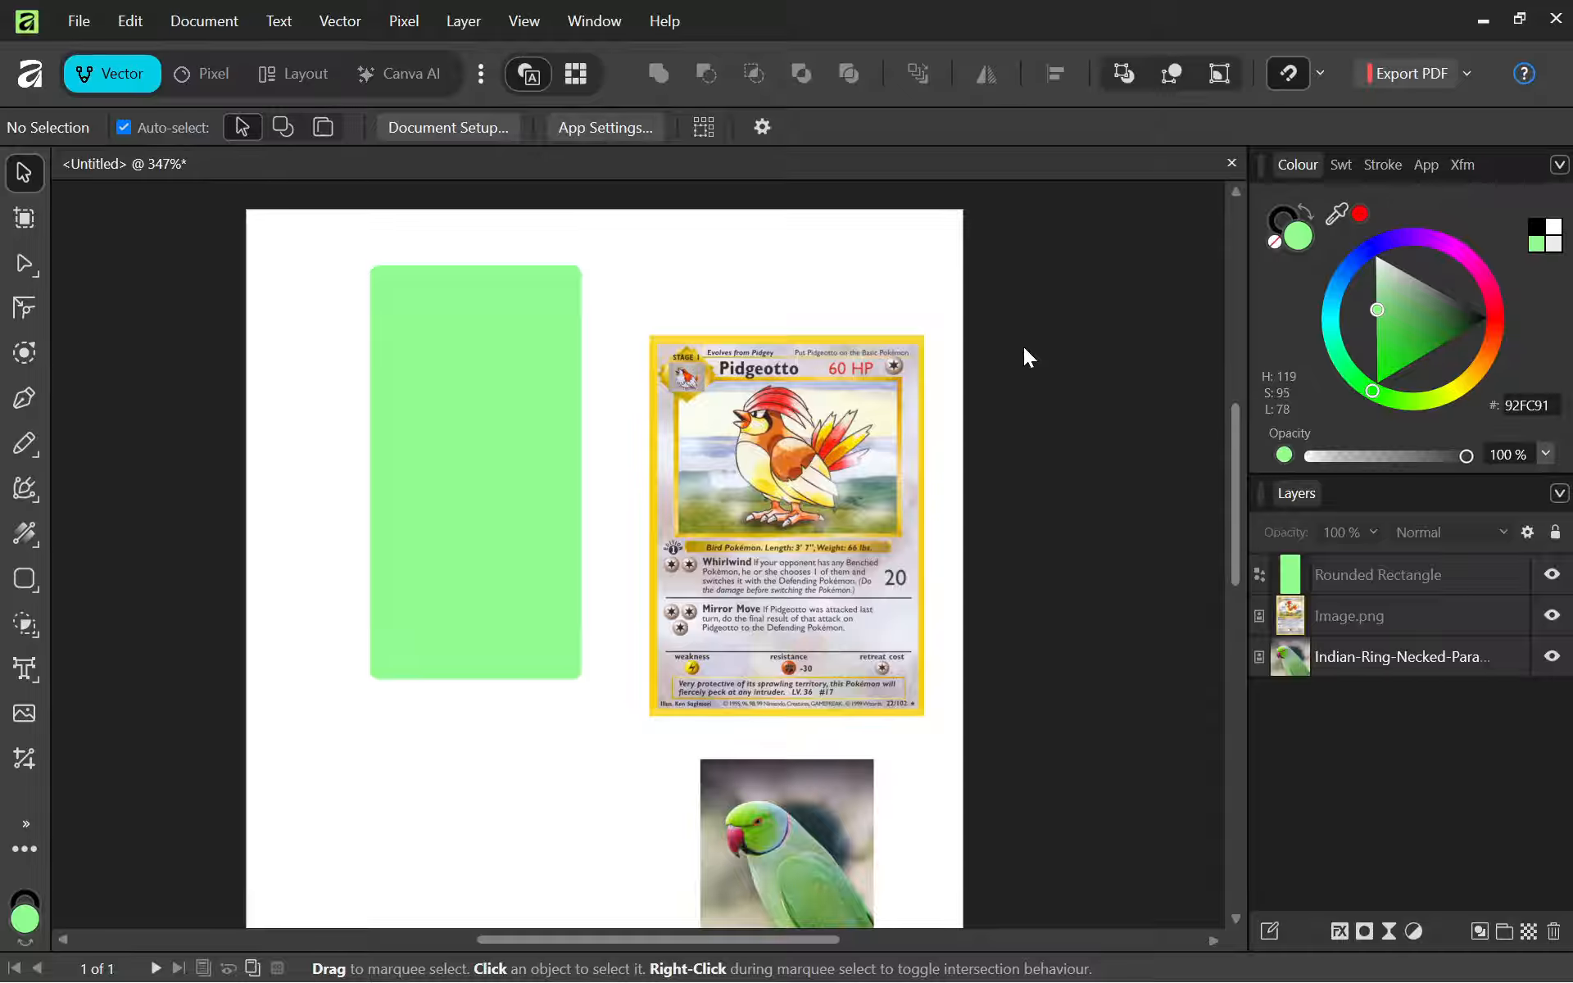
pyautogui.press('Tab')
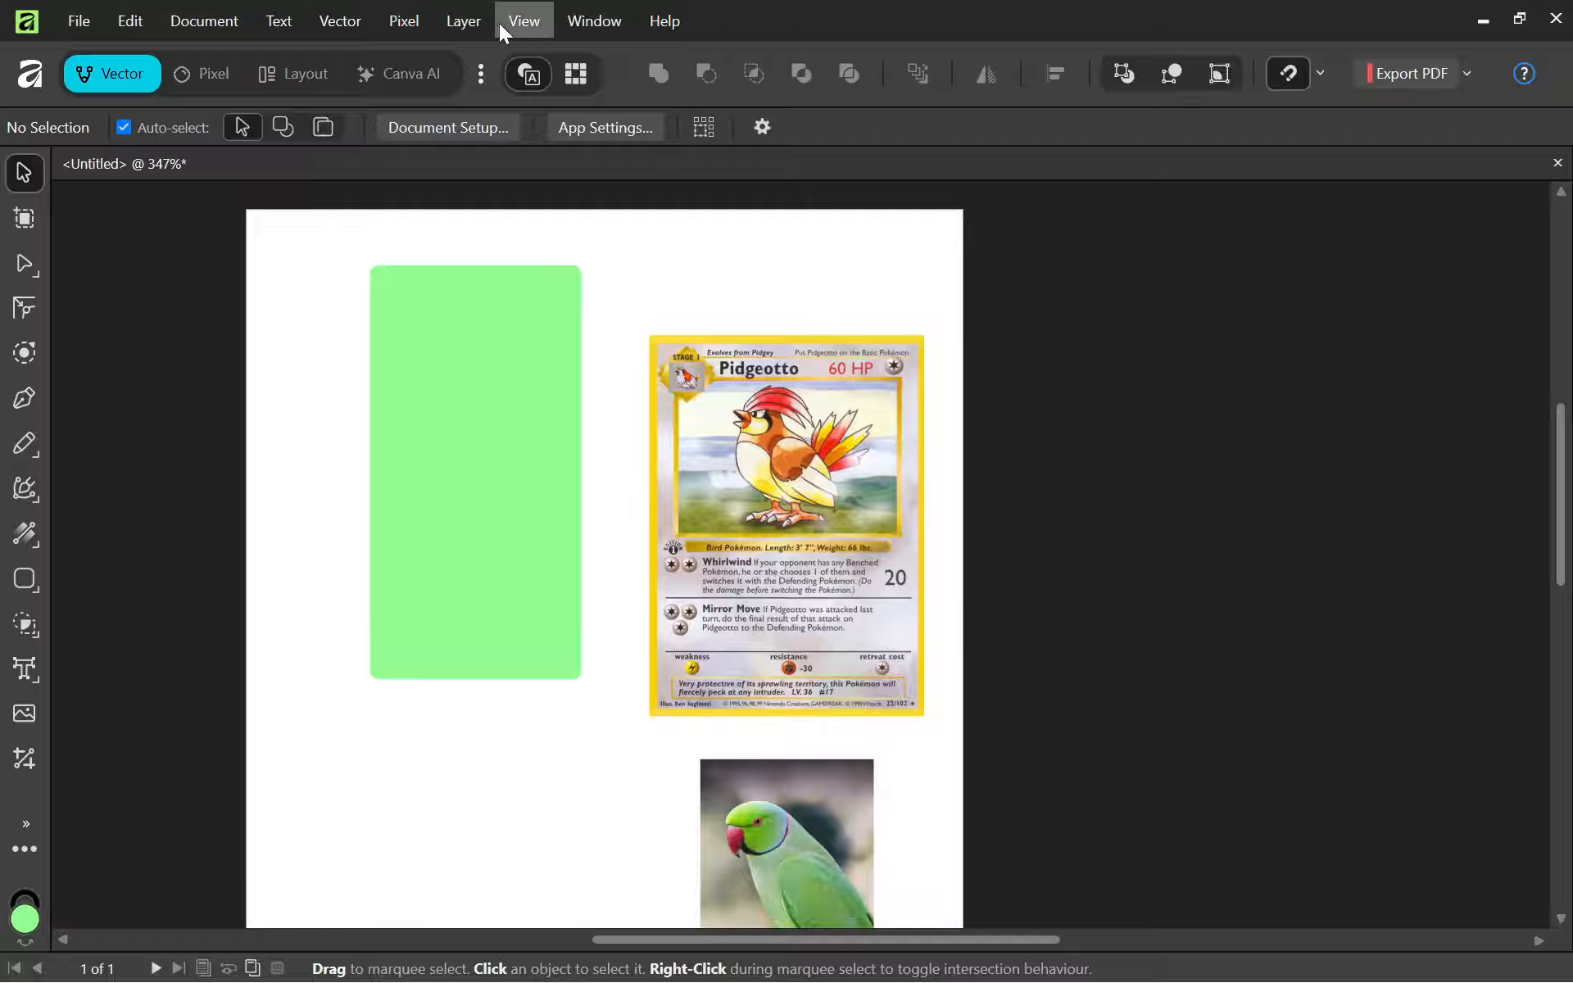
pyautogui.click(584, 24)
pyautogui.moveTo(575, 89)
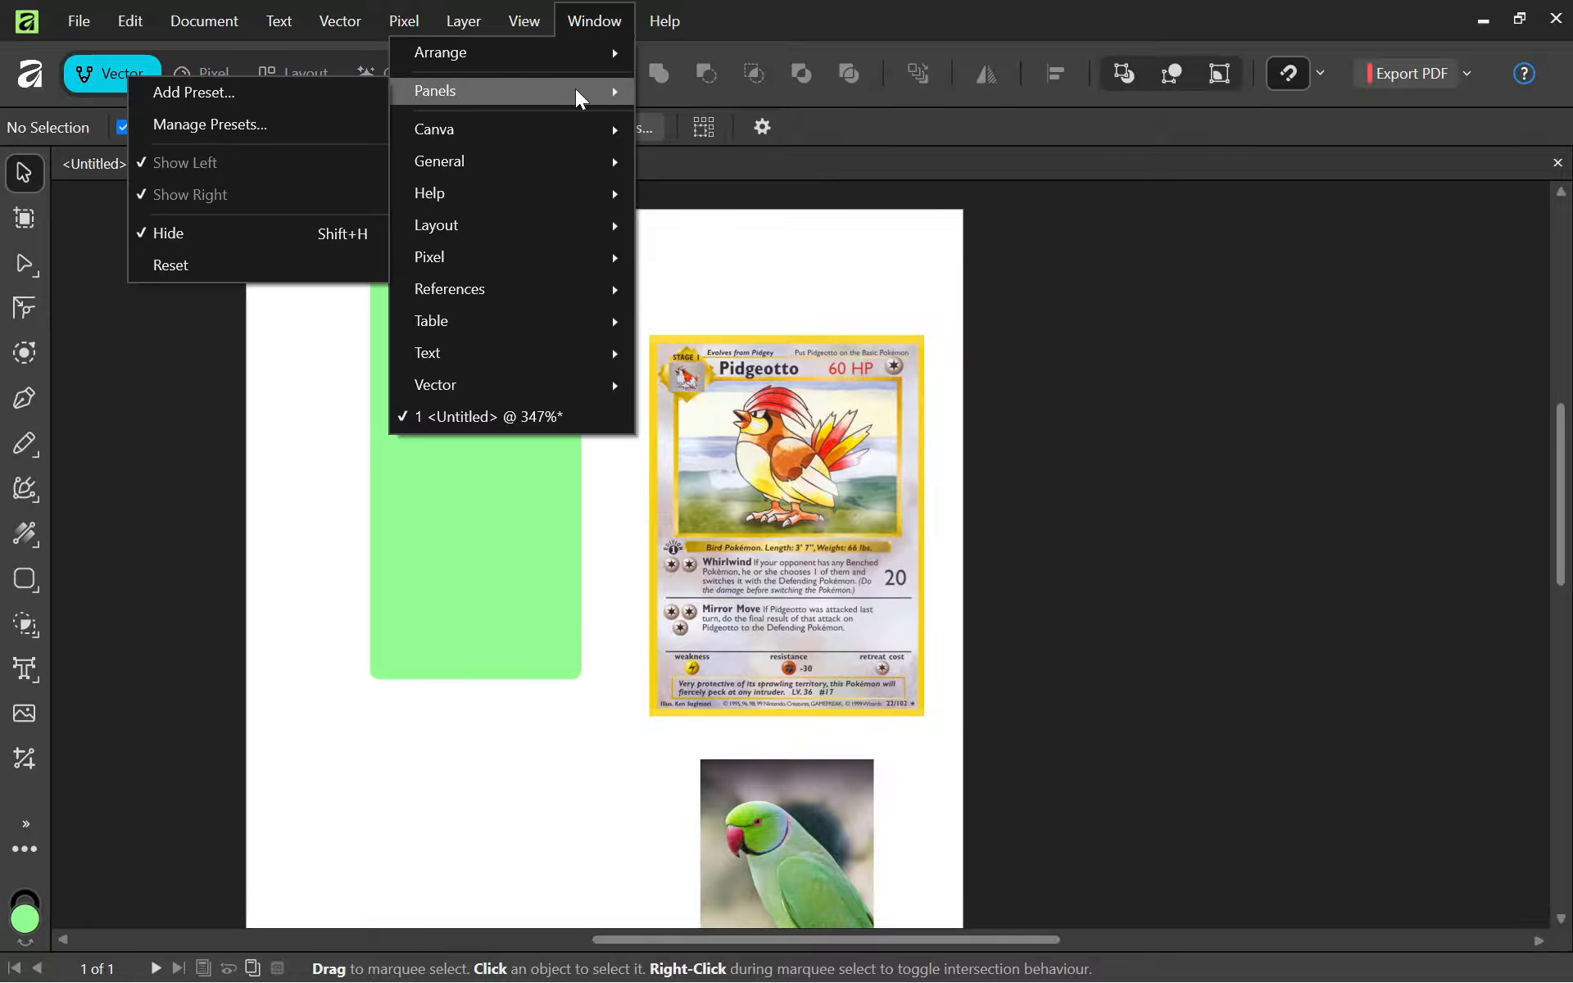
pyautogui.click(242, 246)
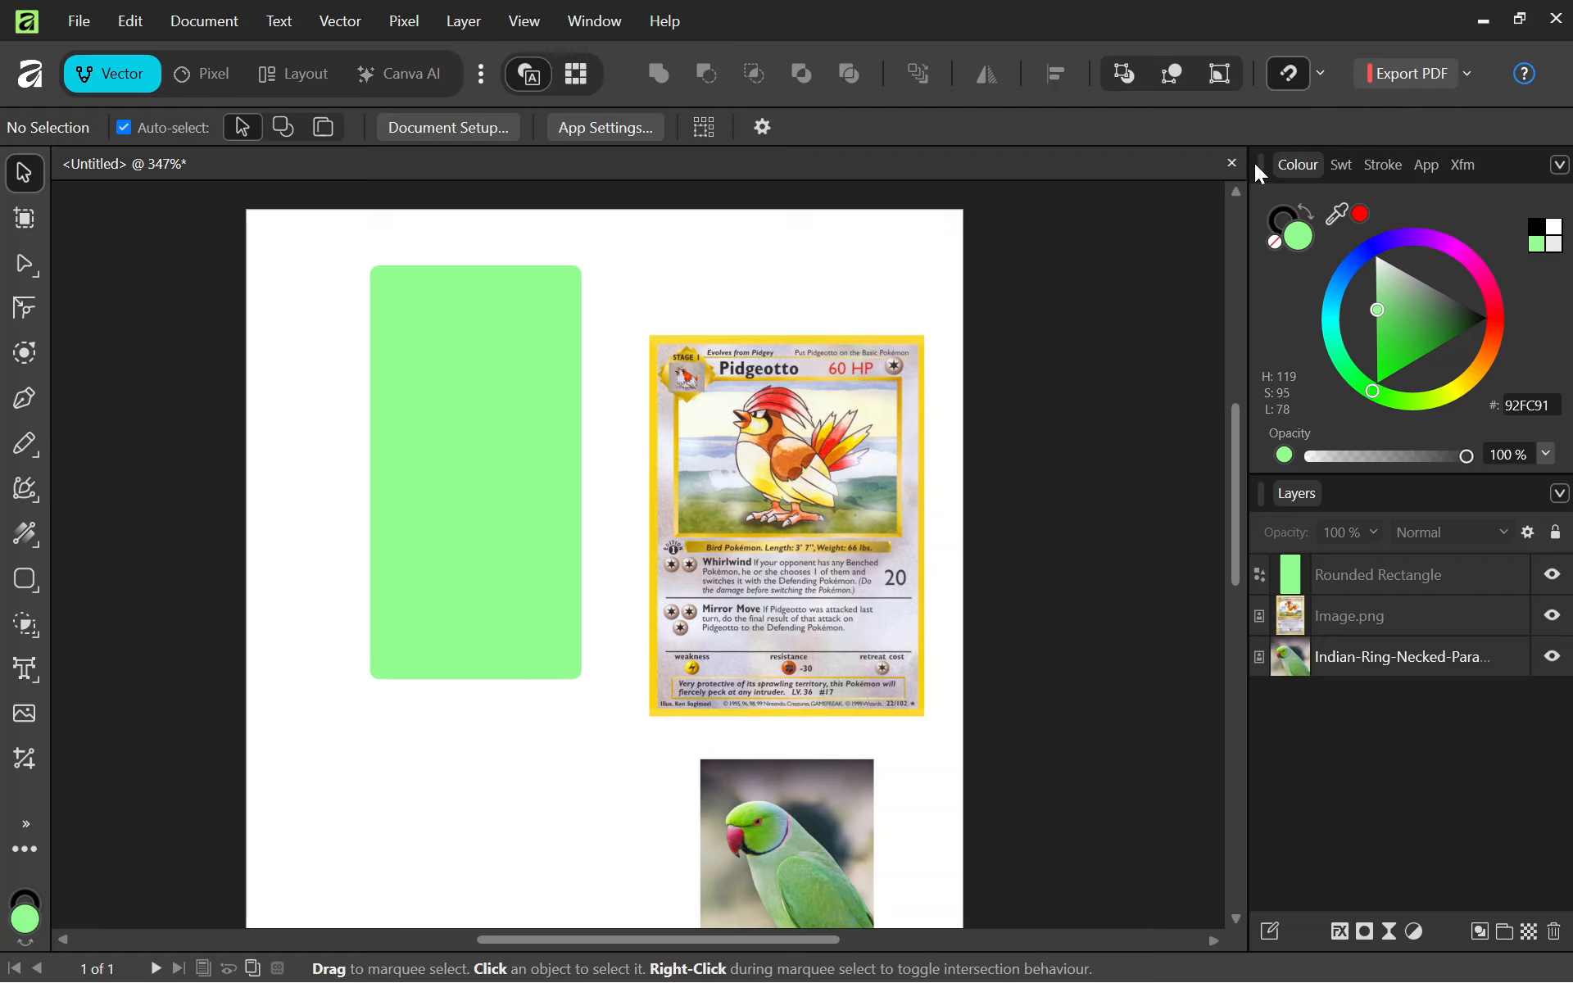
# Undock and close the Colour panel group and the Layers panel.
pyautogui.moveTo(1255, 164); pyautogui.dragTo(934, 370)
pyautogui.click(1238, 374)
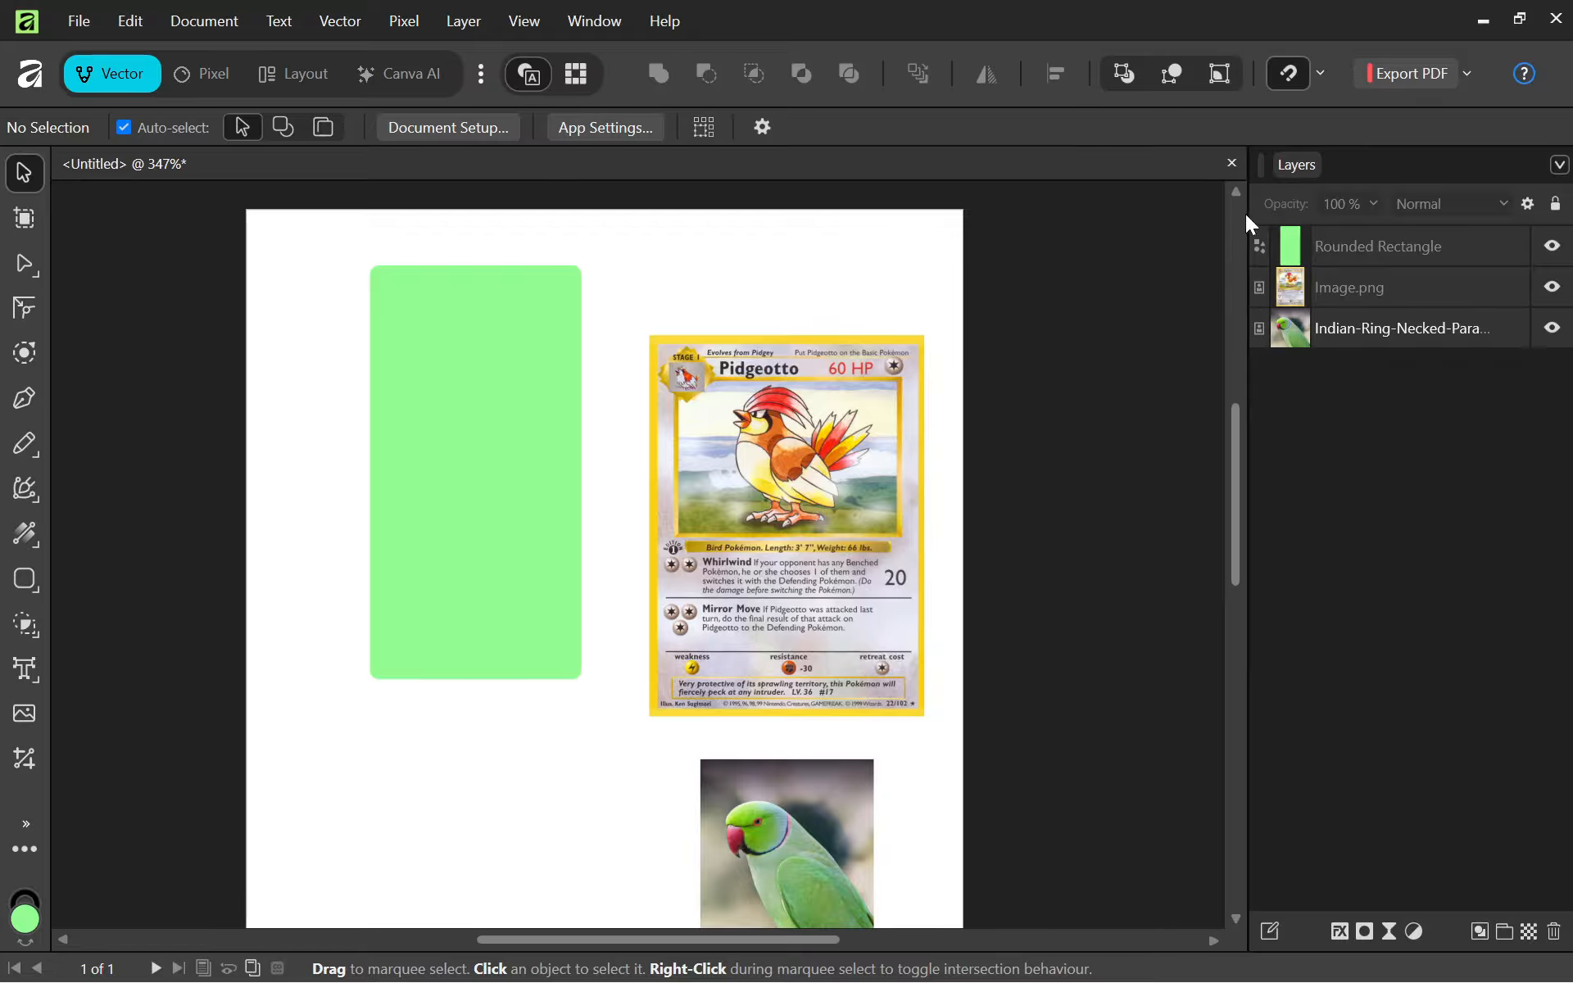
pyautogui.moveTo(1258, 170); pyautogui.dragTo(994, 344)
pyautogui.click(1276, 359)
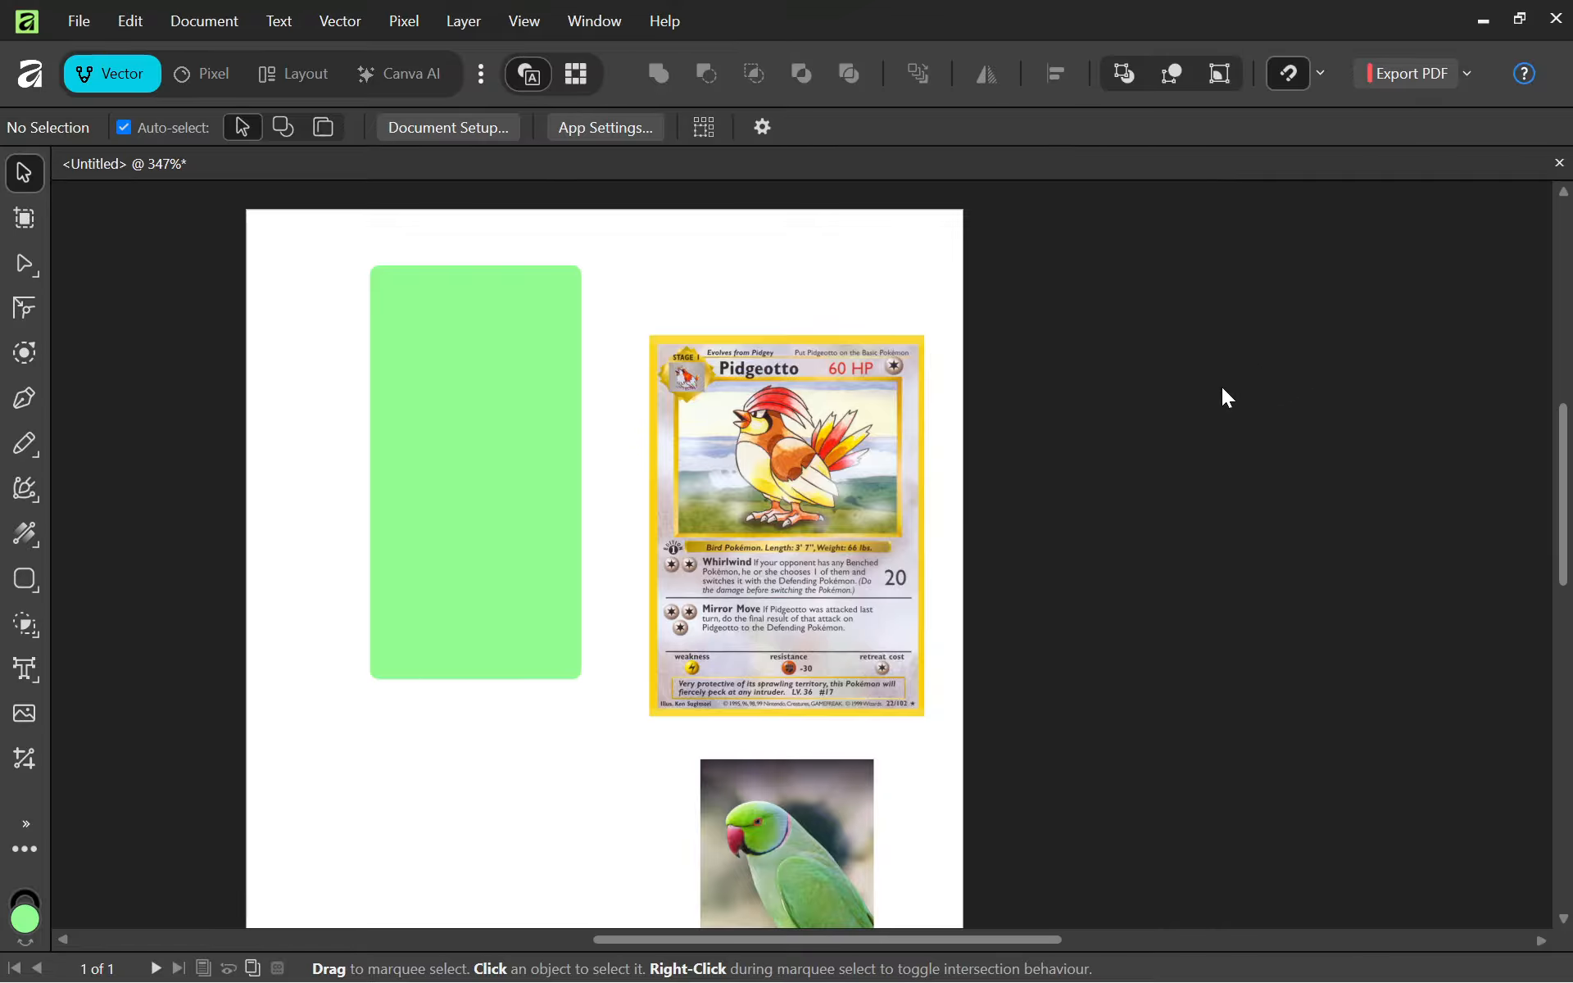
# Try to bring the closed panels back by switching the panels' Hide setting.
pyautogui.click(595, 21)
pyautogui.moveTo(551, 91)
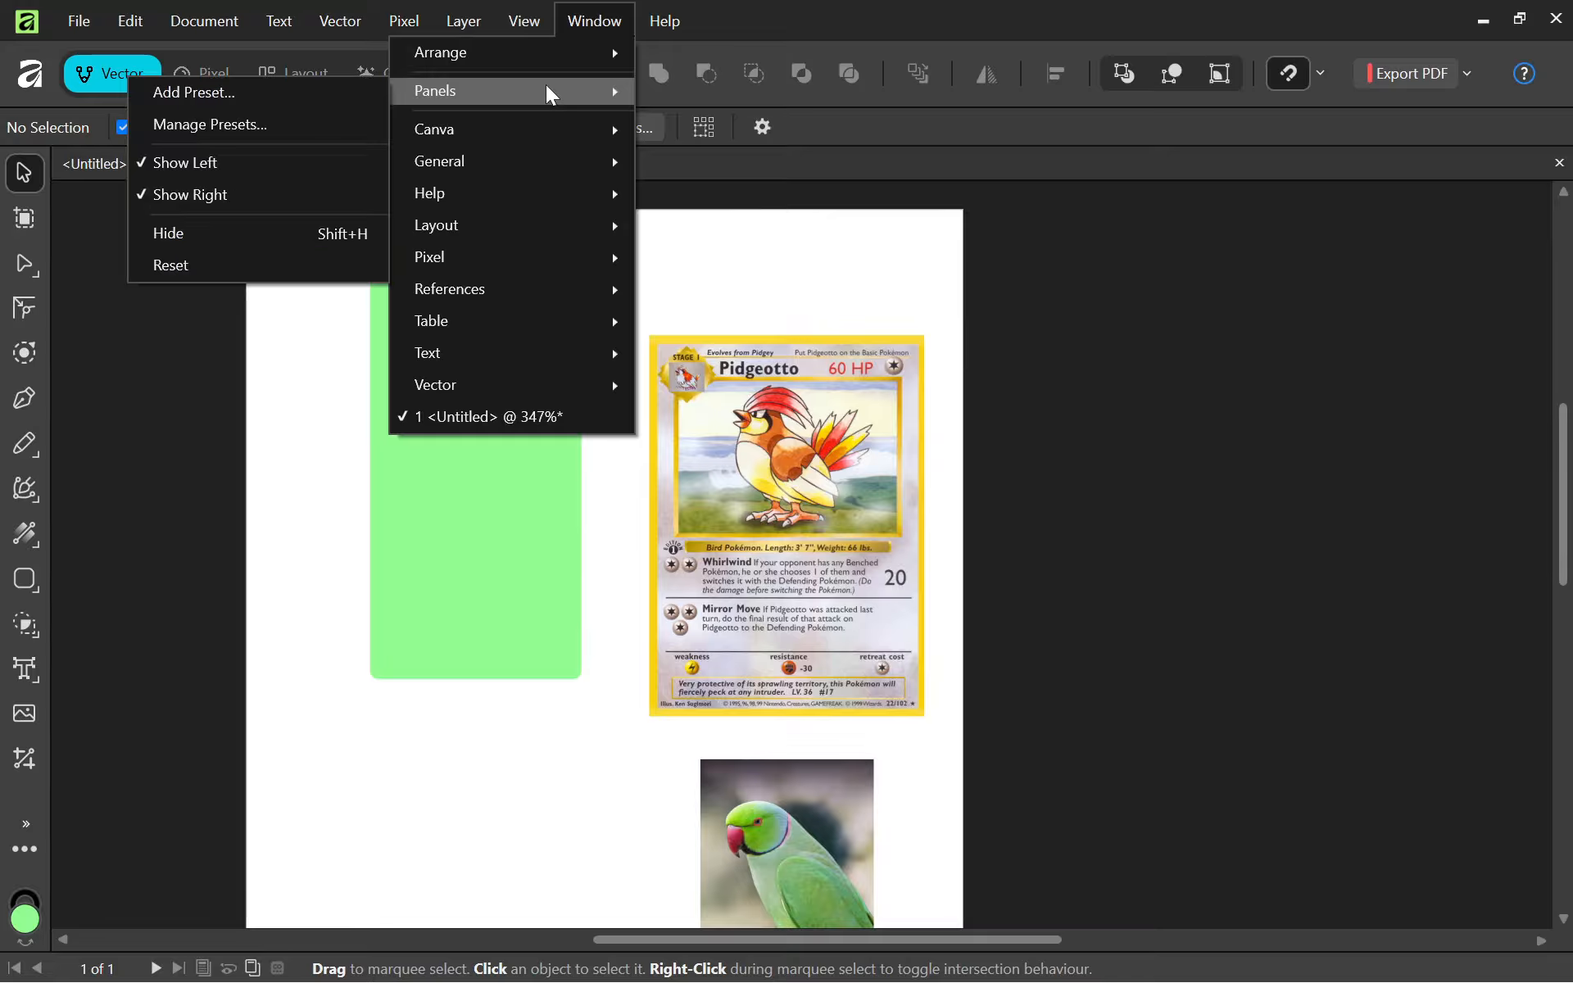
pyautogui.click(238, 235)
pyautogui.click(595, 23)
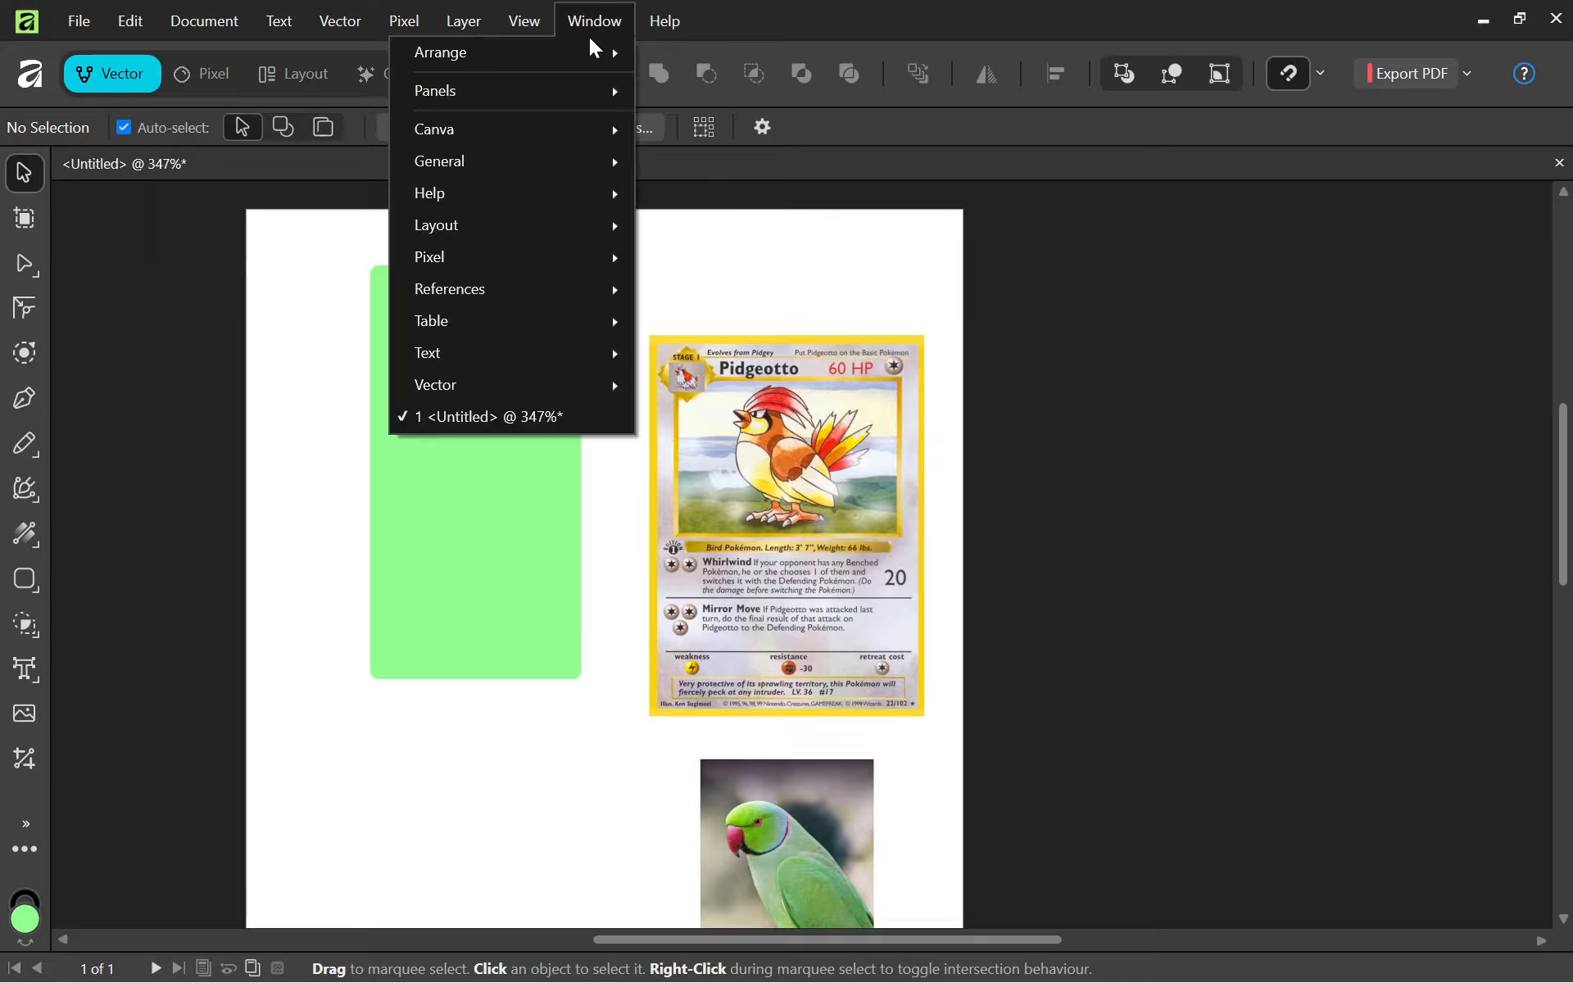
pyautogui.moveTo(537, 24)
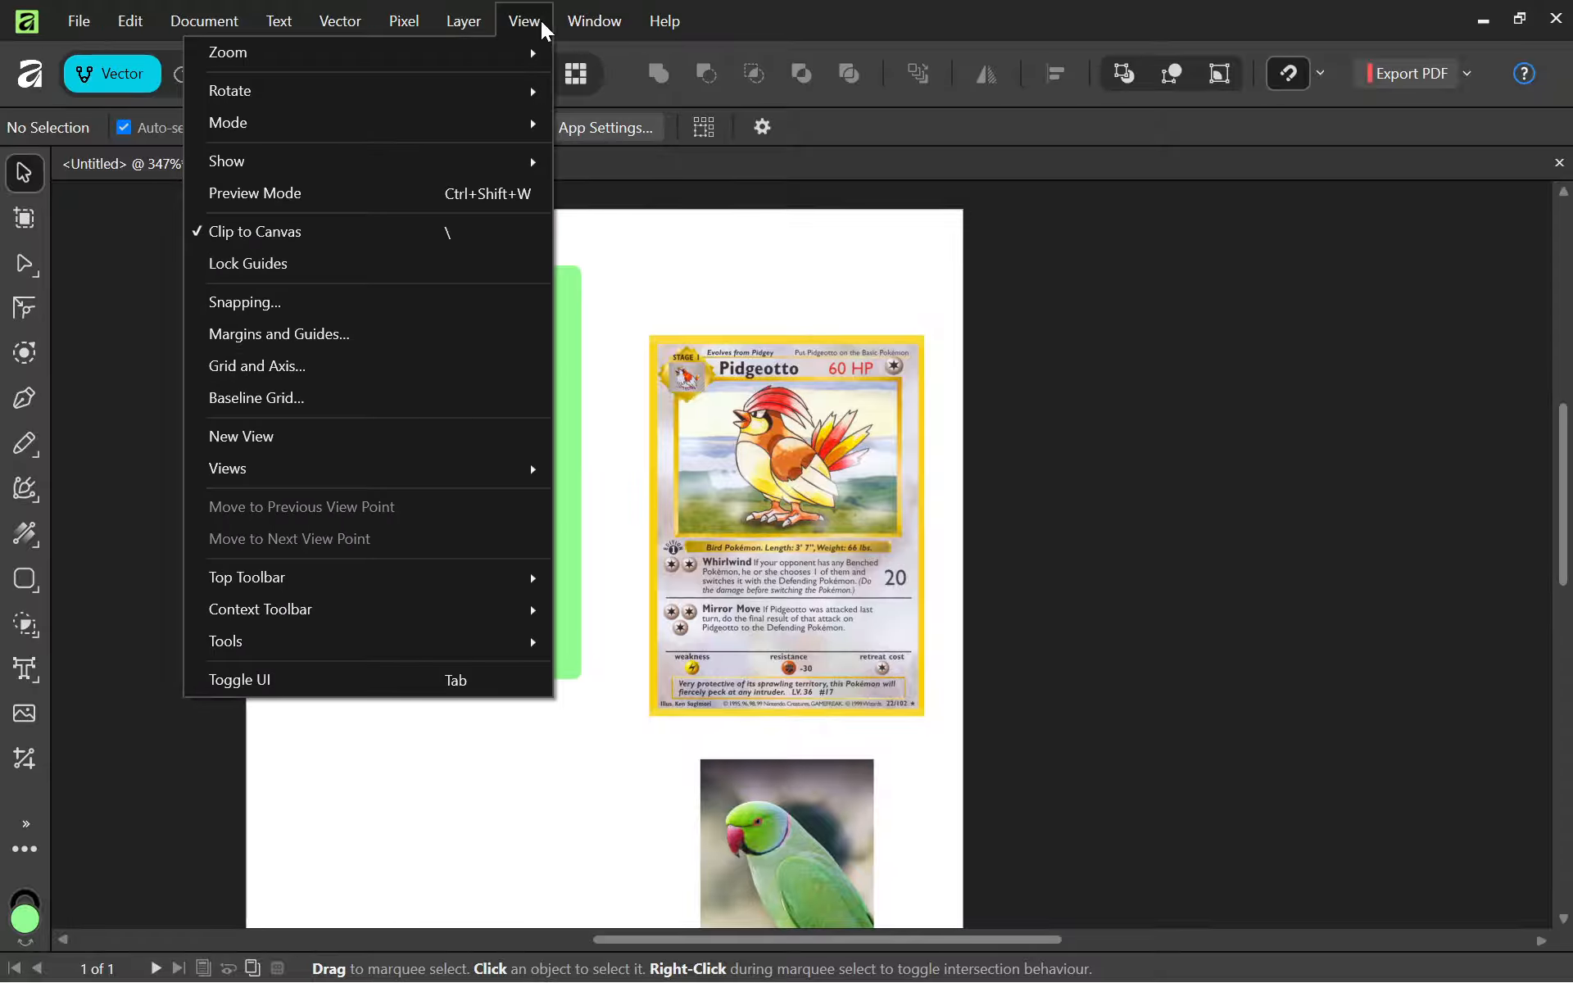
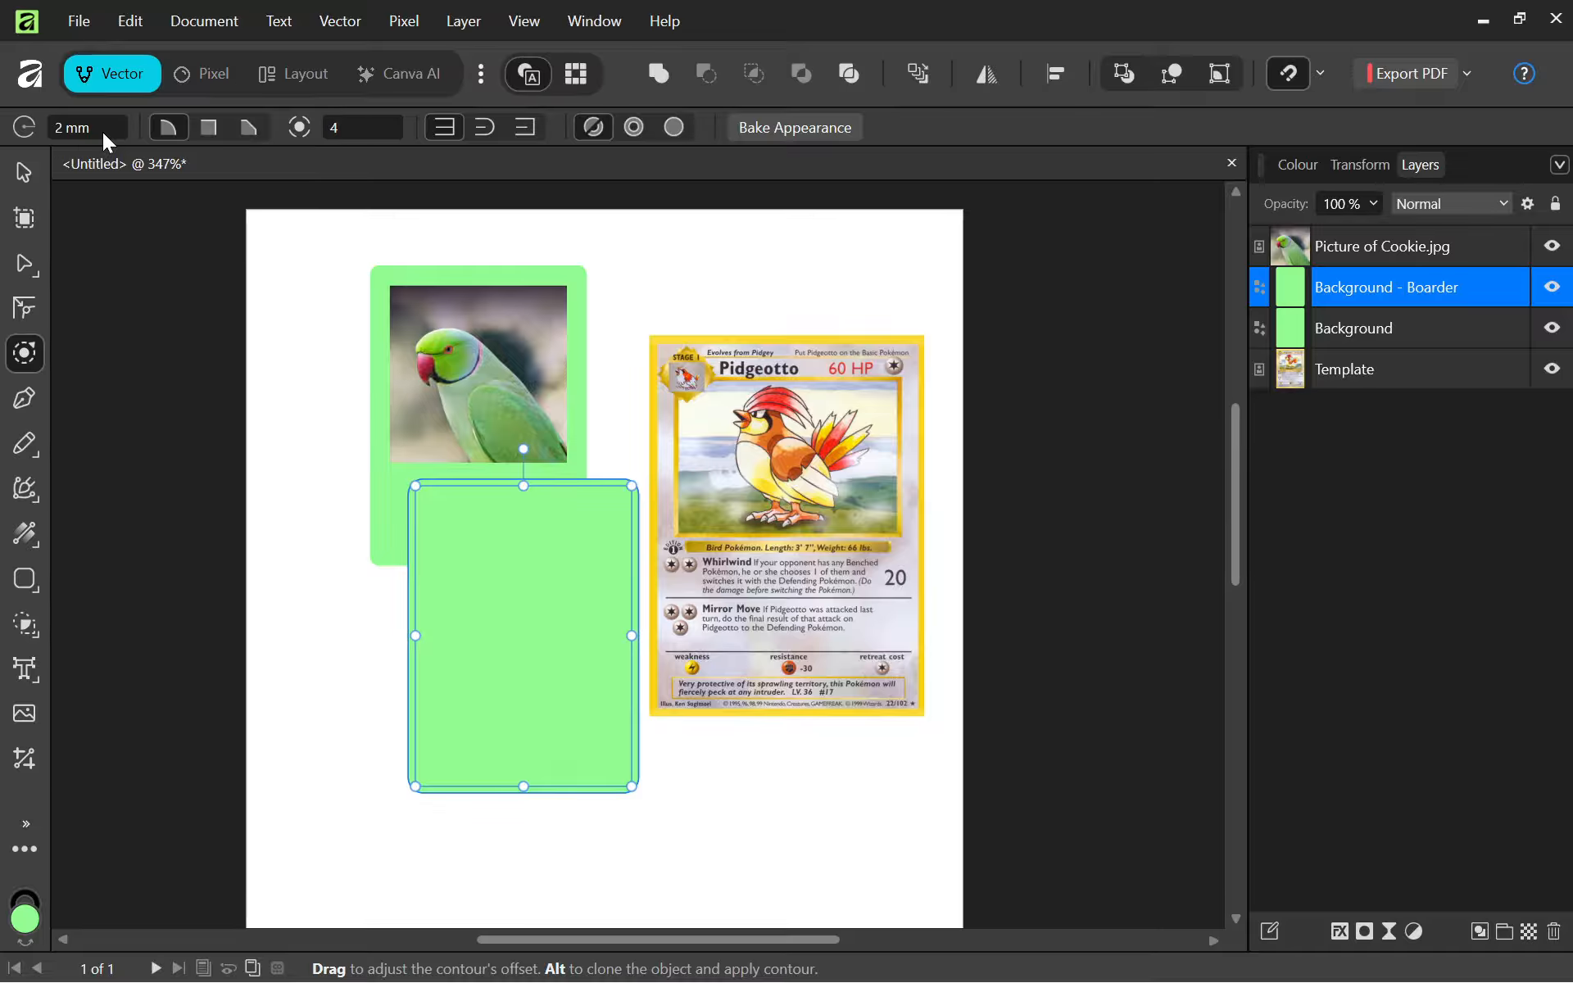
# Set the contour offset of the Background - Boarder rectangle to -2 mm.
pyautogui.scroll(-3, 653, 734)
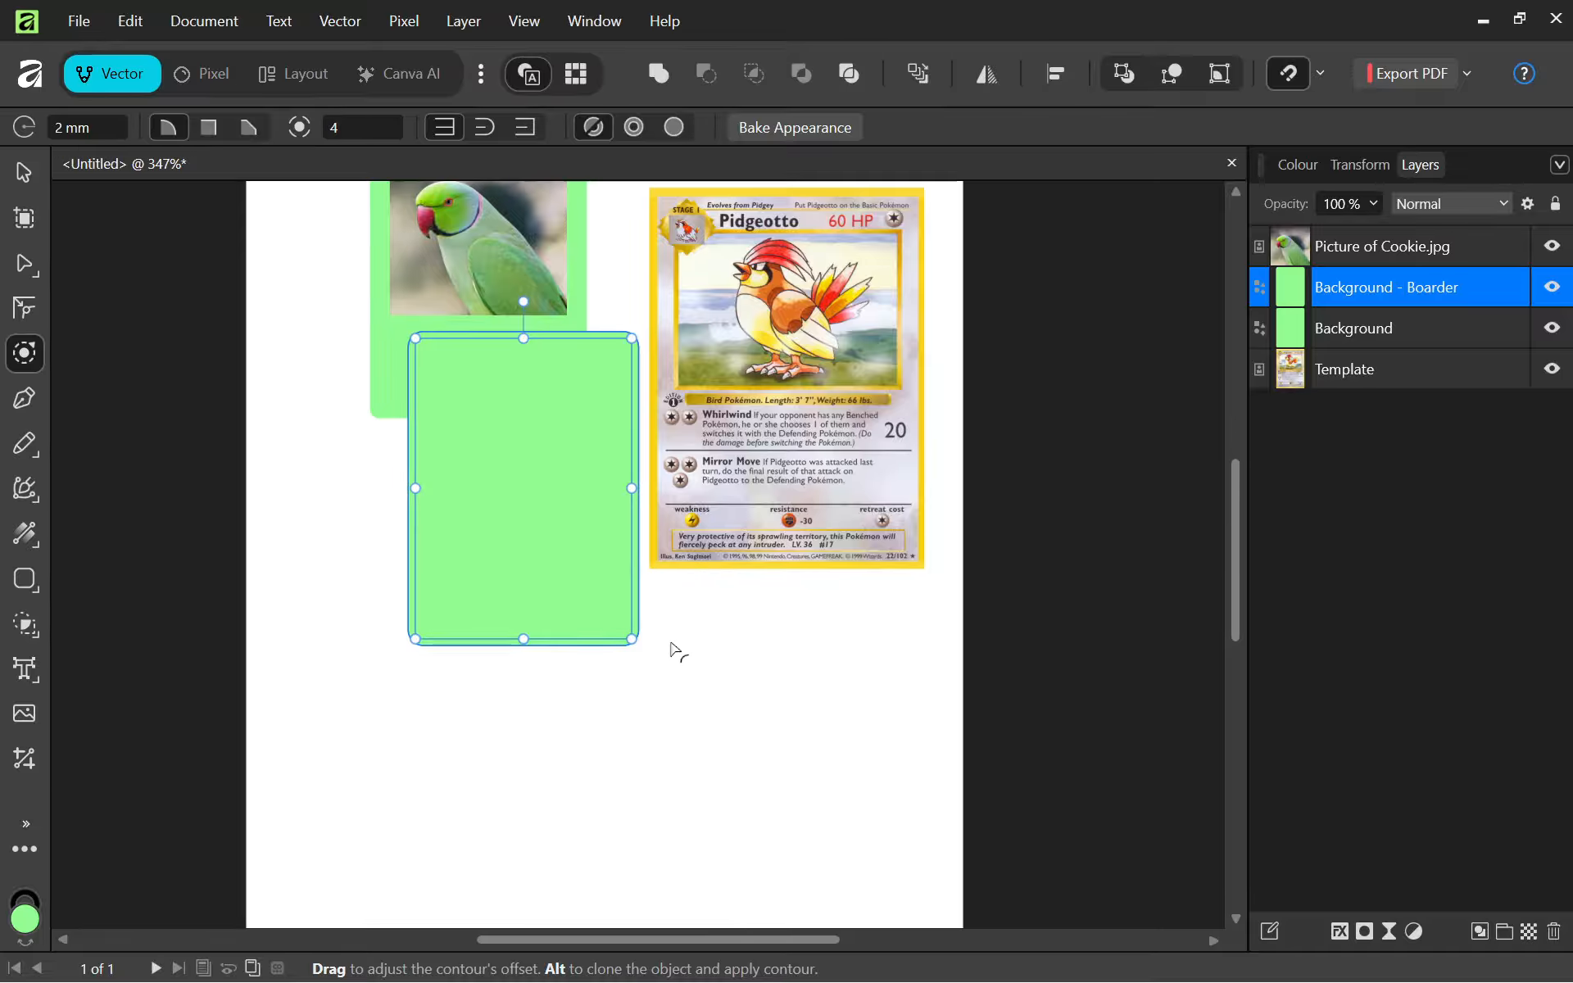
pyautogui.scroll(3, 632, 667)
pyautogui.scroll(3, 637, 631)
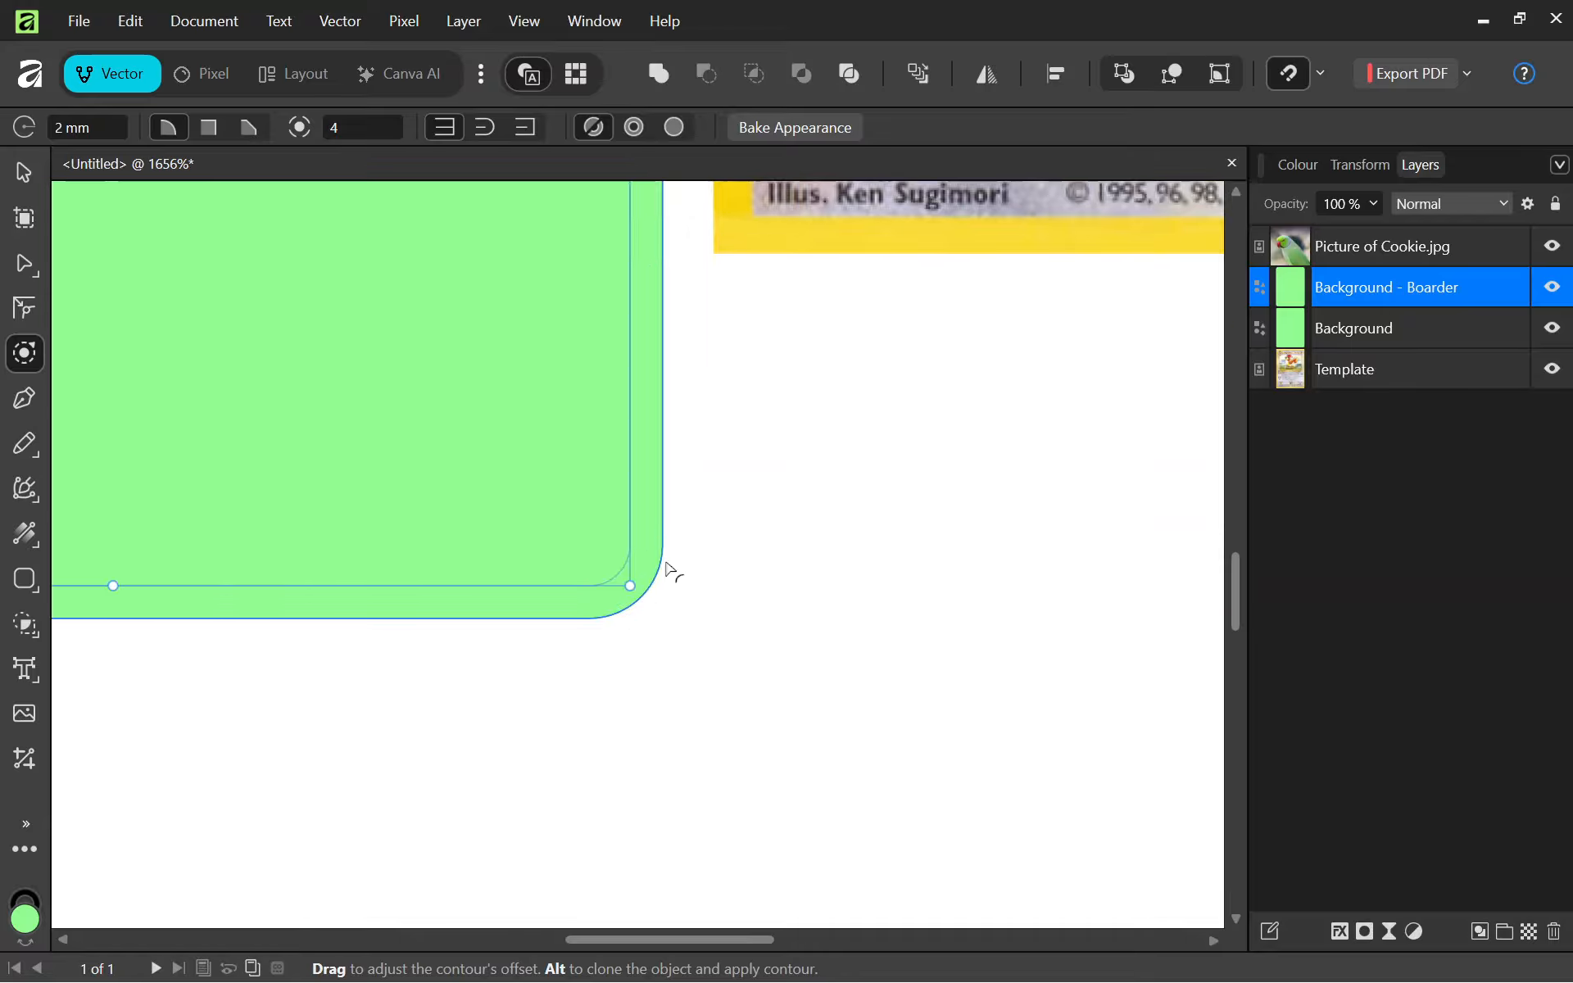
pyautogui.scroll(-3, 611, 727)
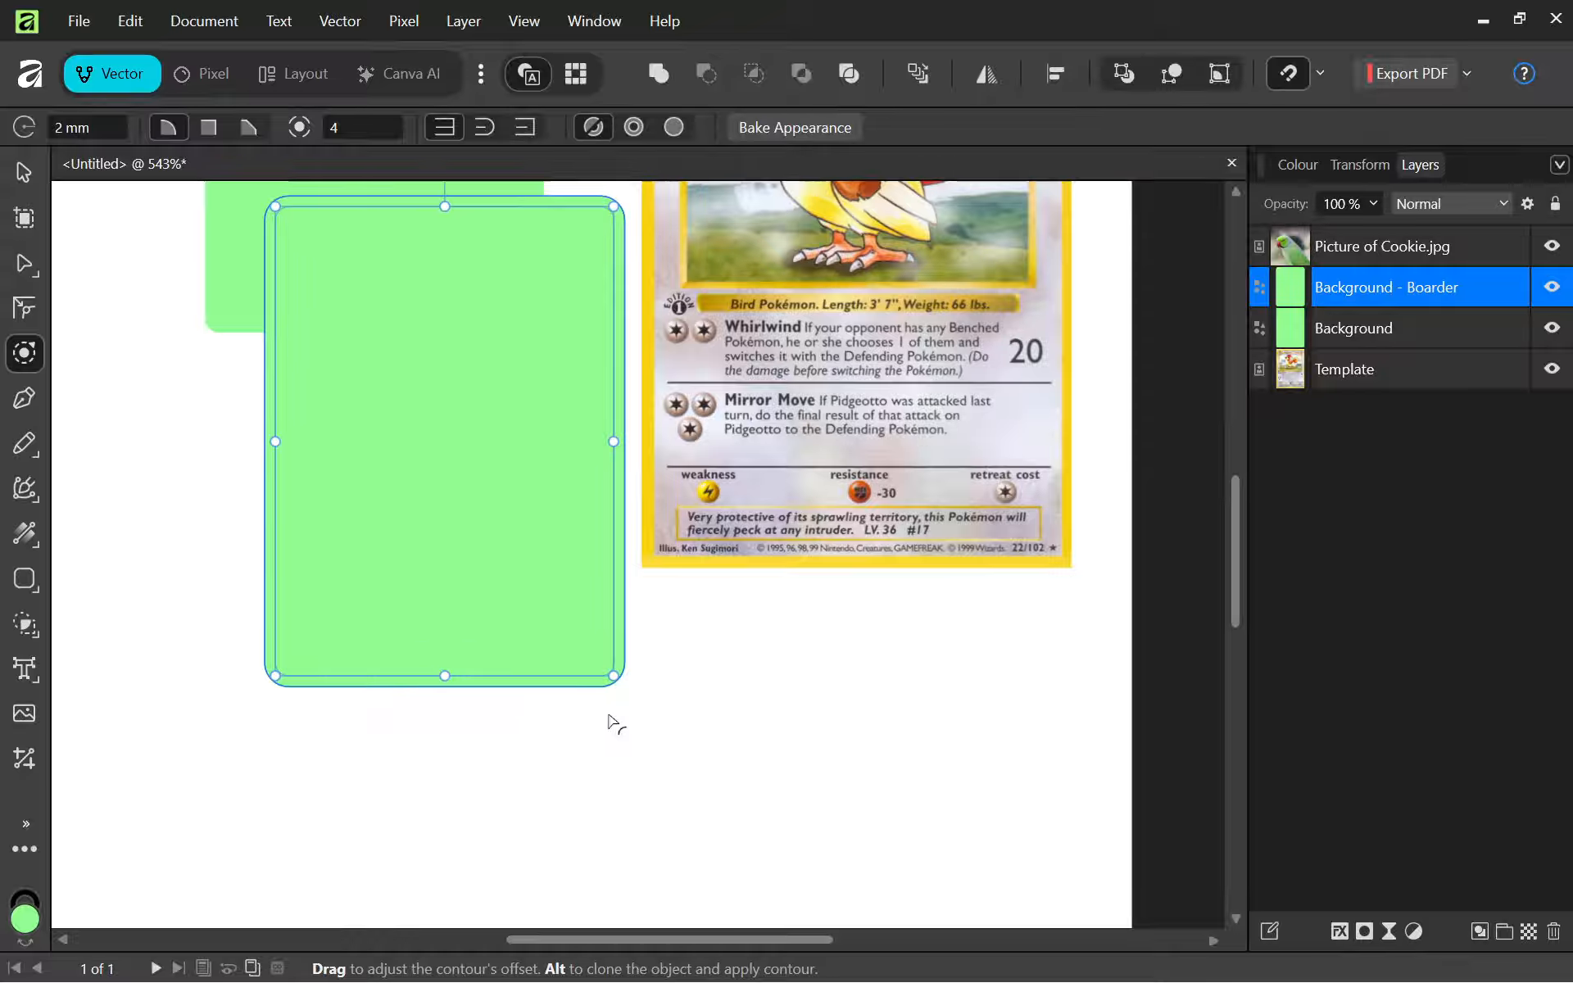
pyautogui.scroll(-1, 612, 725)
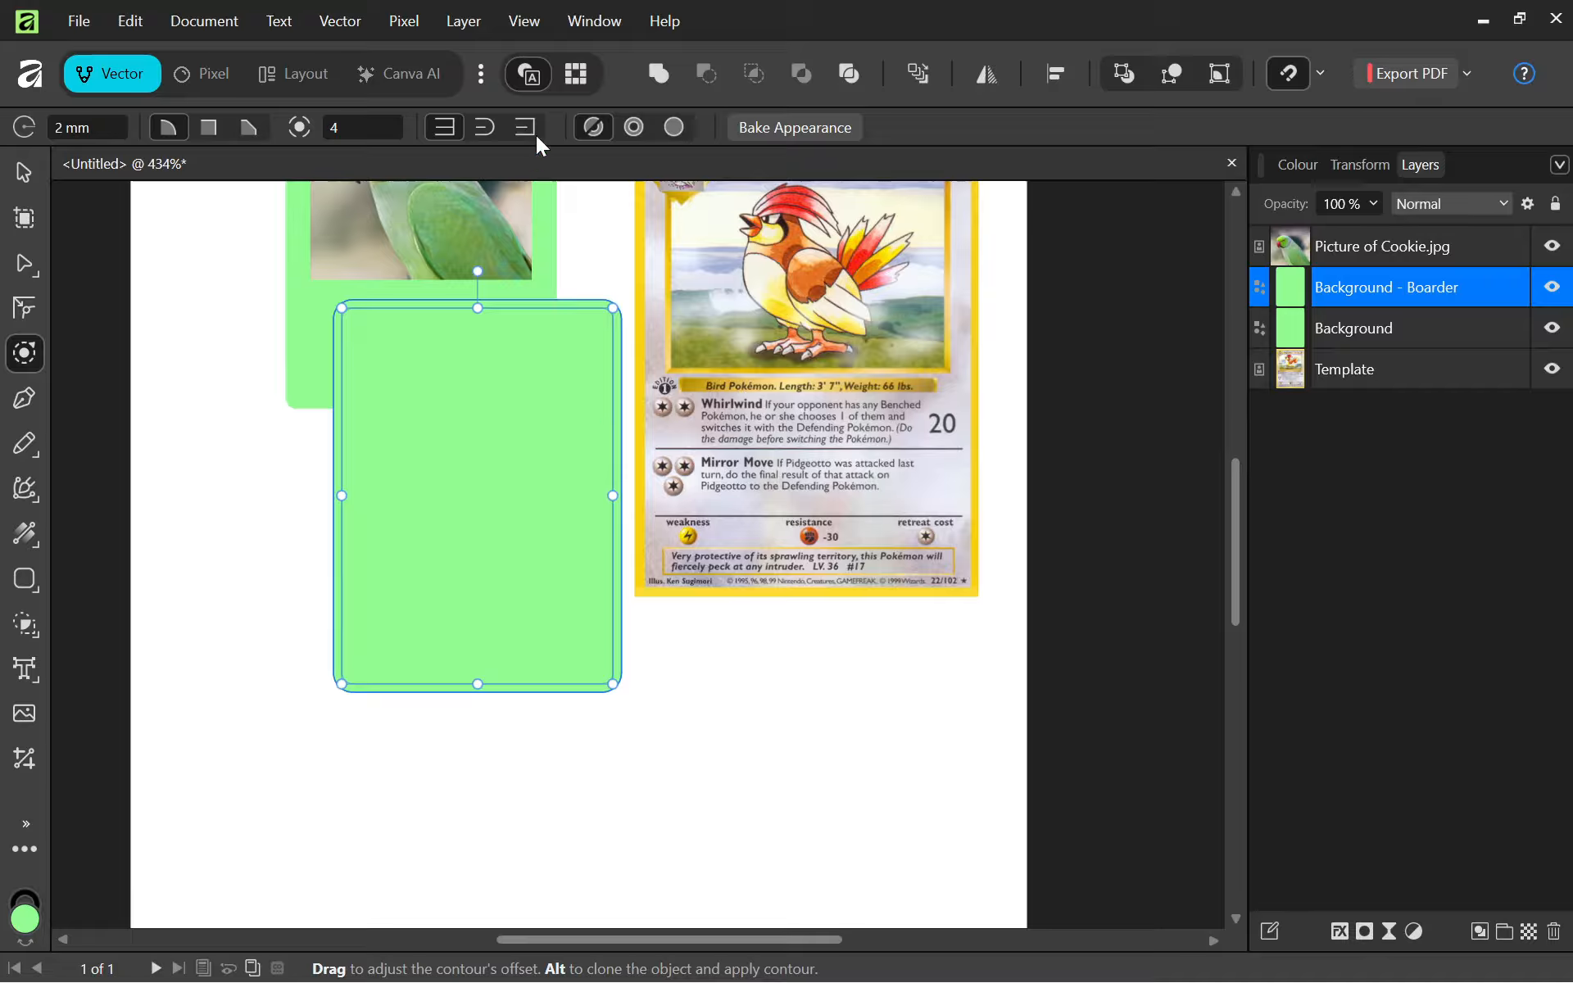
pyautogui.click(55, 129)
pyautogui.click(55, 128)
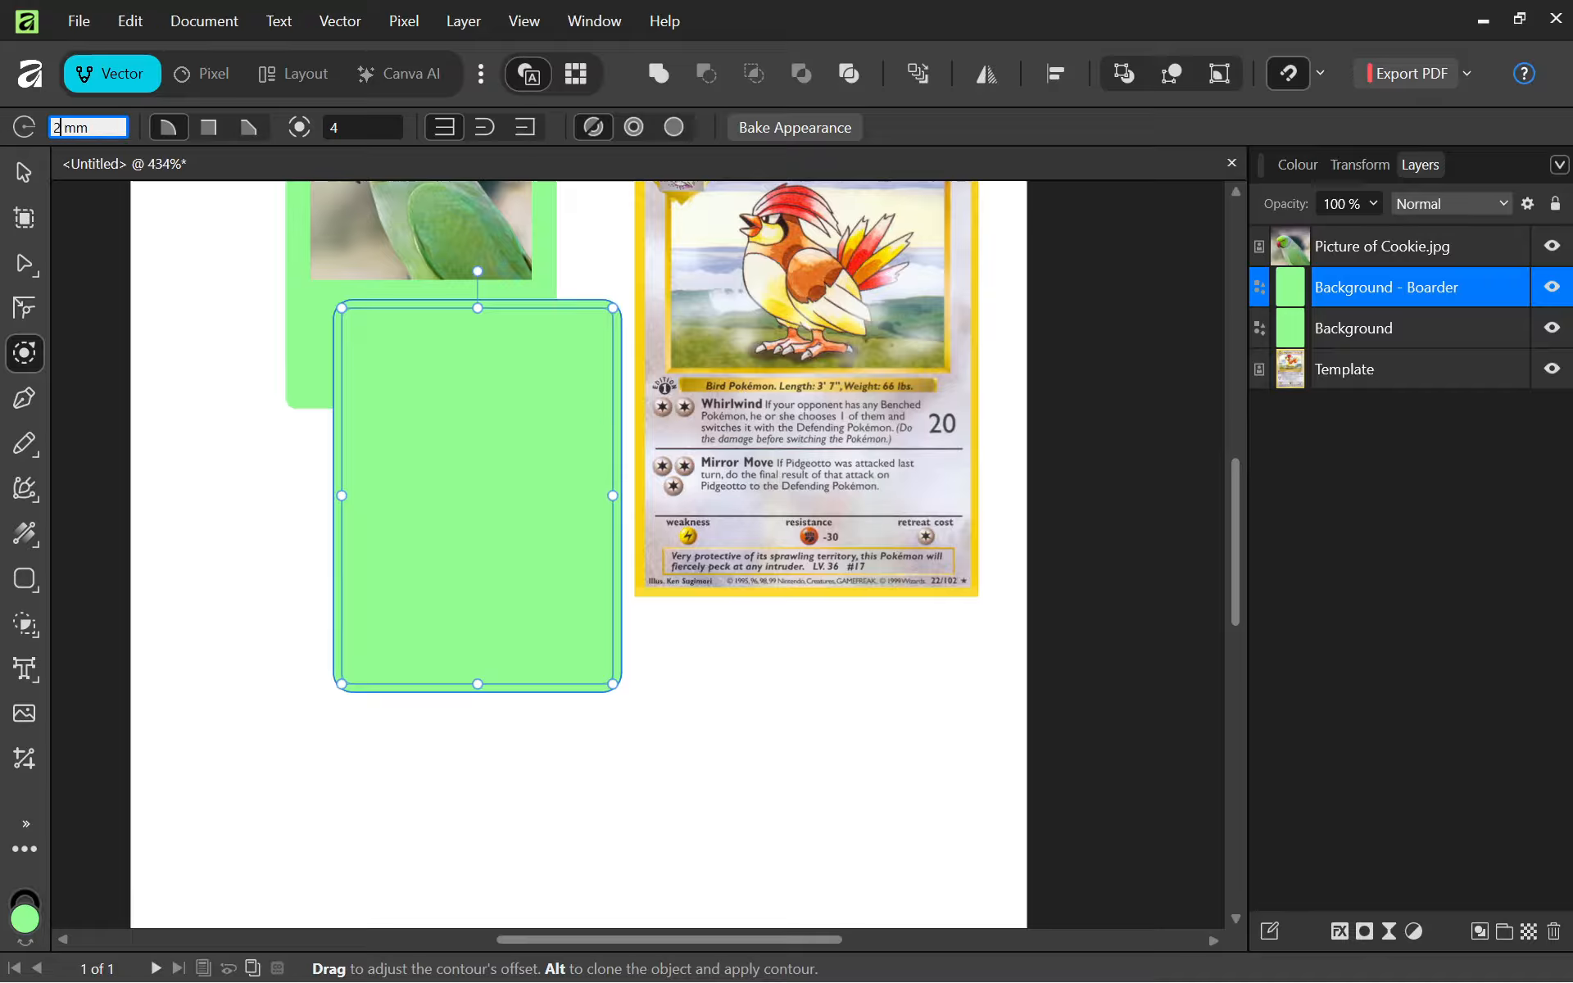
pyautogui.write('-')
pyautogui.press('Return')
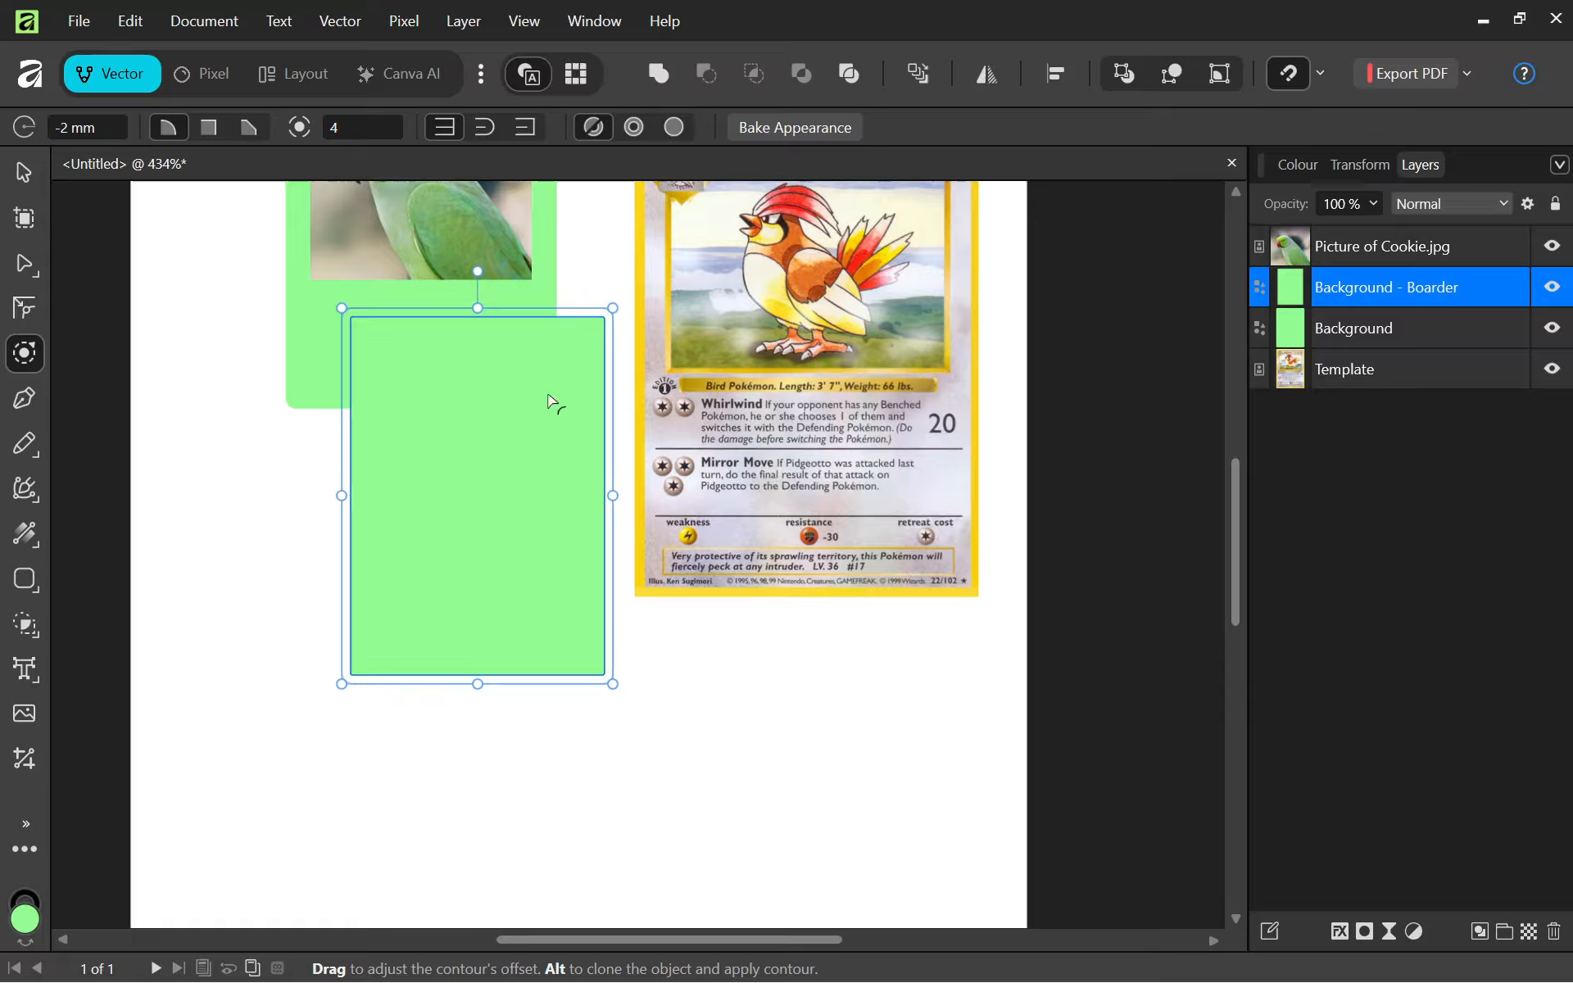
# Compare the contour fill options on the inset rectangle, including the hollow border ring, and leave it as a solid inset shape.
pyautogui.click(635, 128)
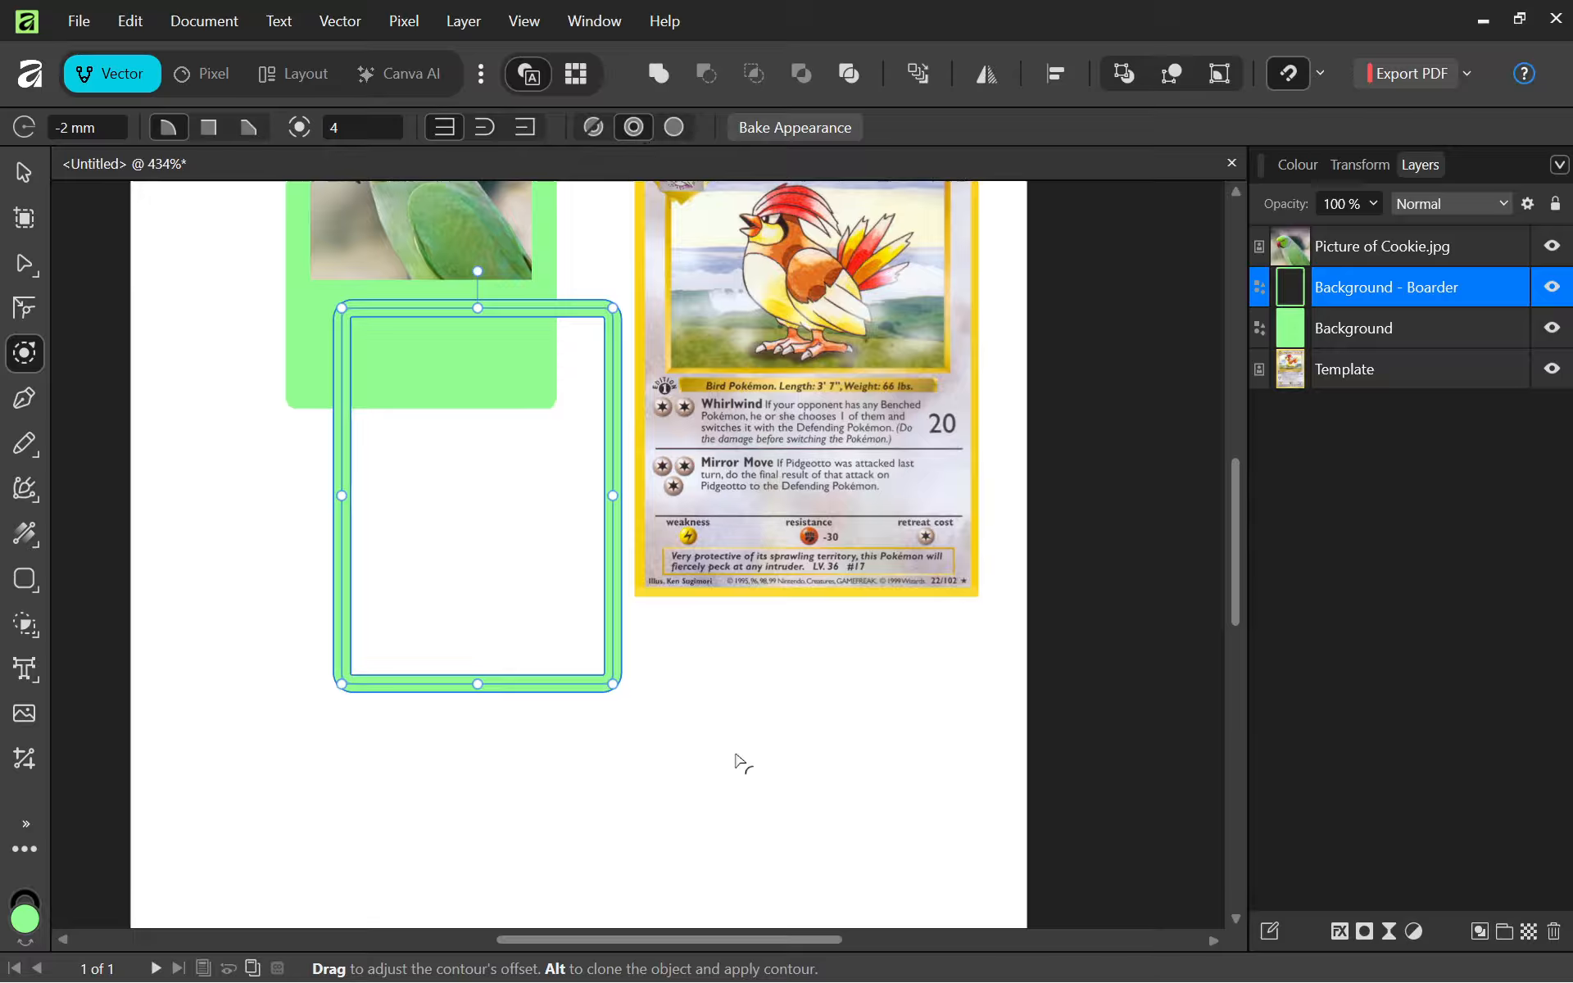
pyautogui.click(676, 129)
pyautogui.click(634, 129)
pyautogui.click(600, 125)
pyautogui.click(621, 126)
pyautogui.click(682, 124)
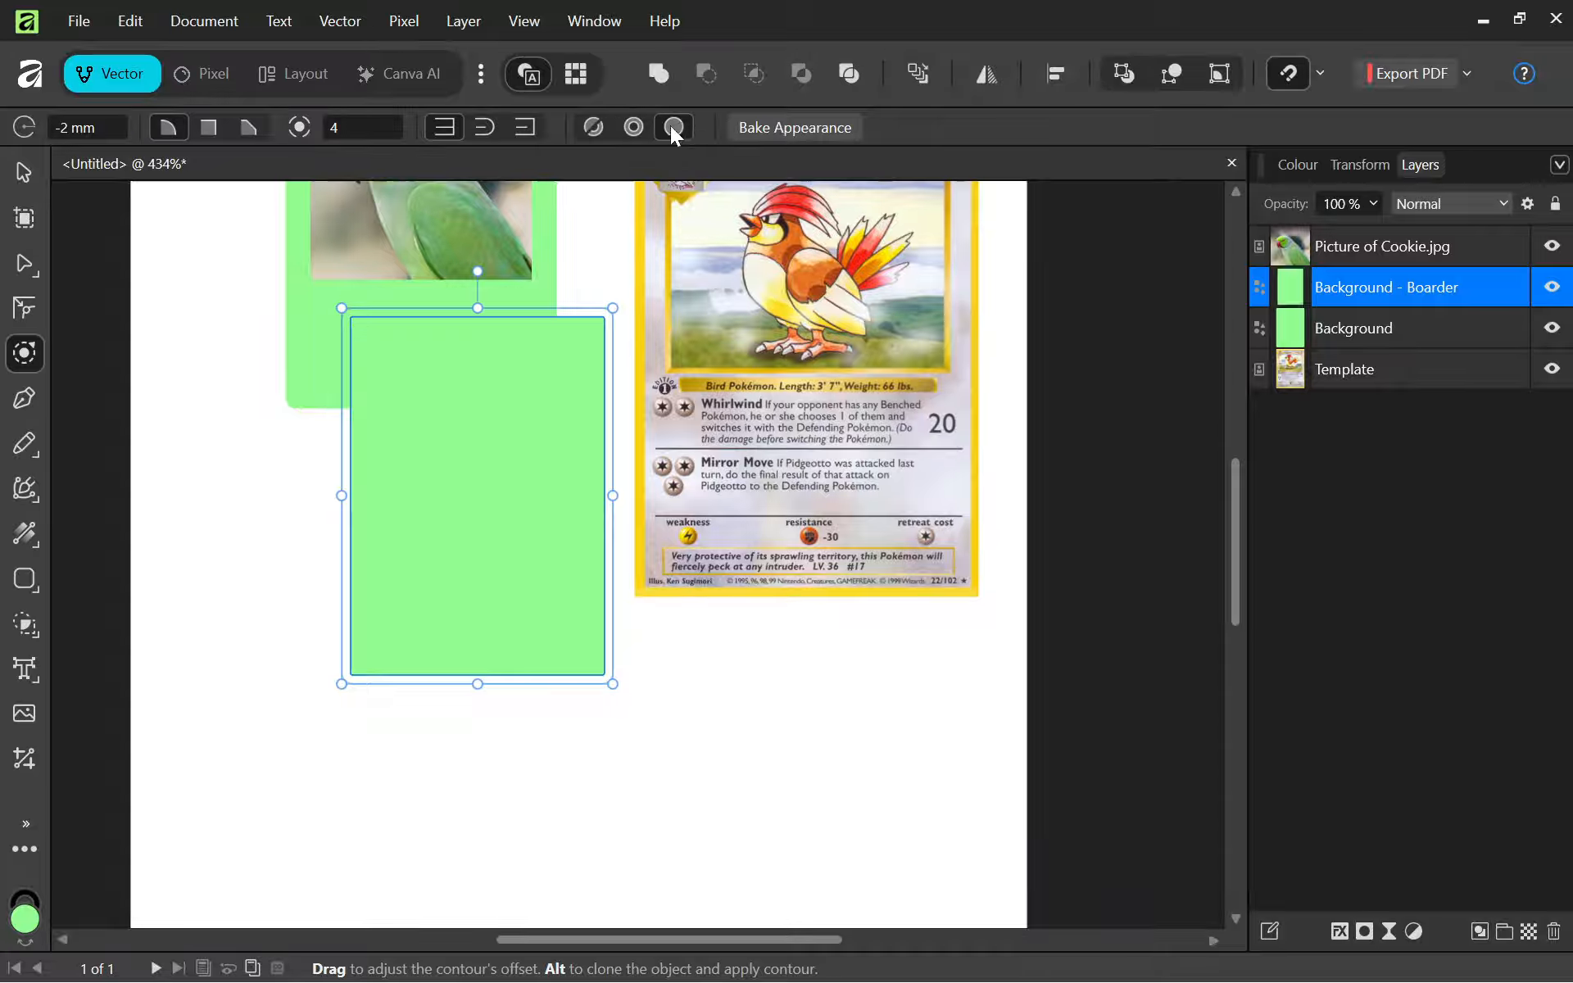
pyautogui.click(616, 848)
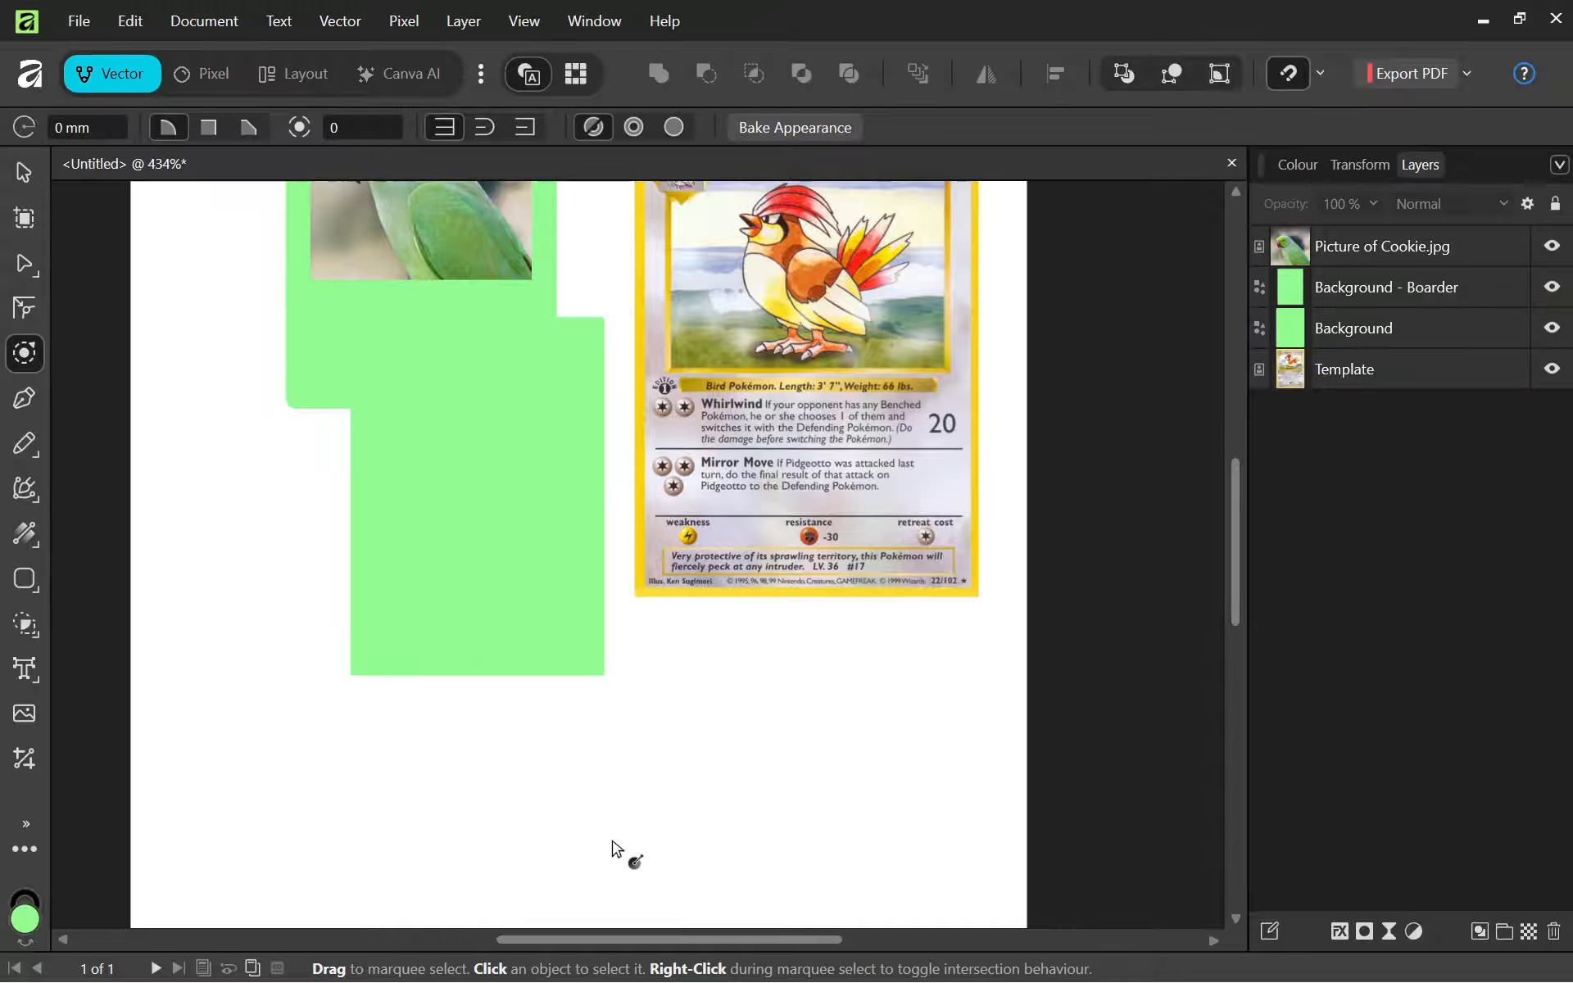
# Rename the Background - Boarder layer as Background.
pyautogui.click(1409, 331)
pyautogui.click(1389, 297)
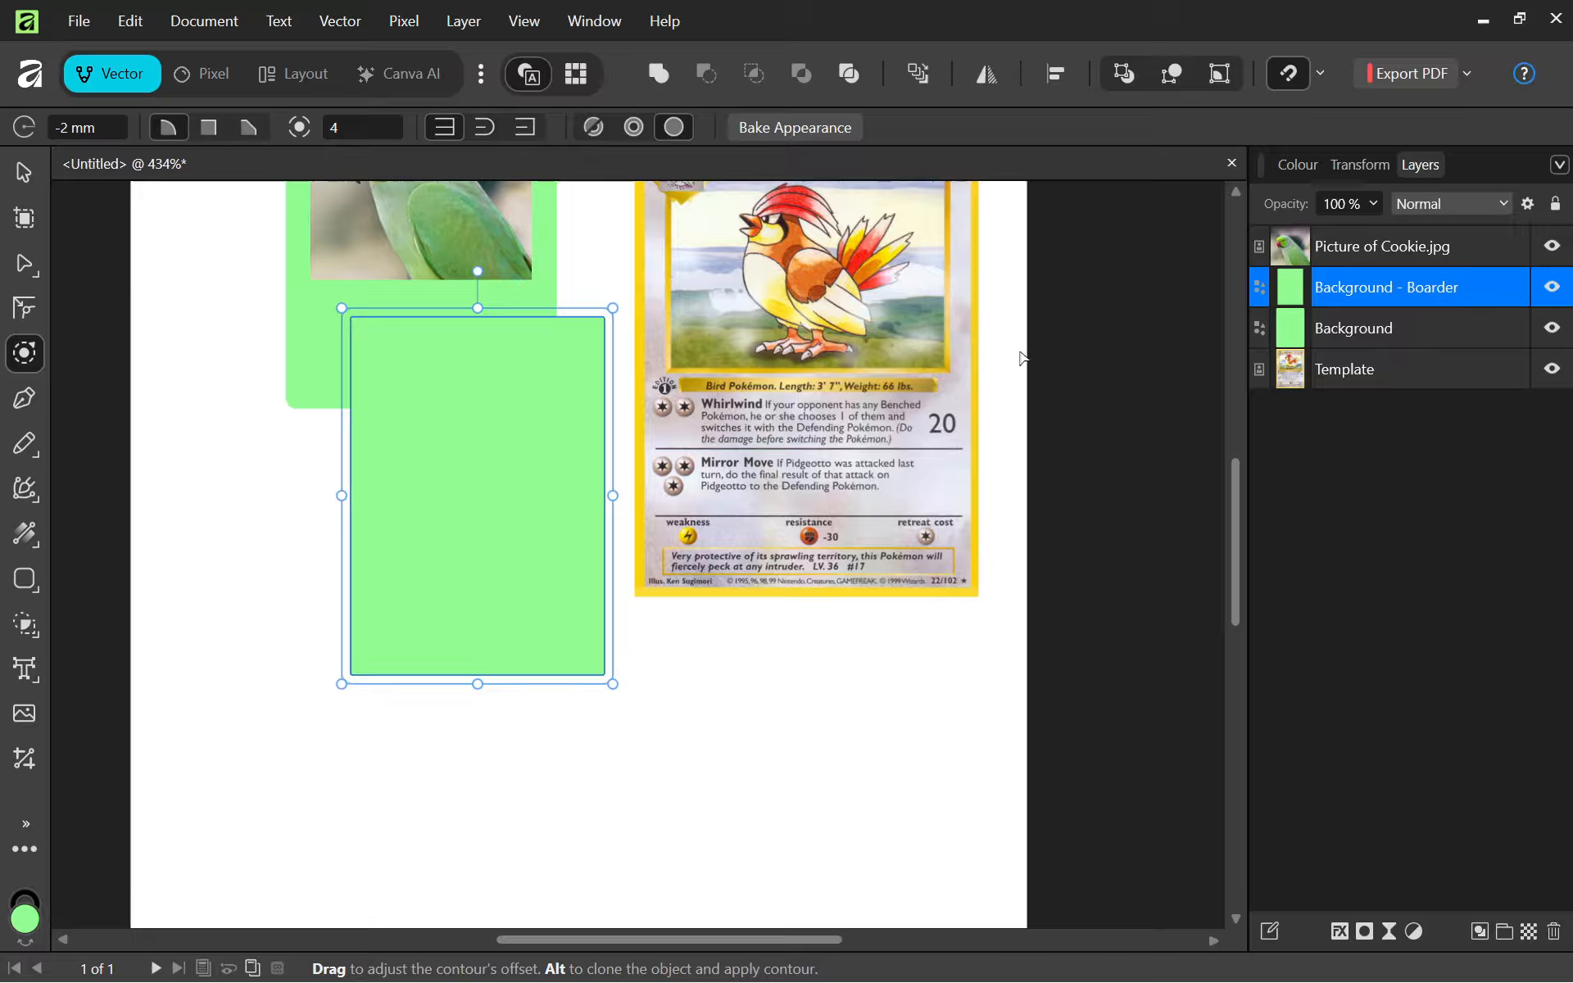
pyautogui.doubleClick(1463, 295)
pyautogui.click(1463, 295)
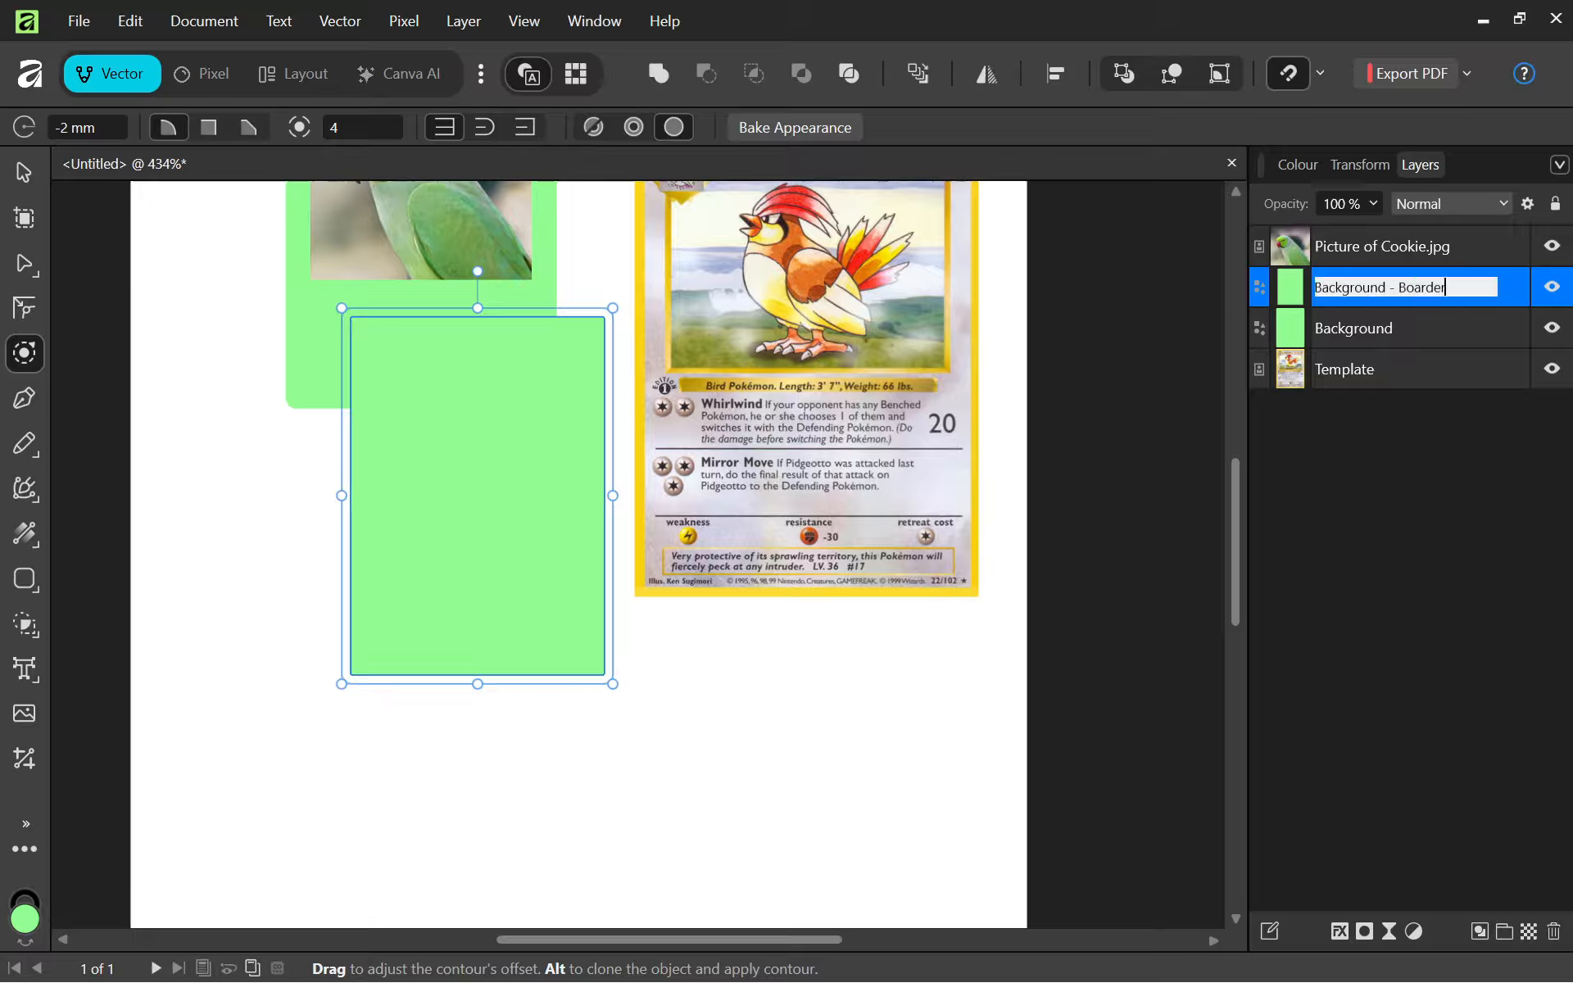
pyautogui.press('BackSpace')
pyautogui.press('BackSpace')
pyautogui.press('BackSpace')
pyautogui.press('BackSpace')
pyautogui.press('BackSpace')
pyautogui.press('BackSpace')
pyautogui.press('BackSpace')
pyautogui.press('BackSpace')
pyautogui.press('BackSpace')
pyautogui.press('BackSpace')
pyautogui.write('\\')
pyautogui.press('BackSpace')
pyautogui.press('Return')
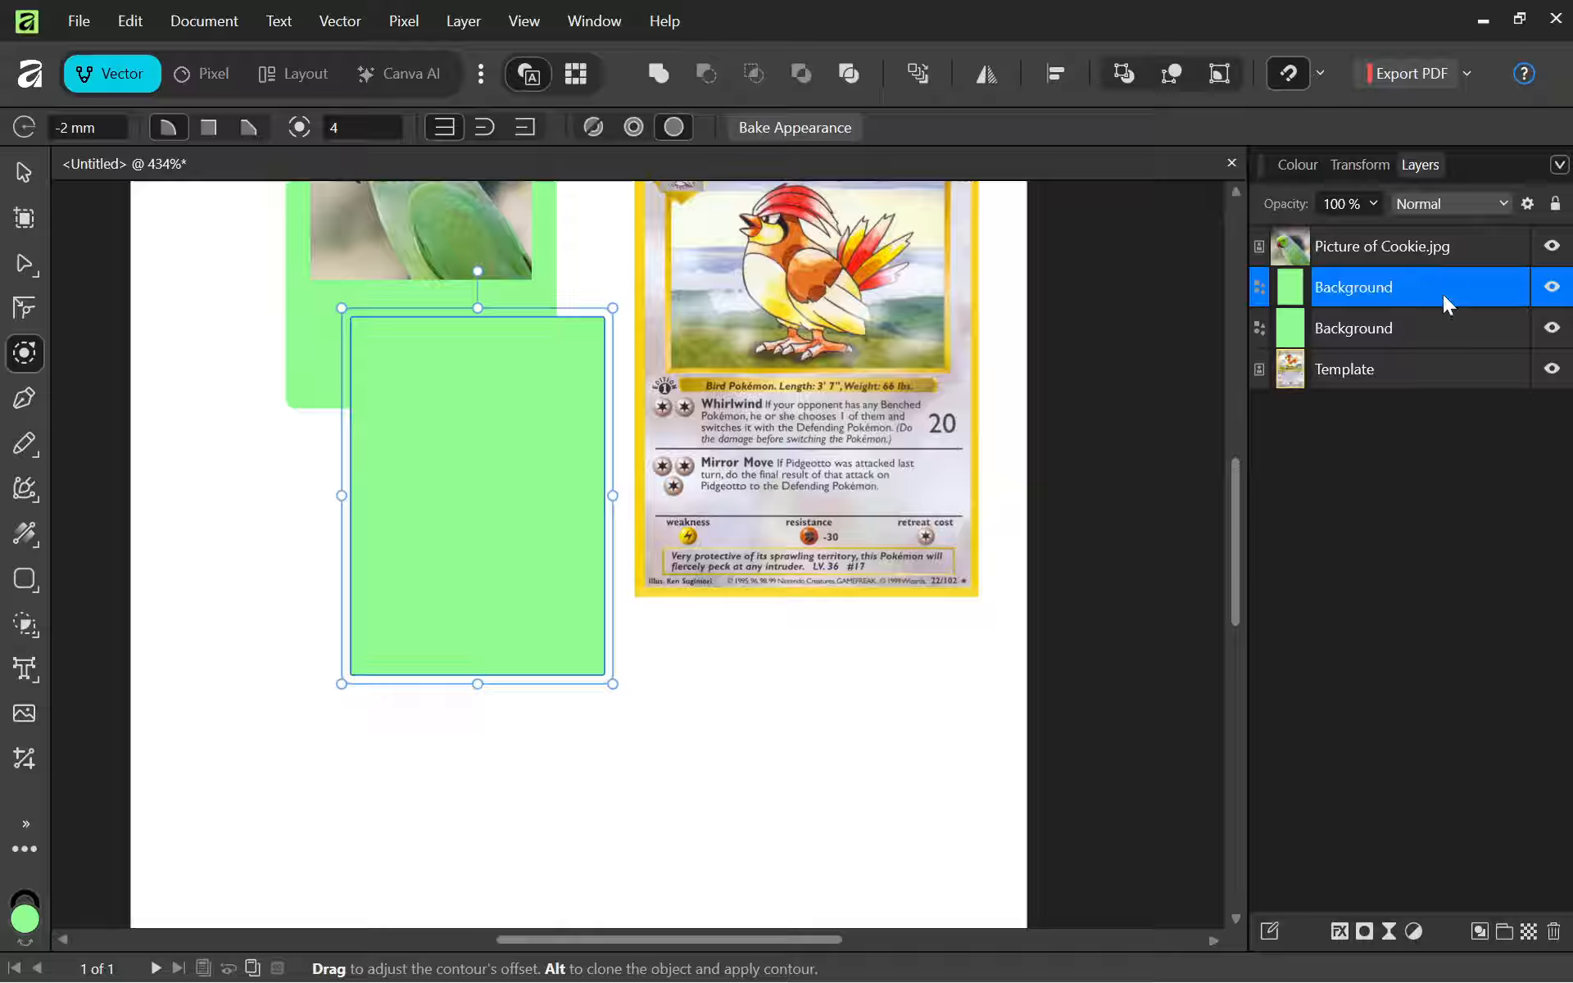
# Rename the lower Background layer, just above Template, as "Background - boarder".
pyautogui.click(1443, 327)
pyautogui.doubleClick(1444, 328)
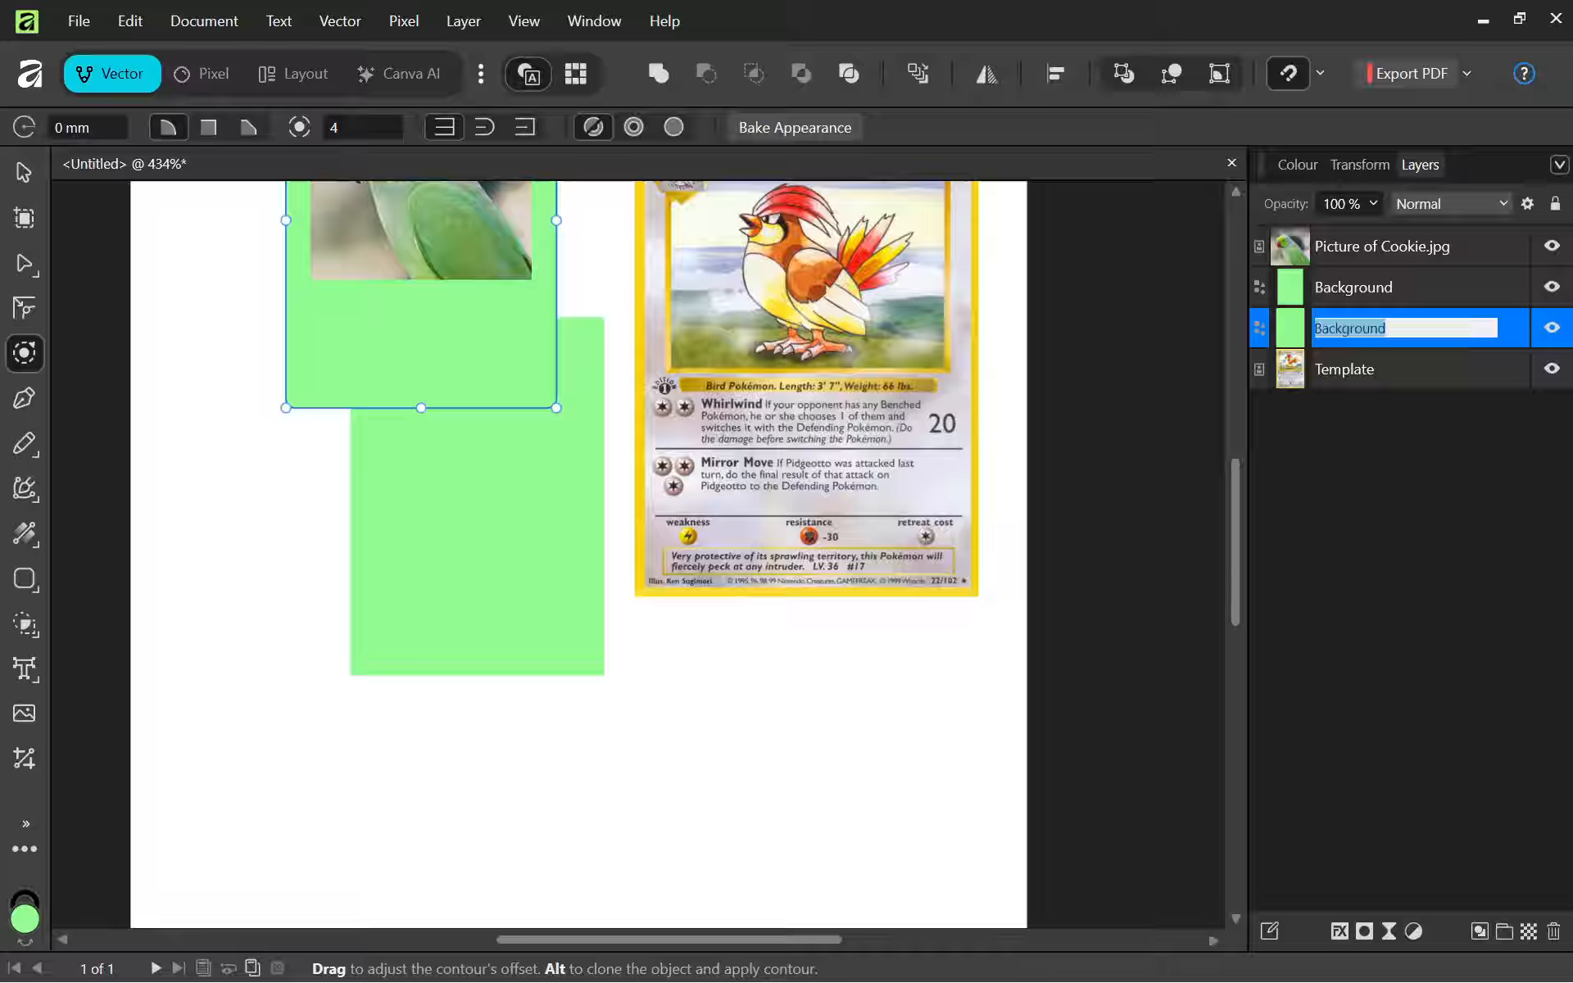
pyautogui.click(1444, 328)
pyautogui.write('- boarder')
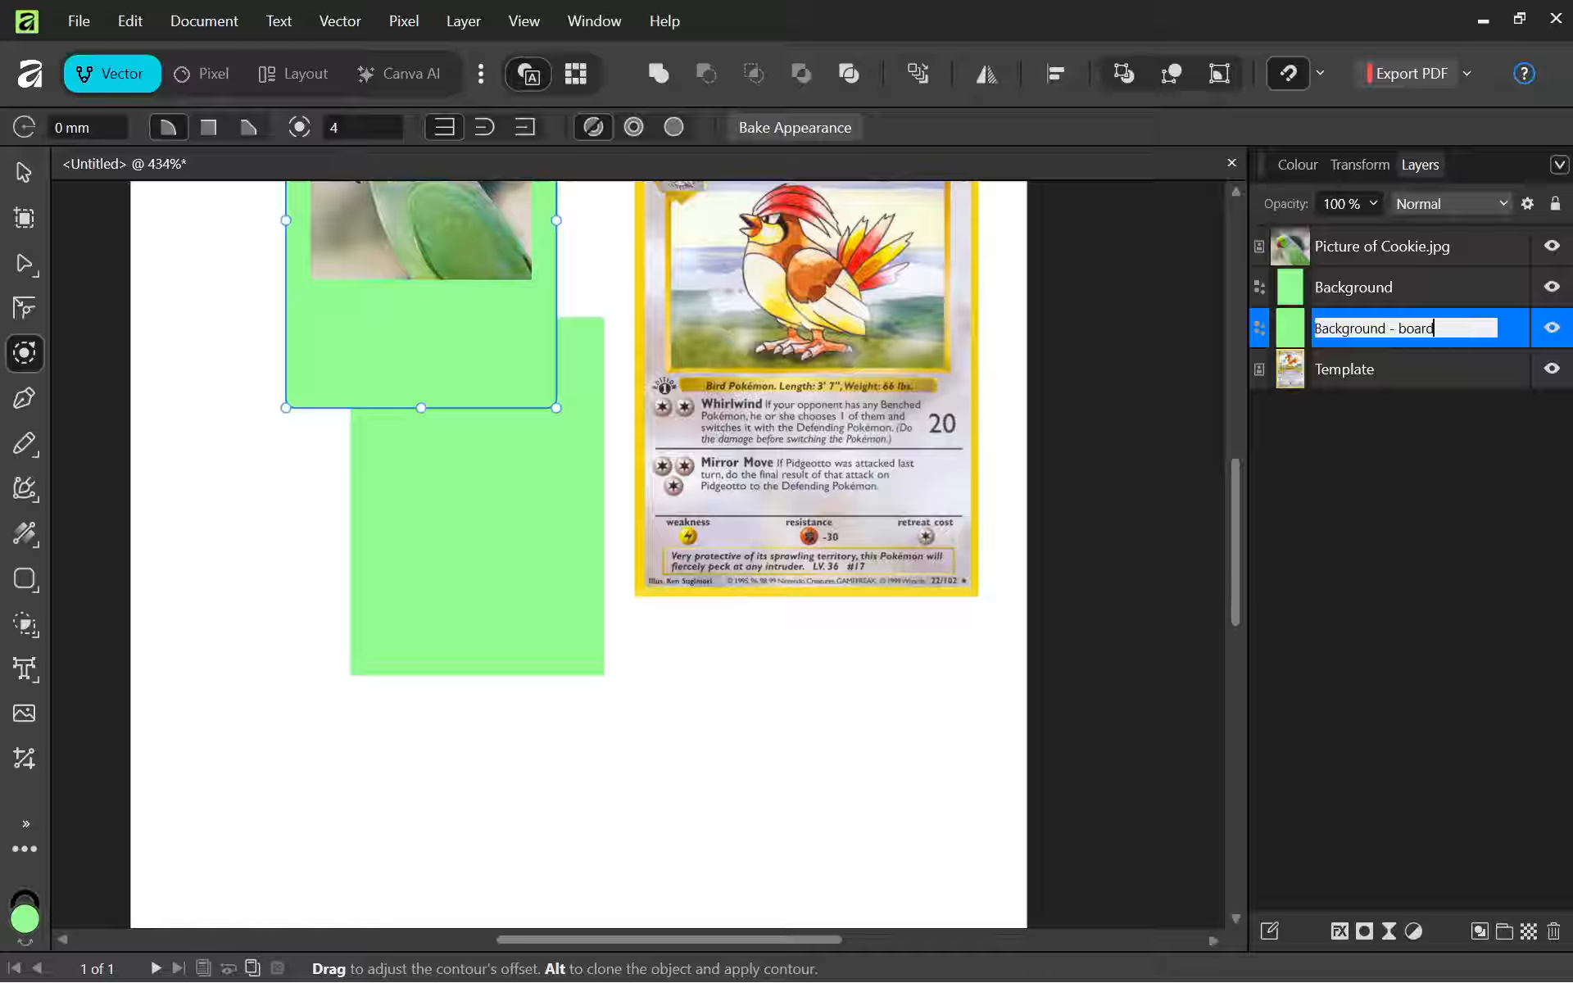
pyautogui.press('Return')
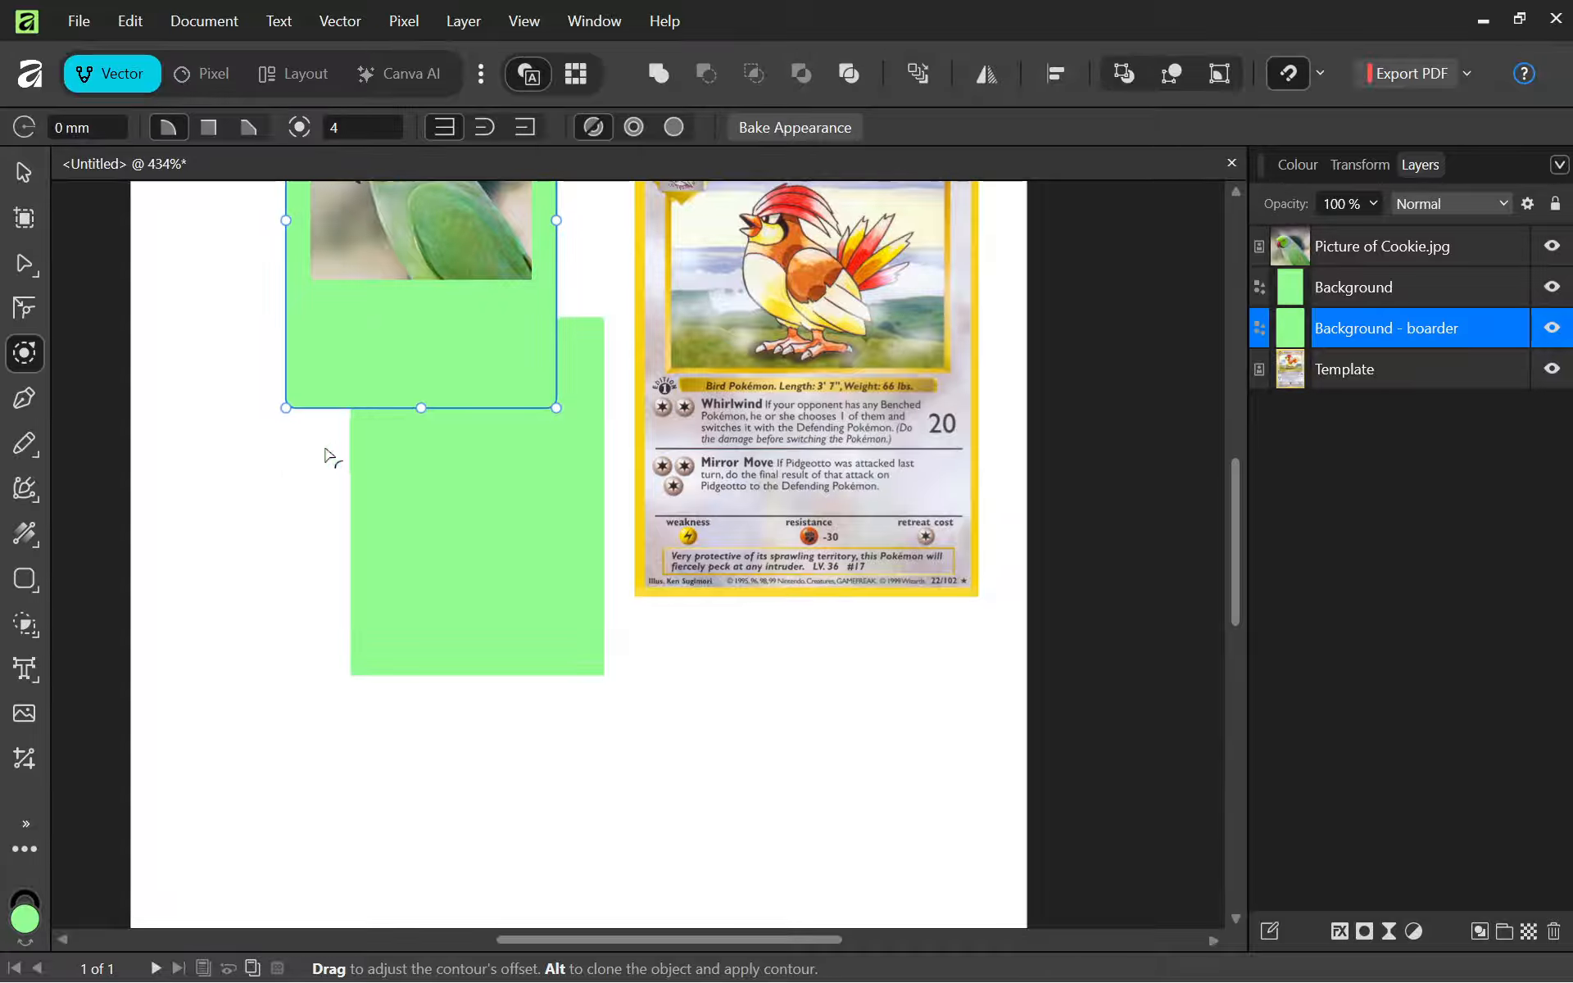
# Change the fill of the Background - boarder rectangle to bright yellow, E2FF00.
pyautogui.doubleClick(1438, 331)
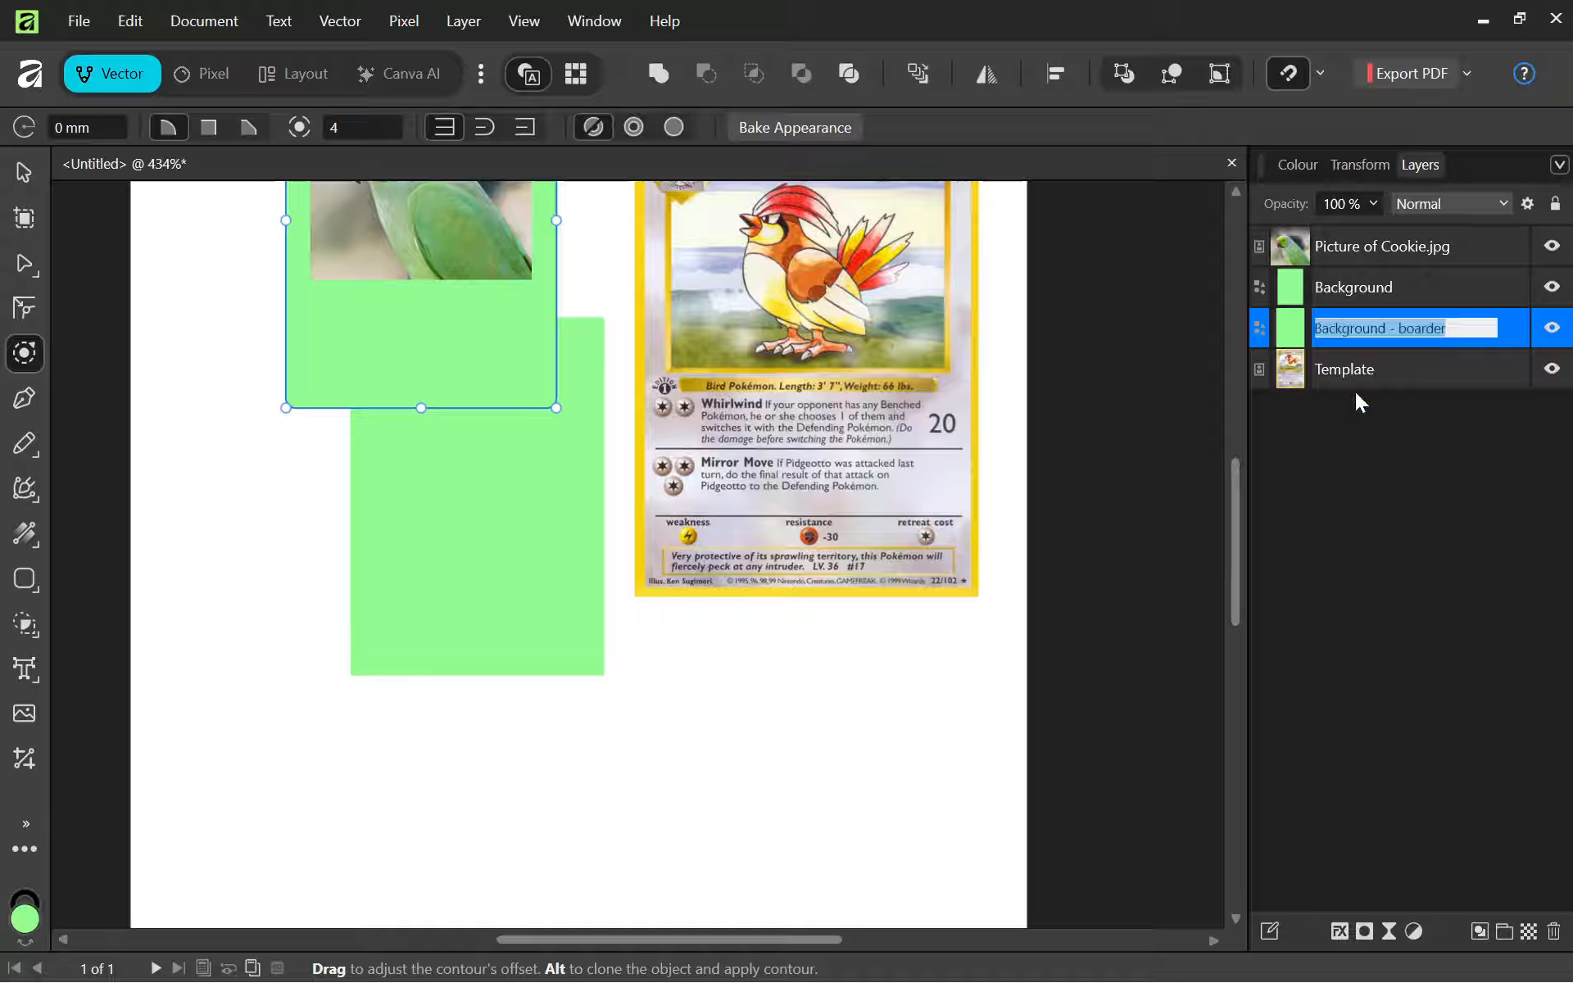
pyautogui.click(1296, 165)
pyautogui.moveTo(1436, 403); pyautogui.dragTo(1444, 391)
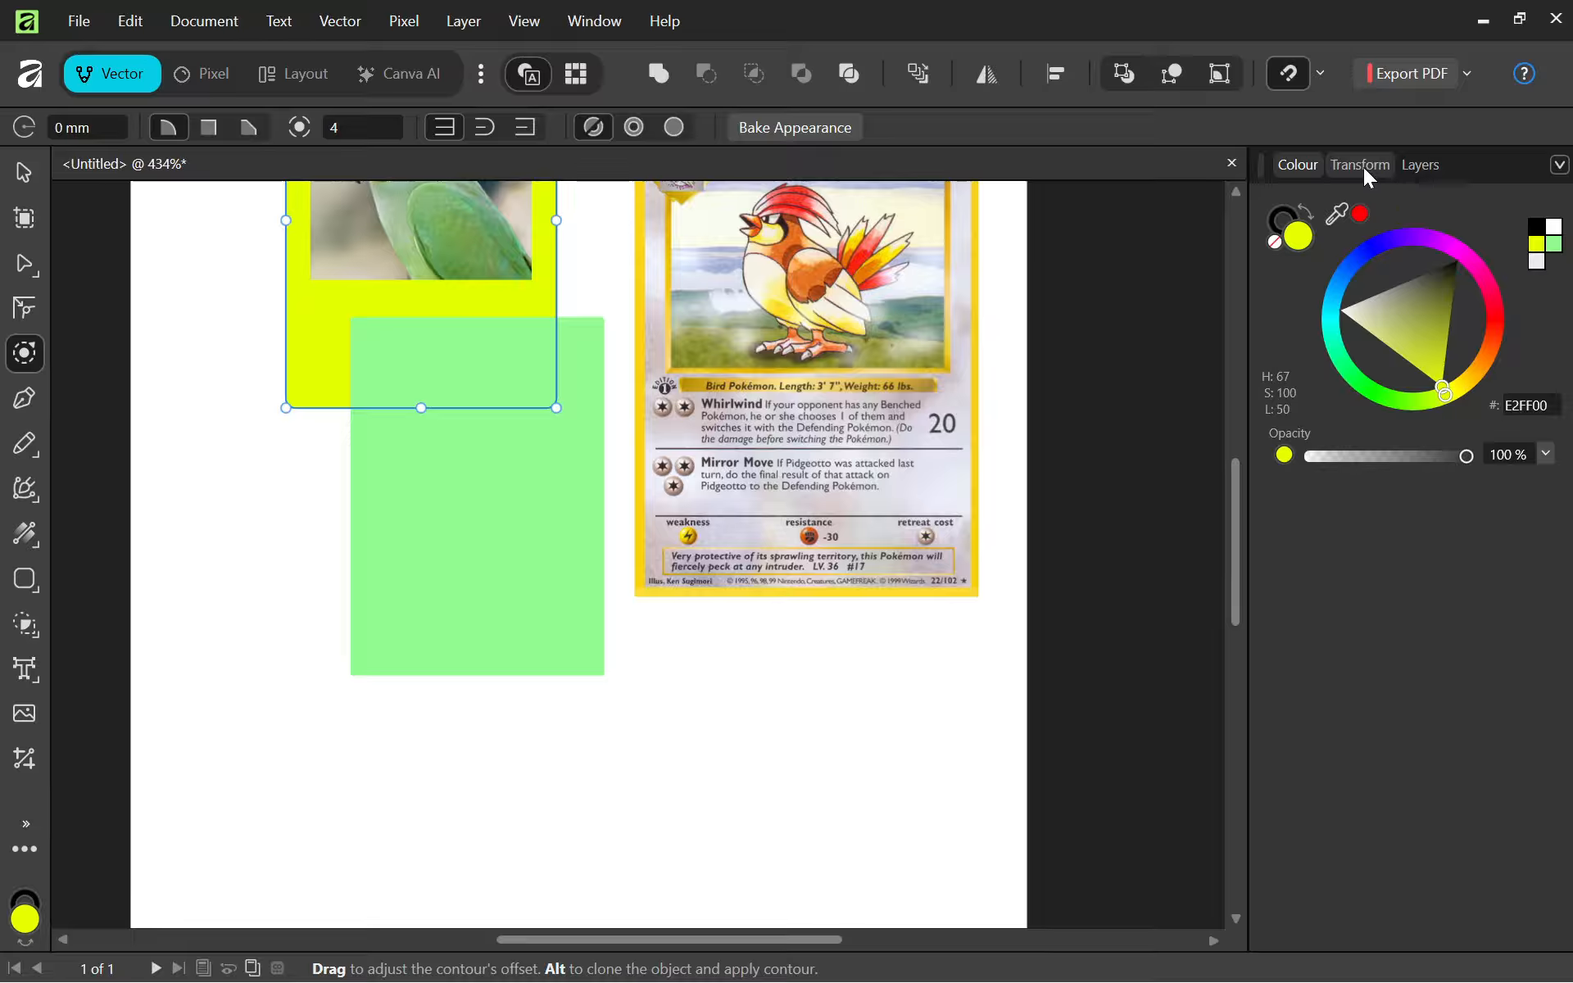
# Move the green Background rectangle onto the yellow border rectangle behind the parakeet photo, leaving an even yellow border around it.
pyautogui.click(23, 174)
pyautogui.click(434, 534)
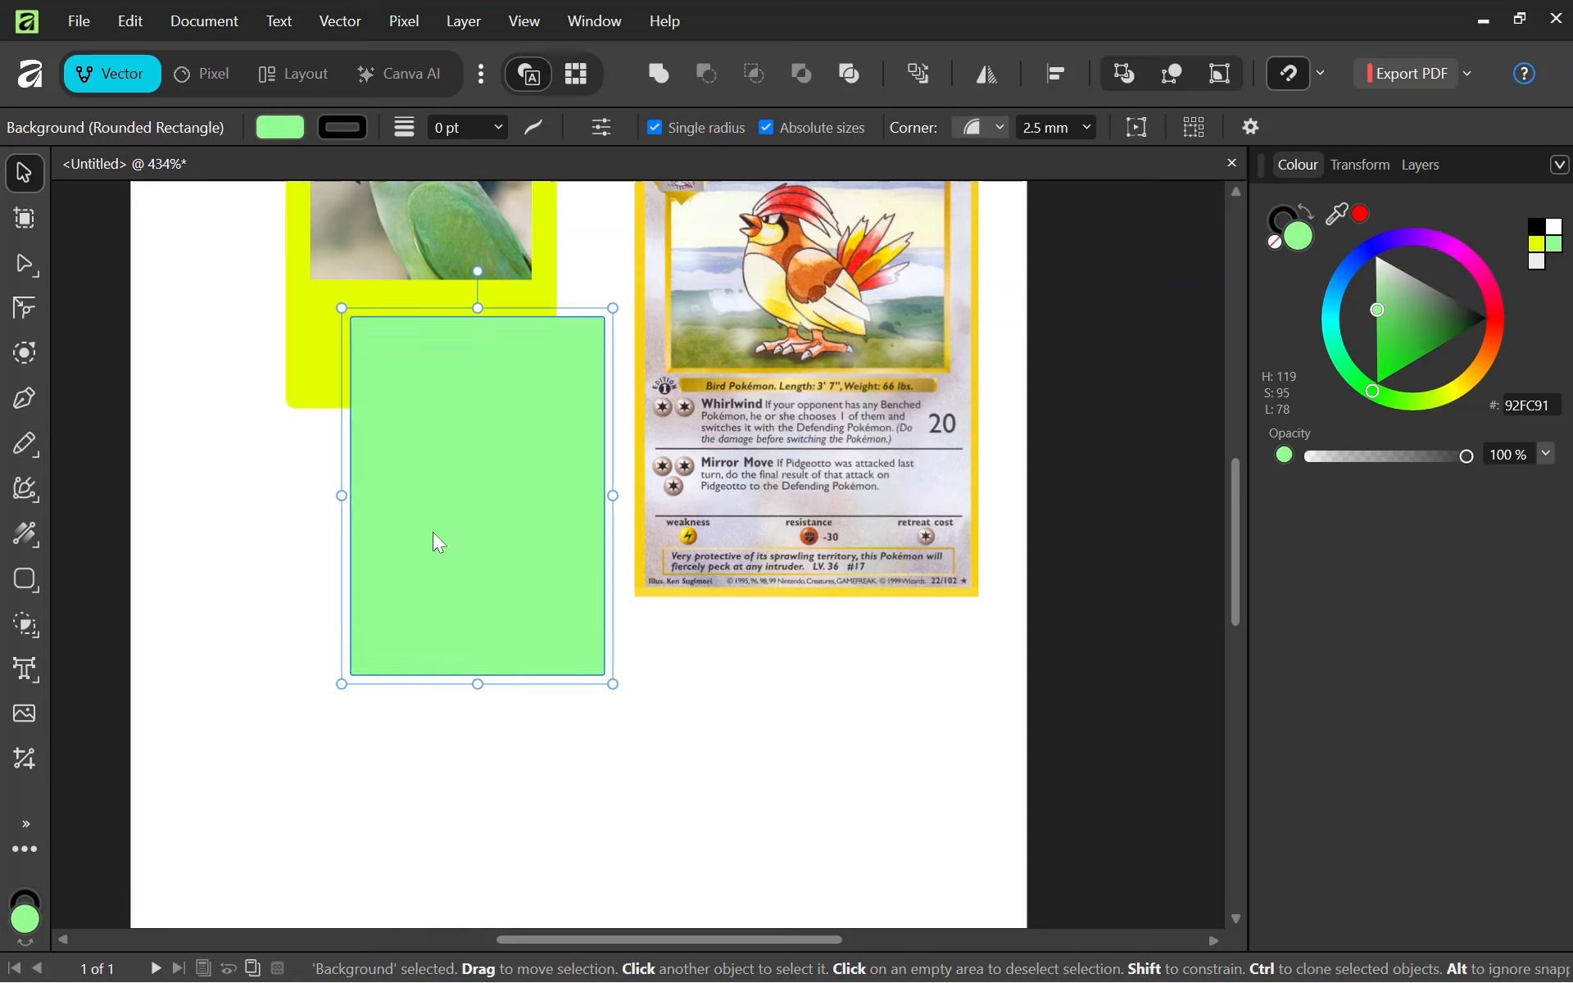
pyautogui.moveTo(506, 559); pyautogui.dragTo(457, 313)
pyautogui.scroll(5, 403, 702)
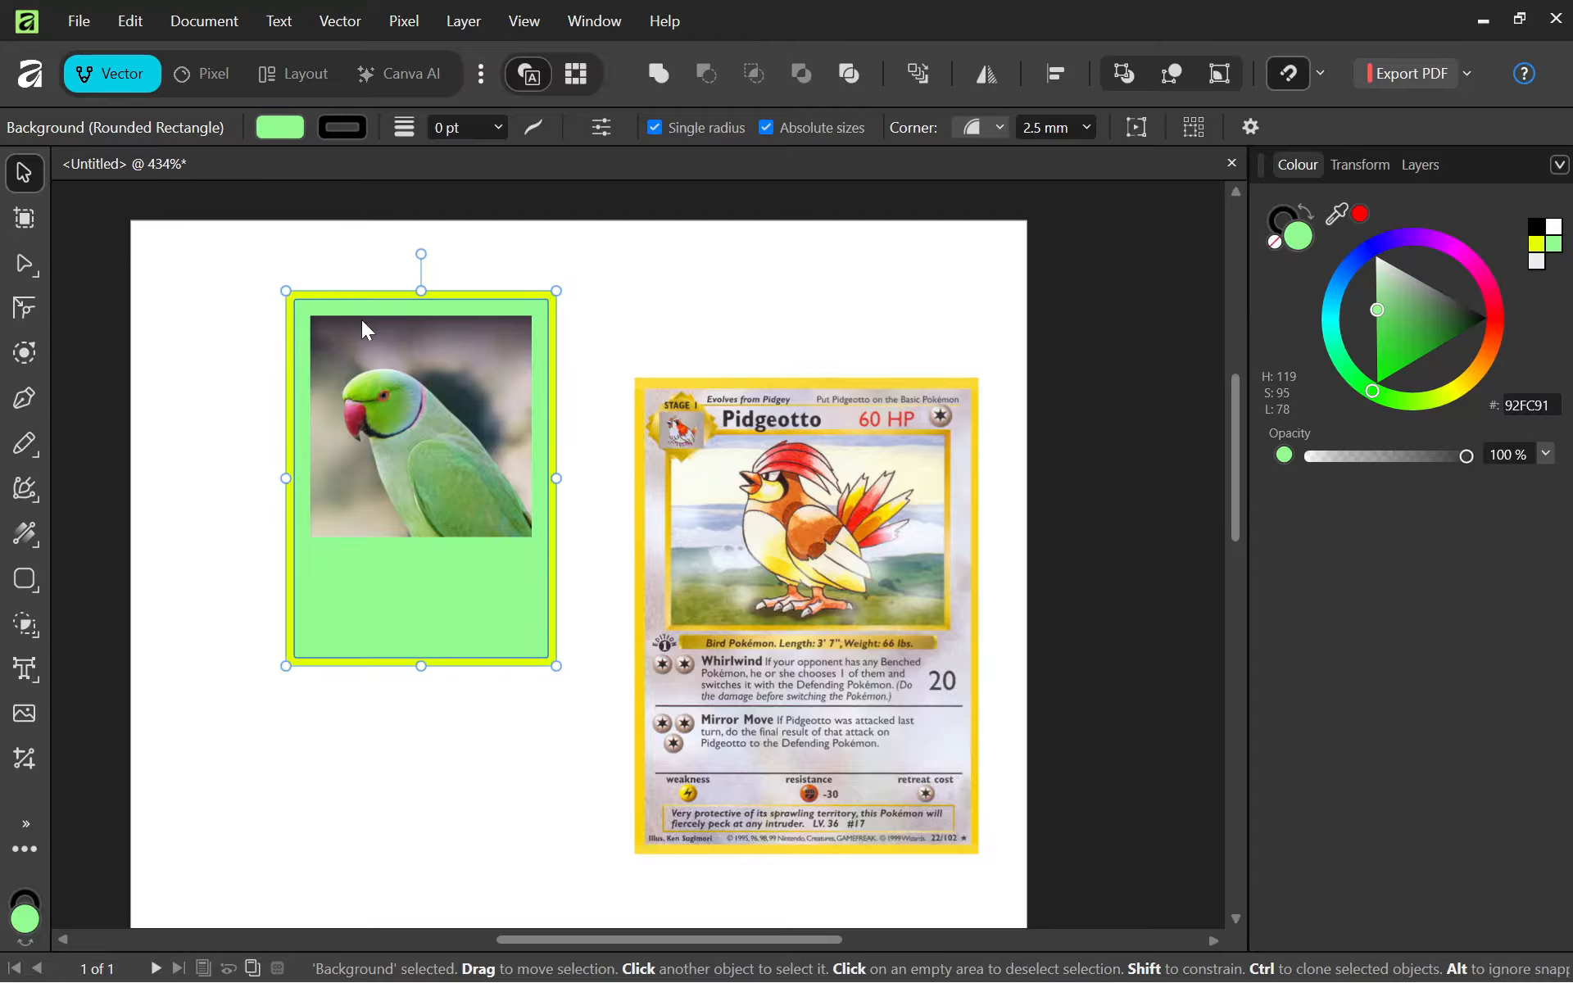
# Move the parakeet photo onto the Pidgeotto card and shift the green rectangle off centre from the yellow border rectangle.
pyautogui.scroll(-1, 363, 321)
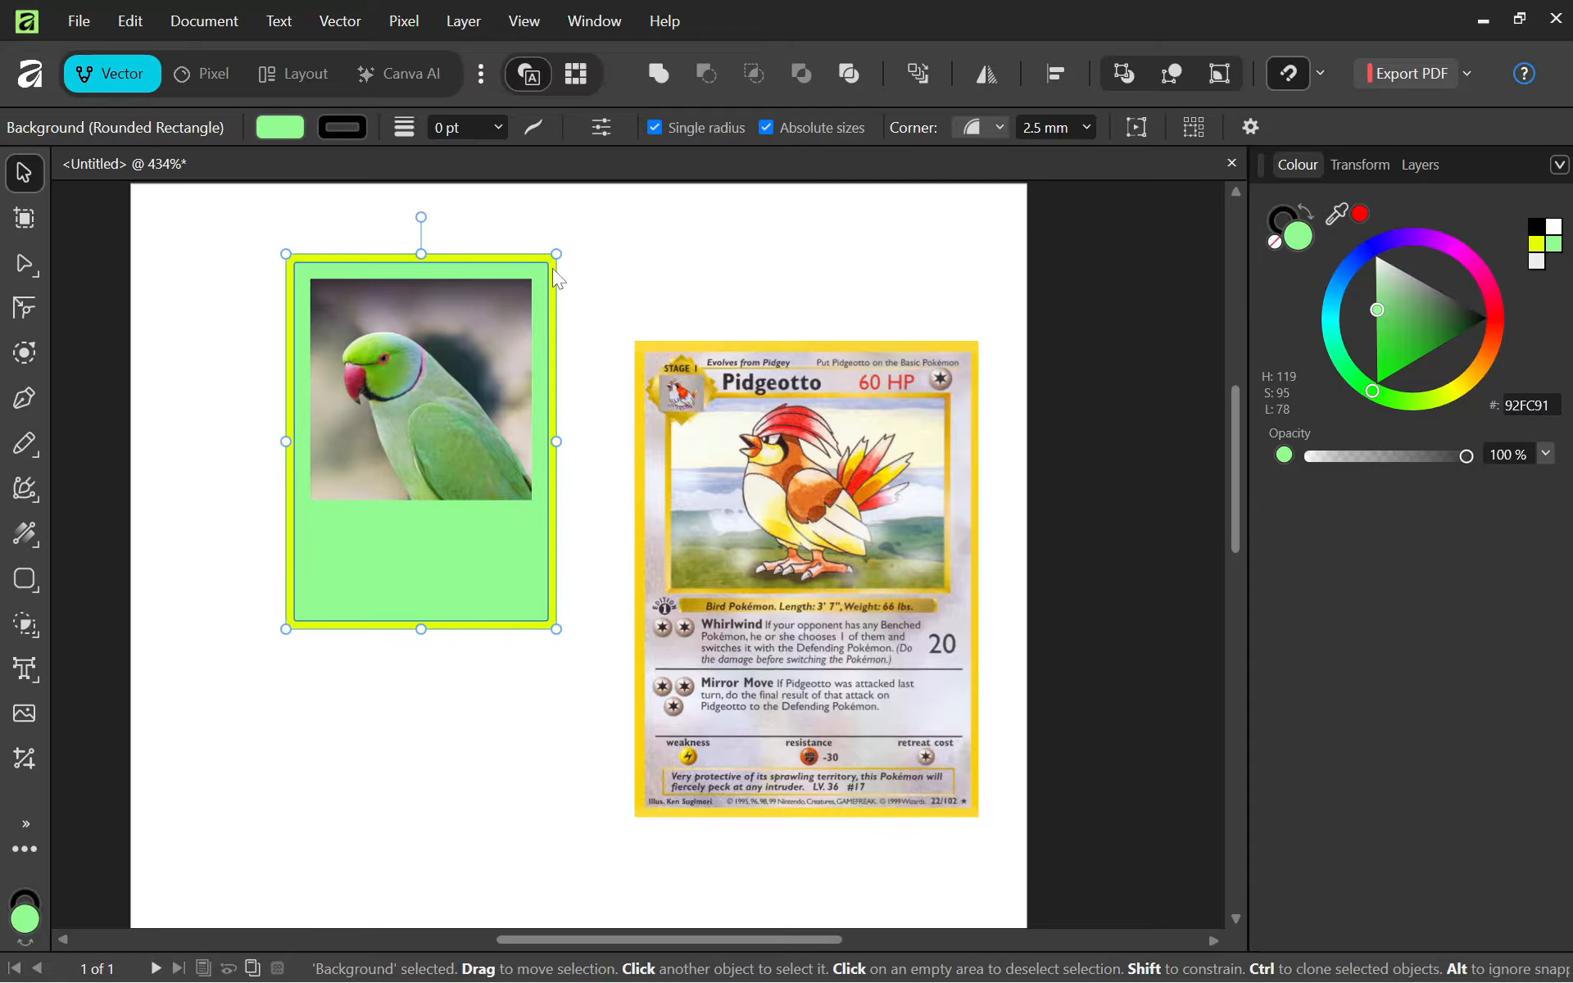
pyautogui.click(689, 242)
pyautogui.moveTo(516, 390); pyautogui.dragTo(907, 357)
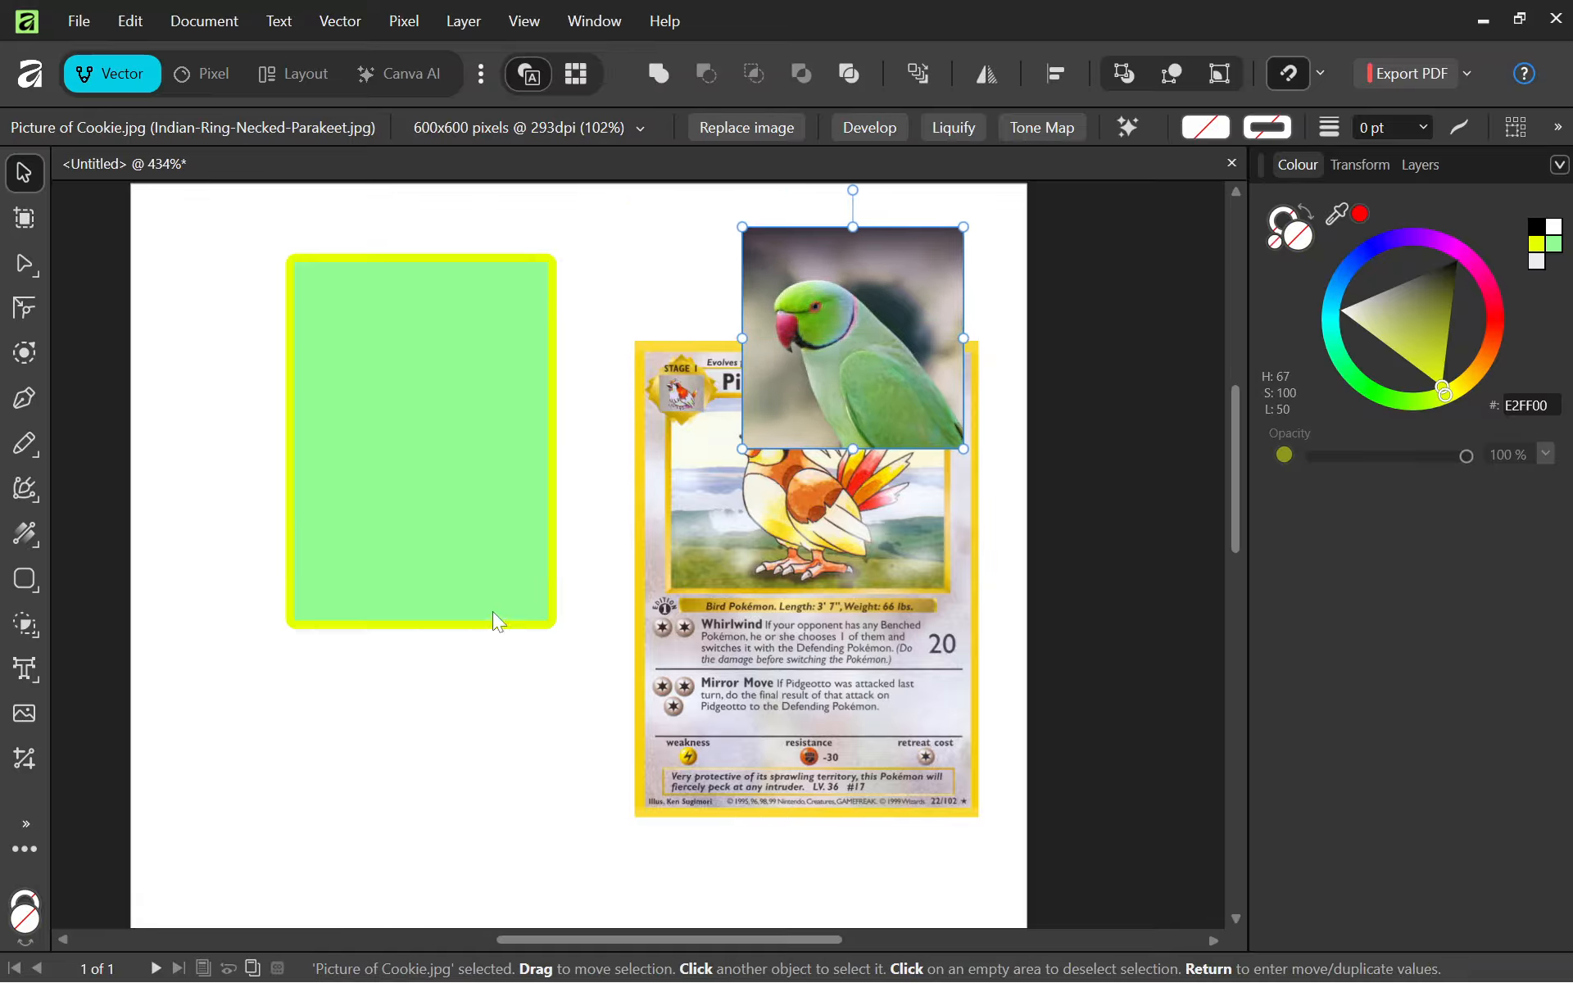
pyautogui.moveTo(460, 469); pyautogui.dragTo(449, 605)
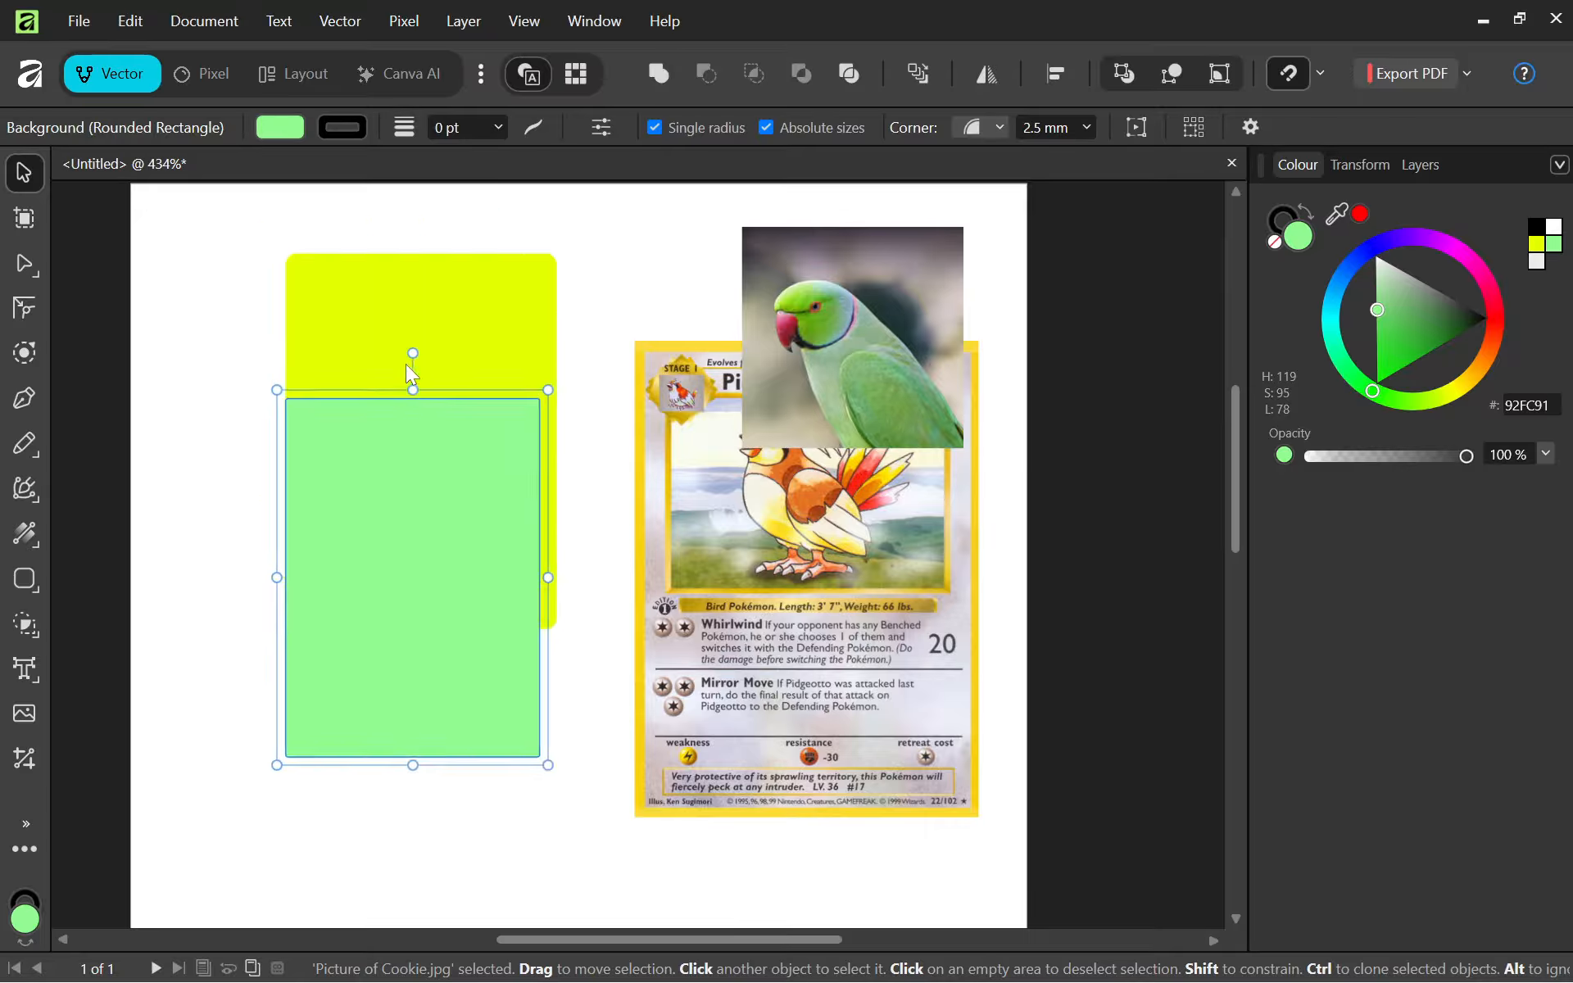
pyautogui.moveTo(405, 364); pyautogui.dragTo(469, 436)
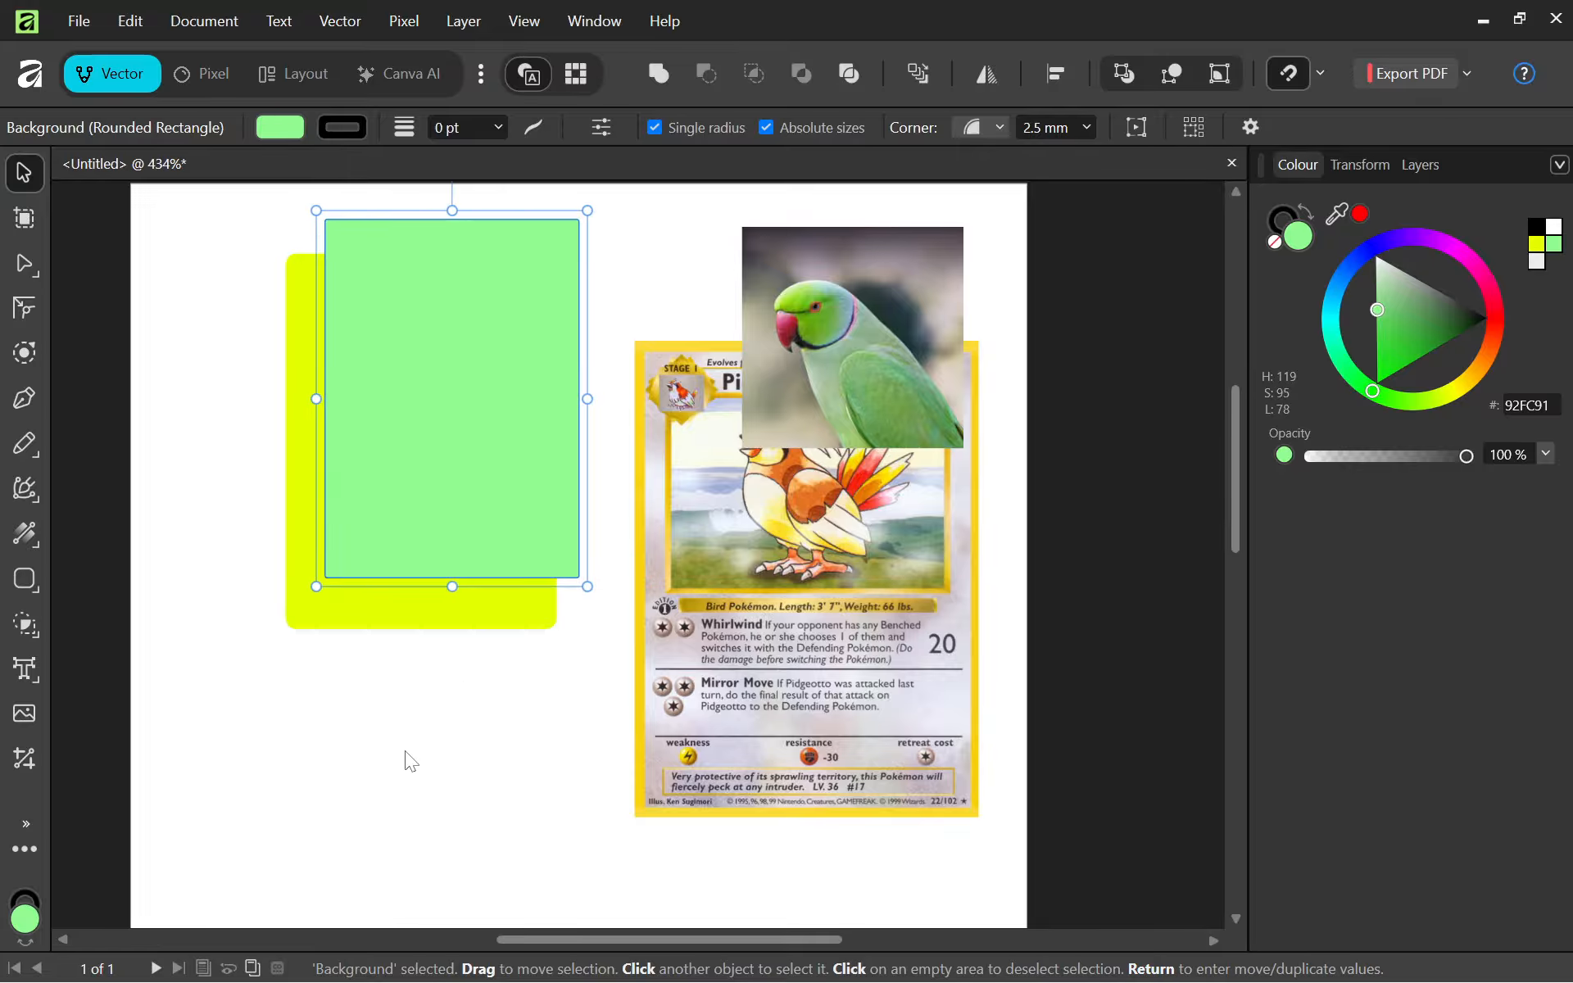
pyautogui.scroll(1, 410, 761)
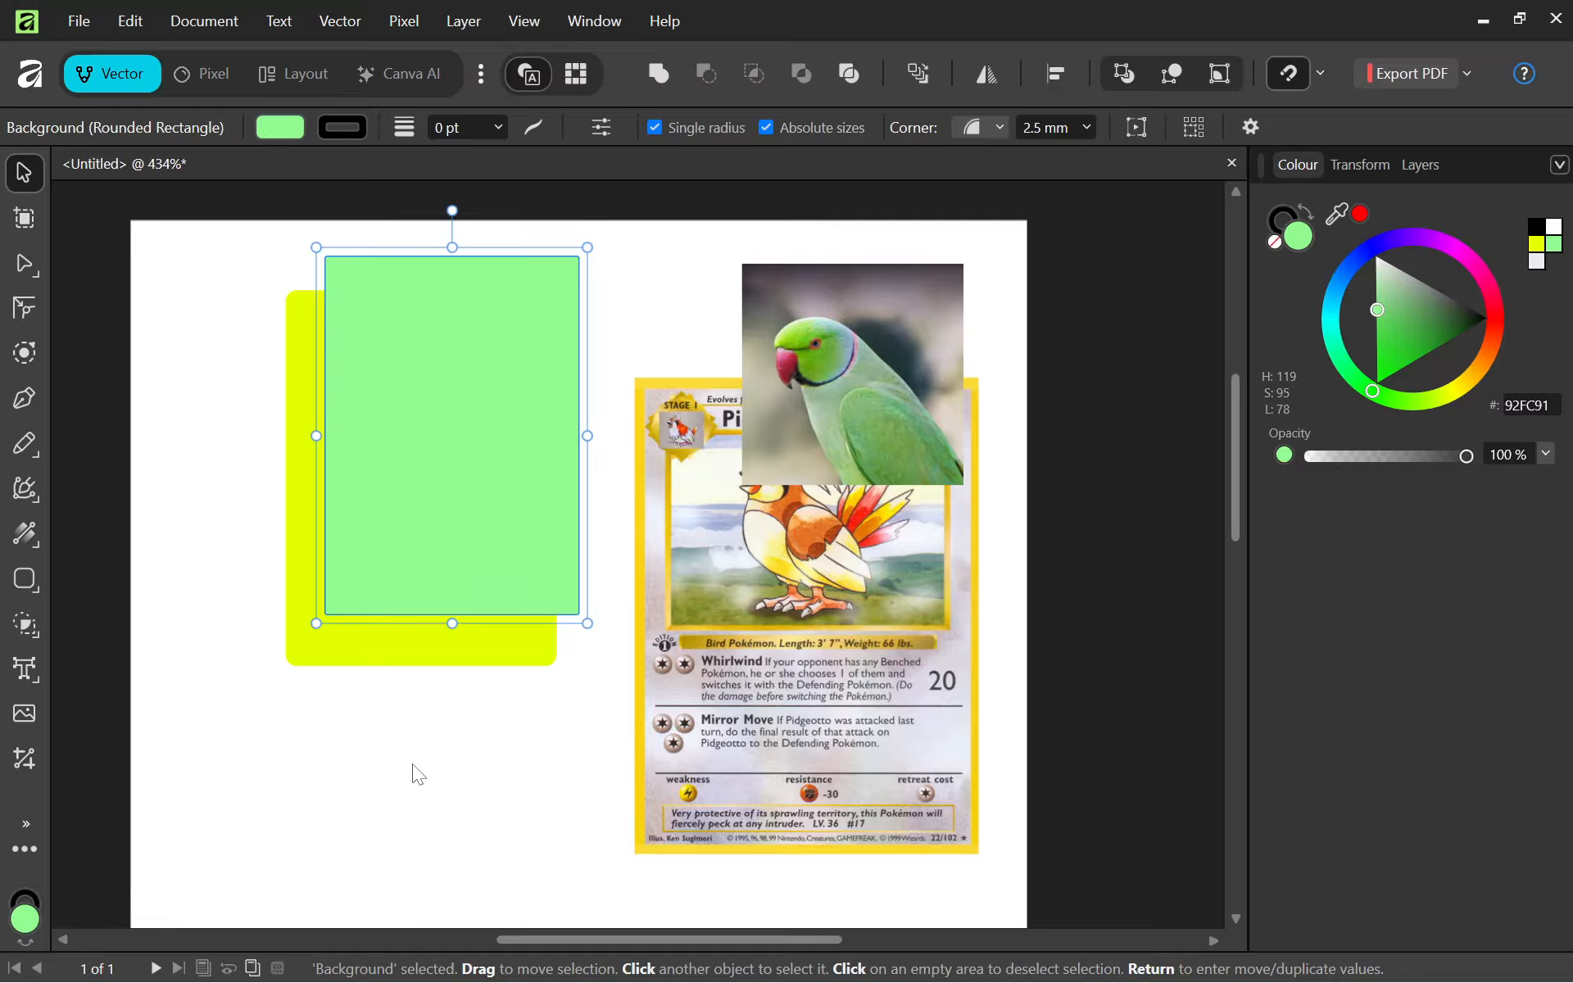
pyautogui.click(400, 771)
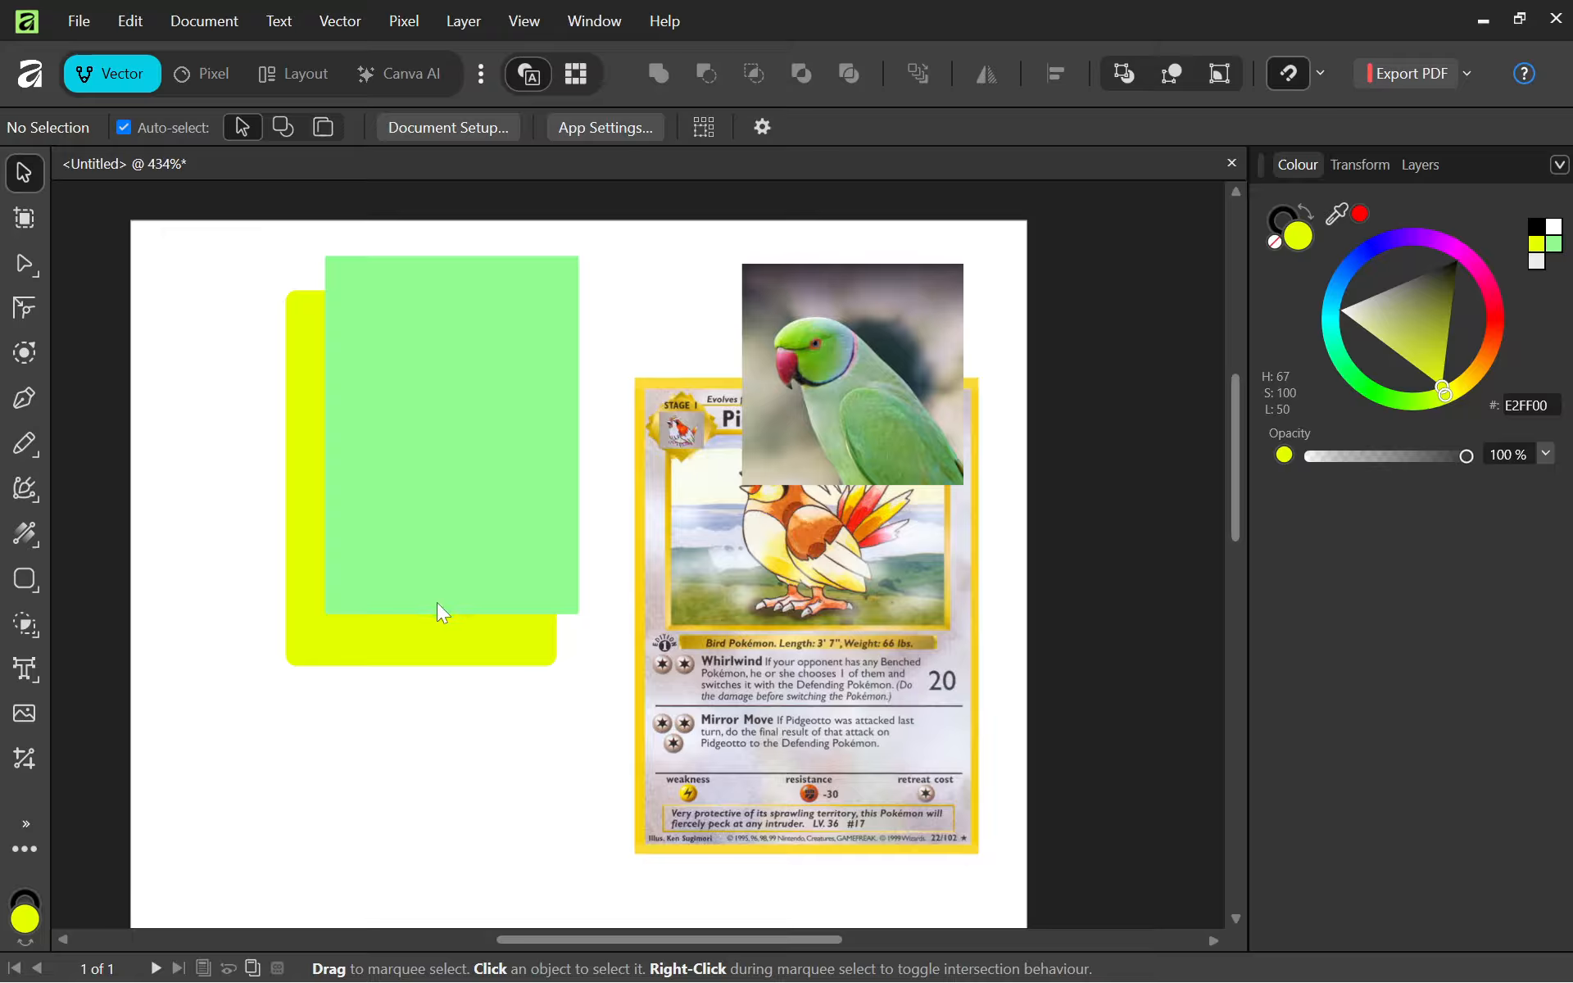
pyautogui.click(356, 640)
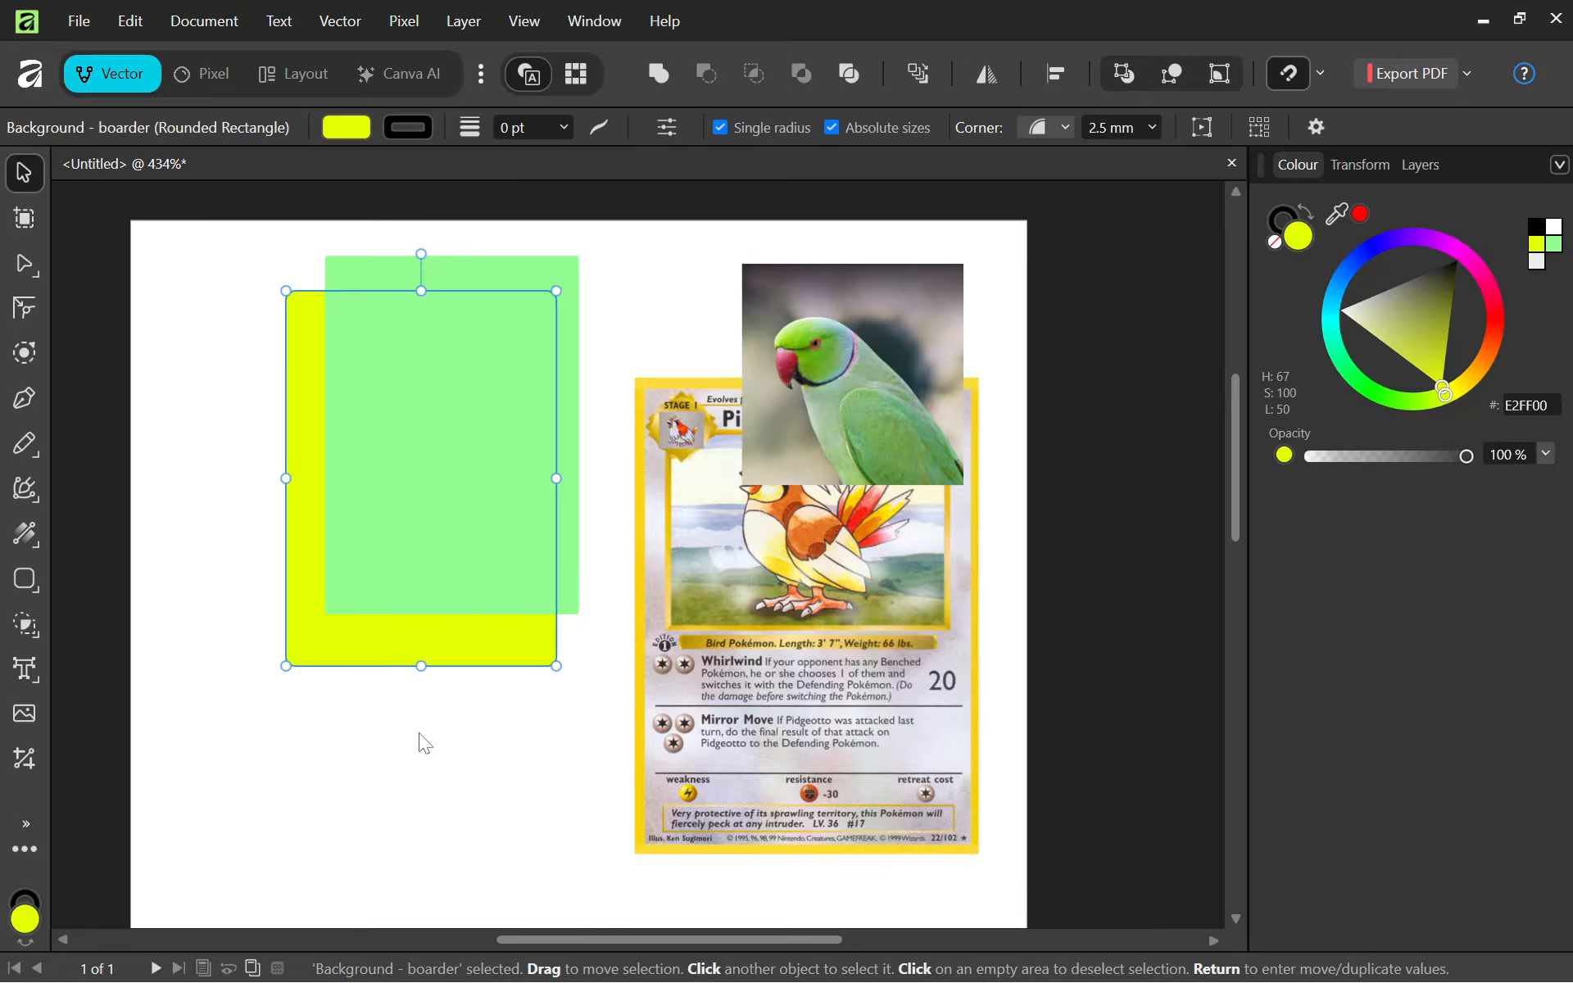
pyautogui.press('alt')
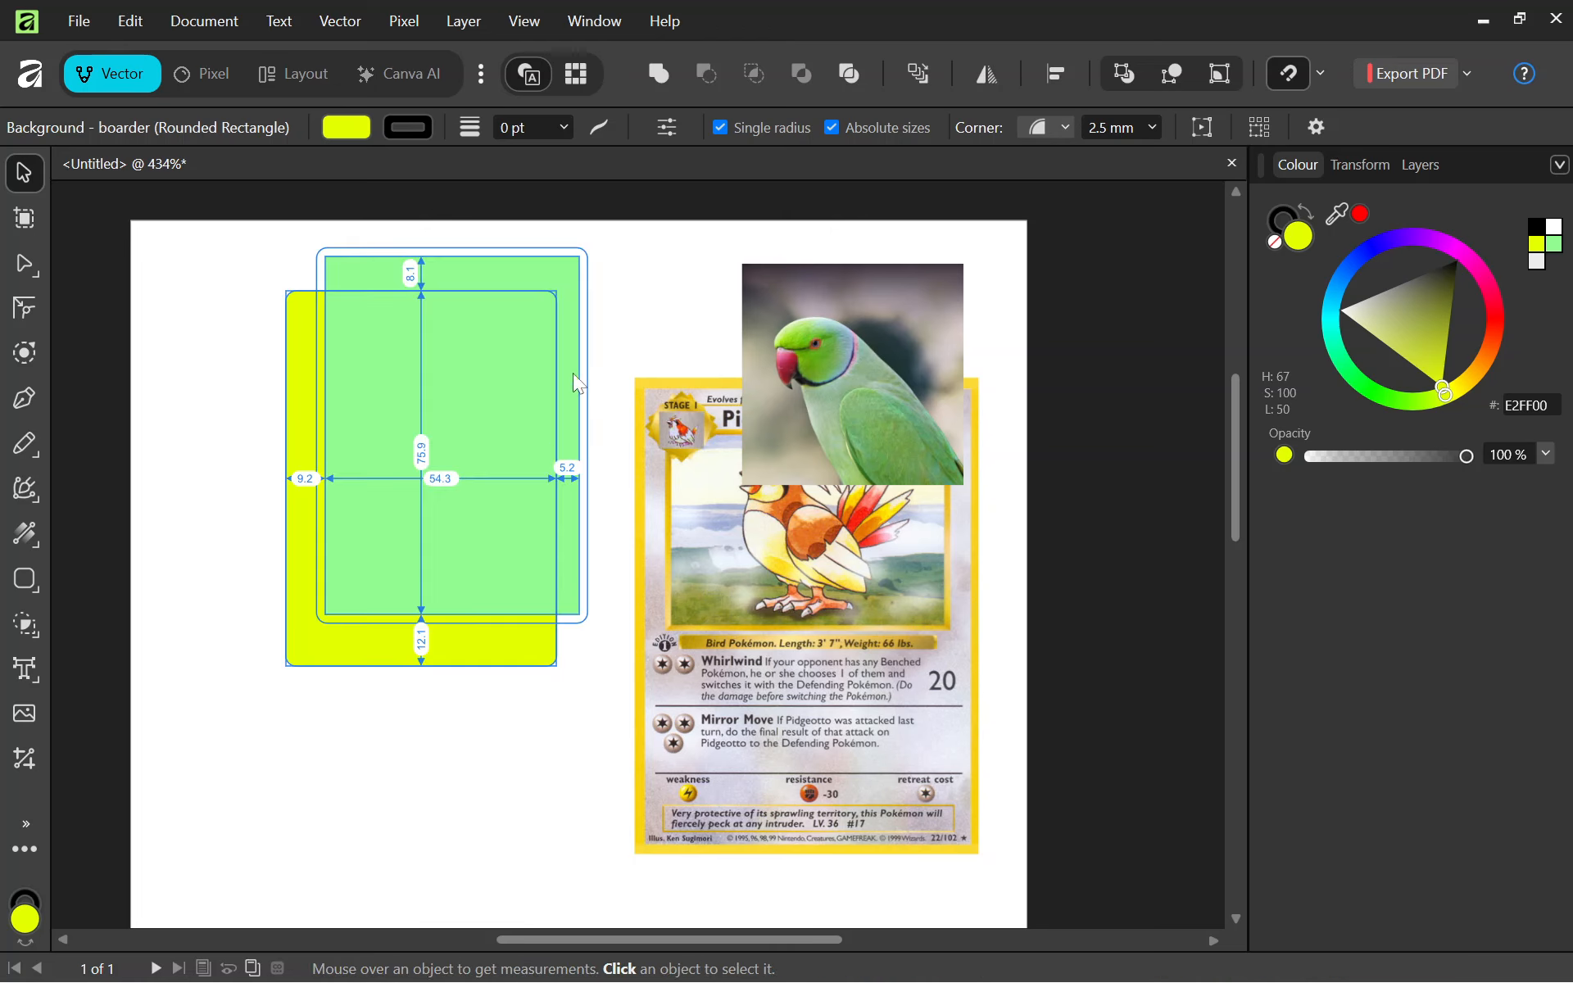
pyautogui.click(532, 280)
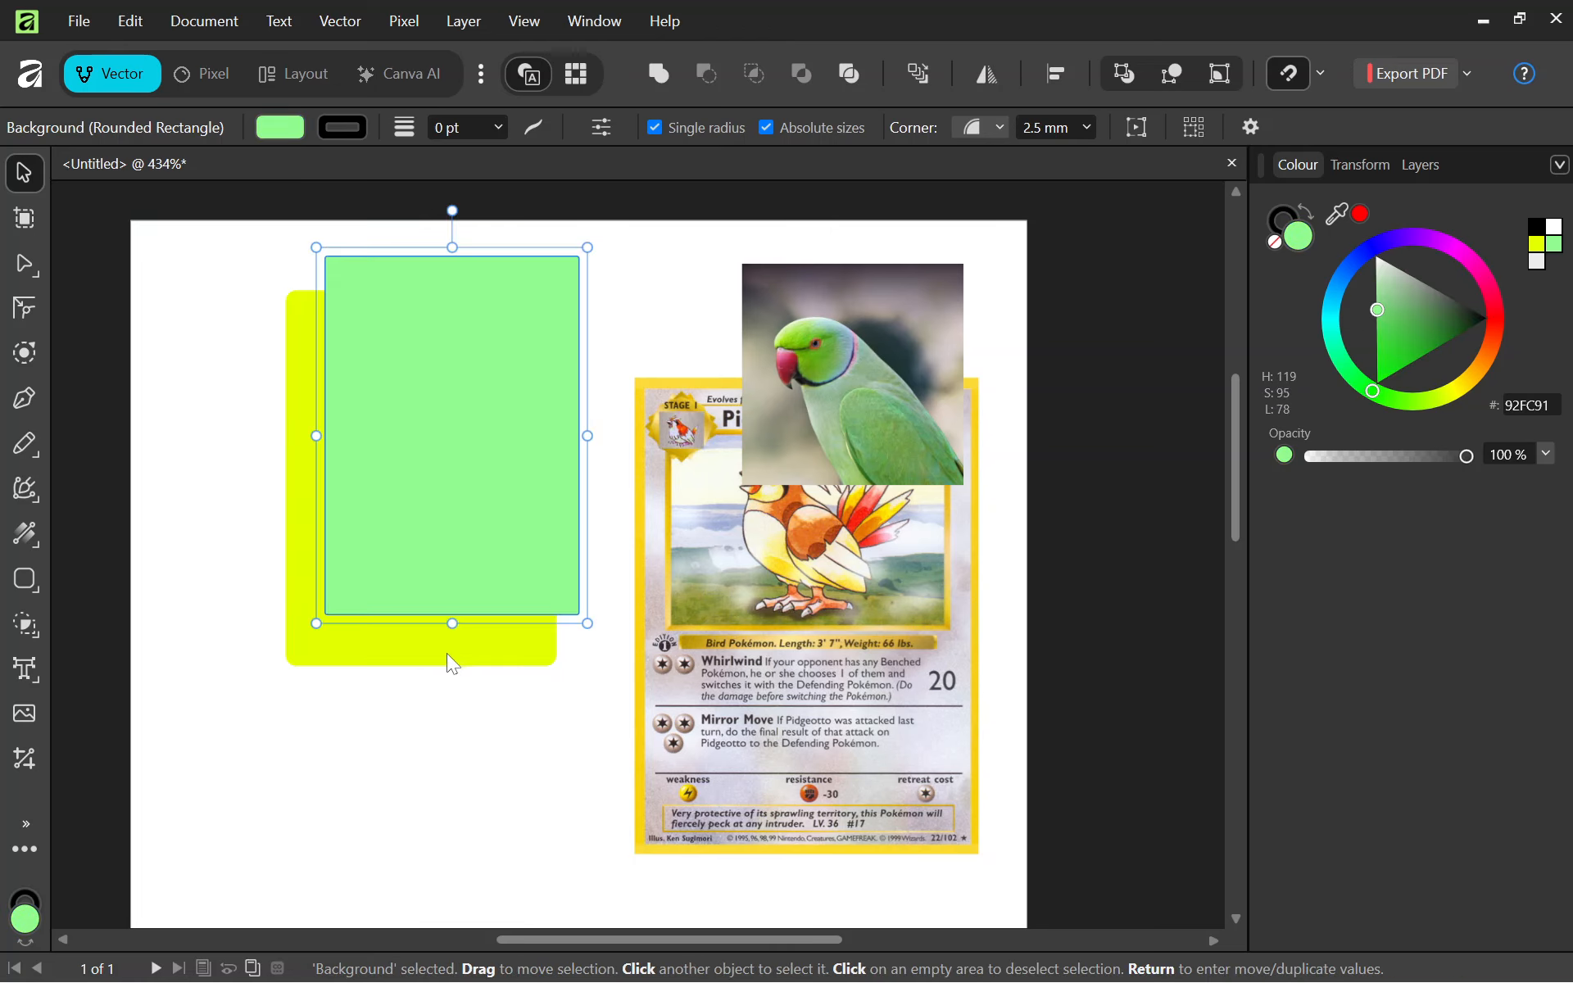
pyautogui.keyDown('shift'); pyautogui.click(346, 645); pyautogui.keyUp('shift')
pyautogui.click(544, 723)
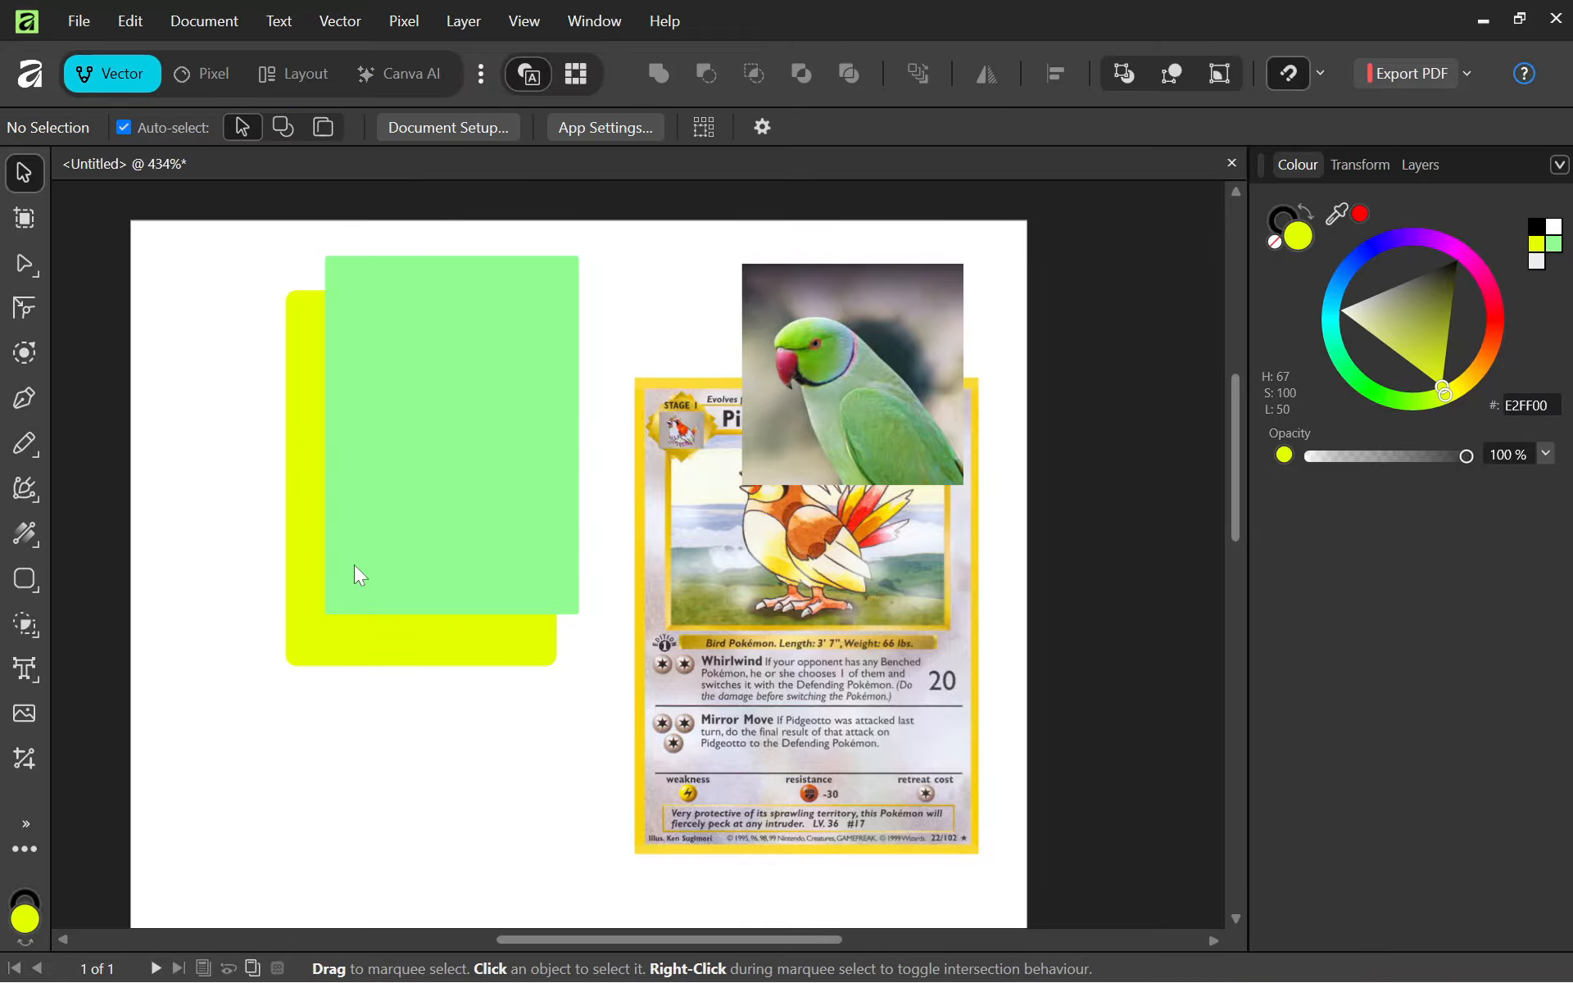
# Align the Background and Background - boarder rectangles to each other's centres, both horizontally and vertically, using Selection Bounds.
pyautogui.click(344, 645)
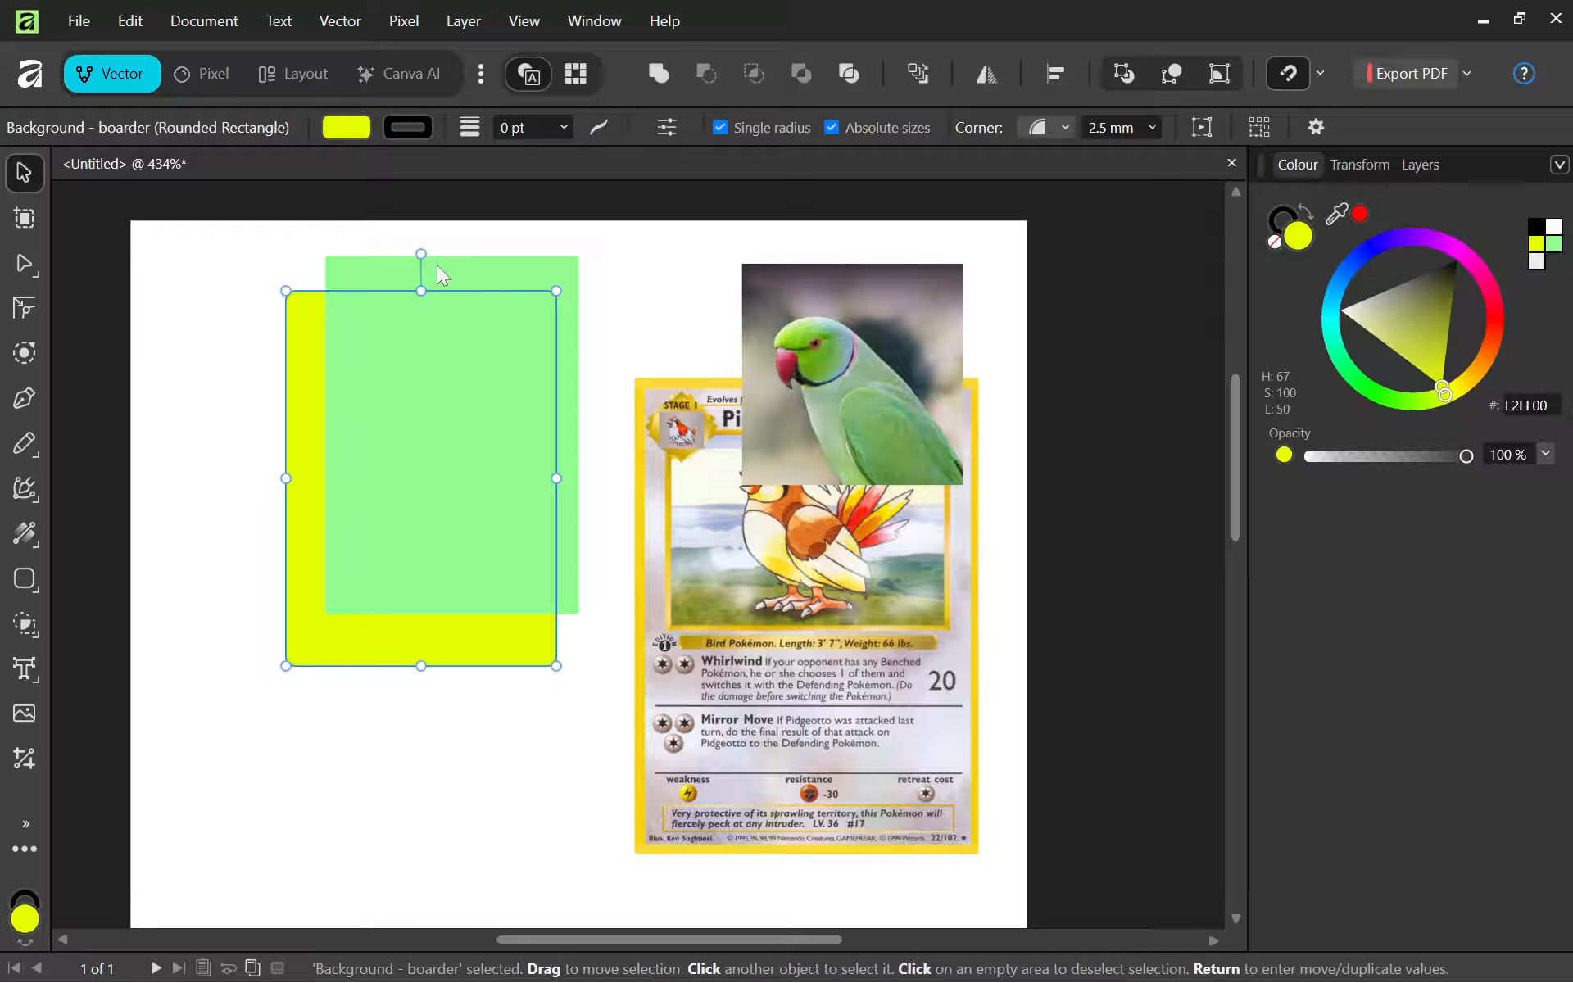
pyautogui.keyDown('shift'); pyautogui.click(462, 278); pyautogui.keyUp('shift')
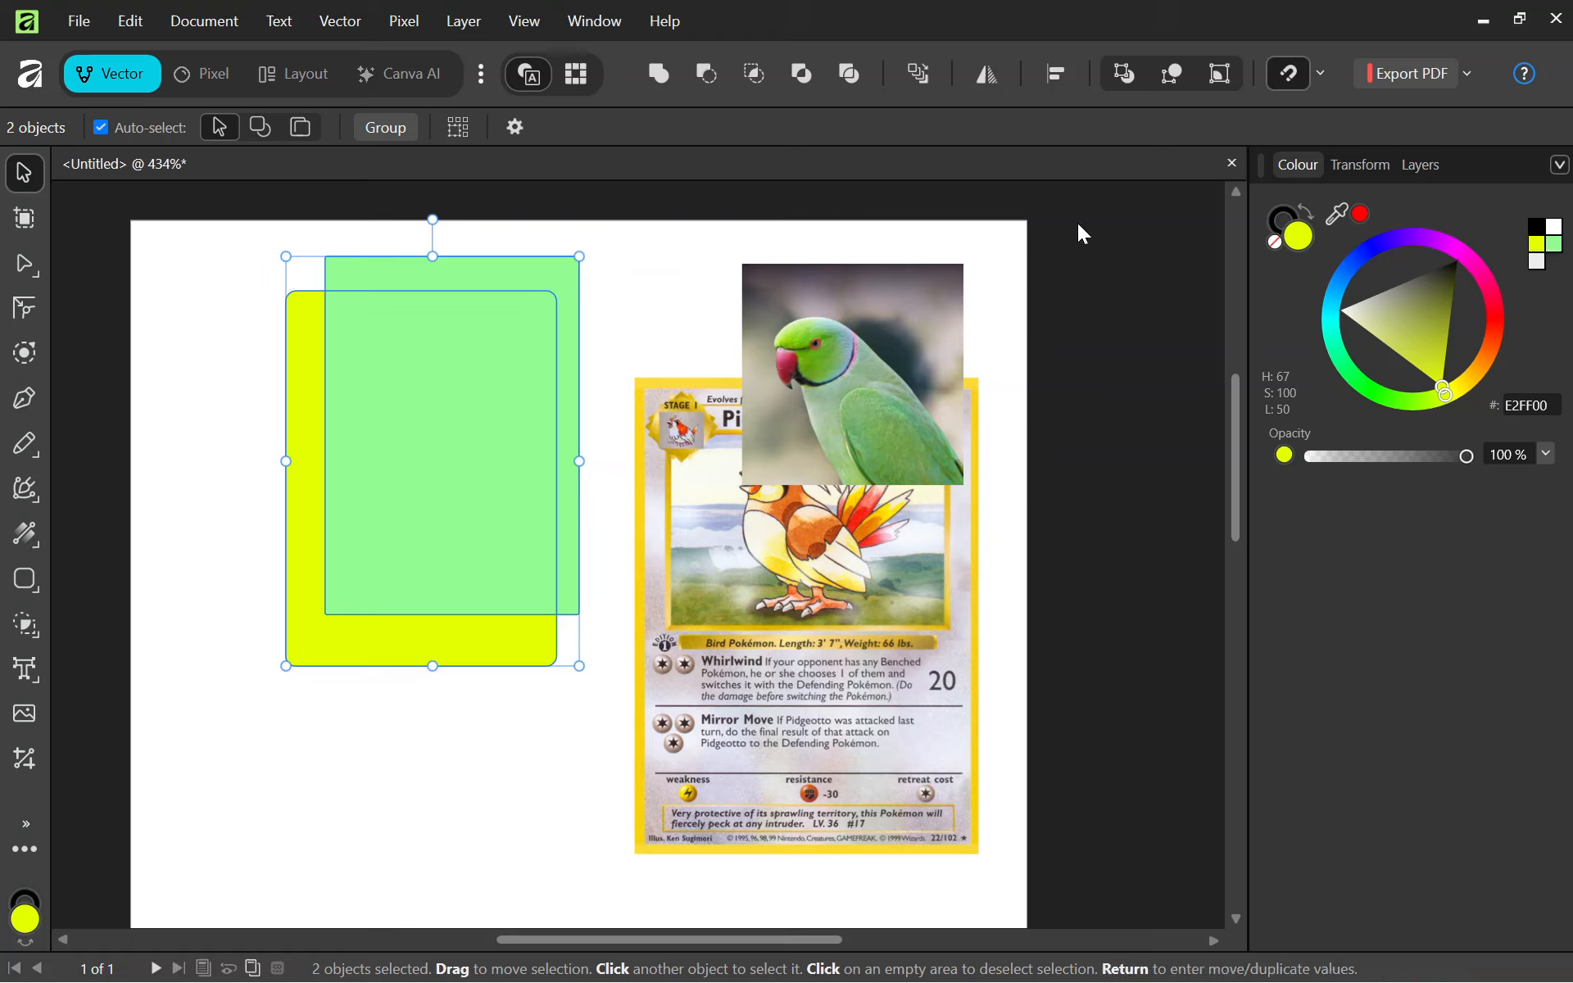
pyautogui.click(1425, 166)
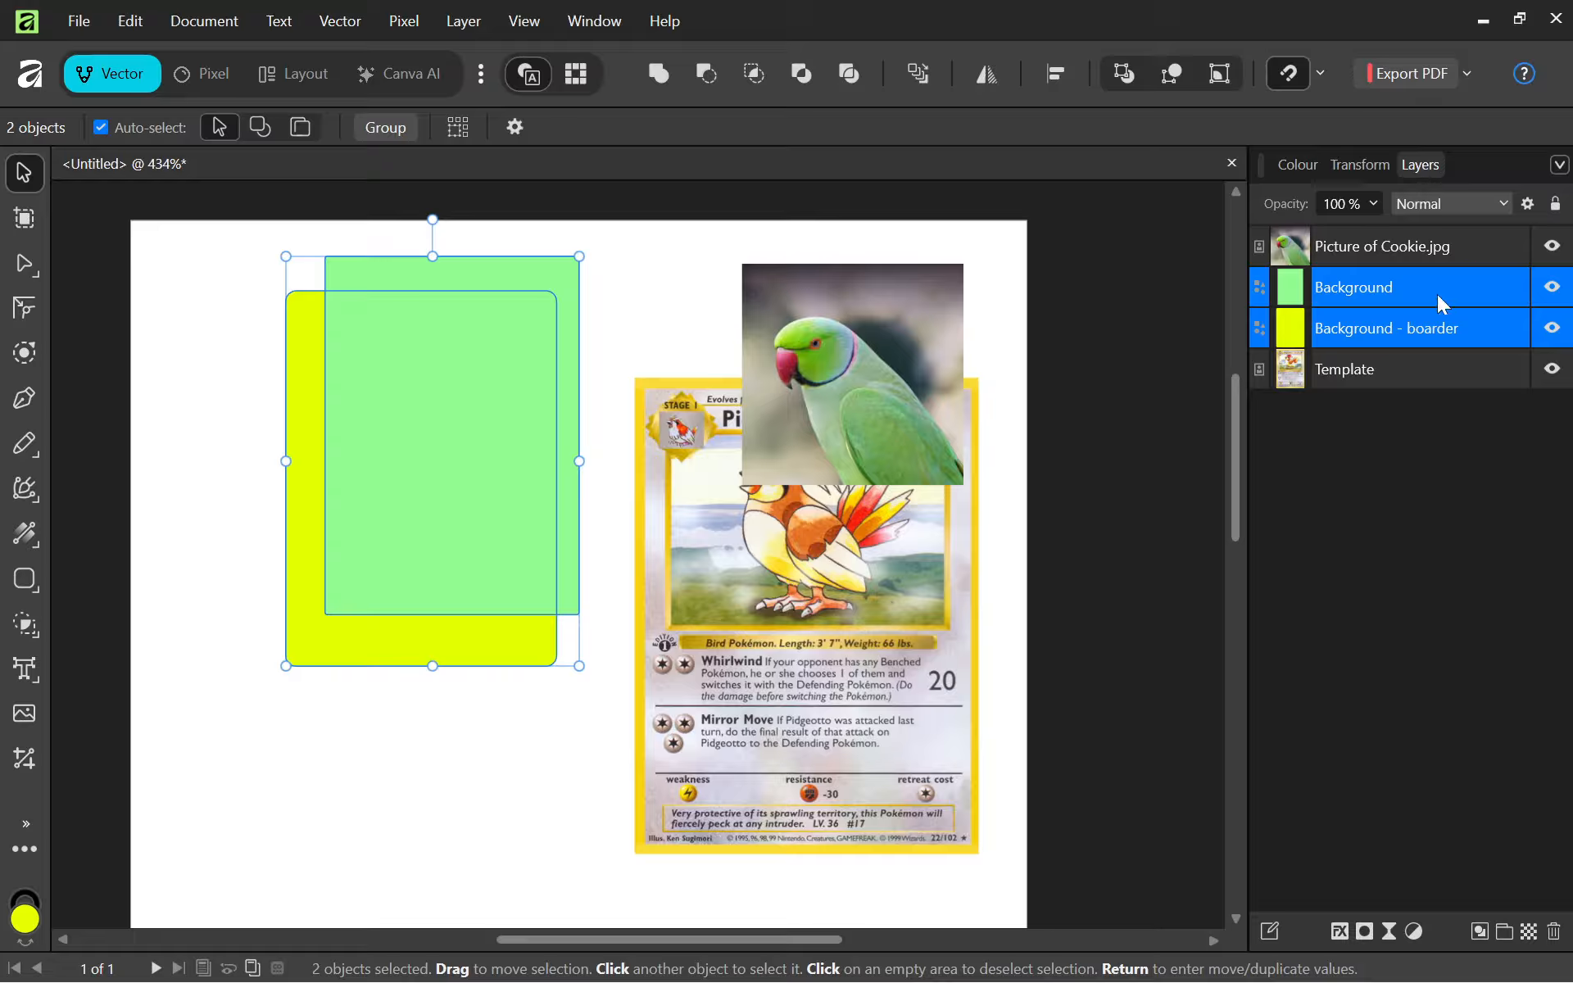
pyautogui.click(1057, 78)
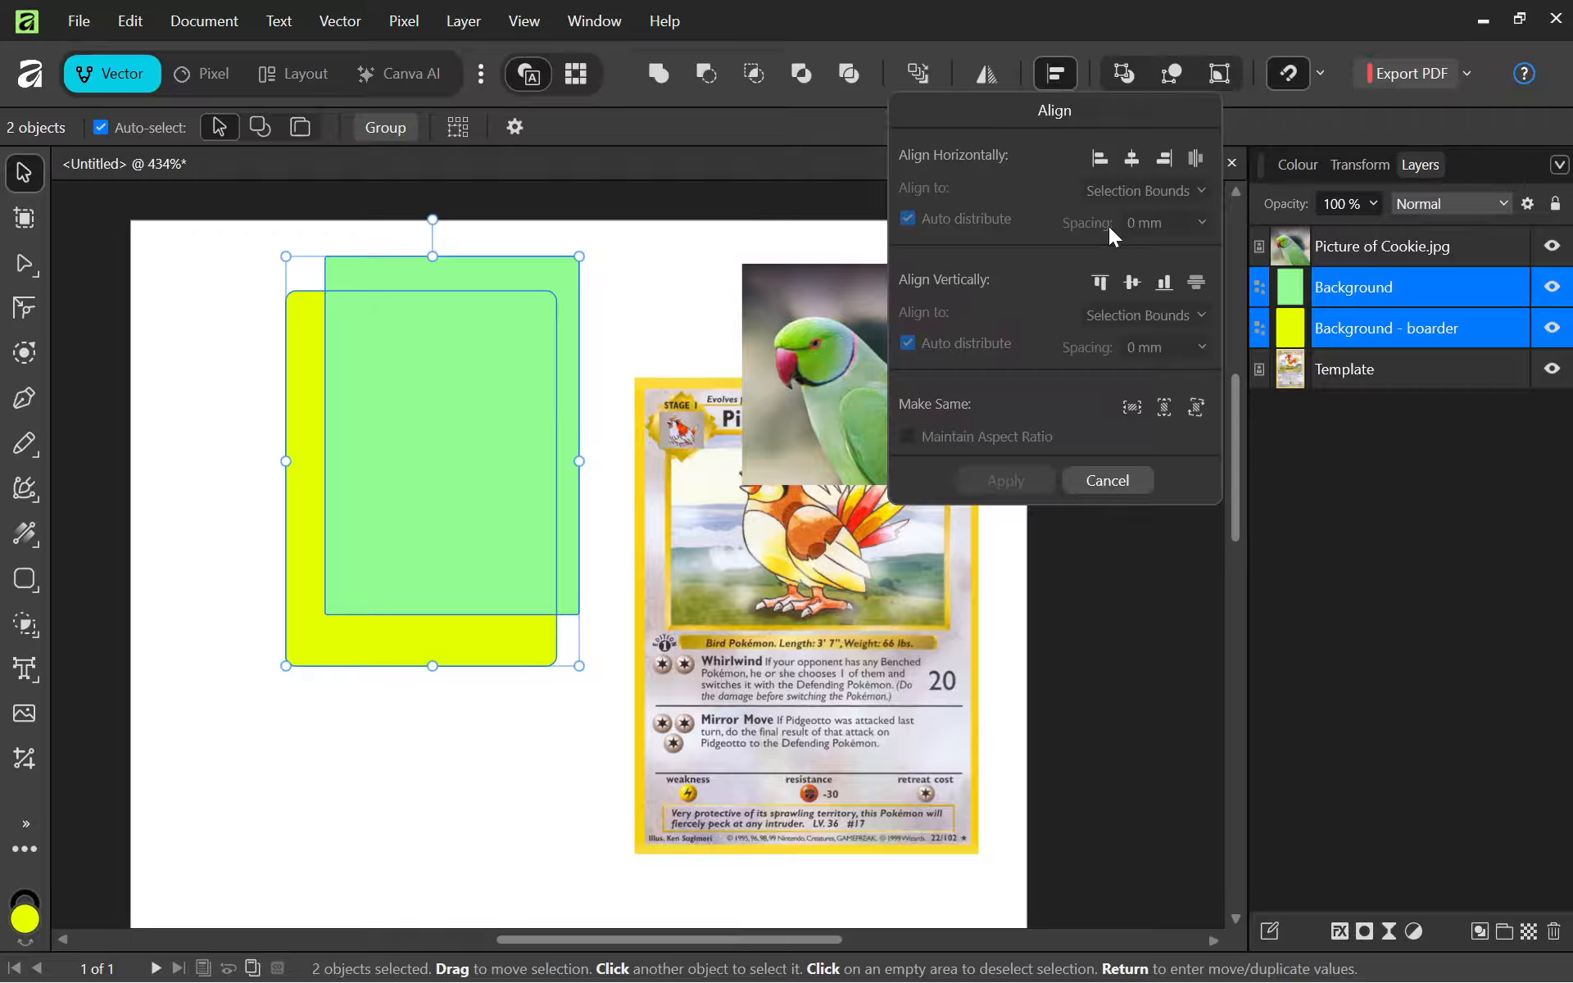
pyautogui.click(1133, 158)
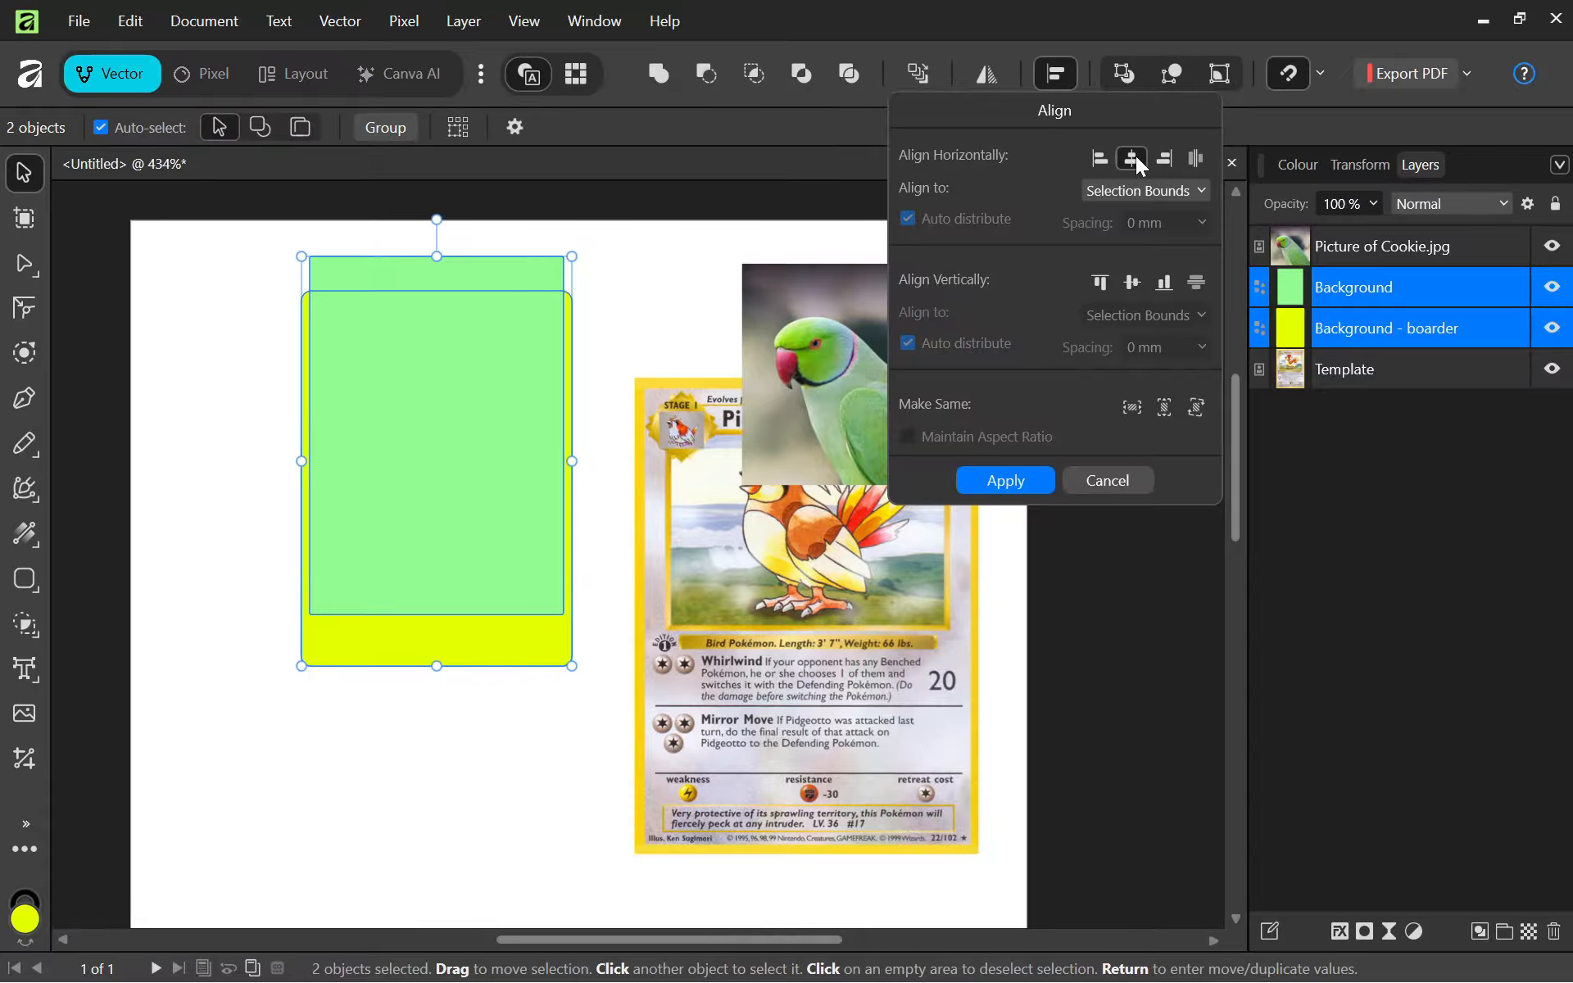
pyautogui.click(1133, 283)
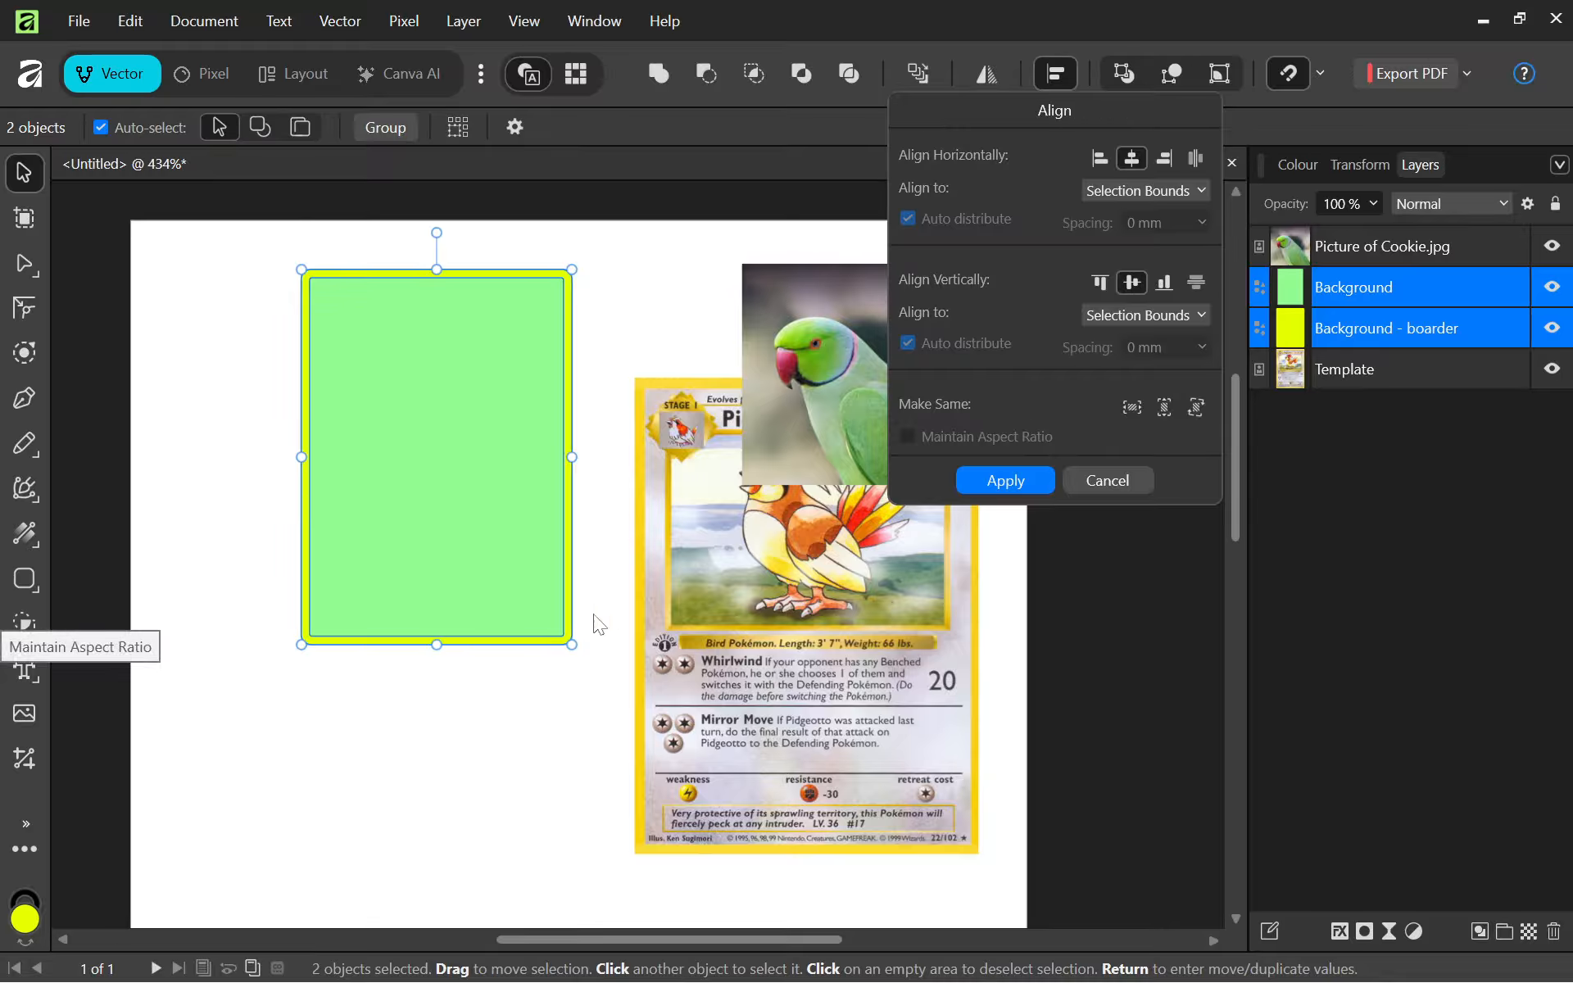
pyautogui.click(967, 490)
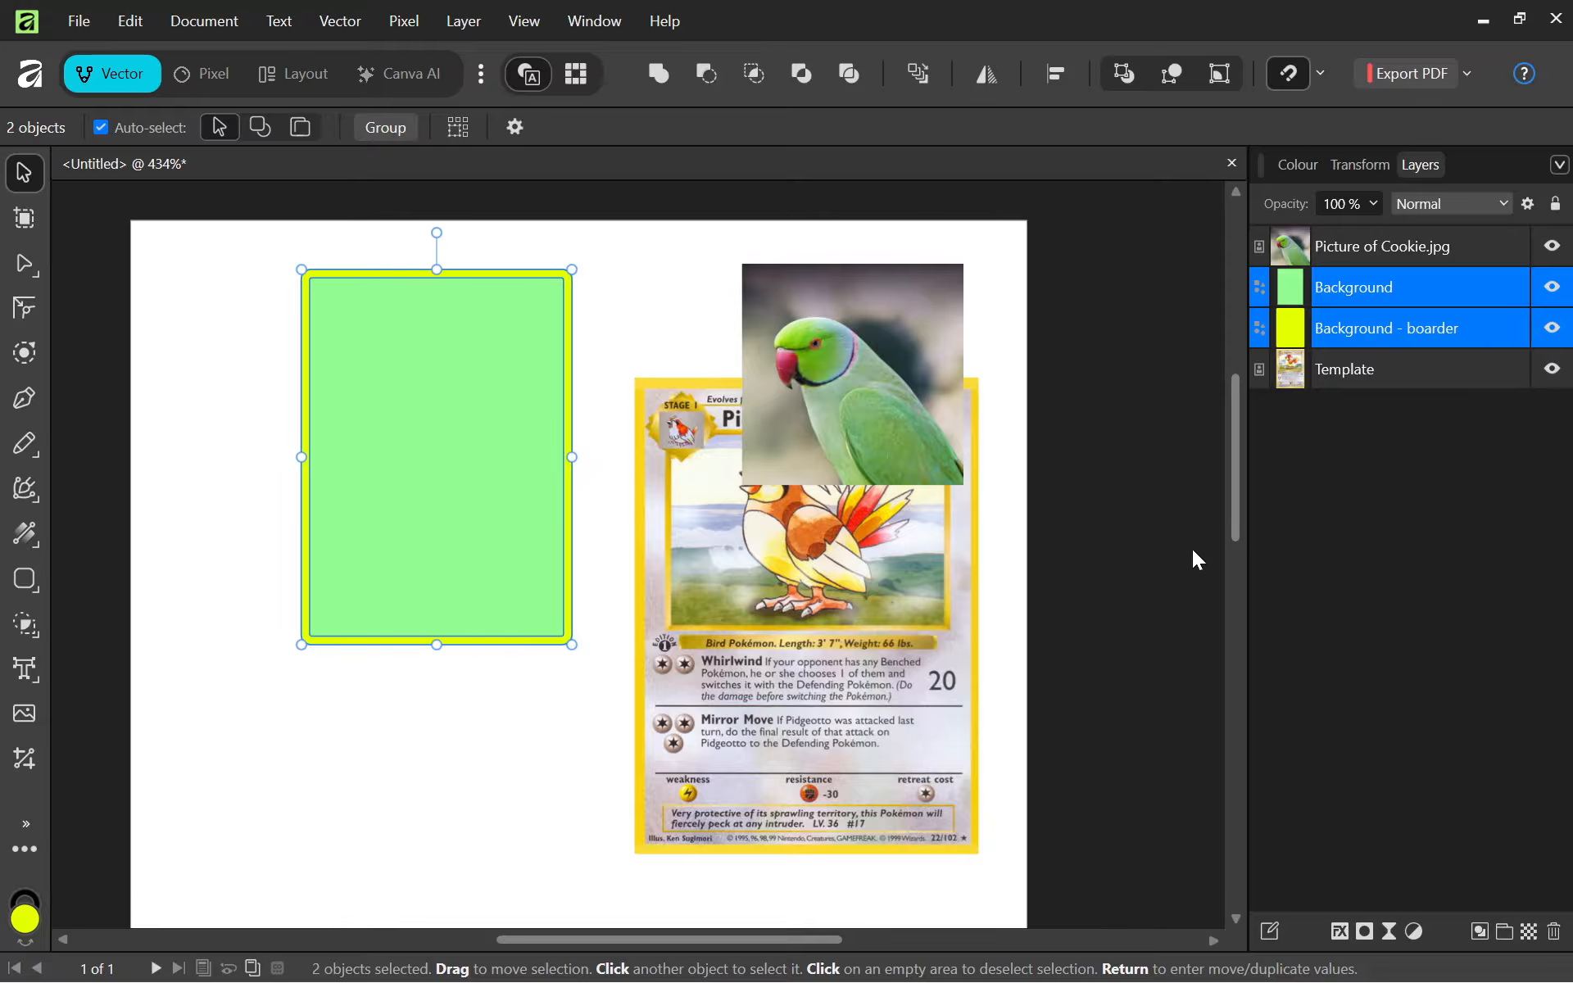
pyautogui.click(1359, 530)
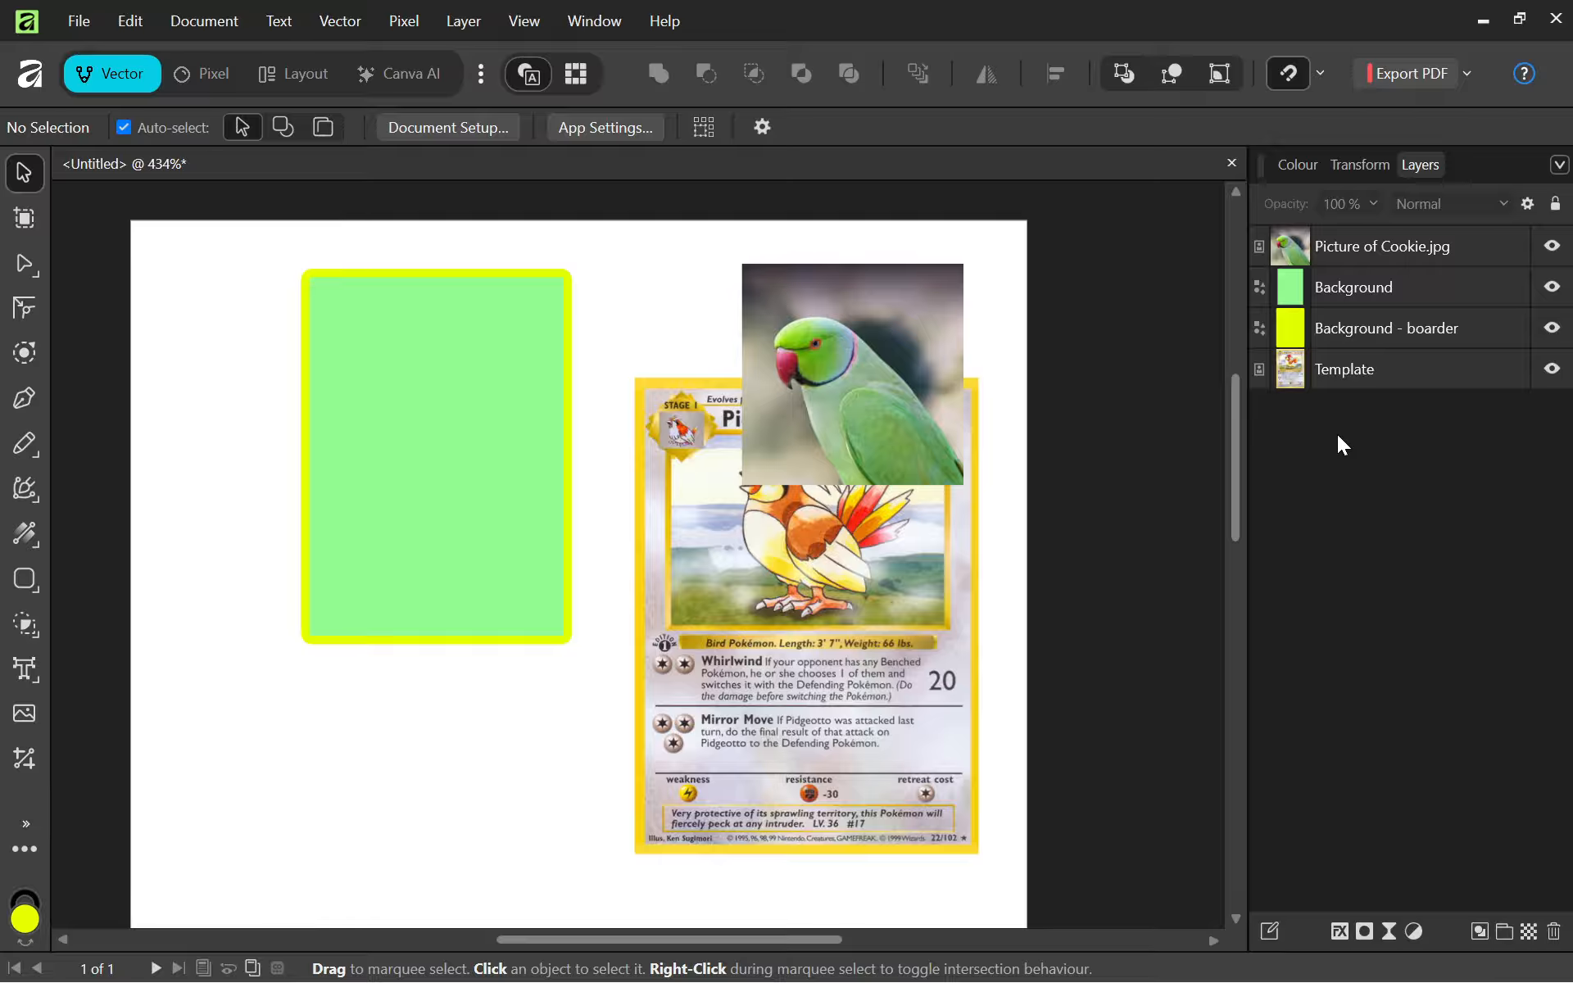
pyautogui.moveTo(332, 440); pyautogui.dragTo(283, 655)
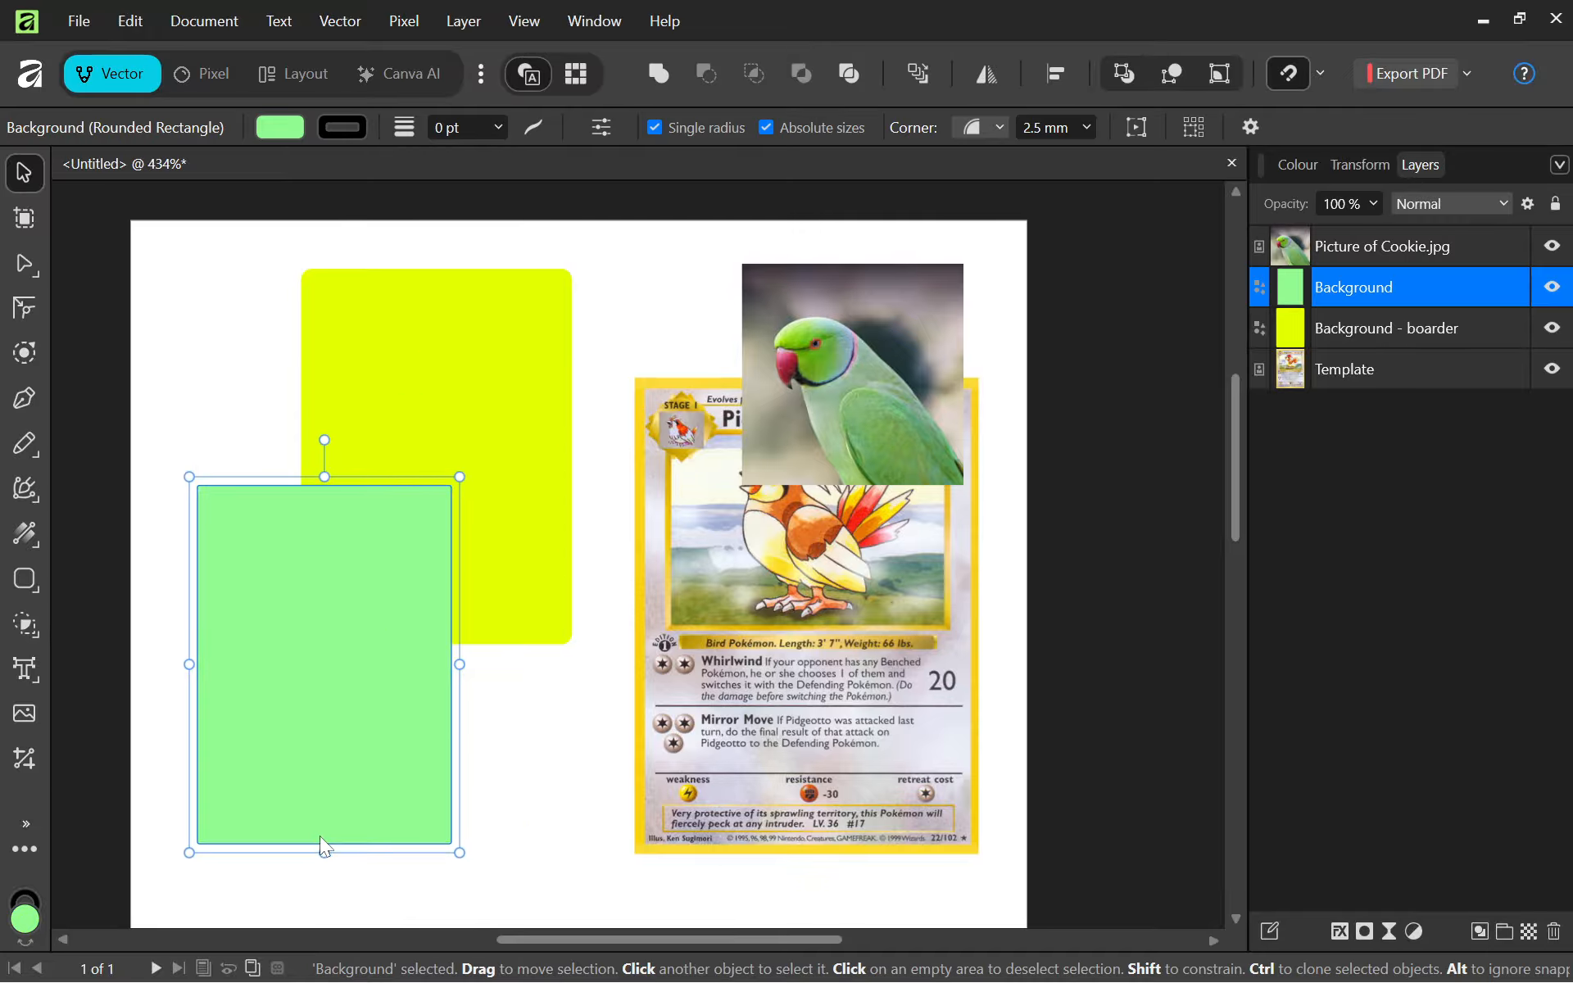
pyautogui.moveTo(872, 331); pyautogui.dragTo(507, 381)
pyautogui.moveTo(603, 416); pyautogui.dragTo(786, 387)
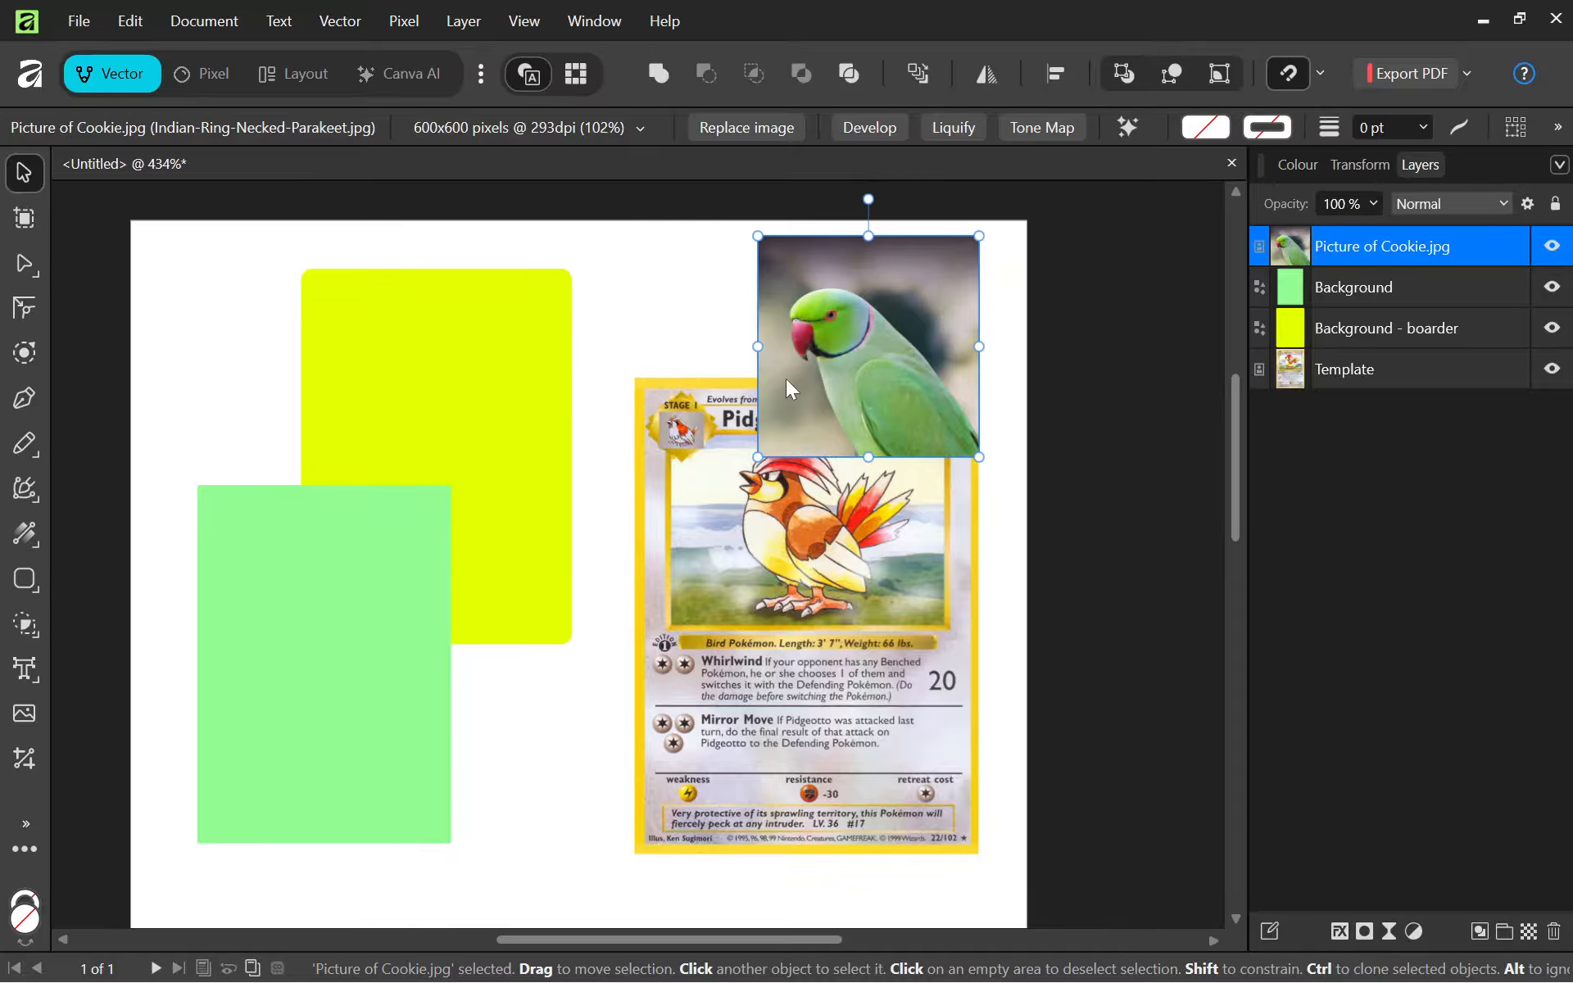
pyautogui.click(706, 341)
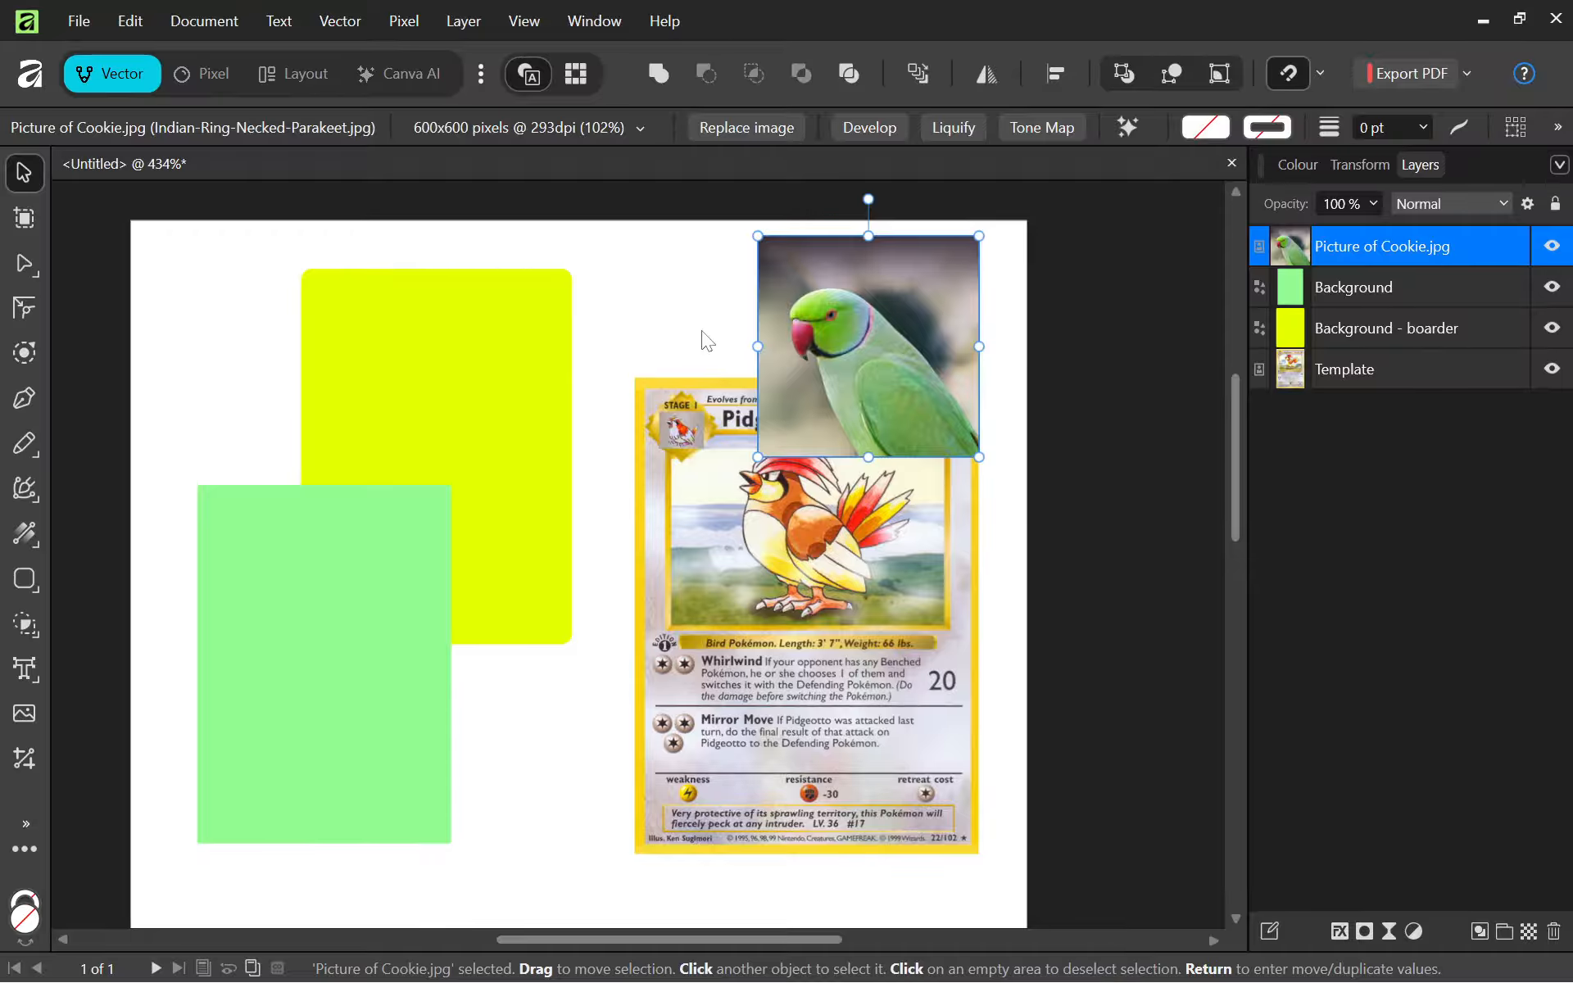
pyautogui.hotkey('ctrl', 'z')
pyautogui.hotkey('ctrl', 'z')
pyautogui.hotkey('ctrl', 'z')
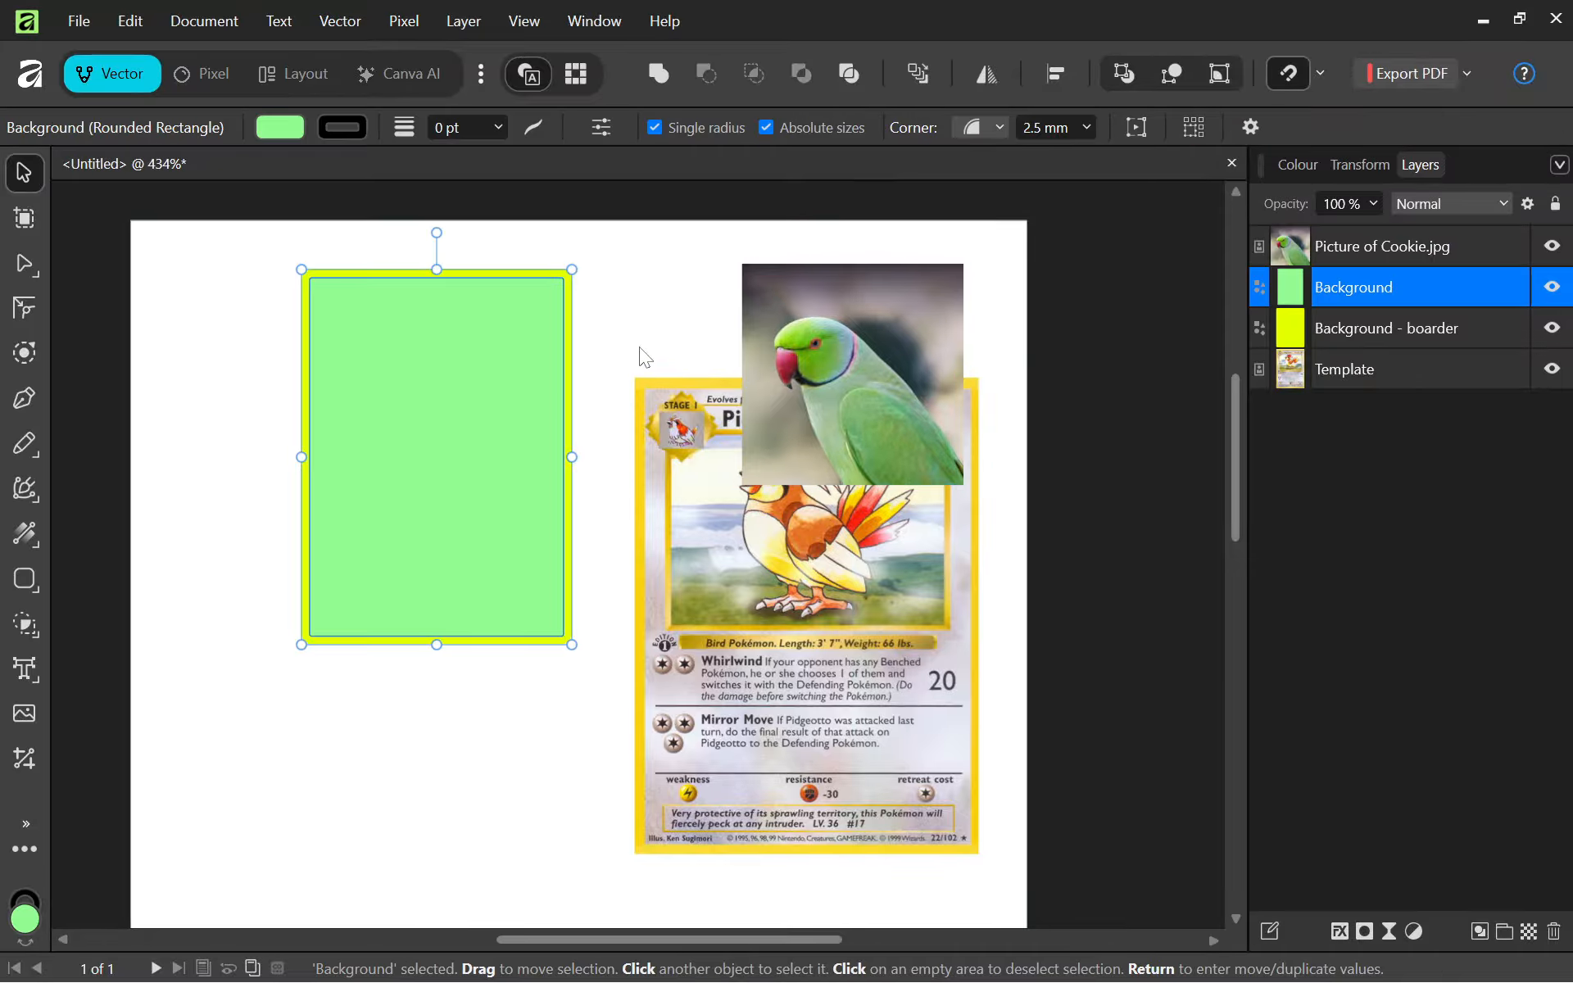
# Group the green Background rectangle with the yellow Background - boarder rectangle.
pyautogui.click(579, 801)
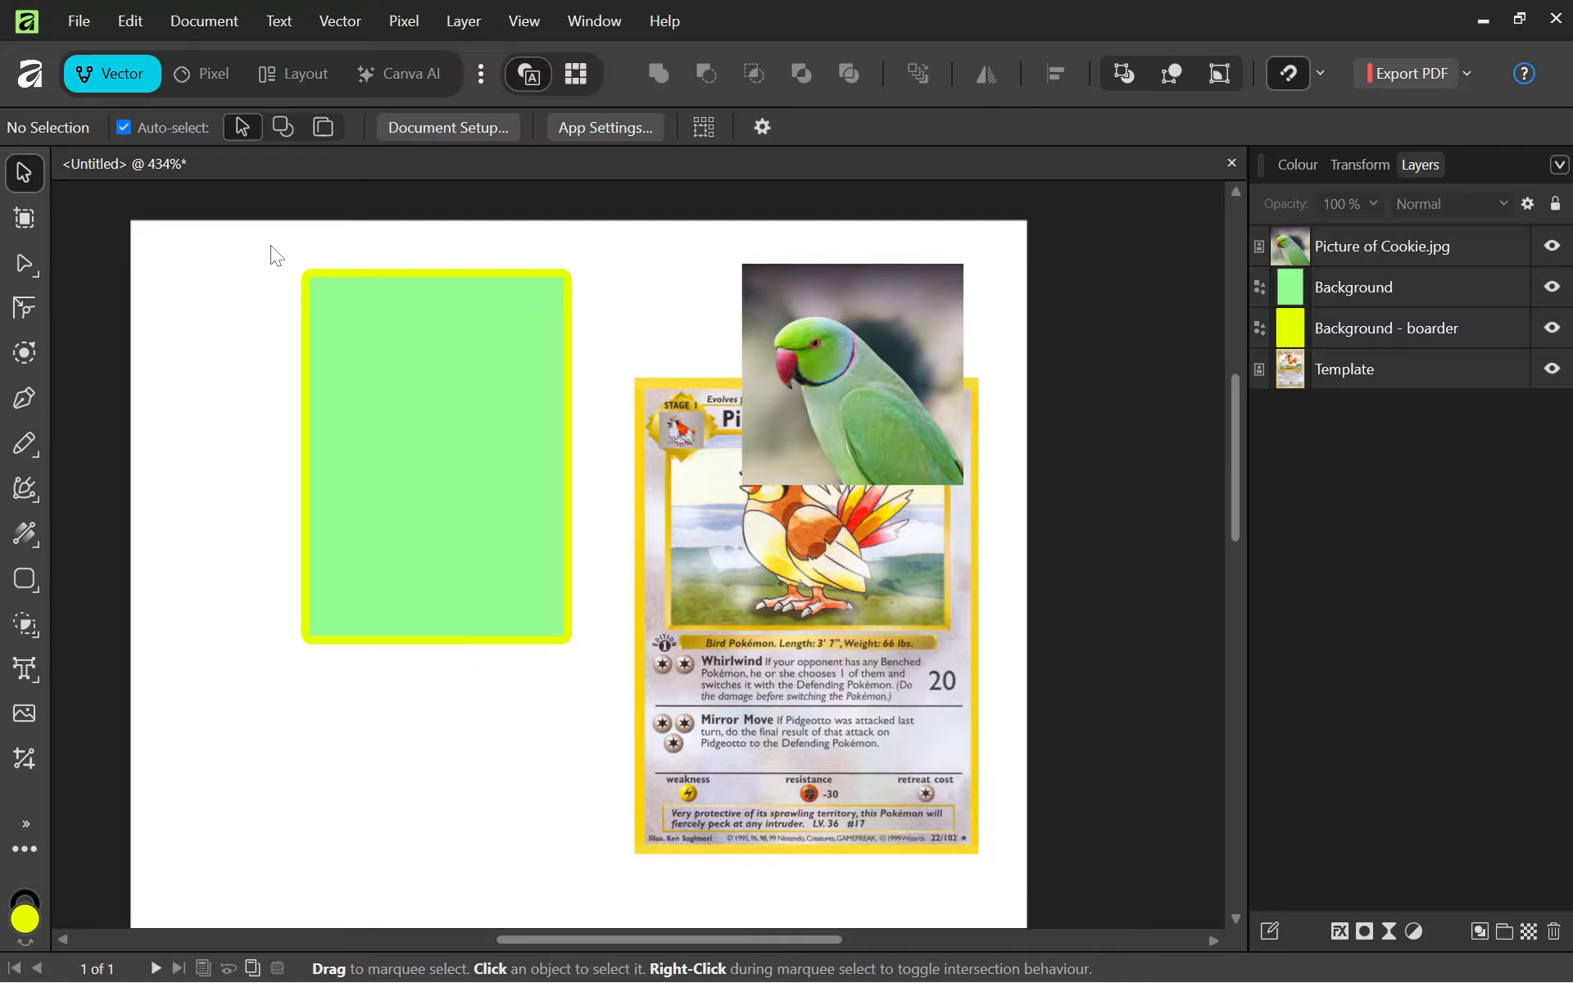
pyautogui.moveTo(271, 246); pyautogui.dragTo(597, 672)
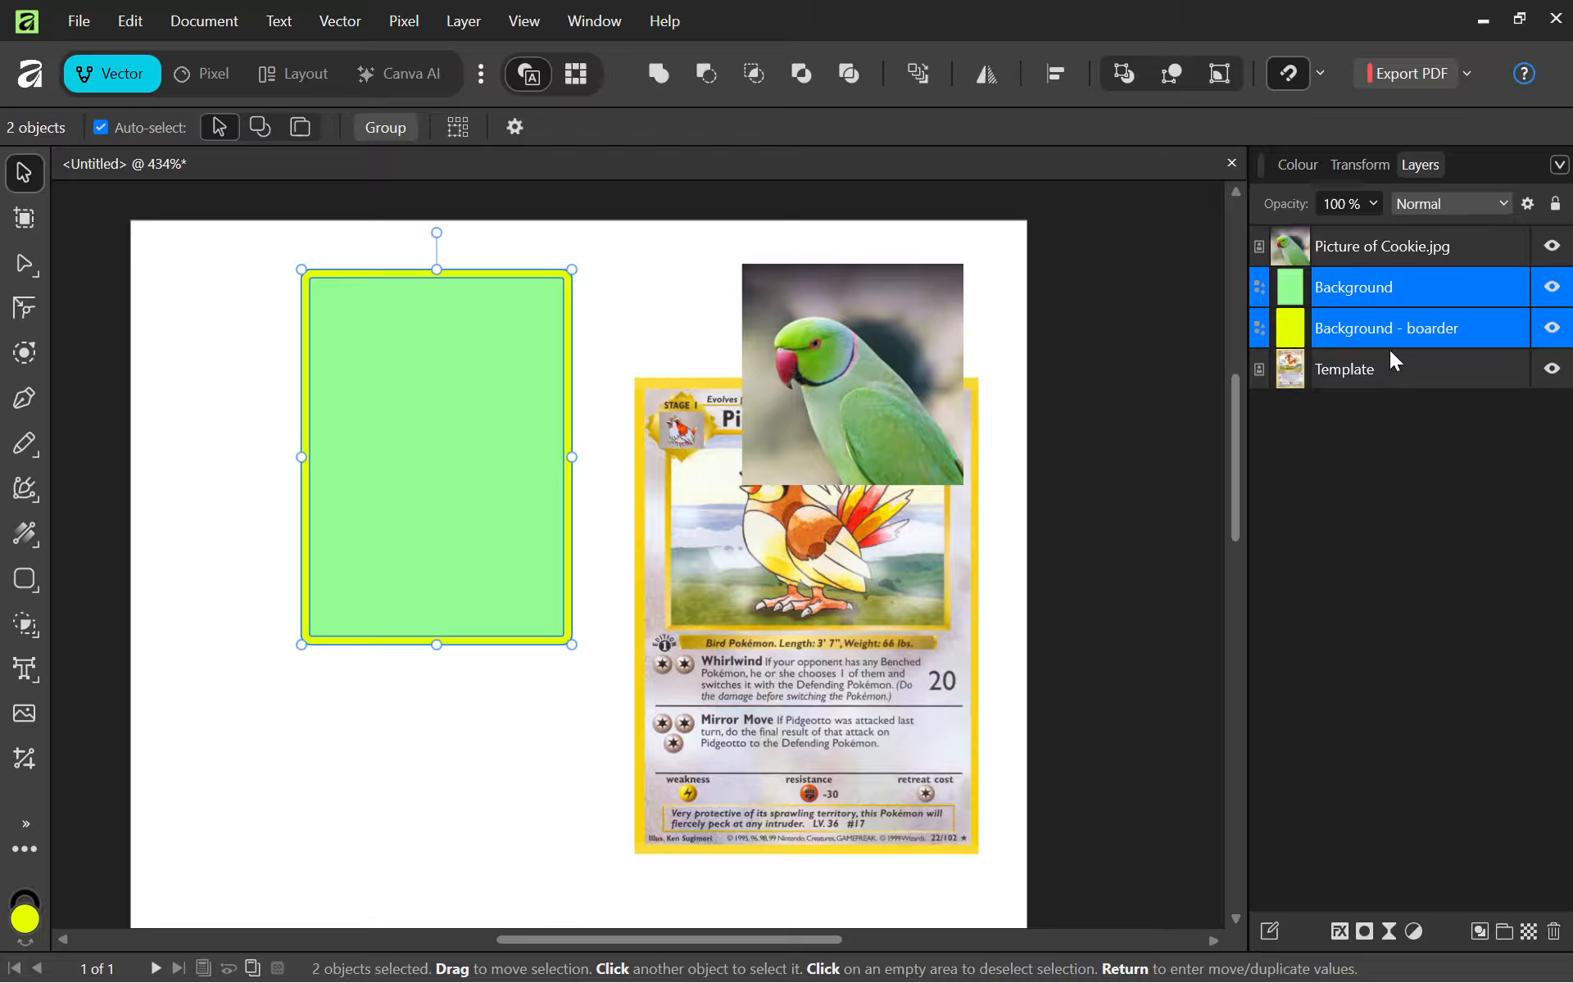
pyautogui.rightClick(449, 387)
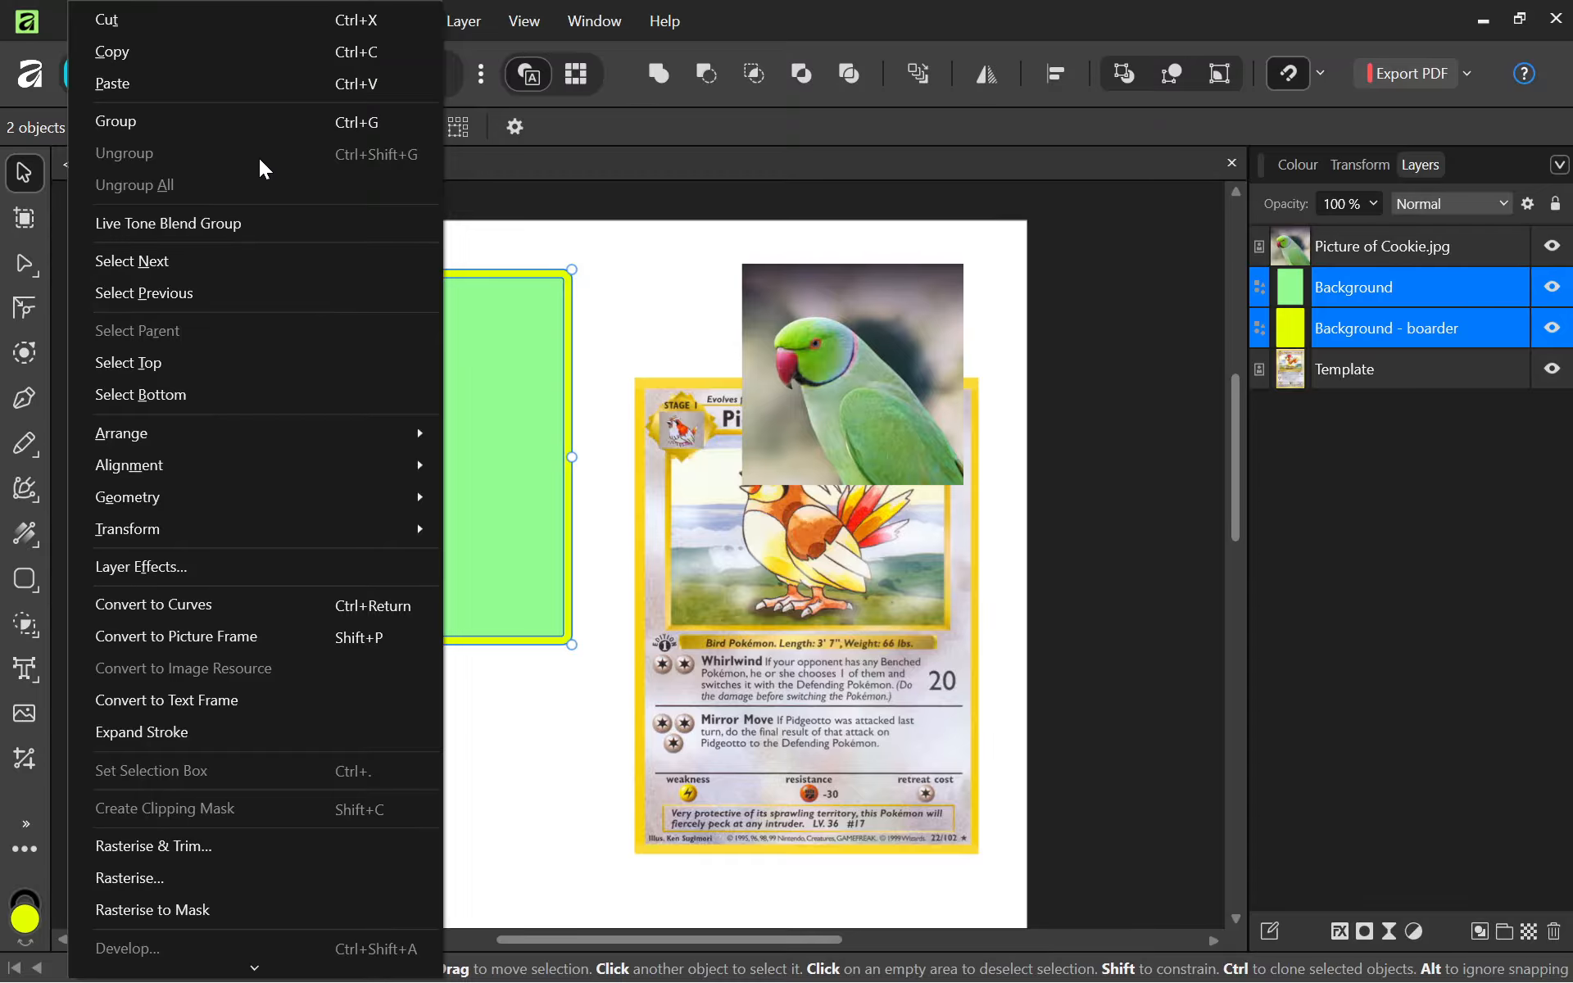
pyautogui.click(194, 131)
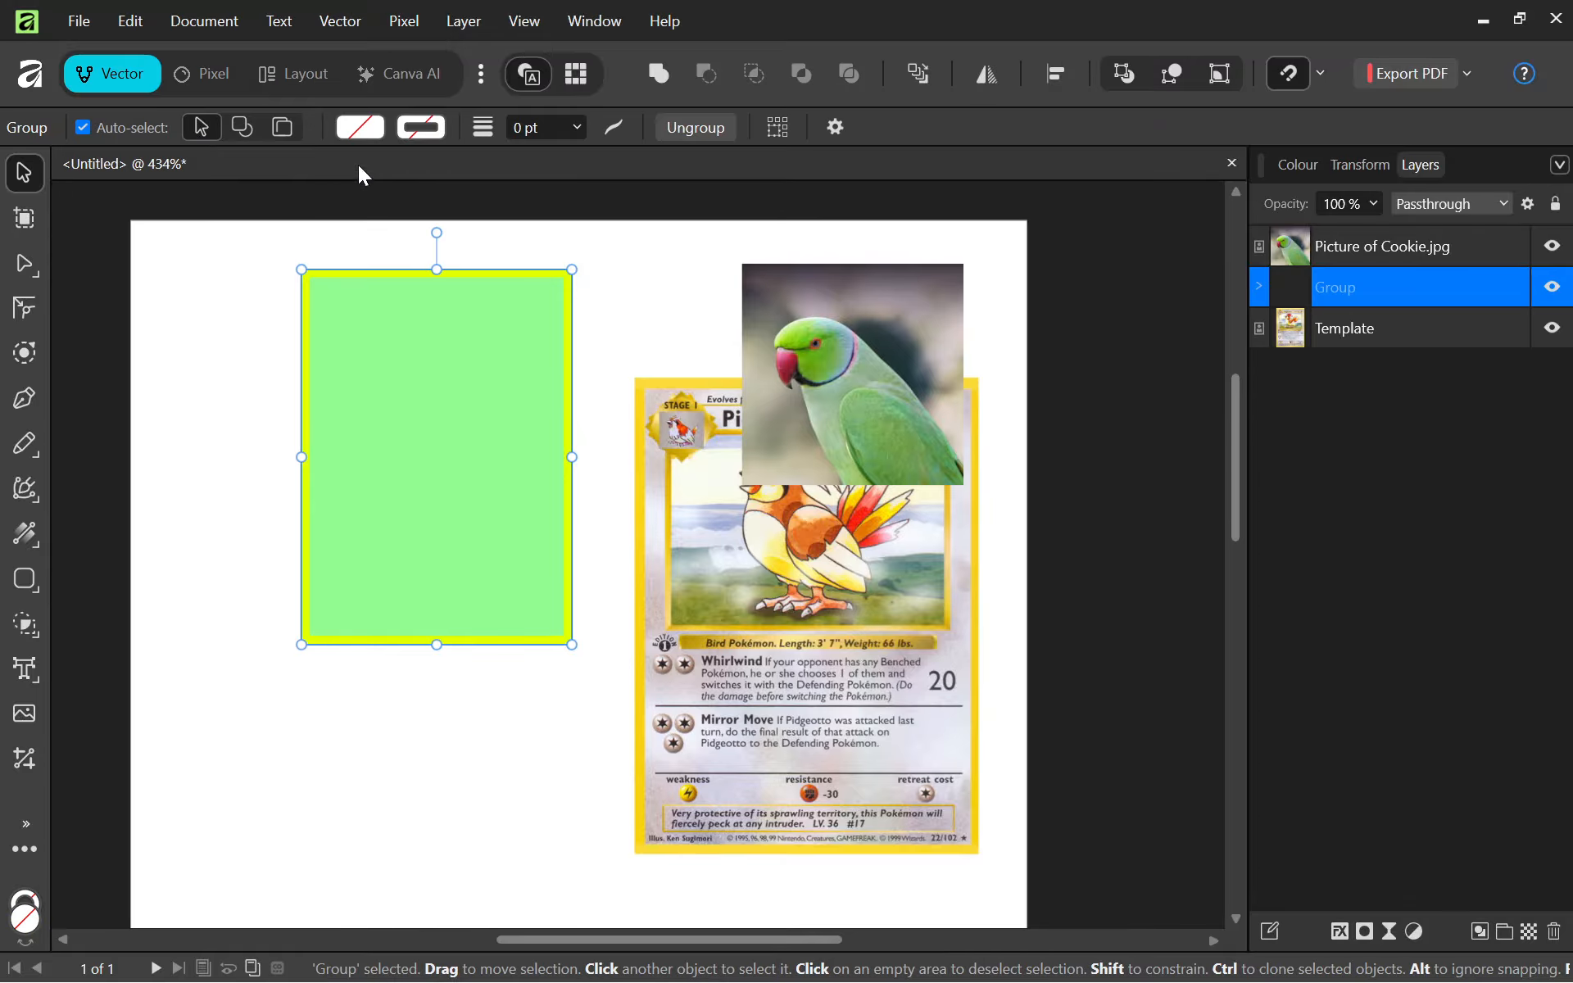
pyautogui.click(1366, 385)
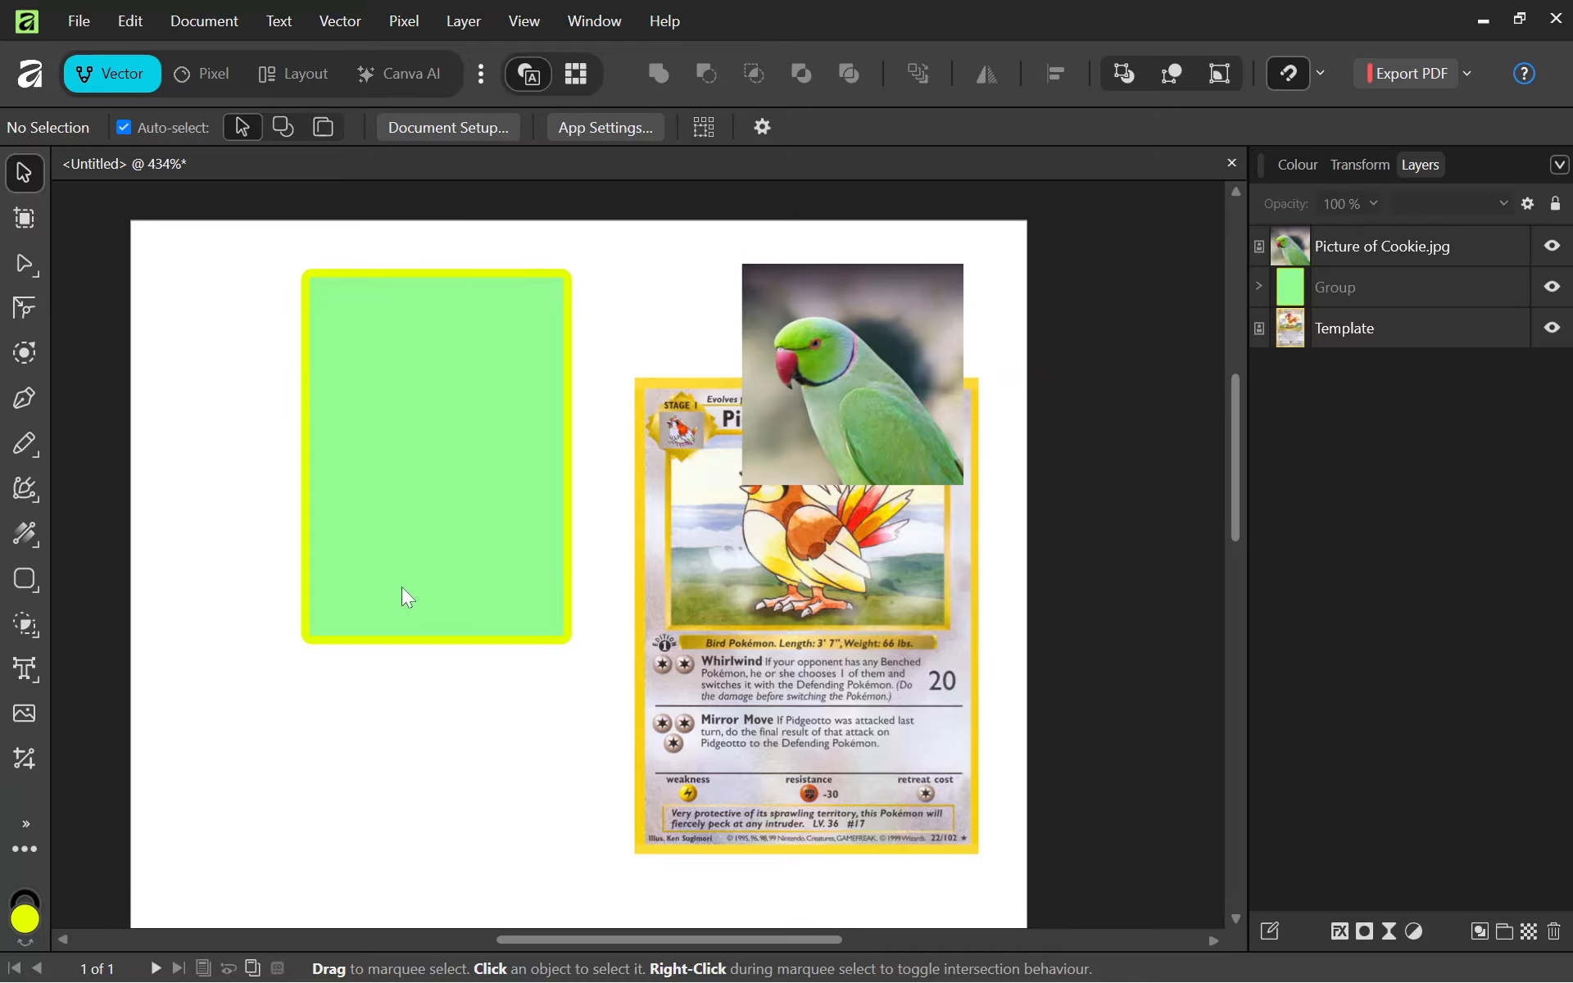
# Reposition the grouped green and yellow card background on the blank area of the page beside the Pidgeotto card.
pyautogui.moveTo(392, 543)
pyautogui.mouseDown()
pyautogui.moveTo(424, 511)
pyautogui.moveTo(377, 554)
pyautogui.mouseUp()
pyautogui.click(253, 475)
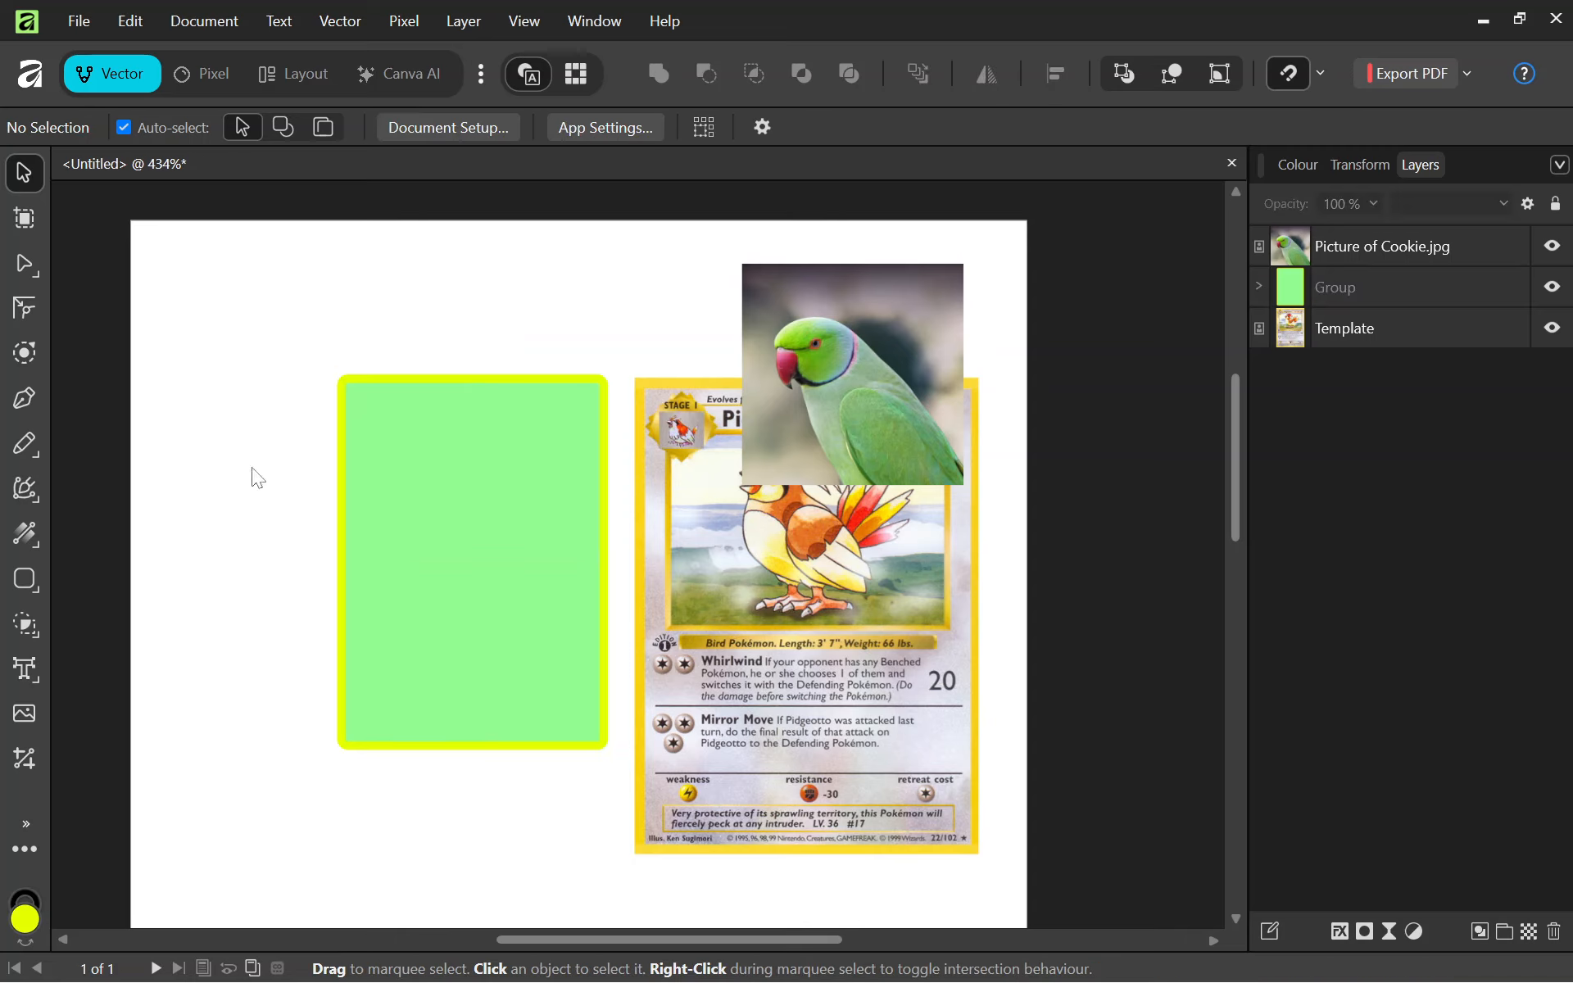
pyautogui.click(577, 476)
pyautogui.moveTo(577, 476); pyautogui.dragTo(392, 351)
pyautogui.click(552, 614)
pyautogui.moveTo(410, 464); pyautogui.dragTo(509, 537)
pyautogui.moveTo(448, 489); pyautogui.dragTo(442, 474)
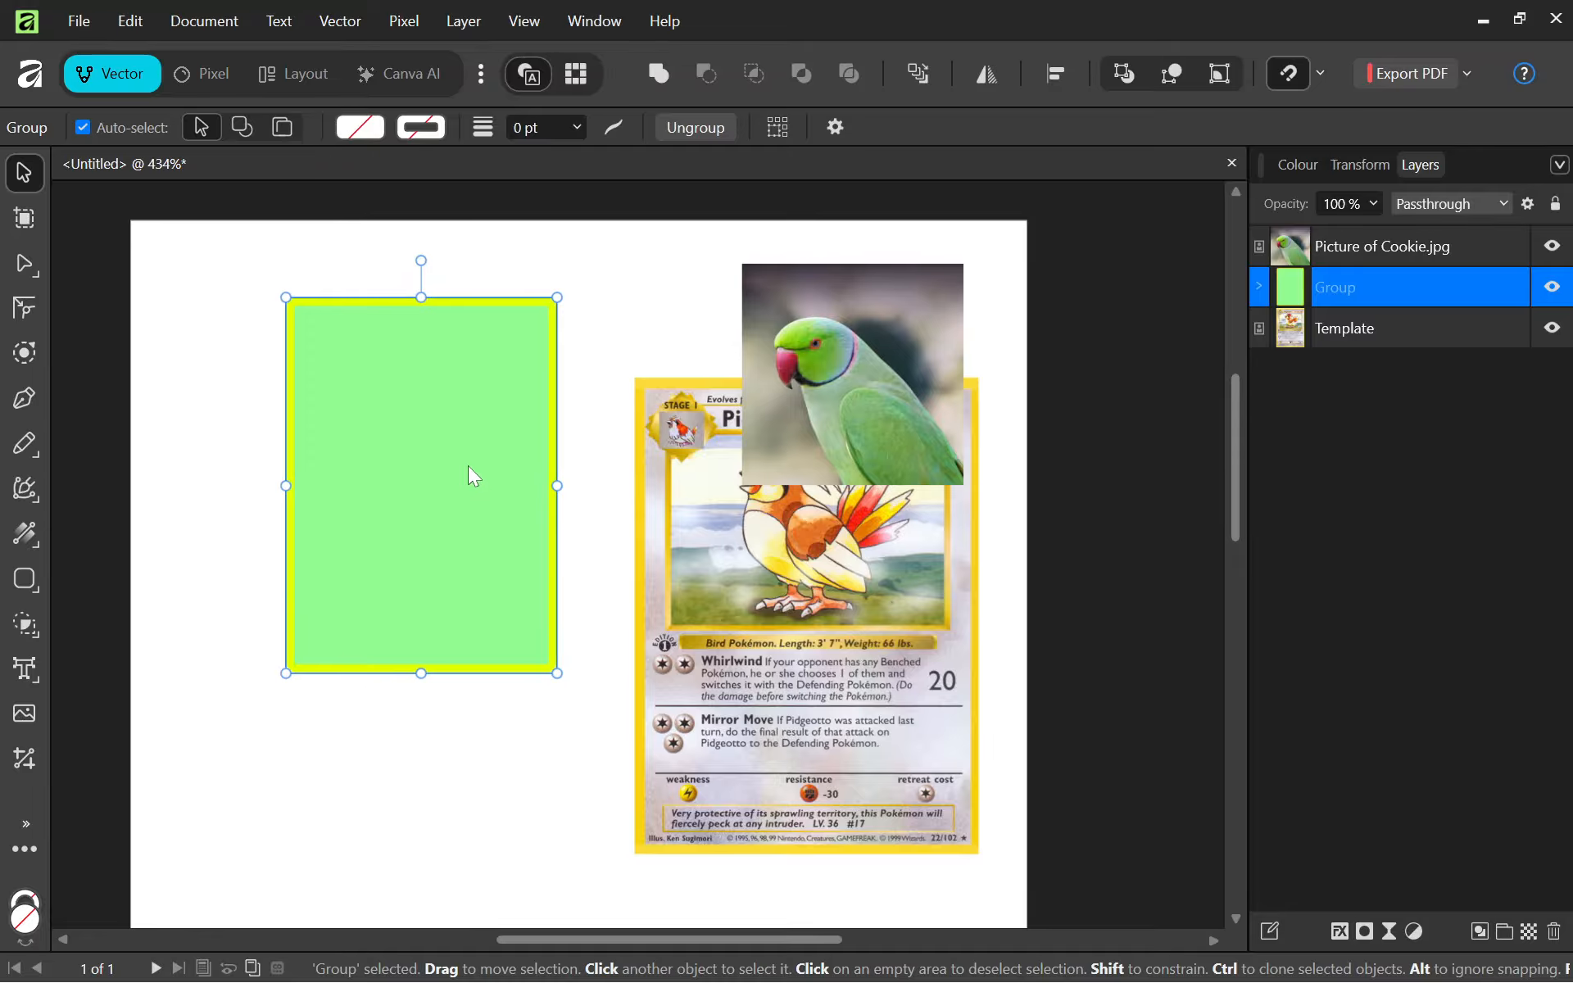
pyautogui.click(983, 354)
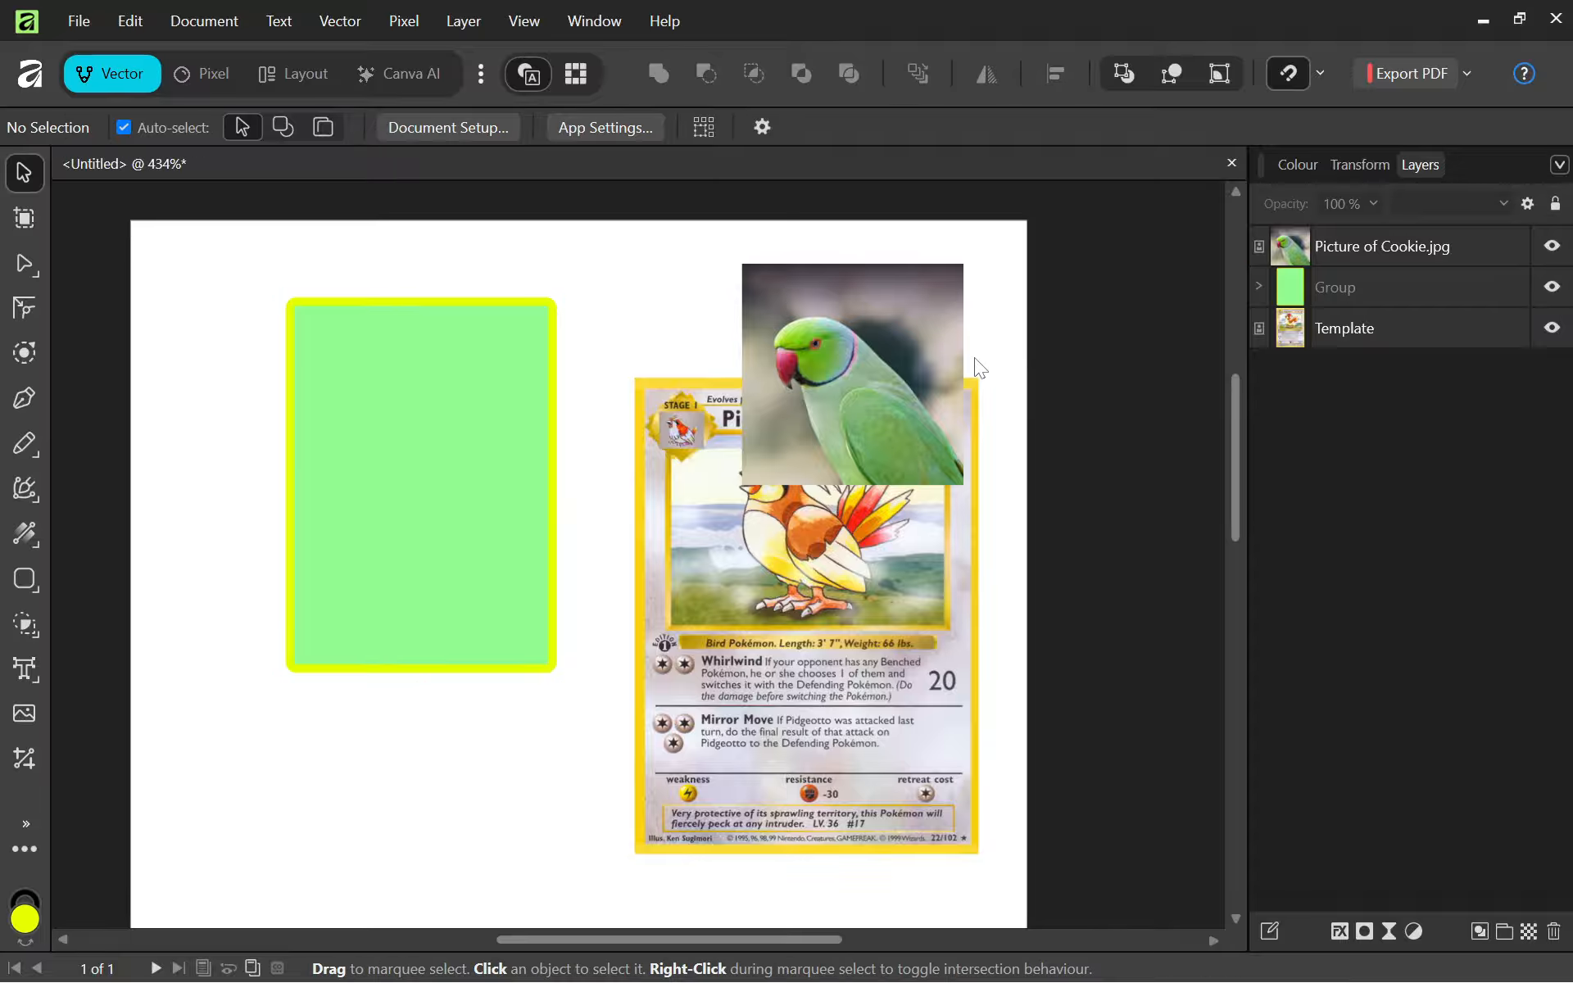
# Place the parakeet photo on the upper half of the green card, scaled down to about 88% and centred between its sides.
pyautogui.moveTo(833, 381); pyautogui.dragTo(455, 465)
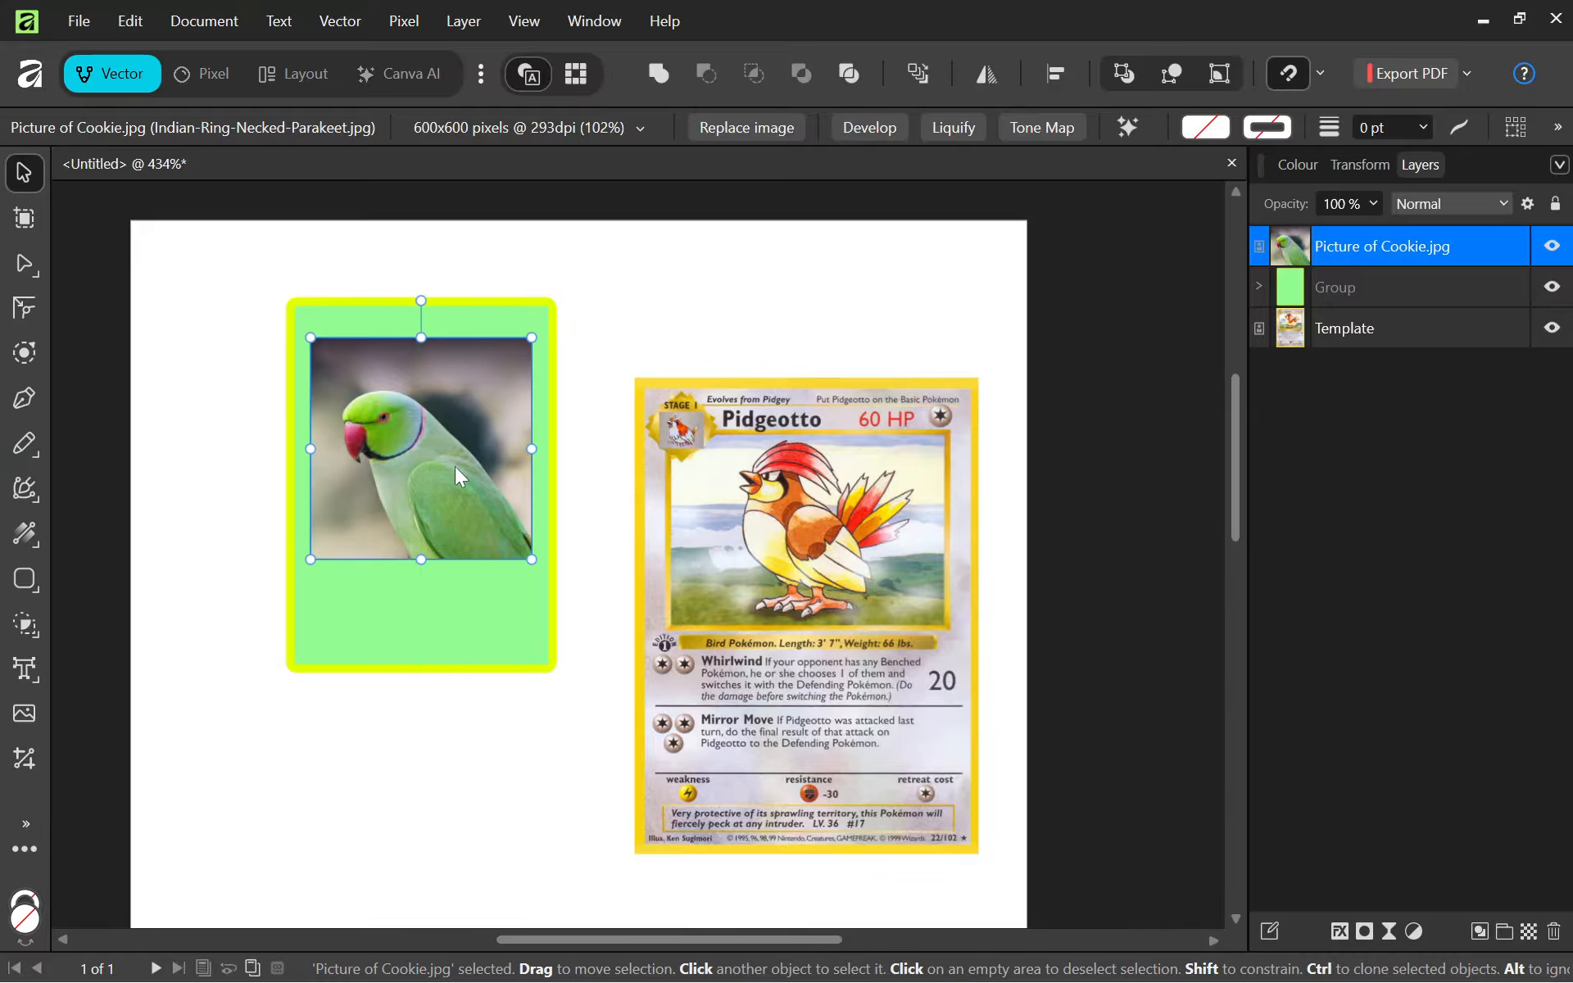
pyautogui.moveTo(534, 561); pyautogui.dragTo(501, 528)
pyautogui.moveTo(425, 470); pyautogui.dragTo(448, 475)
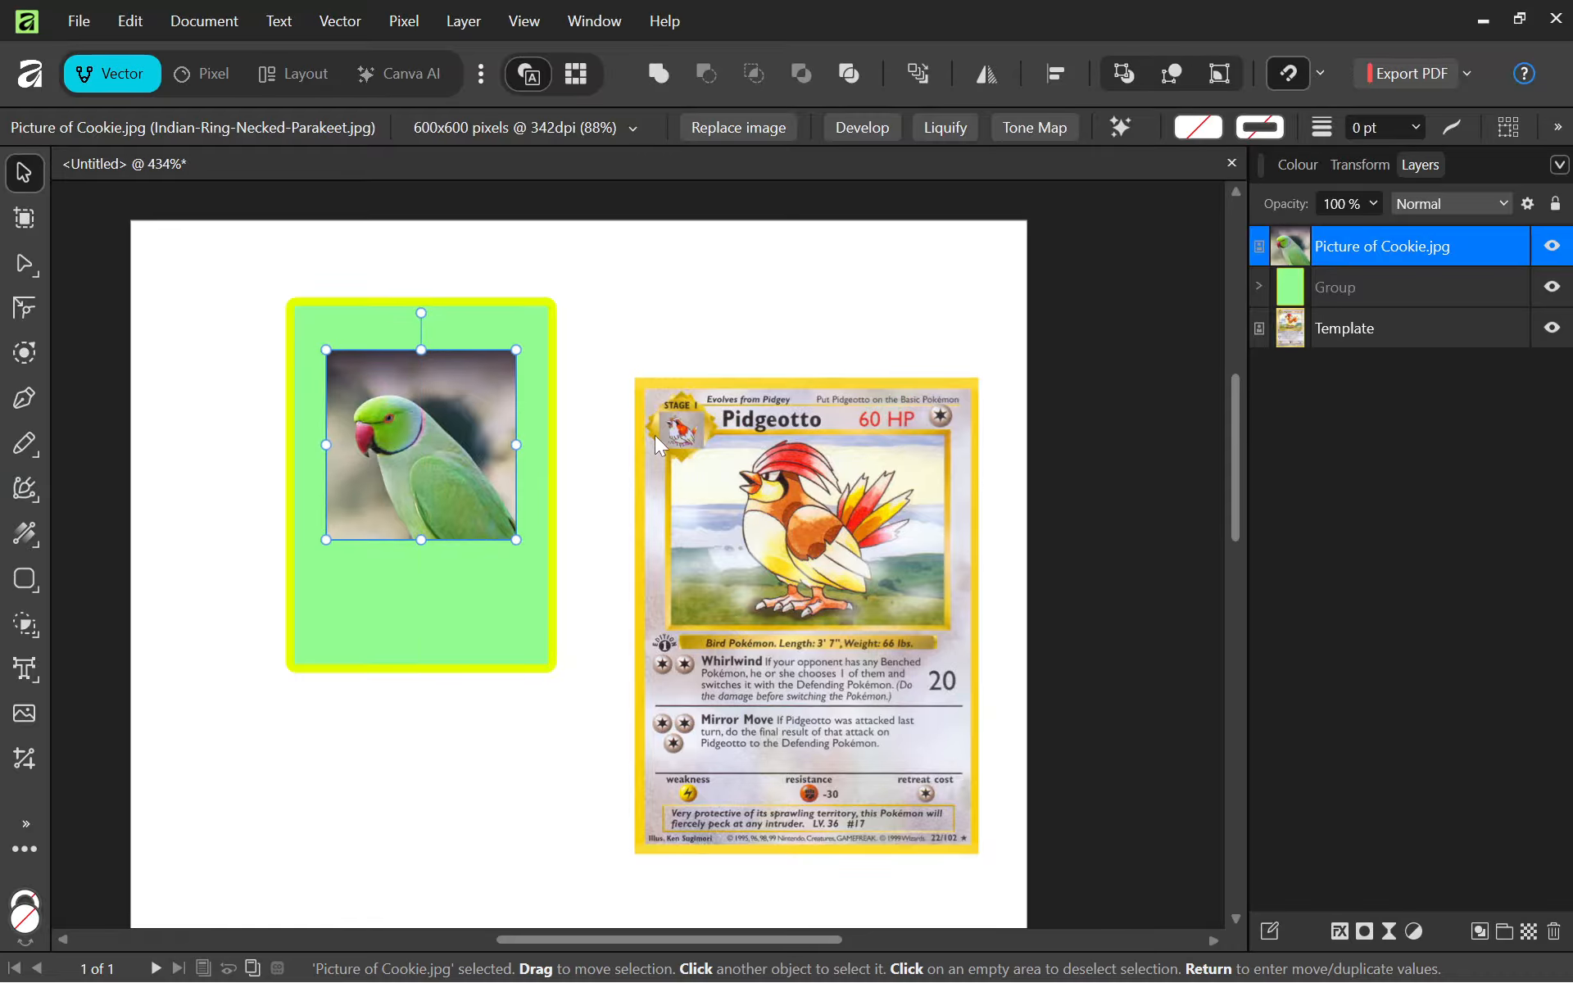
# Duplicate the Picture of Cookie.jpg layer and select the lower of the two copies.
pyautogui.rightClick(1414, 244)
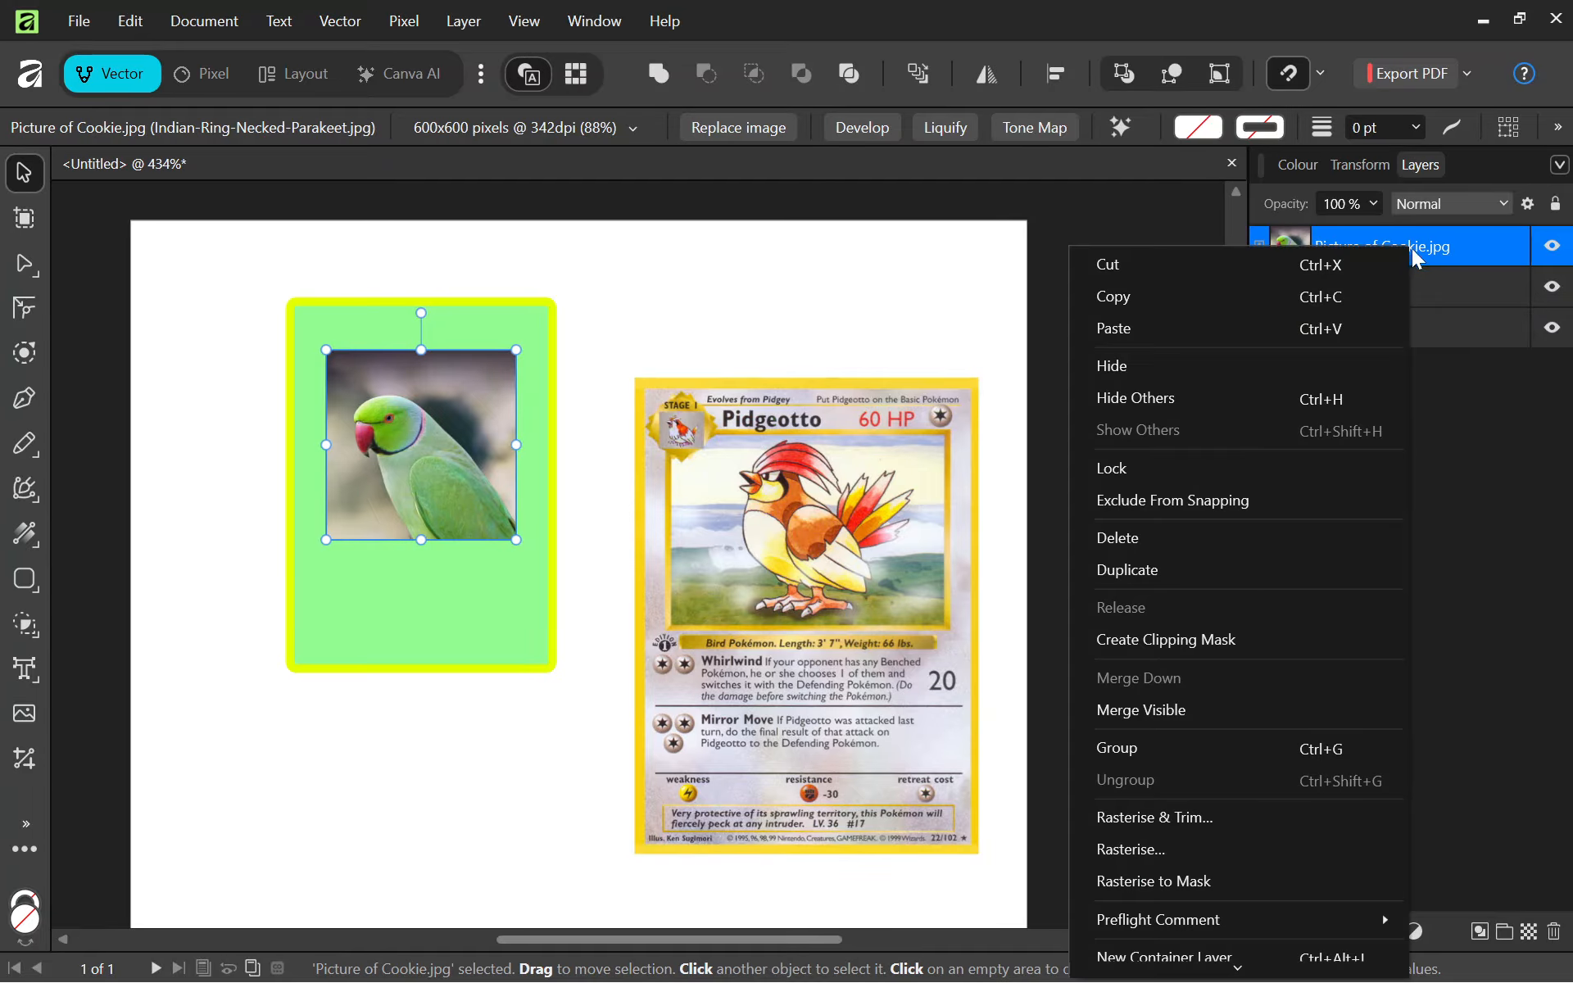
pyautogui.click(1164, 567)
pyautogui.click(1503, 540)
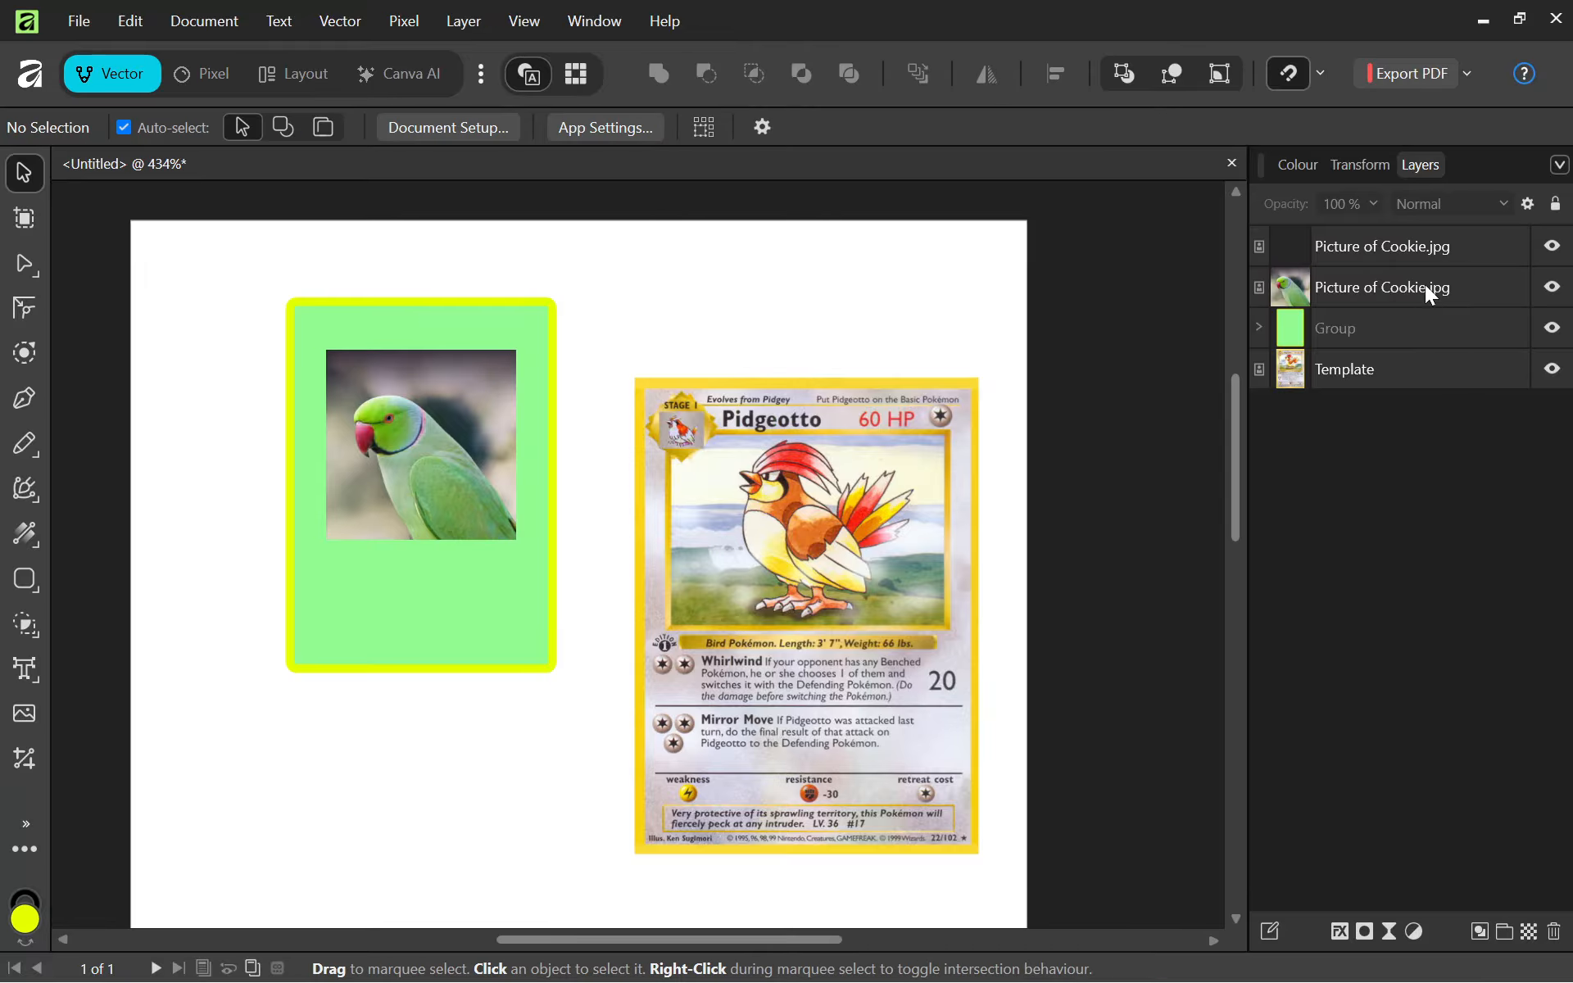
pyautogui.moveTo(1416, 267); pyautogui.dragTo(1409, 283)
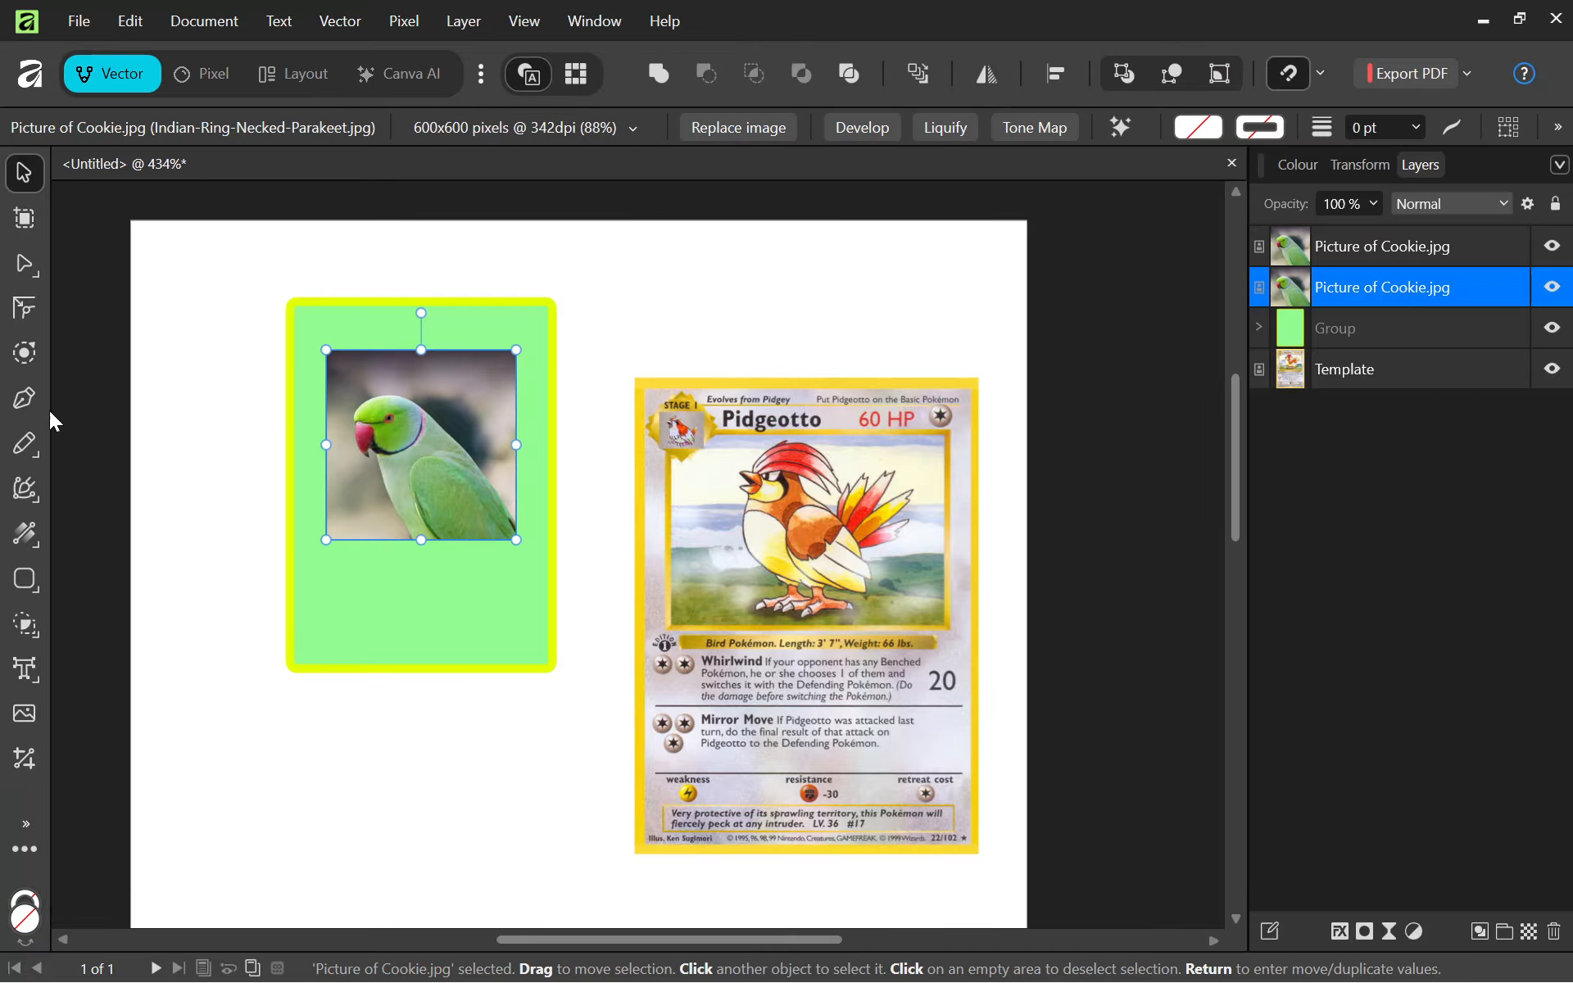
# Apply a contour offset of -2 mm to the lower copy of the parakeet photo.
pyautogui.click(25, 352)
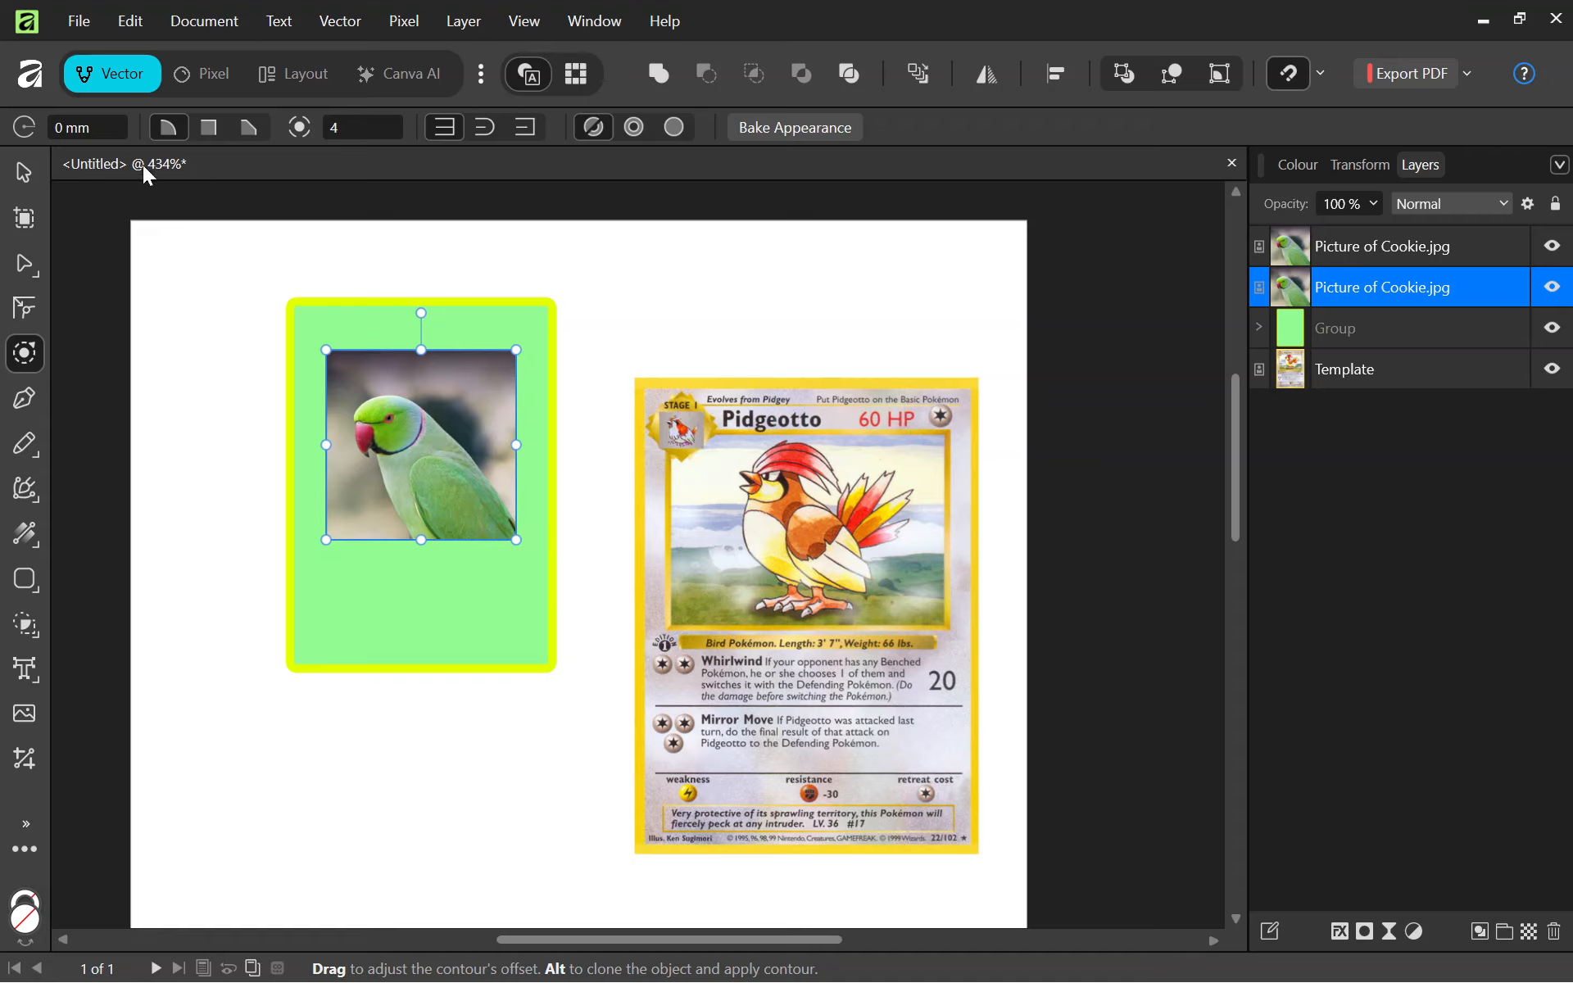
pyautogui.click(90, 127)
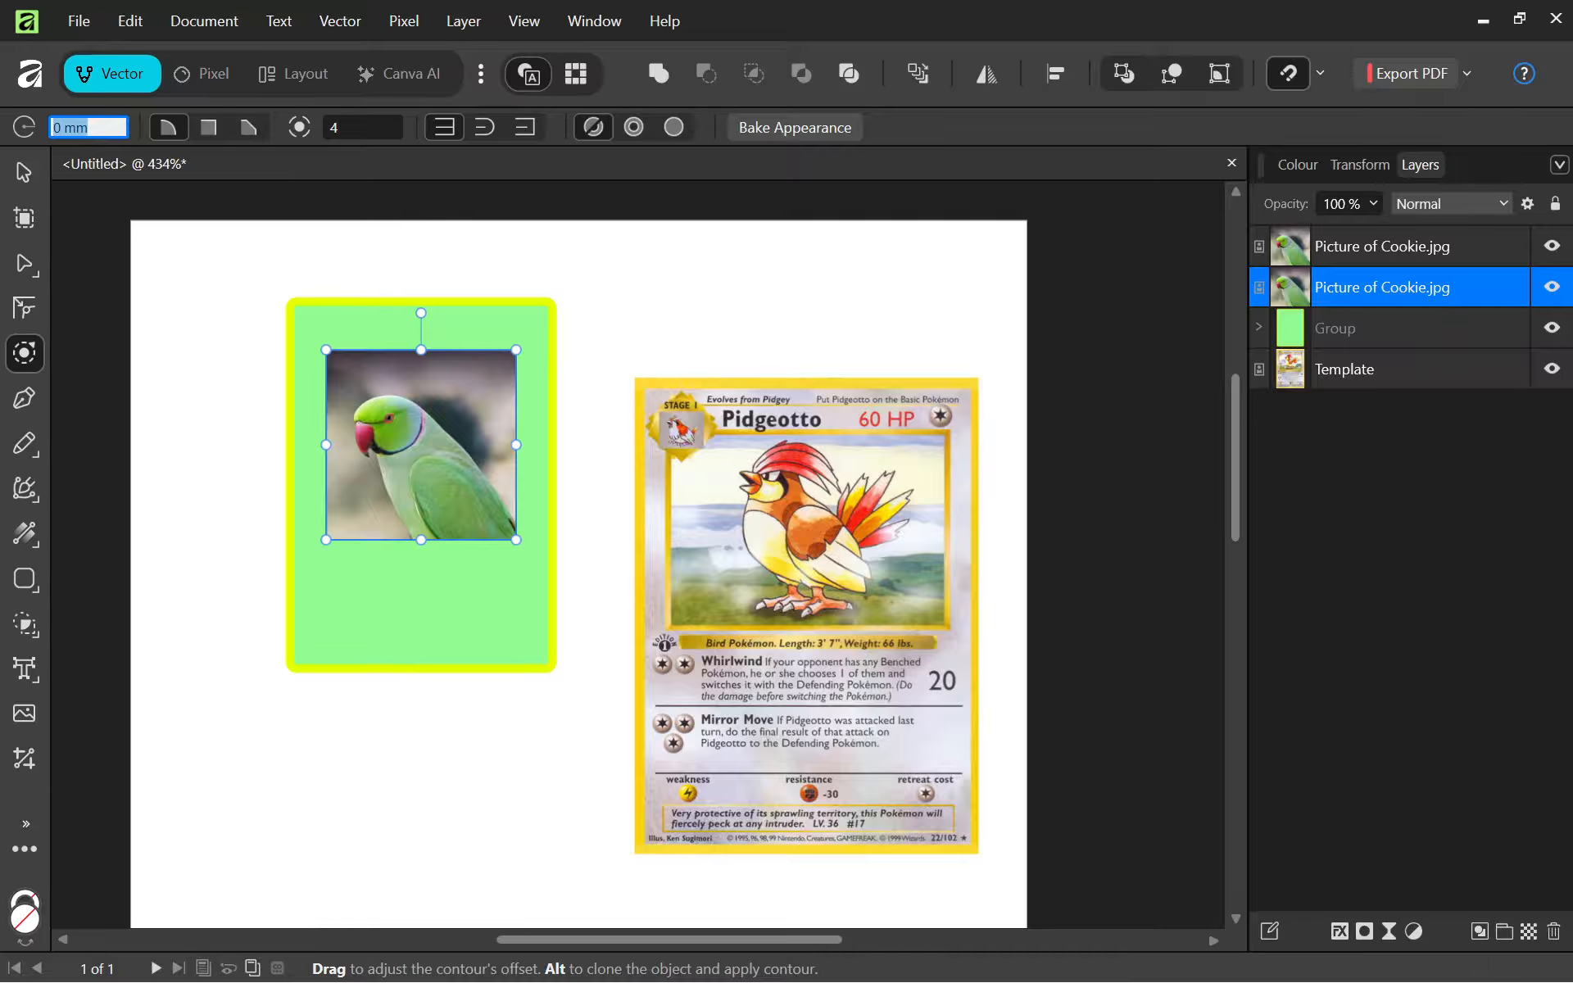
pyautogui.write('-2')
pyautogui.press('Return')
pyautogui.scroll(1, 584, 492)
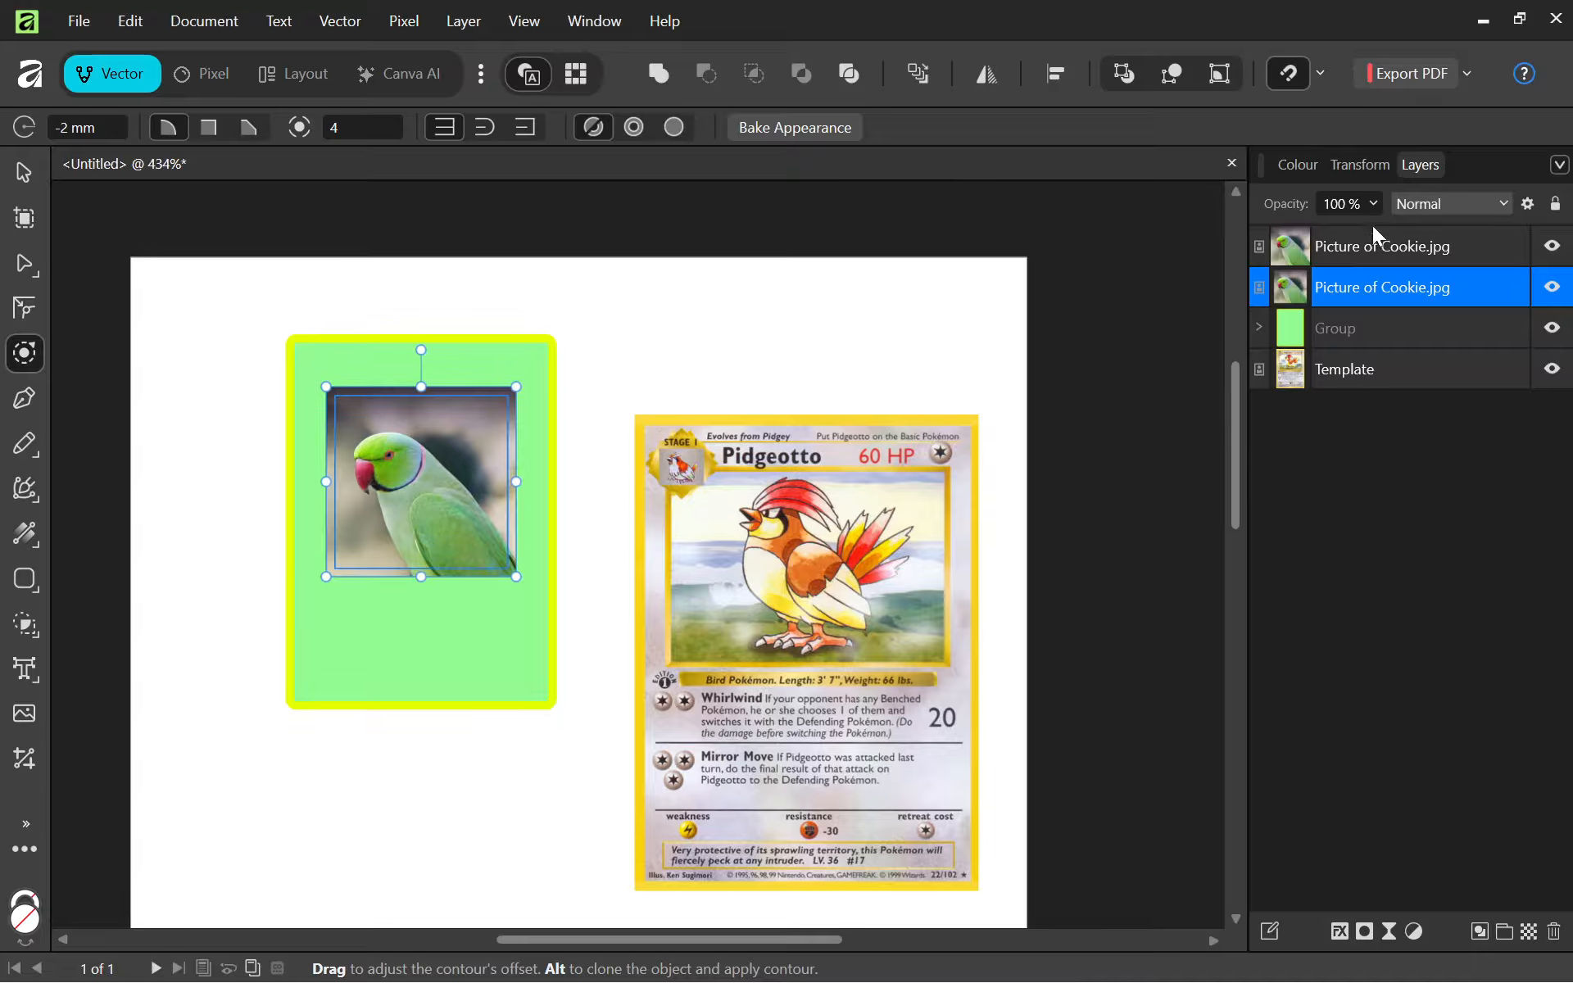
# Fill the lower copy of the parakeet photo with a bright yellow matching the card border.
pyautogui.click(1297, 164)
pyautogui.click(1436, 399)
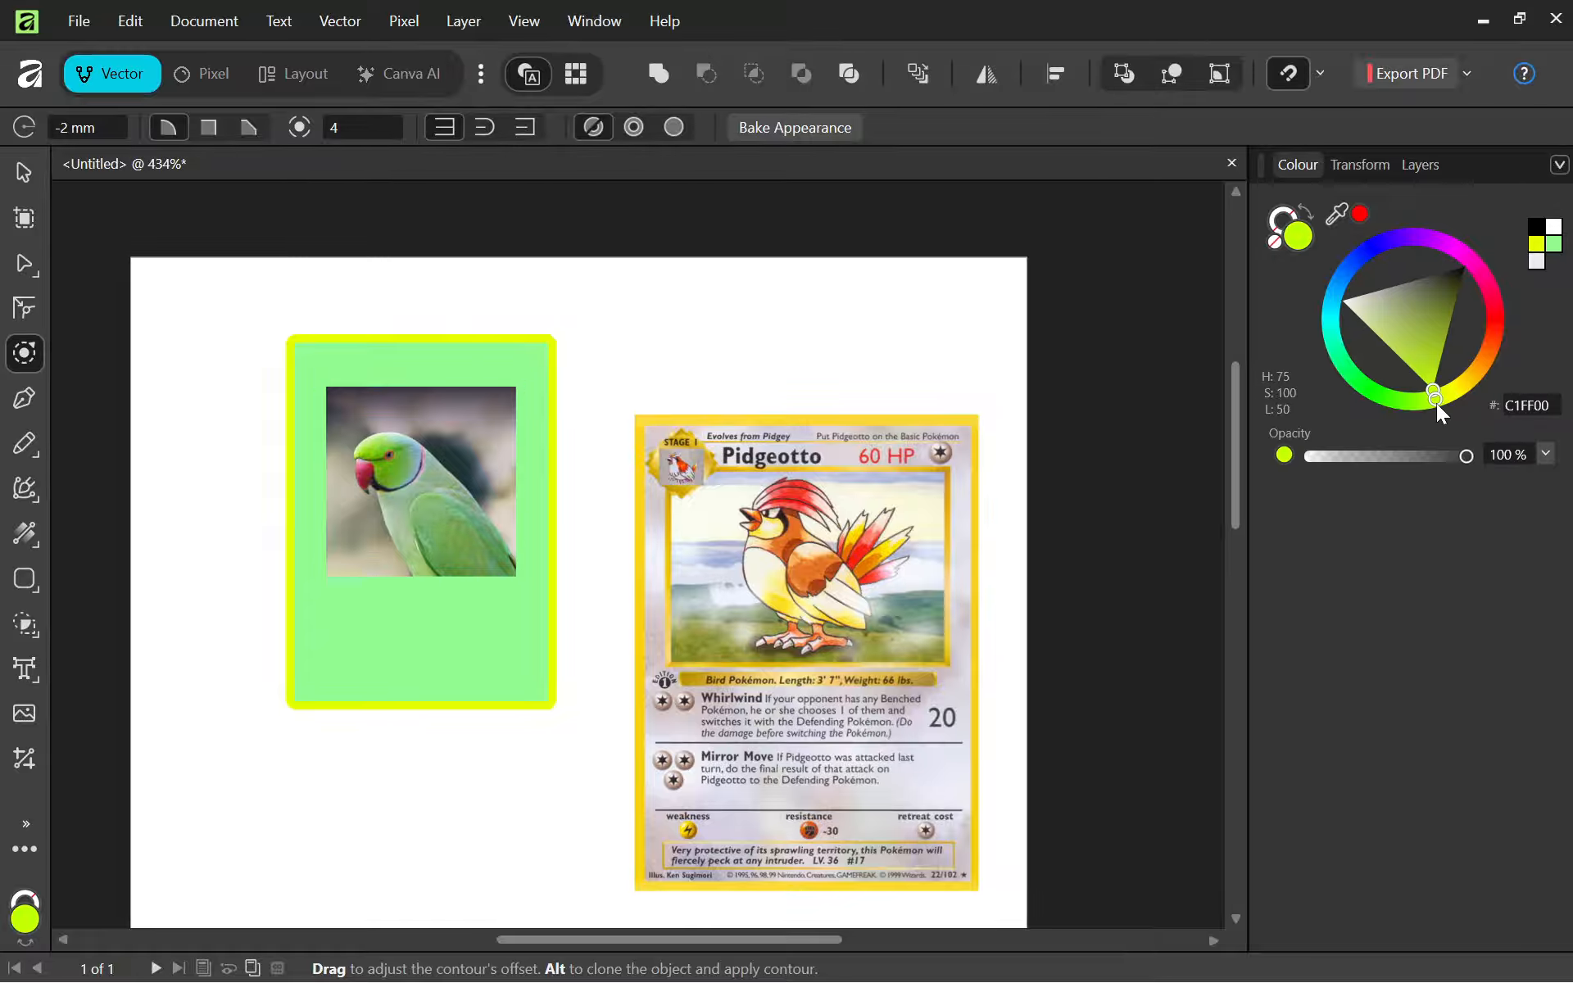
pyautogui.click(1360, 164)
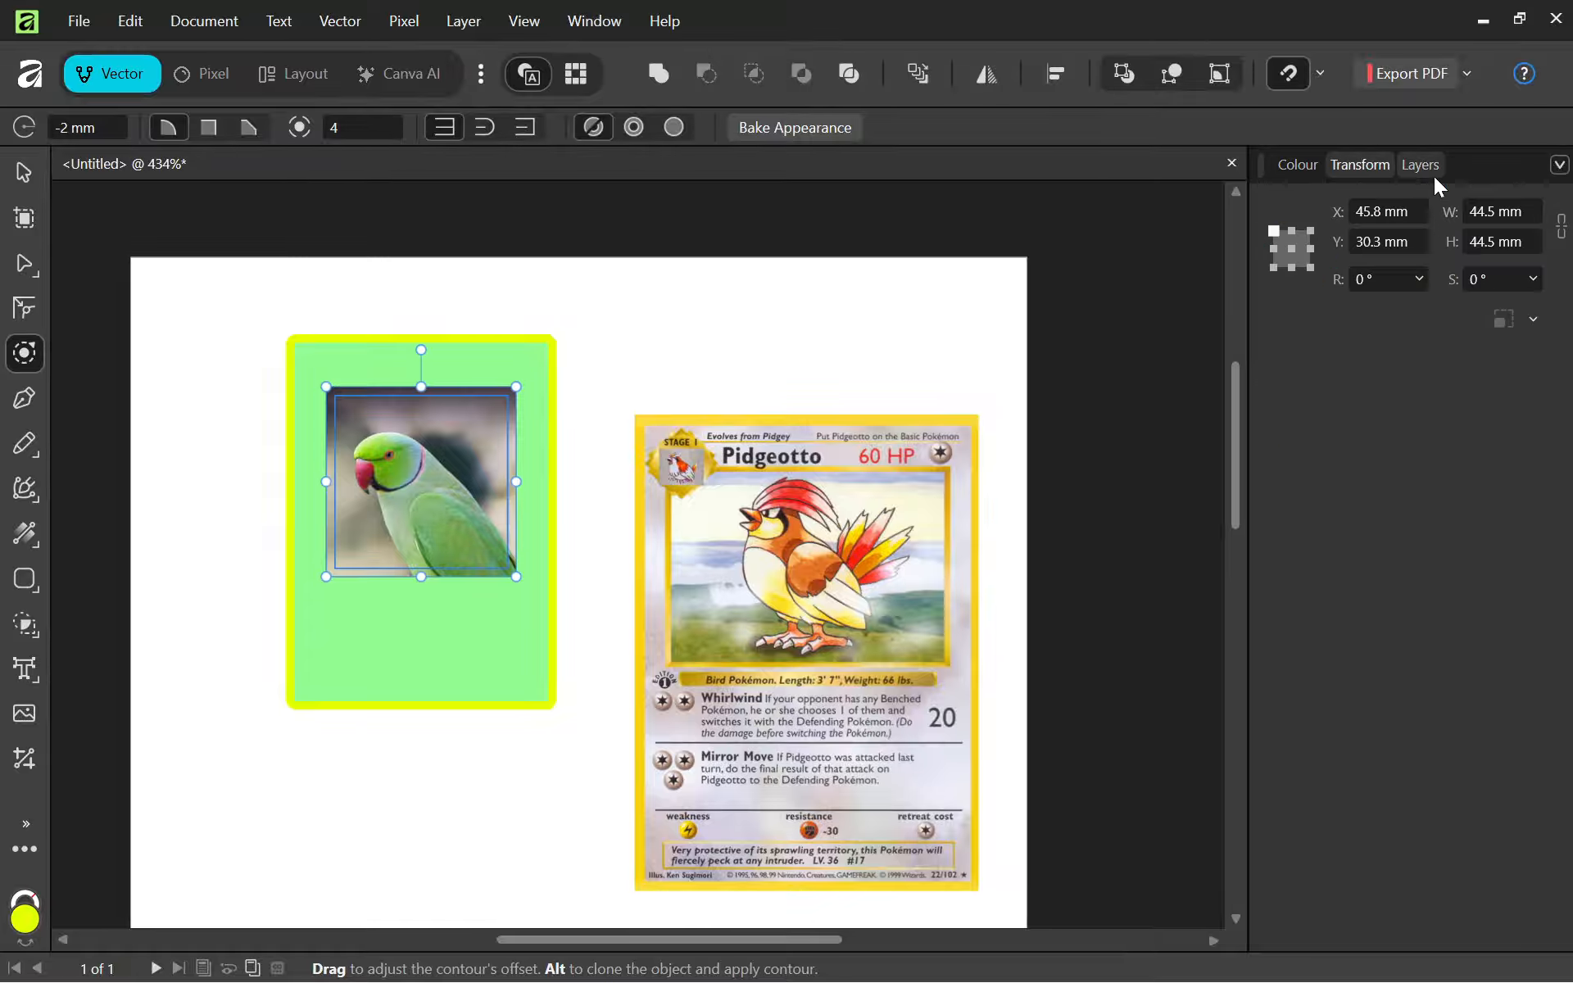
# Select the upper copy of the parakeet photo and try to pull it away from the yellow copy, undoing each attempt.
pyautogui.click(1429, 168)
pyautogui.click(1407, 241)
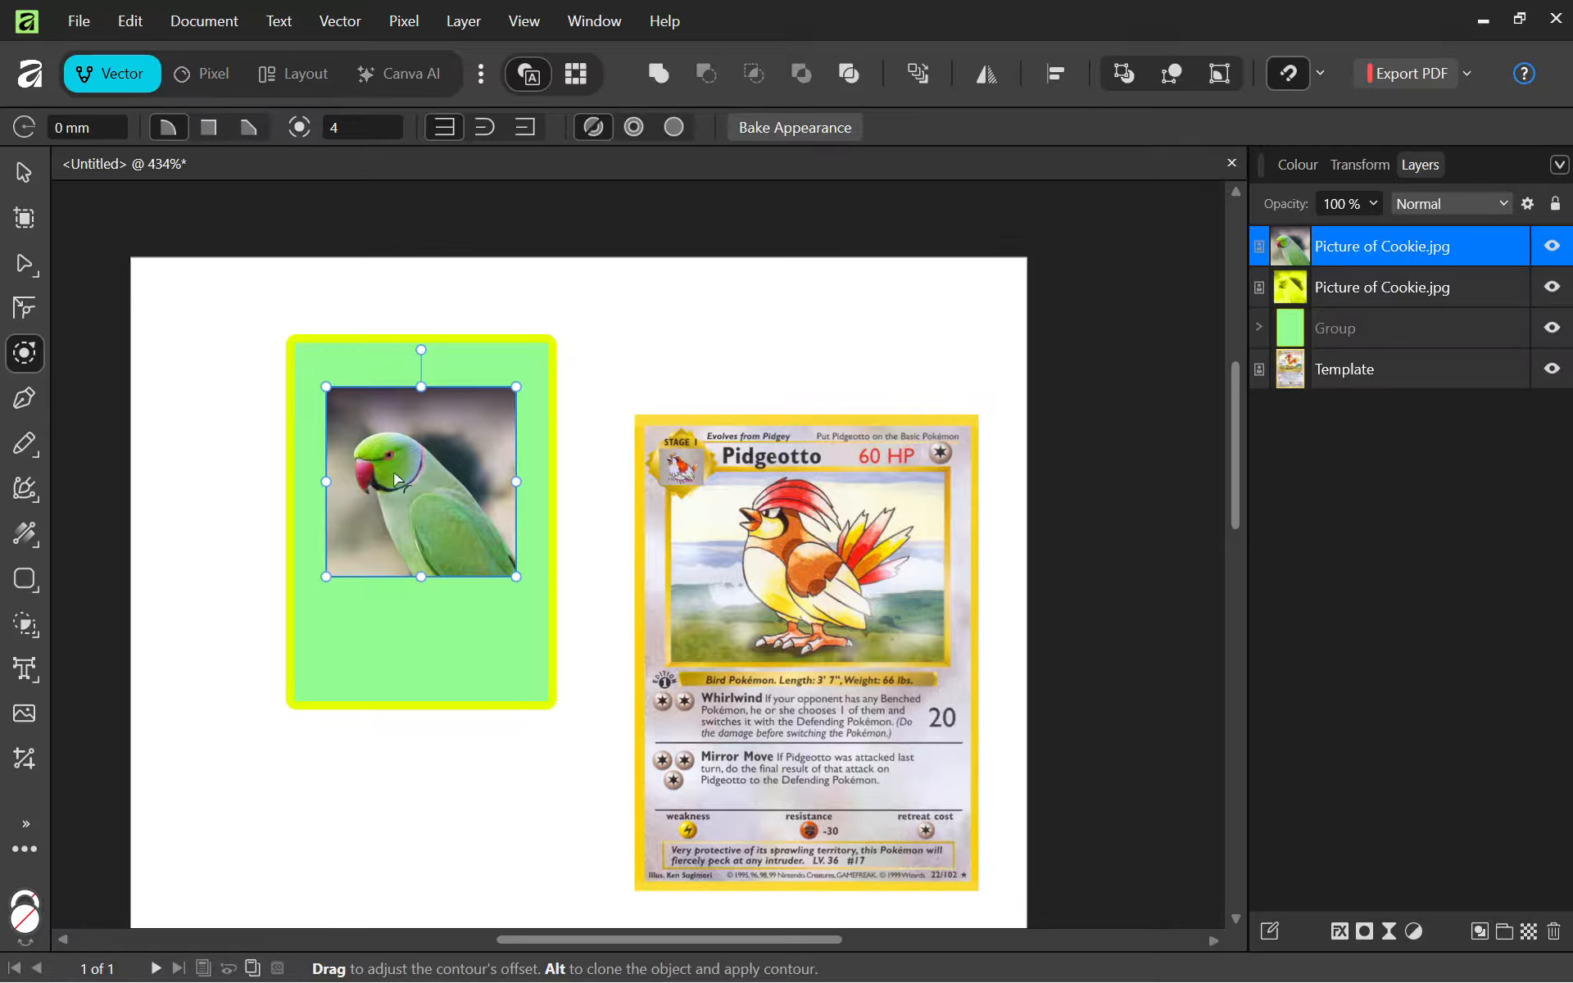
pyautogui.moveTo(395, 479); pyautogui.dragTo(481, 429)
pyautogui.hotkey('ctrl', 'z')
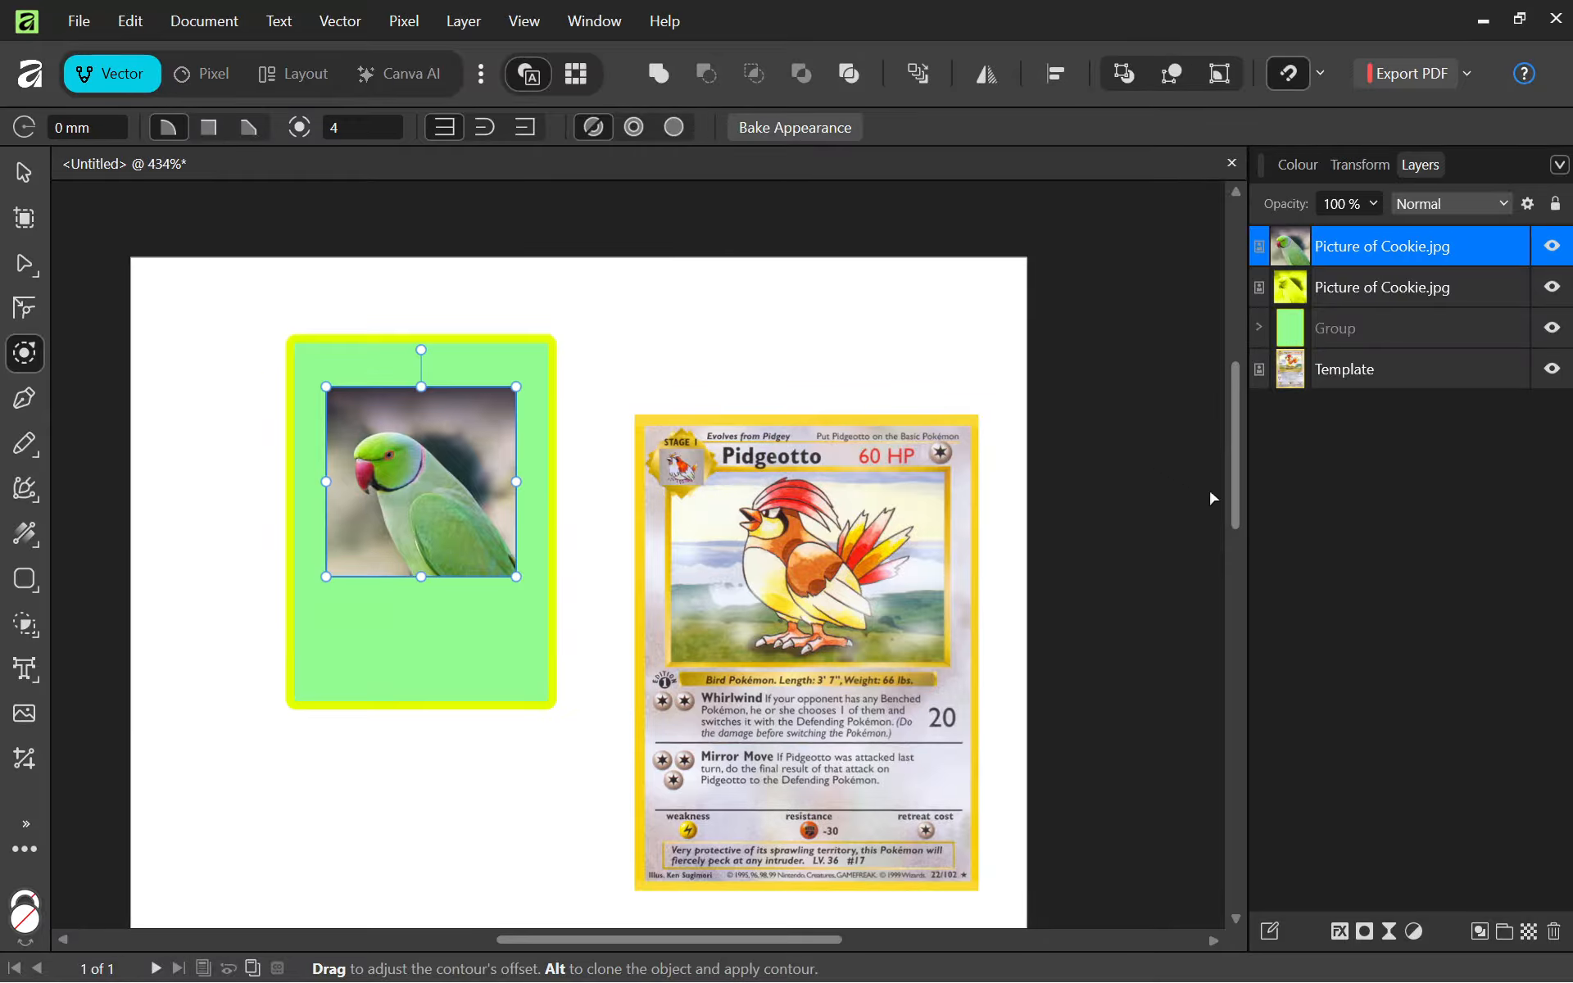
pyautogui.click(852, 374)
pyautogui.click(1352, 261)
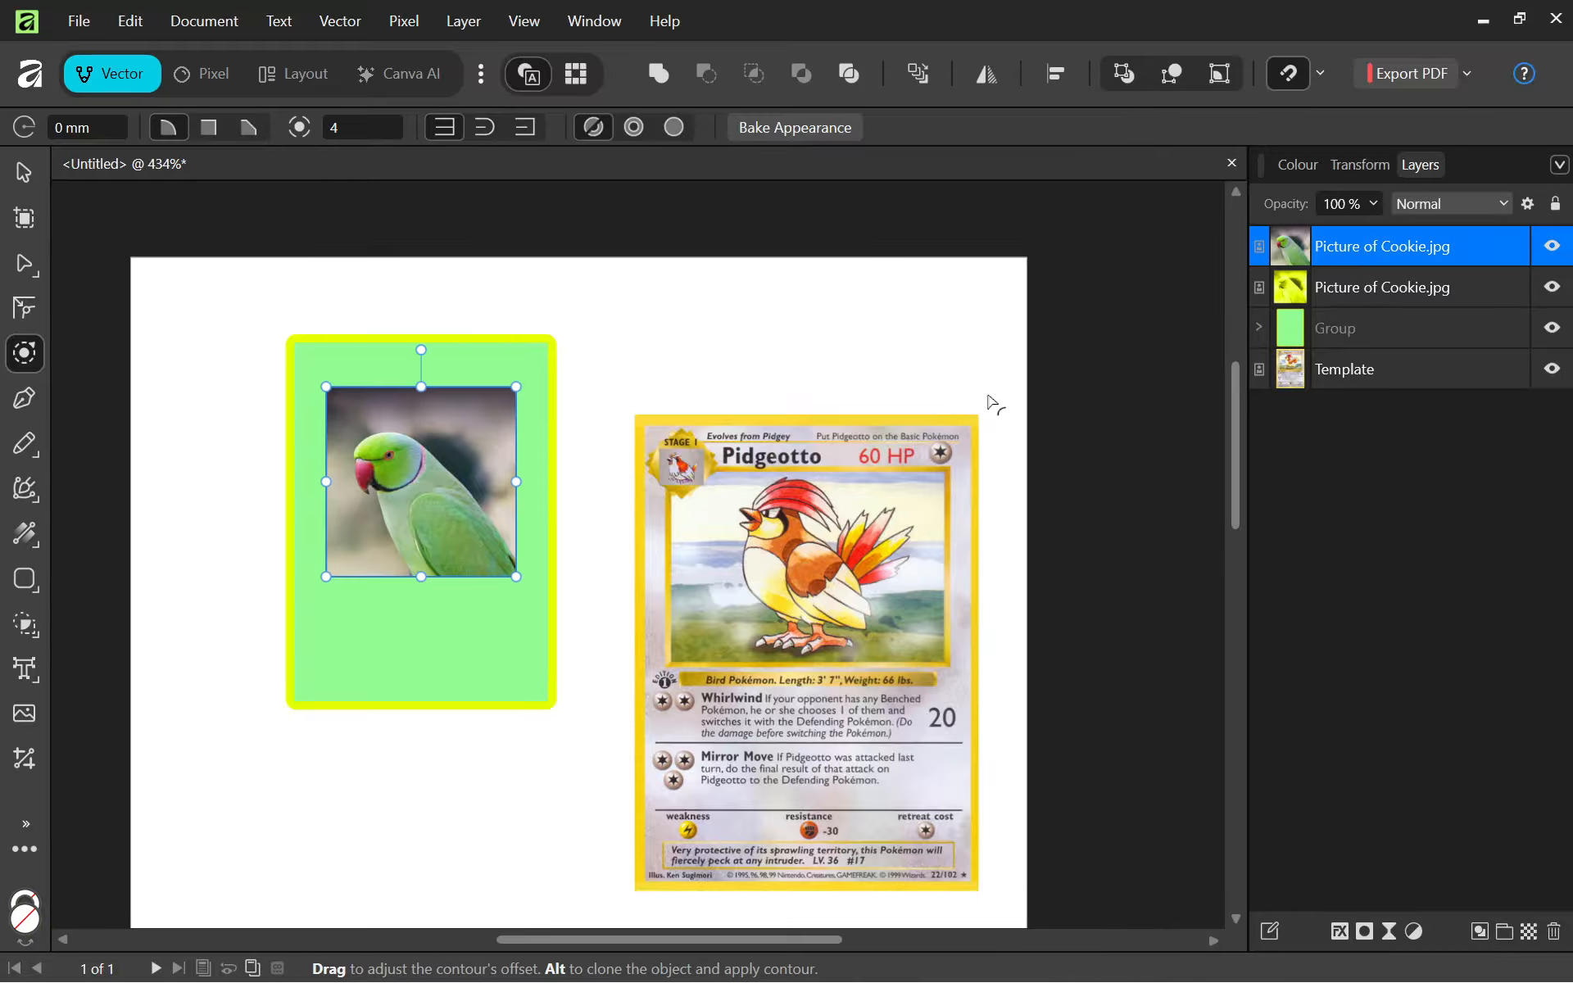
pyautogui.moveTo(479, 479); pyautogui.dragTo(554, 453)
pyautogui.hotkey('ctrl', 'z')
pyautogui.click(881, 358)
# Move the upper photo copy over to the Pidgeotto card to inspect the yellow copy beneath, and undo the move.
pyautogui.press('v')
pyautogui.click(436, 484)
pyautogui.moveTo(436, 484); pyautogui.dragTo(712, 432)
pyautogui.scroll(-4, 403, 547)
pyautogui.scroll(4, 404, 544)
pyautogui.hscroll(-3, 424, 515)
pyautogui.hscroll(2, 431, 507)
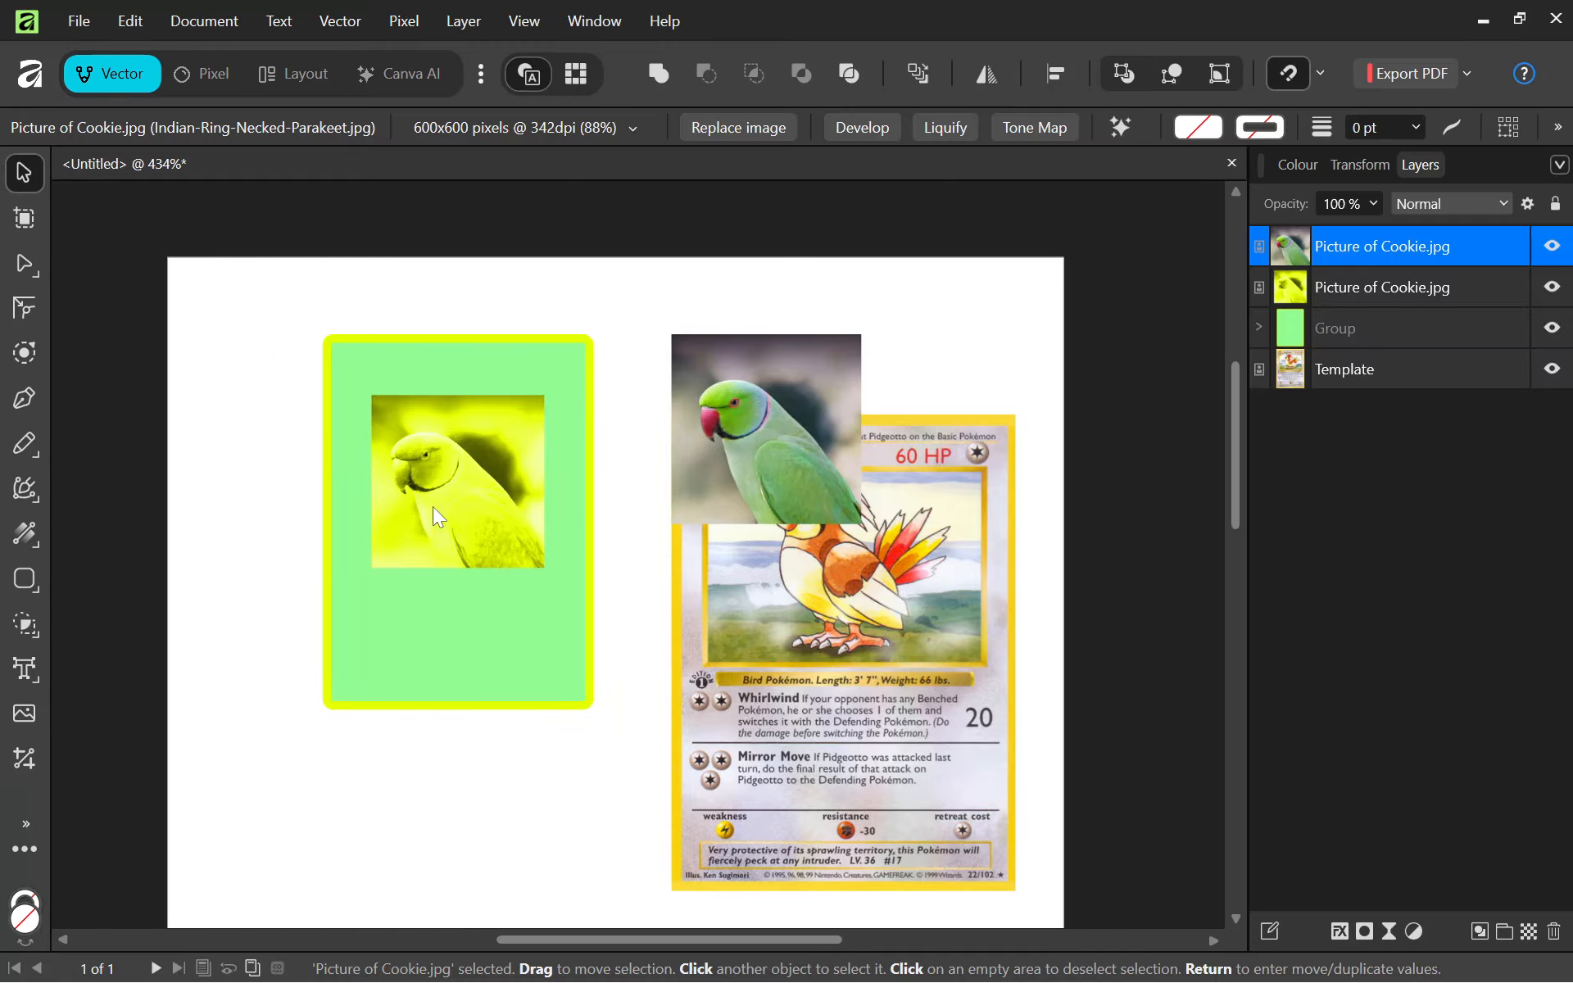
pyautogui.scroll(5, 444, 500)
pyautogui.scroll(-2, 455, 498)
pyautogui.hotkey('ctrl', 'z')
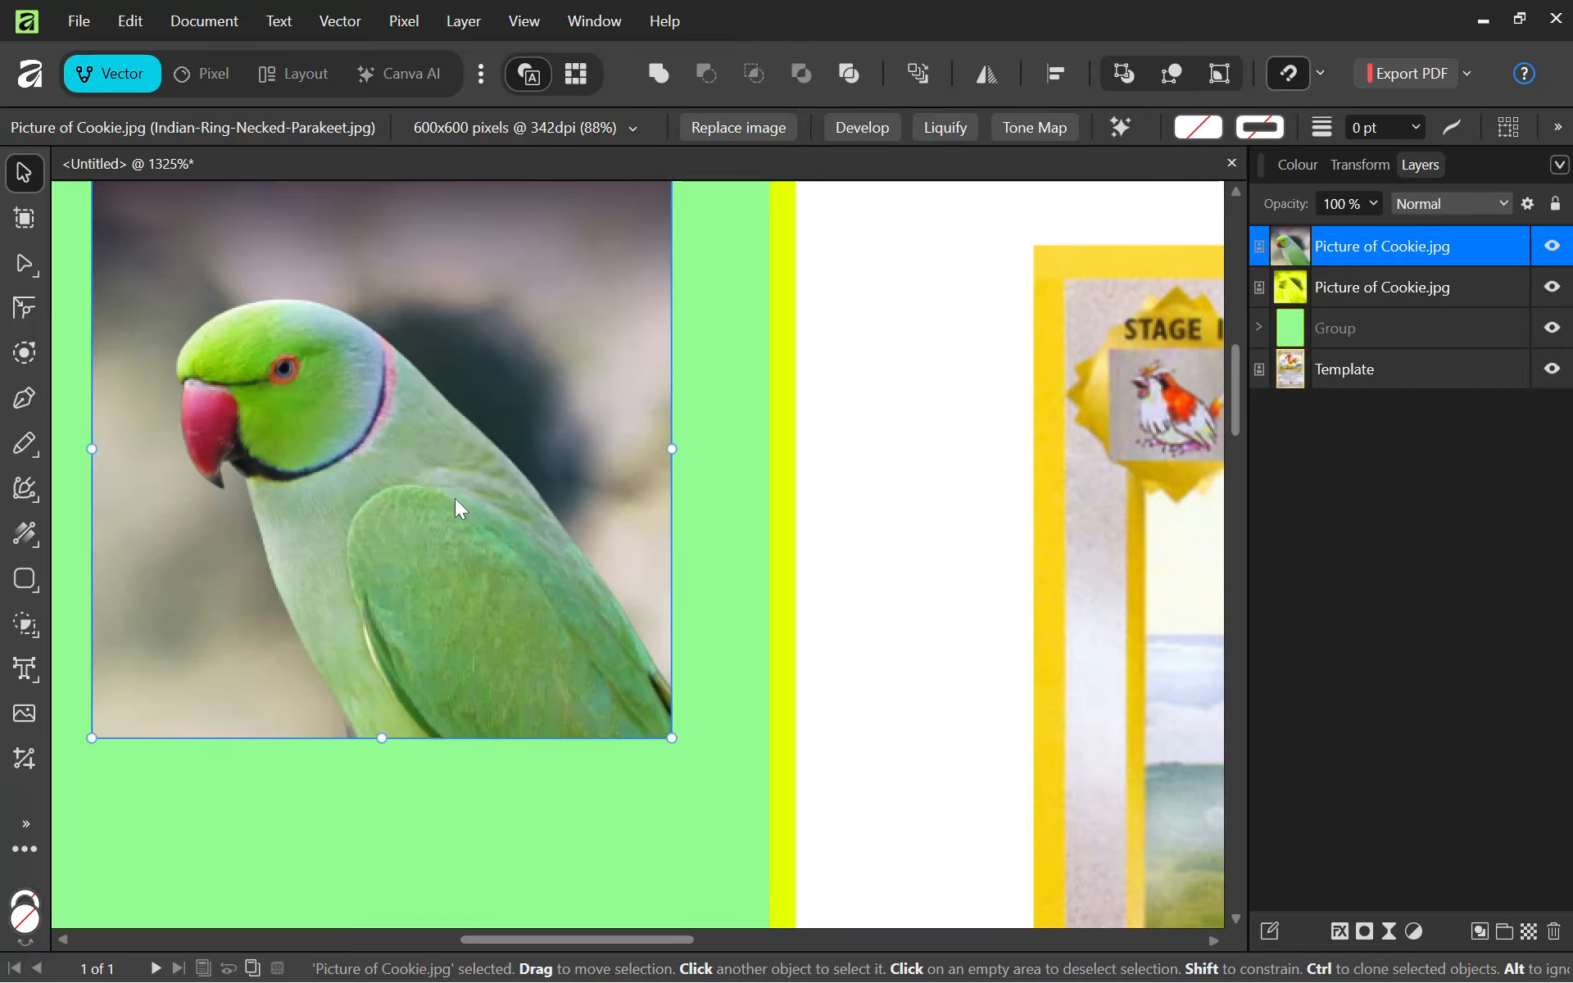
# Undo the yellow fill, the contour offset and the duplication of the parakeet photo, back to a single Picture of Cookie.jpg layer.
pyautogui.scroll(-4, 485, 574)
pyautogui.hotkey('ctrl', 'd')
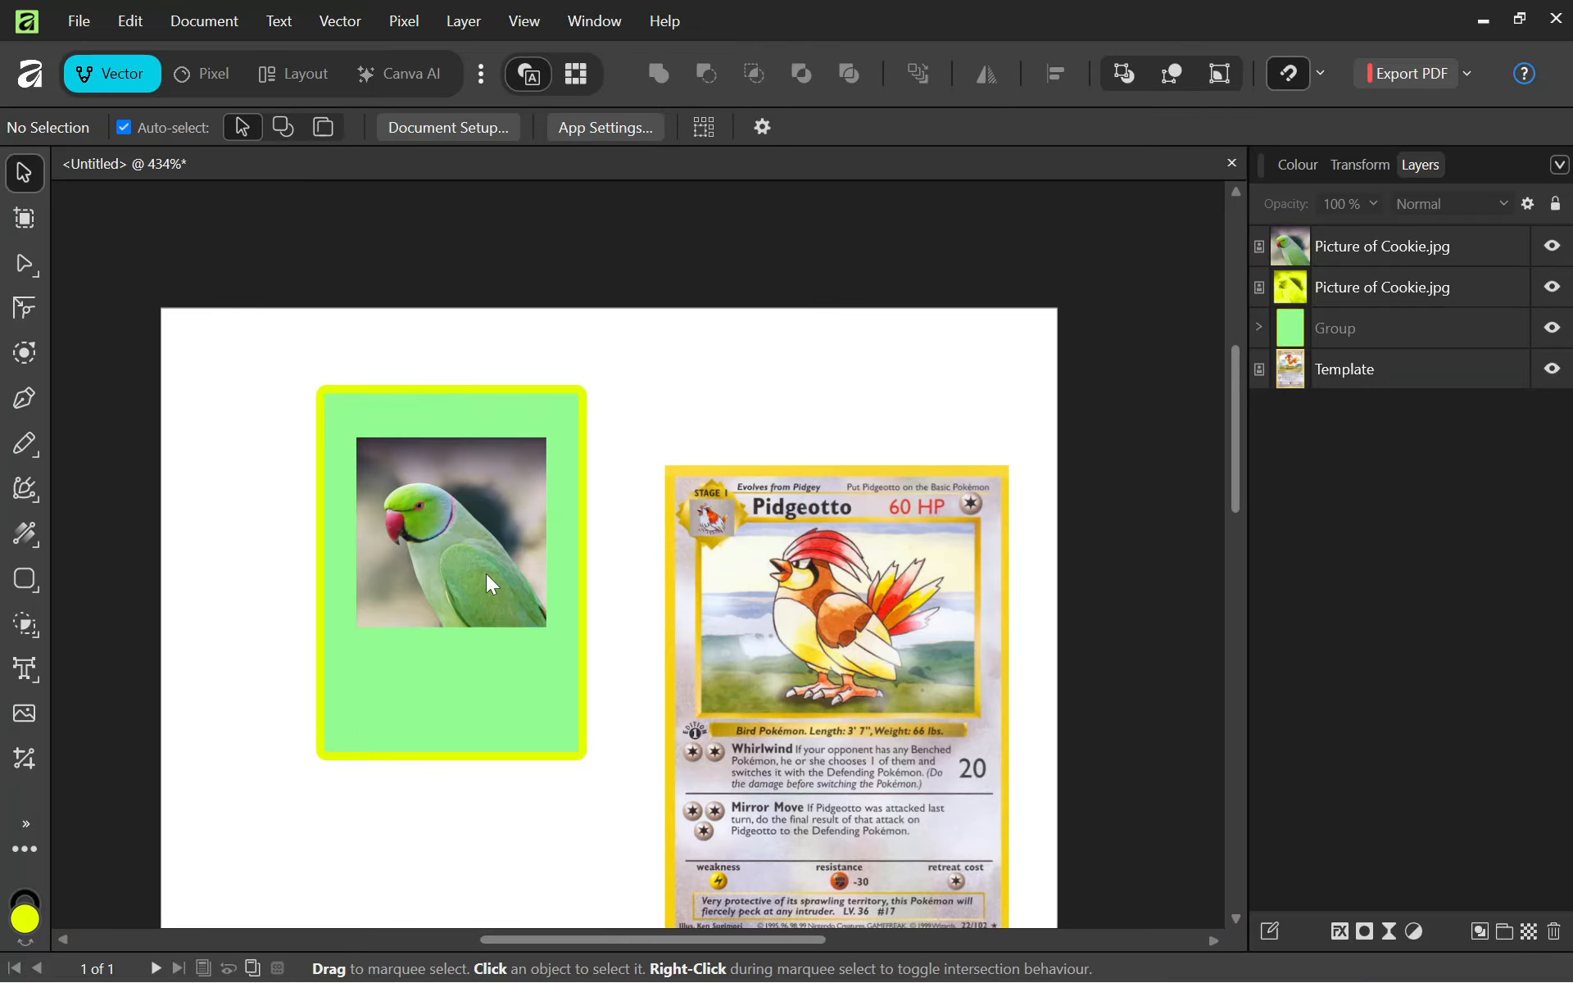
pyautogui.hotkey('ctrl', 'z')
pyautogui.hotkey('ctrl', 'z')
pyautogui.hotkey('ctrl', 'z')
pyautogui.hotkey('ctrl', 'z')
pyautogui.hotkey('ctrl', 'z')
pyautogui.hotkey('ctrl', 'z')
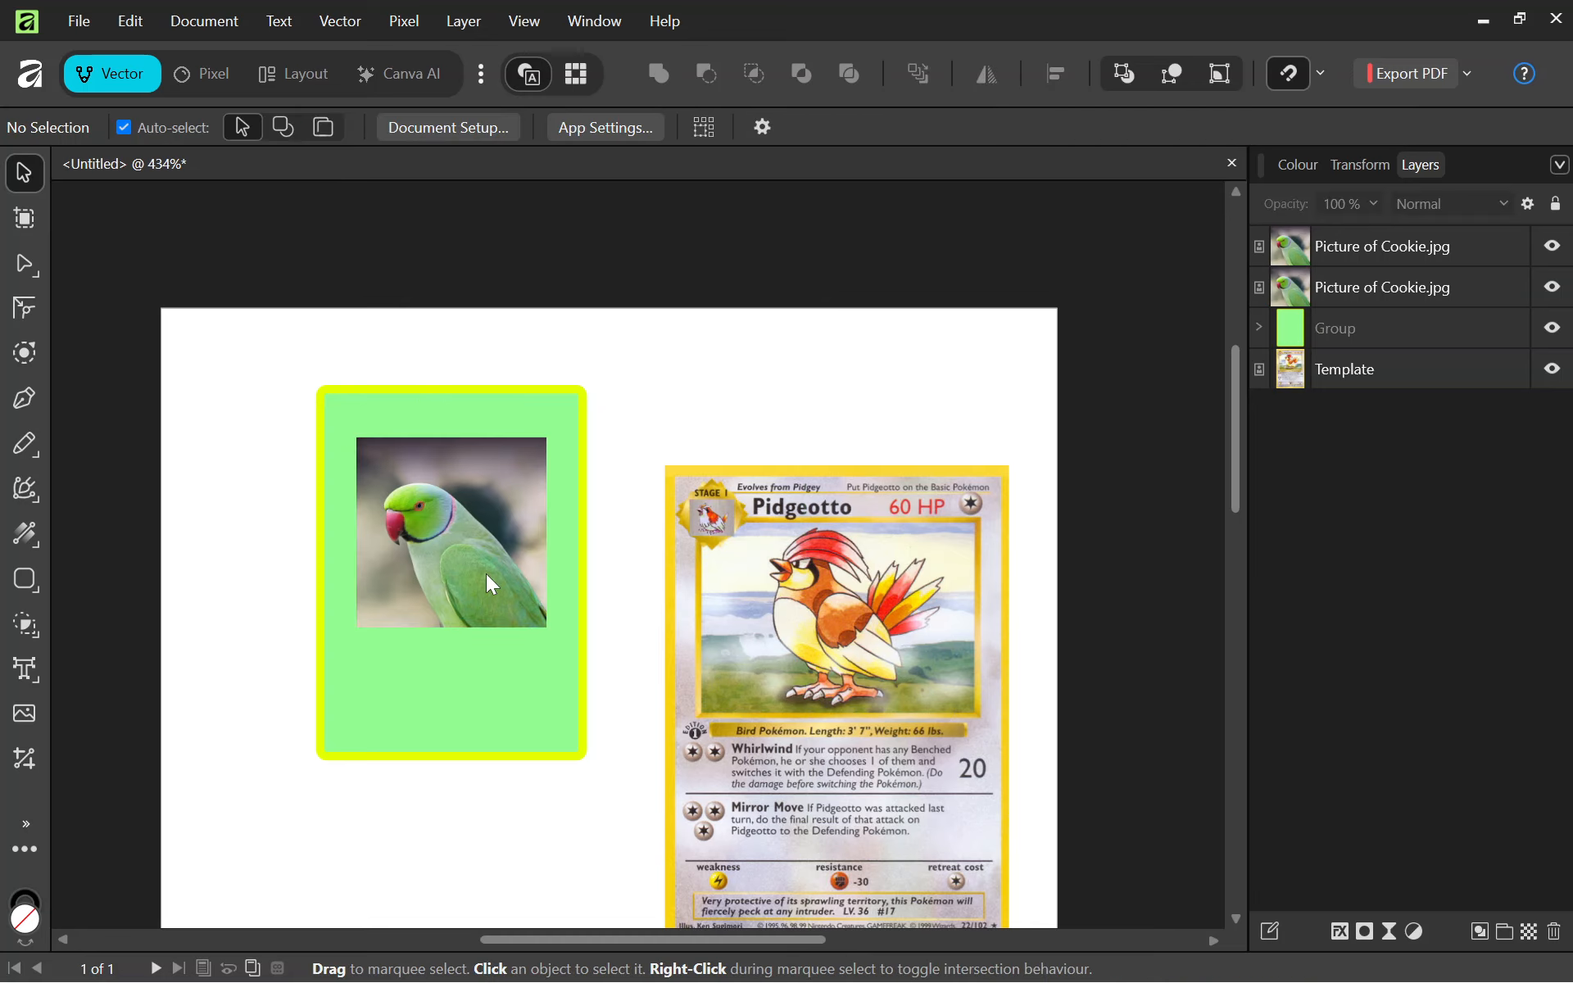
pyautogui.hotkey('ctrl', 'z')
pyautogui.hotkey('ctrl', 'z')
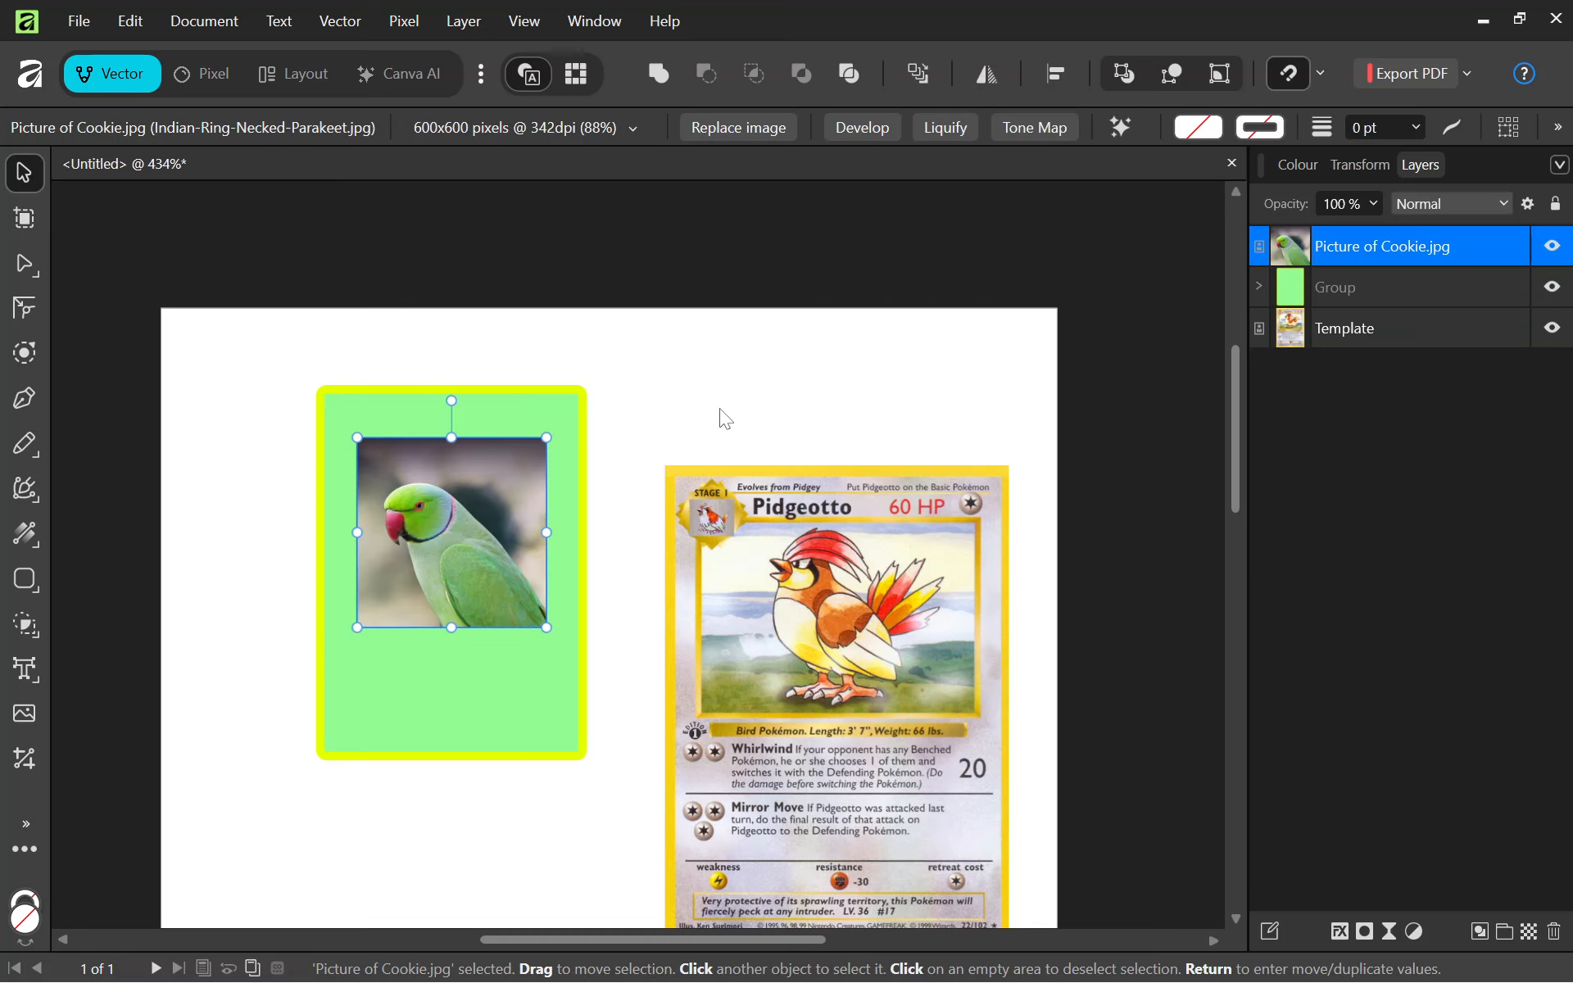
pyautogui.hotkey('ctrl', 'z')
pyautogui.hotkey('ctrl', 'z')
pyautogui.hotkey('ctrl', 'shift', 'z')
pyautogui.hotkey('ctrl', 'shift', 'z')
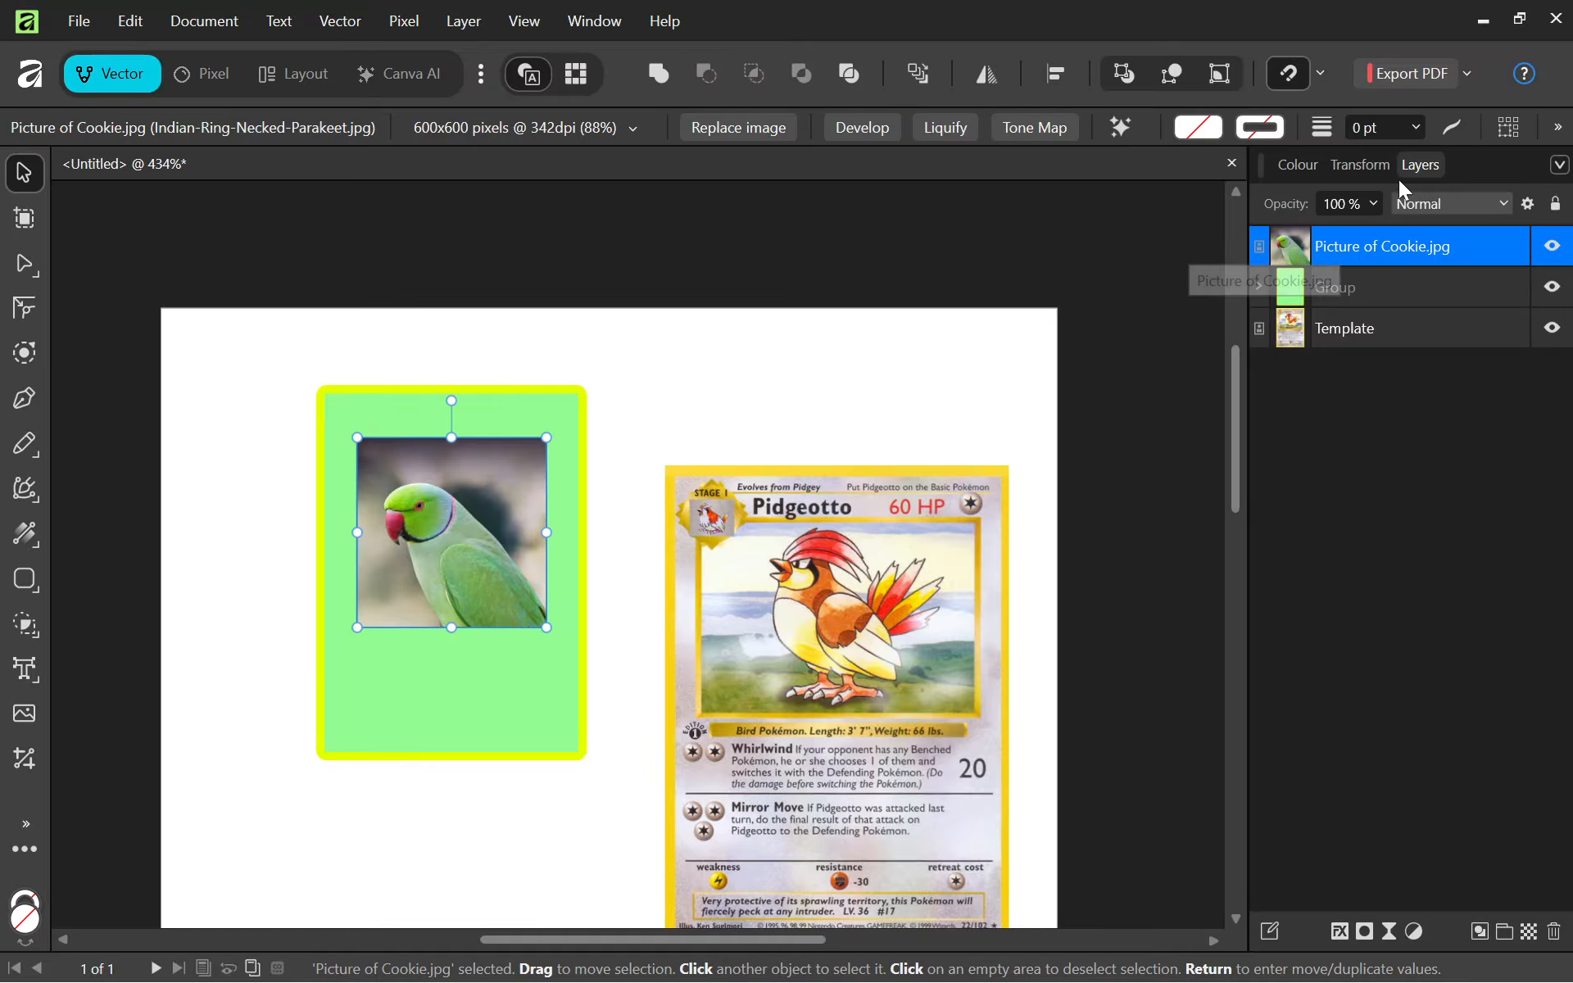
# Try a width of 45 mm for the parakeet photo, undo it and deselect the photo.
pyautogui.click(1360, 168)
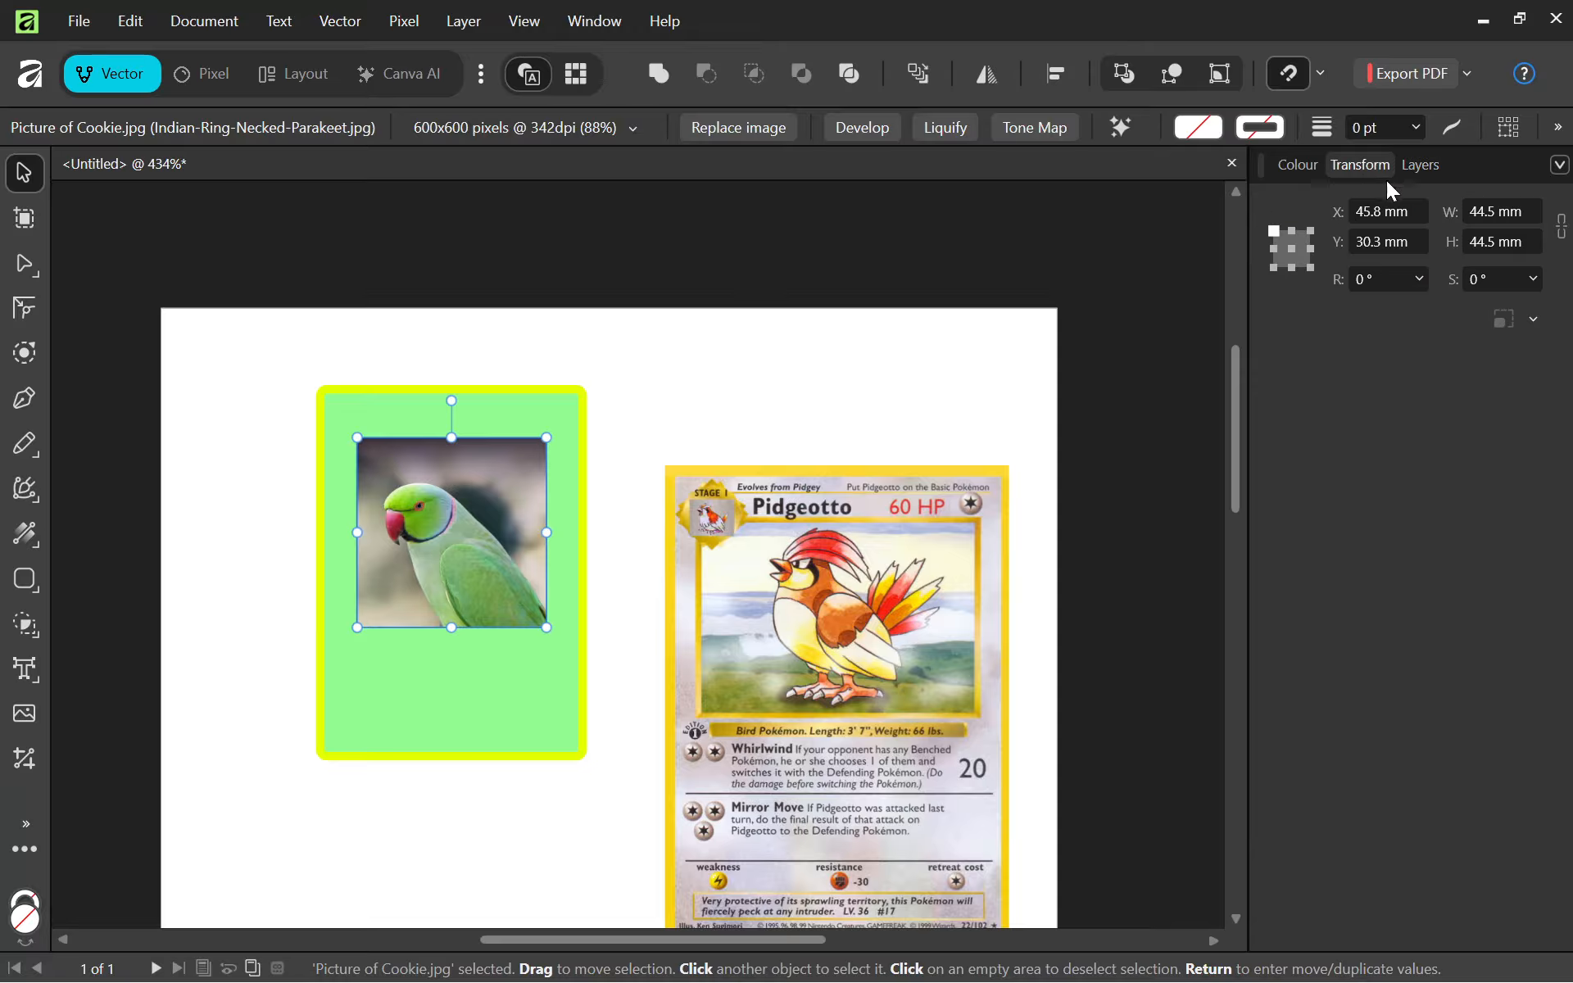
pyautogui.click(1489, 210)
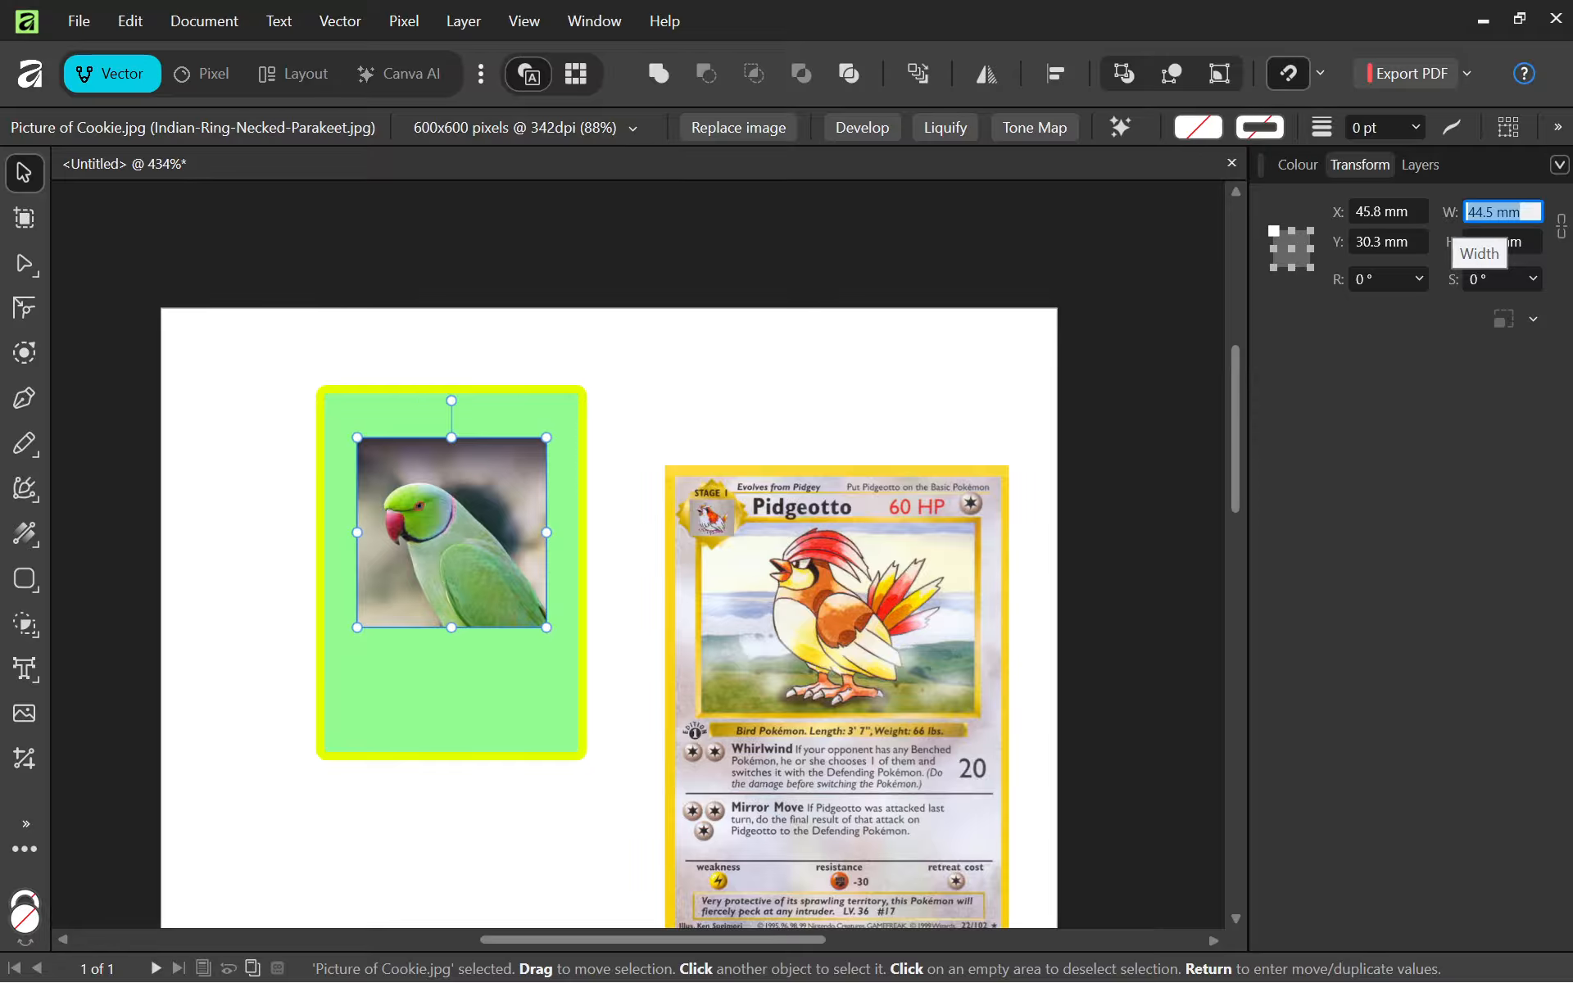
pyautogui.write('45')
pyautogui.press('Return')
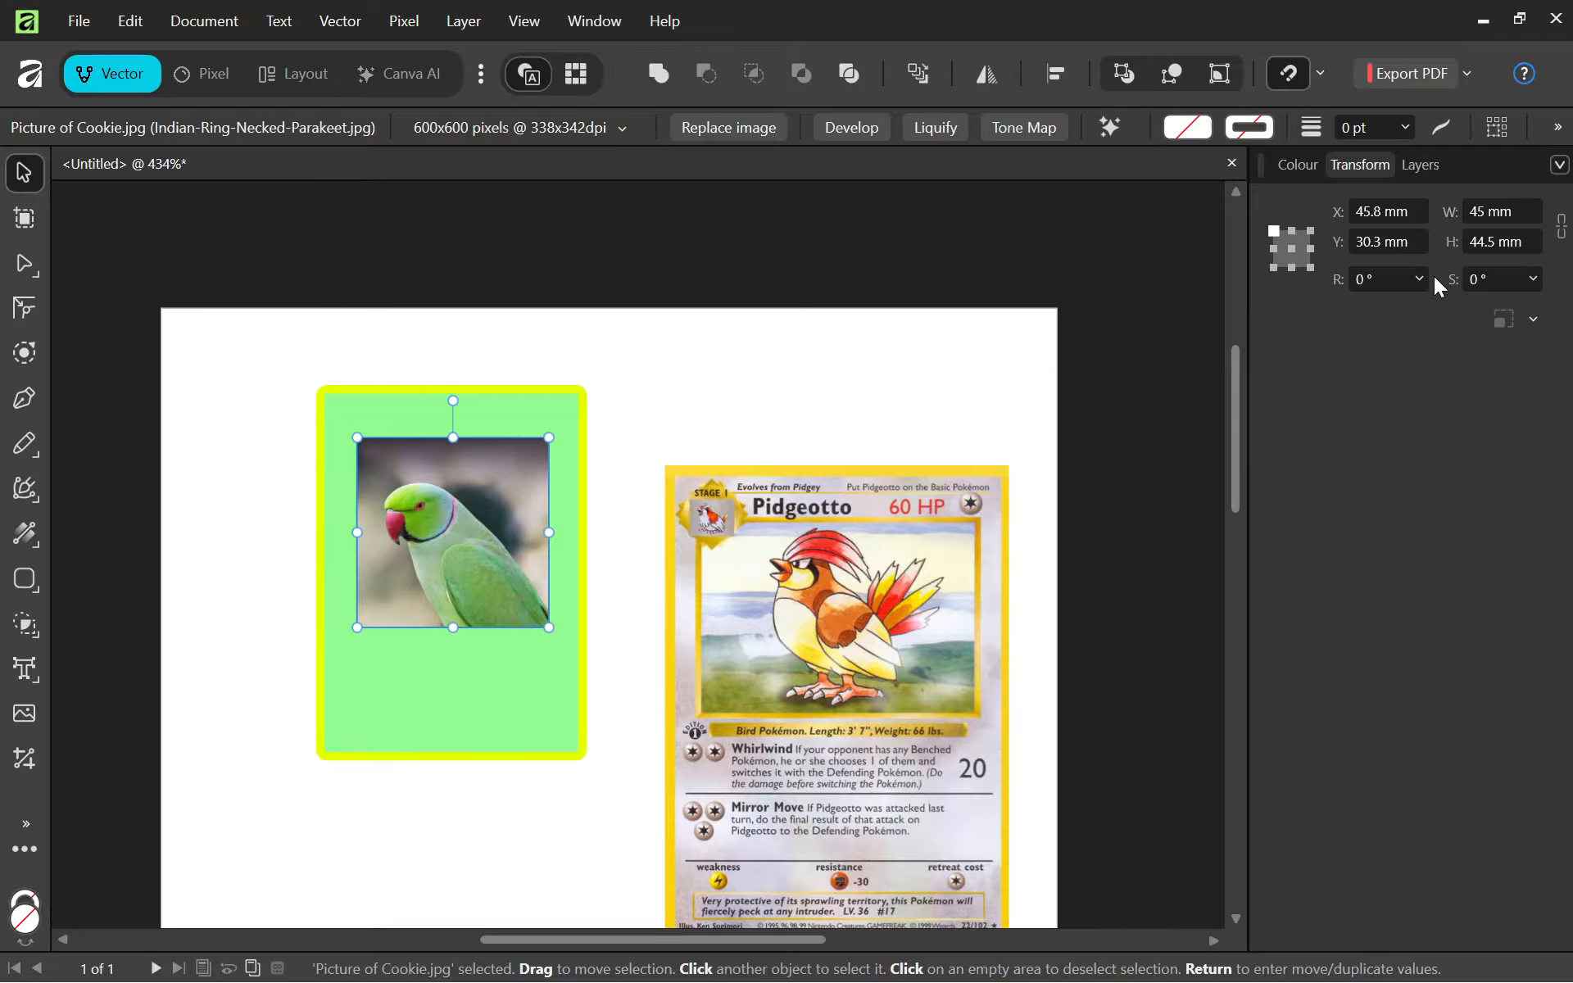
pyautogui.hotkey('ctrl', 'z')
pyautogui.click(1072, 528)
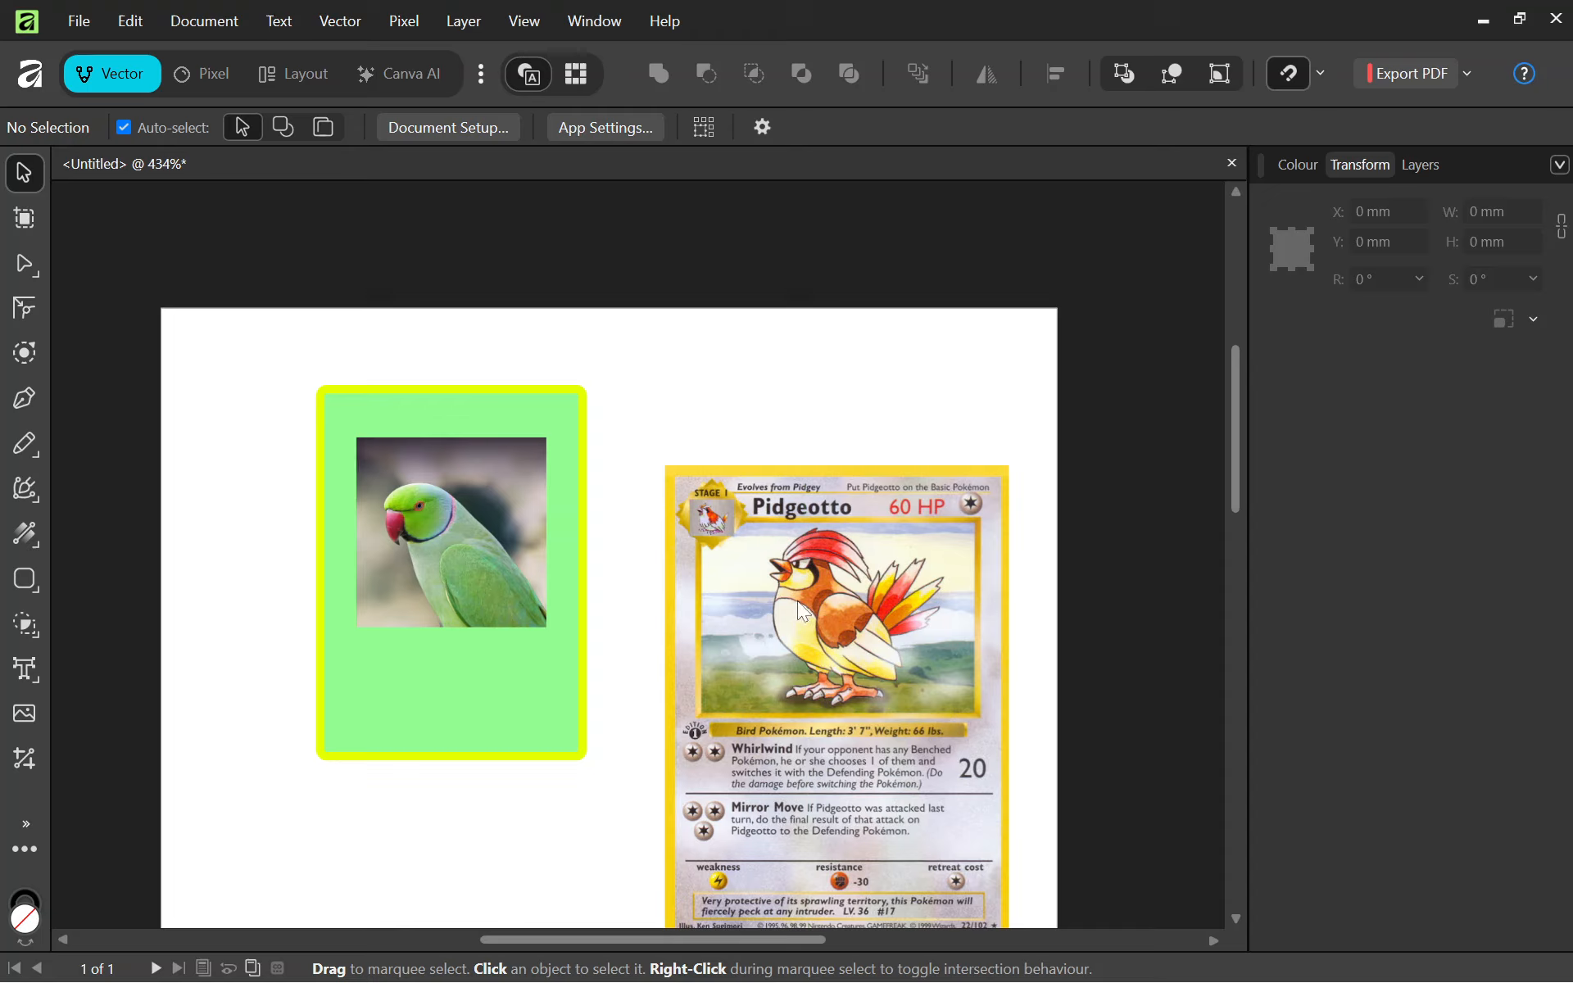
# Draw a rounded rectangle near the upper edge of the Pidgeotto card and set its width and height to 46 mm.
pyautogui.click(24, 583)
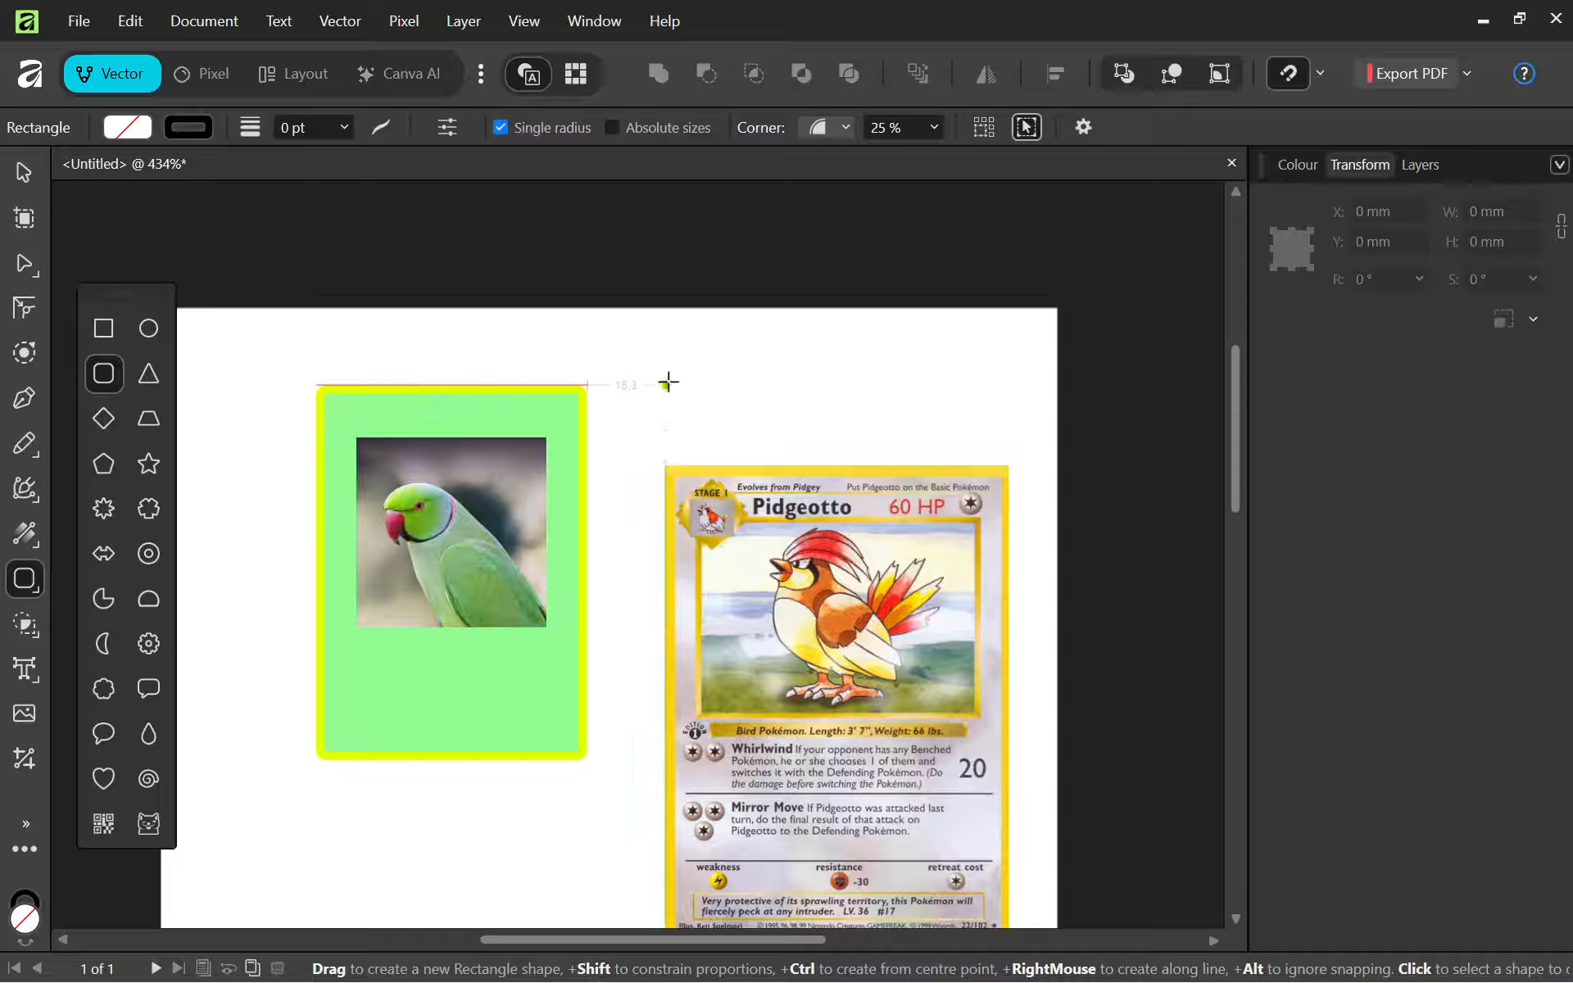
pyautogui.moveTo(628, 345); pyautogui.dragTo(813, 507)
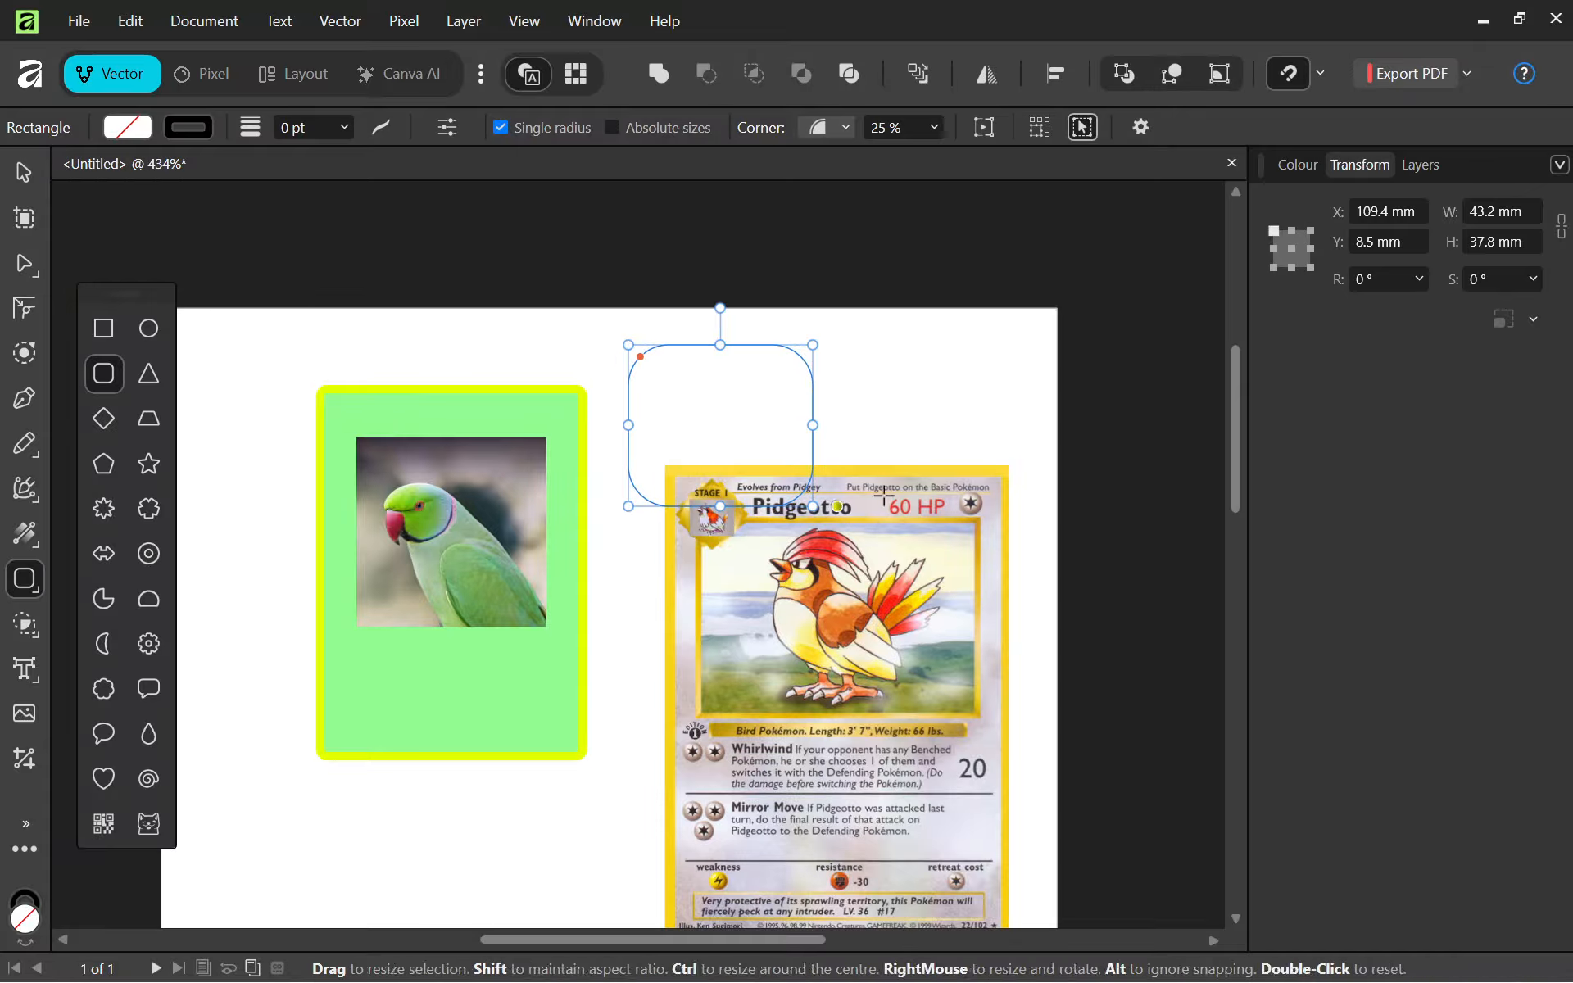
pyautogui.click(1529, 212)
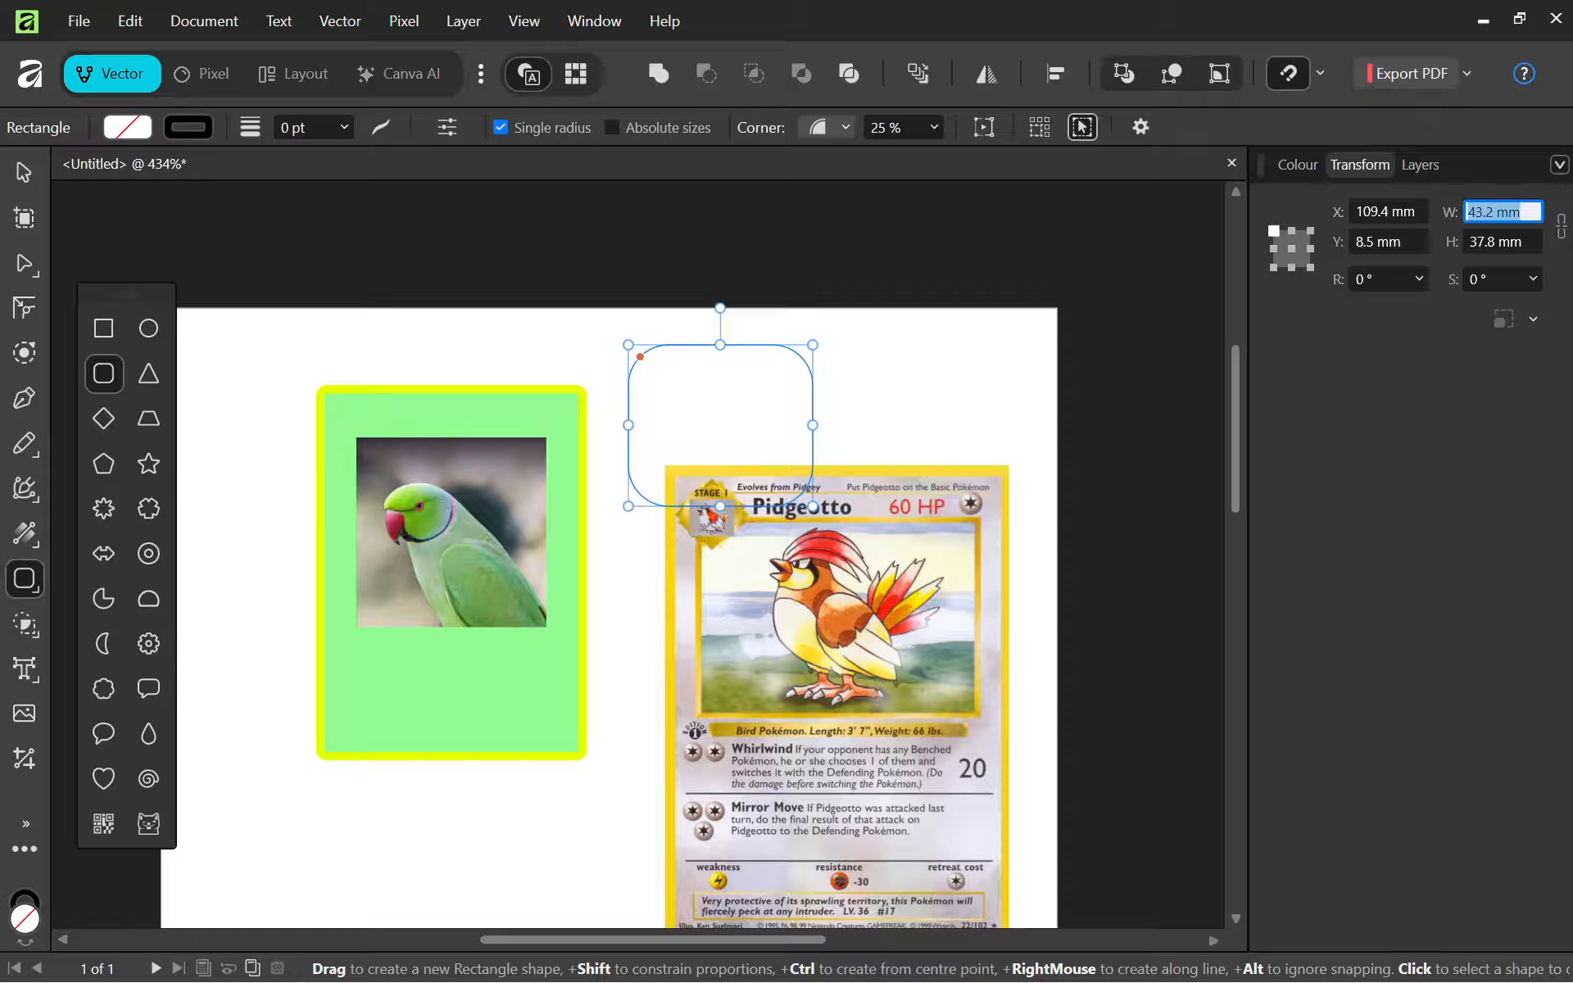
pyautogui.write('46')
pyautogui.press('Tab')
pyautogui.write('4')
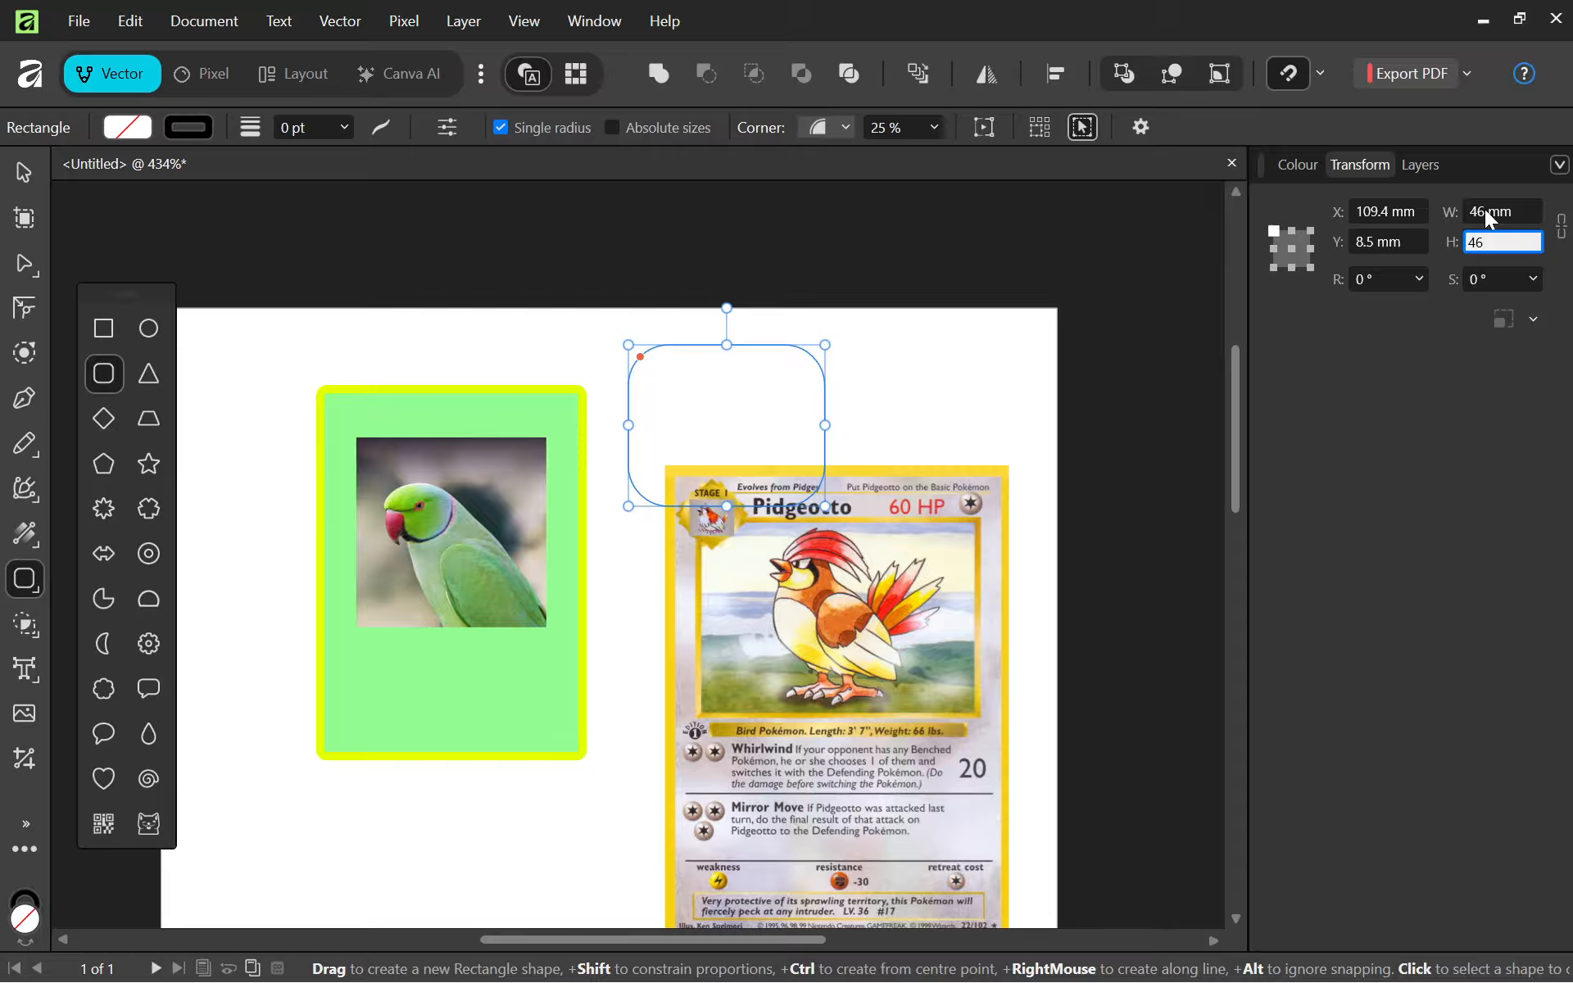
pyautogui.write('6')
pyautogui.press('Return')
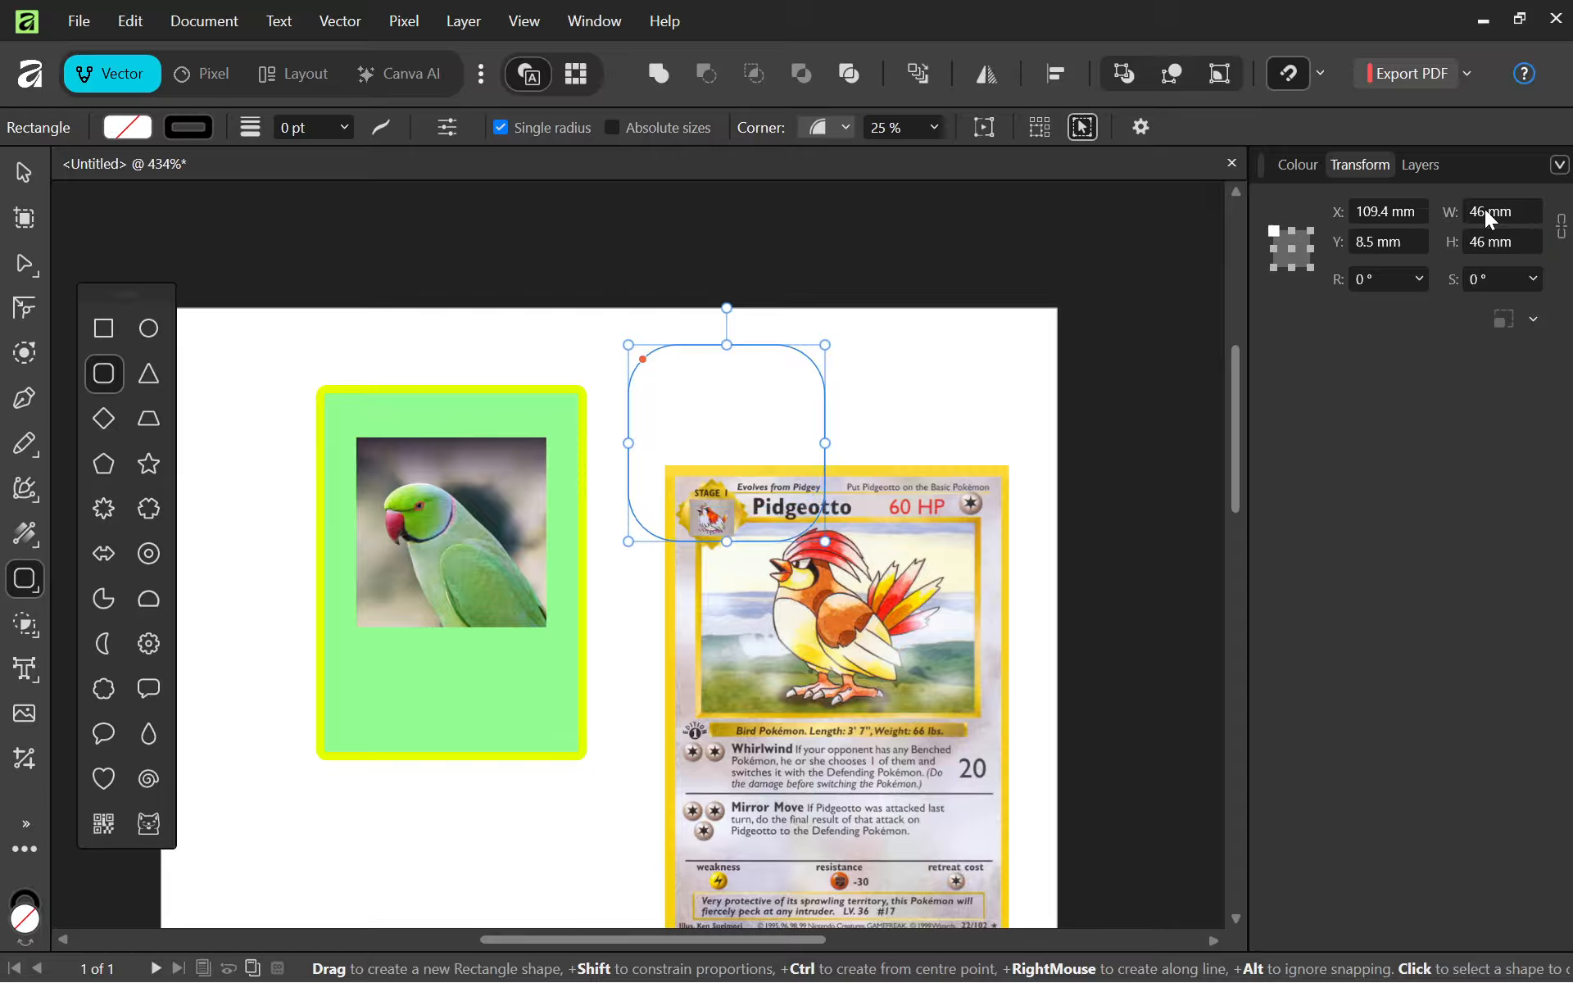
# Centre the rounded rectangle over the parakeet photo and give it an absolute corner radius of 2 mm.
pyautogui.click(25, 173)
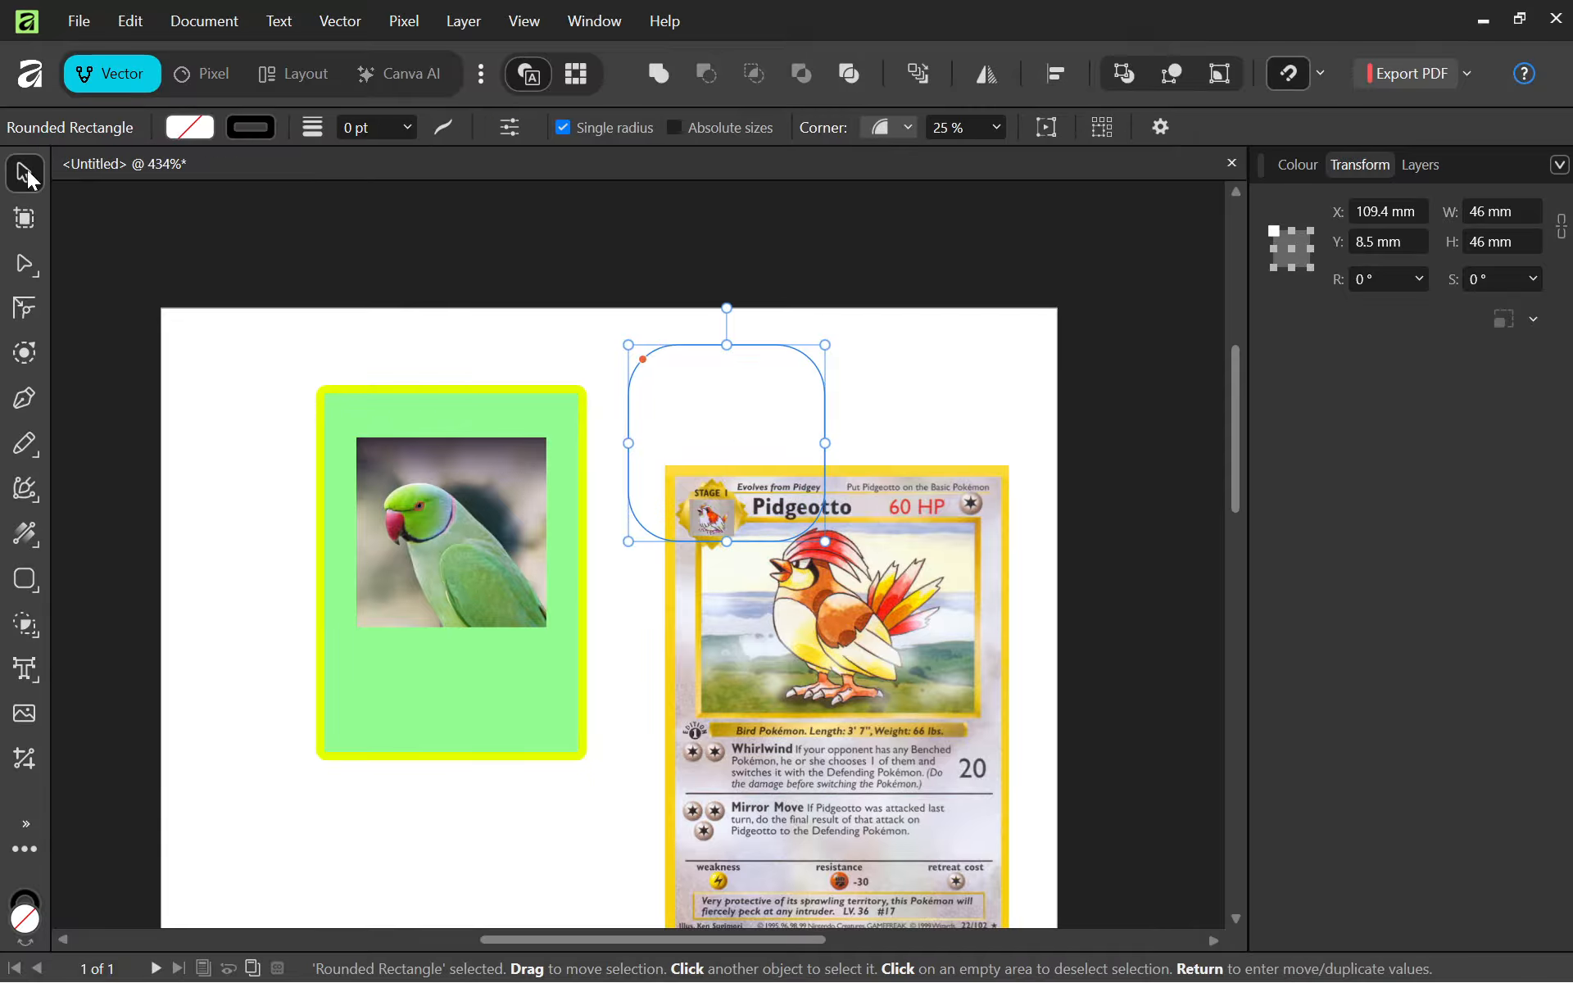
pyautogui.moveTo(730, 414); pyautogui.dragTo(456, 497)
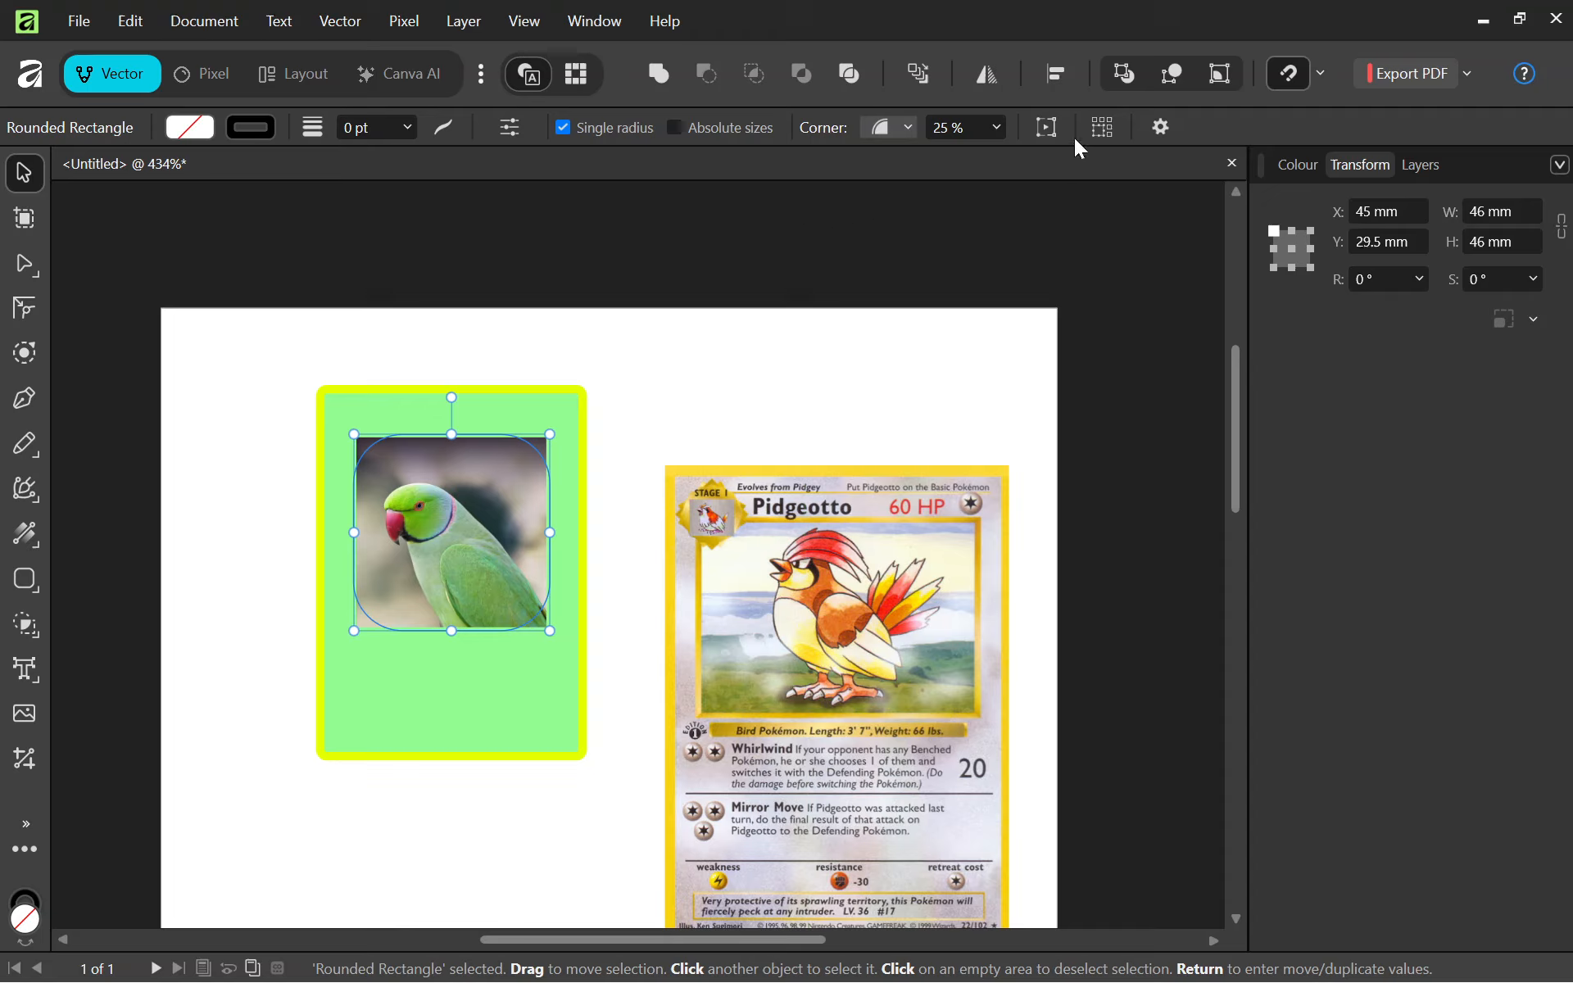
pyautogui.click(674, 127)
pyautogui.click(983, 129)
pyautogui.write('2')
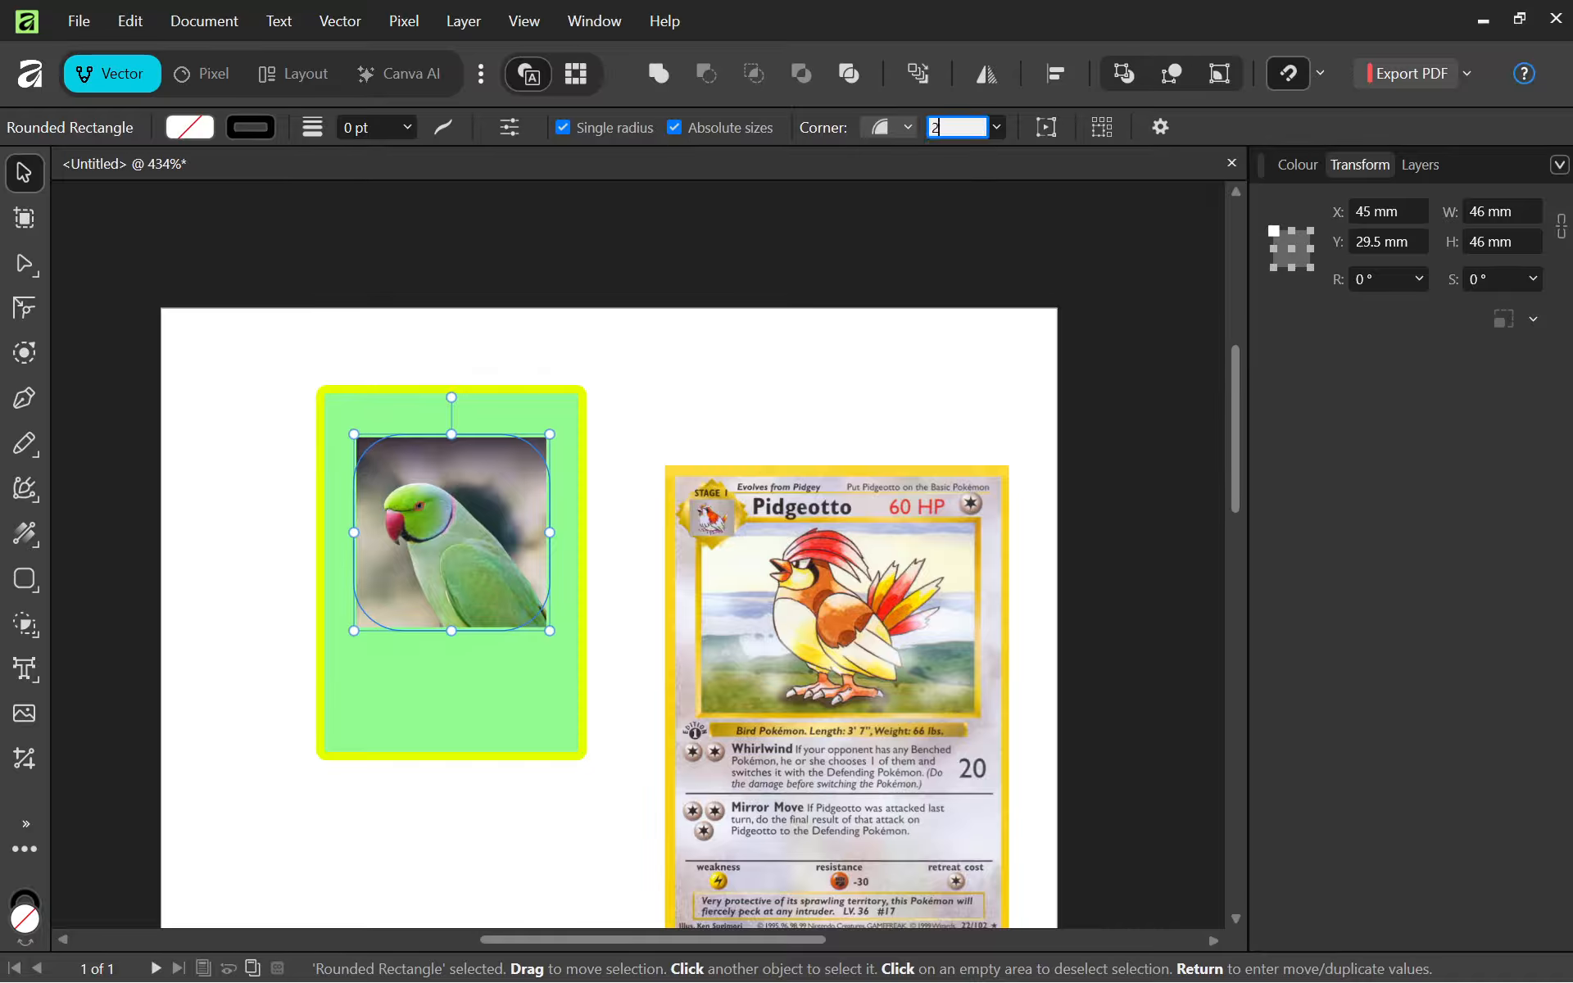
pyautogui.press('Return')
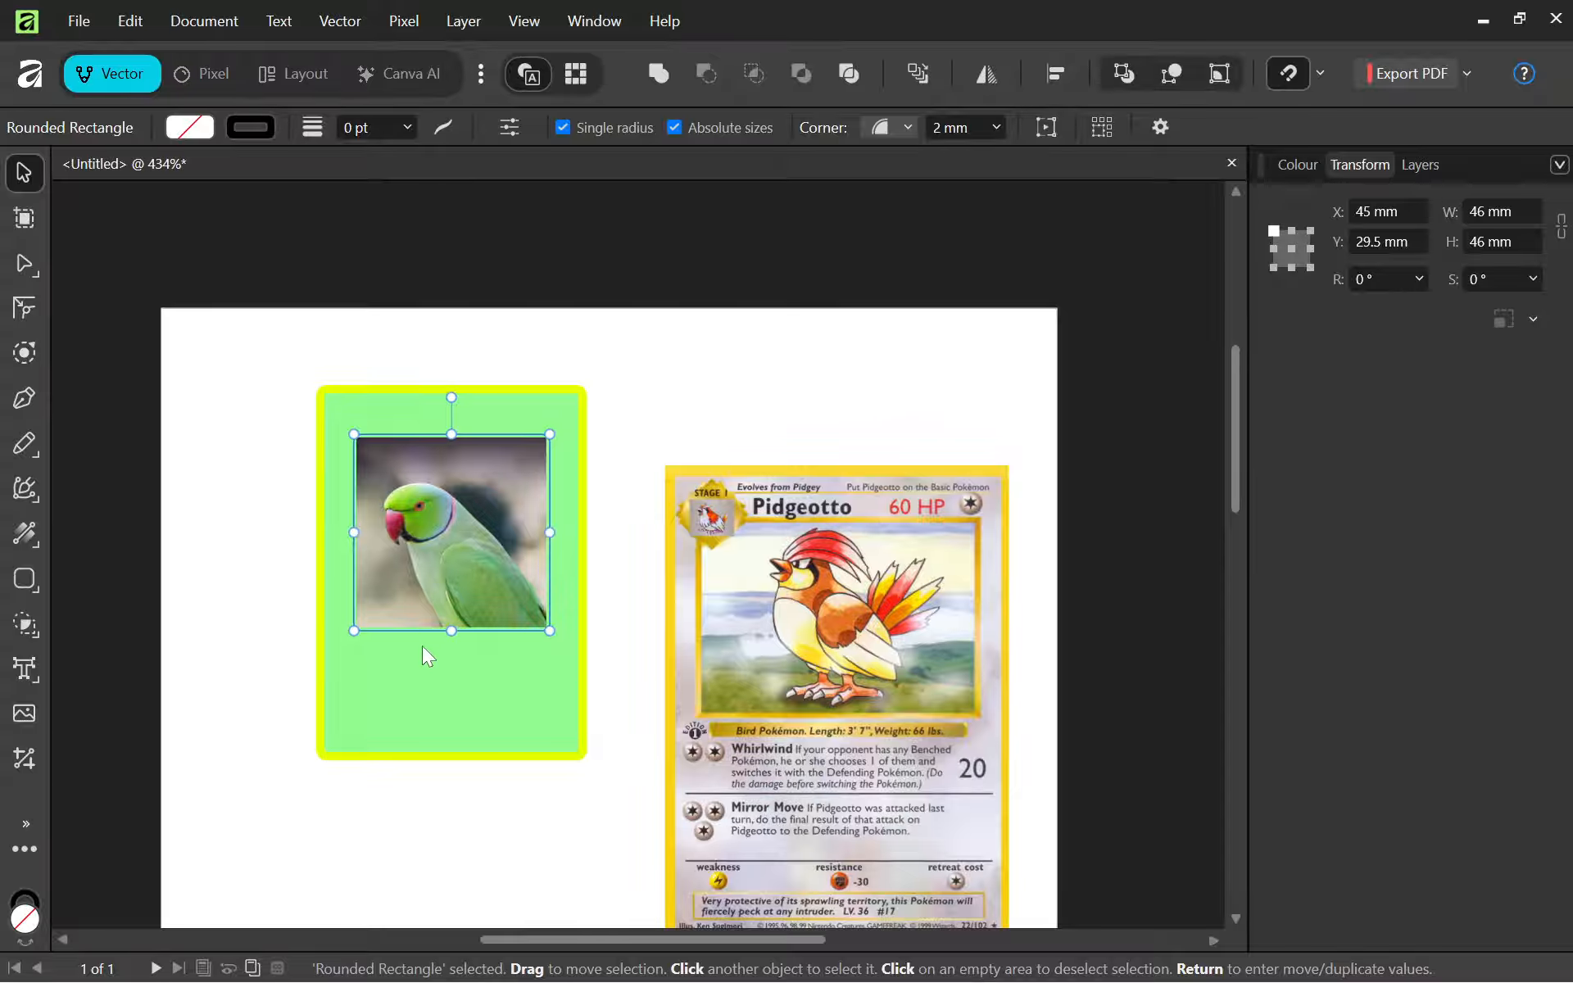
# Examine how the rounded rectangle's outline fits around the parakeet photo and check its colour settings.
pyautogui.scroll(-3, 425, 533)
pyautogui.scroll(5, 380, 526)
pyautogui.click(380, 526)
pyautogui.scroll(3, 369, 518)
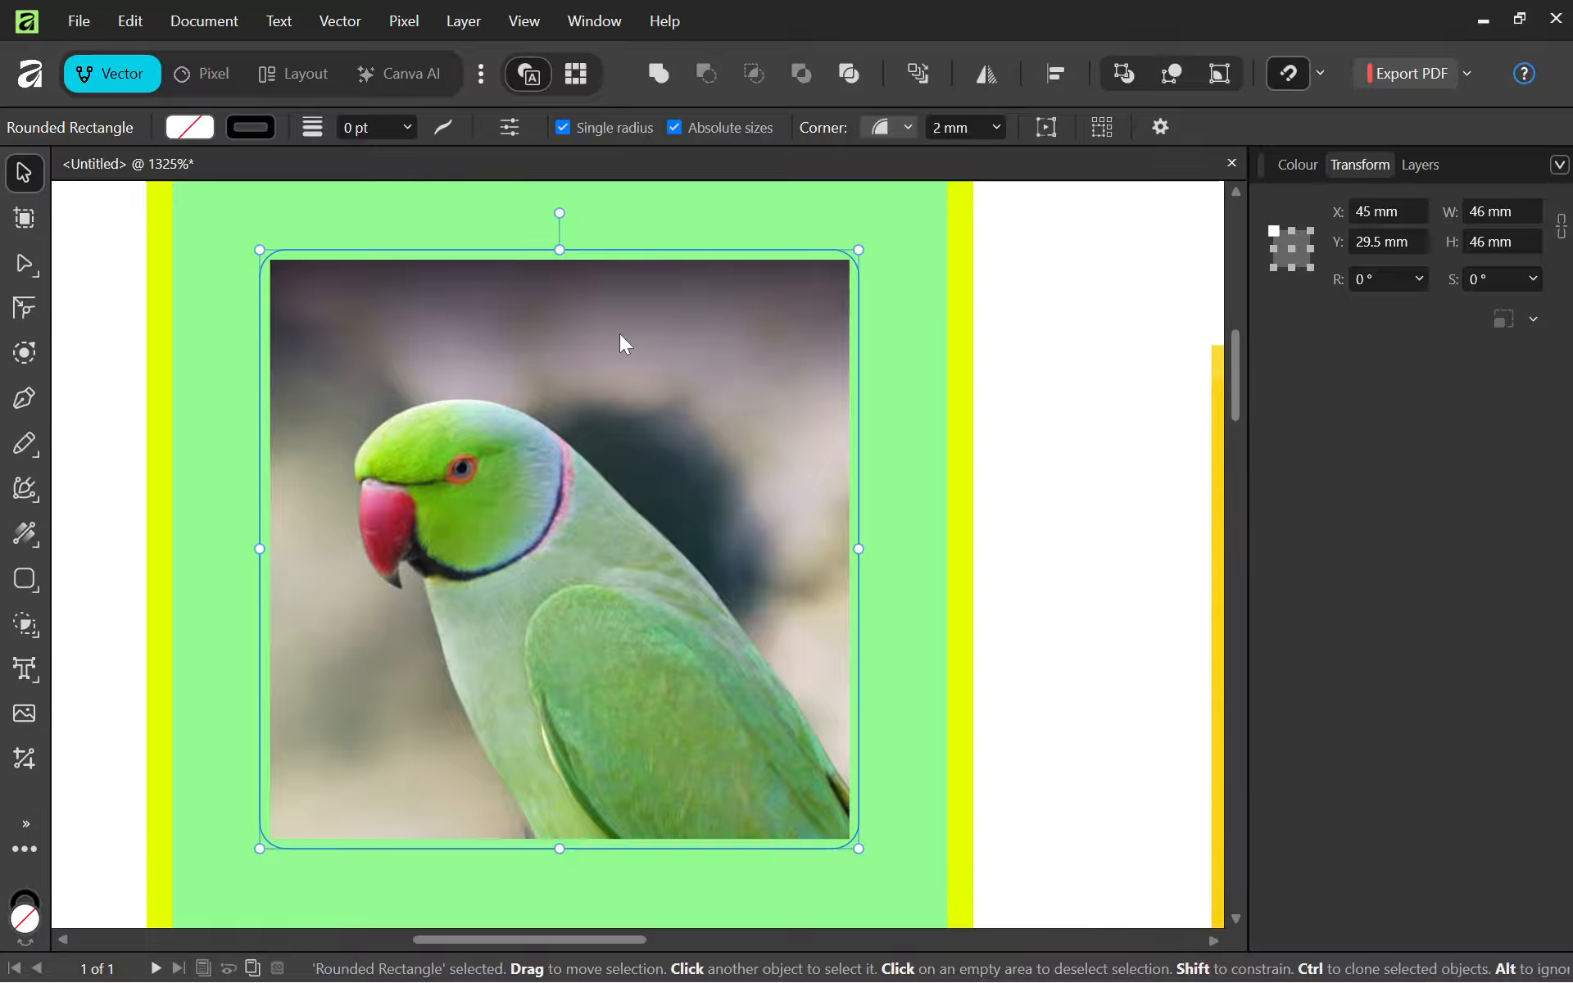
pyautogui.scroll(1, 622, 340)
pyautogui.scroll(-2, 627, 403)
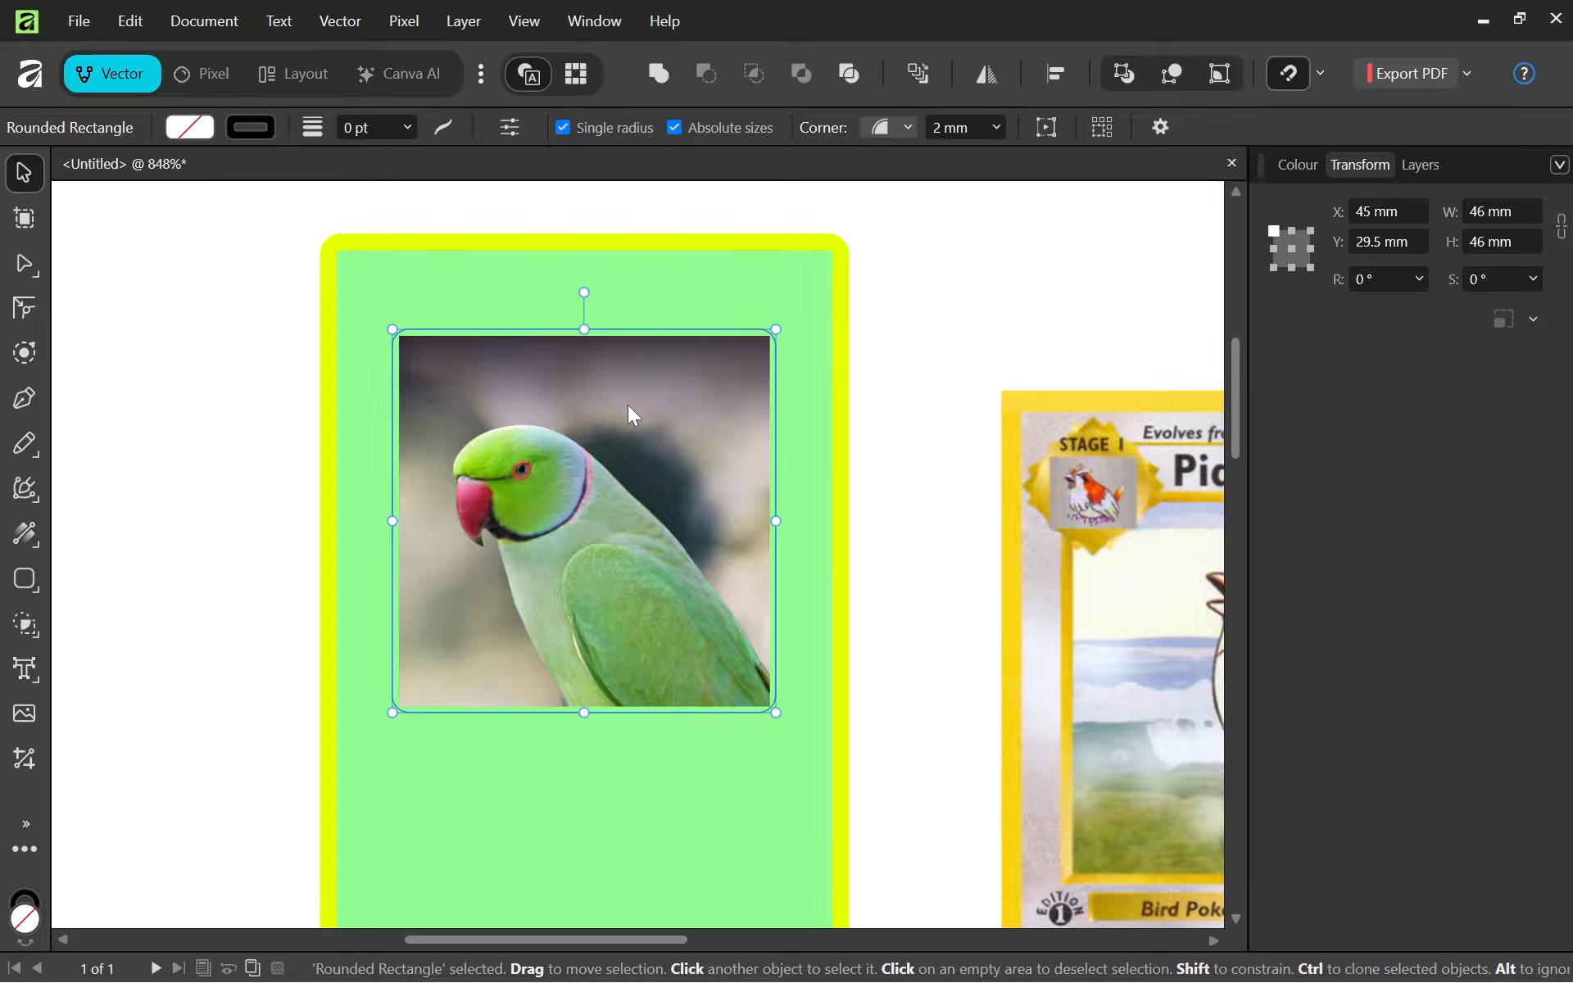
pyautogui.click(1278, 163)
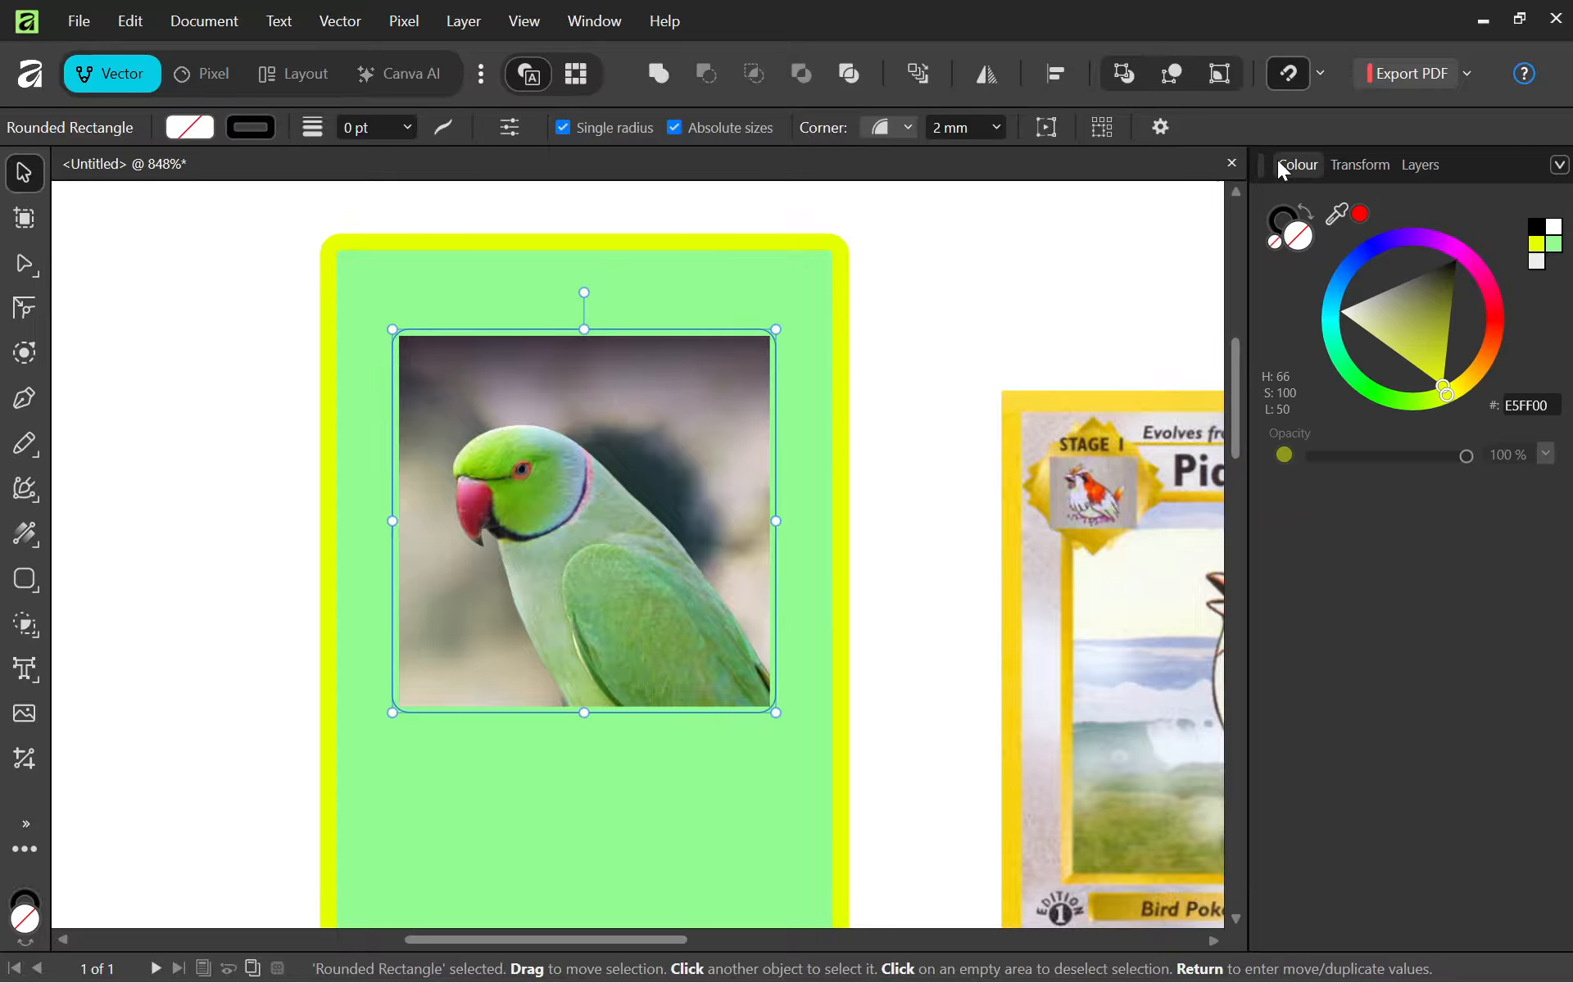
pyautogui.click(1353, 169)
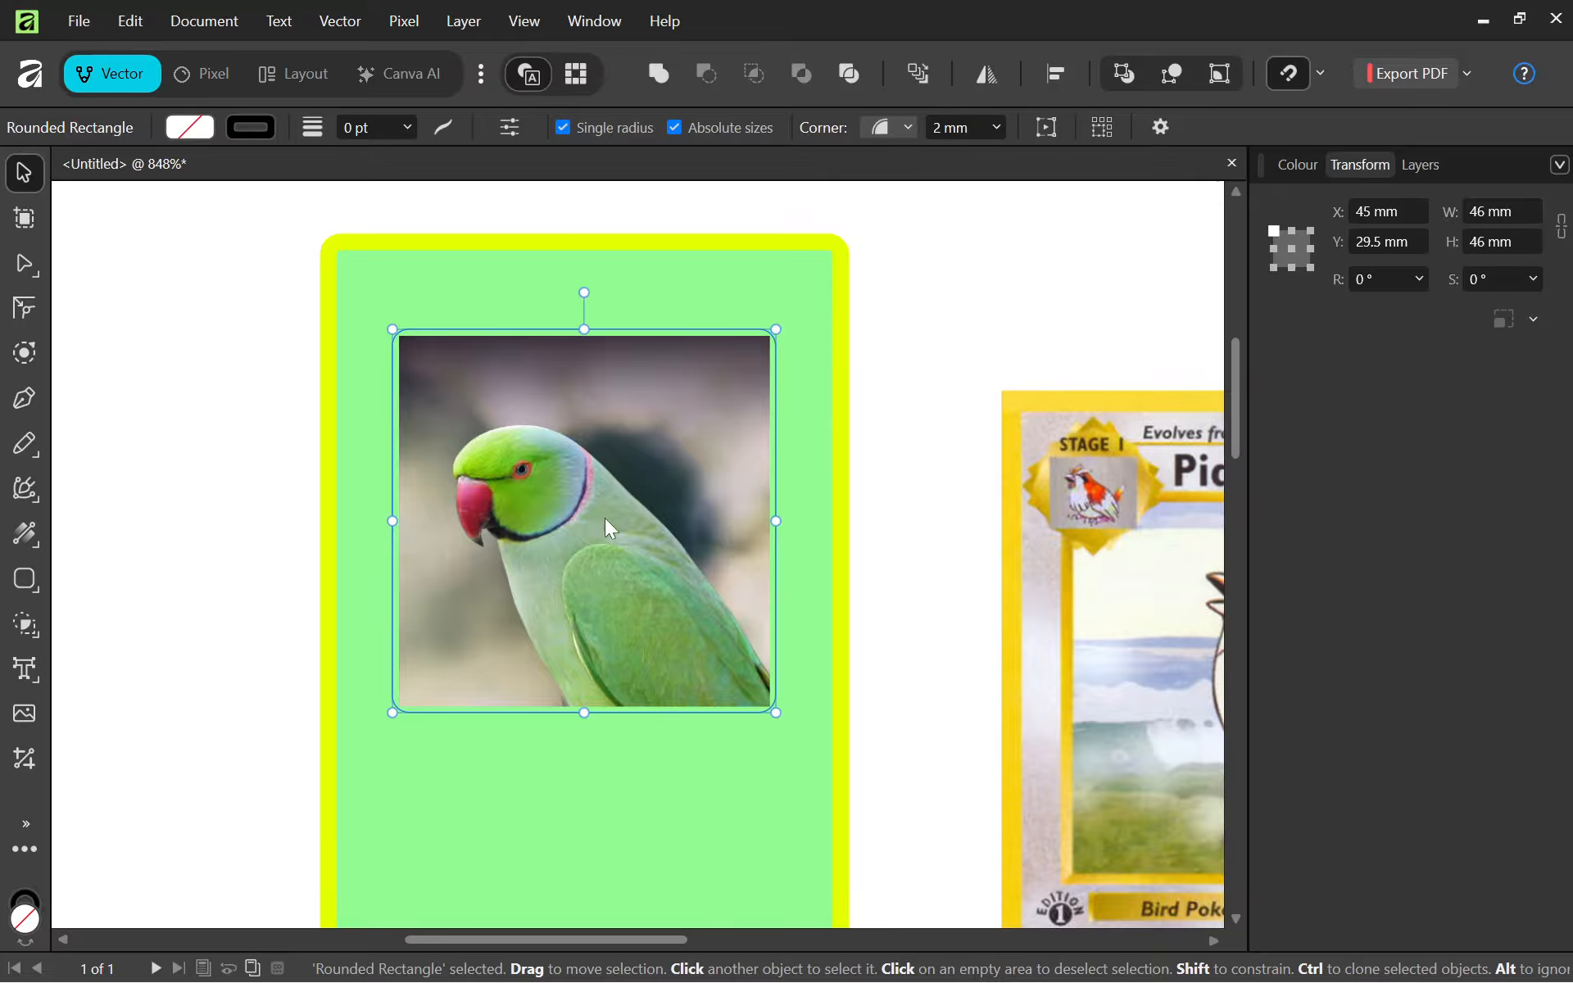
# Apply a contour with a -2 mm offset to the rounded rectangle around the parakeet photo.
pyautogui.click(25, 352)
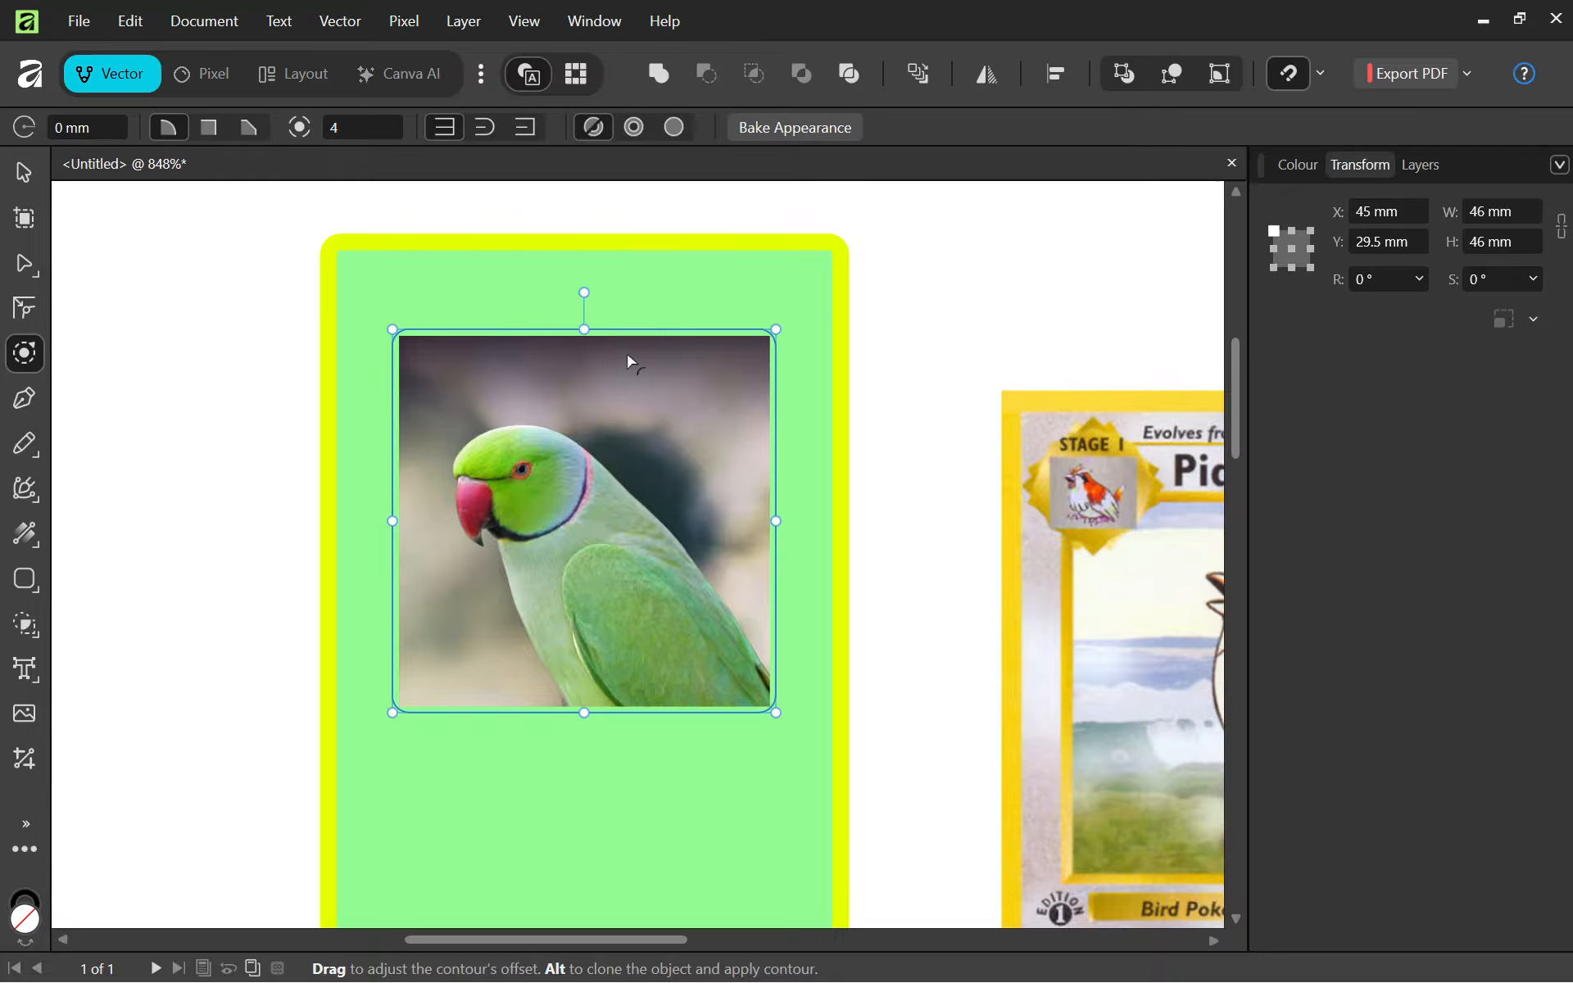
pyautogui.moveTo(668, 522); pyautogui.dragTo(650, 459)
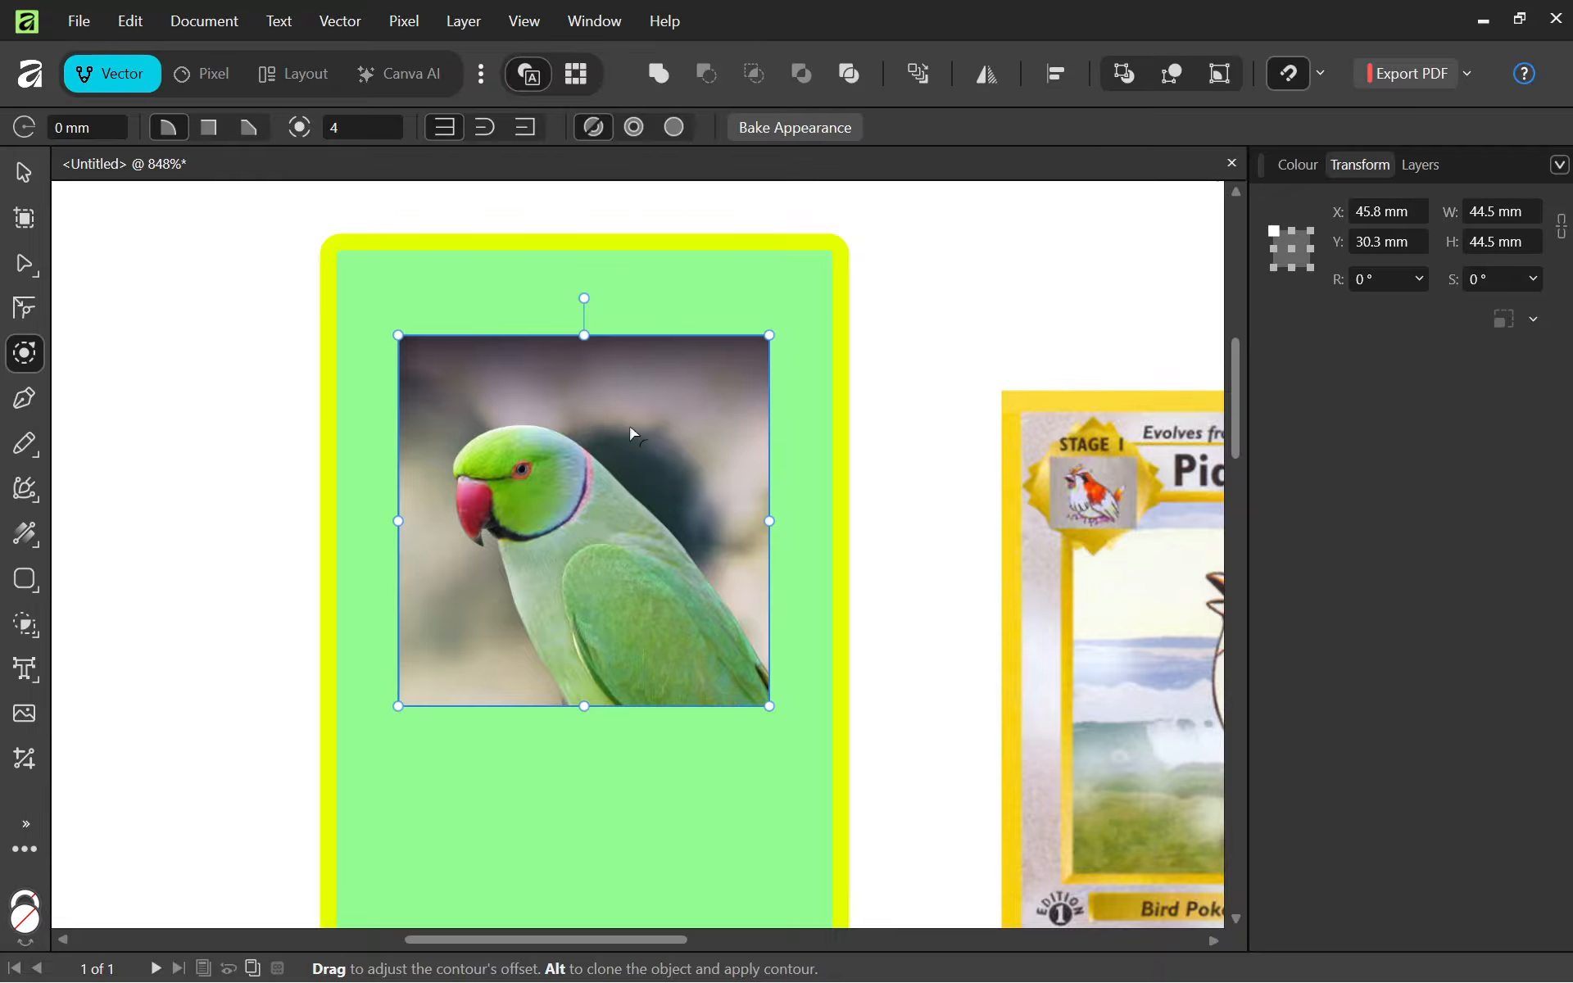
pyautogui.click(1419, 164)
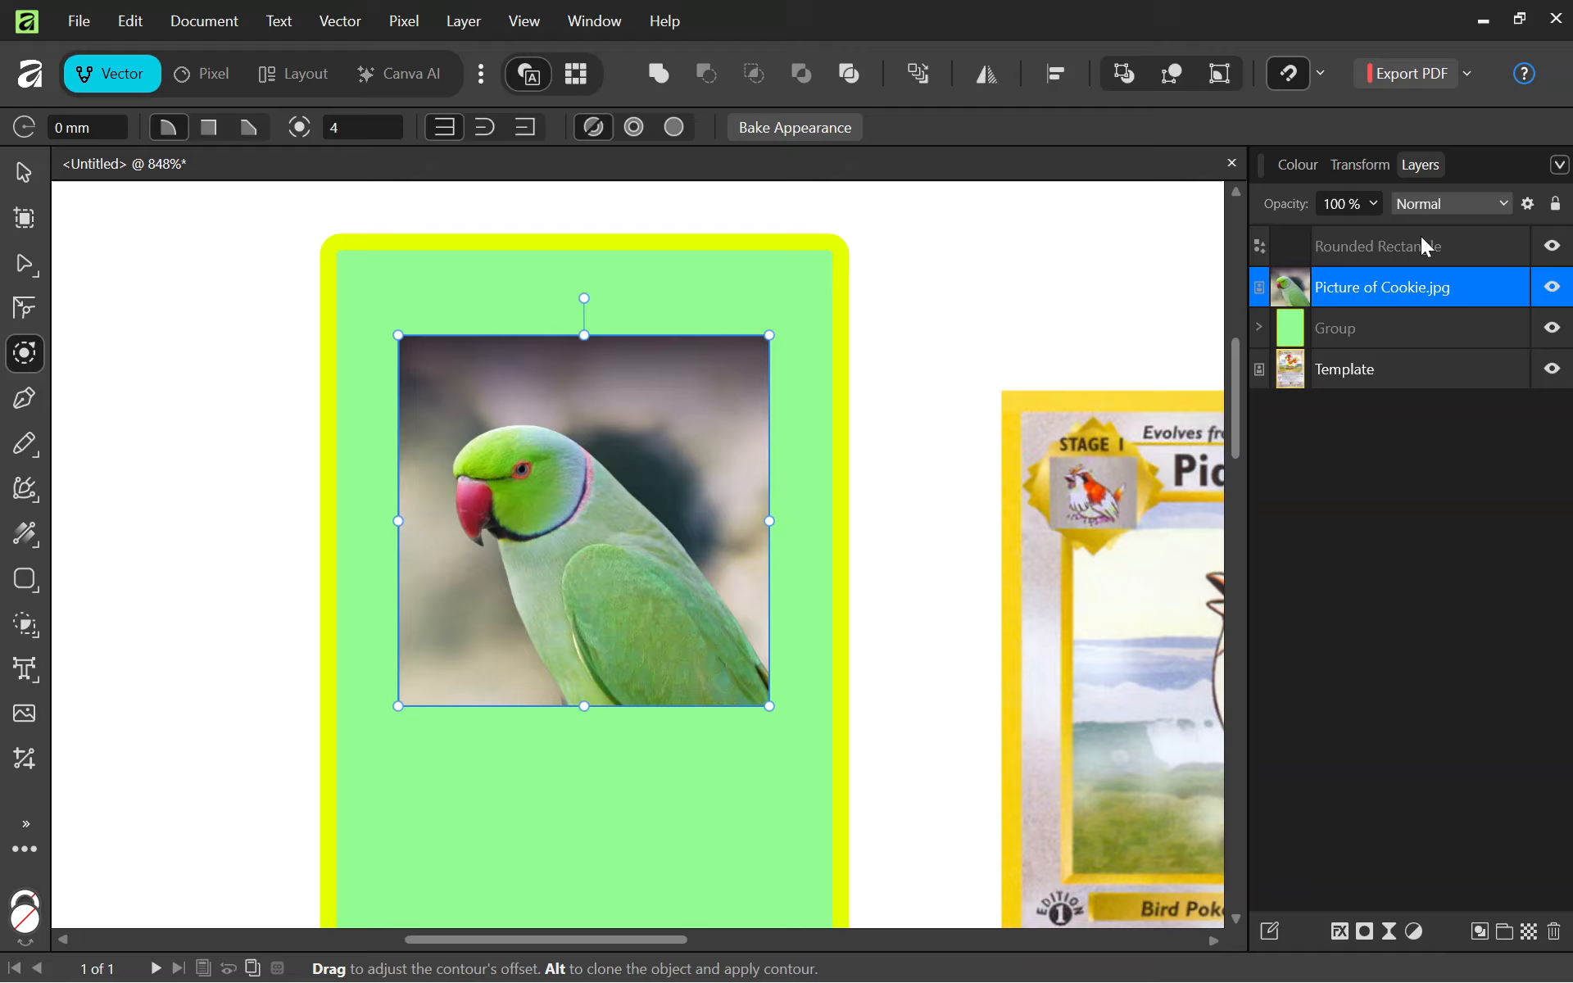
pyautogui.click(1360, 244)
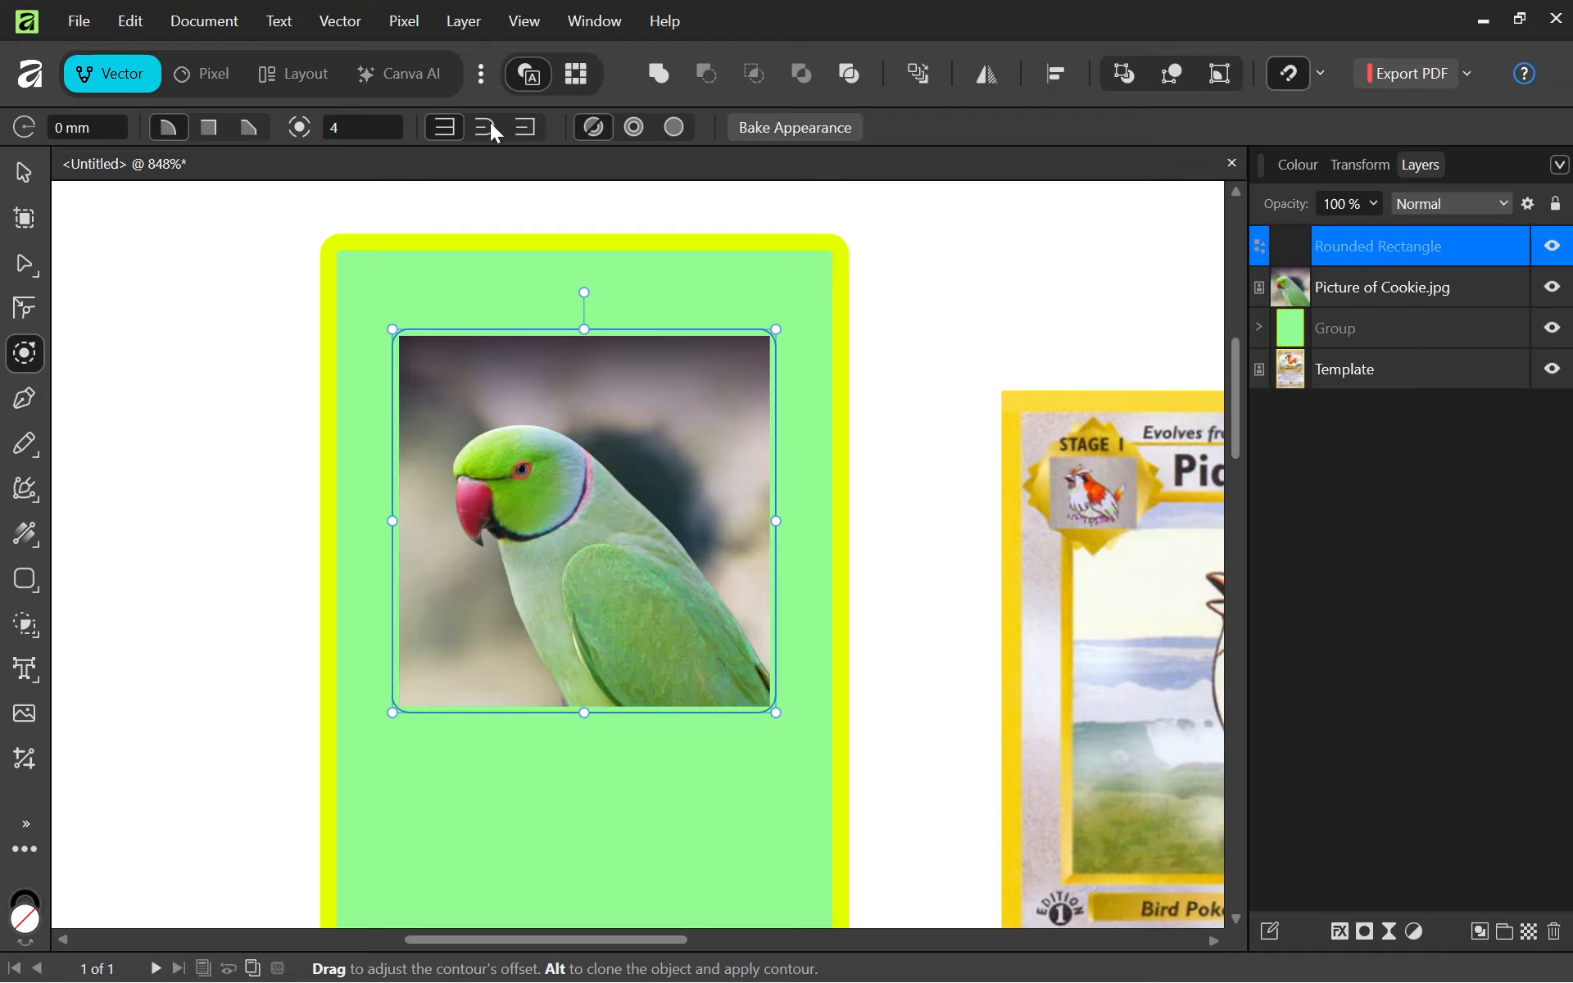
pyautogui.click(91, 127)
pyautogui.write('-2')
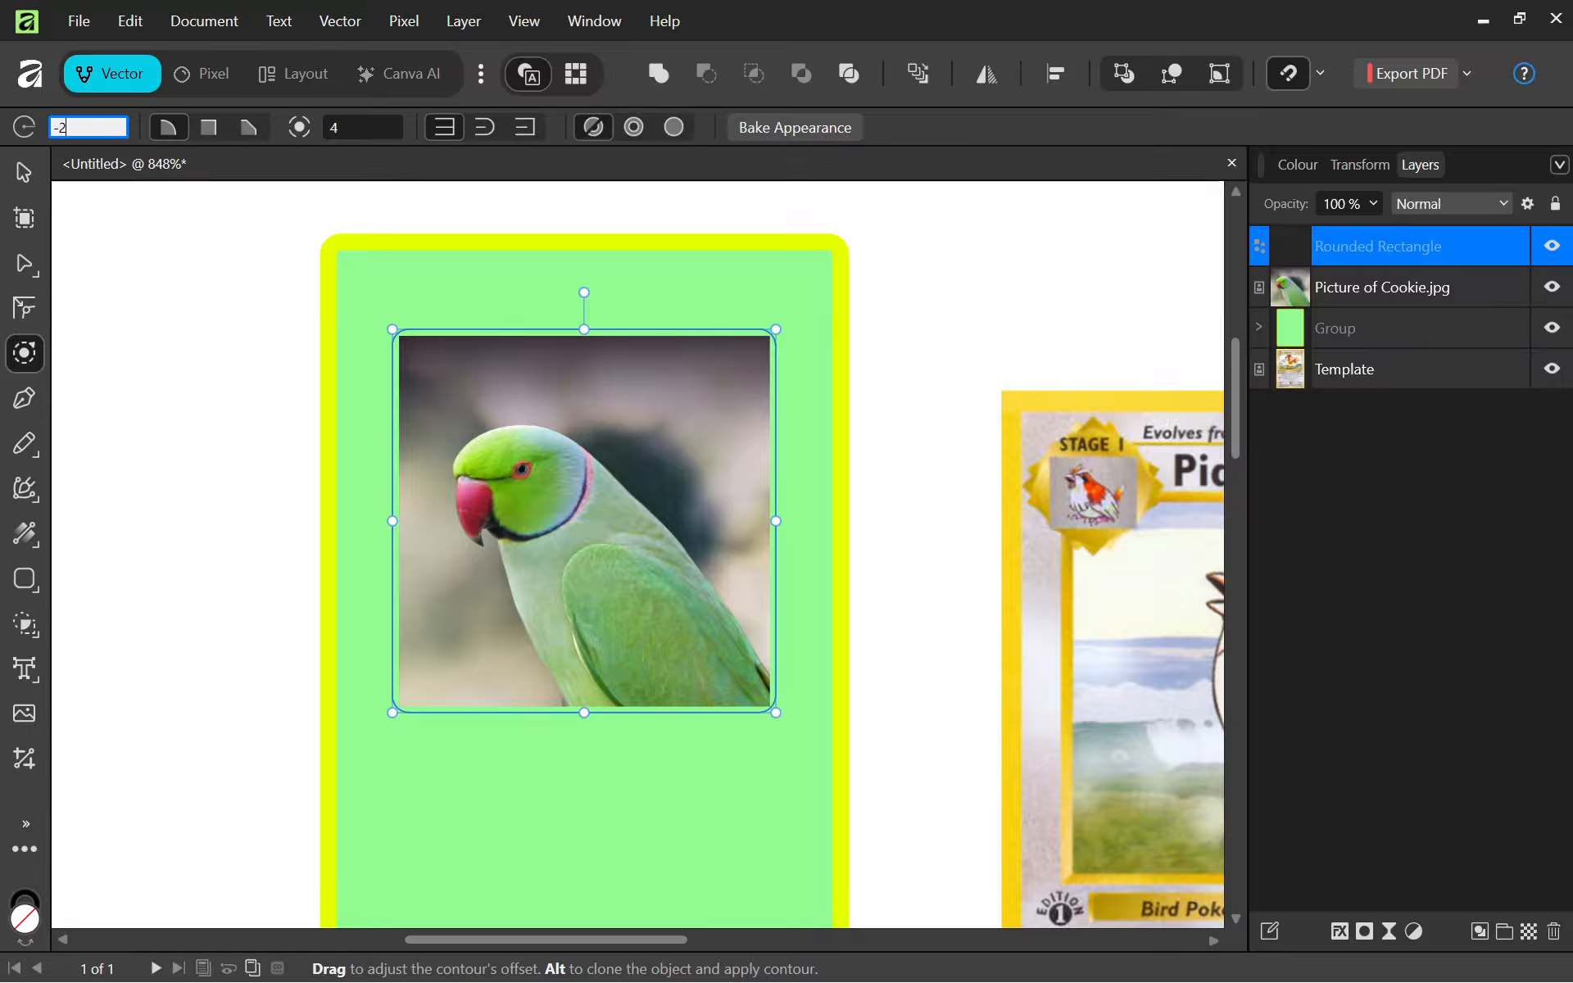
pyautogui.press('Return')
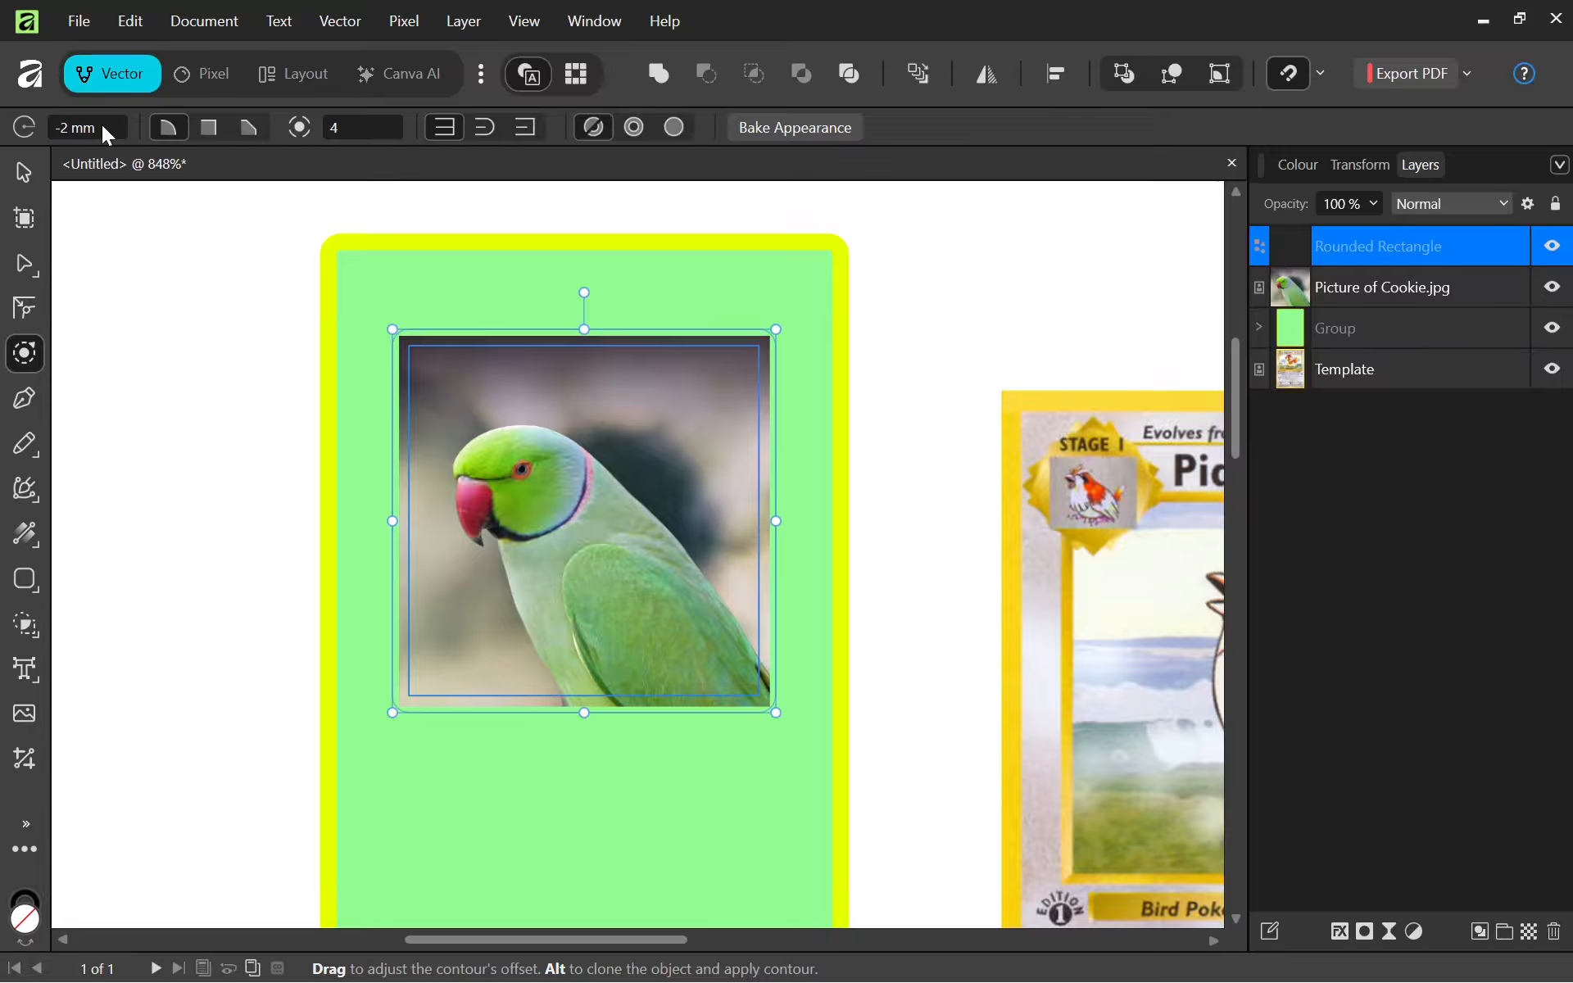
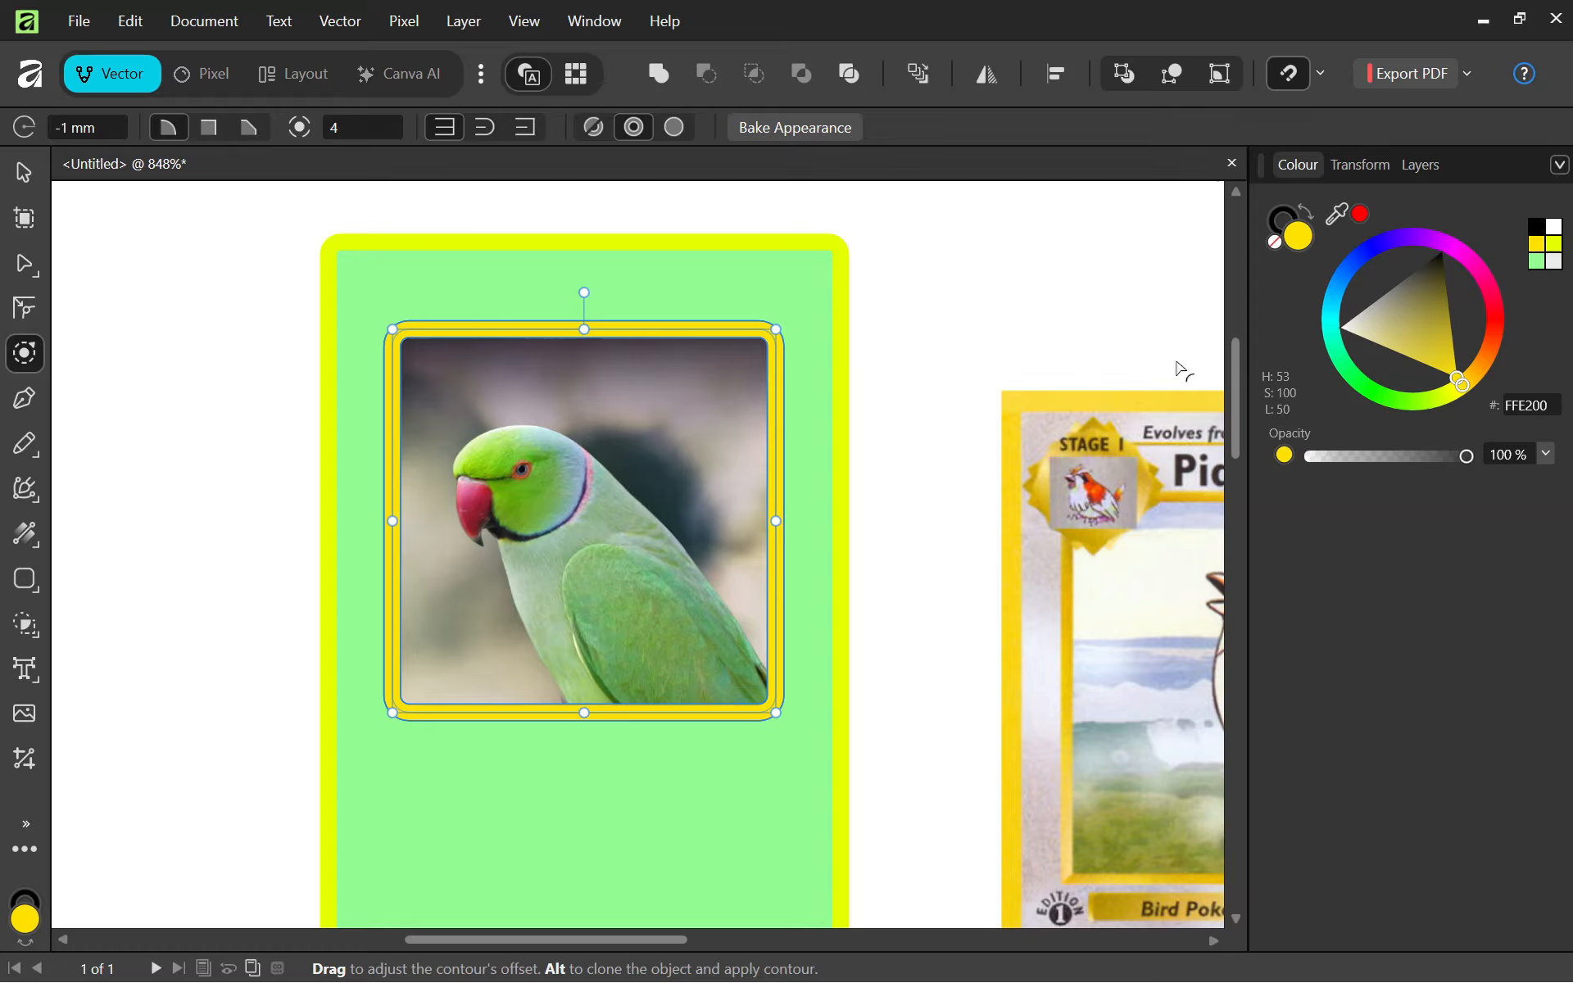
# Set the photo frame's stroke colour to black (000000) and deselect the frame.
pyautogui.click(1274, 218)
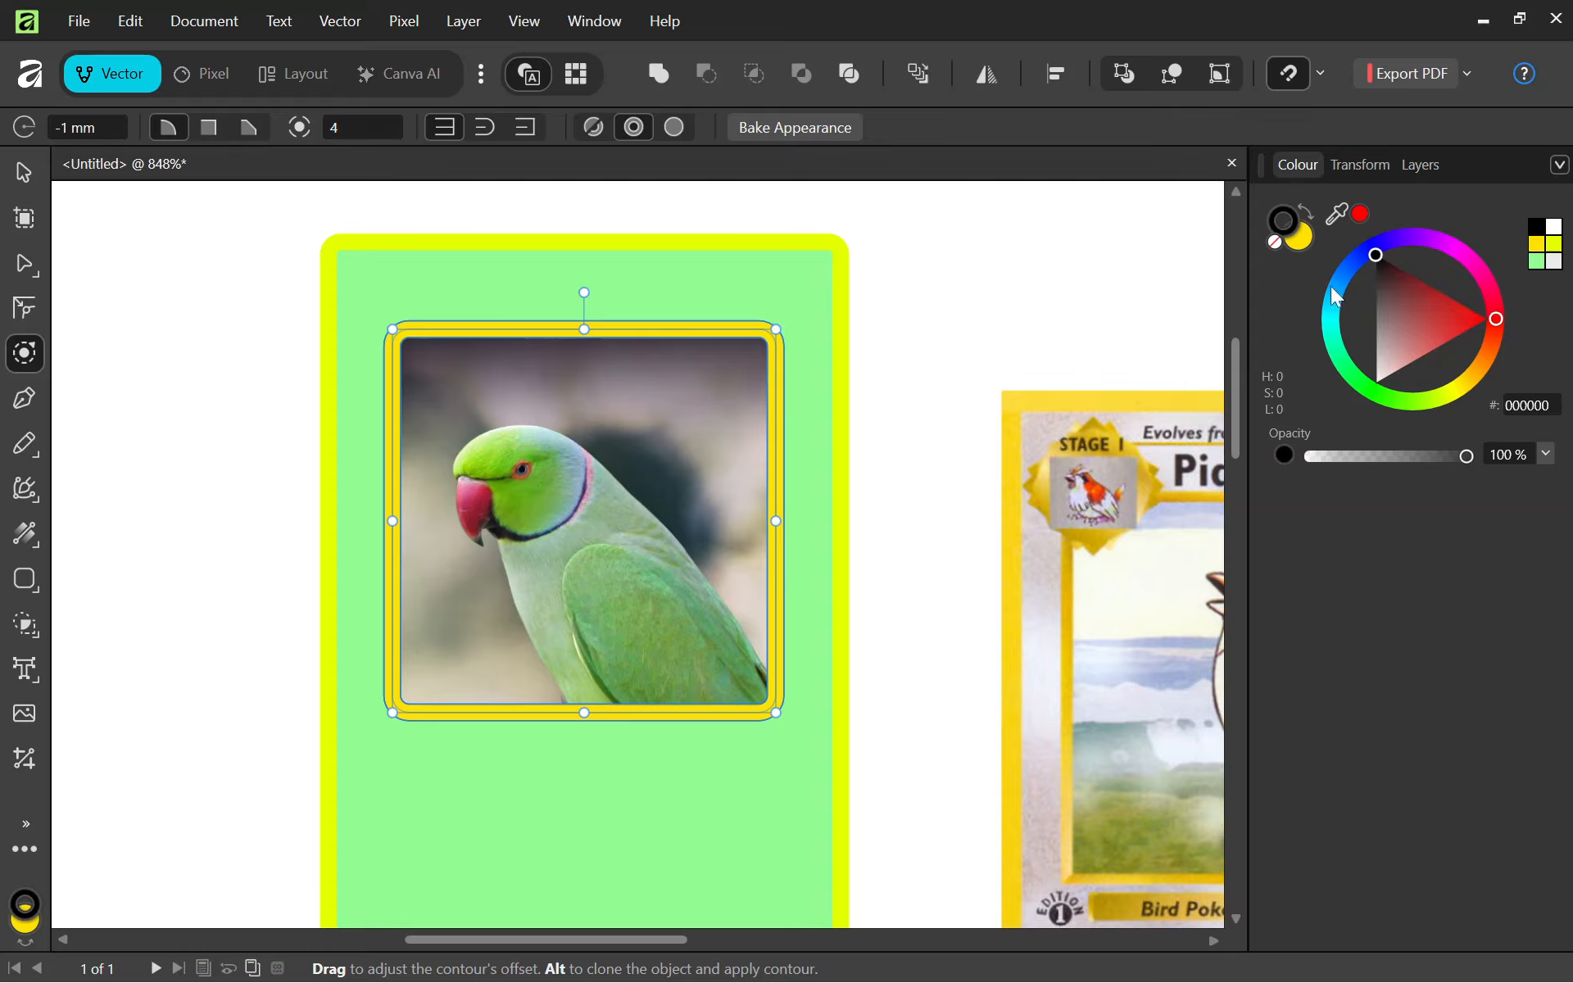
pyautogui.moveTo(1375, 272)
pyautogui.mouseDown()
pyautogui.moveTo(1383, 308)
pyautogui.moveTo(1374, 252)
pyautogui.mouseUp()
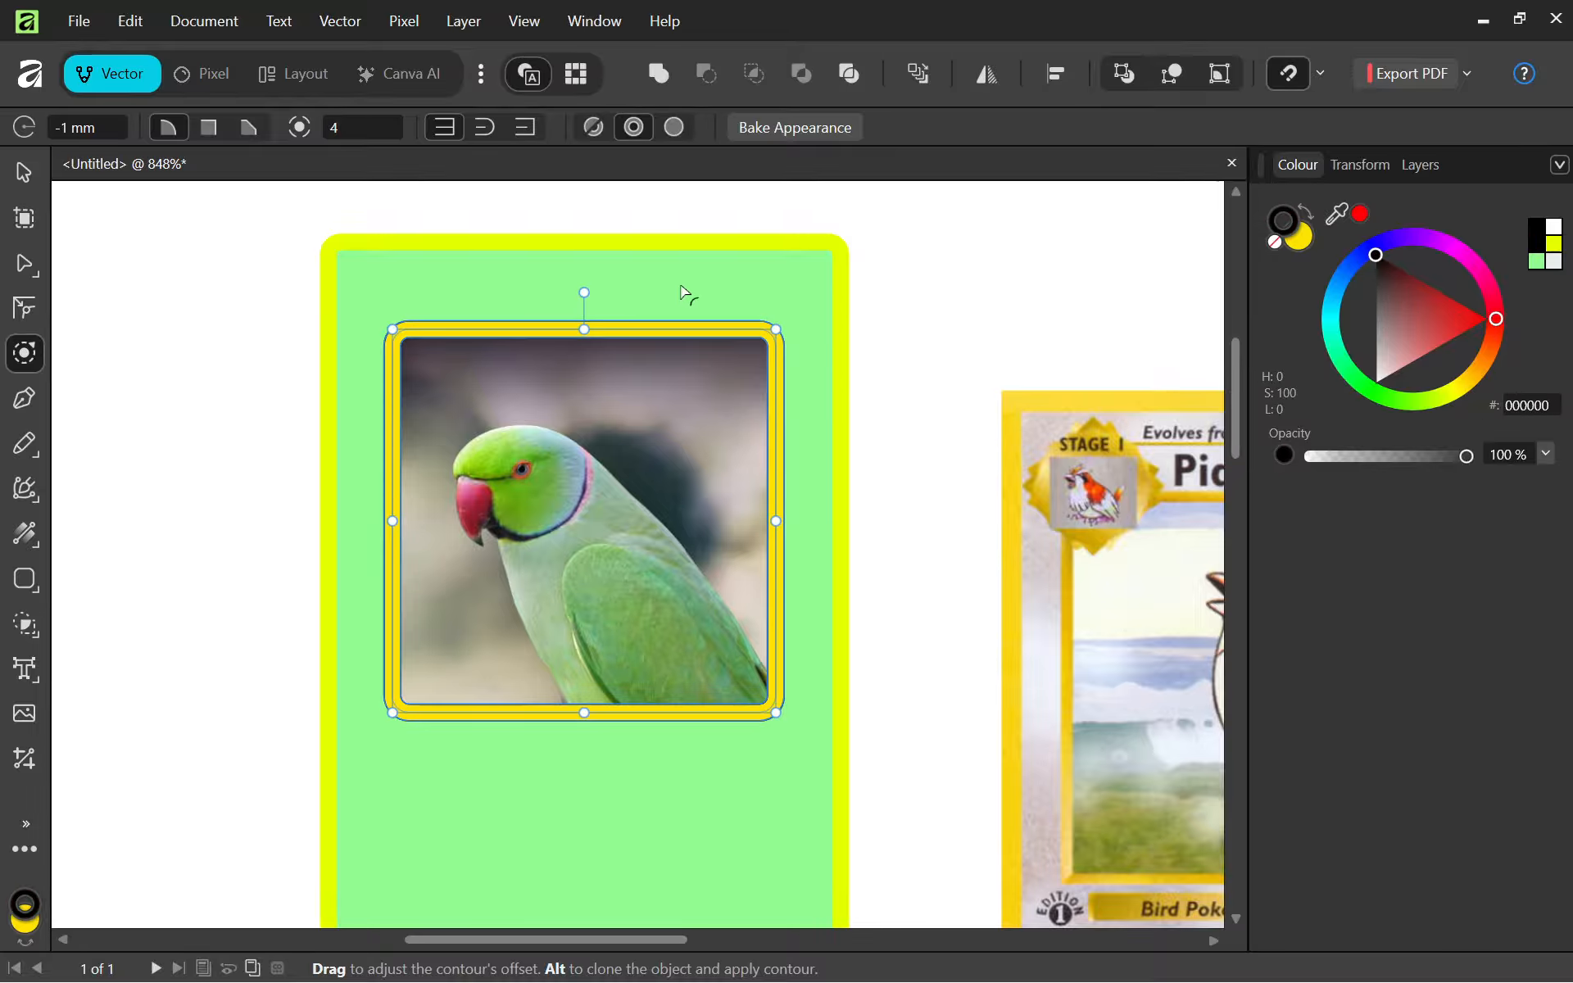
pyautogui.click(24, 172)
pyautogui.click(995, 341)
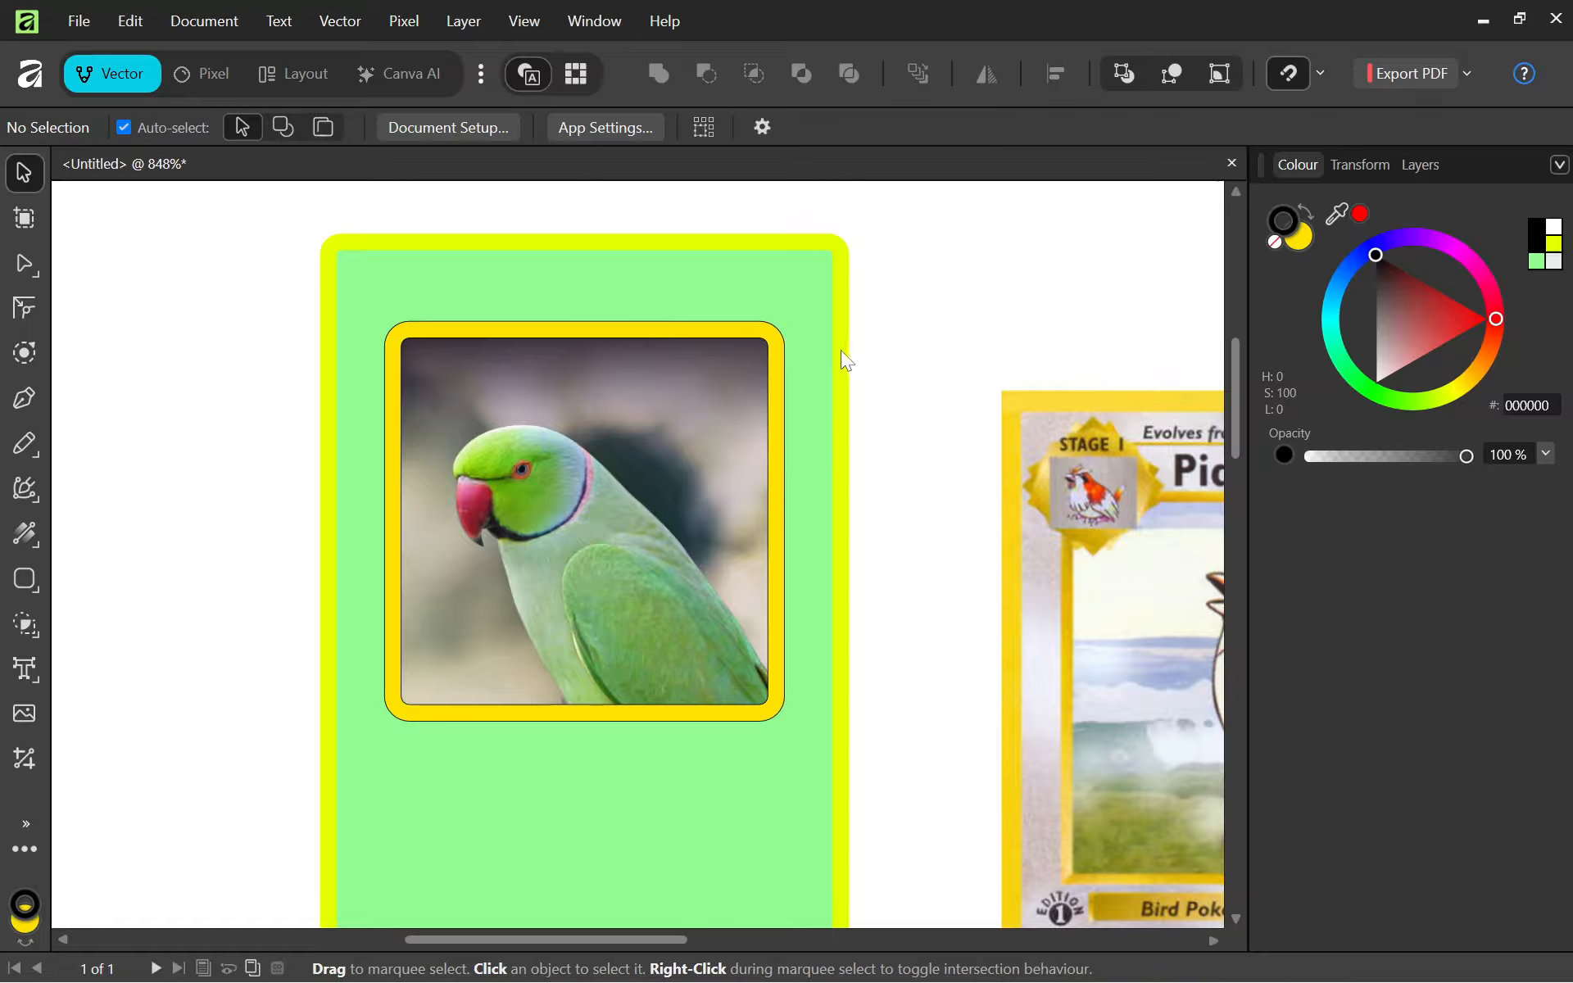
# Inspect the frame's black outline up close, then add the Stroke settings to the workspace.
pyautogui.scroll(-1, 805, 346)
pyautogui.scroll(-5, 799, 347)
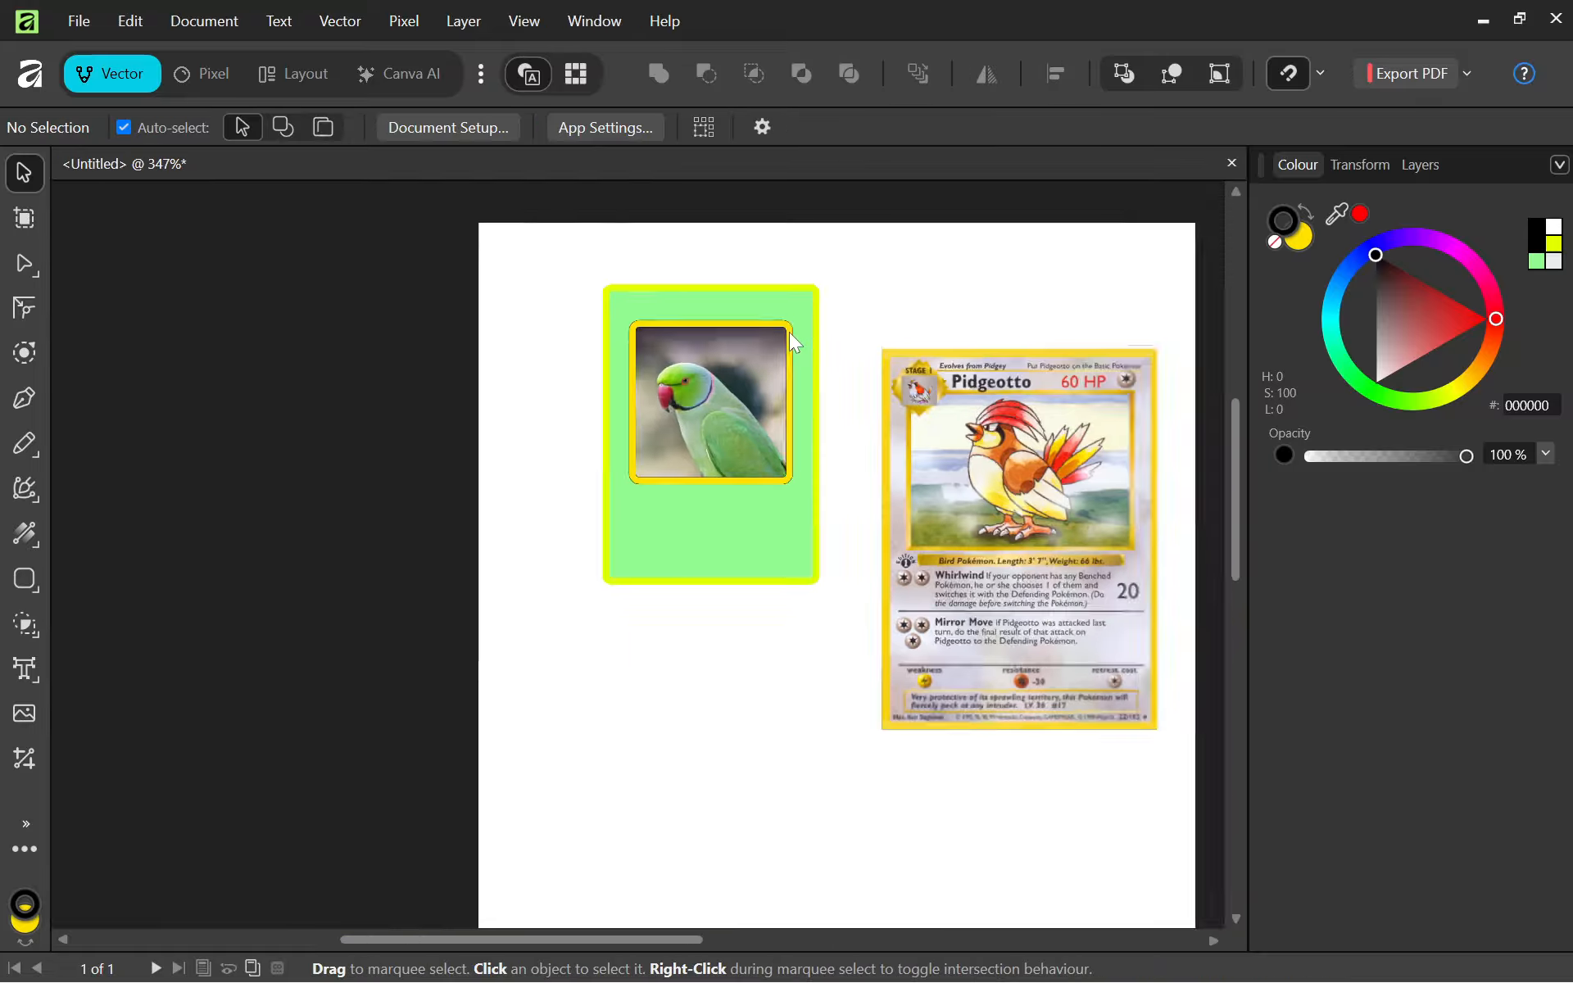
pyautogui.scroll(20, 791, 336)
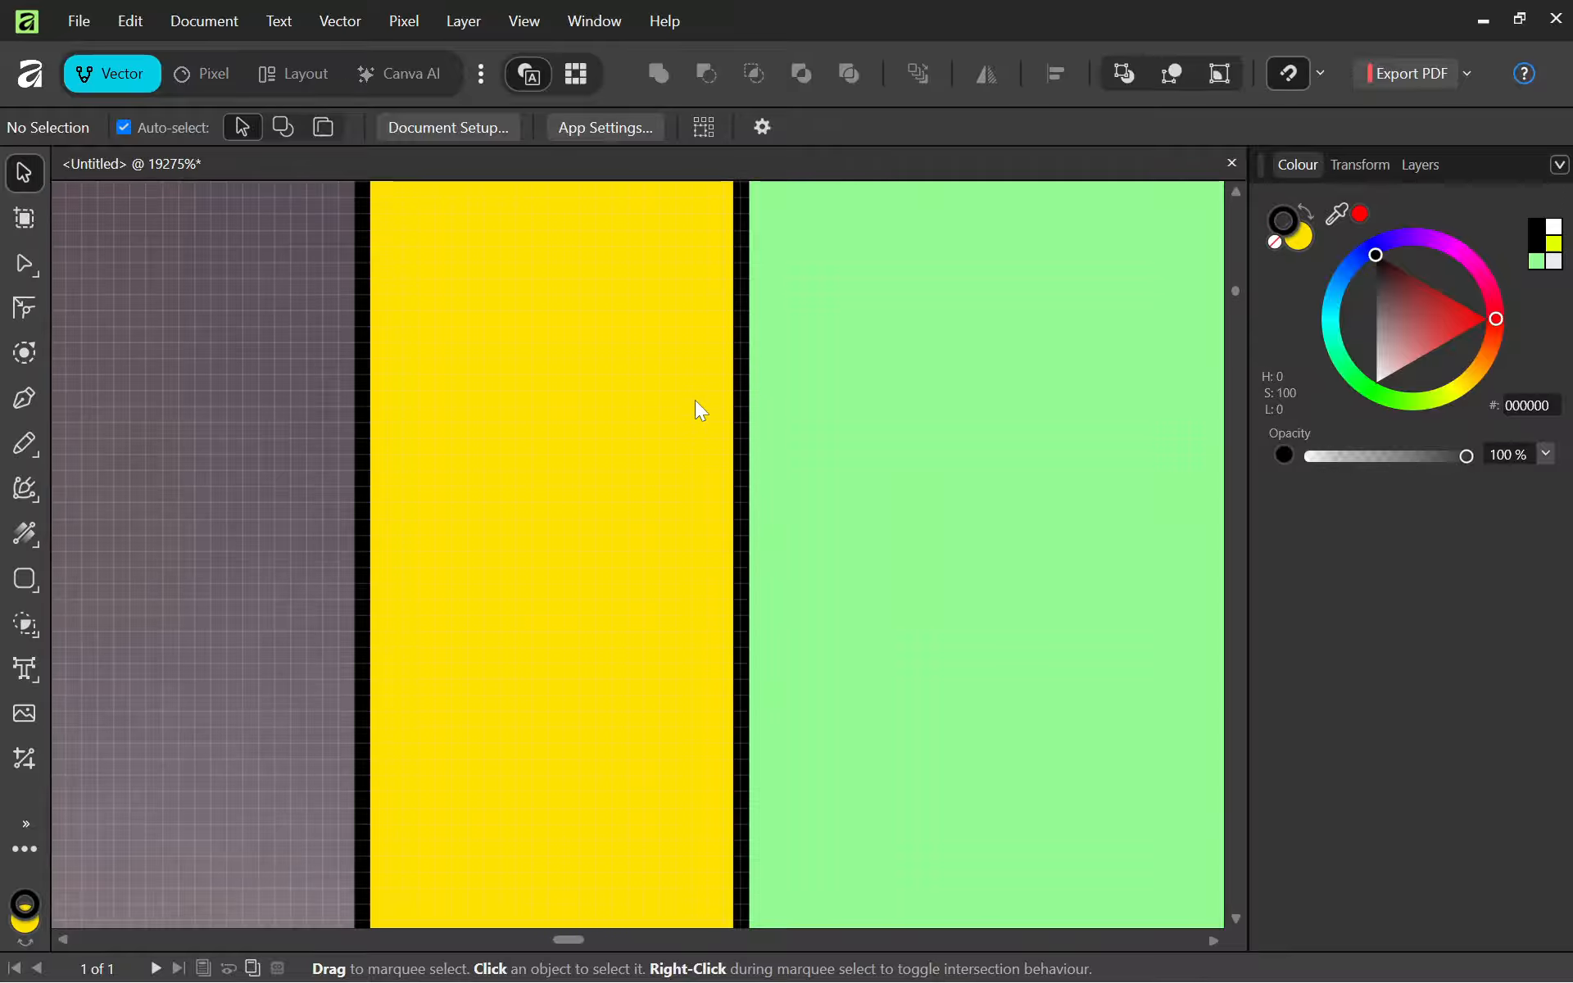
pyautogui.scroll(-16, 738, 472)
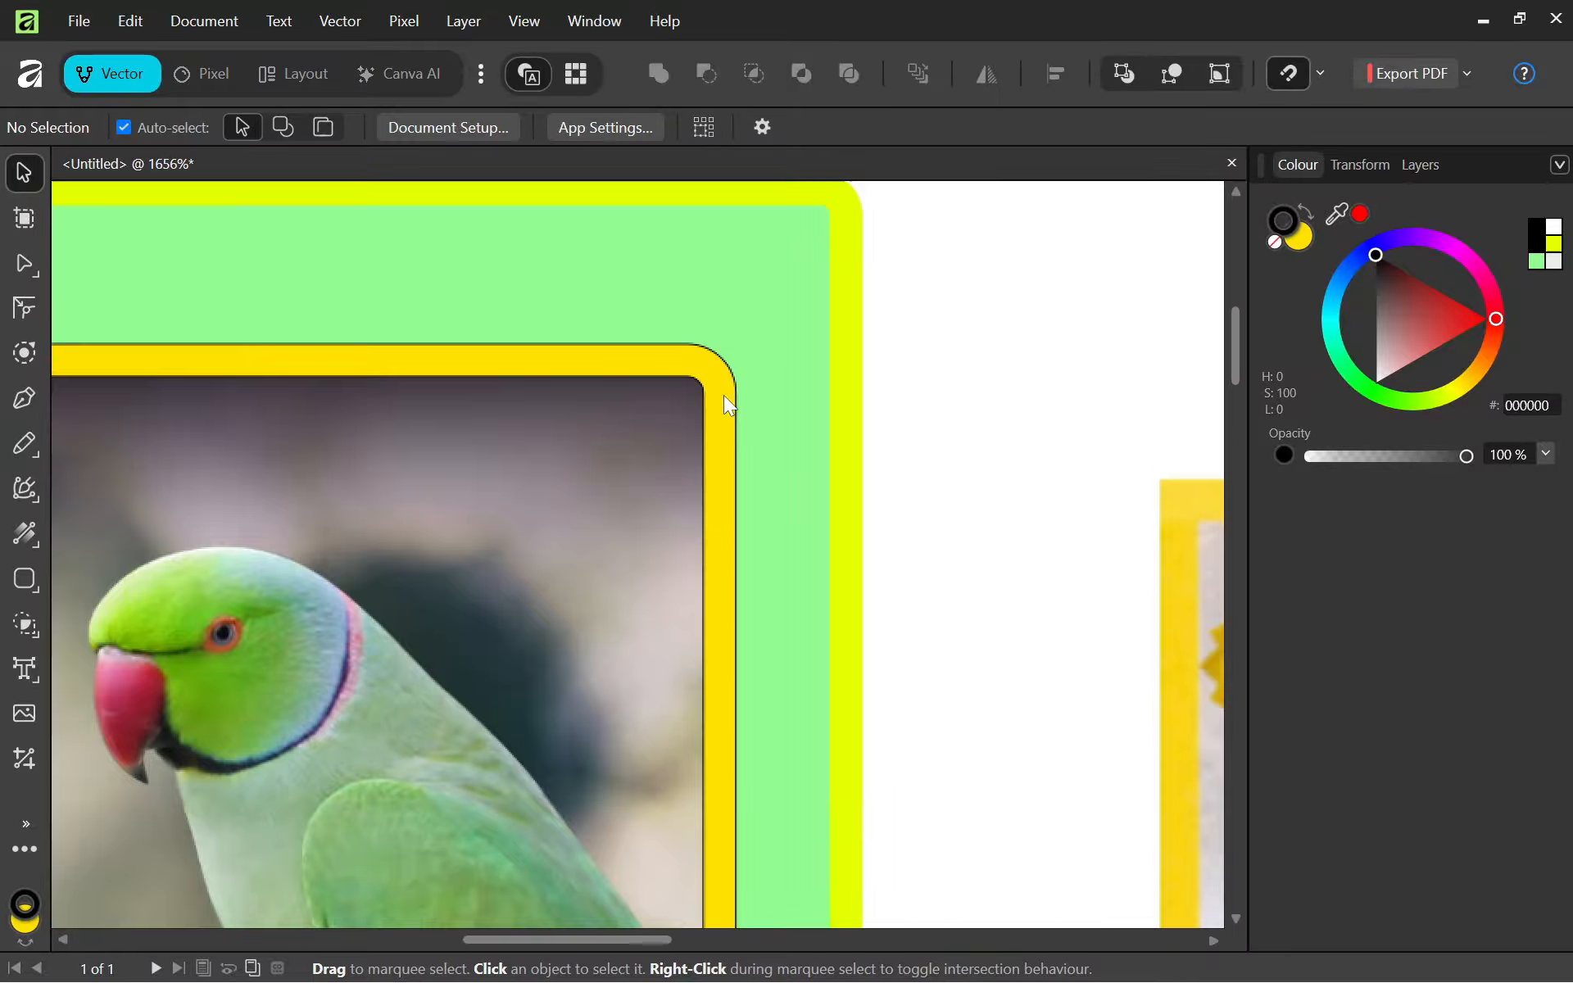
pyautogui.scroll(1, 621, 583)
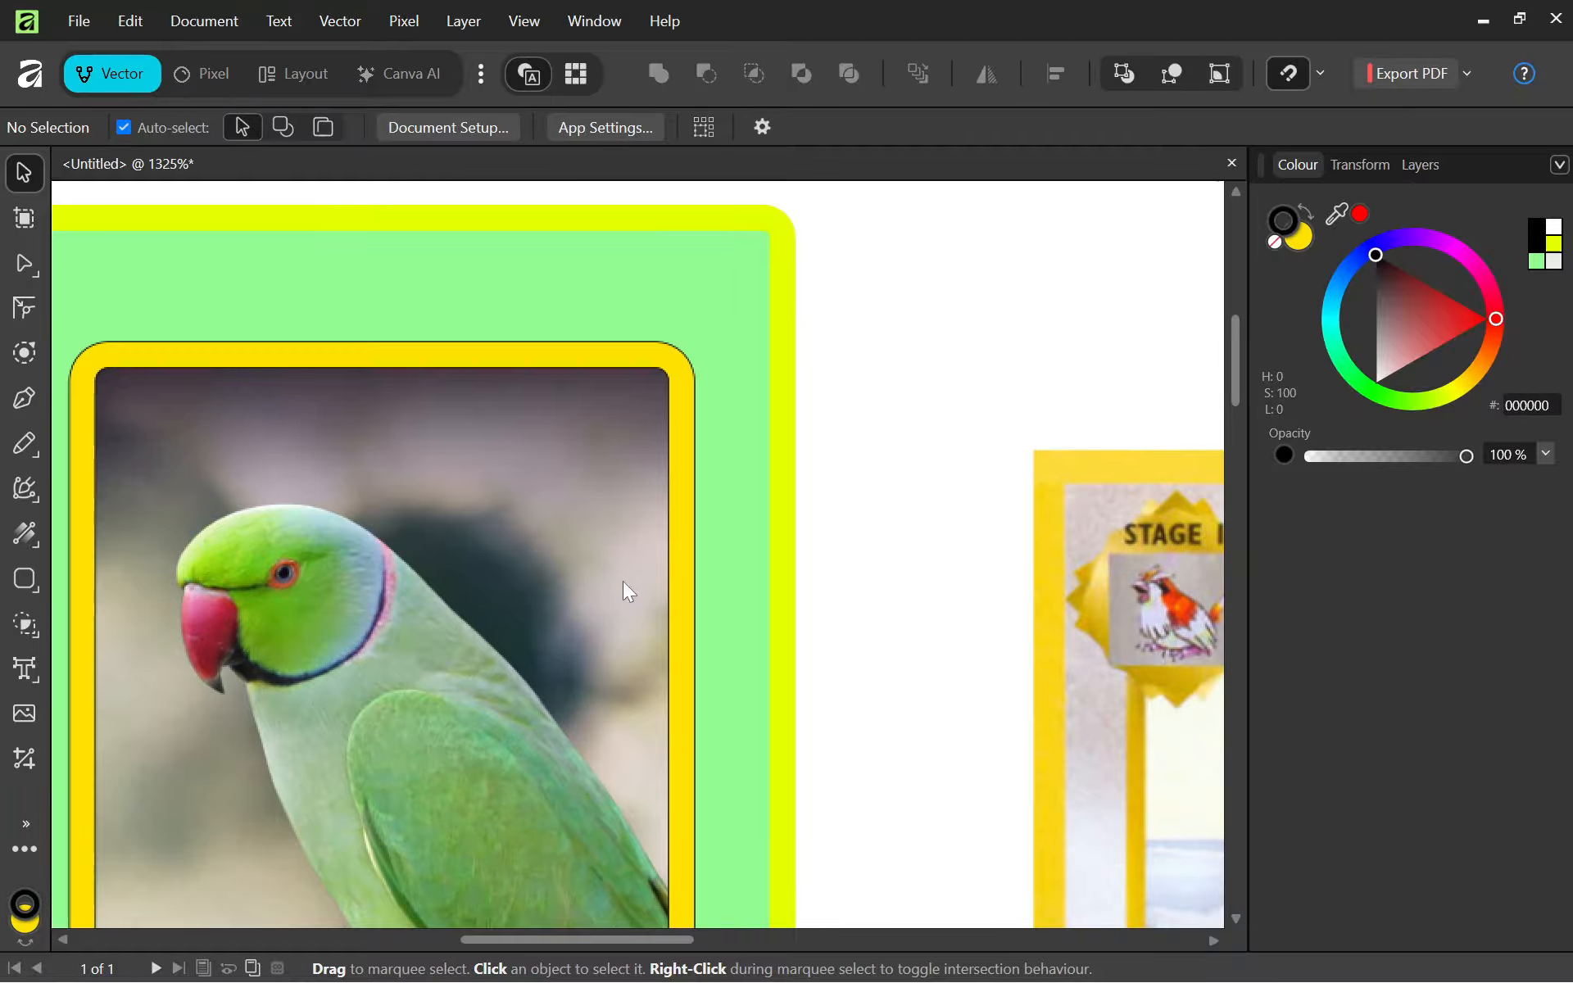
pyautogui.click(603, 28)
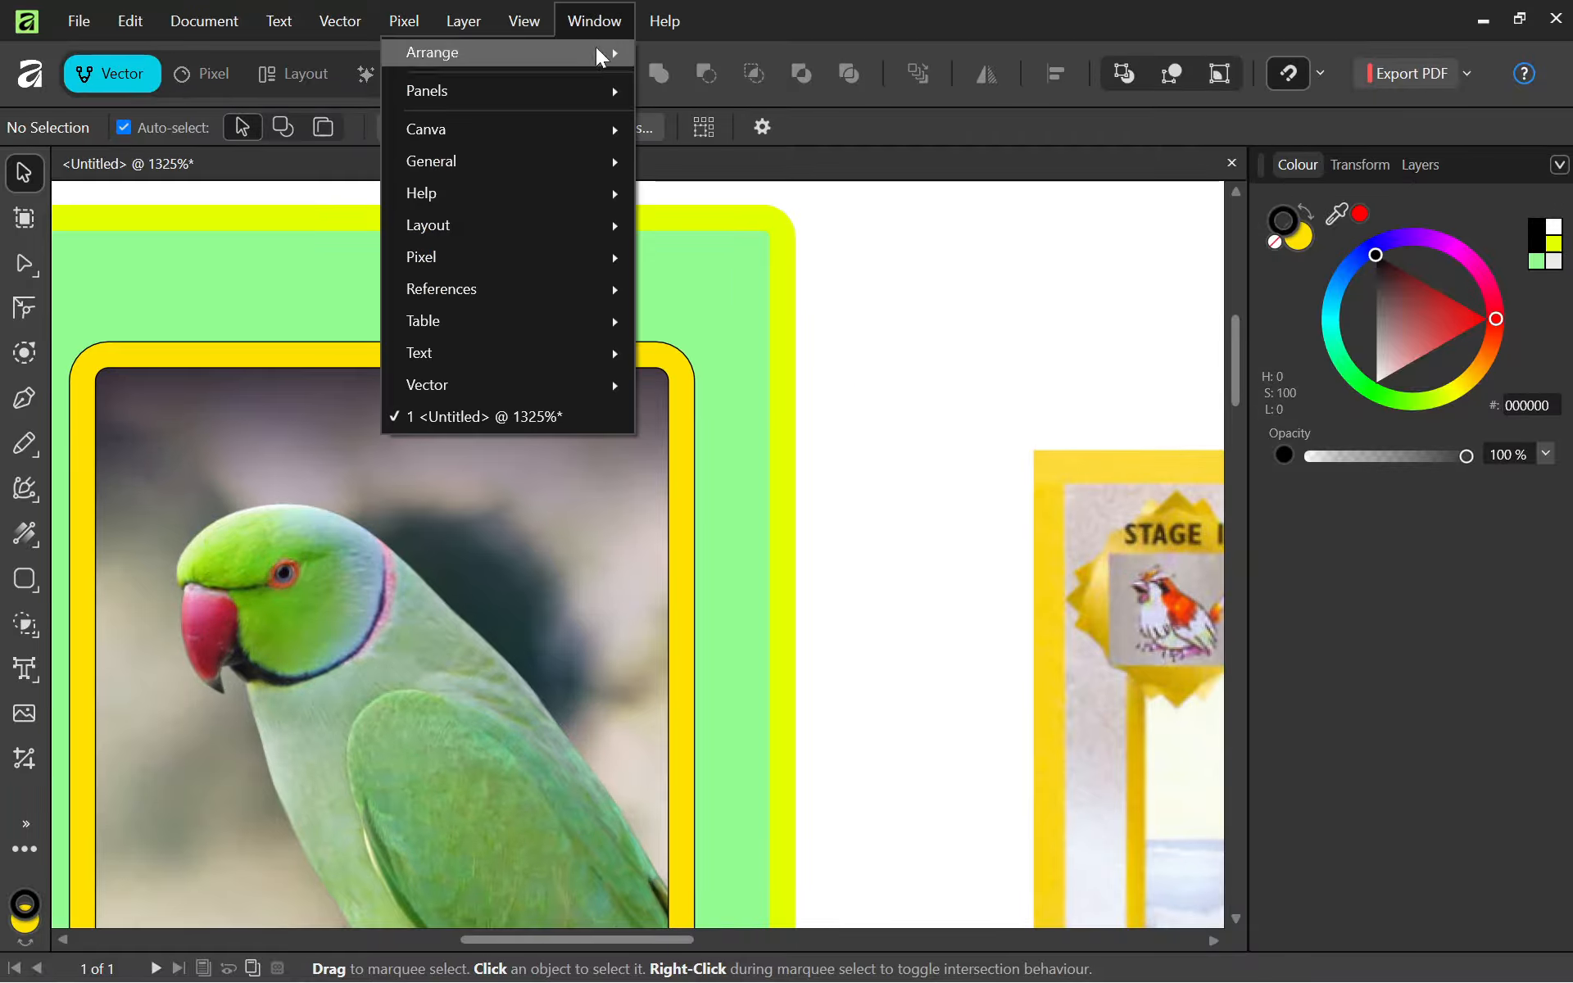
pyautogui.moveTo(495, 162)
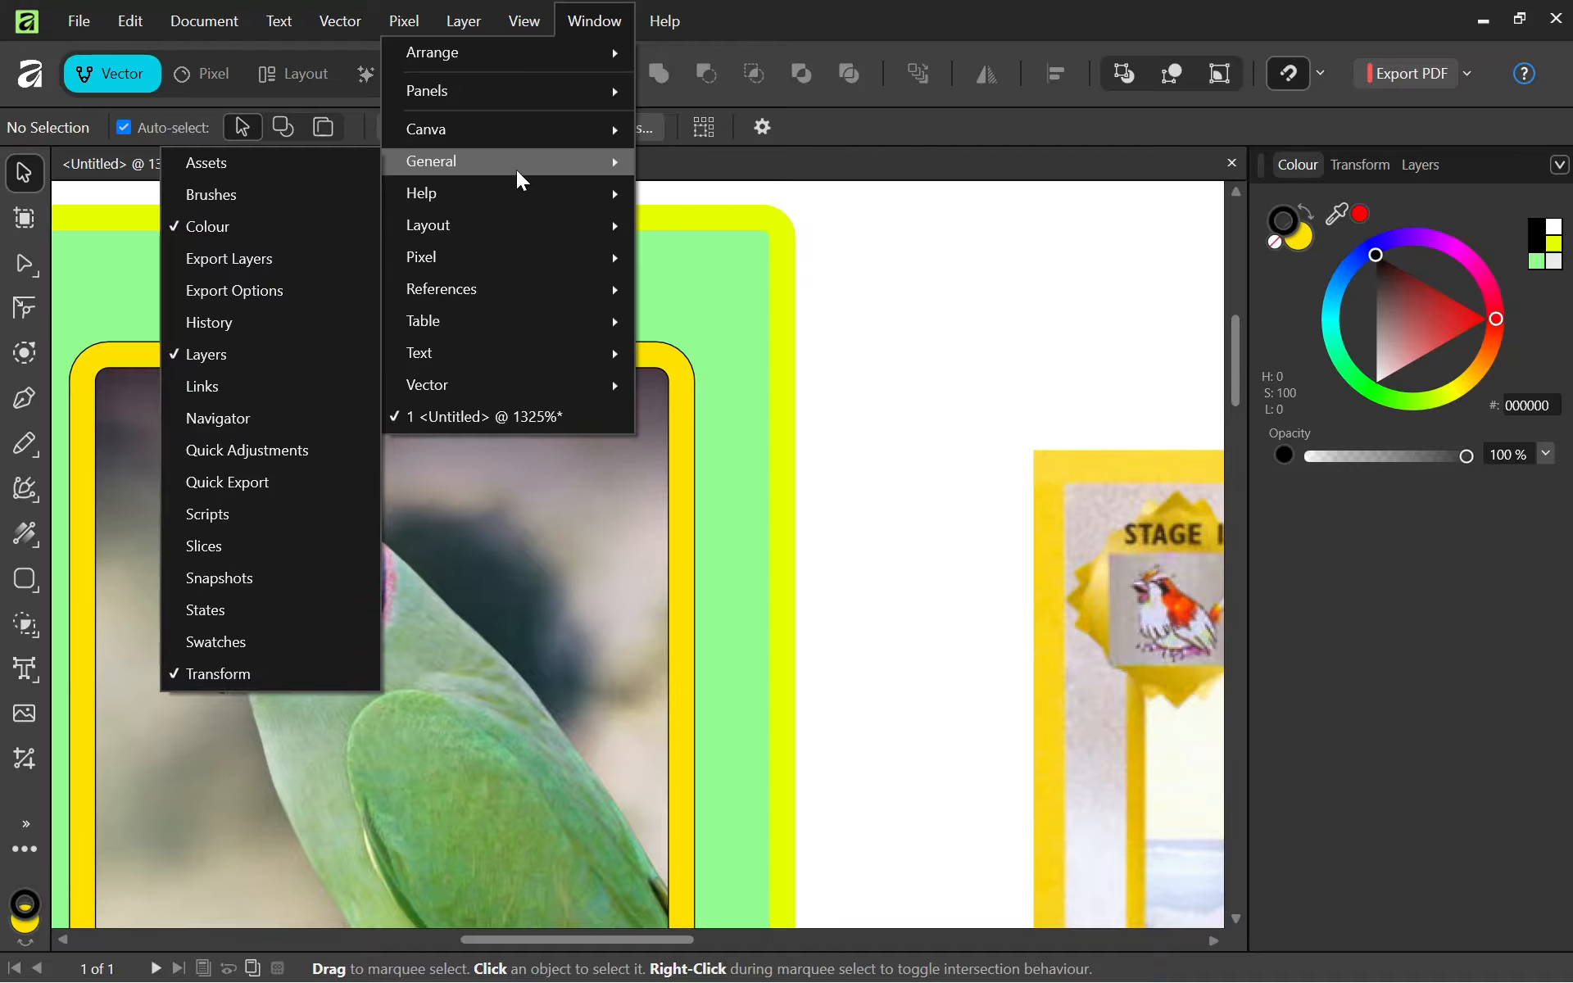
pyautogui.moveTo(497, 228)
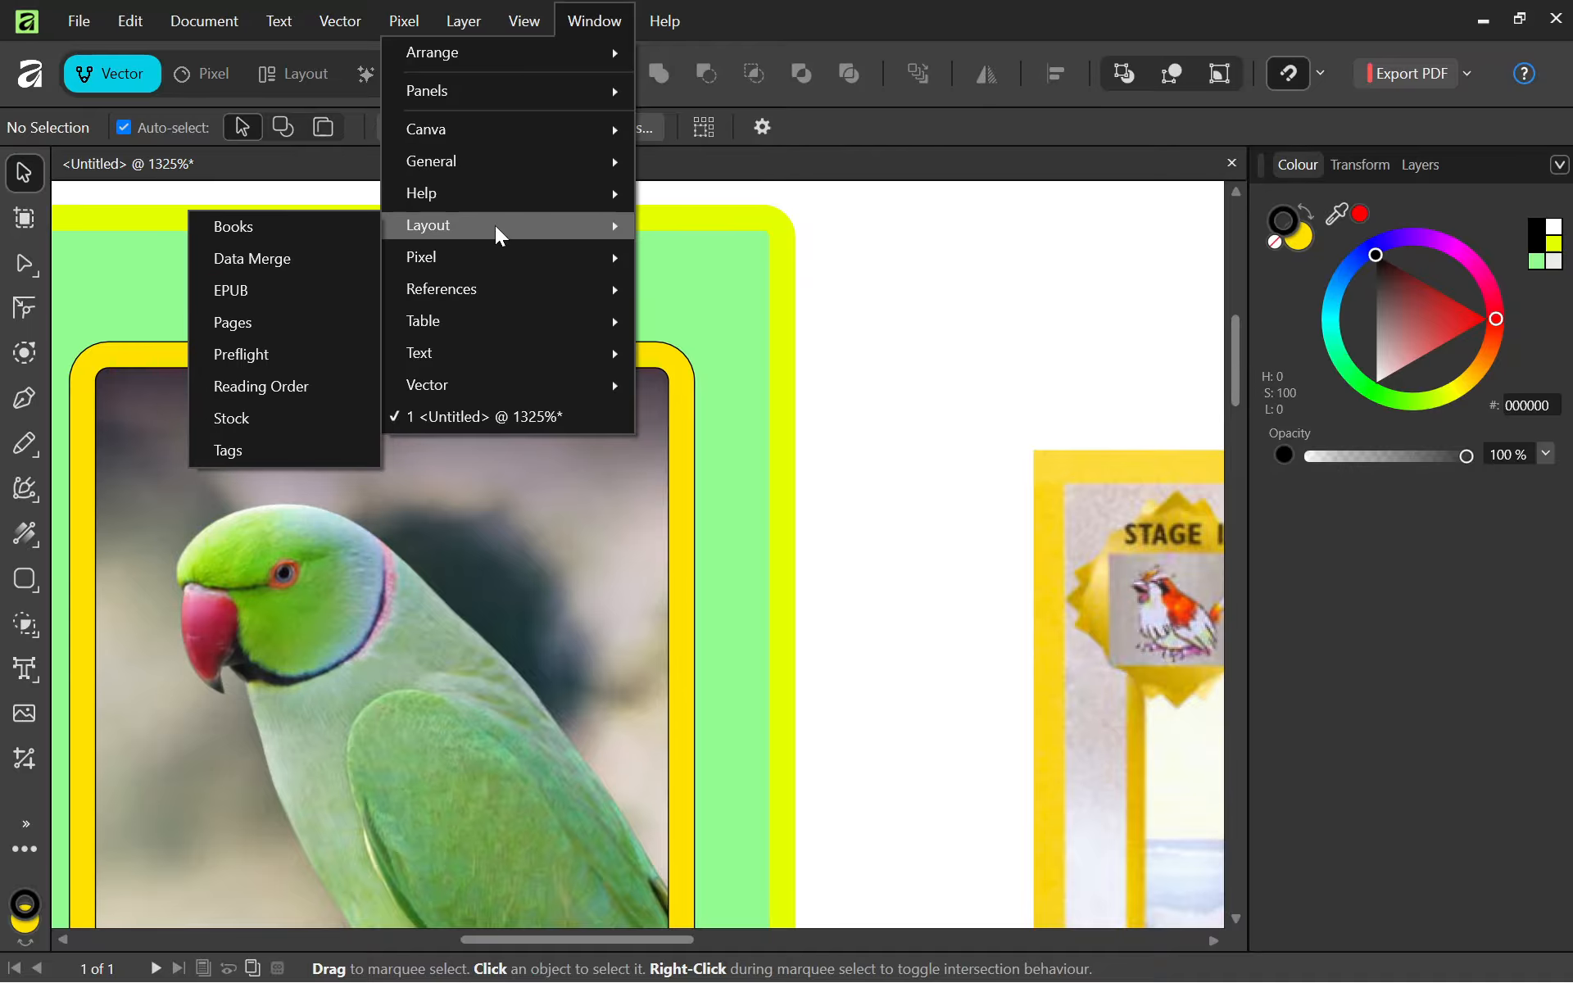
pyautogui.moveTo(486, 388)
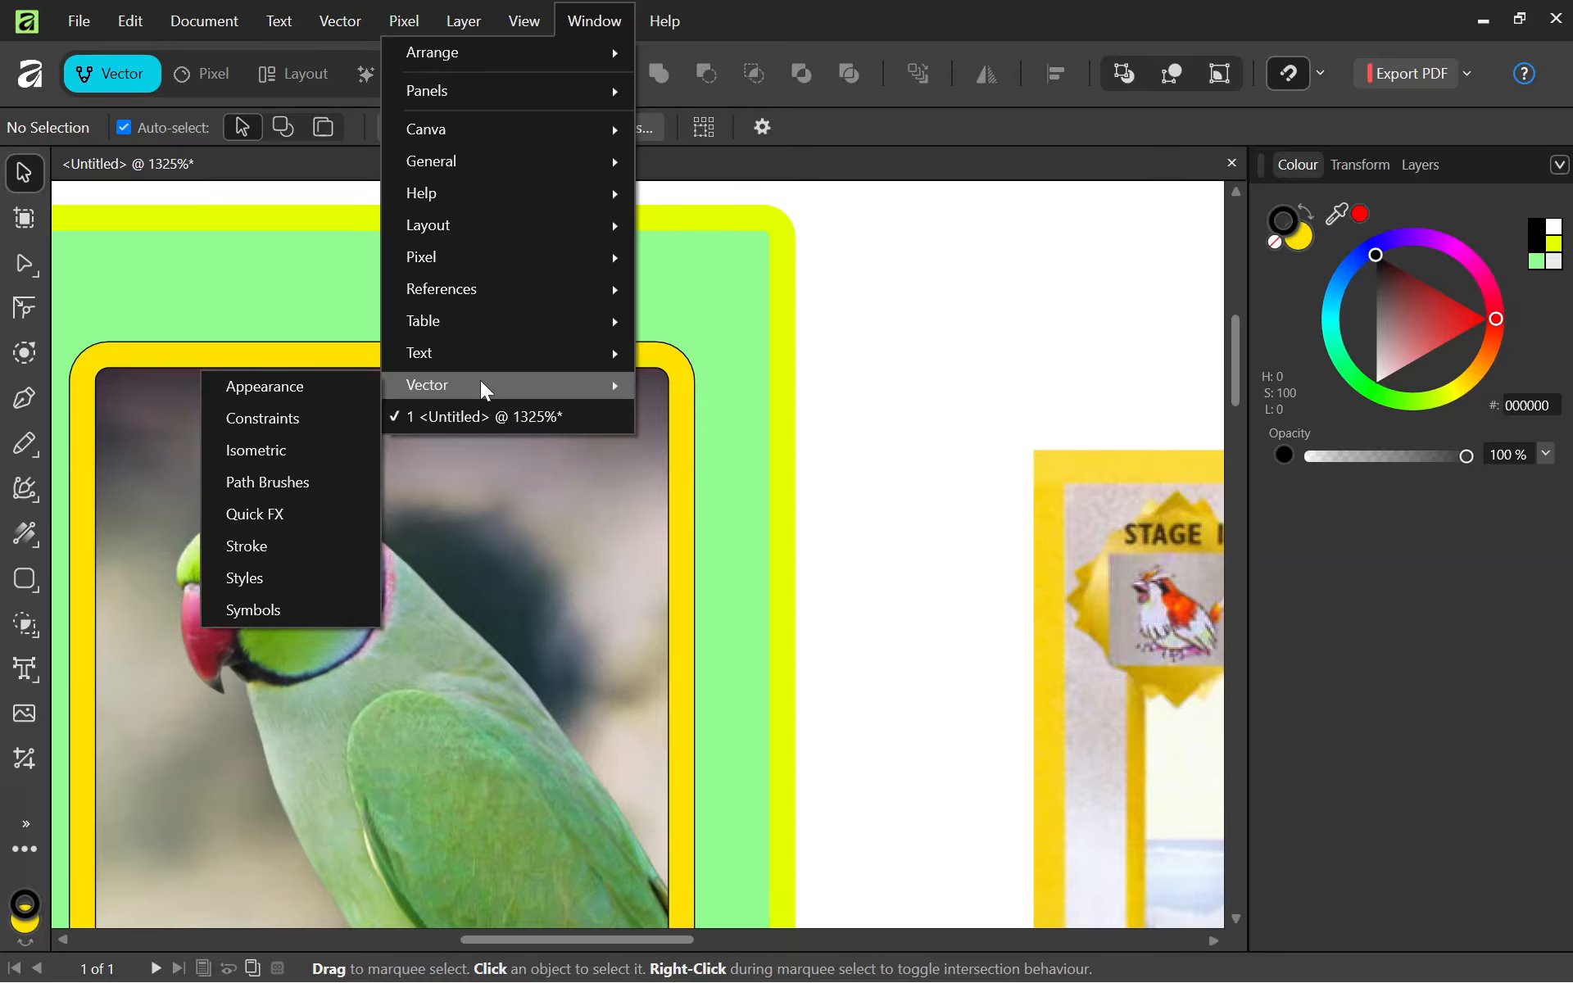
pyautogui.click(289, 546)
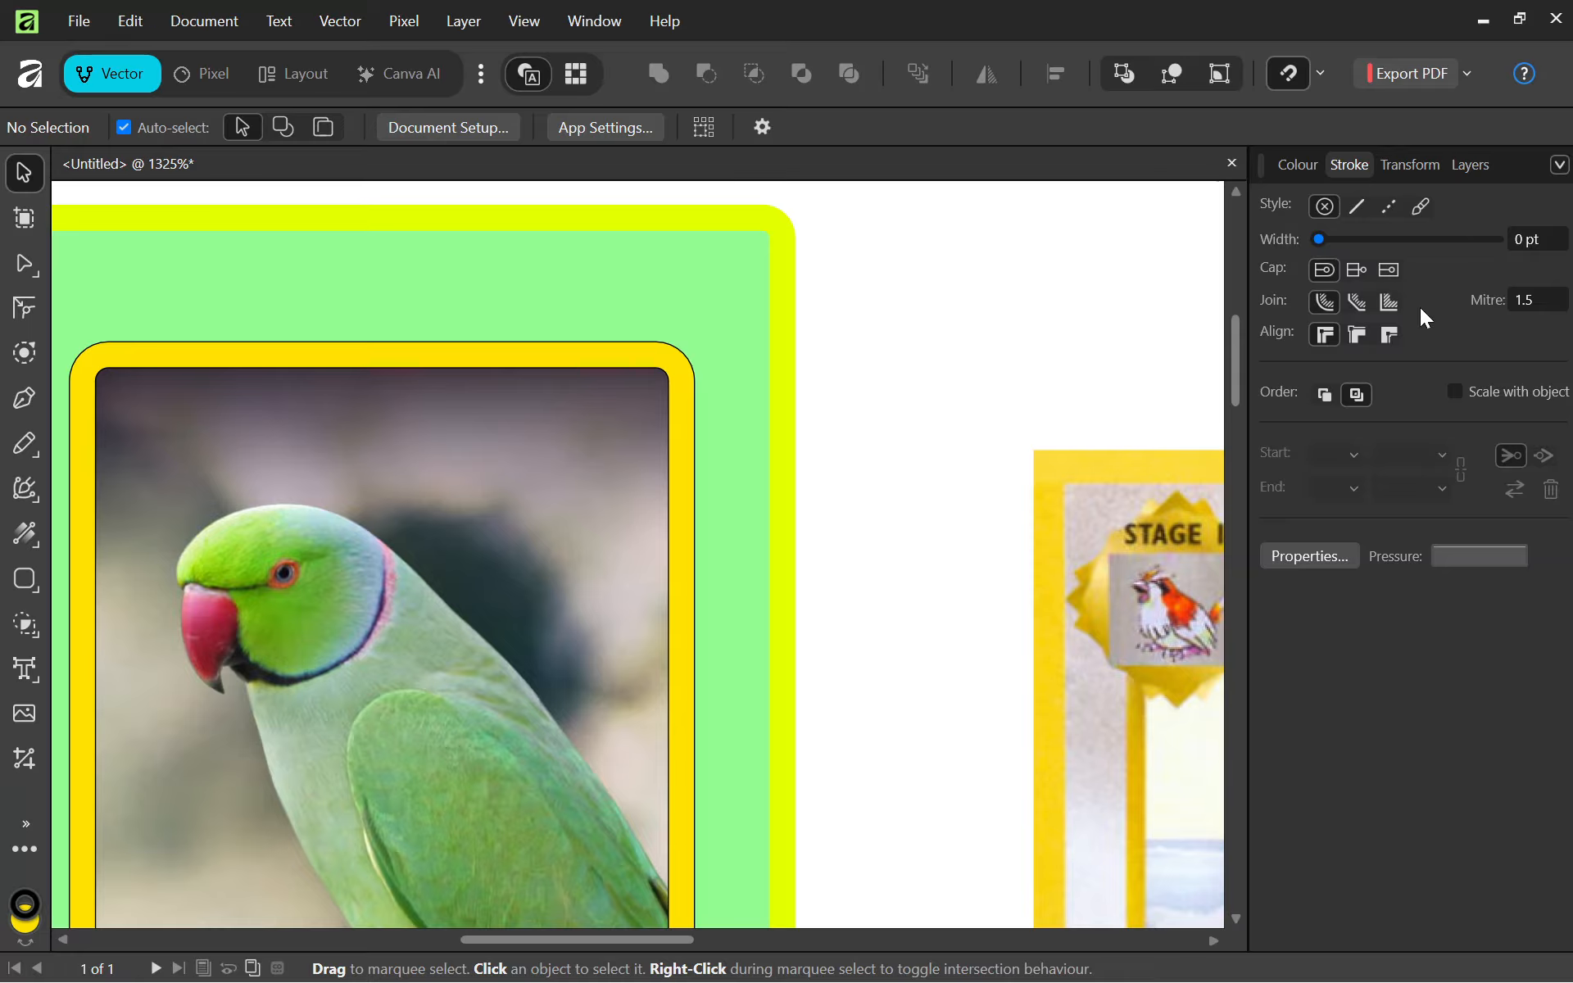
# Set the stroke width of the frame around the parakeet photo to 0.5 pt and deselect it.
pyautogui.click(673, 392)
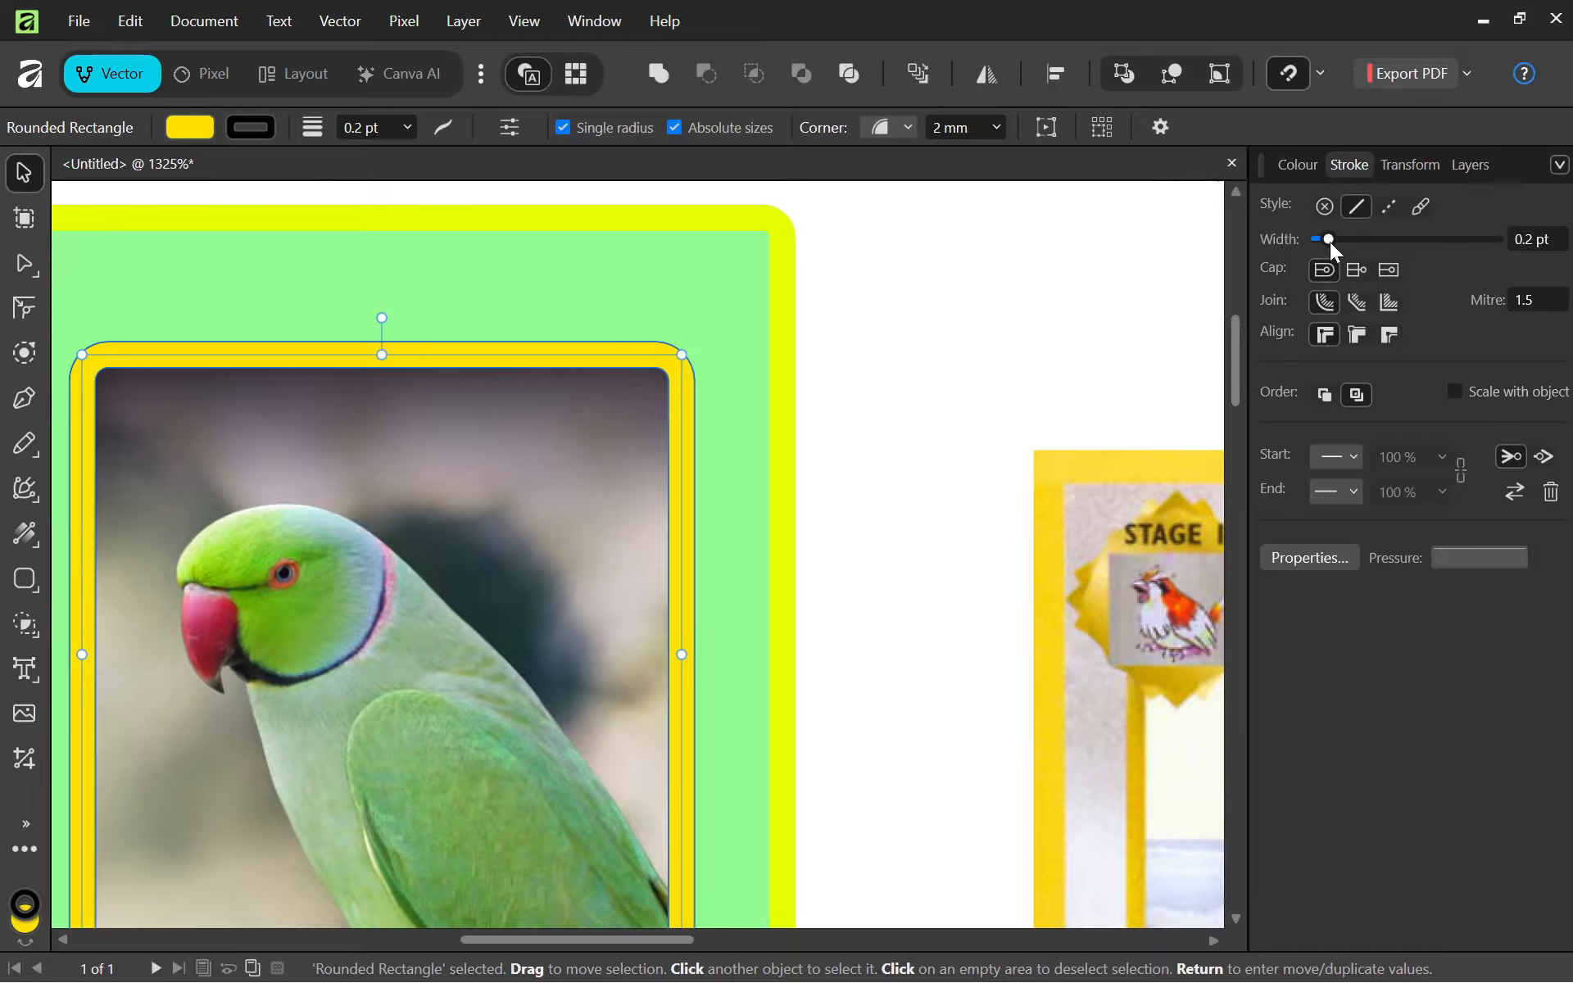
pyautogui.moveTo(1330, 242)
pyautogui.mouseDown()
pyautogui.moveTo(1378, 244)
pyautogui.moveTo(1344, 248)
pyautogui.mouseUp()
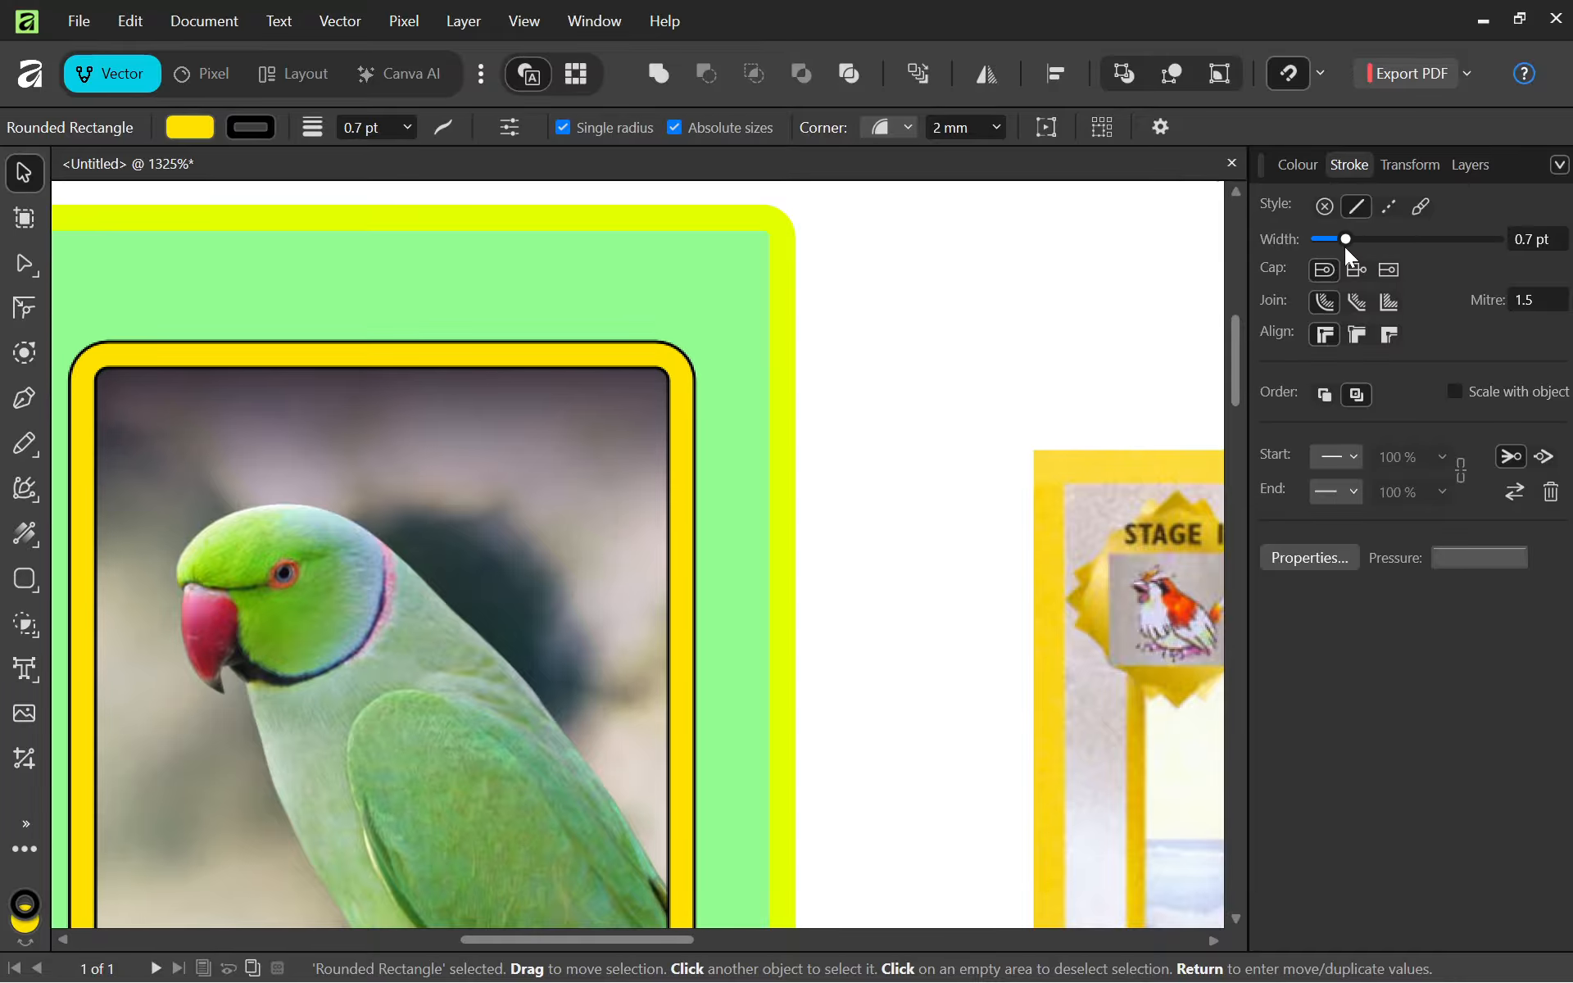
pyautogui.click(1539, 239)
pyautogui.press('BackSpace')
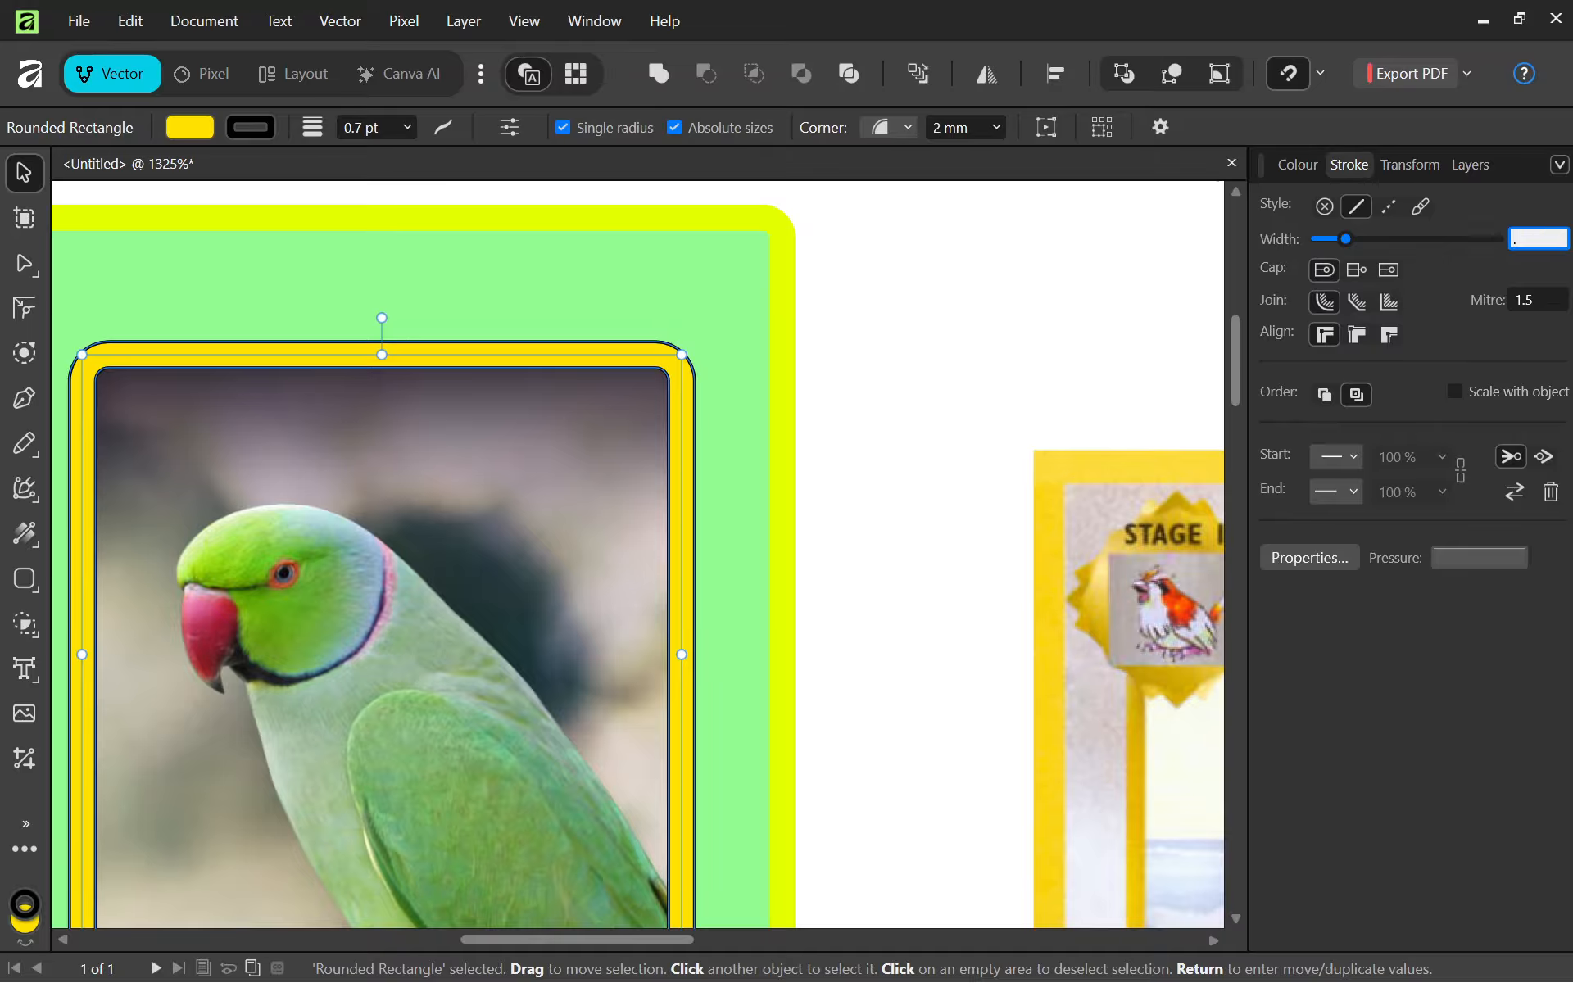
pyautogui.write('0.5')
pyautogui.press('Return')
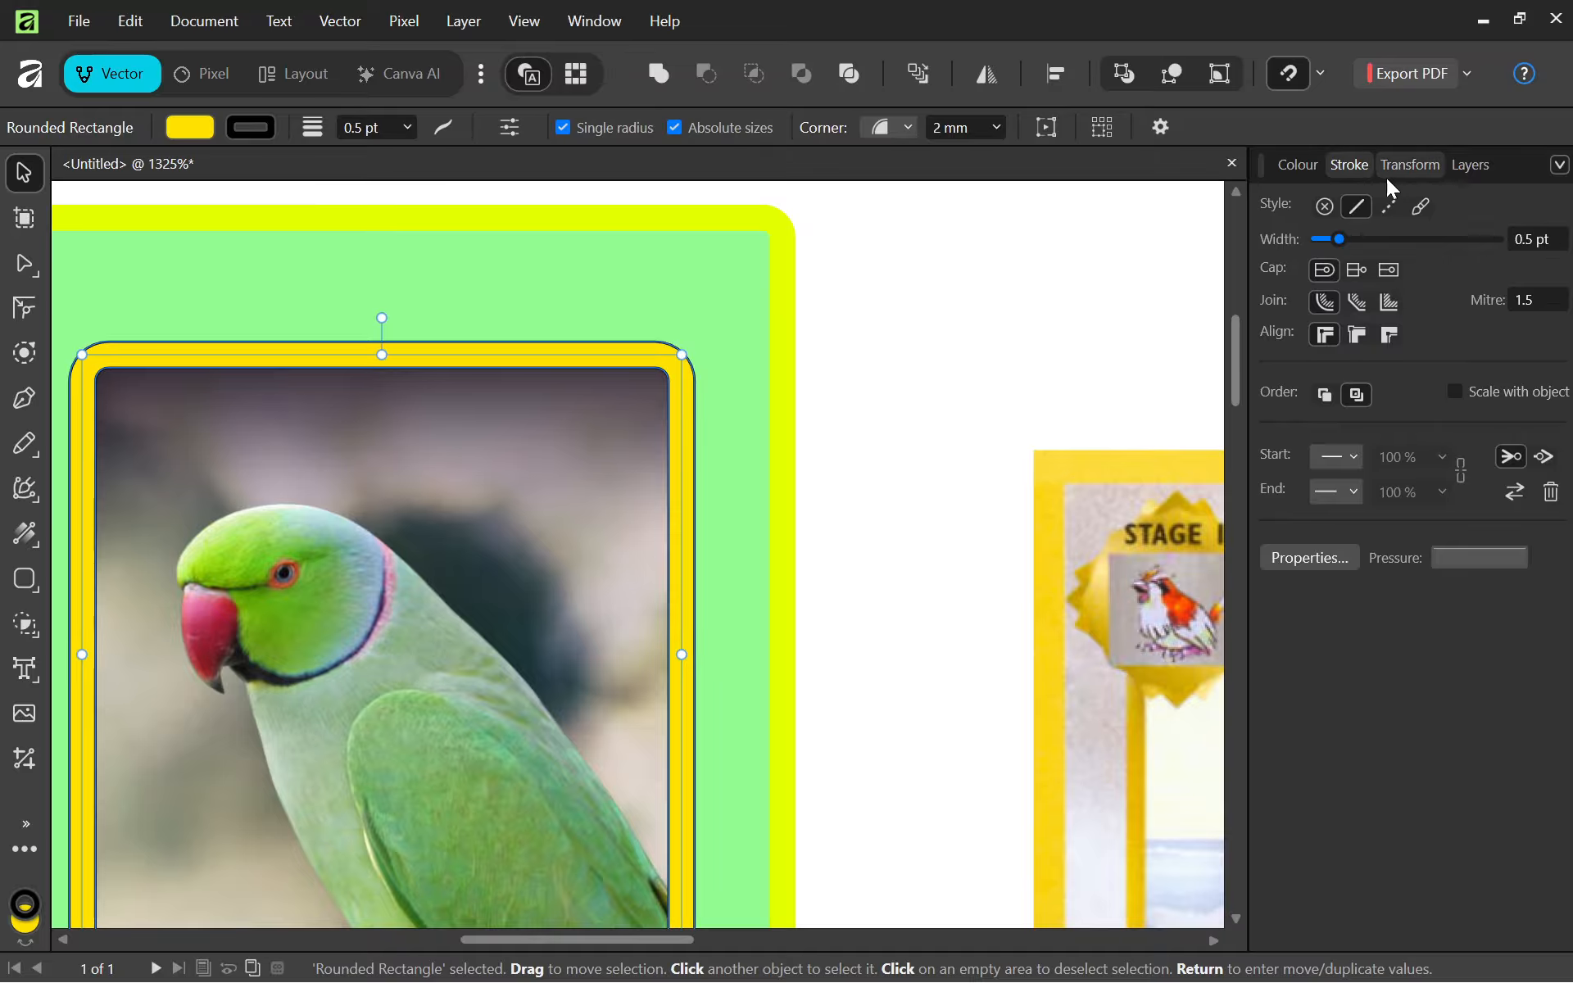
pyautogui.click(1314, 161)
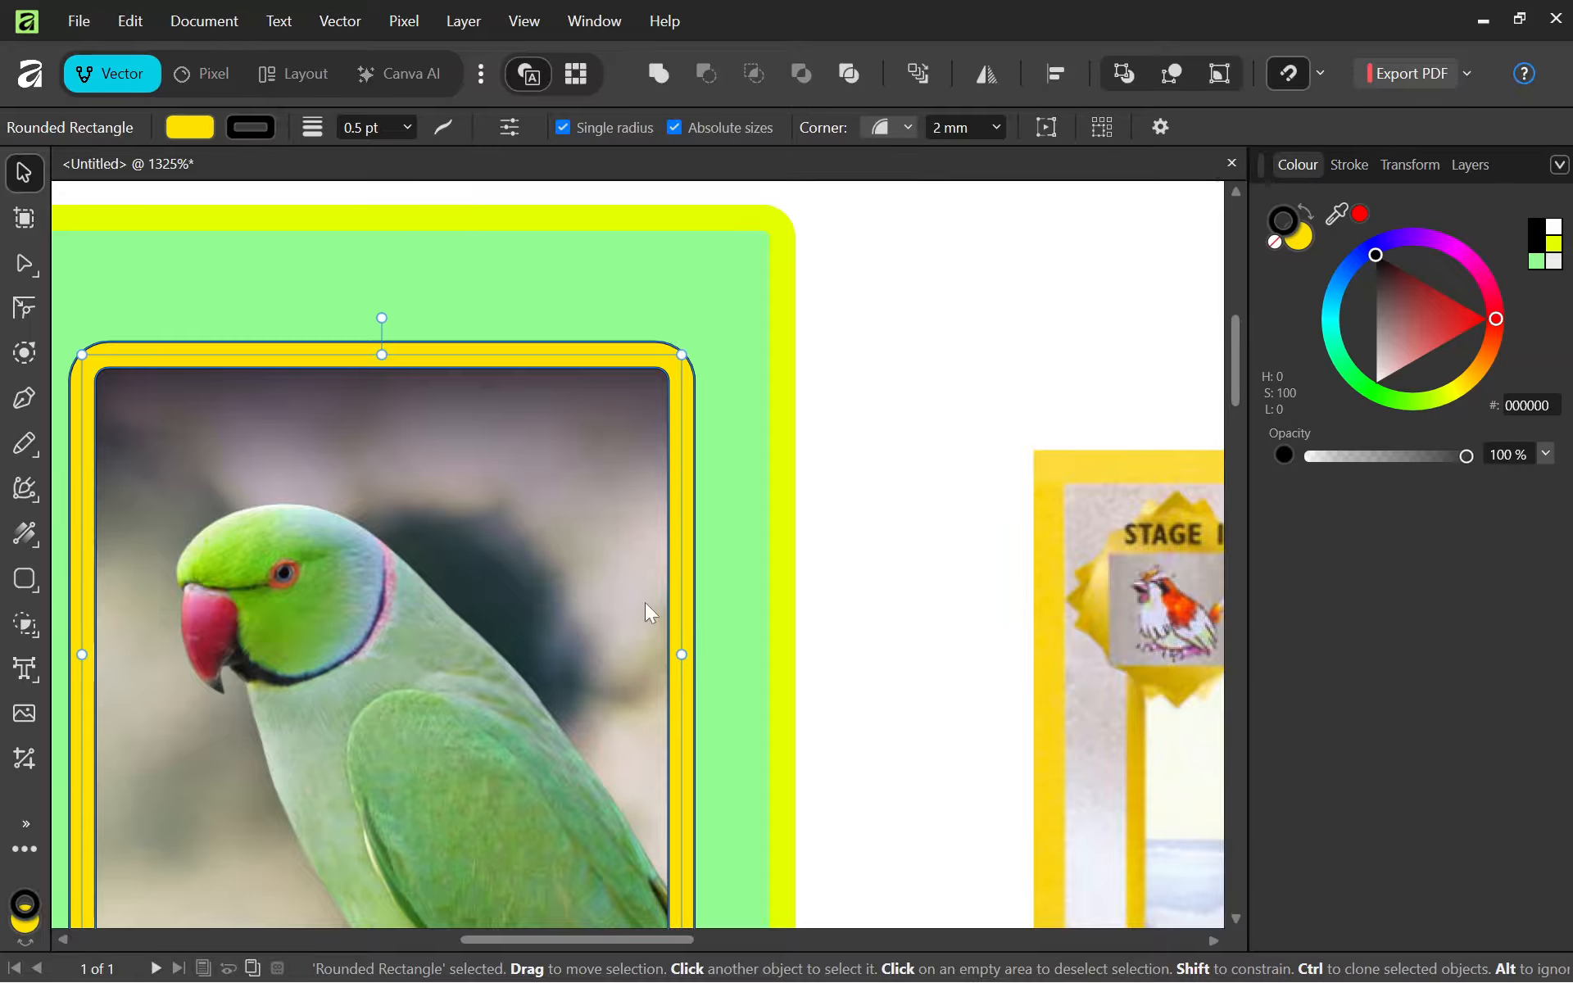
pyautogui.click(850, 485)
pyautogui.scroll(-1, 780, 551)
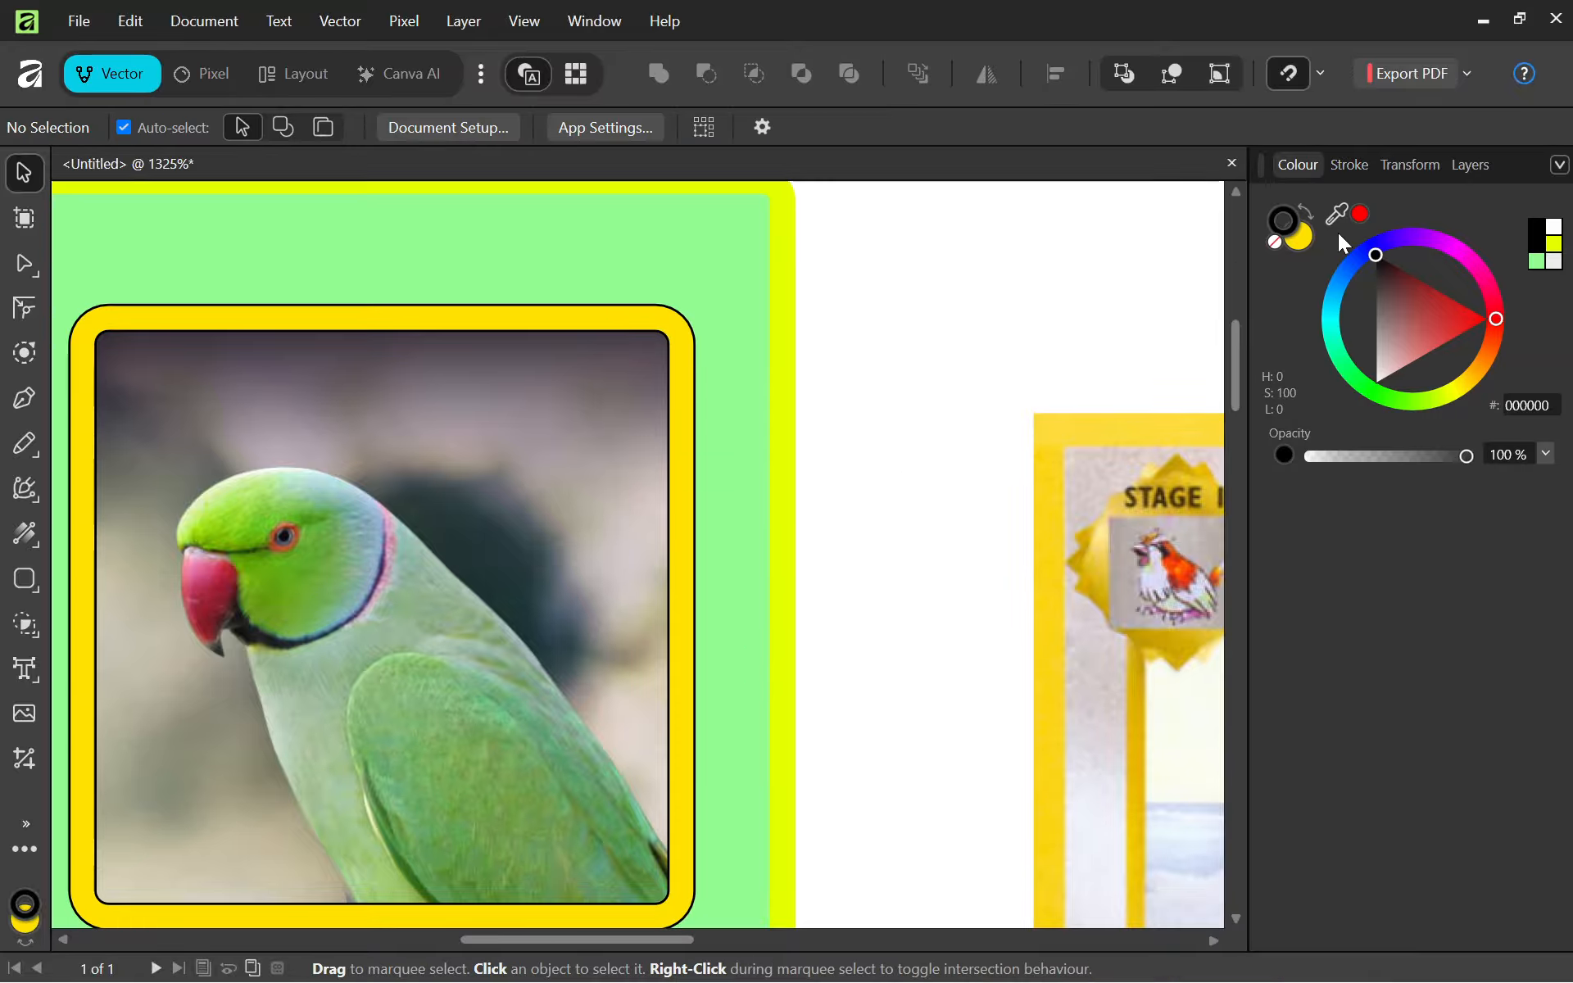
# Change the photo frame's fill to a darker gold (B6A204) and deselect it to check the whole card.
pyautogui.click(688, 428)
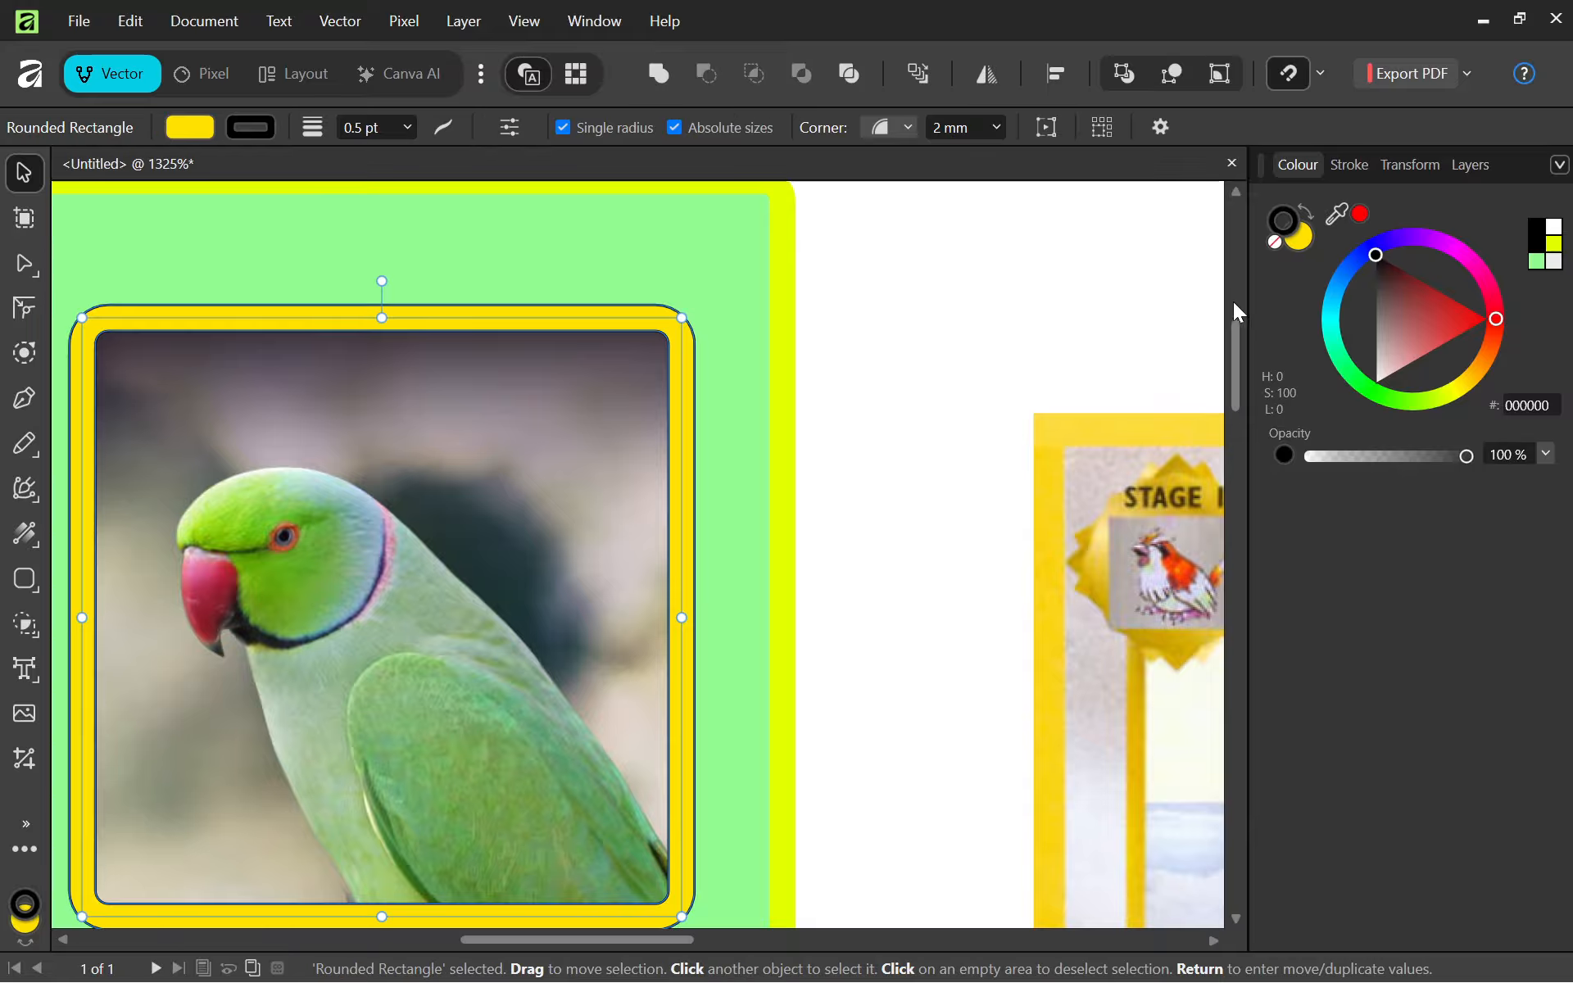
pyautogui.click(1301, 238)
pyautogui.moveTo(1405, 336); pyautogui.dragTo(1451, 341)
pyautogui.click(879, 358)
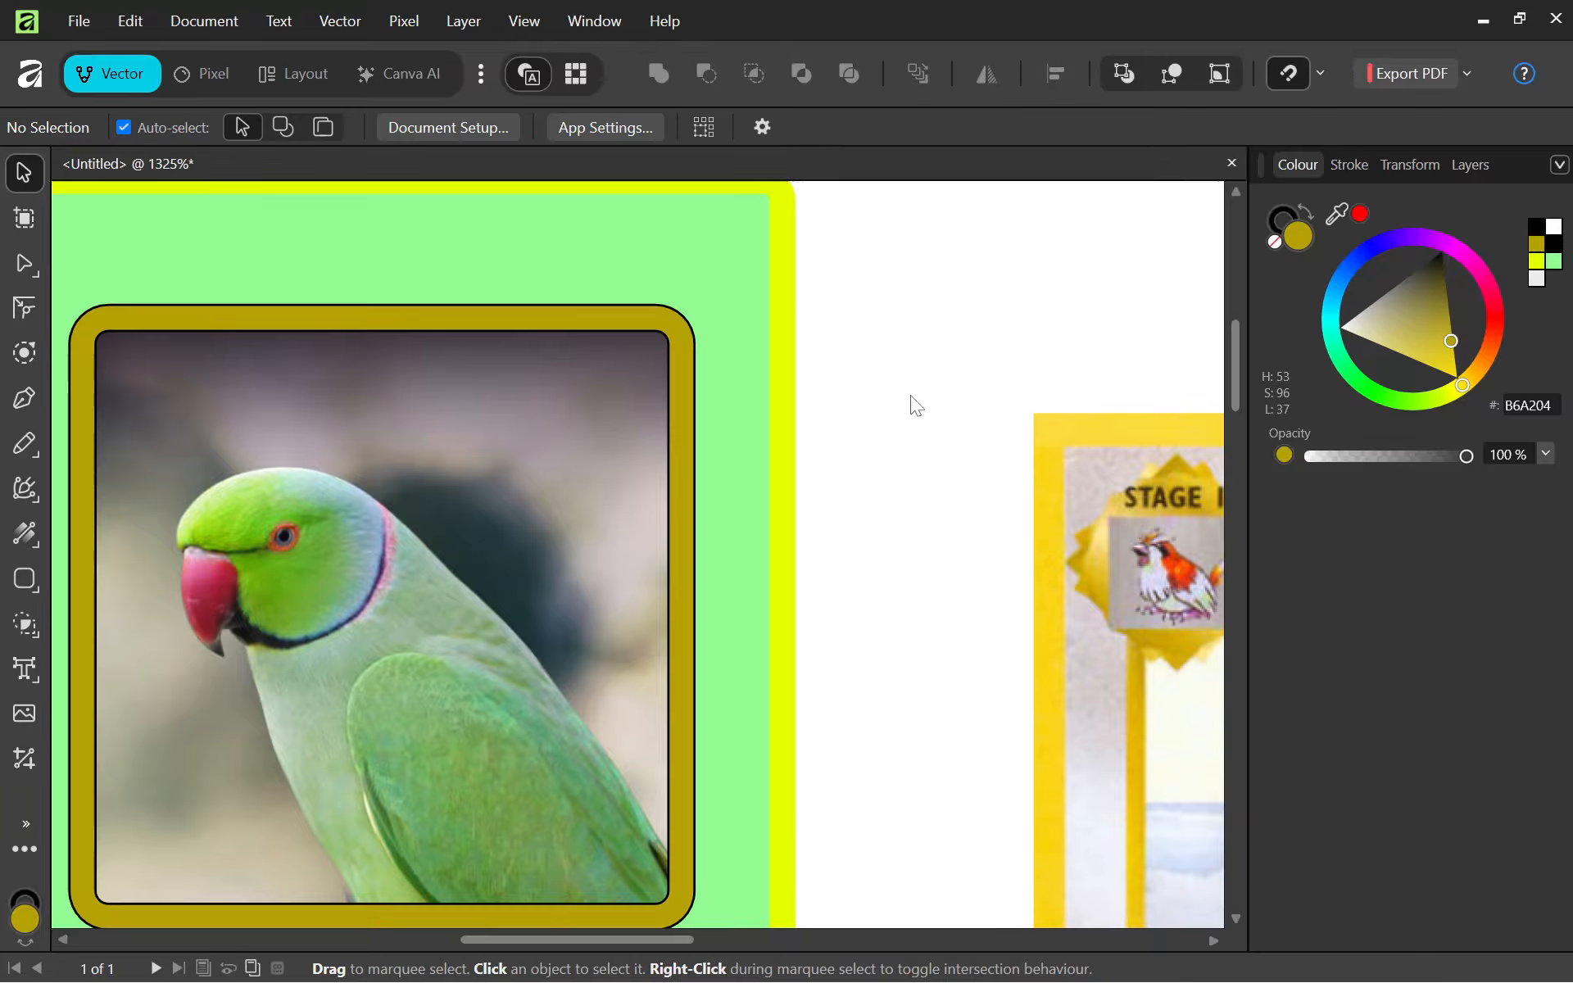
pyautogui.scroll(1, 916, 409)
pyautogui.scroll(-1, 916, 409)
pyautogui.scroll(-3, 916, 413)
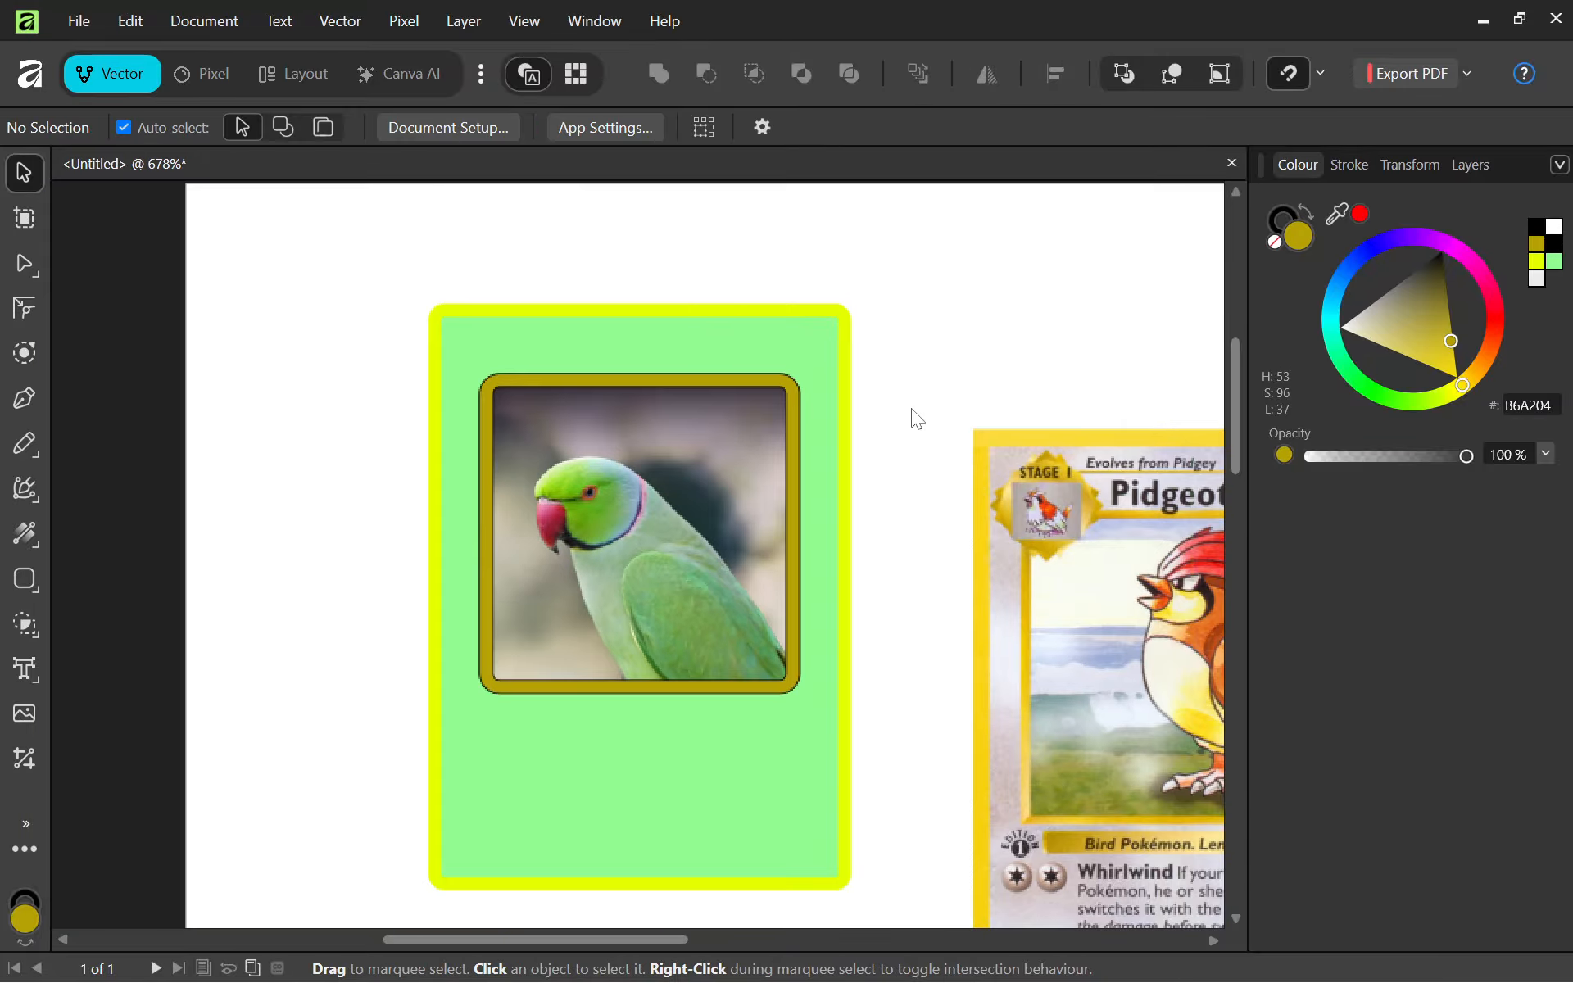
pyautogui.scroll(-1, 916, 418)
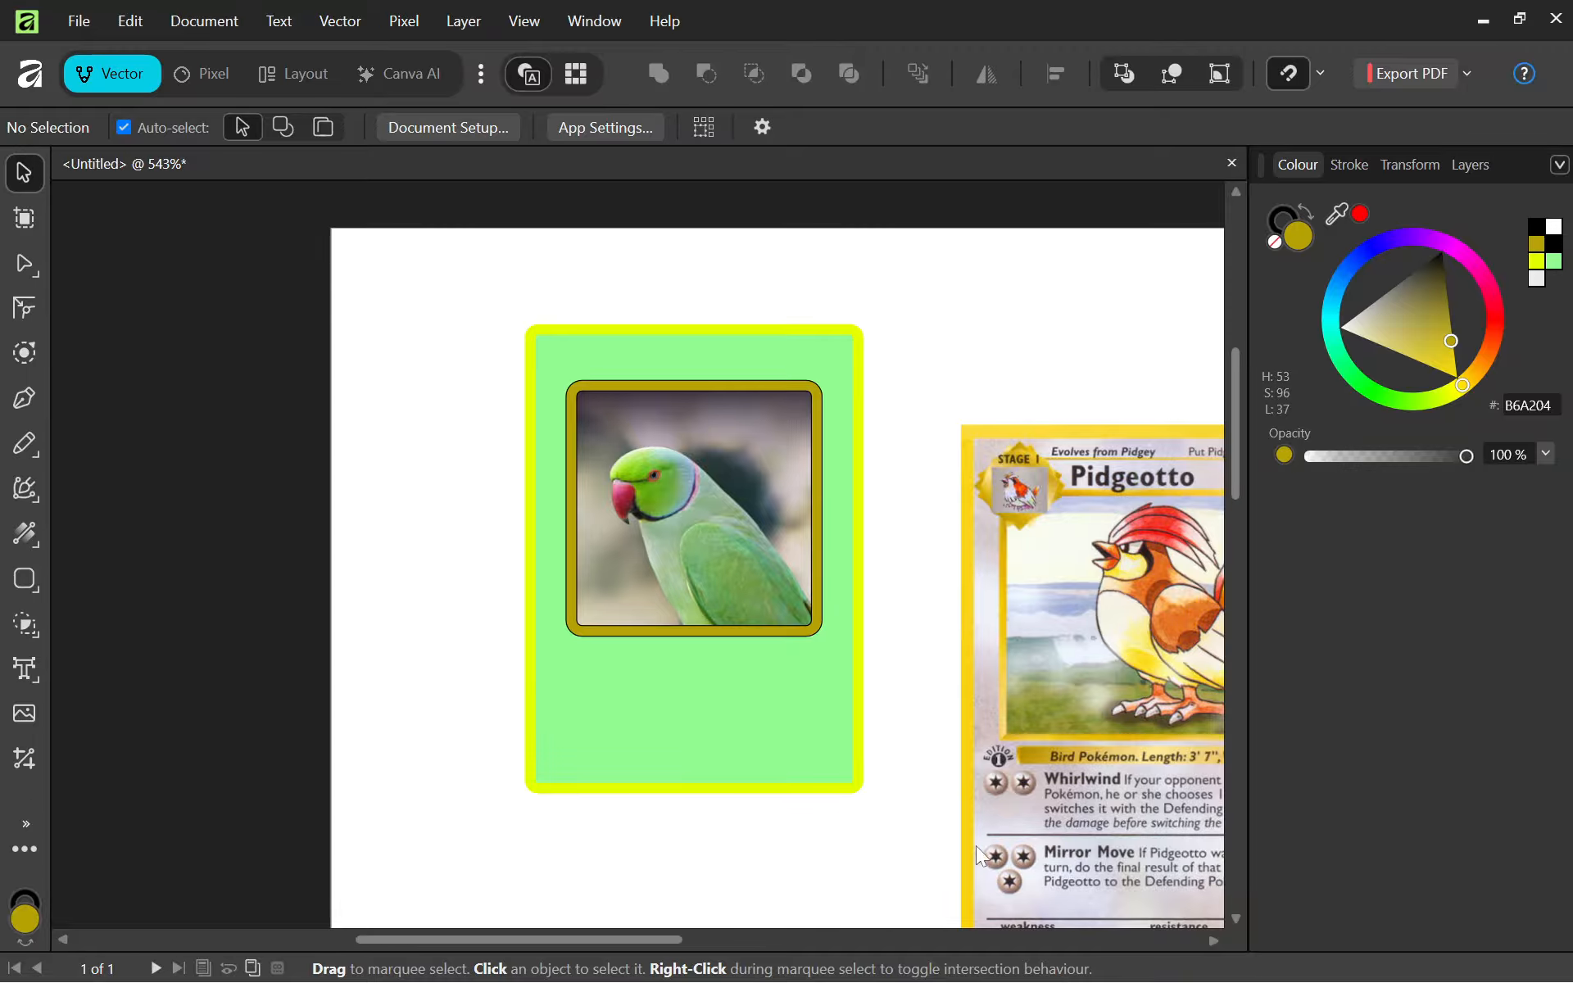
# Add the art text "Cookie" in Arial 12 pt on the green area above the upper-left corner of the photo frame.
pyautogui.moveTo(661, 937); pyautogui.dragTo(817, 937)
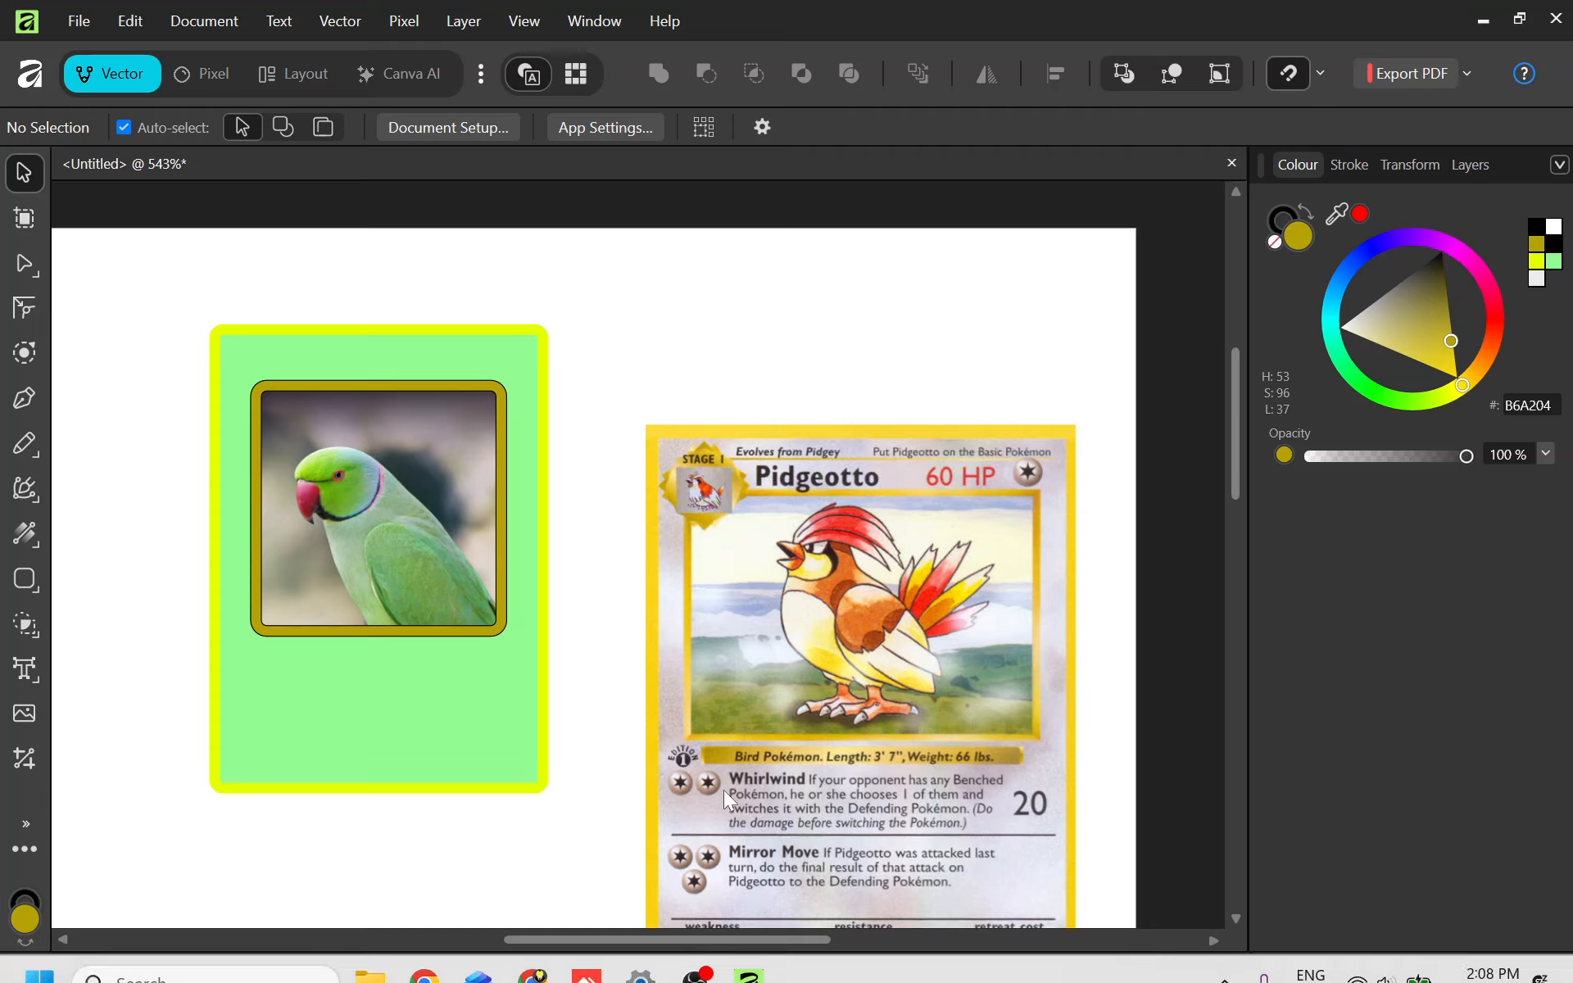
pyautogui.click(23, 667)
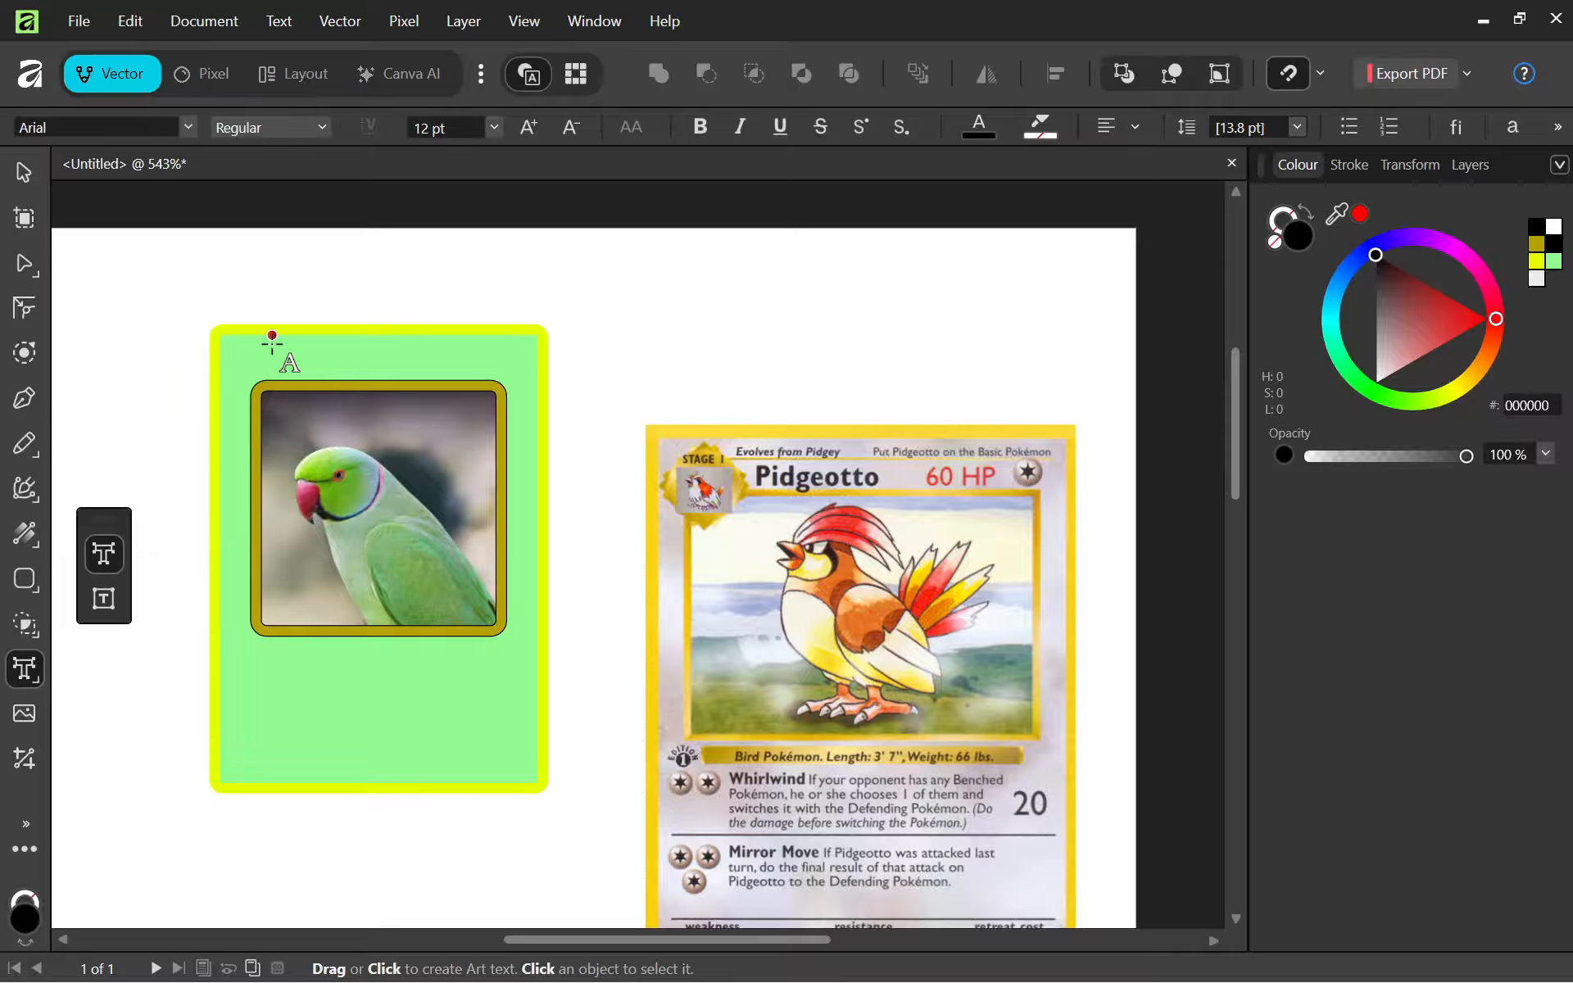
pyautogui.scroll(3, 272, 324)
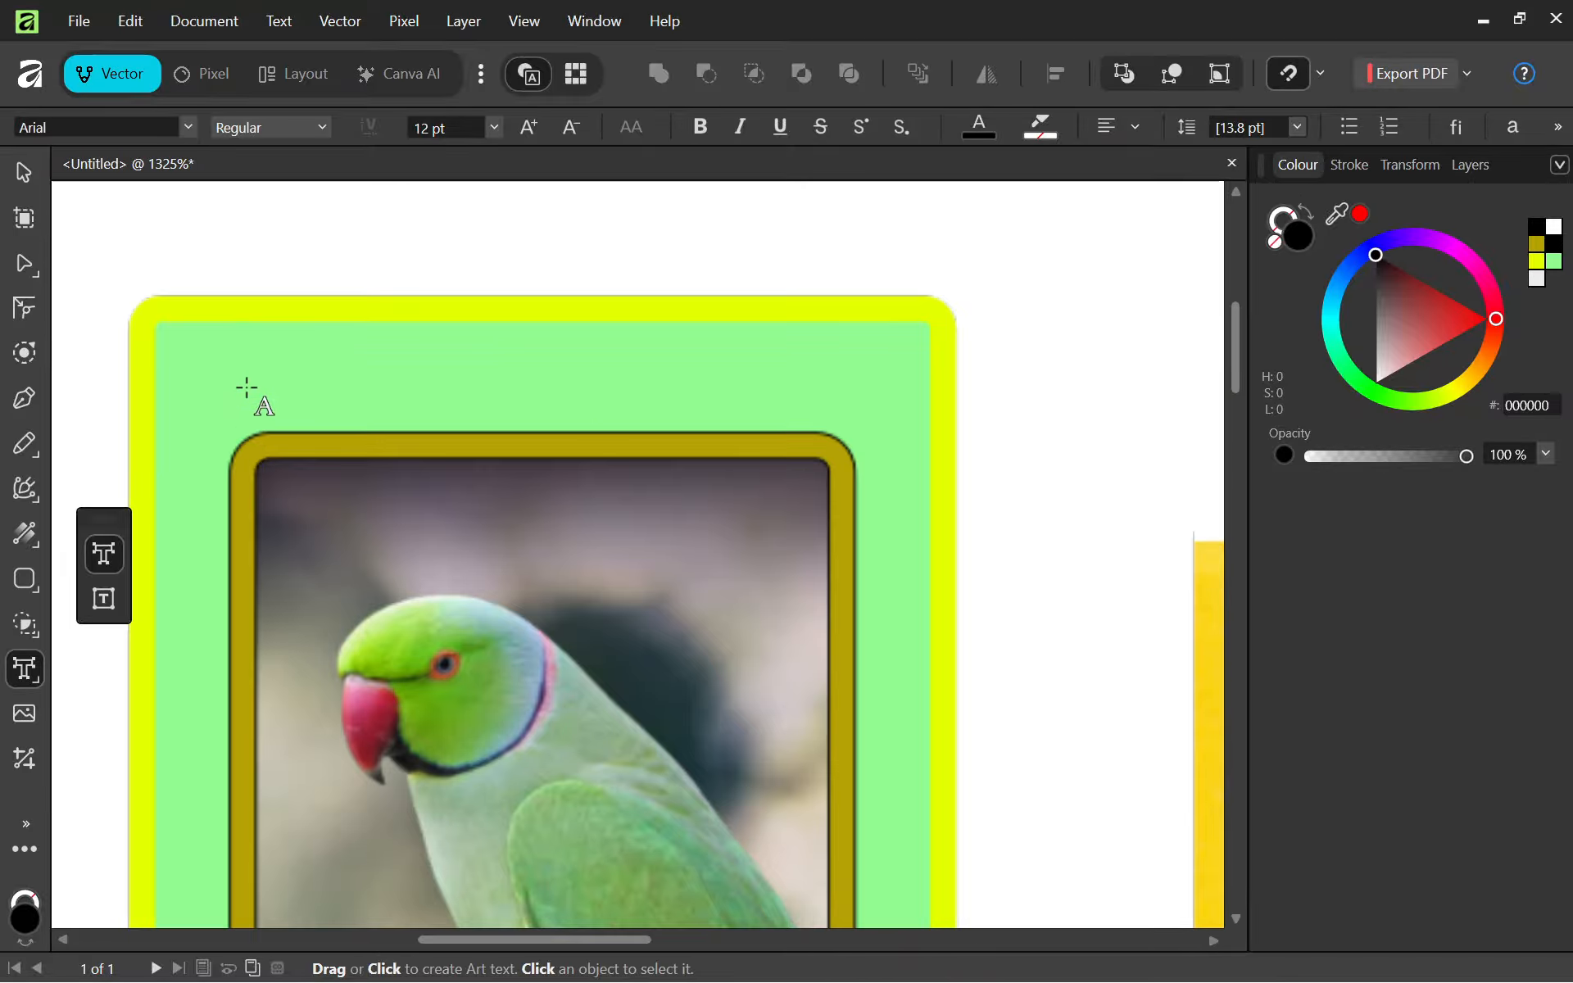
pyautogui.click(229, 364)
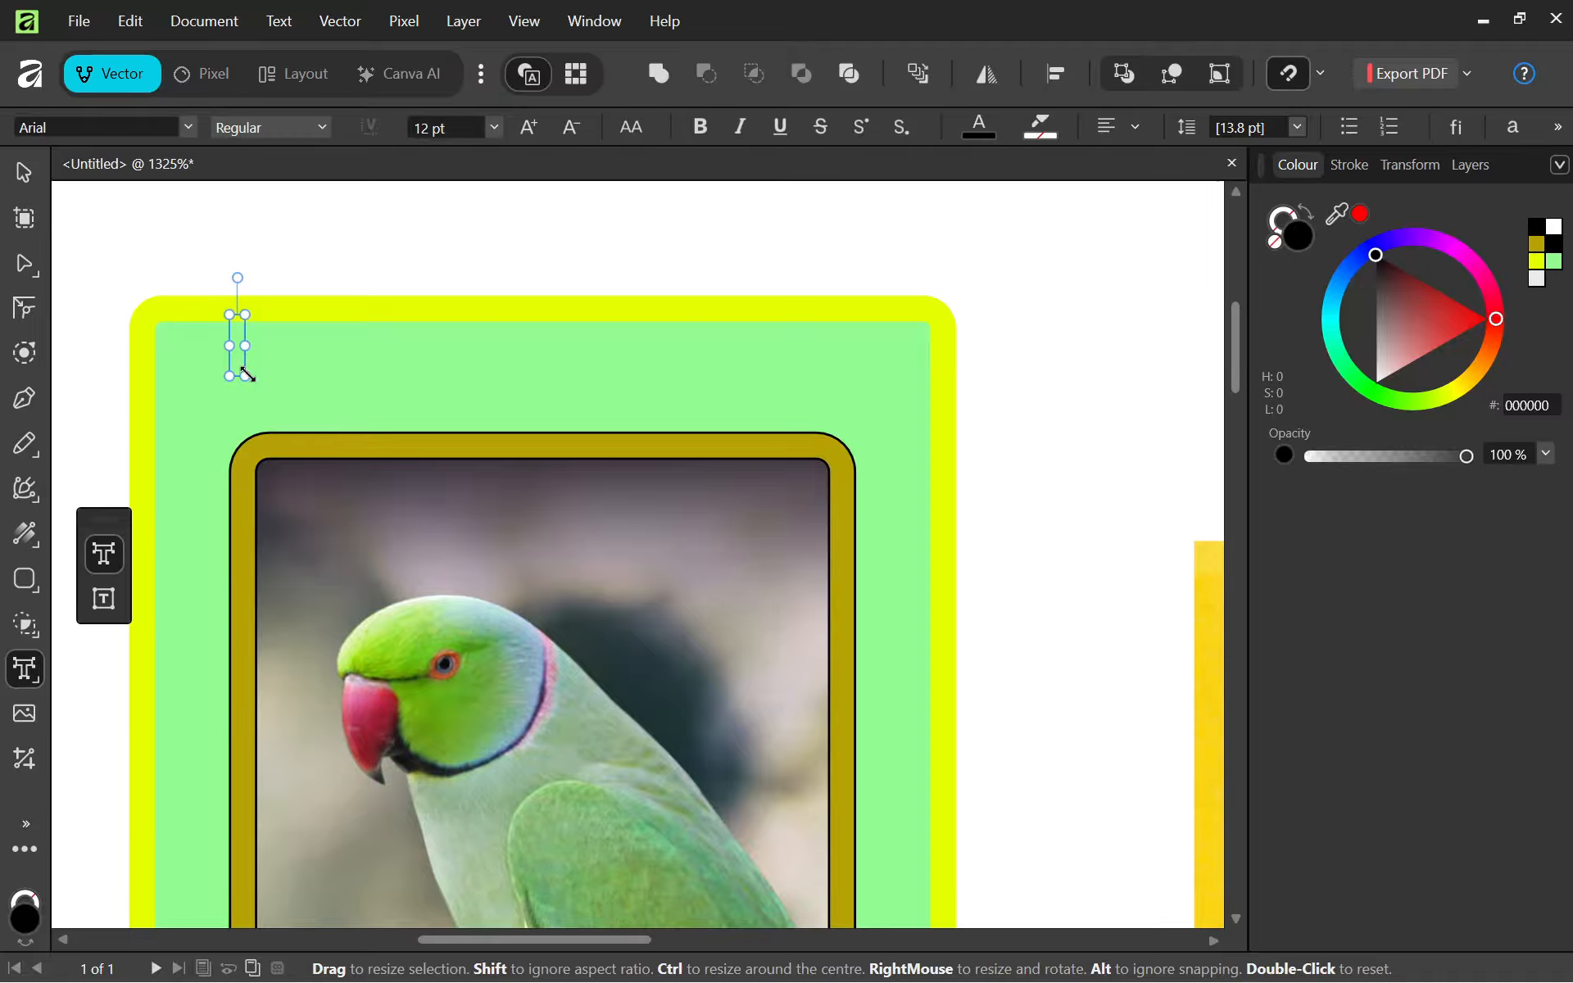
pyautogui.write('Cookie')
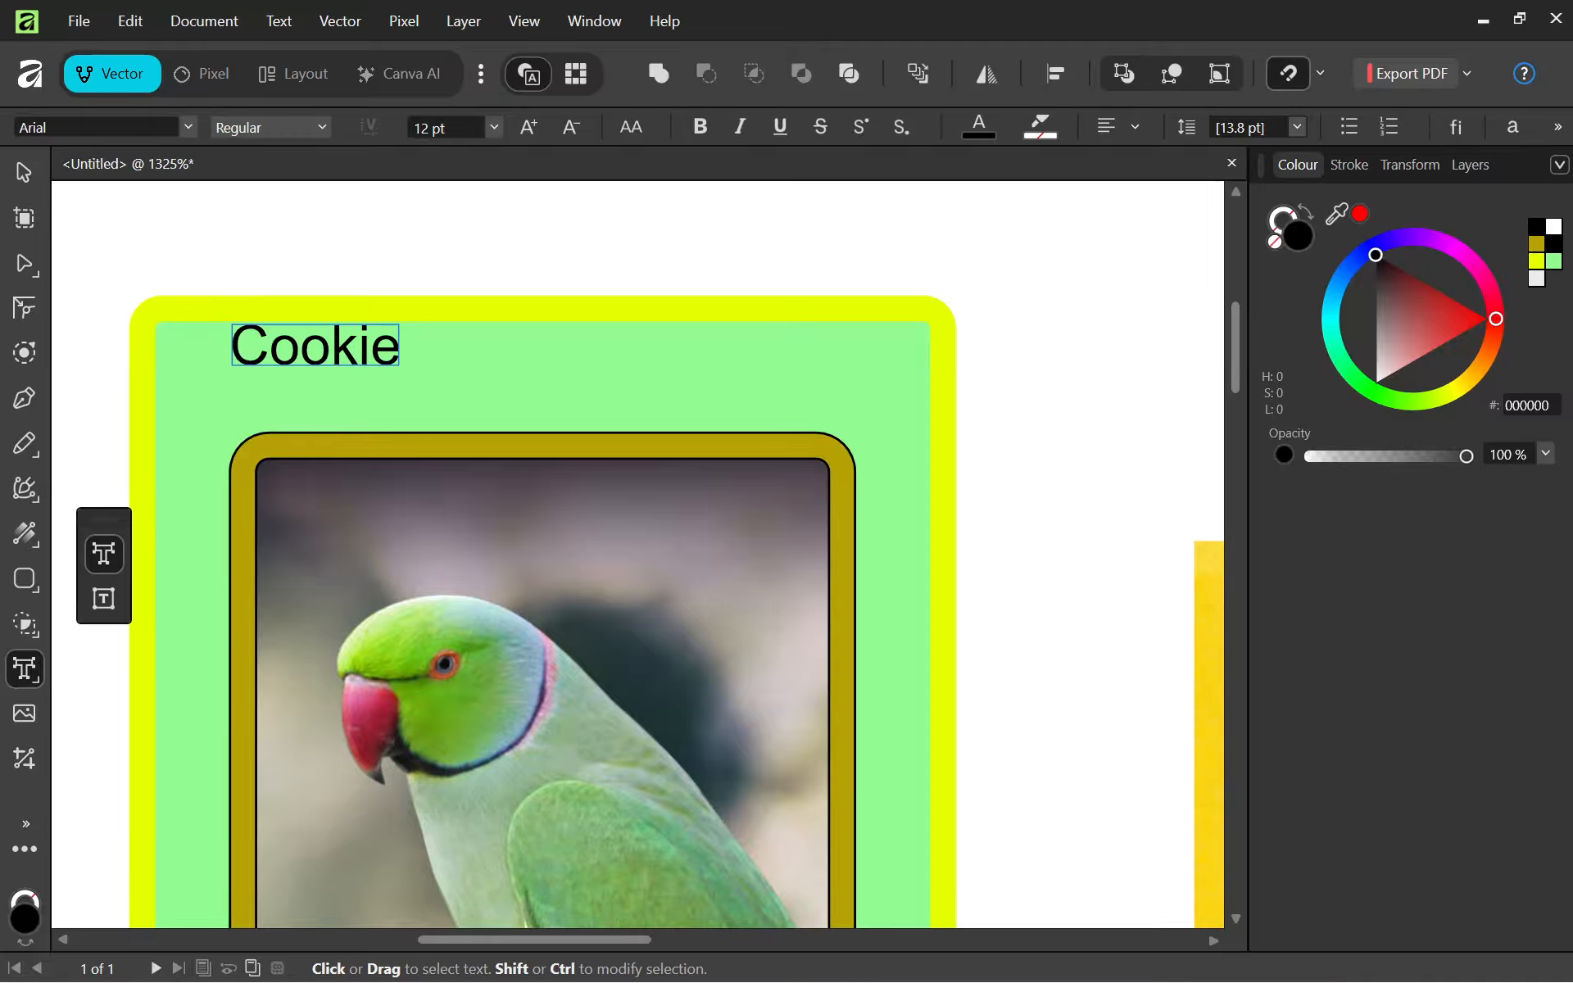
pyautogui.press('Escape')
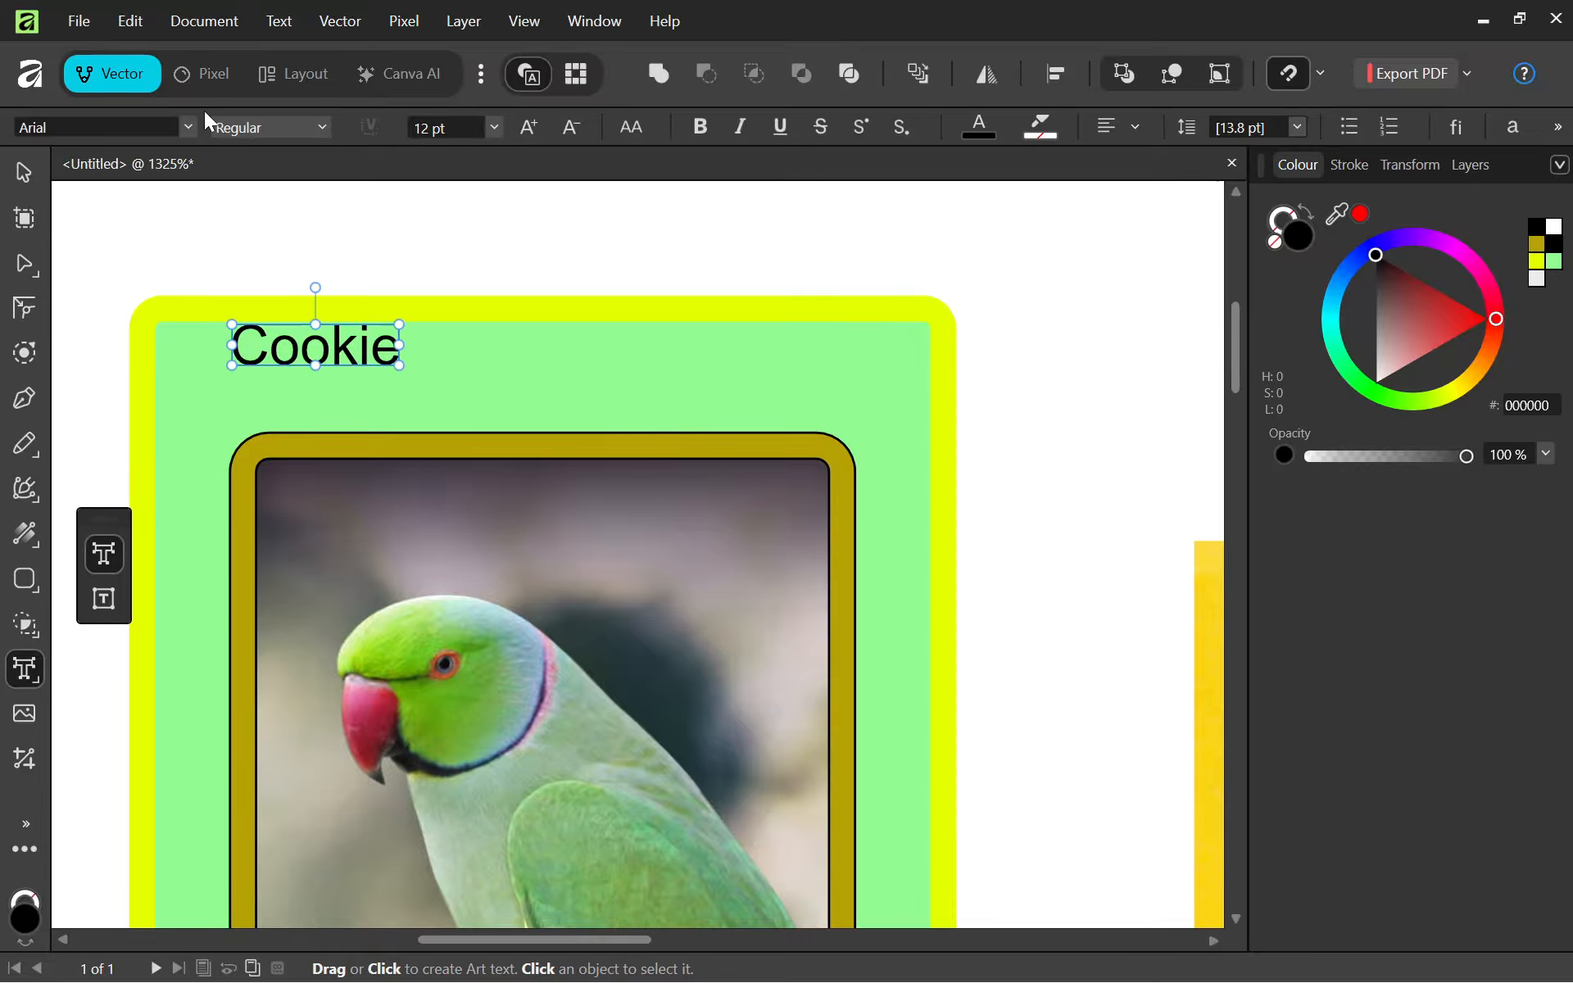
# Change the font of the "Cookie" name to Bernard MT Condensed.
pyautogui.click(187, 127)
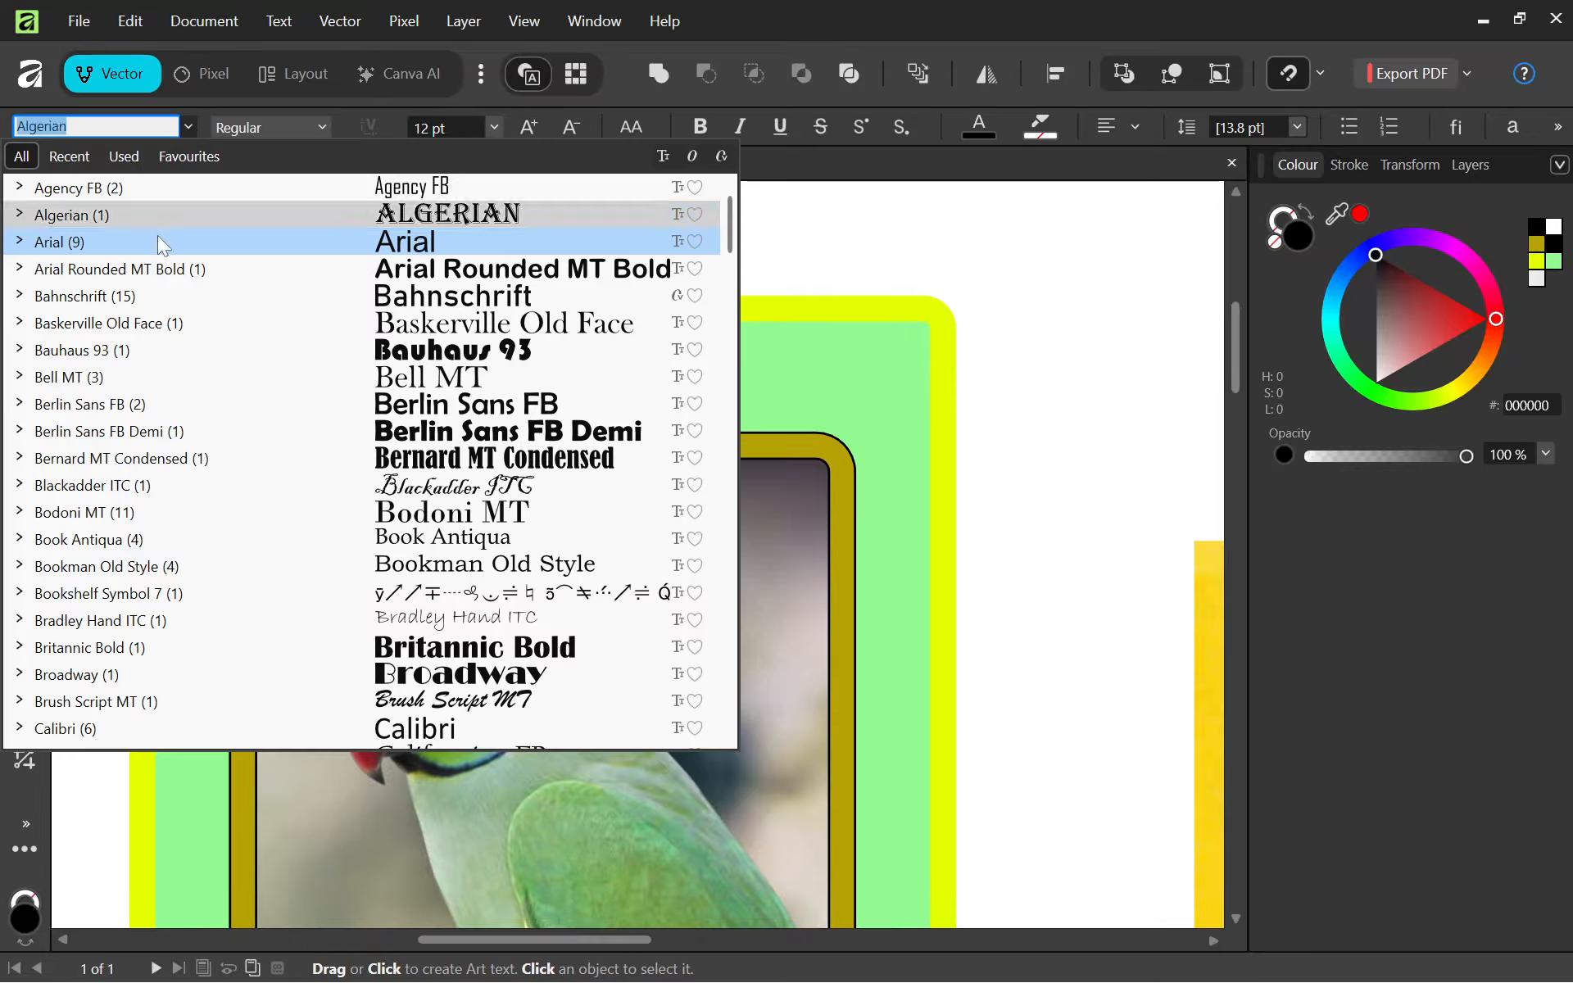
pyautogui.click(440, 464)
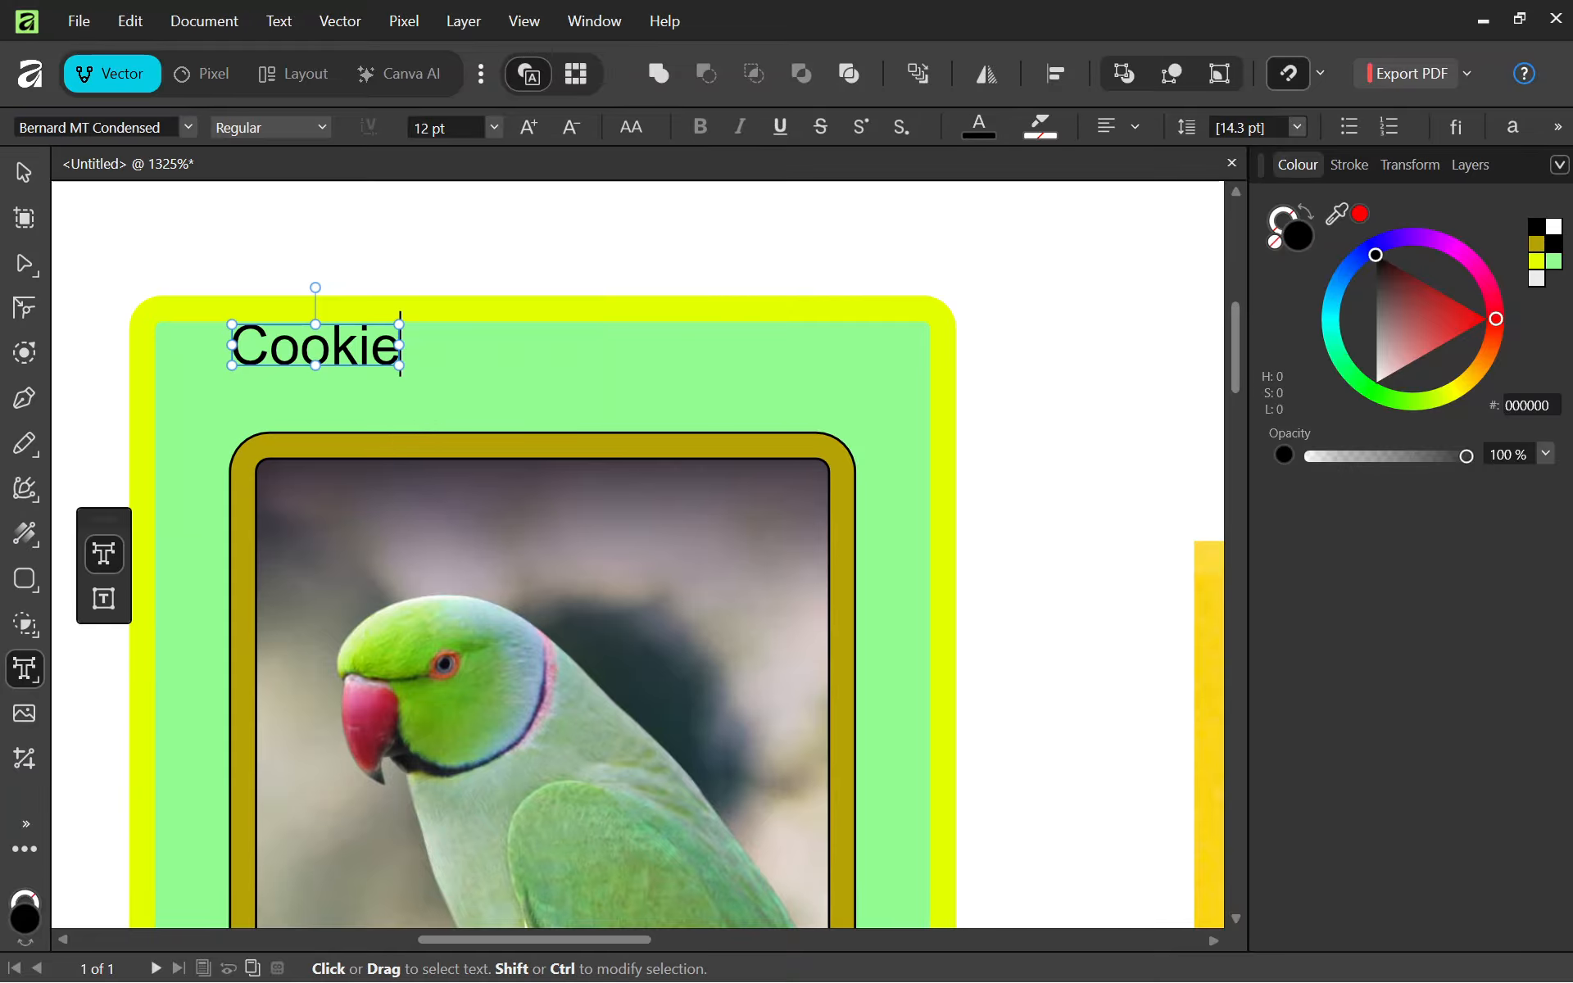
pyautogui.moveTo(400, 344); pyautogui.dragTo(270, 344)
pyautogui.hotkey('ctrl', 'a')
pyautogui.press('Escape')
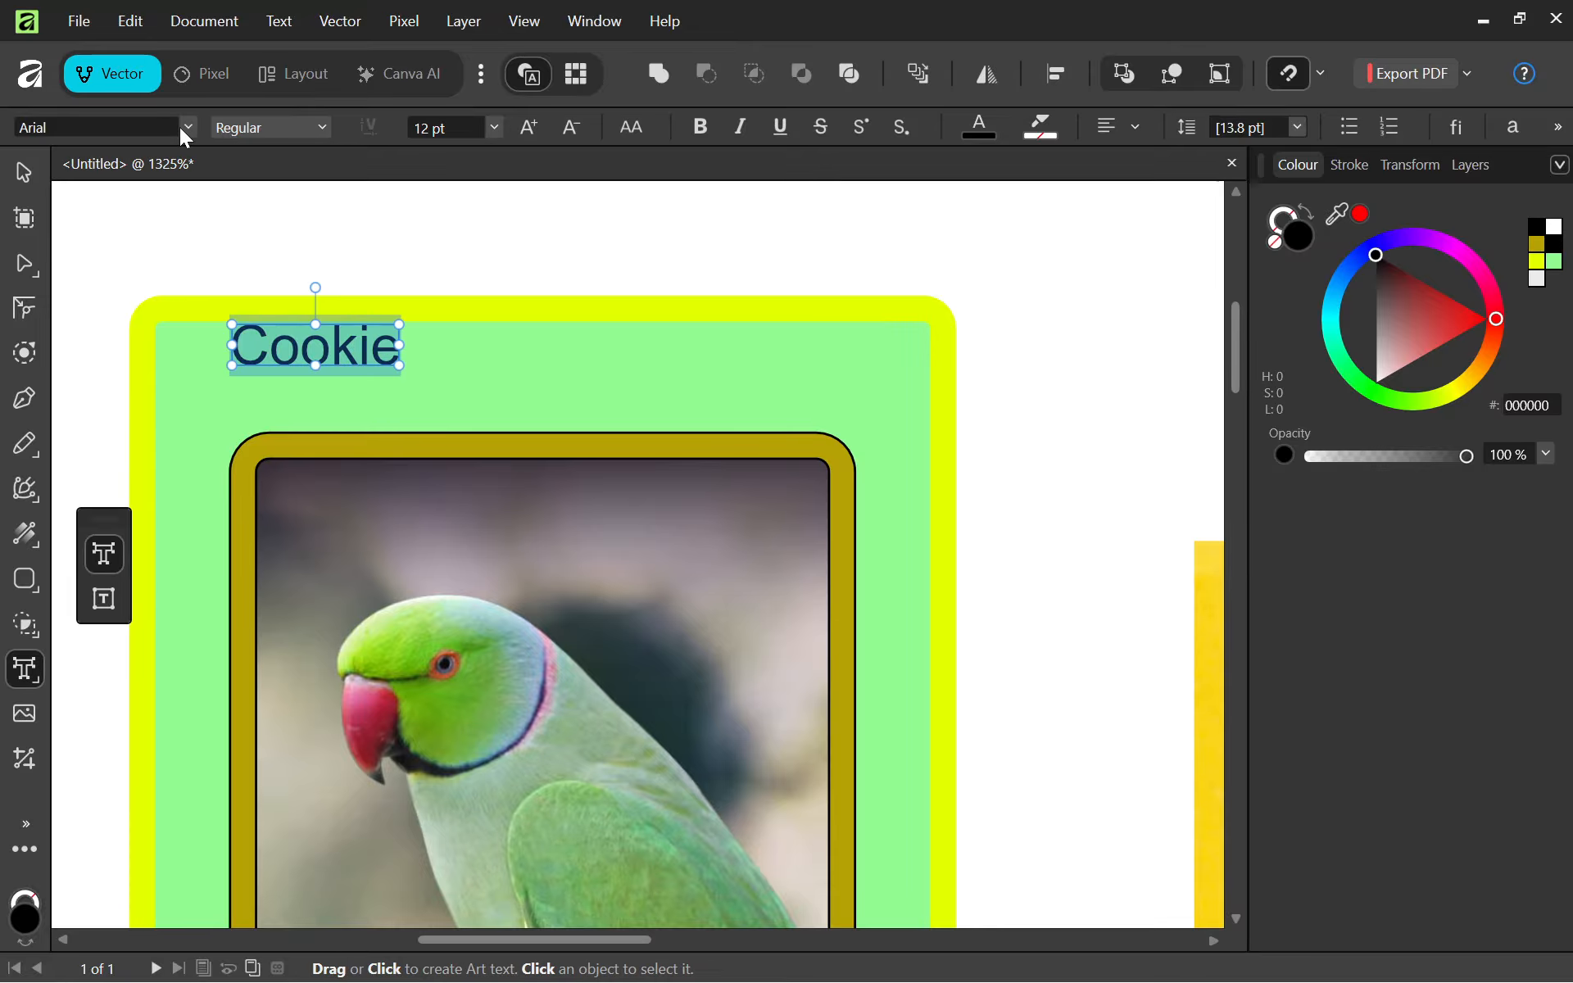
pyautogui.click(179, 126)
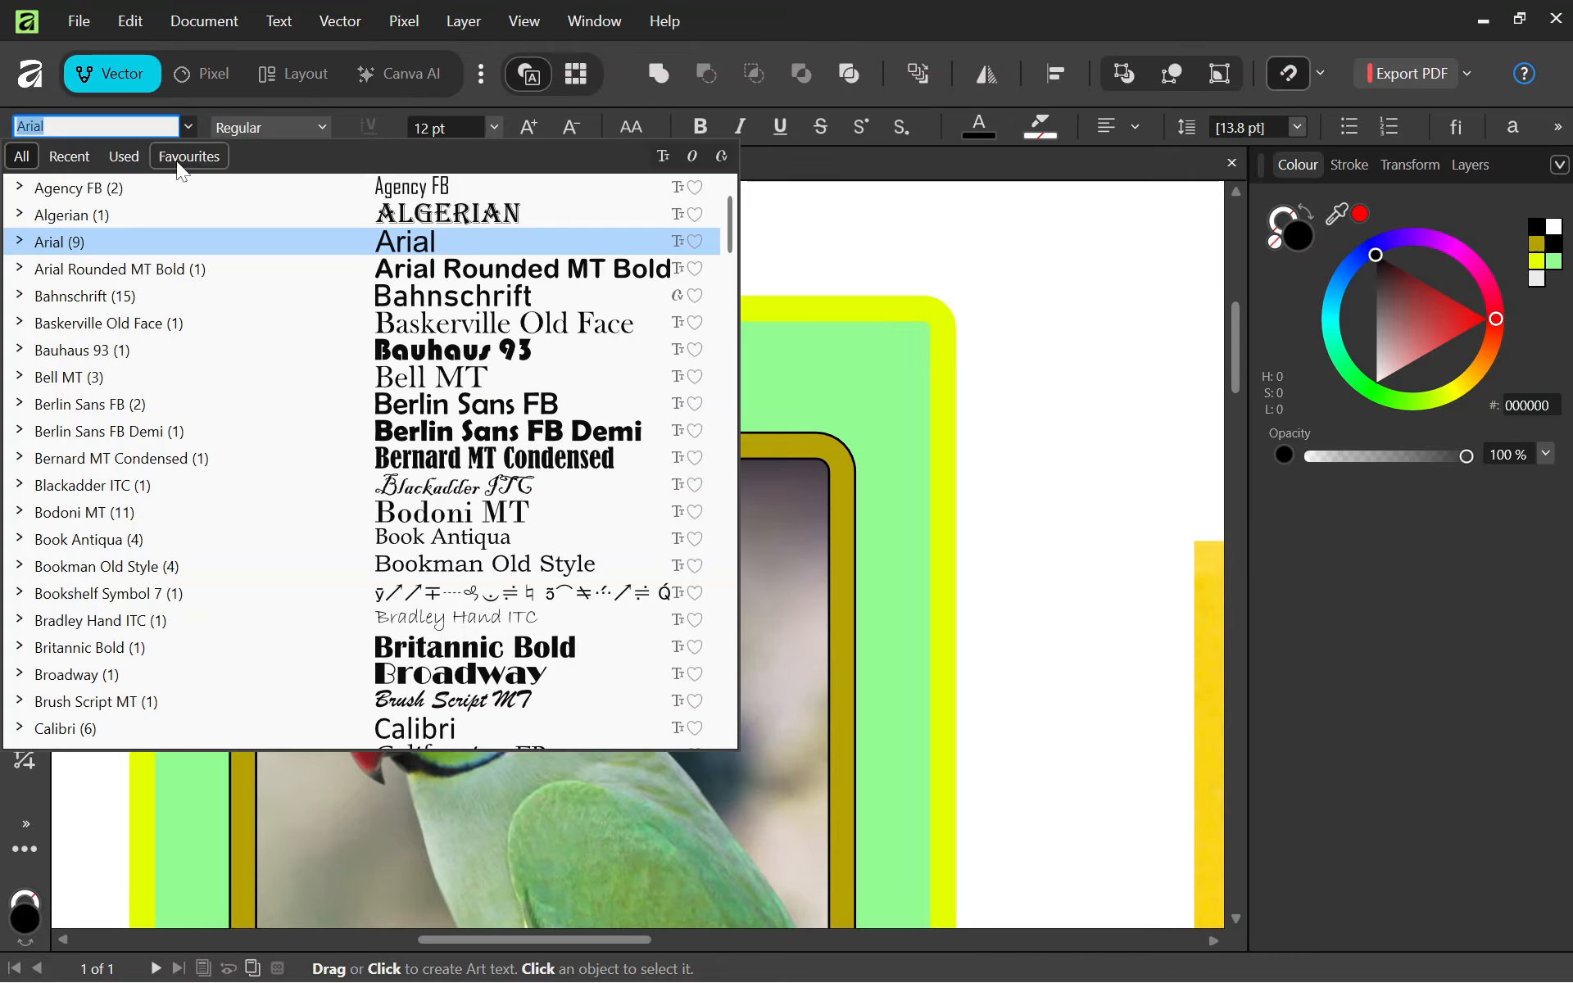
pyautogui.click(440, 510)
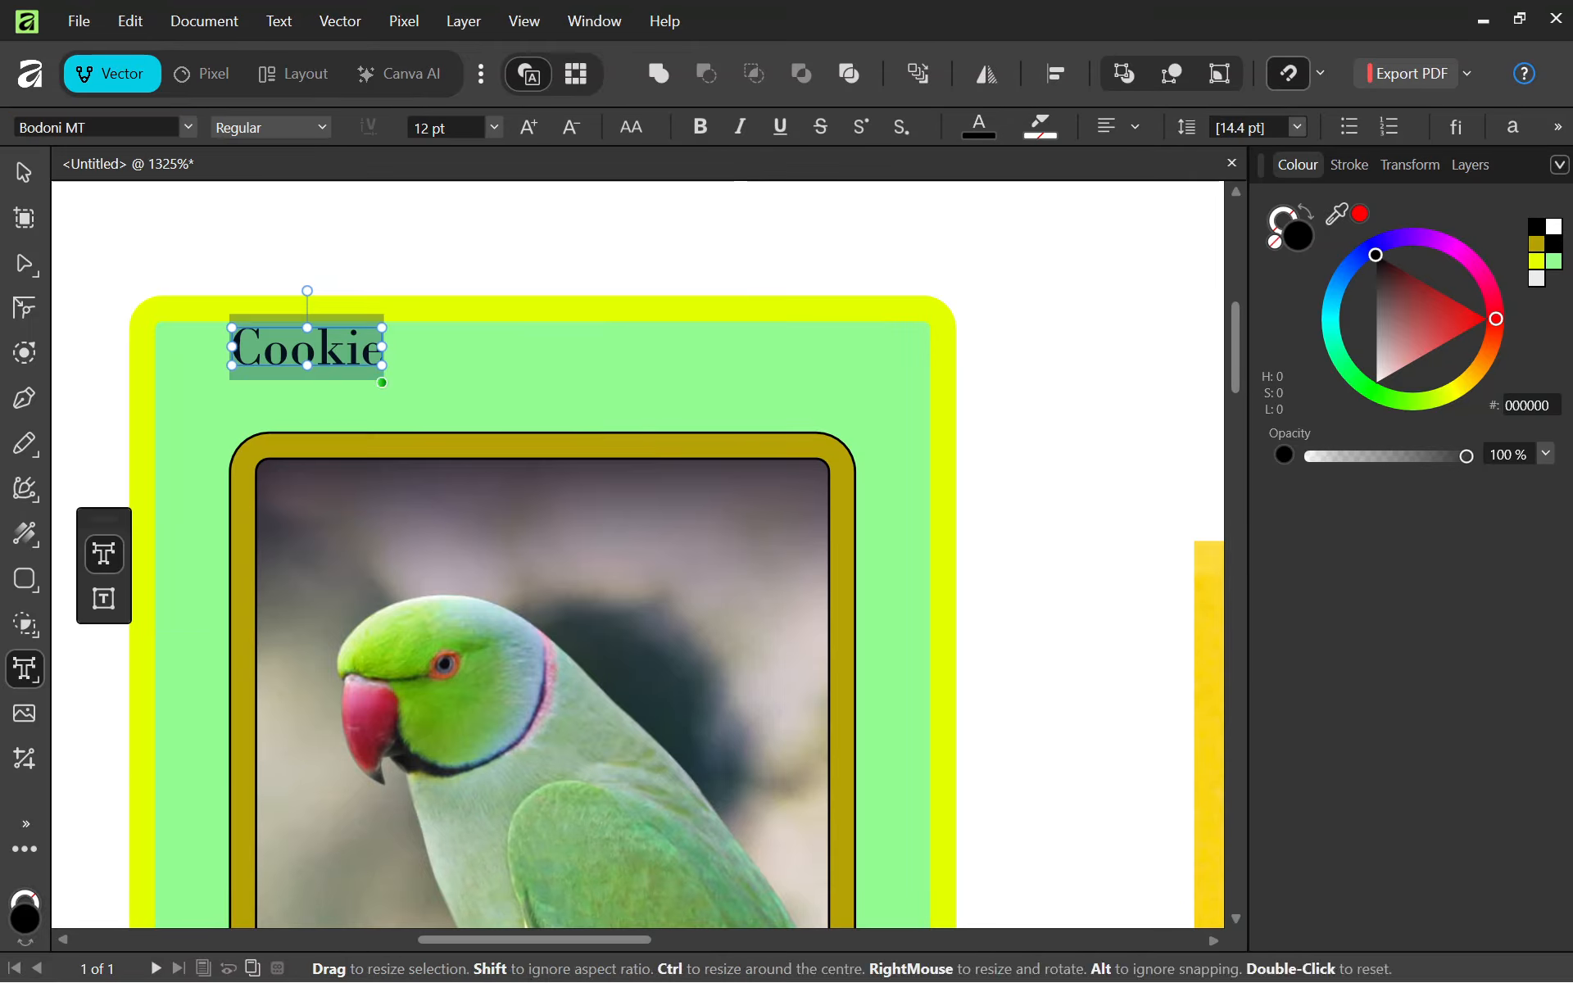
pyautogui.click(189, 128)
pyautogui.click(503, 459)
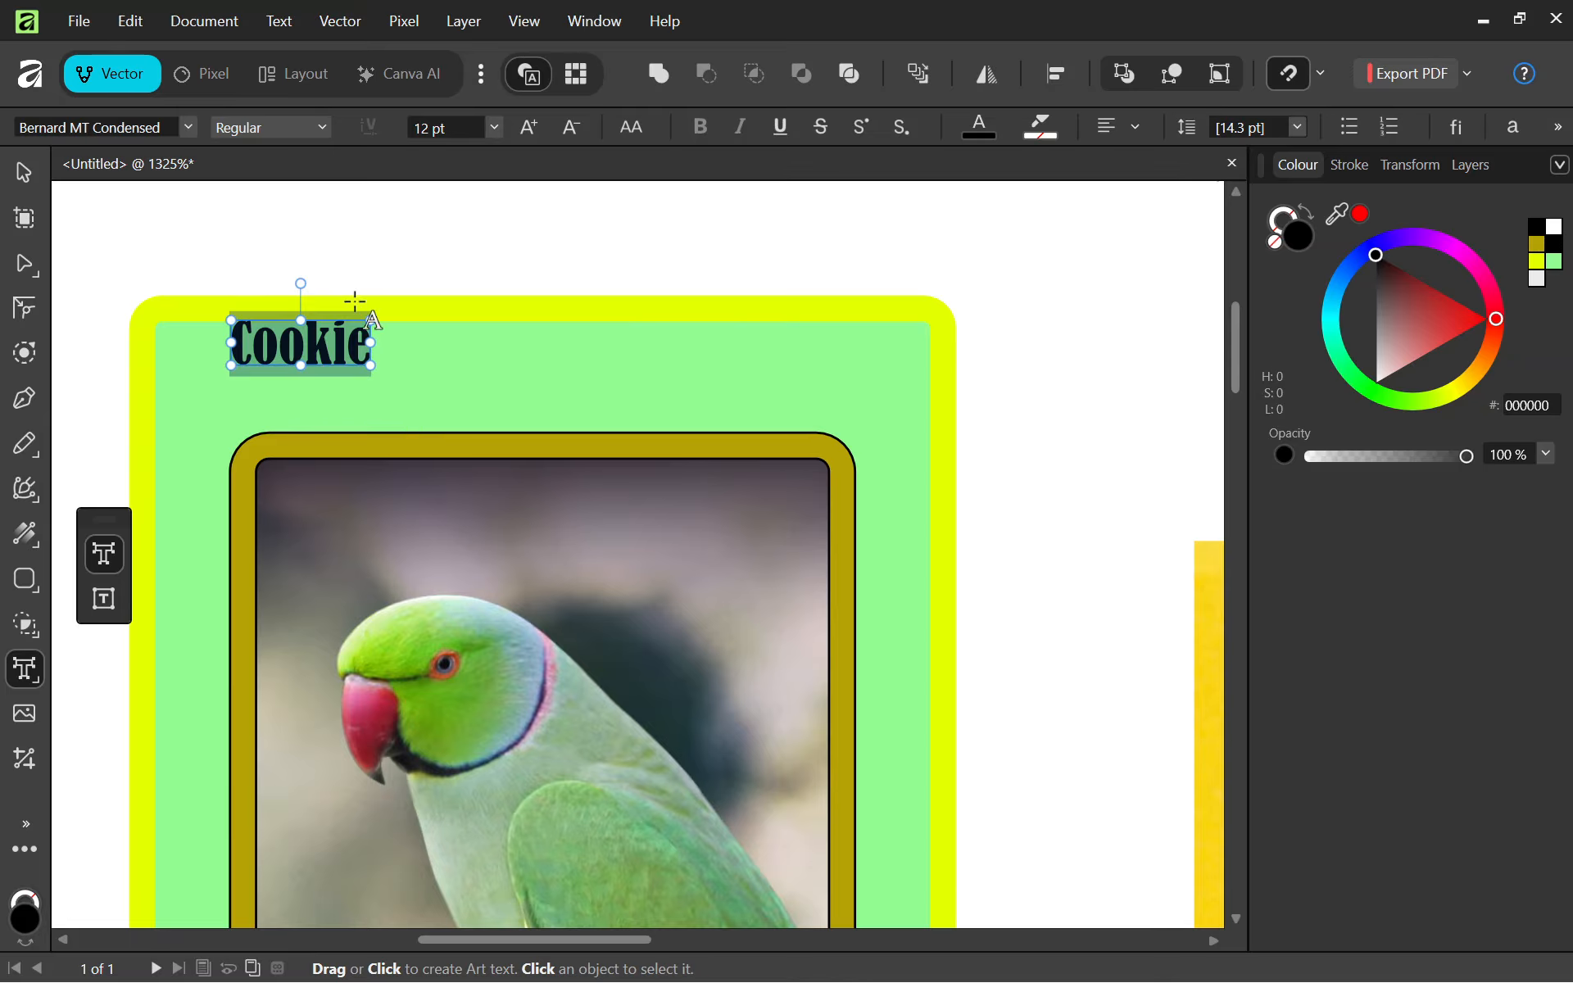
# Try larger and smaller sizes for the "Cookie" name, ending at 11 pt.
pyautogui.click(533, 126)
pyautogui.click(533, 126)
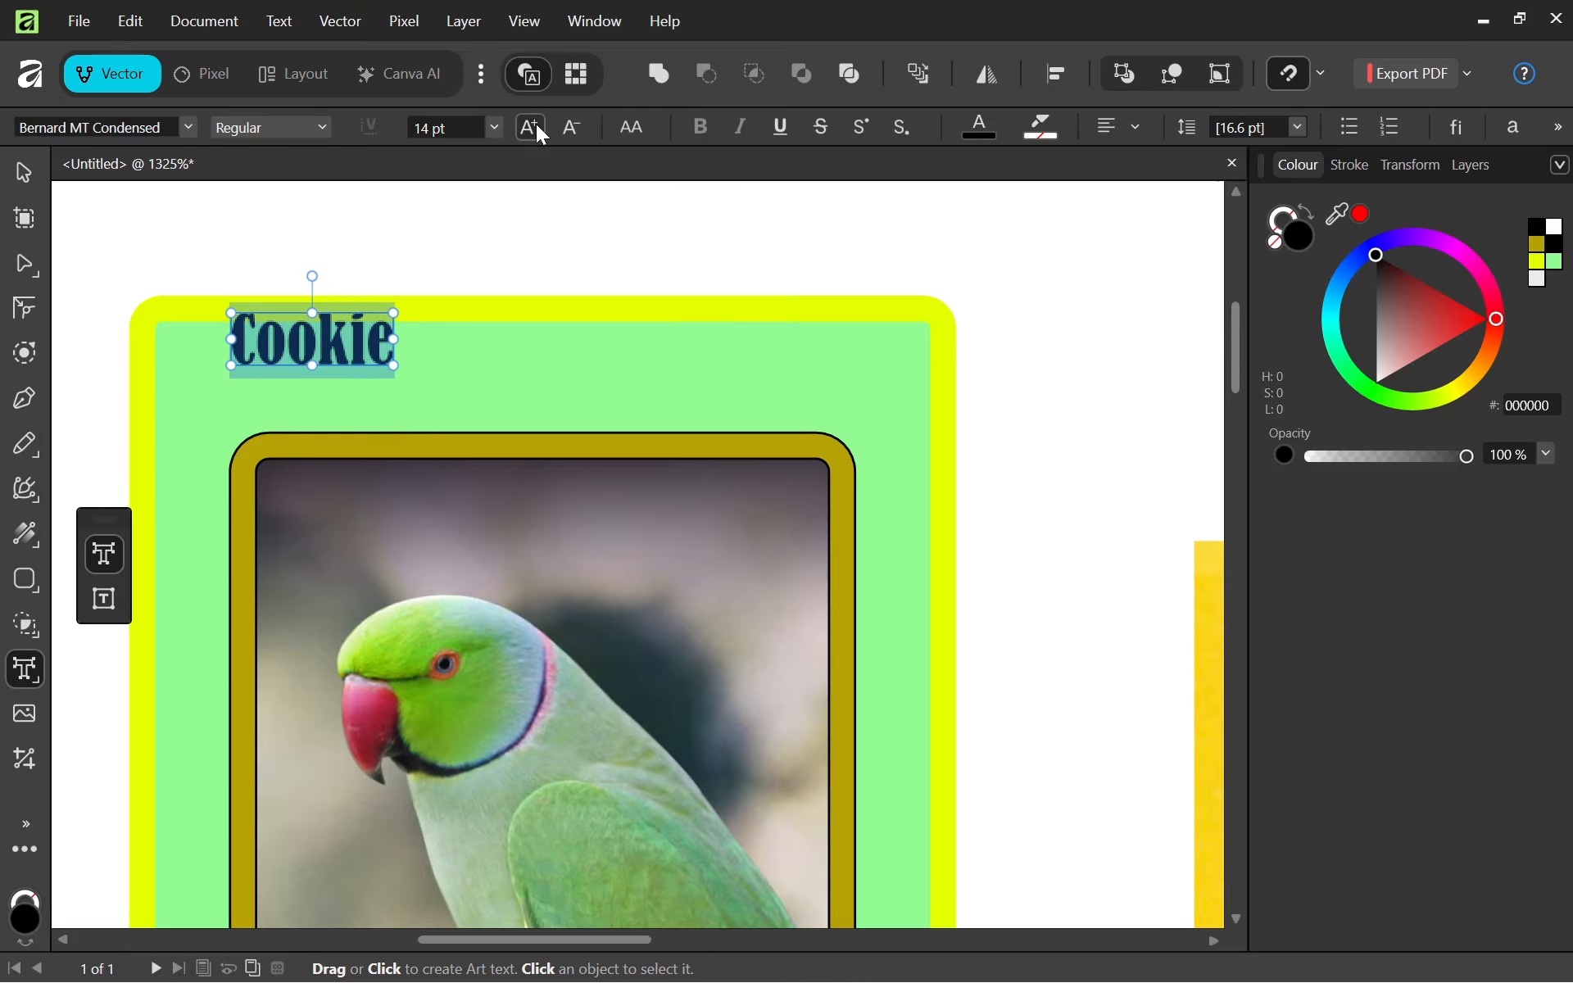
pyautogui.click(533, 126)
pyautogui.click(532, 126)
pyautogui.click(533, 127)
pyautogui.click(572, 127)
pyautogui.click(572, 127)
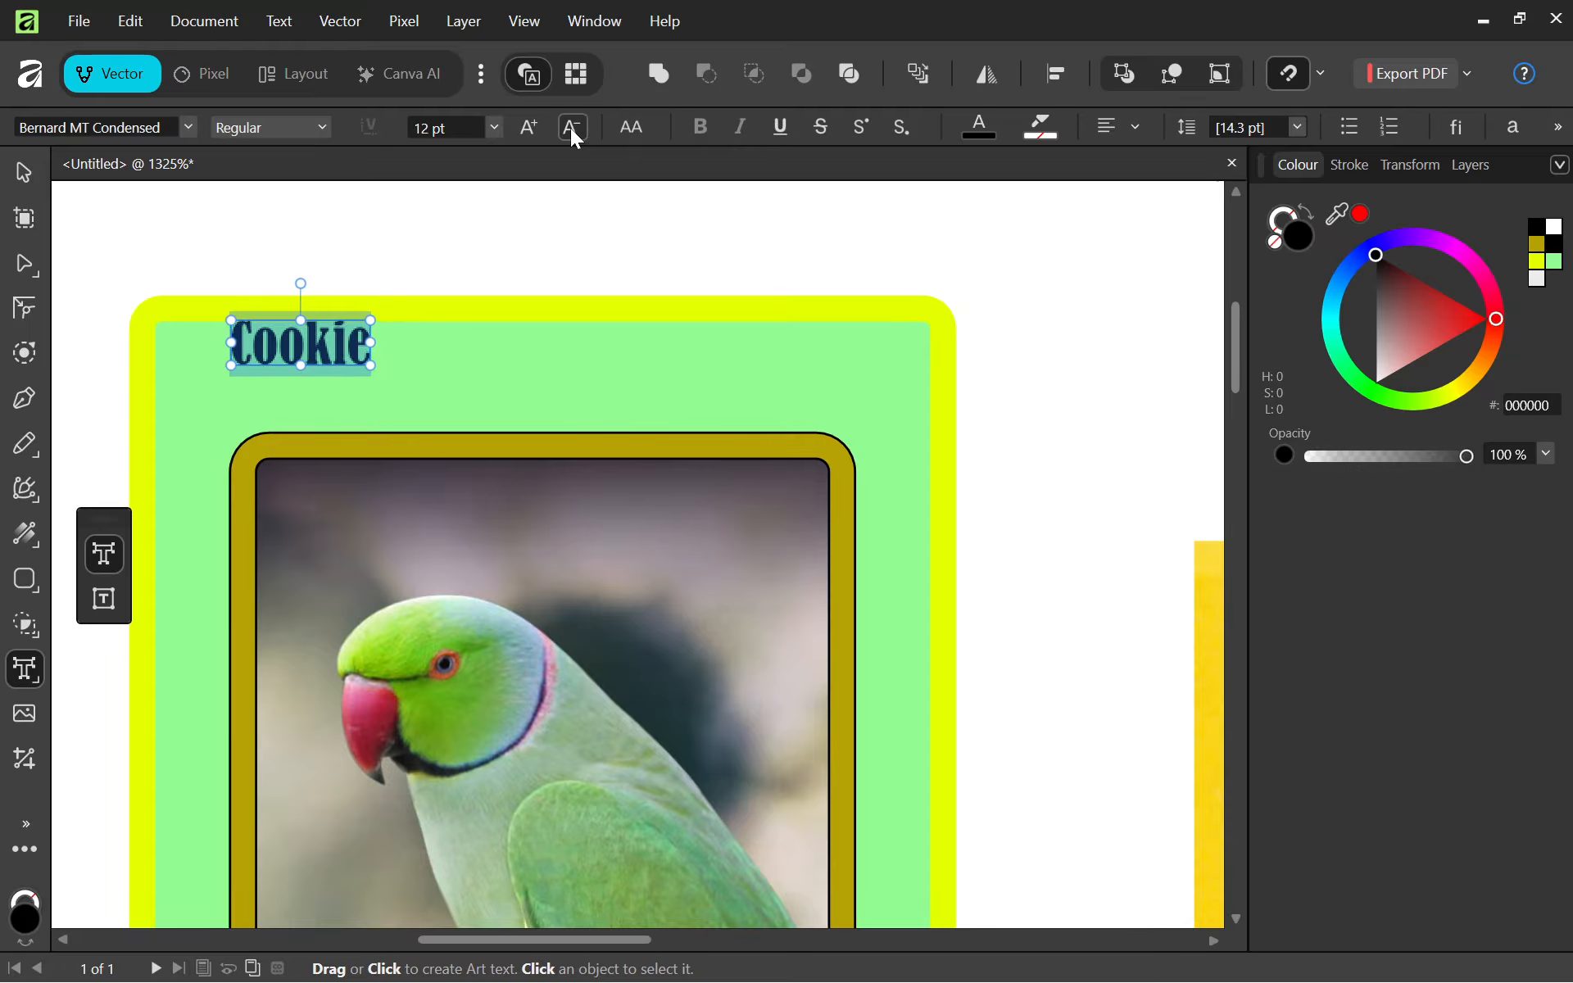
pyautogui.click(572, 127)
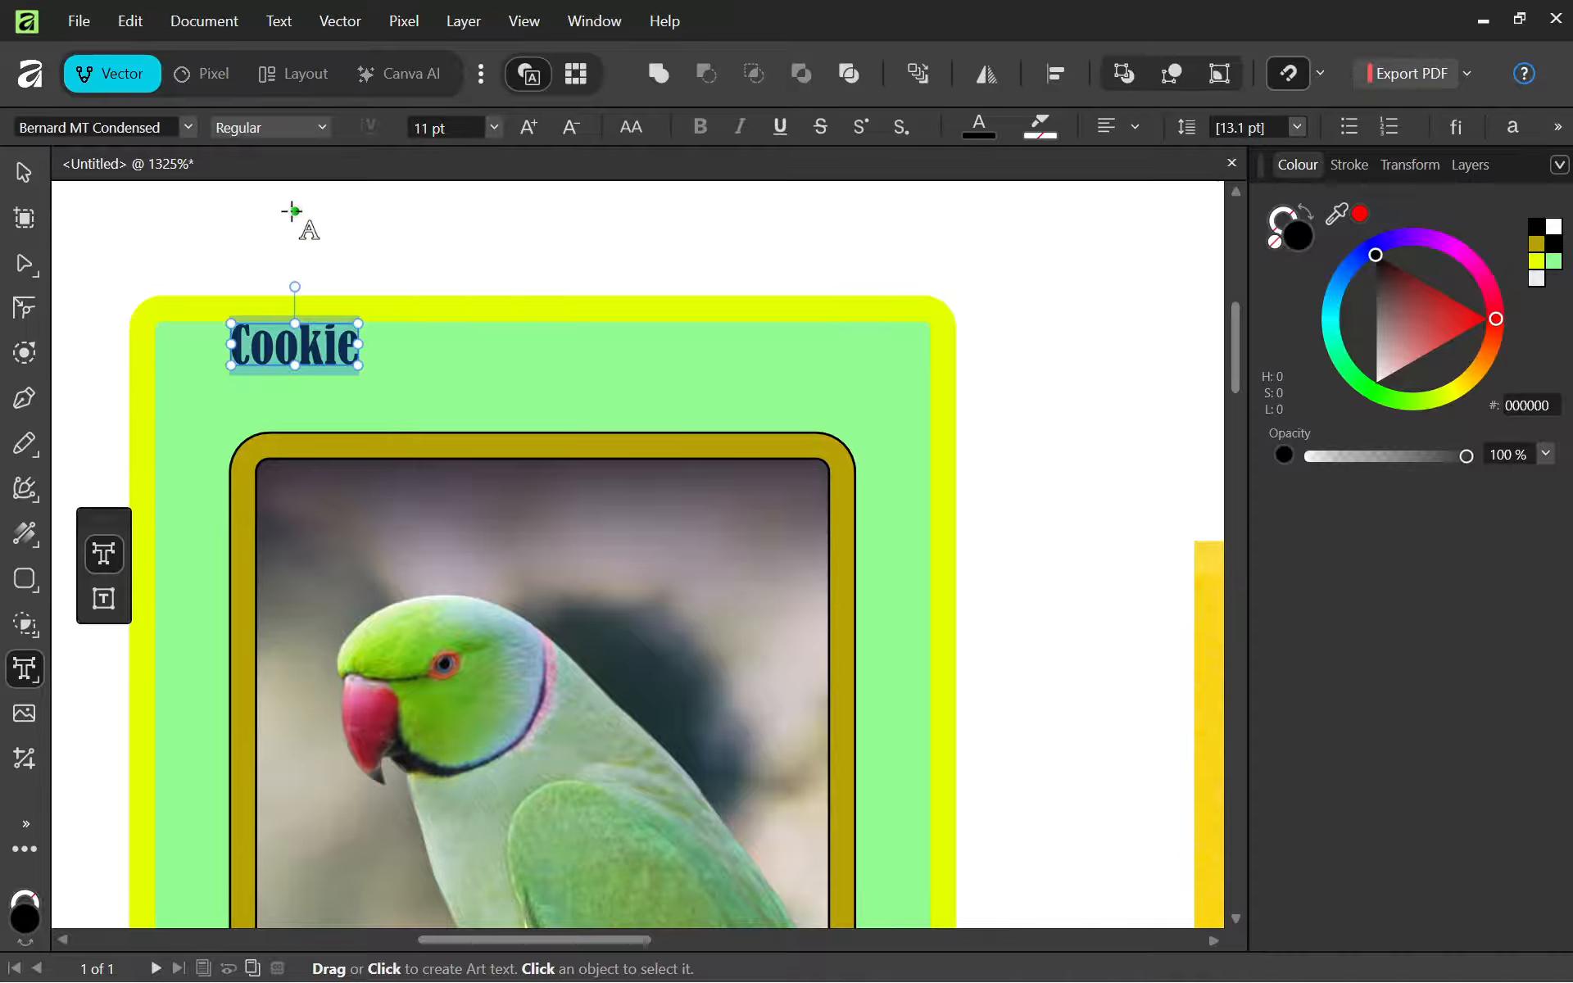
# Move the "Cookie" name down into the green band above the photo frame and enlarge it to 17 pt.
pyautogui.press('Escape')
pyautogui.click(25, 173)
pyautogui.moveTo(284, 346); pyautogui.dragTo(307, 372)
pyautogui.press('t')
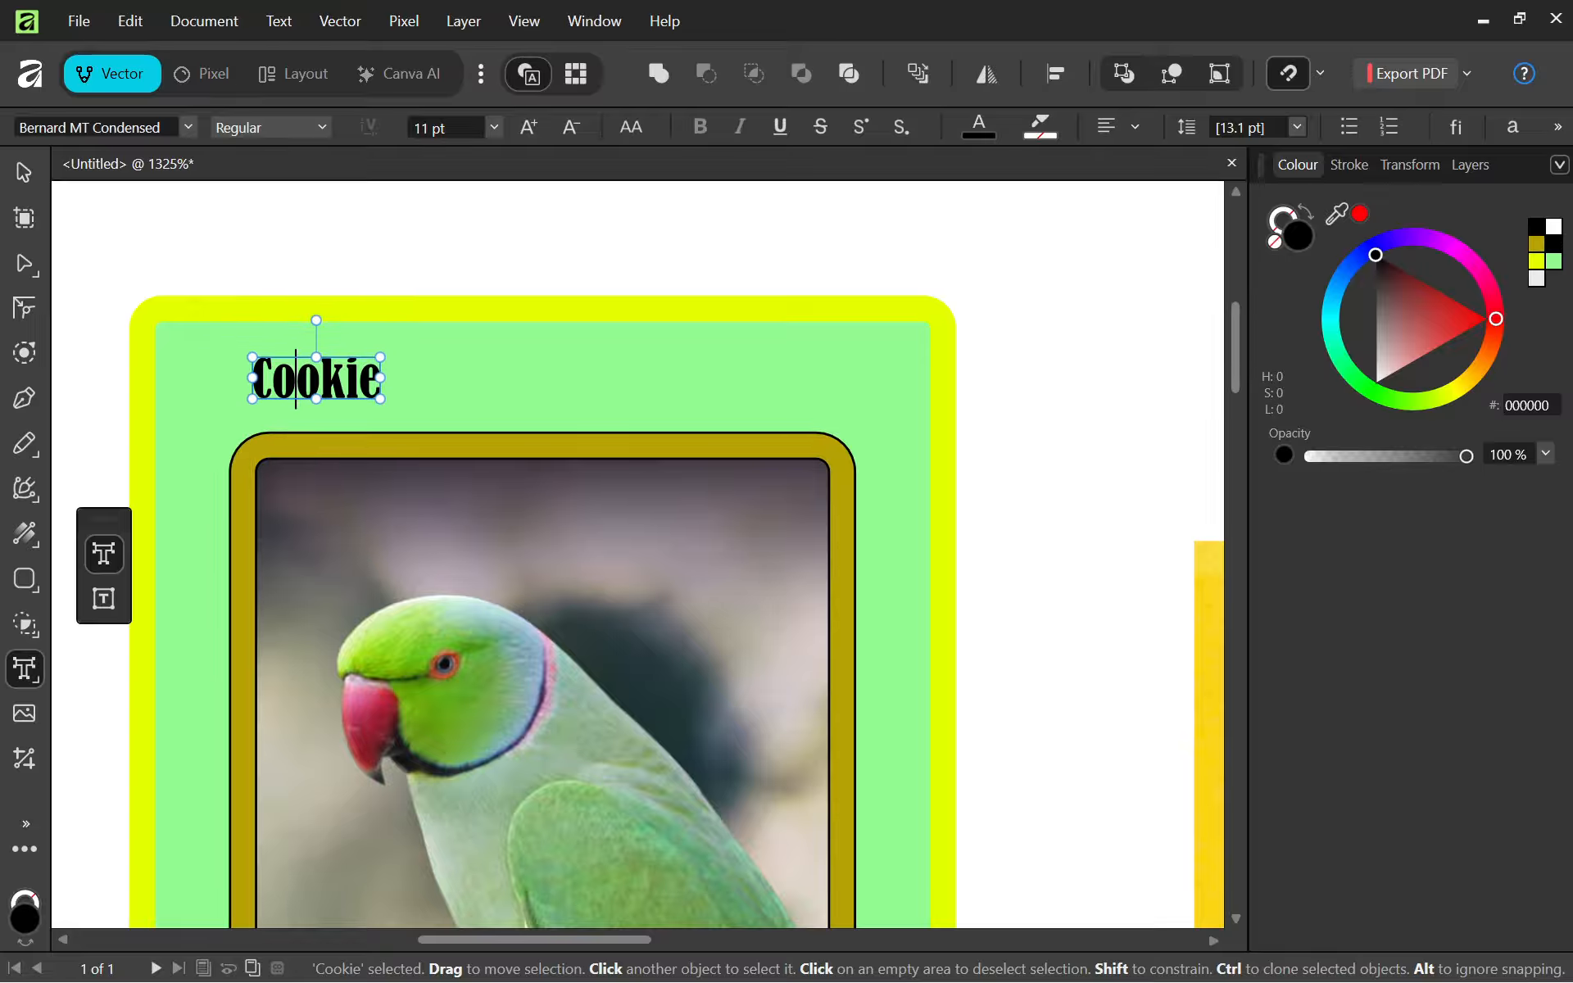
pyautogui.click(529, 129)
pyautogui.click(529, 128)
pyautogui.click(529, 128)
pyautogui.click(530, 129)
pyautogui.click(529, 129)
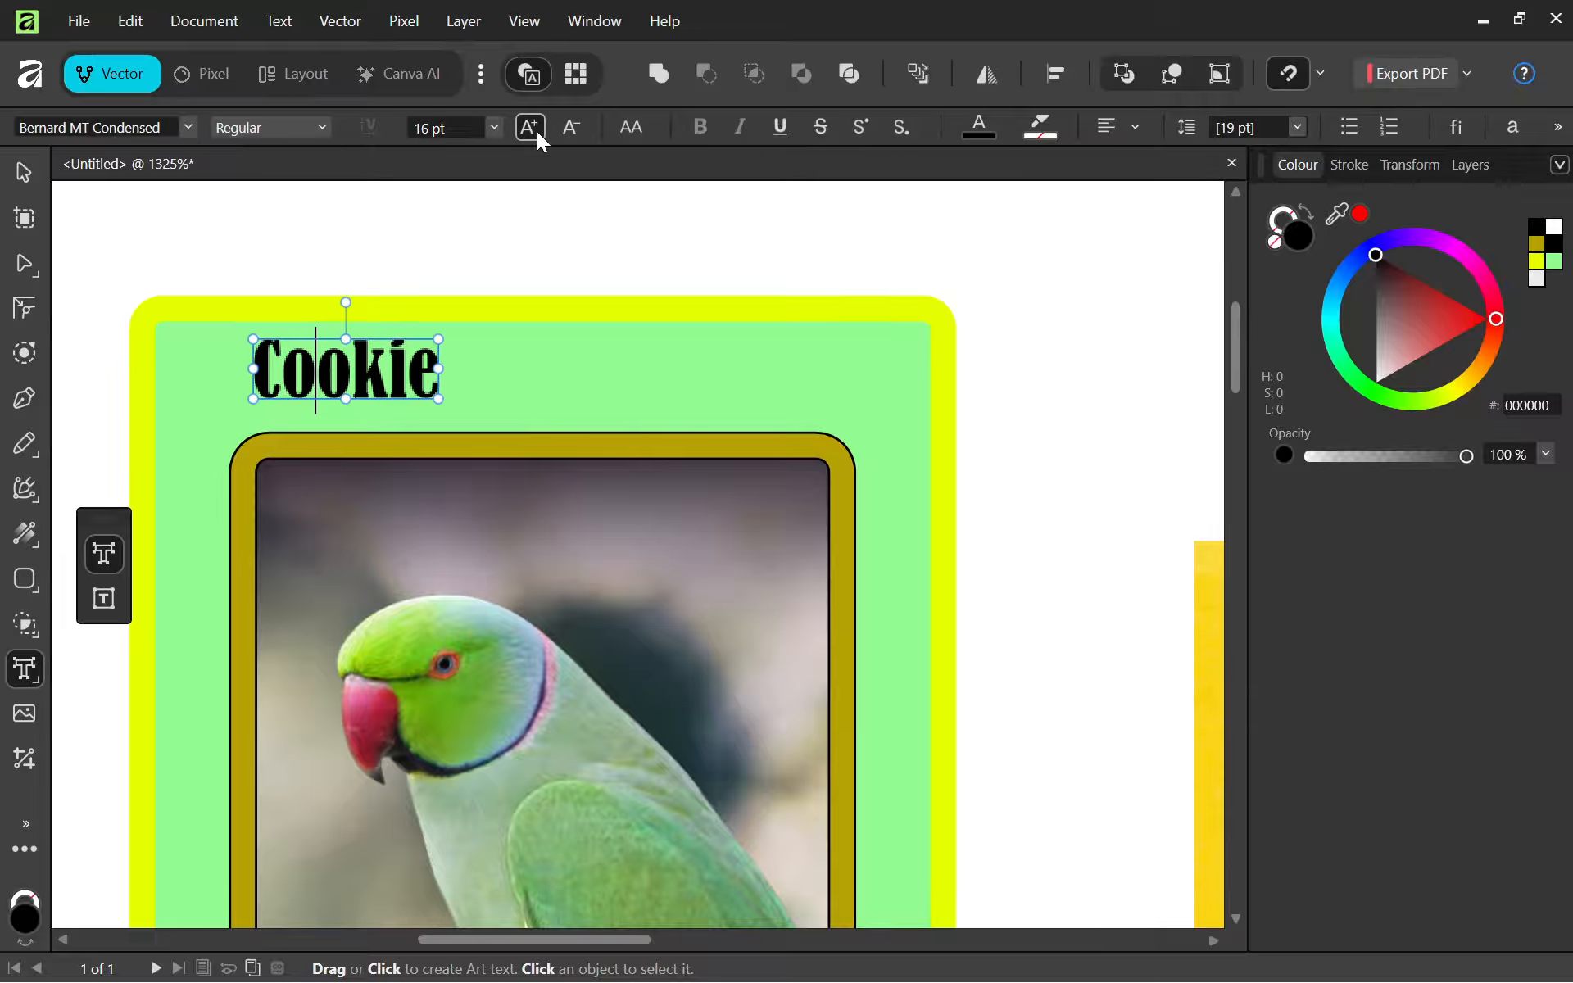
pyautogui.click(529, 129)
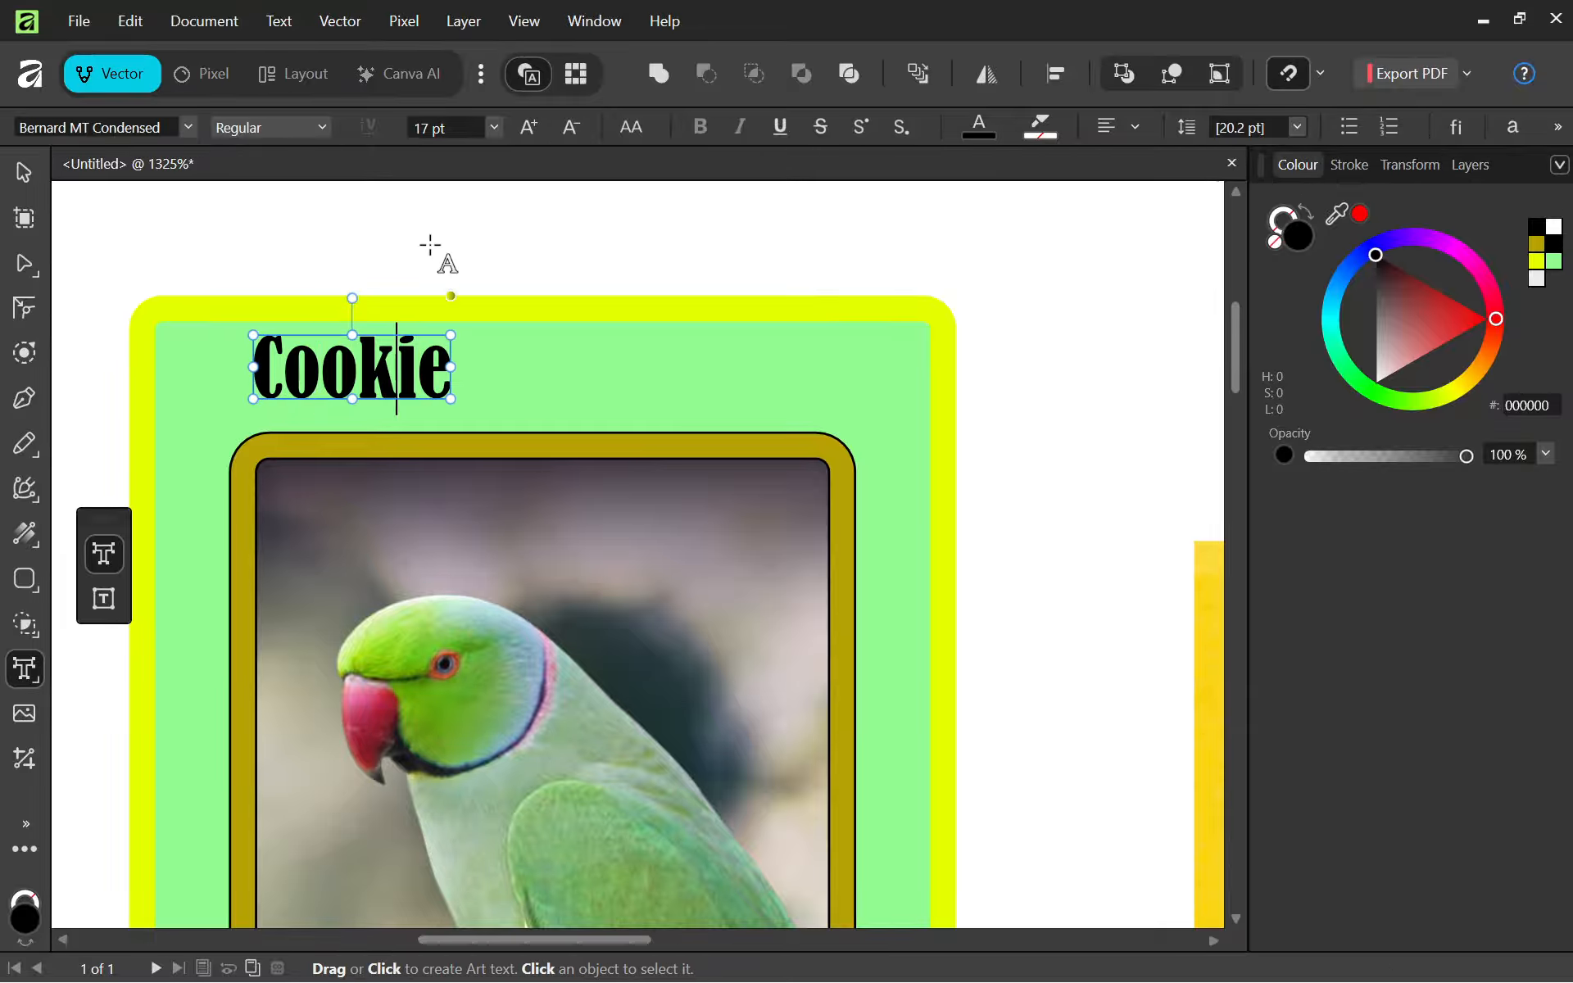
# Reposition the "Cookie" name just above the photo frame, flush with the frame's left edge, and deselect it.
pyautogui.press('Escape')
pyautogui.press('v')
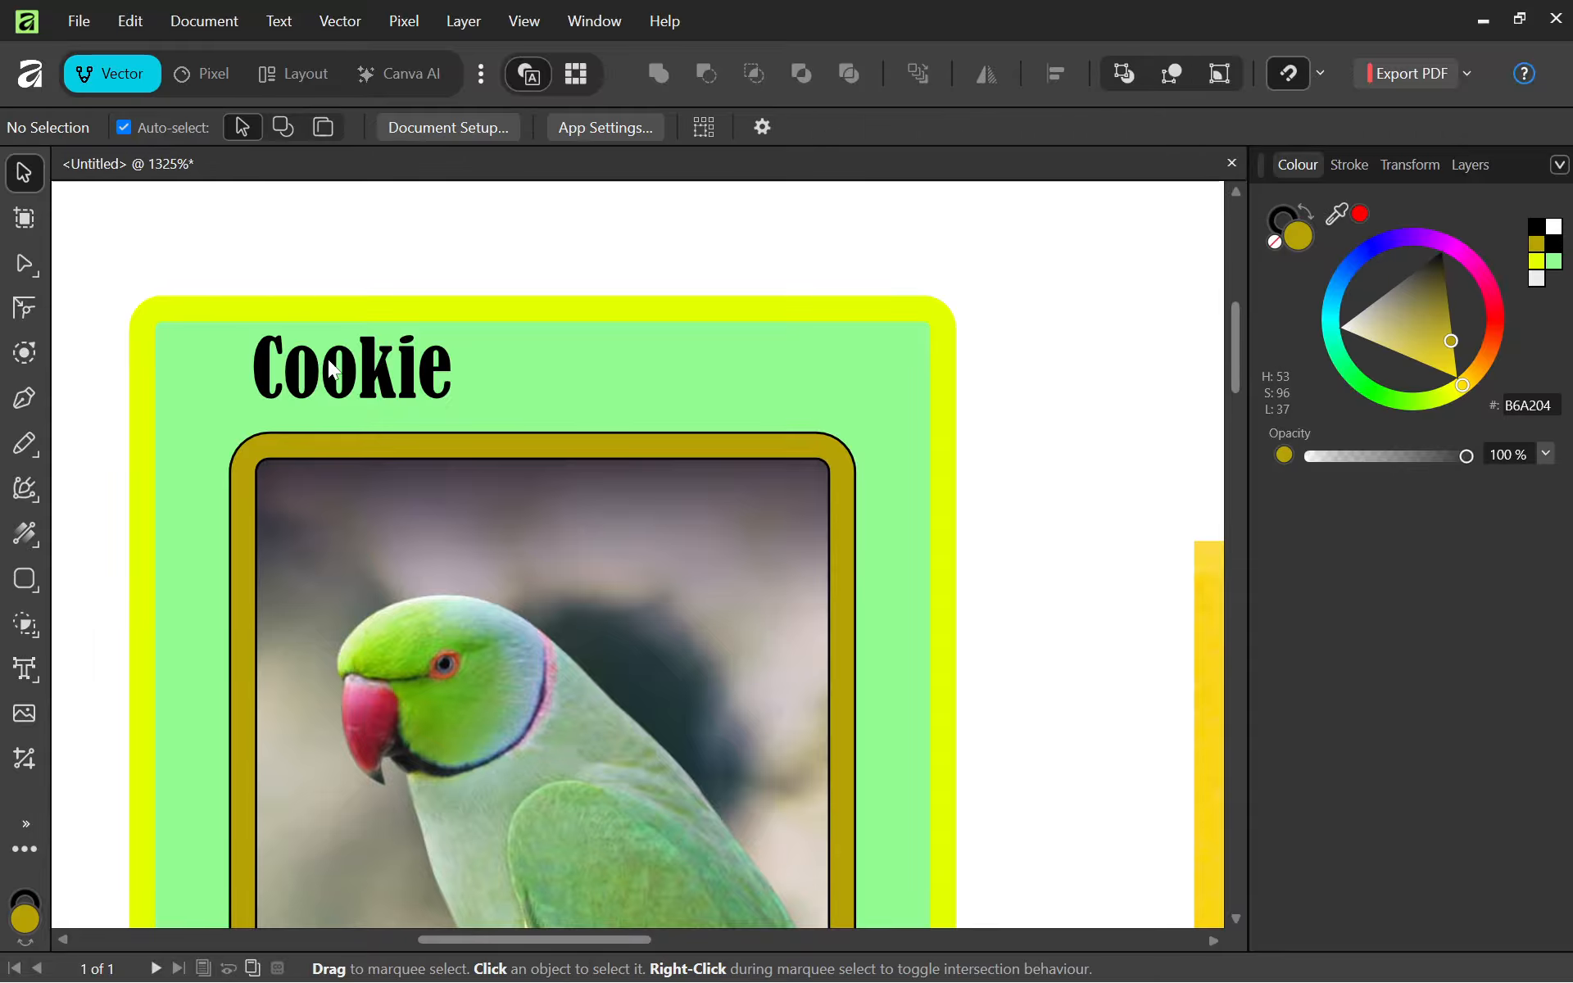
pyautogui.click(358, 383)
pyautogui.moveTo(350, 385); pyautogui.dragTo(327, 391)
pyautogui.click(410, 238)
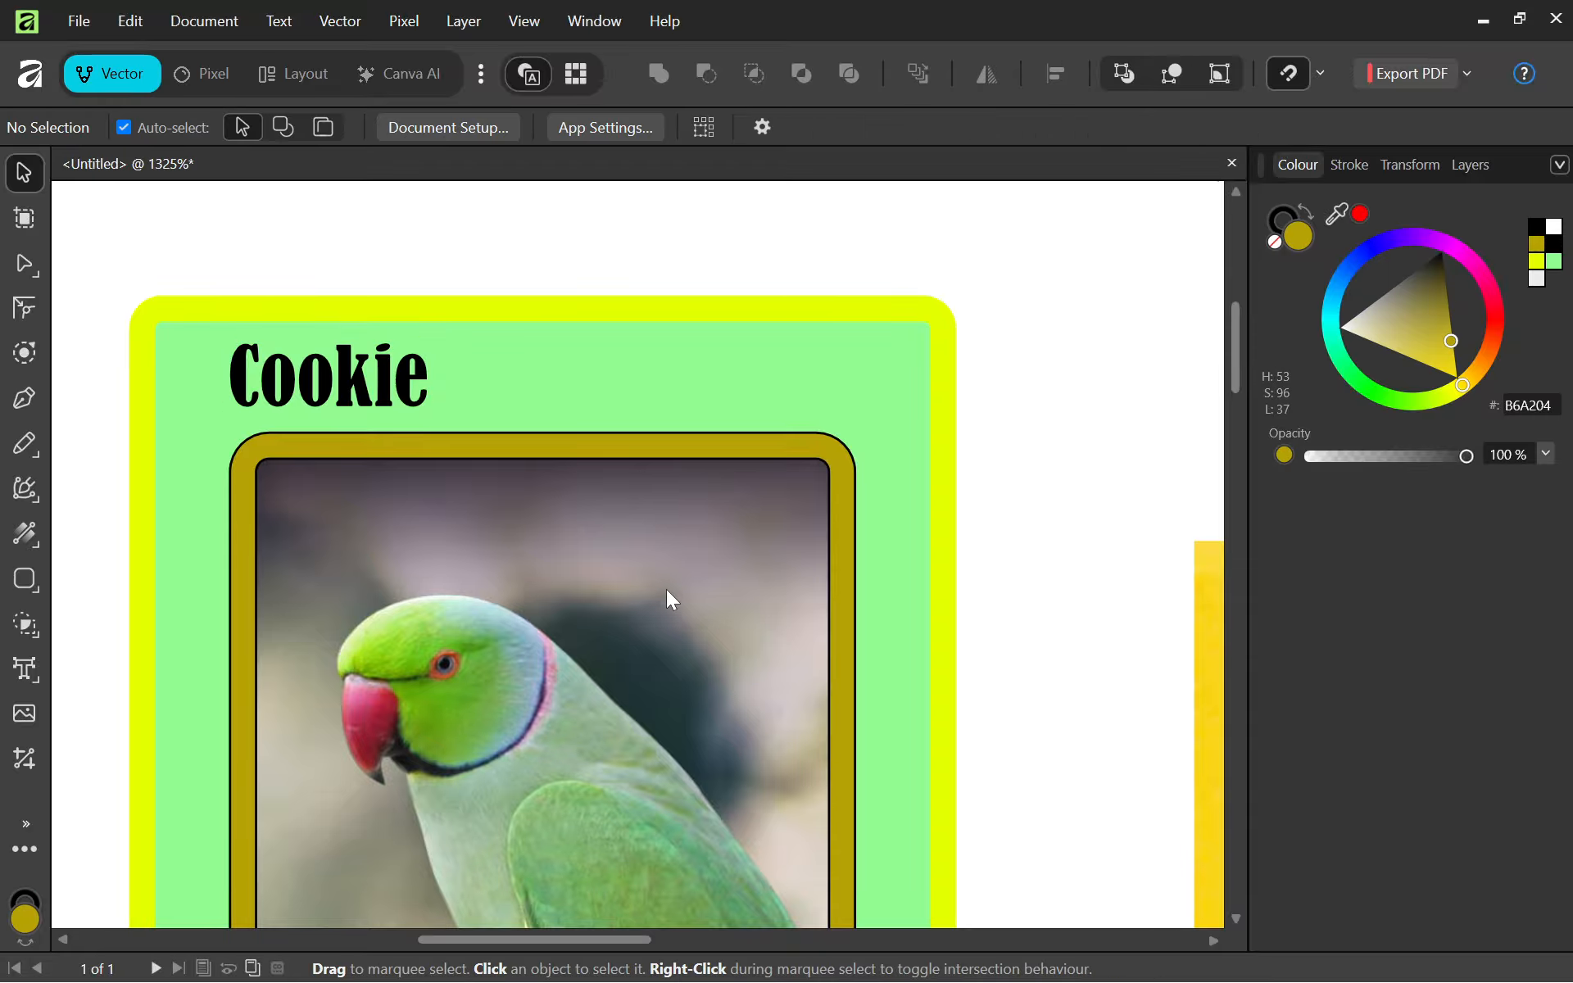
# Add the art text "Steal Cashew Nut" in Bernard MT Condensed 18 pt at the lower edge of the photo frame.
pyautogui.scroll(-6, 665, 592)
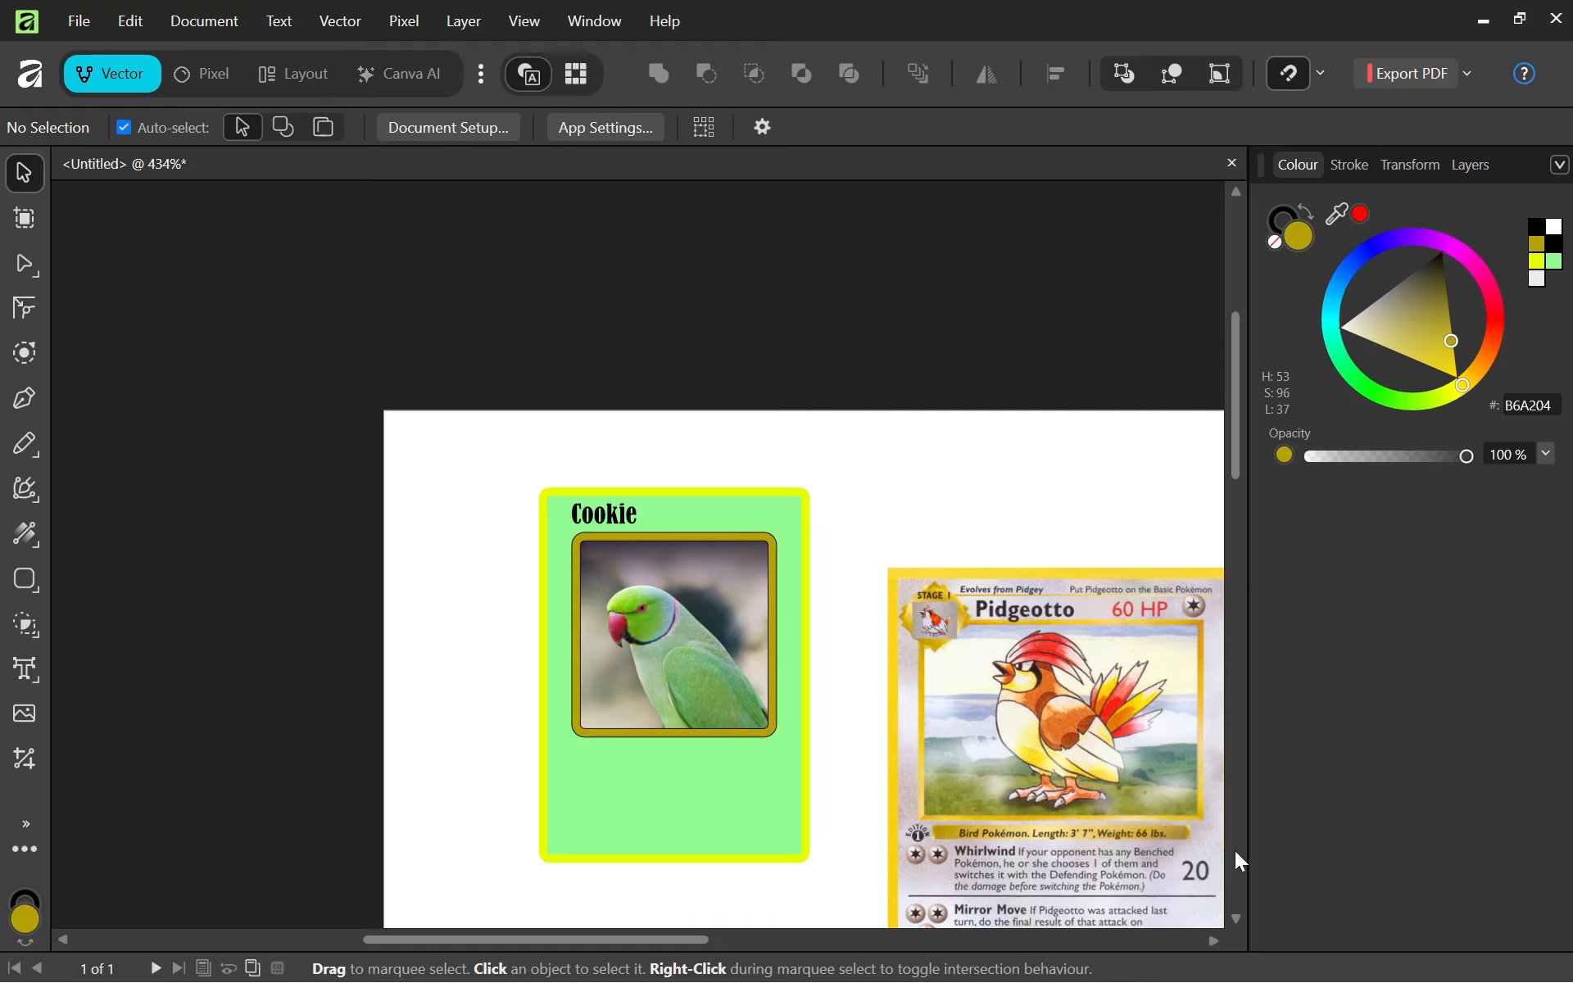
pyautogui.scroll(-1, 1208, 896)
pyautogui.scroll(4, 1170, 897)
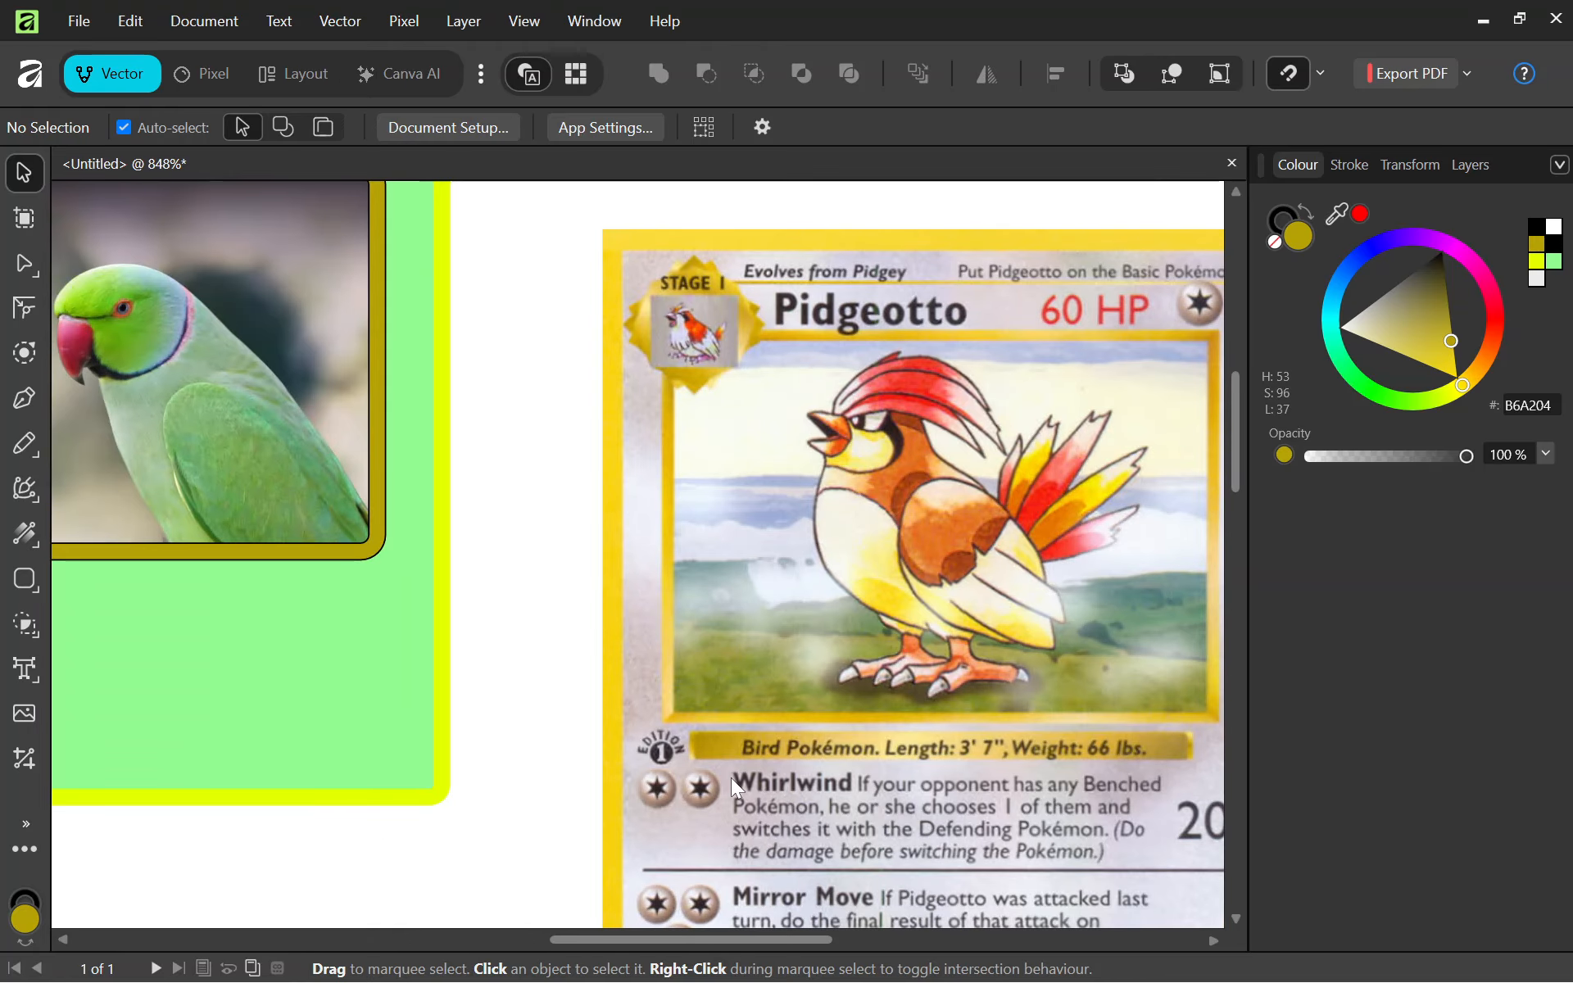
pyautogui.scroll(-1, 755, 770)
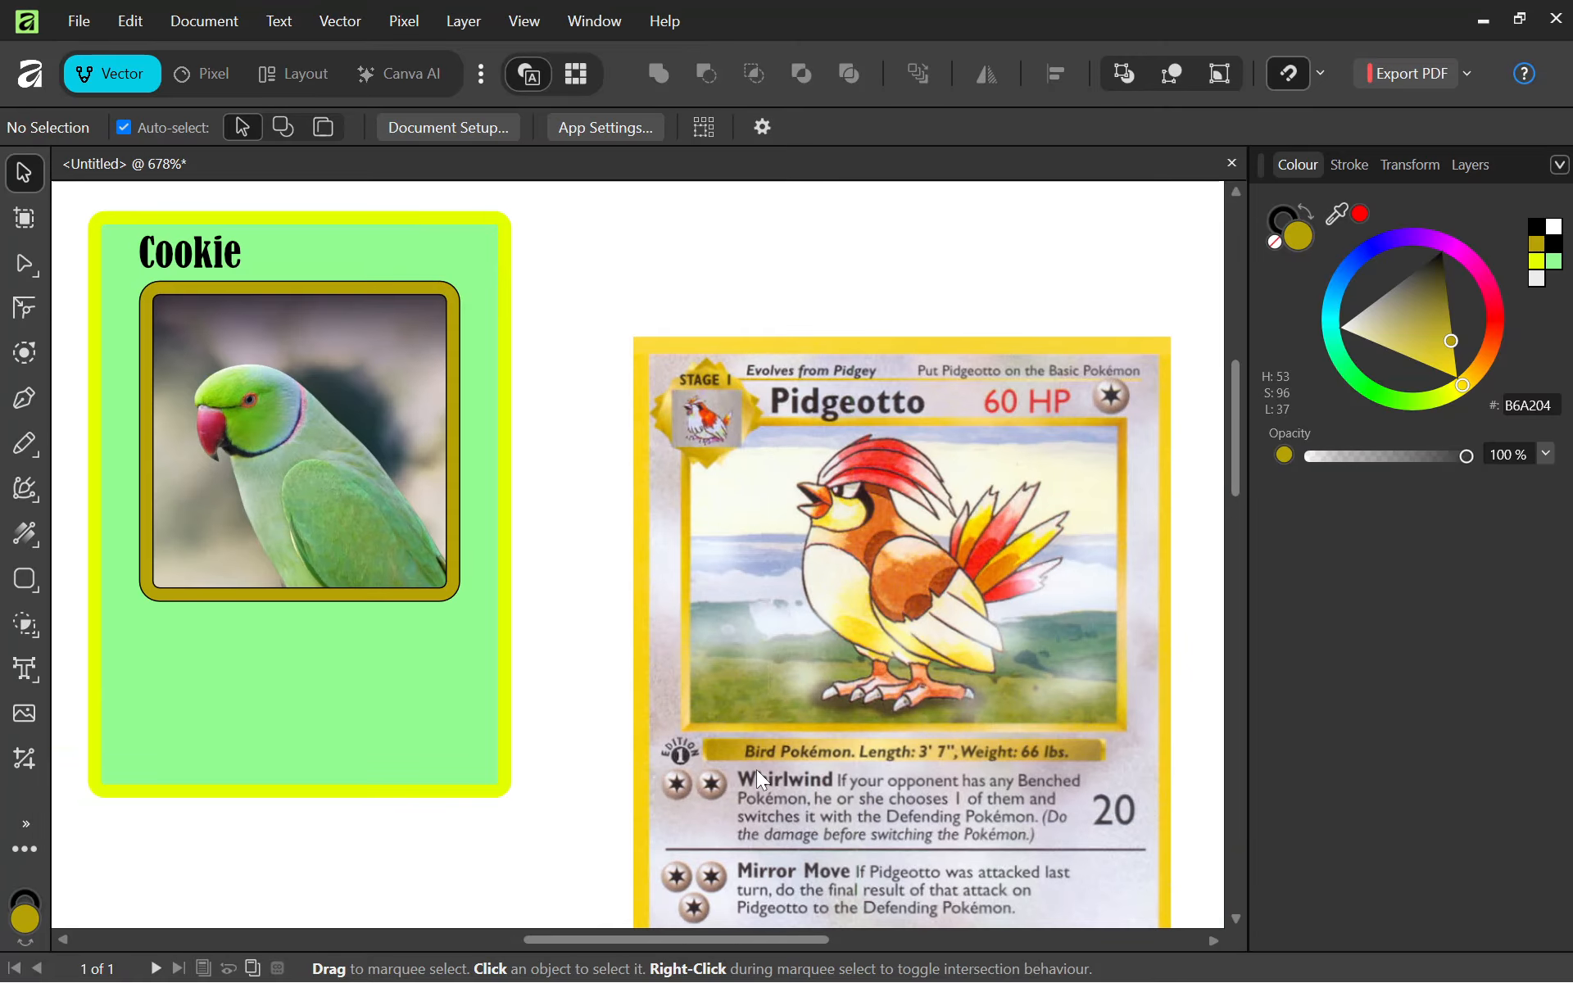
pyautogui.scroll(-1, 724, 608)
pyautogui.scroll(2, 204, 738)
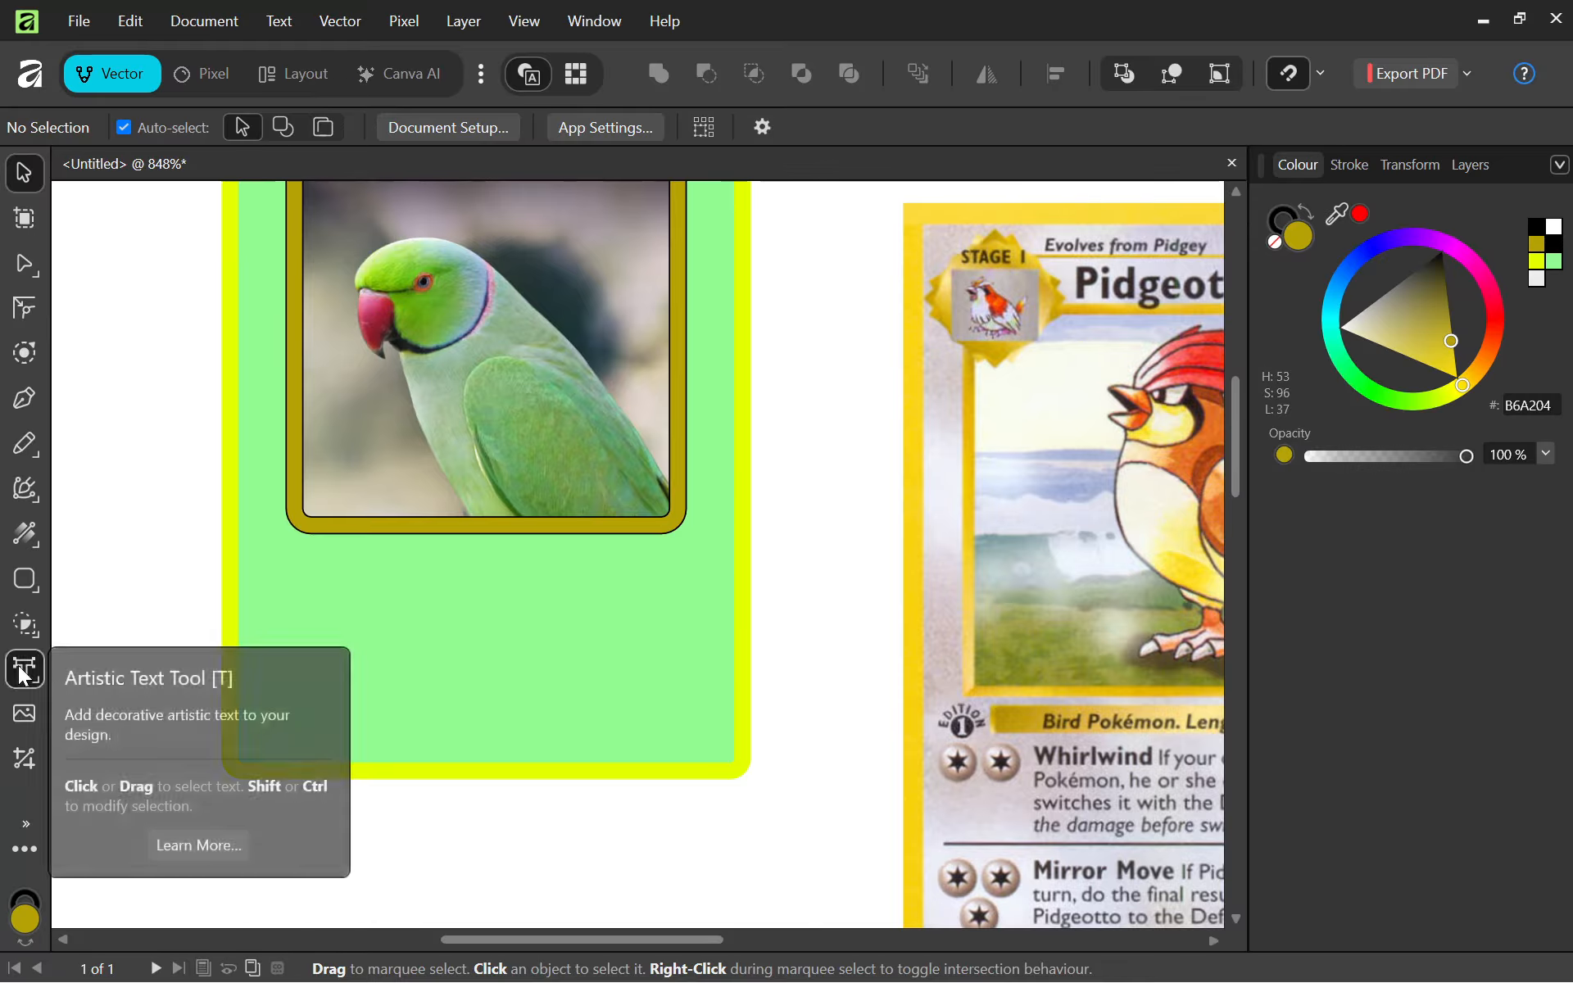
pyautogui.click(31, 662)
pyautogui.click(333, 562)
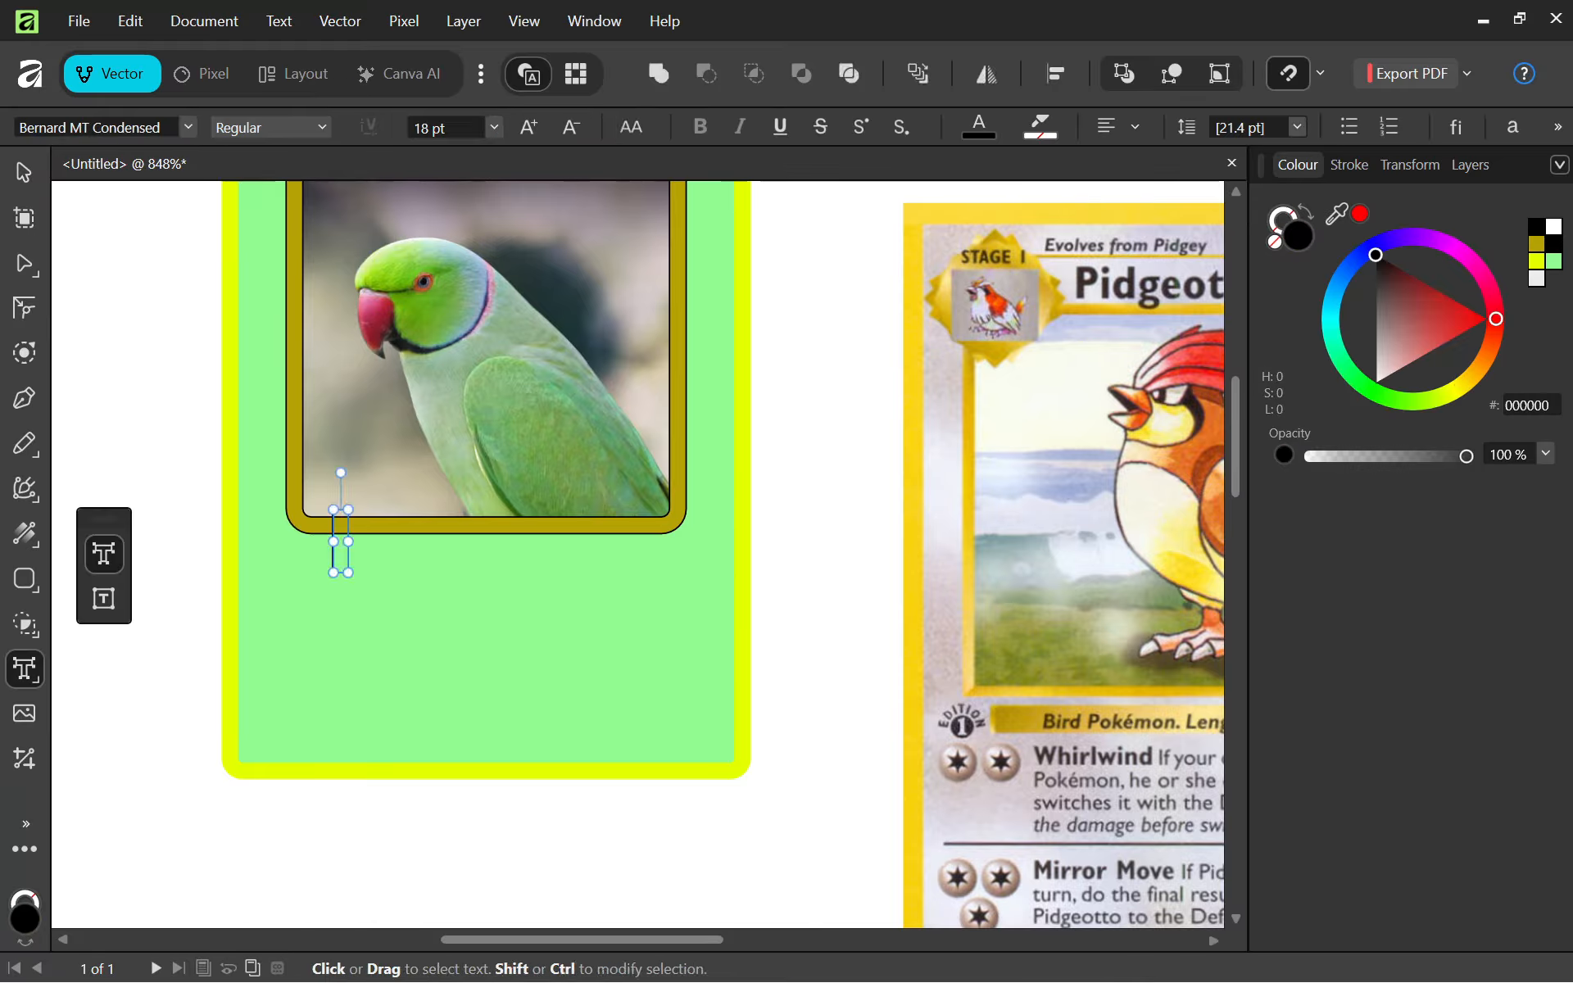
pyautogui.press('Escape')
pyautogui.click(349, 556)
pyautogui.write('Stee')
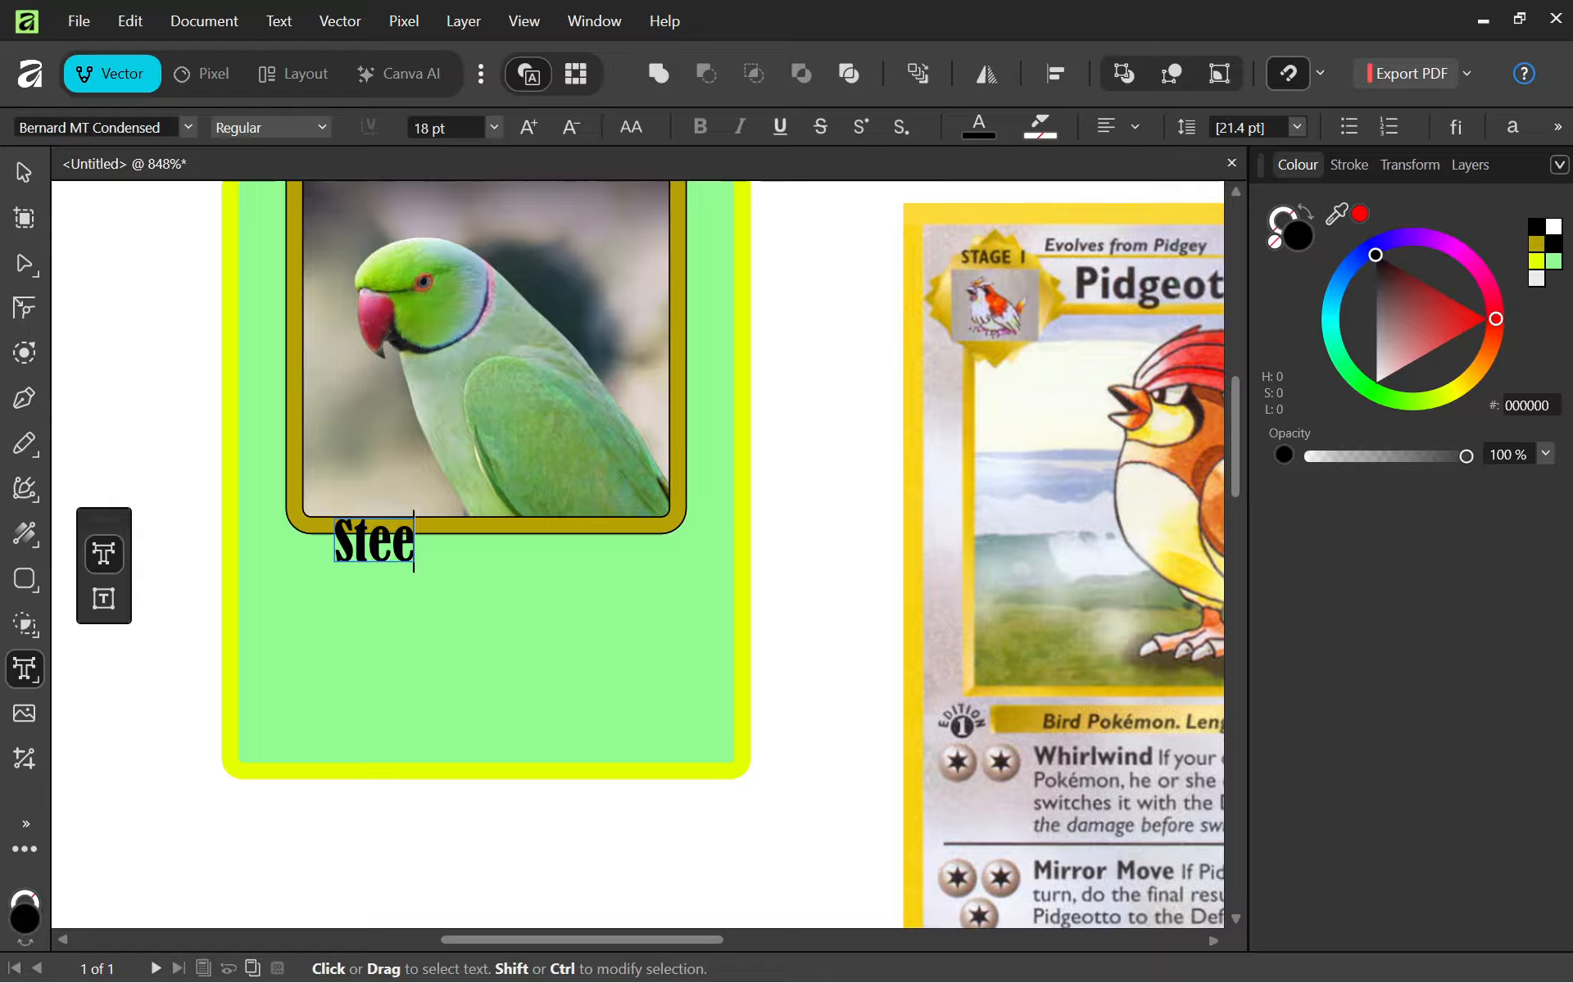
pyautogui.press('BackSpace')
pyautogui.press('BackSpace')
pyautogui.write('eal')
pyautogui.write(' Cassu')
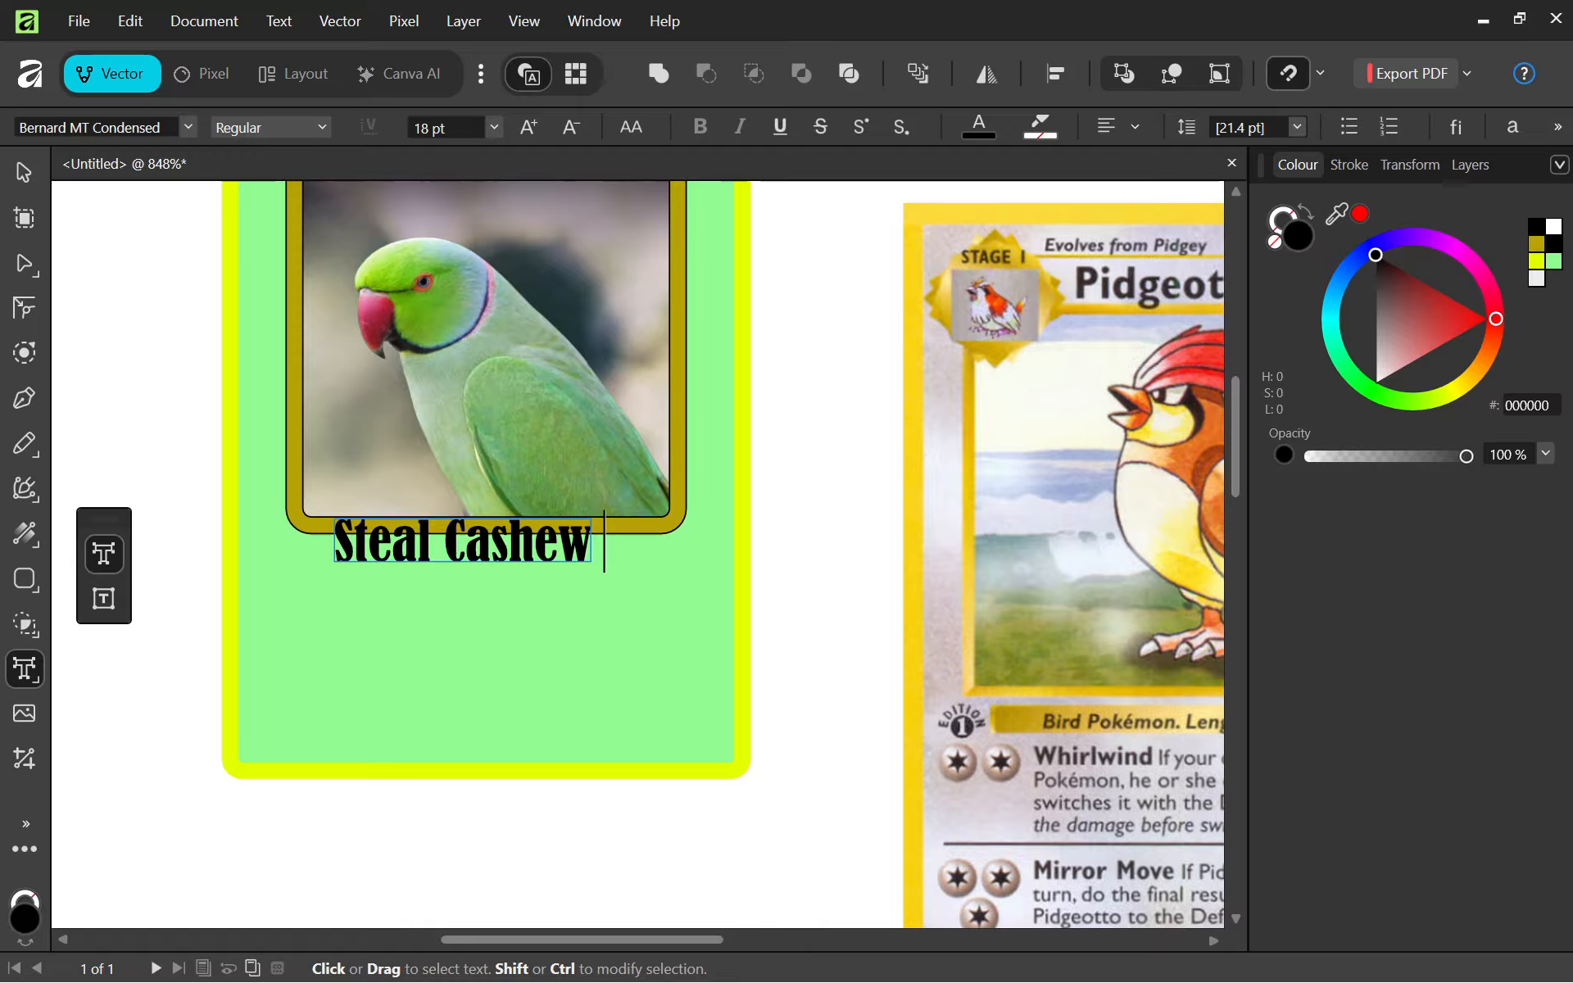
pyautogui.write('ut')
pyautogui.press('Escape')
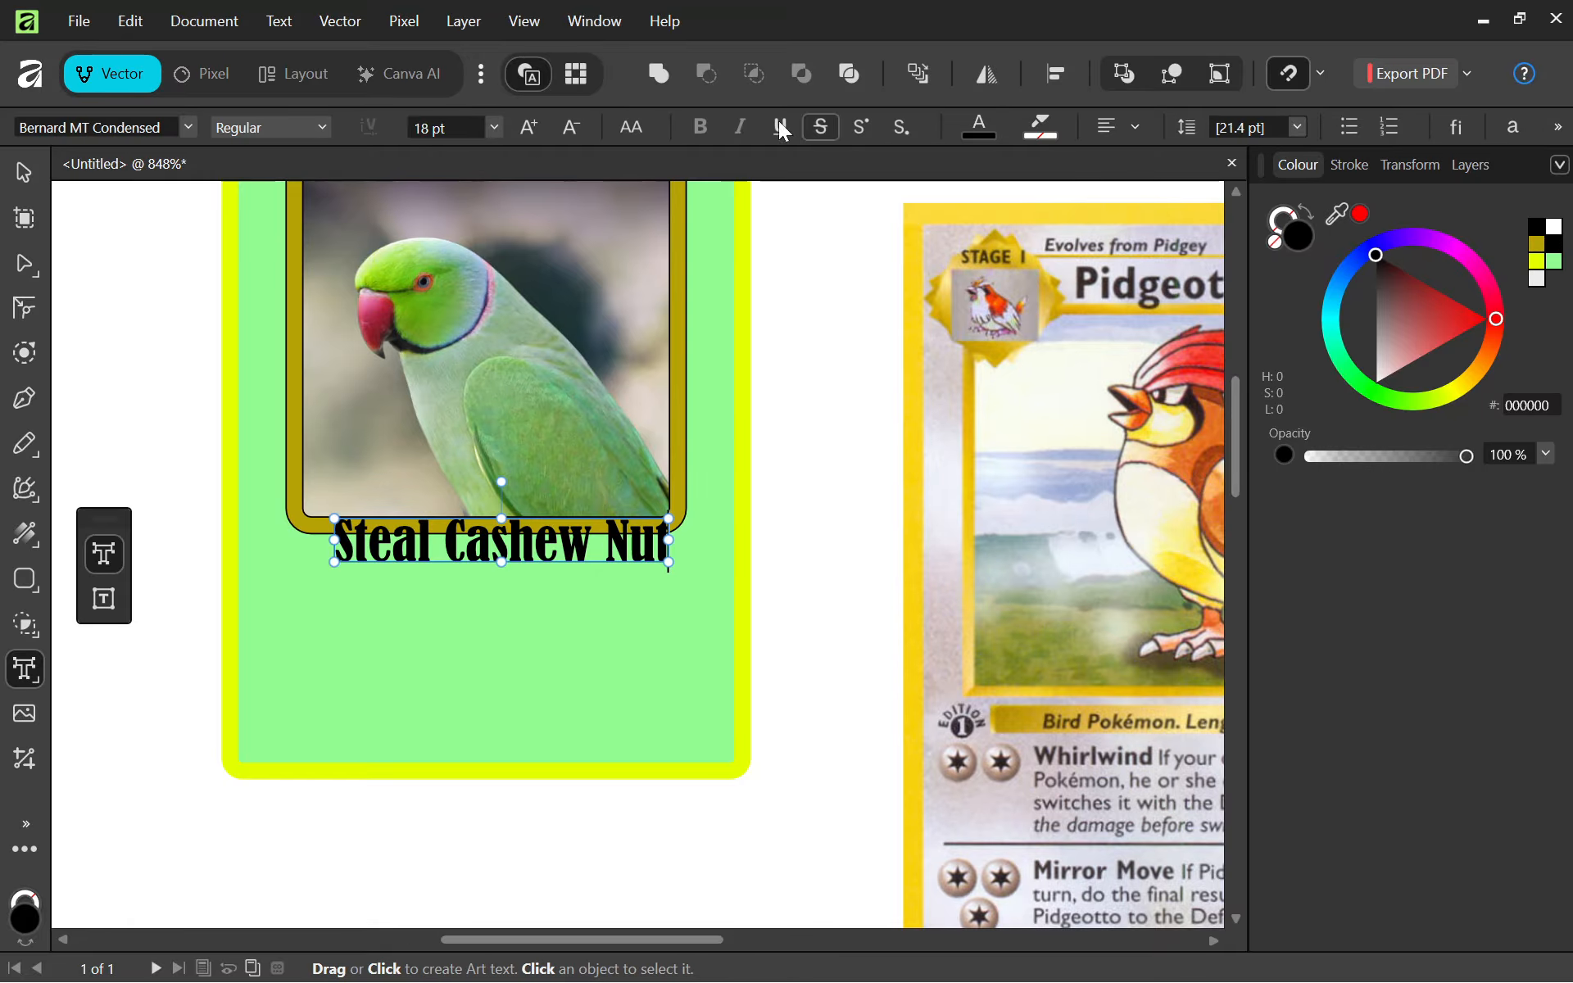
# Reduce the "Steal Cashew Nut" text to 15 pt and move it onto the green area just below the photo frame.
pyautogui.click(571, 128)
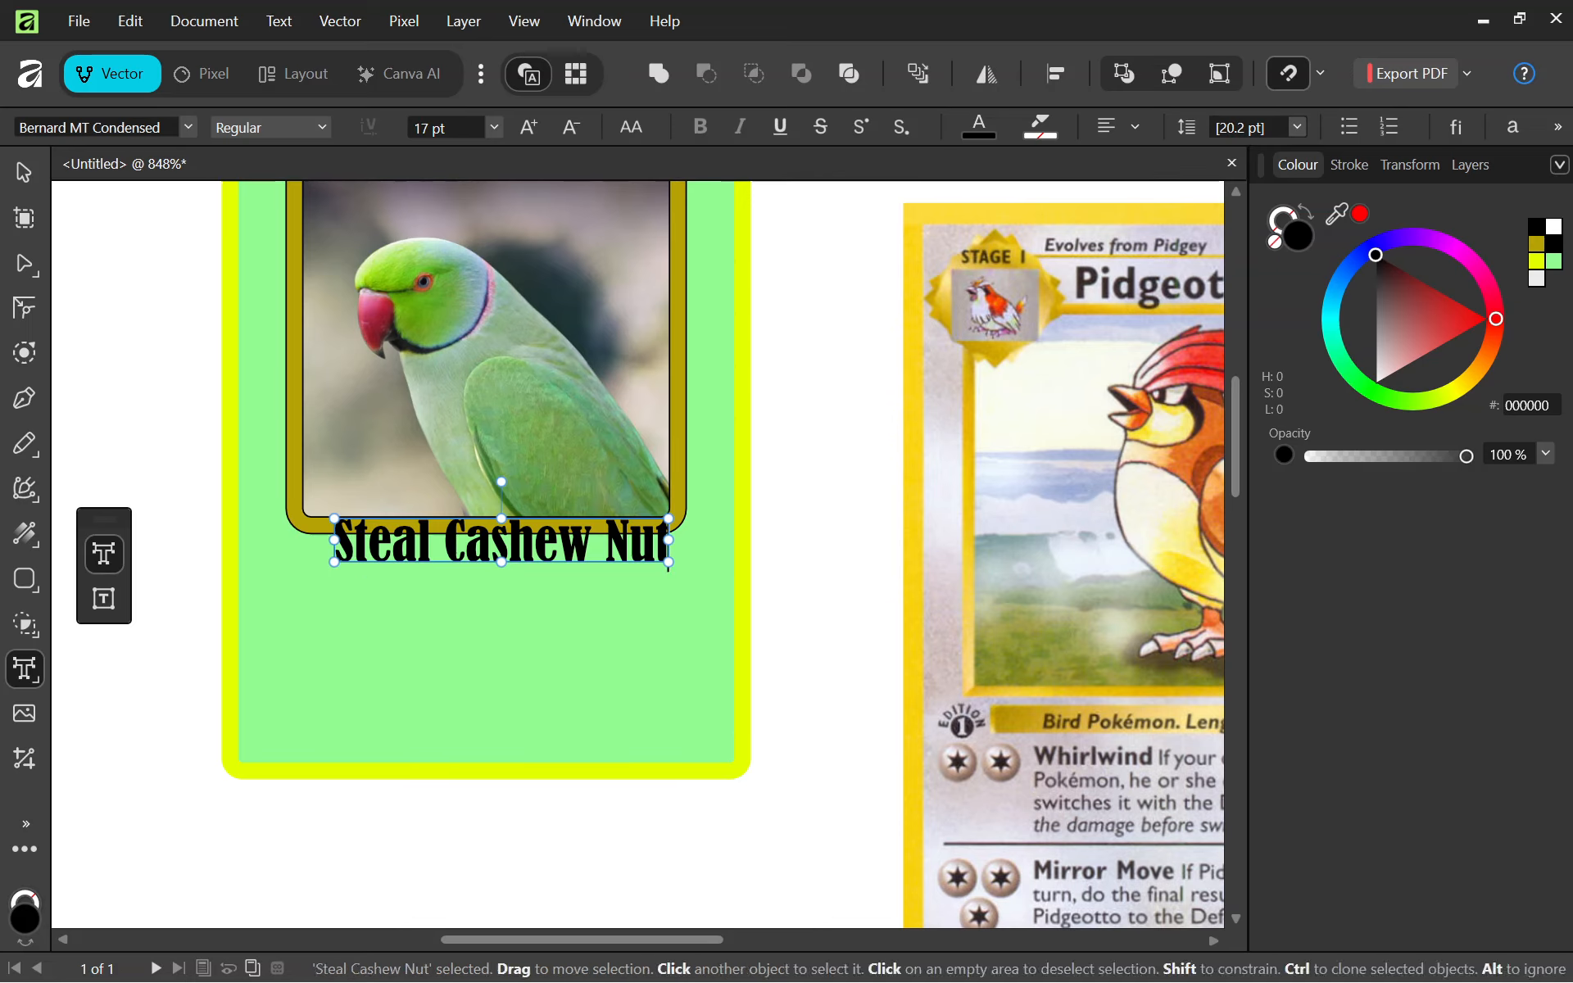
pyautogui.moveTo(332, 540); pyautogui.dragTo(670, 540)
pyautogui.click(574, 128)
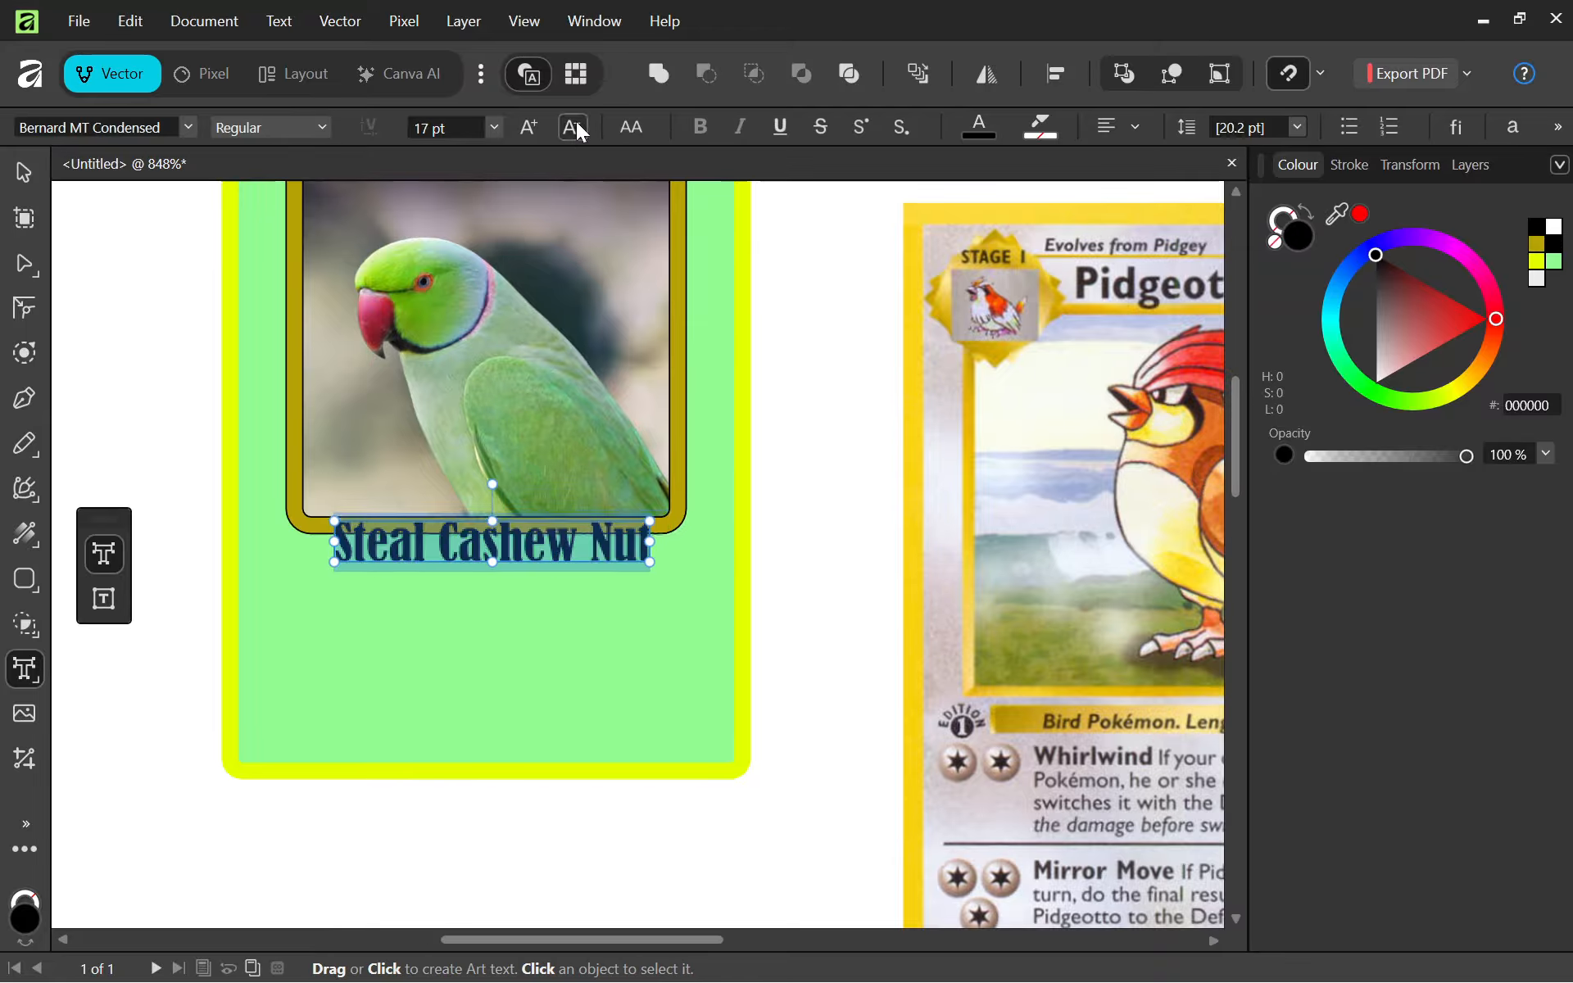
pyautogui.click(573, 127)
pyautogui.click(573, 128)
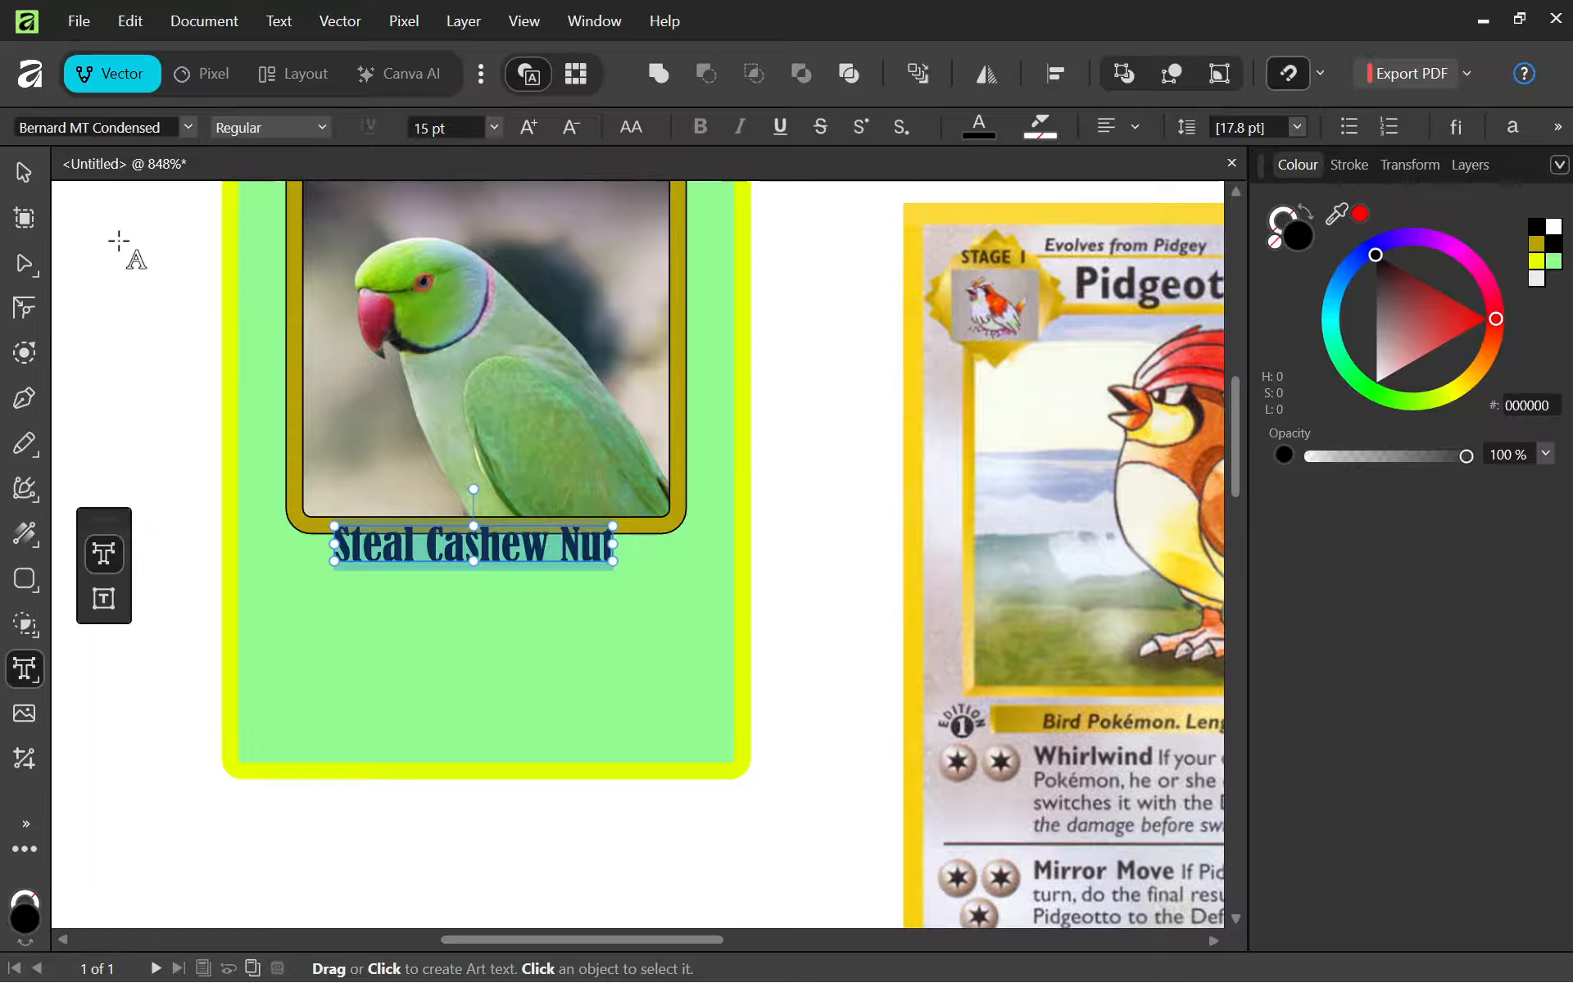
pyautogui.click(17, 183)
pyautogui.moveTo(500, 547)
pyautogui.mouseDown()
pyautogui.moveTo(491, 592)
pyautogui.moveTo(496, 574)
pyautogui.mouseUp()
# Add the art text "Cookie steals 1 energy from opponents pokemon" in Arial Narrow 17 pt under the "Steal Cashew Nut" title.
pyautogui.click(27, 672)
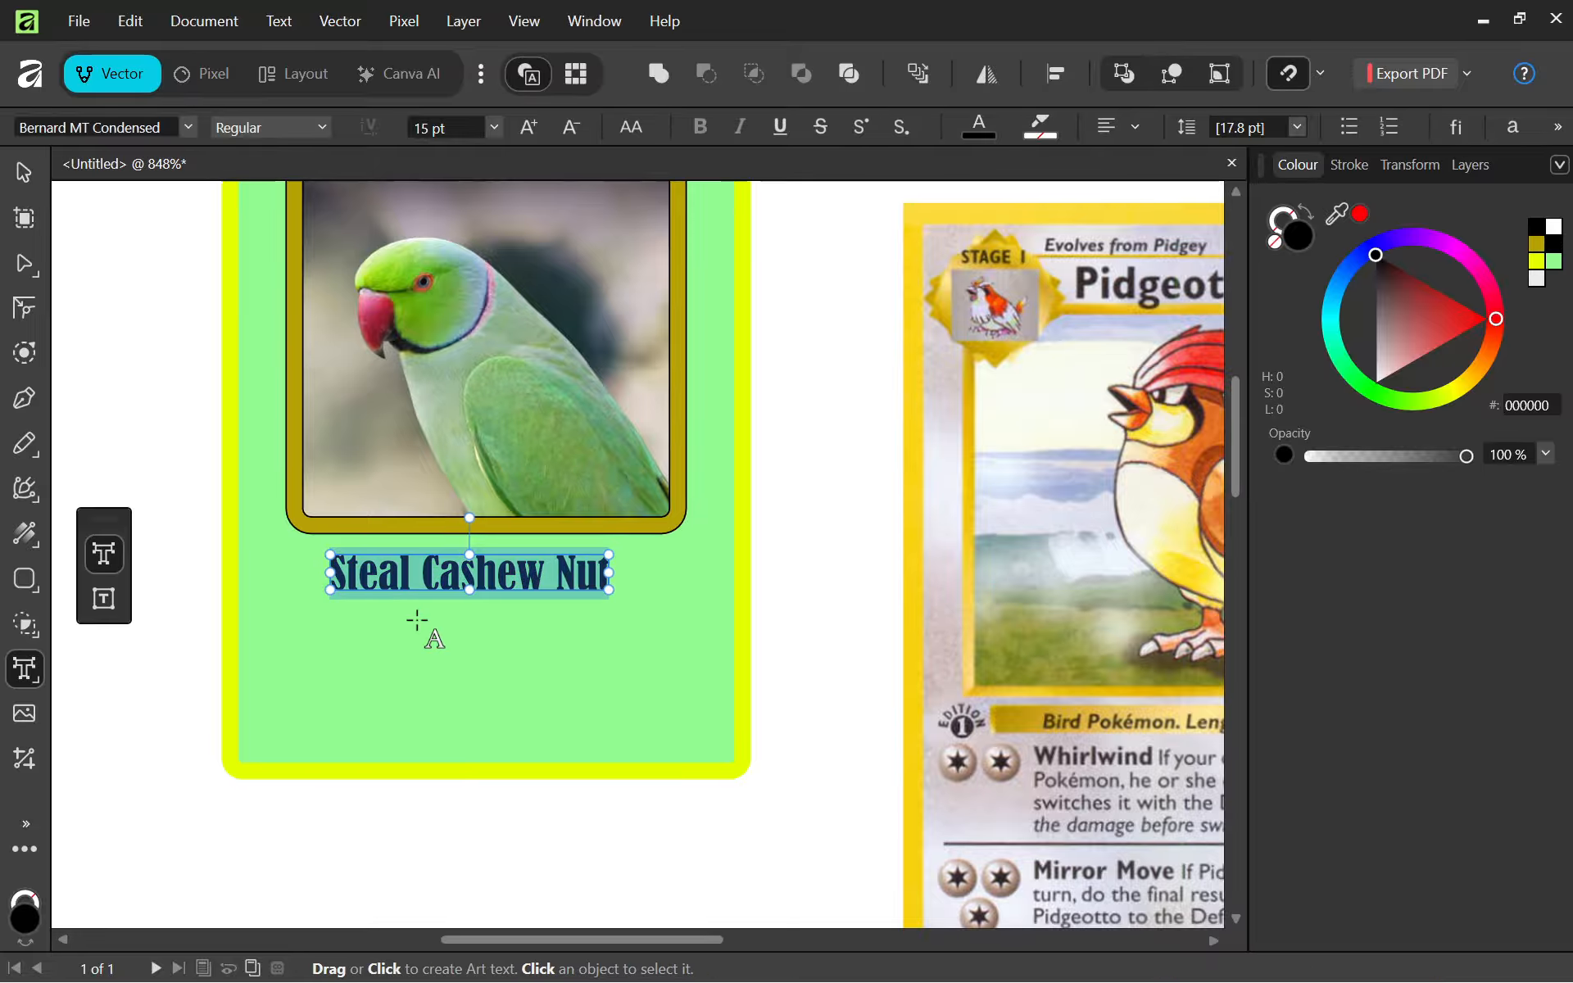
pyautogui.click(363, 624)
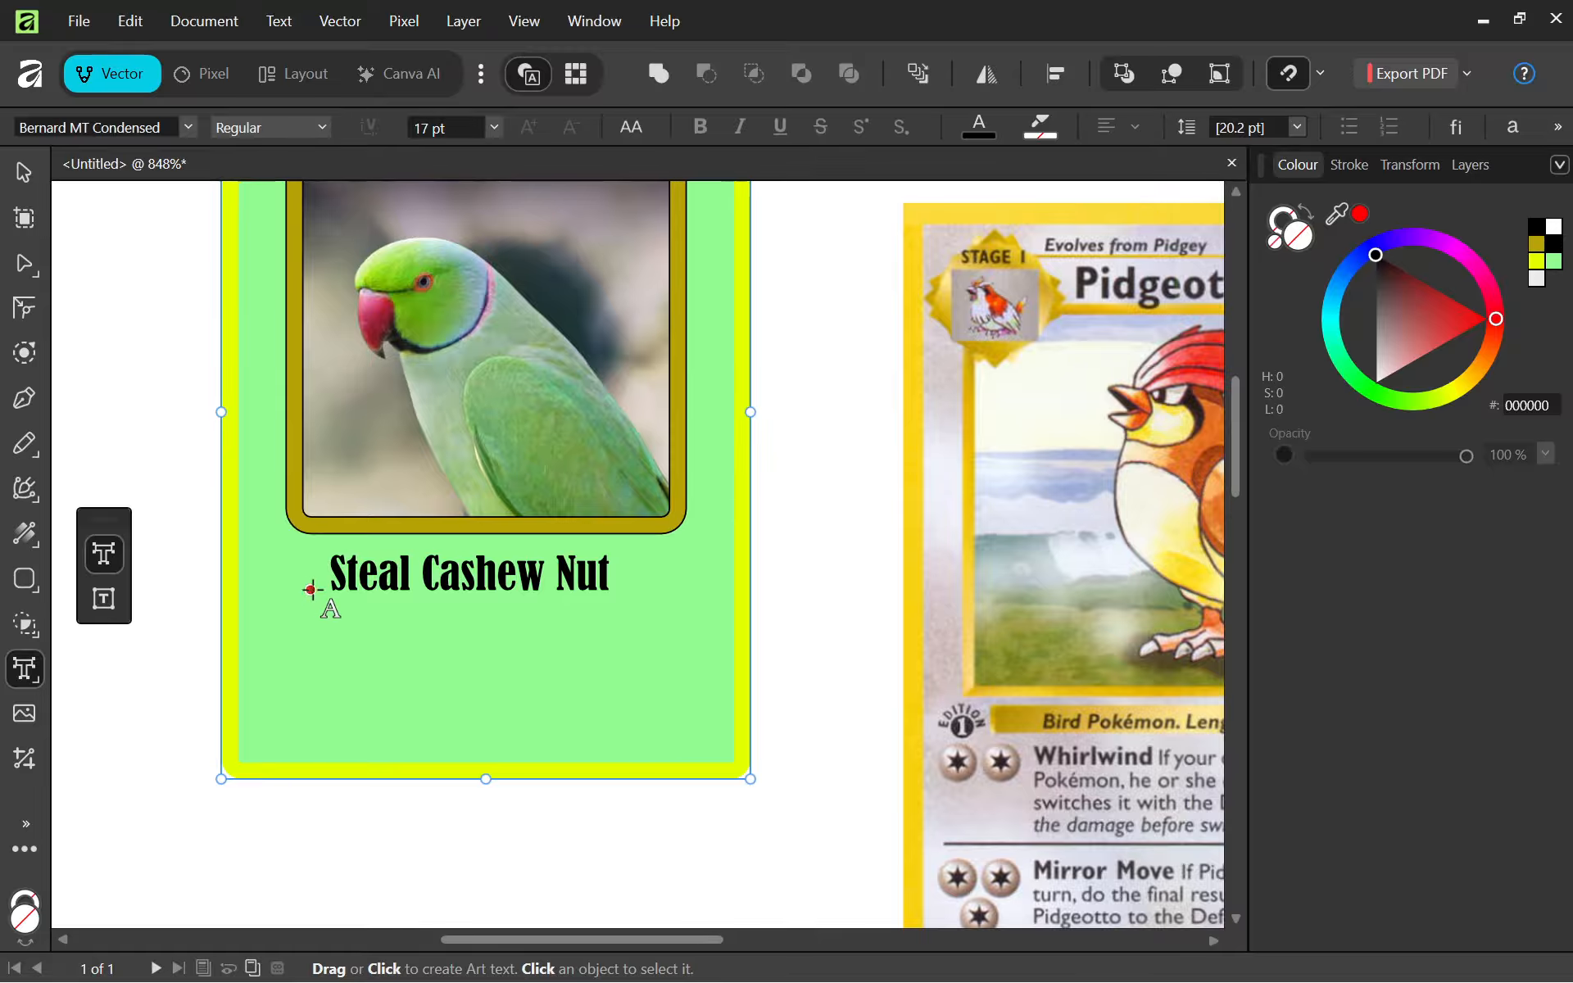
pyautogui.click(175, 127)
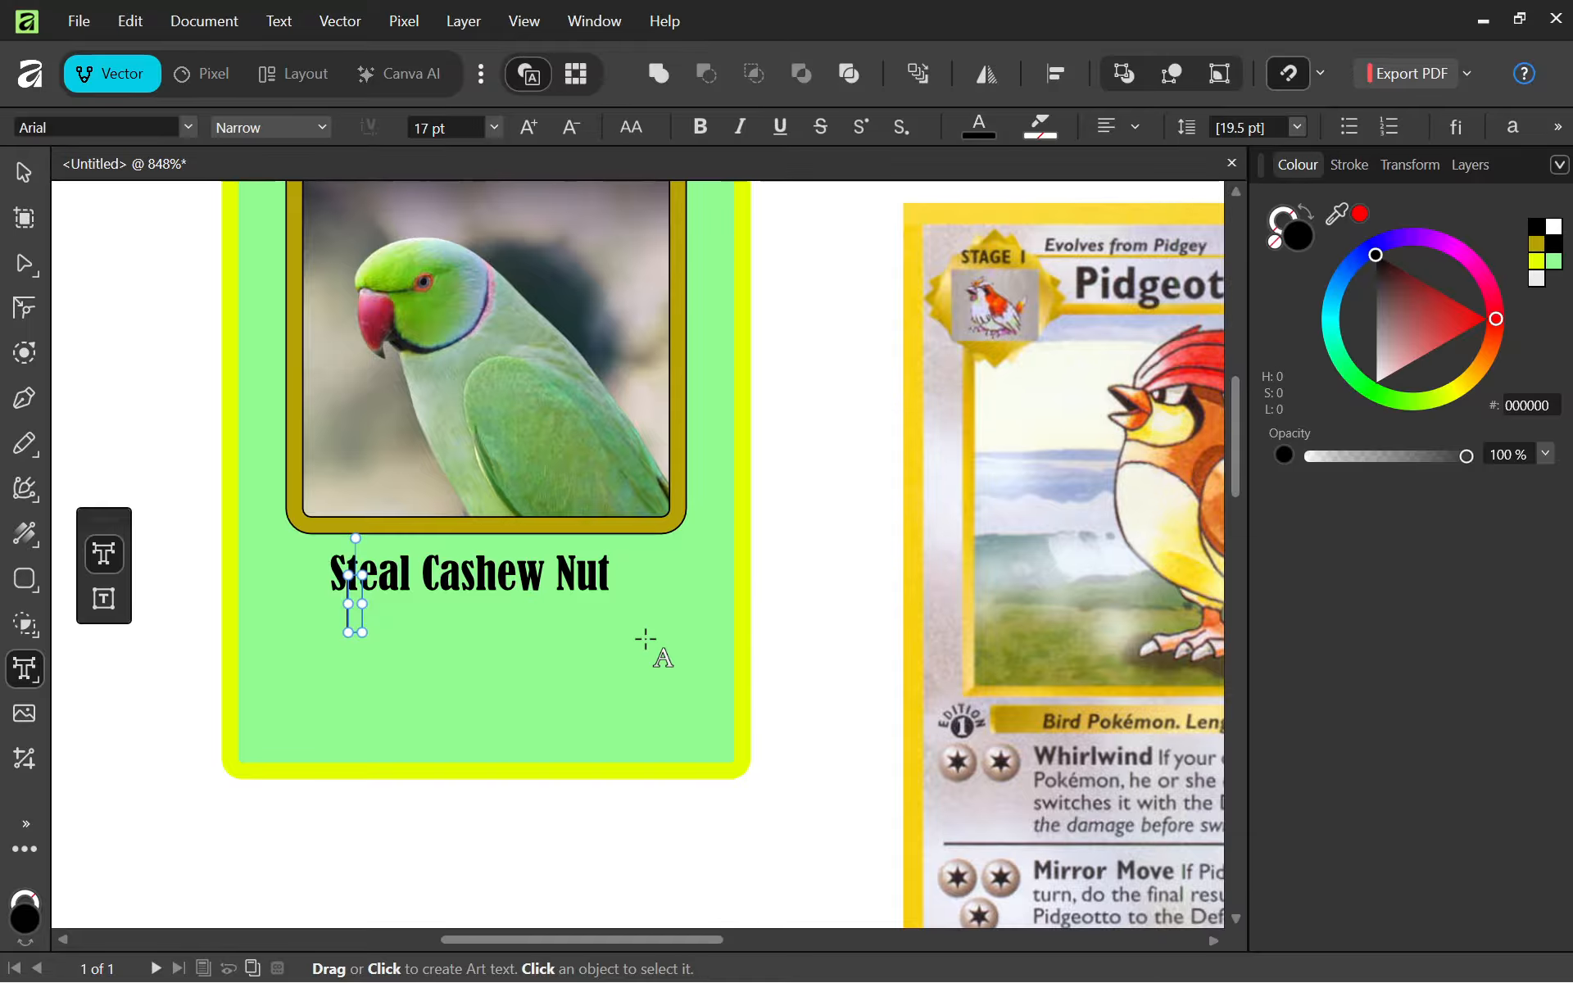
pyautogui.write('Cookie ')
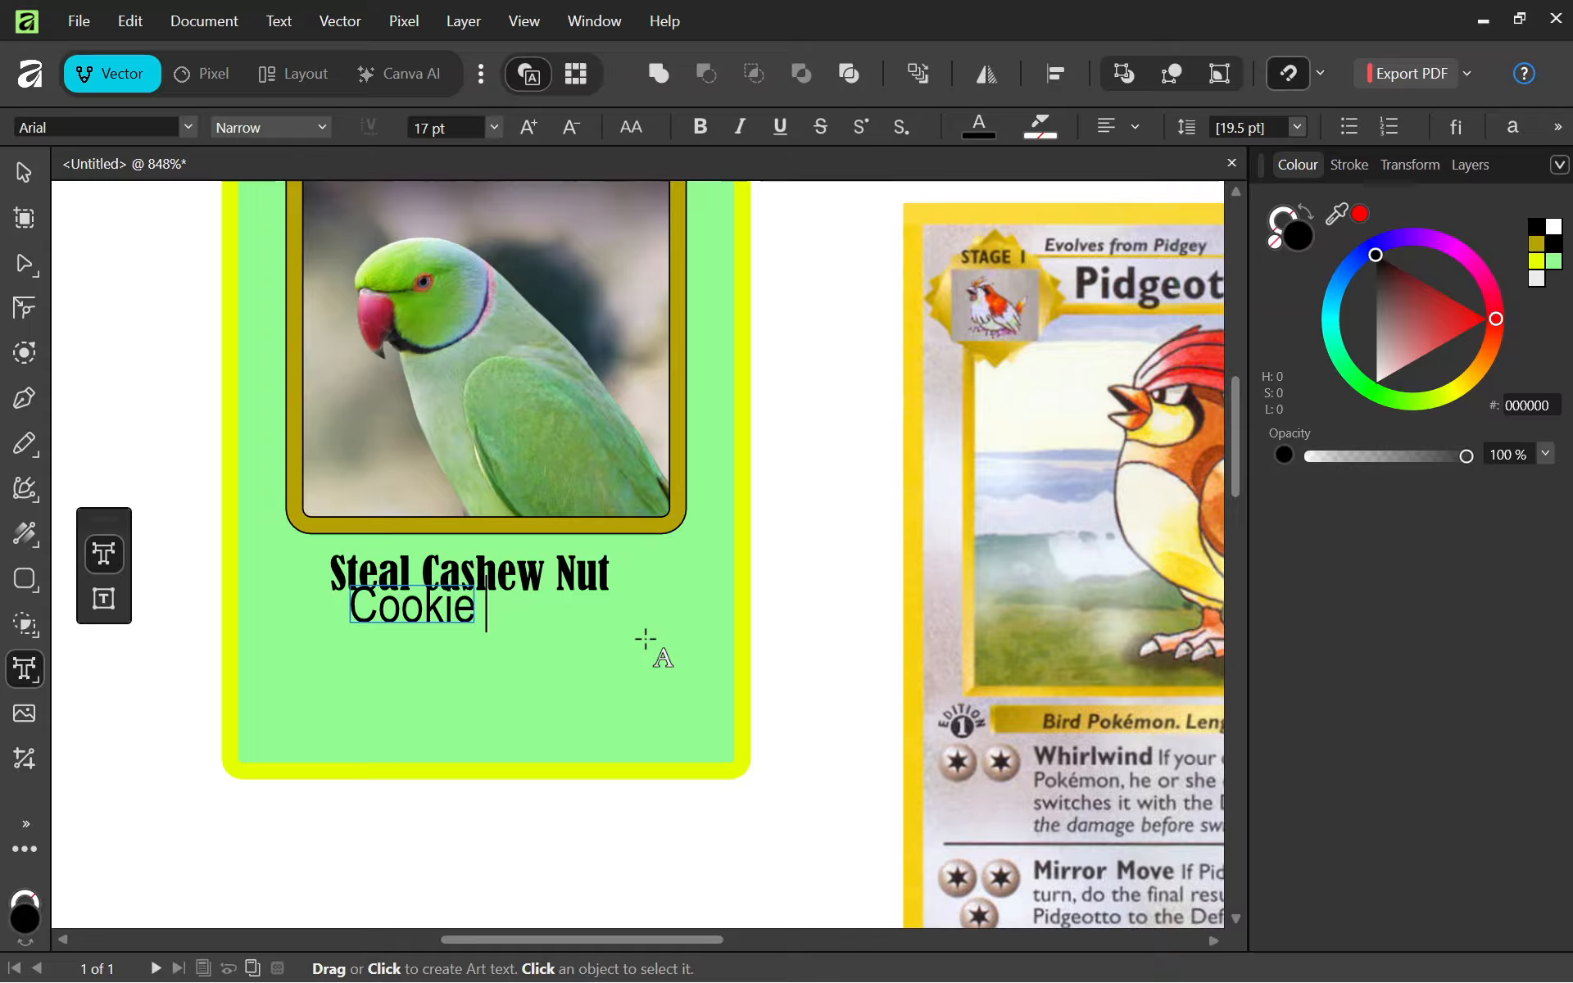
pyautogui.write('steels')
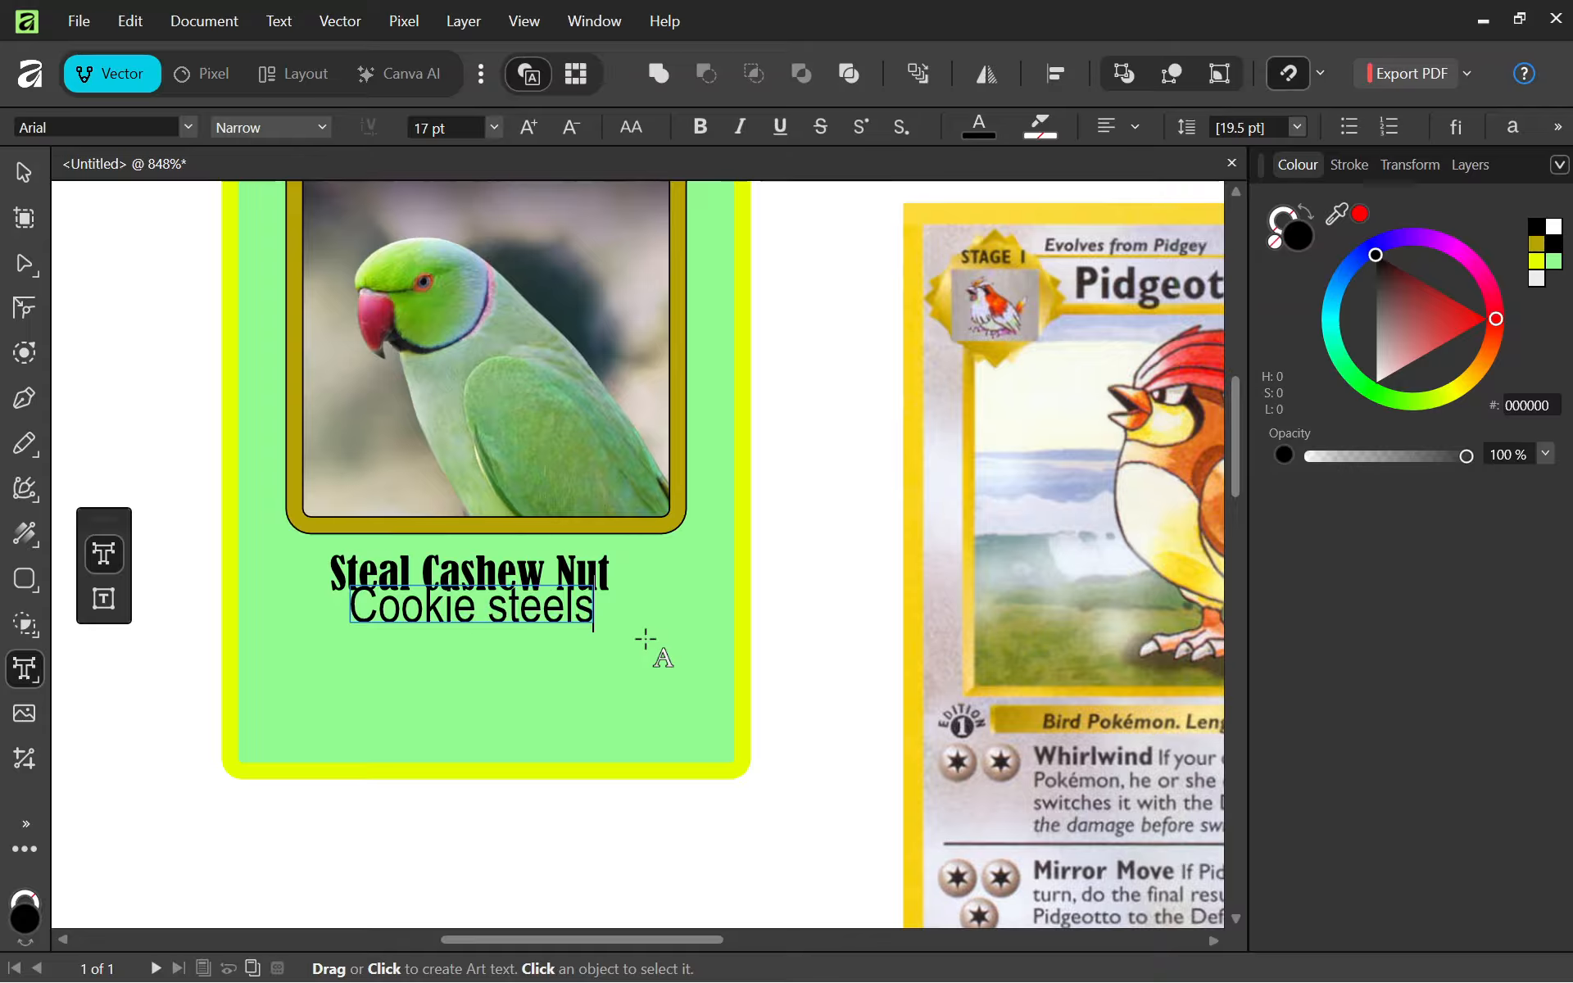
pyautogui.press('BackSpace')
pyautogui.press('BackSpace')
pyautogui.press('BackSpace')
pyautogui.press('BackSpace')
pyautogui.write('als 1 energy fro')
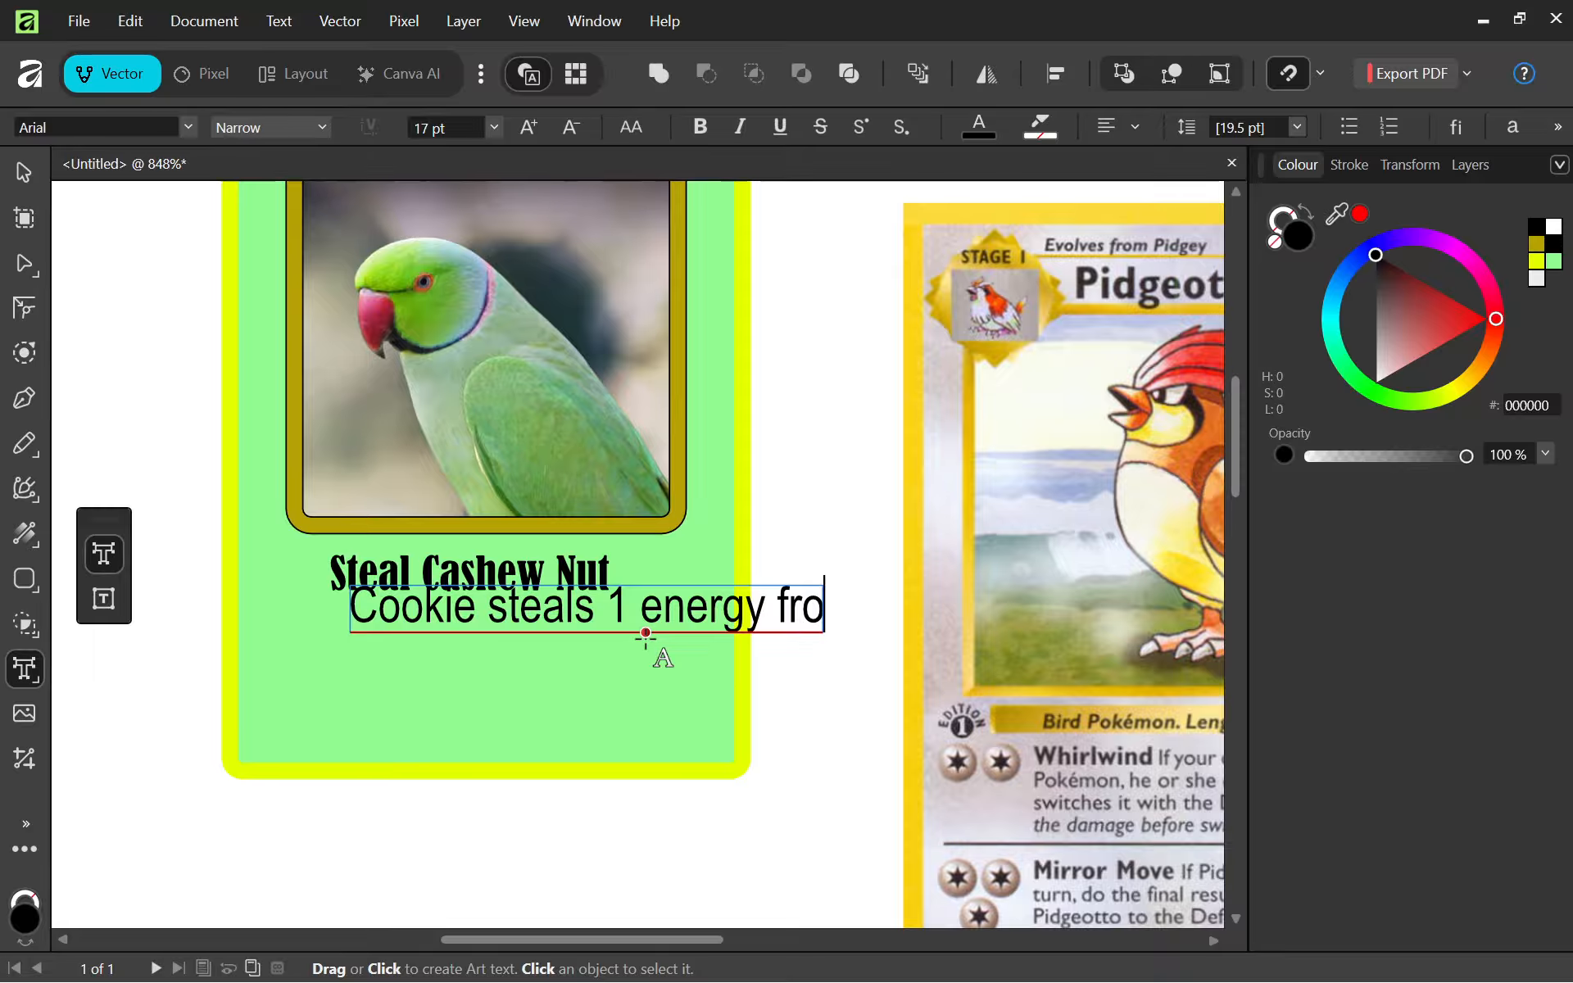
pyautogui.write('m opponents pokemon')
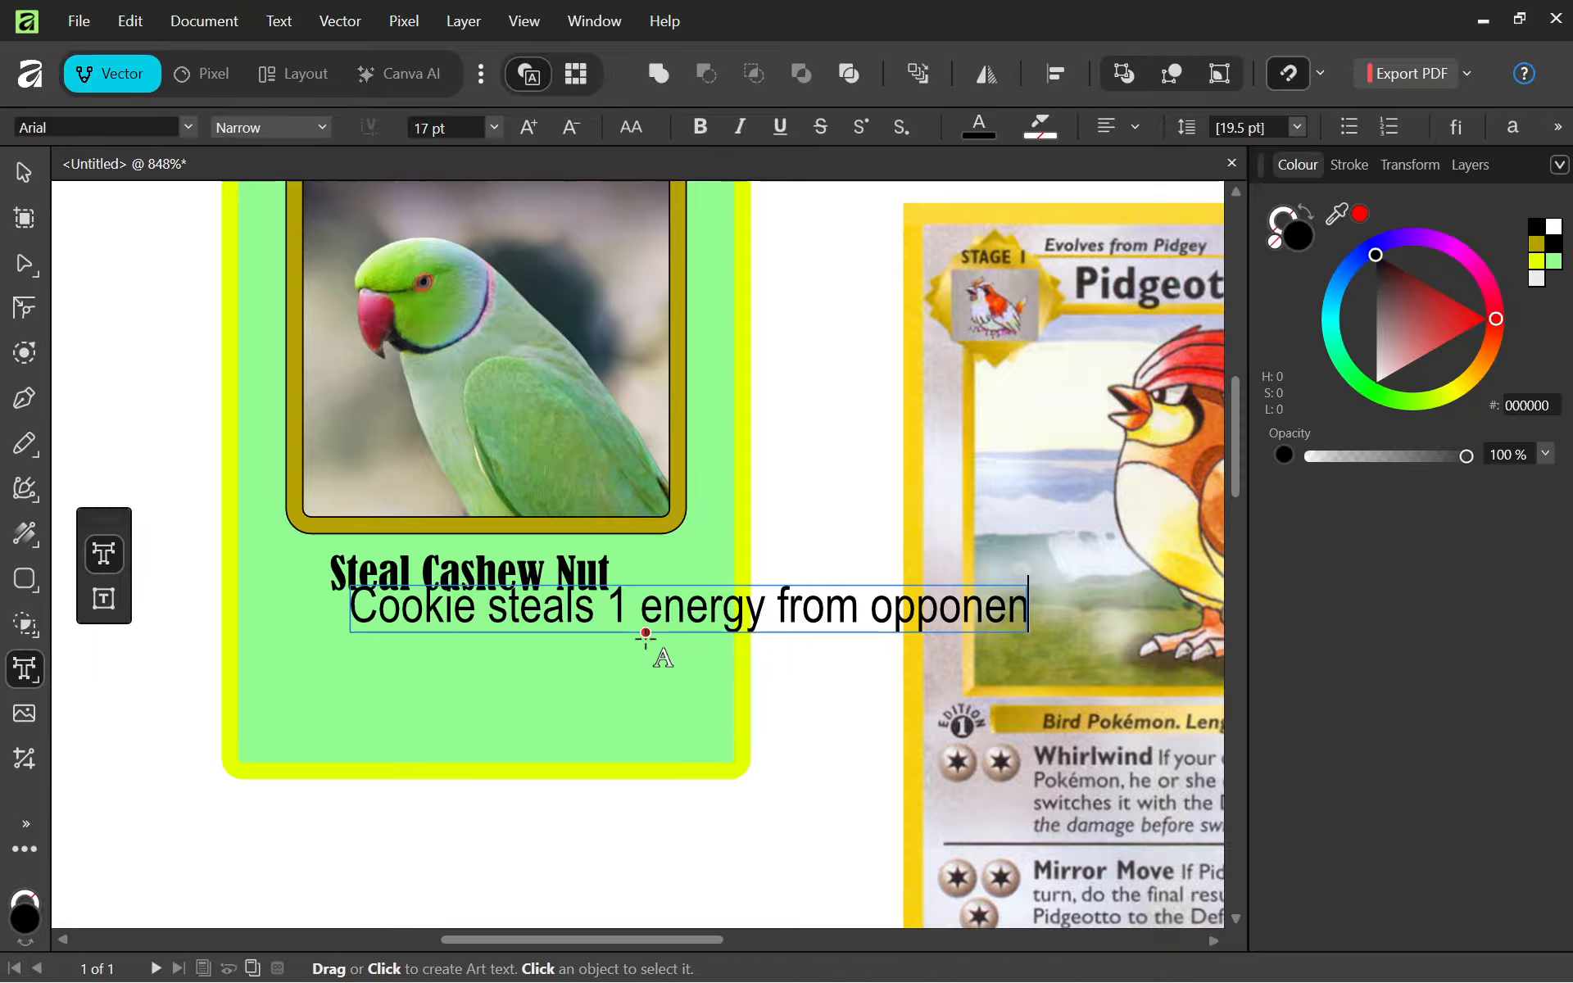
pyautogui.press('Escape')
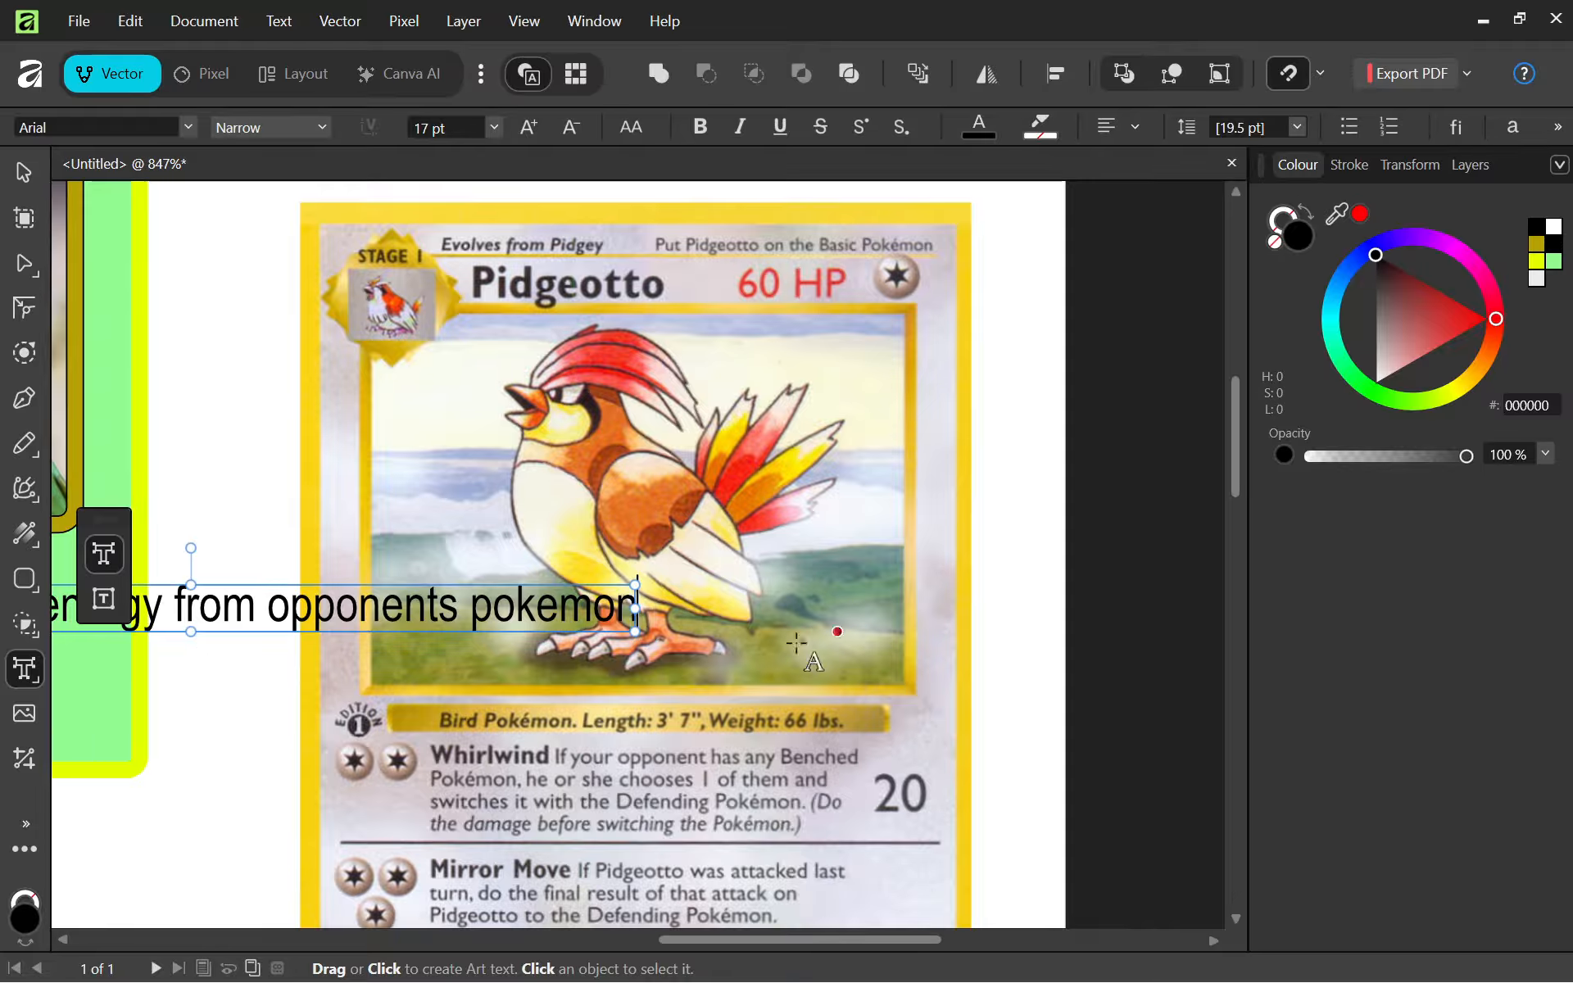
# Break the attack description into two lines so that "from opponents pokemon" starts the second line.
pyautogui.scroll(-3, 870, 567)
pyautogui.scroll(-4, 871, 567)
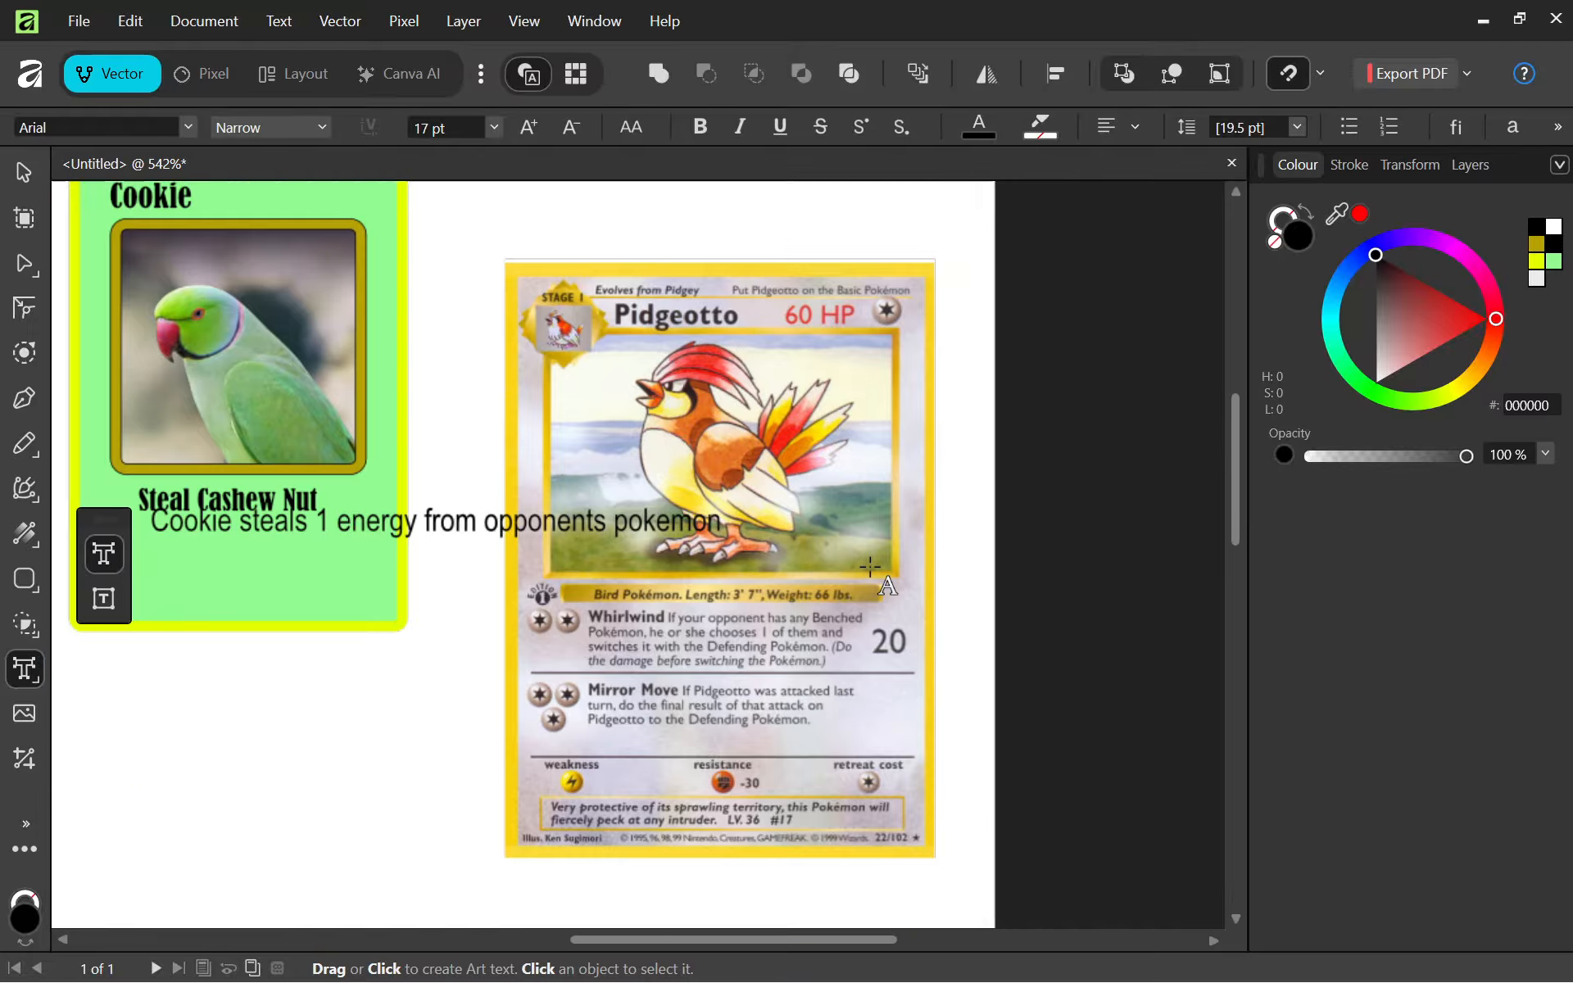
pyautogui.scroll(-2, 275, 498)
pyautogui.scroll(4, 328, 536)
pyautogui.click(332, 541)
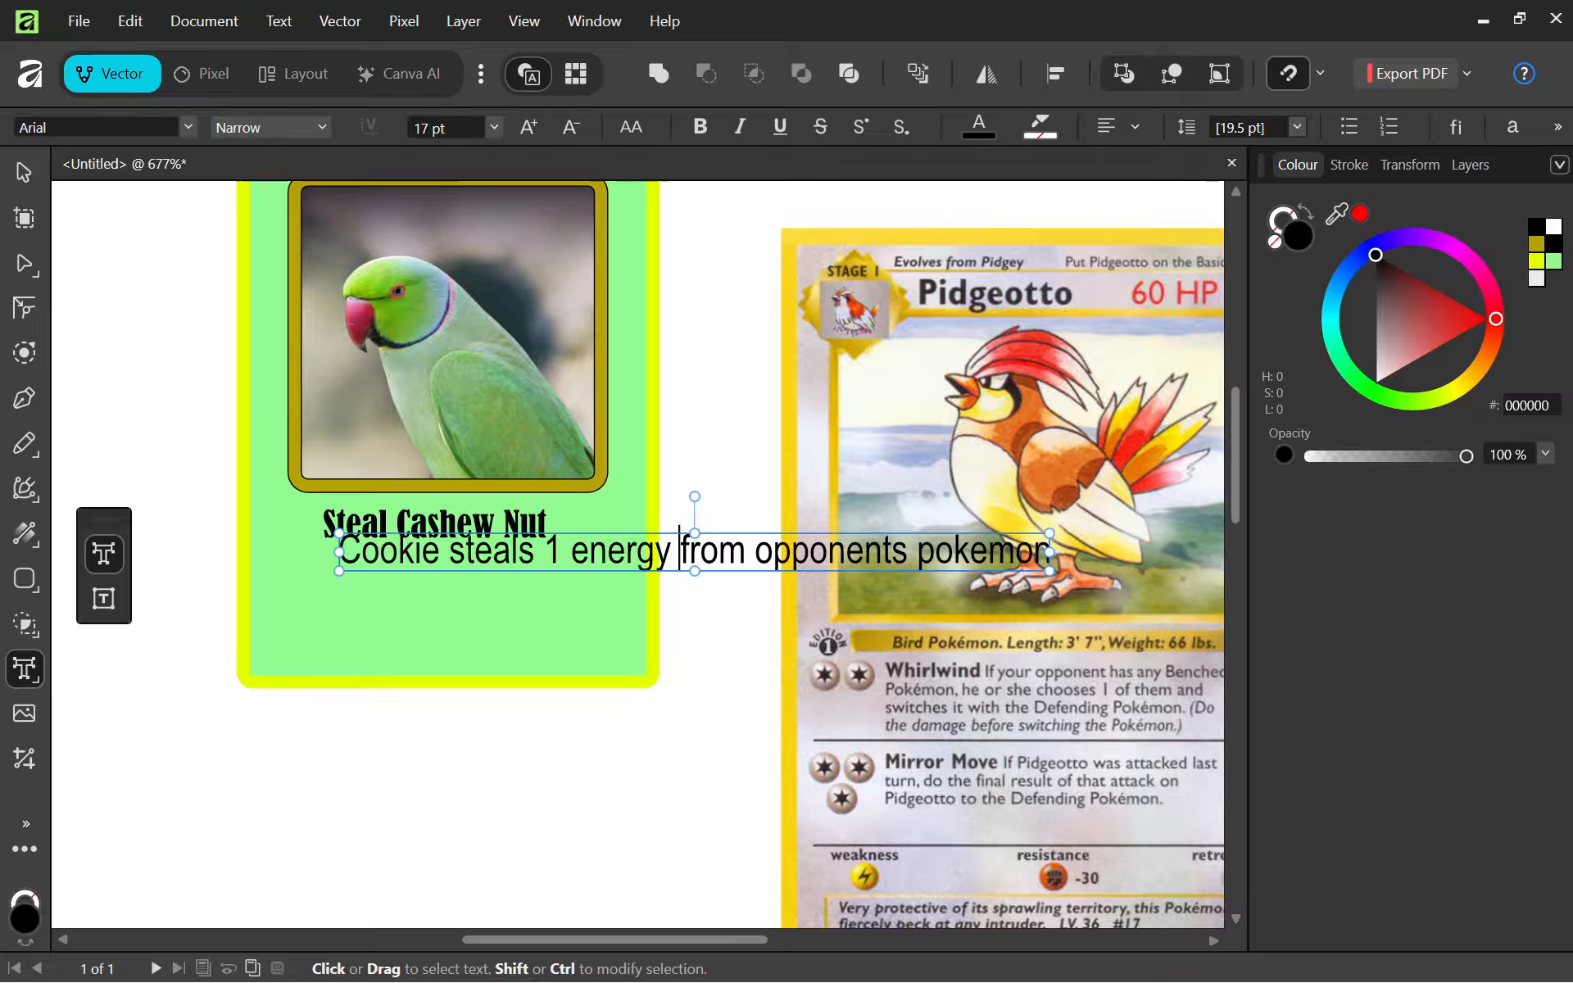
pyautogui.moveTo(1050, 550); pyautogui.dragTo(710, 571)
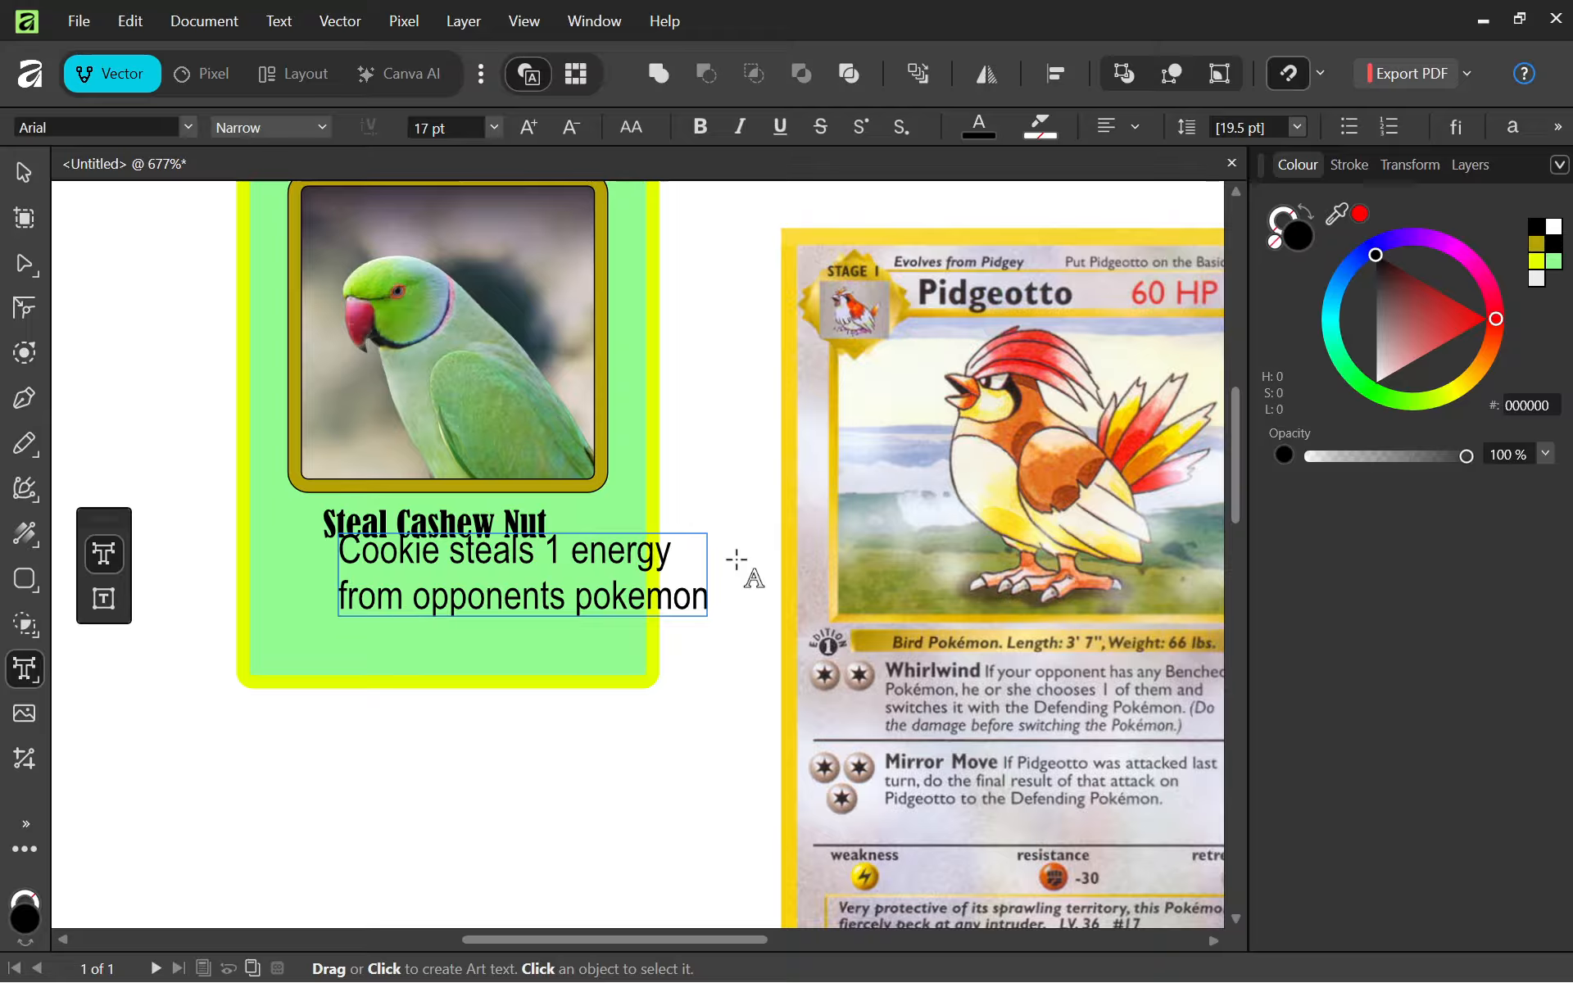
# Reduce the whole two-line attack description to 9.6 pt.
pyautogui.click(578, 603)
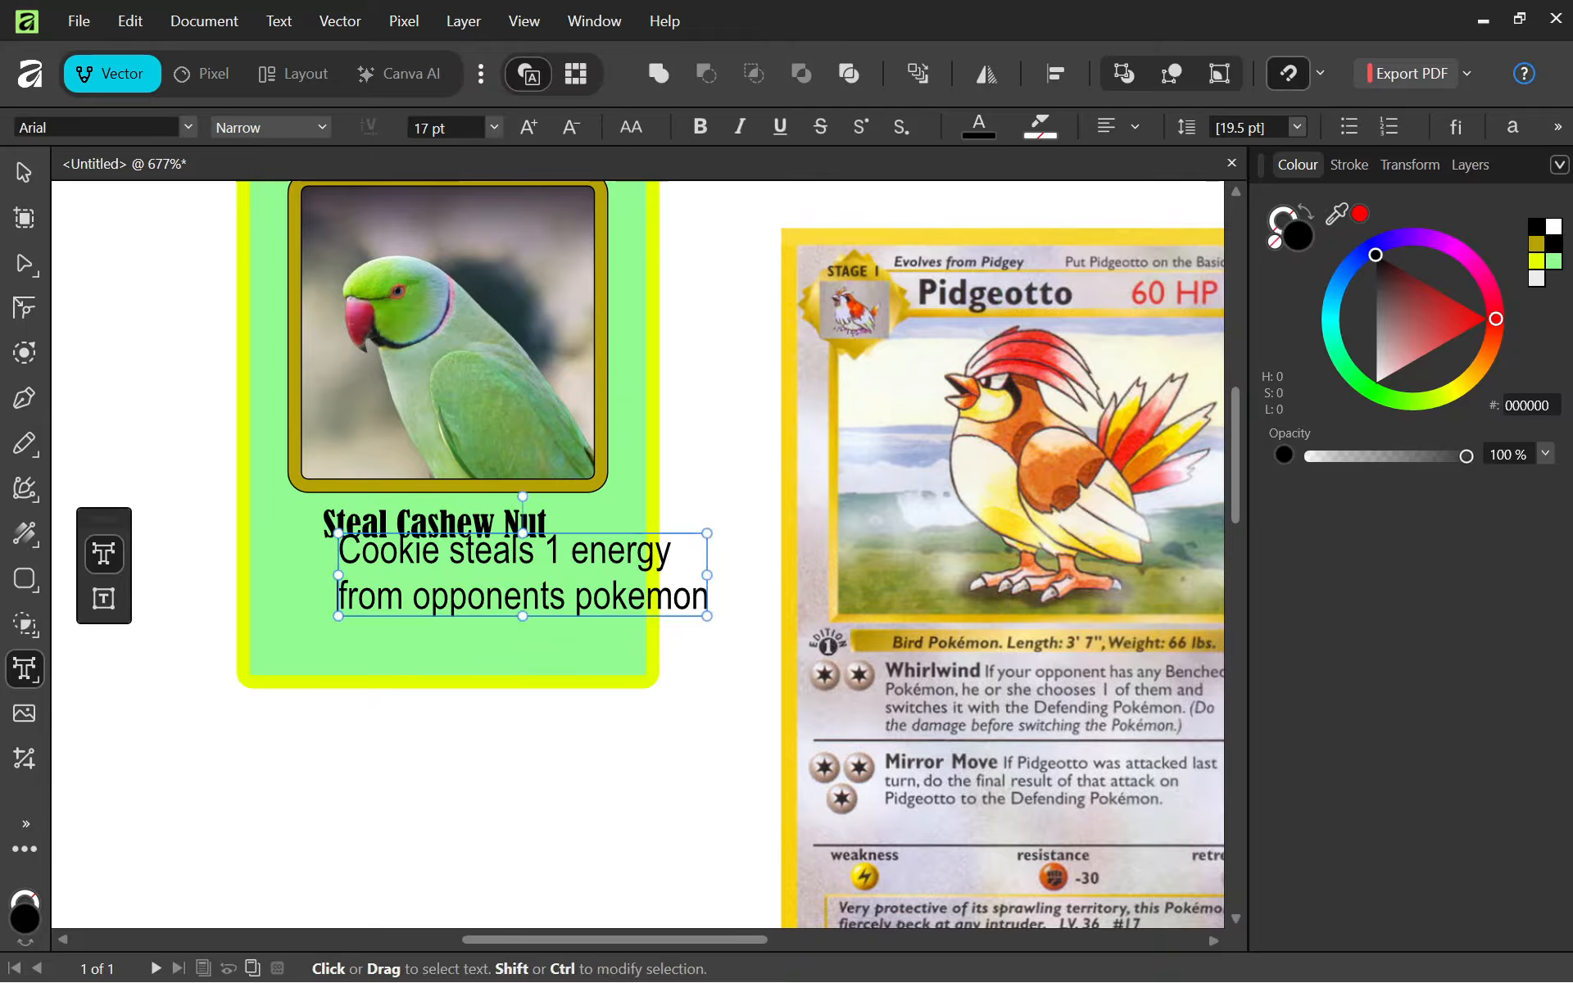
pyautogui.click(573, 124)
pyautogui.click(573, 124)
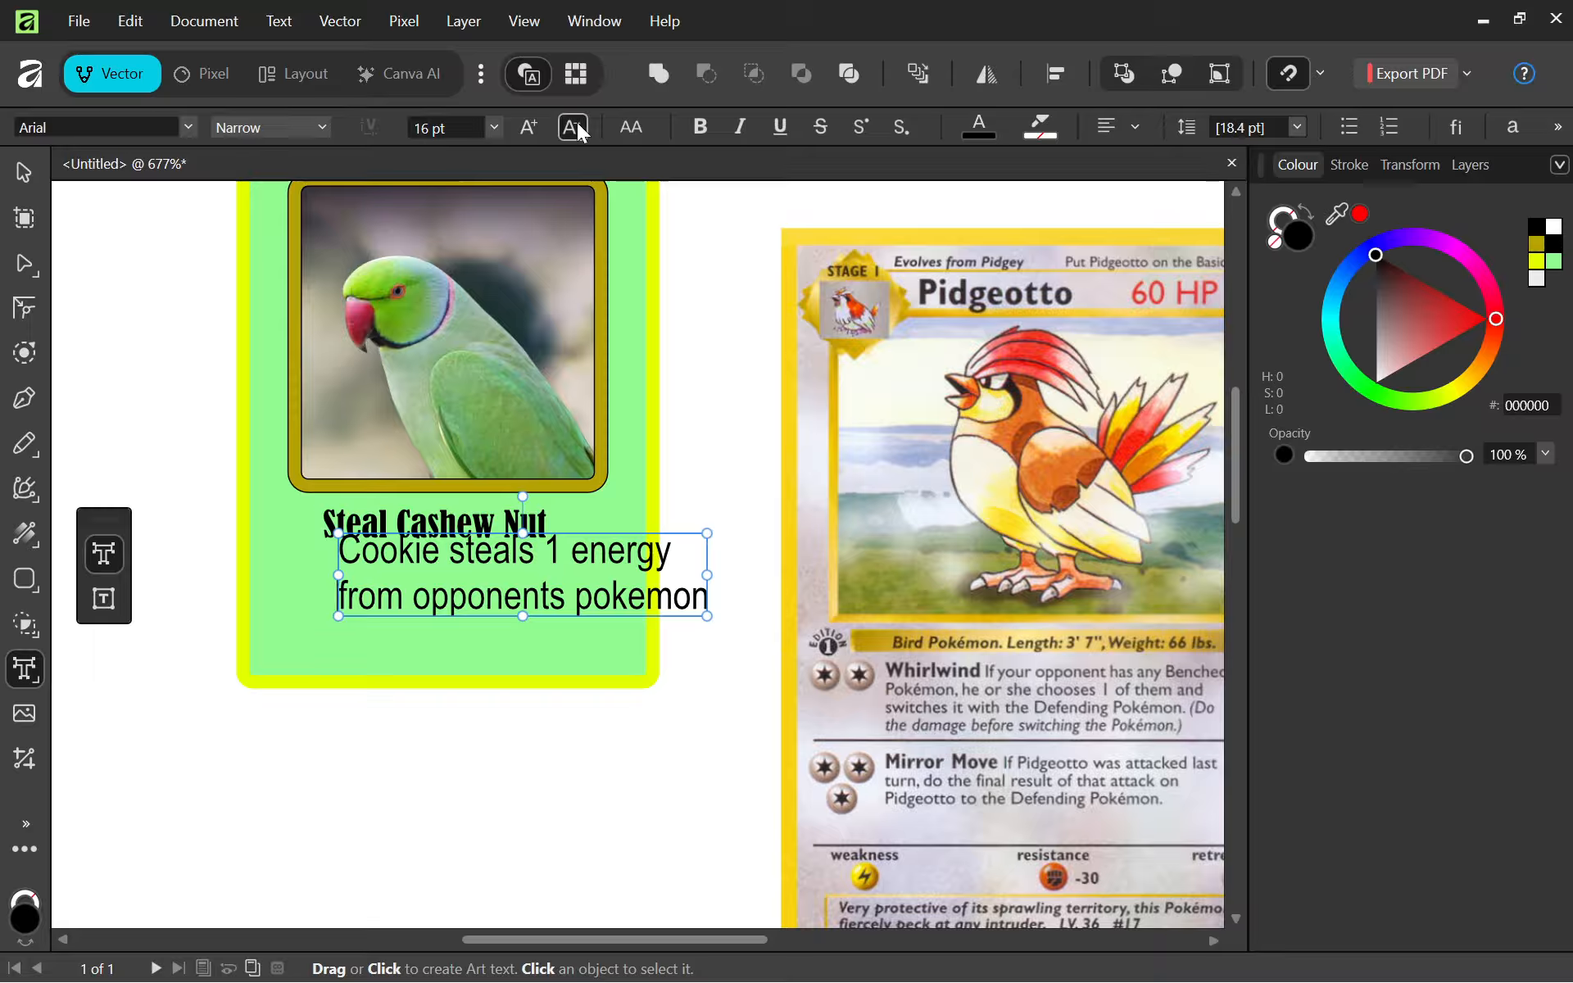
pyautogui.moveTo(708, 605); pyautogui.dragTo(330, 545)
pyautogui.click(574, 127)
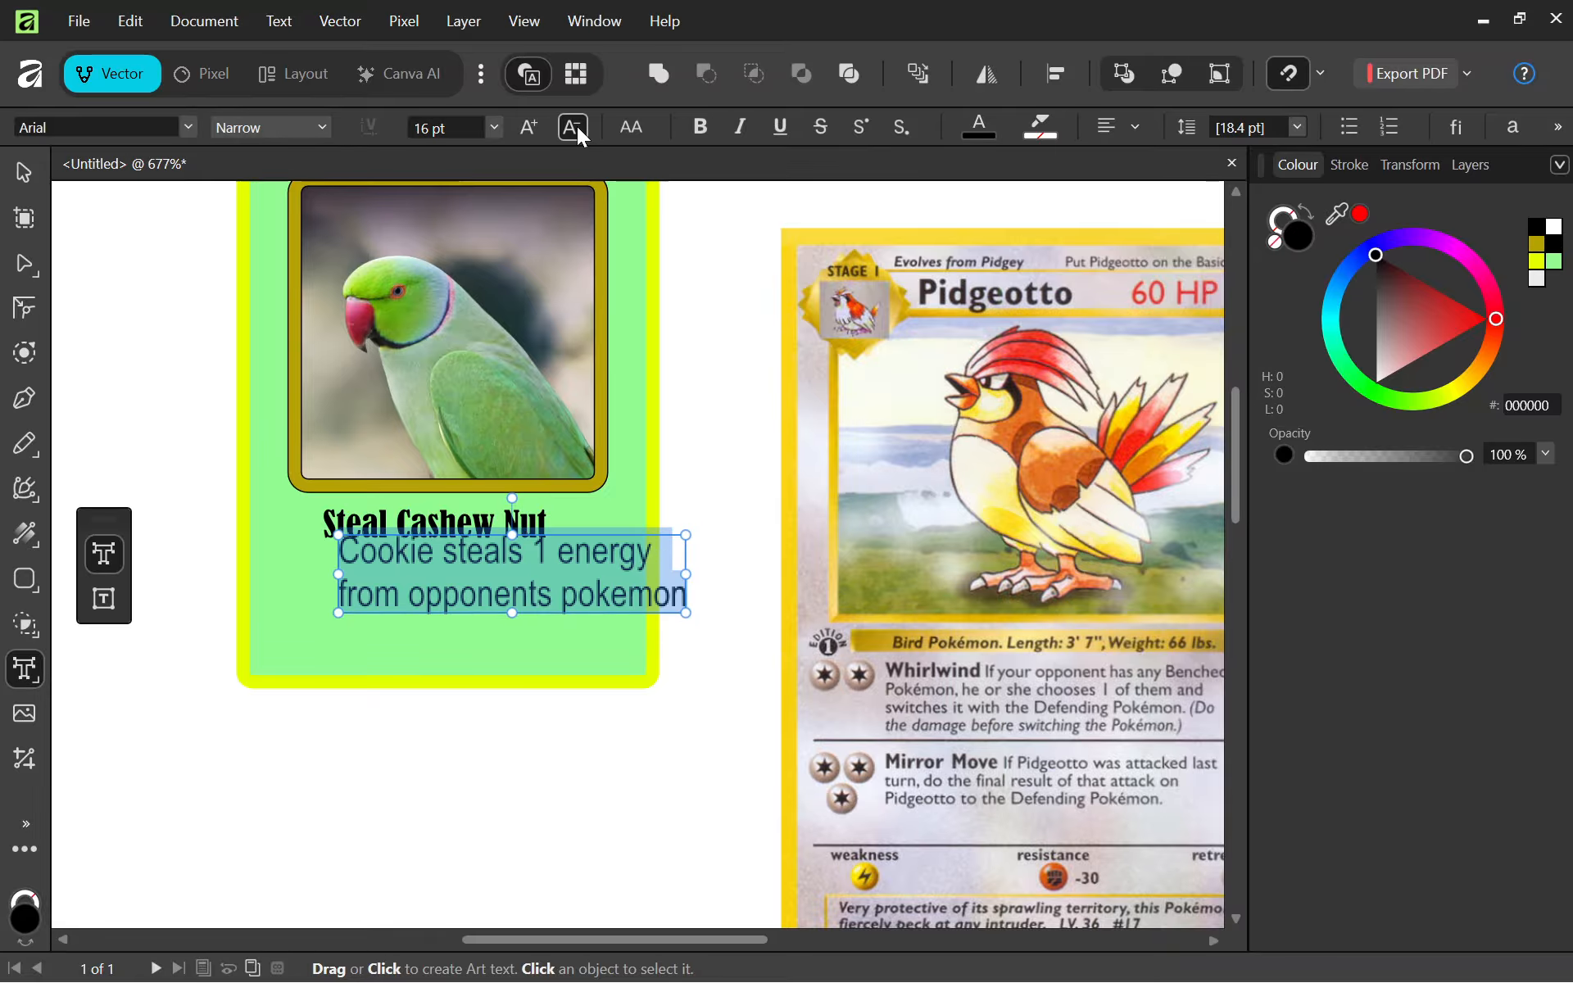
pyautogui.click(573, 126)
pyautogui.click(574, 126)
pyautogui.click(574, 126)
pyautogui.click(573, 126)
pyautogui.click(574, 126)
pyautogui.click(573, 127)
pyautogui.click(574, 126)
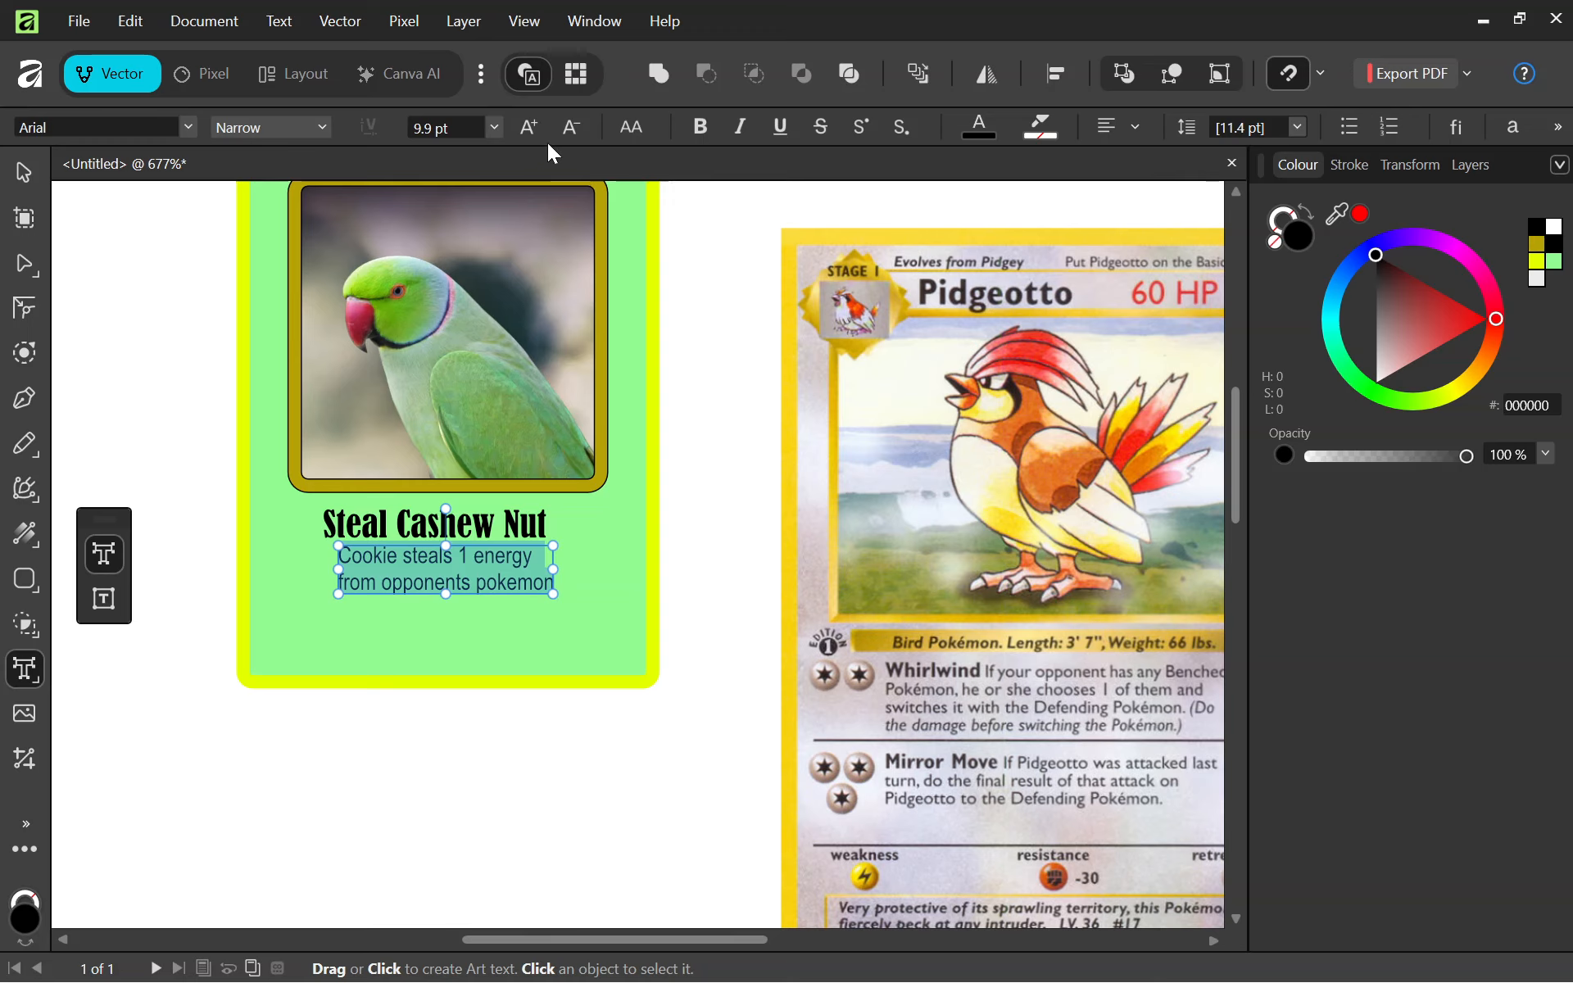
pyautogui.click(585, 130)
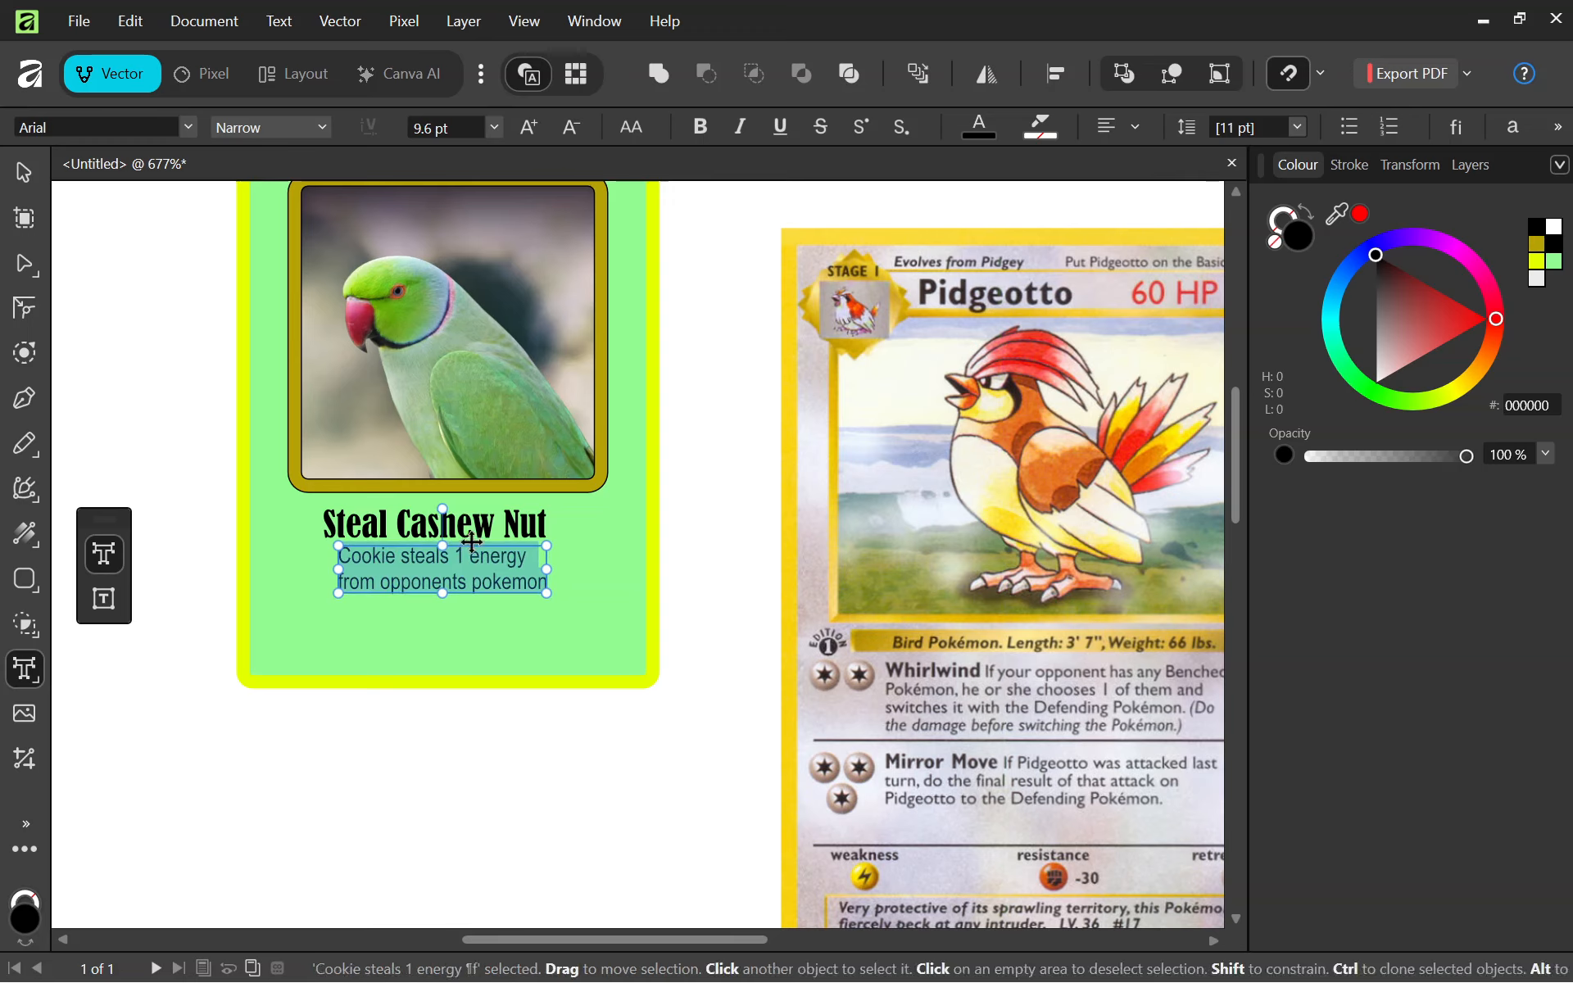
# Move the attack description just under the "Steal Cashew Nut" title, flush with the title's left edge, and deselect it.
pyautogui.press('Escape')
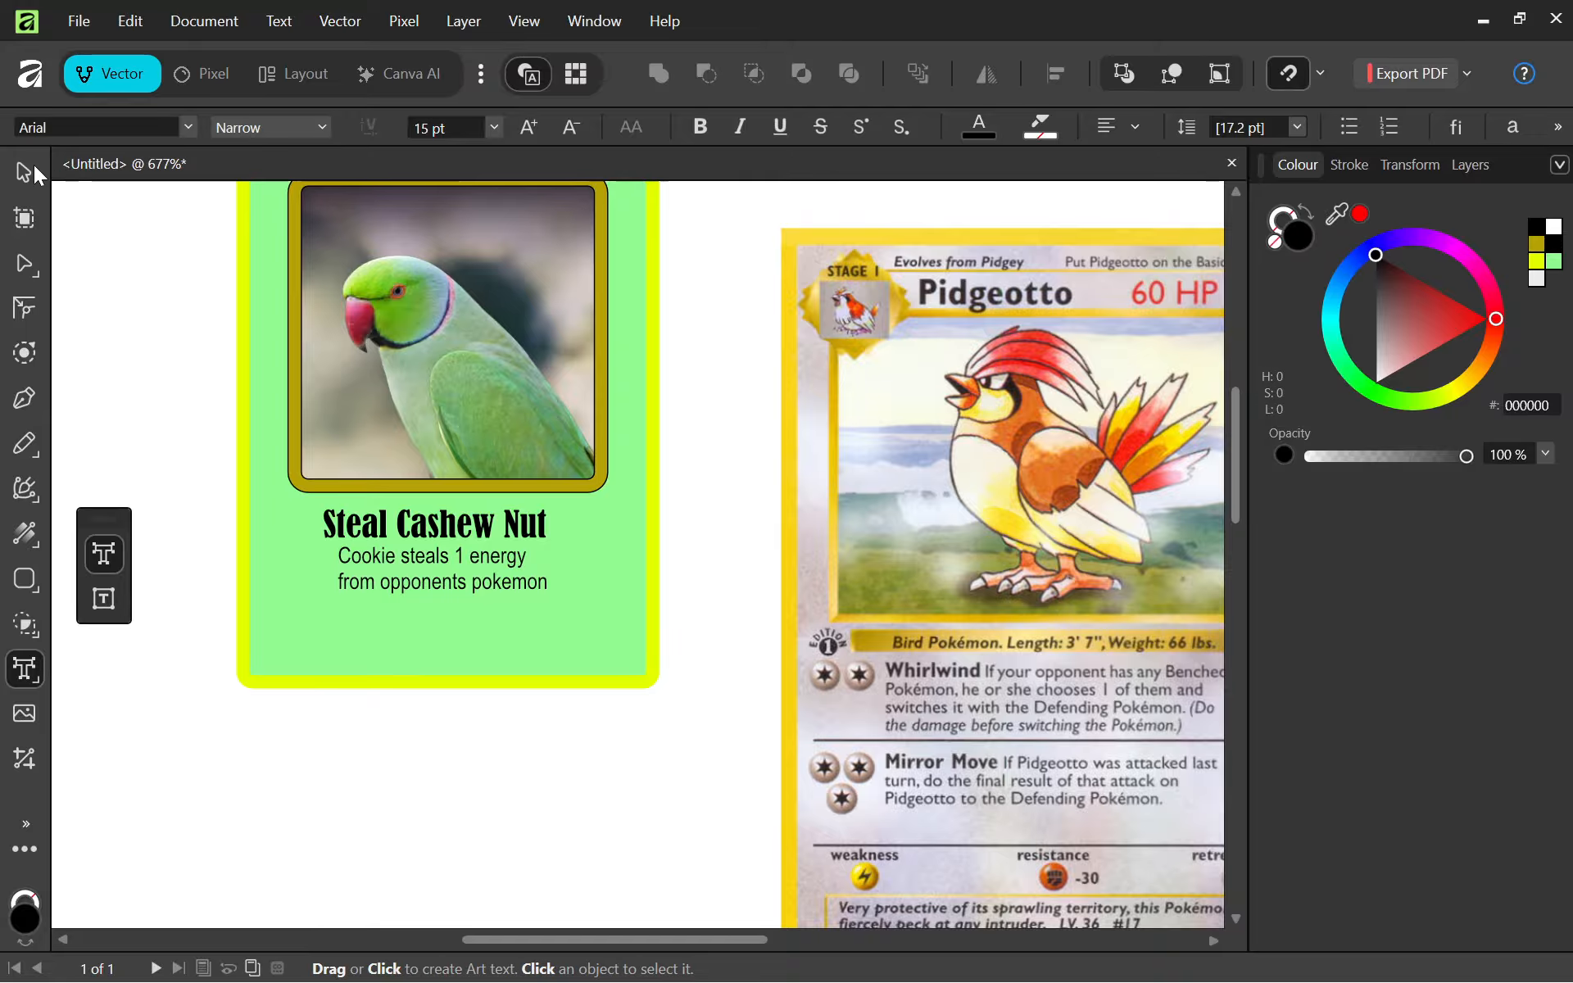
pyautogui.press('v')
pyautogui.click(487, 579)
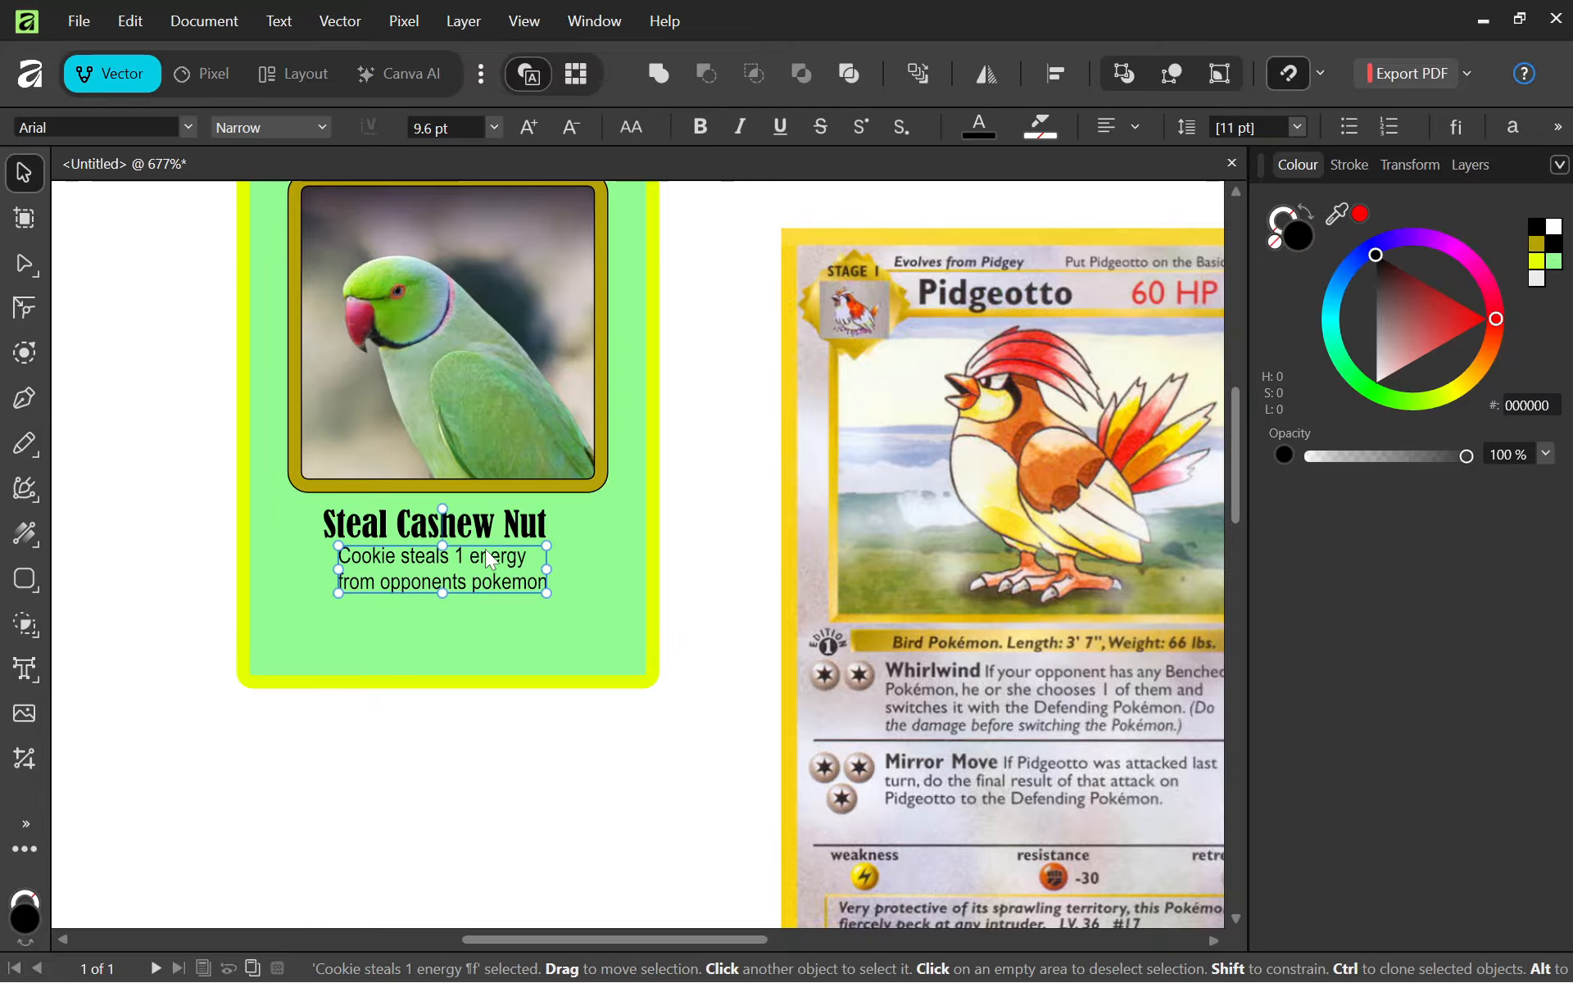
pyautogui.moveTo(489, 560)
pyautogui.mouseDown()
pyautogui.moveTo(474, 544)
pyautogui.moveTo(474, 564)
pyautogui.mouseUp()
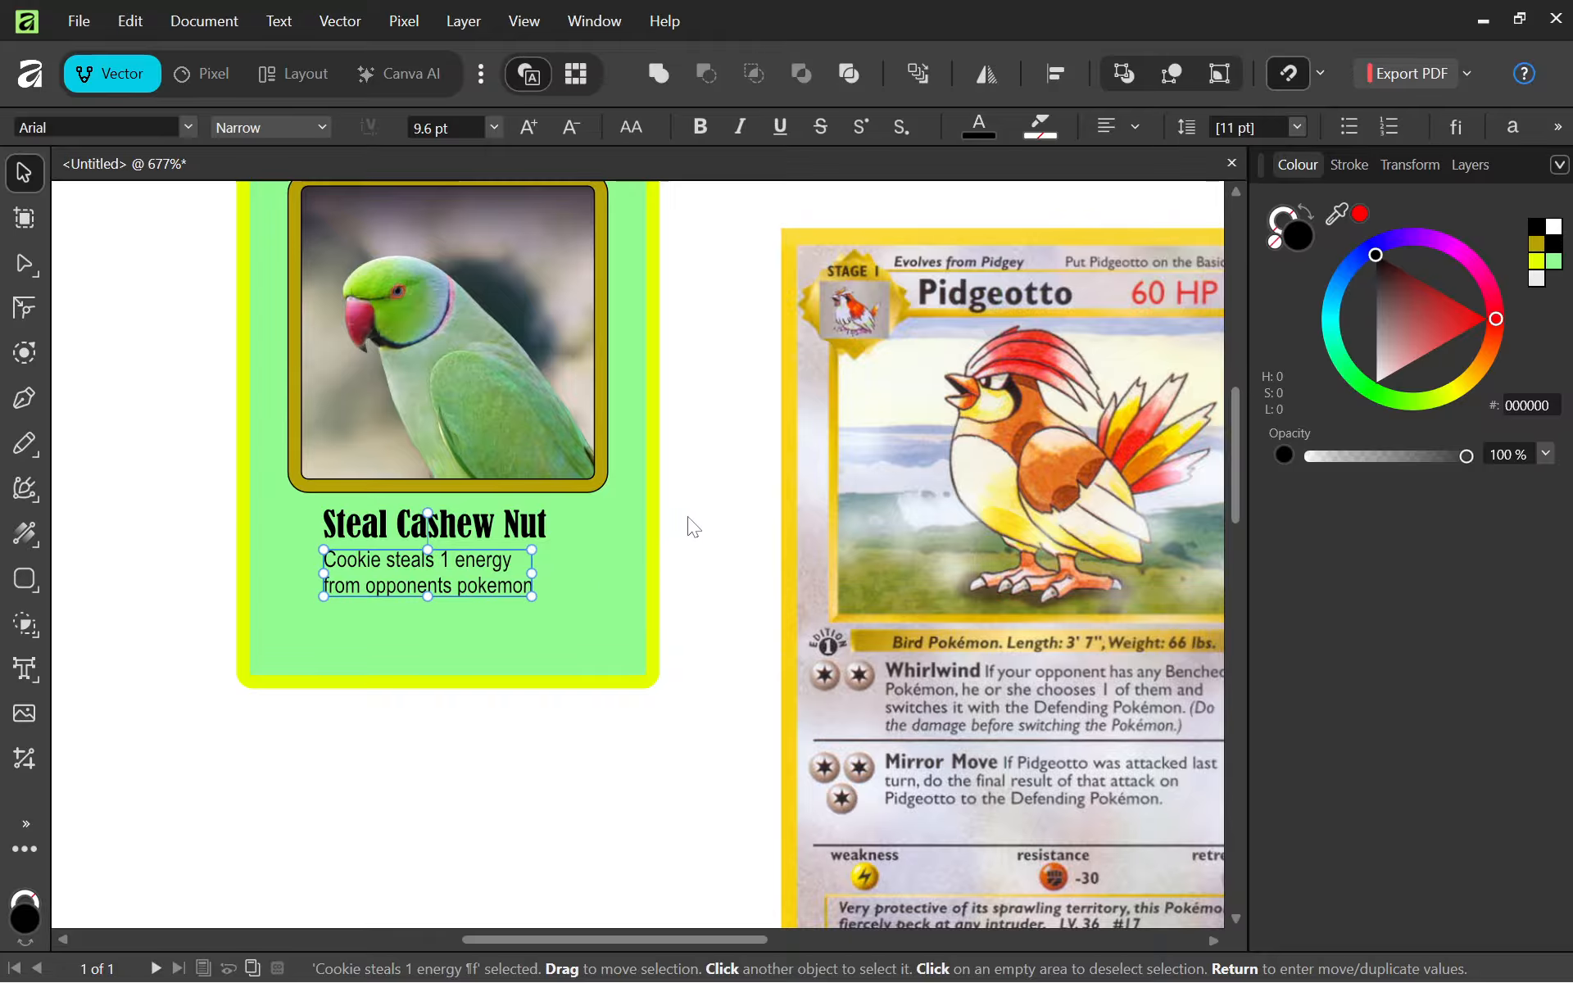
pyautogui.click(693, 527)
# Add the art text "30" in Arial Narrow to the right of the "Steal Cashew Nut" title.
pyautogui.moveTo(711, 938); pyautogui.dragTo(899, 941)
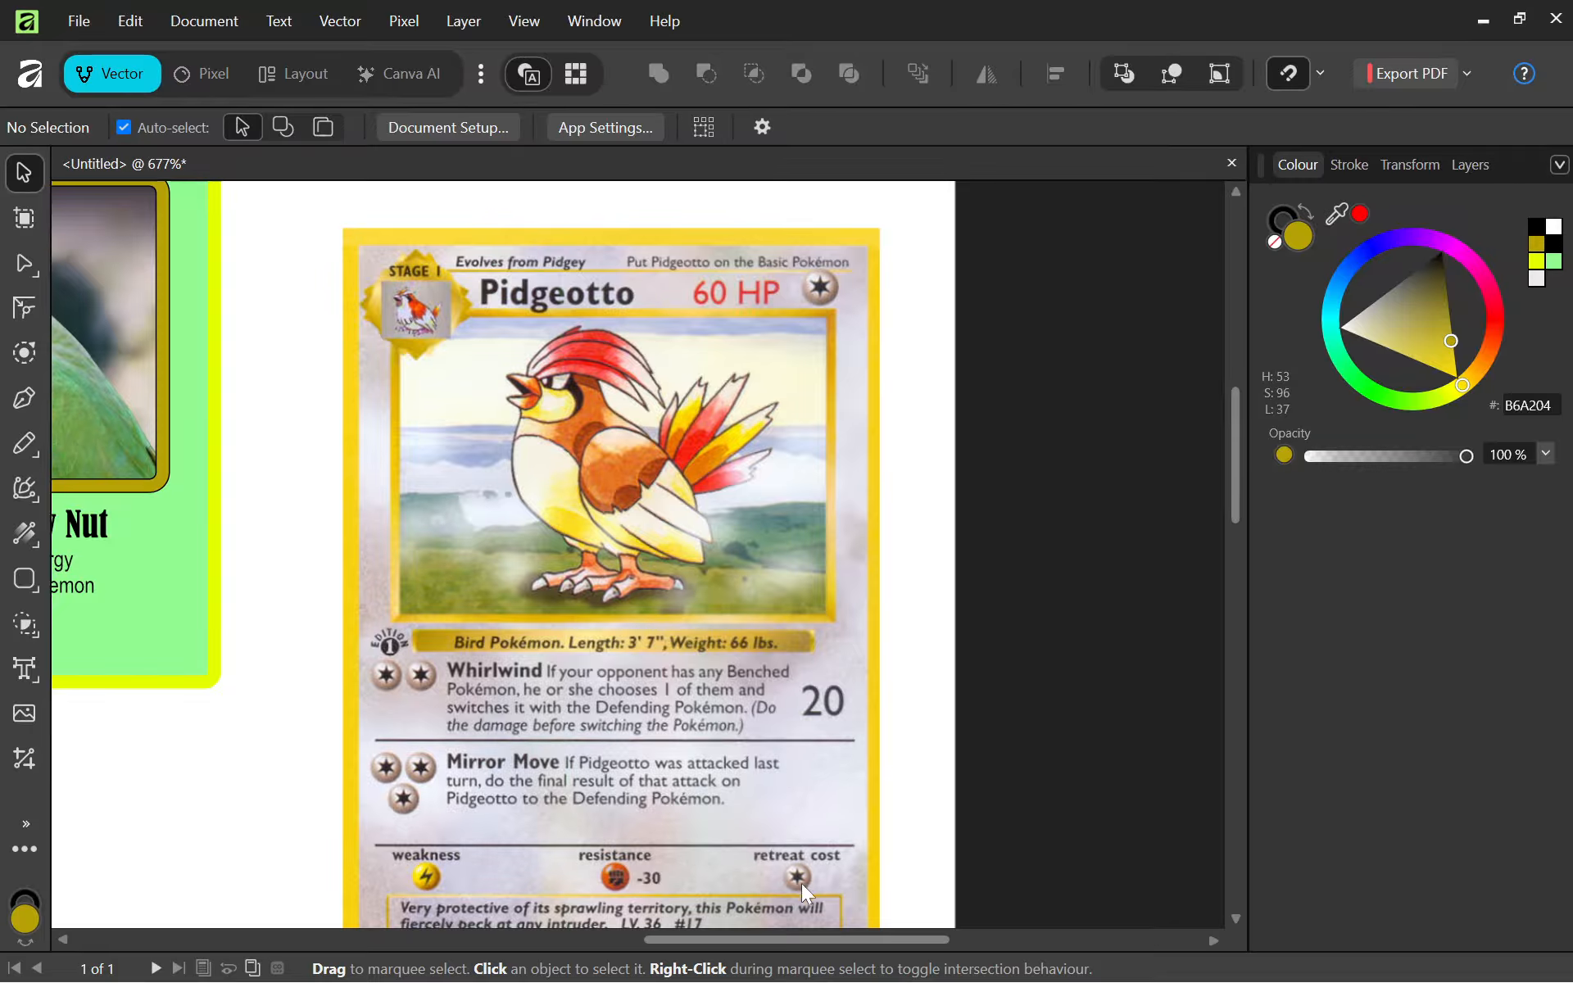
pyautogui.moveTo(799, 937); pyautogui.dragTo(587, 938)
pyautogui.scroll(1, 406, 551)
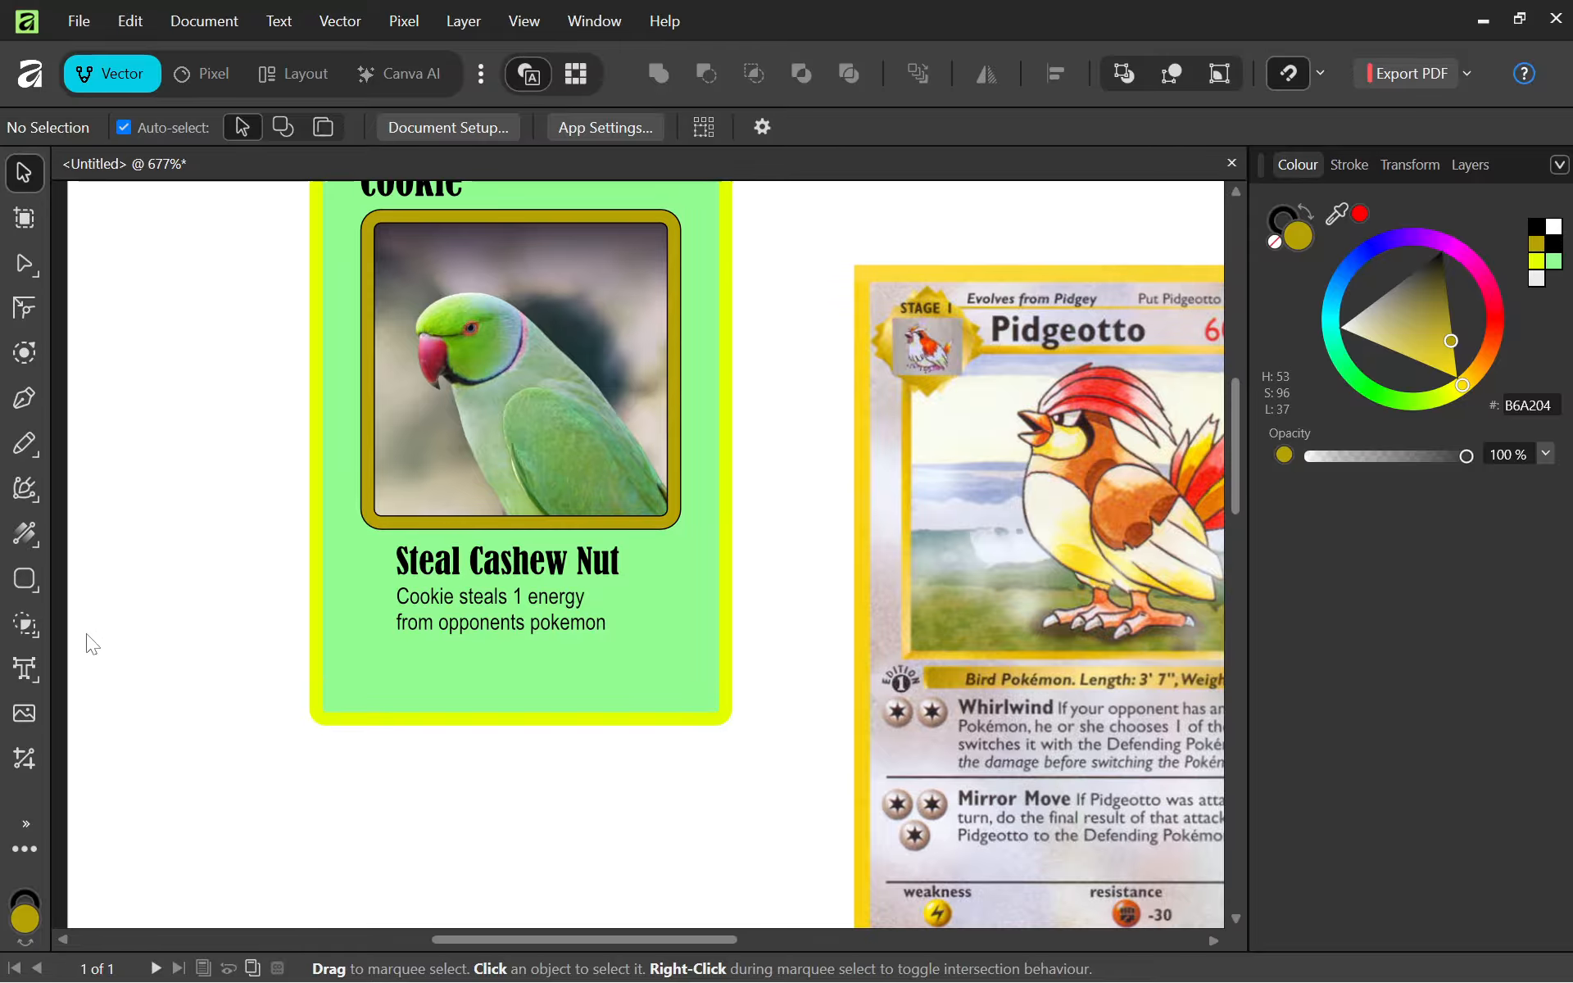
pyautogui.click(25, 665)
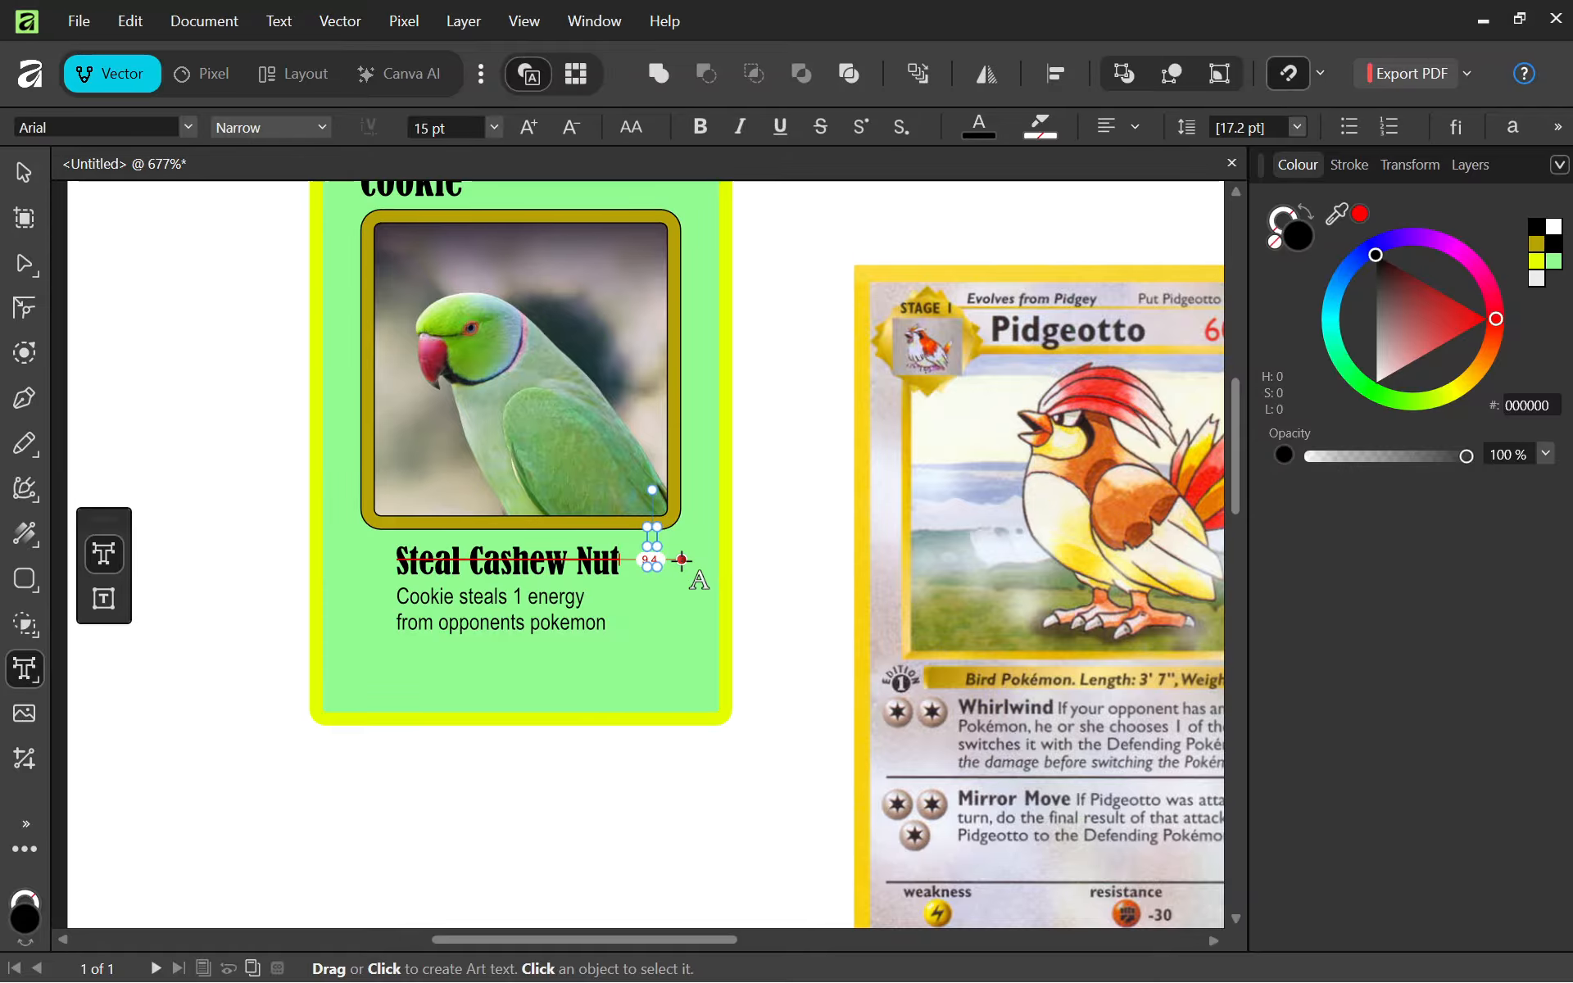
pyautogui.click(682, 560)
pyautogui.write('30')
pyautogui.press('Escape')
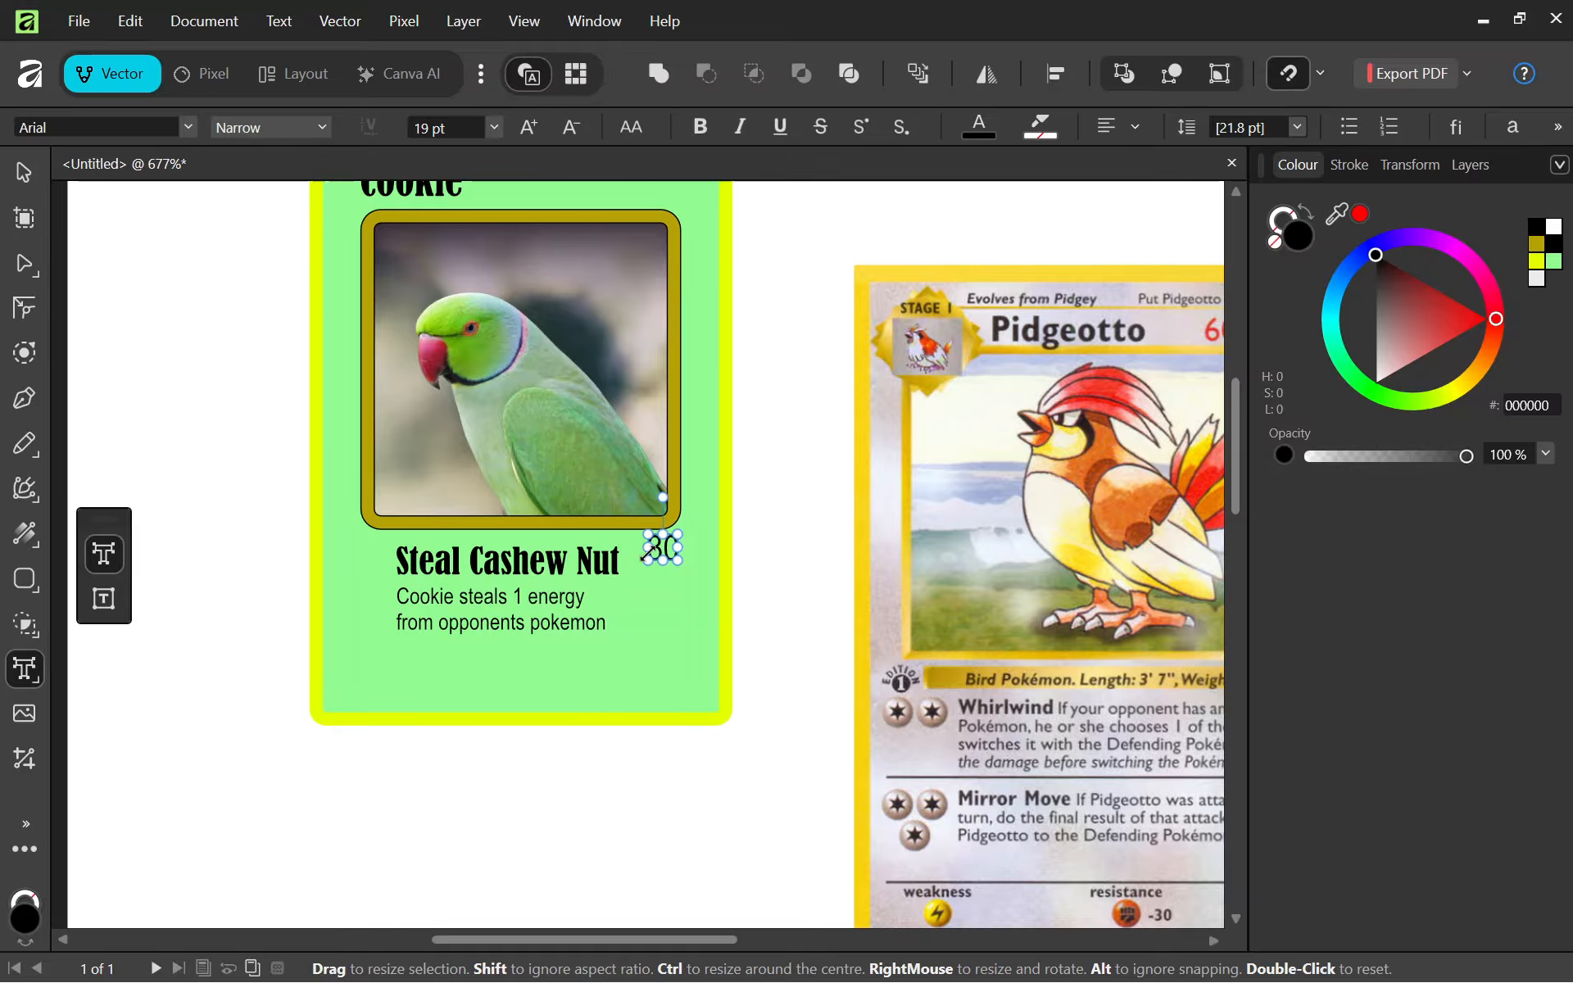
# Enlarge the "30" by two size increments, move it level with the attack title near the photo frame's right edge, and deselect it.
pyautogui.doubleClick(663, 547)
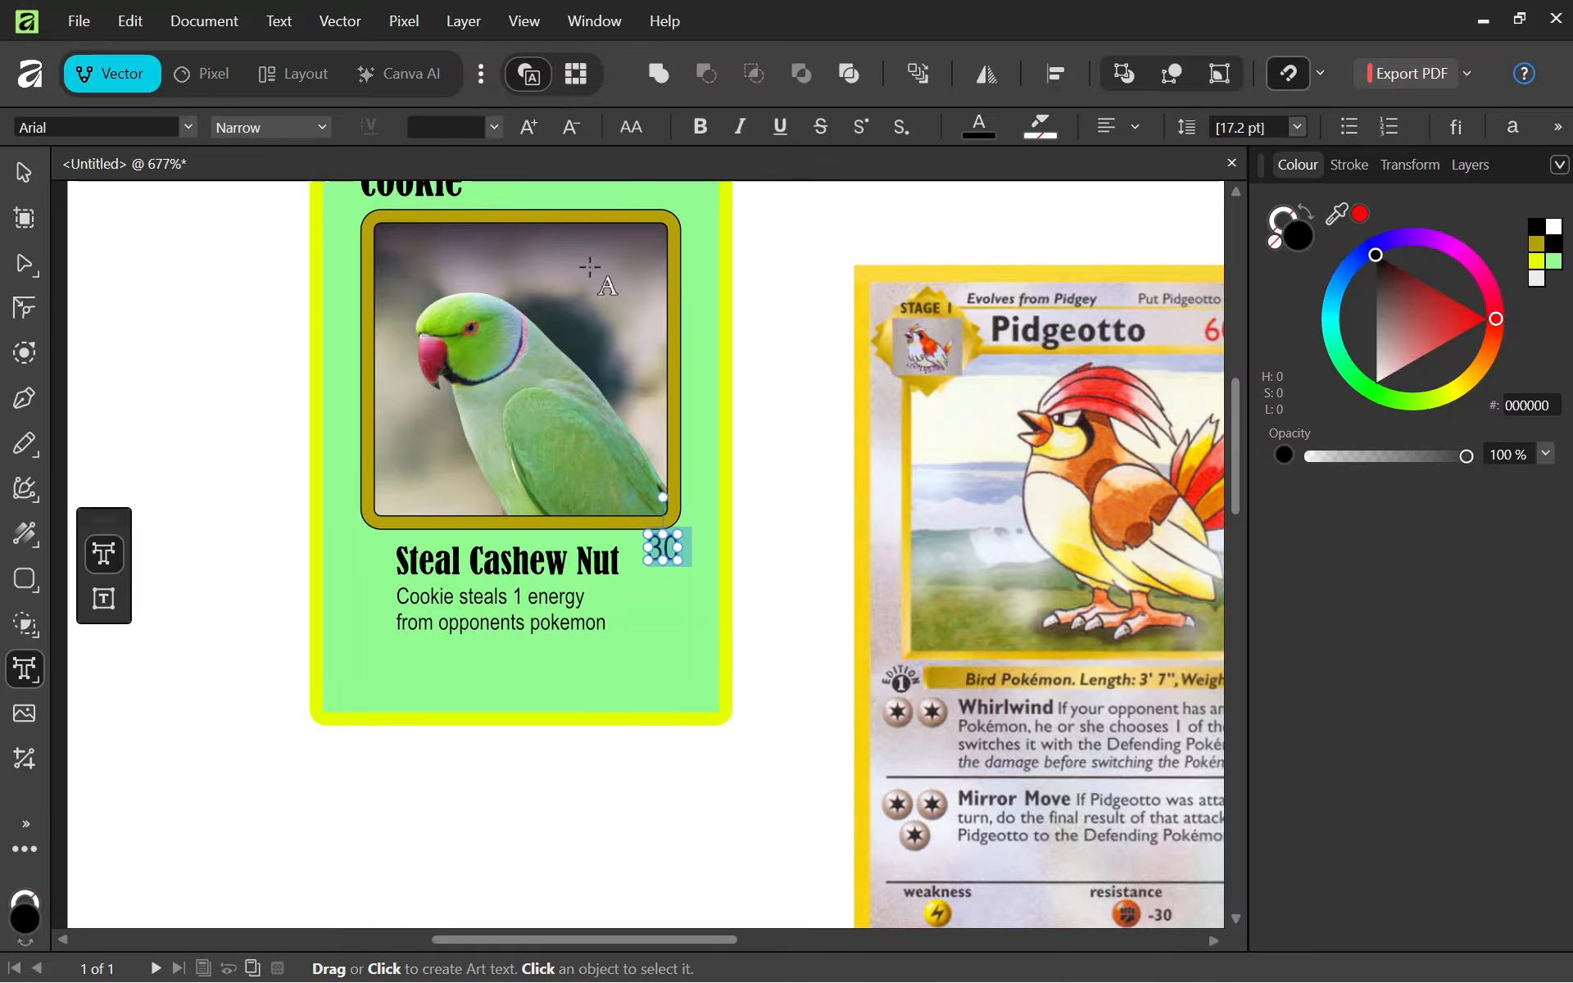
pyautogui.click(529, 127)
pyautogui.click(529, 127)
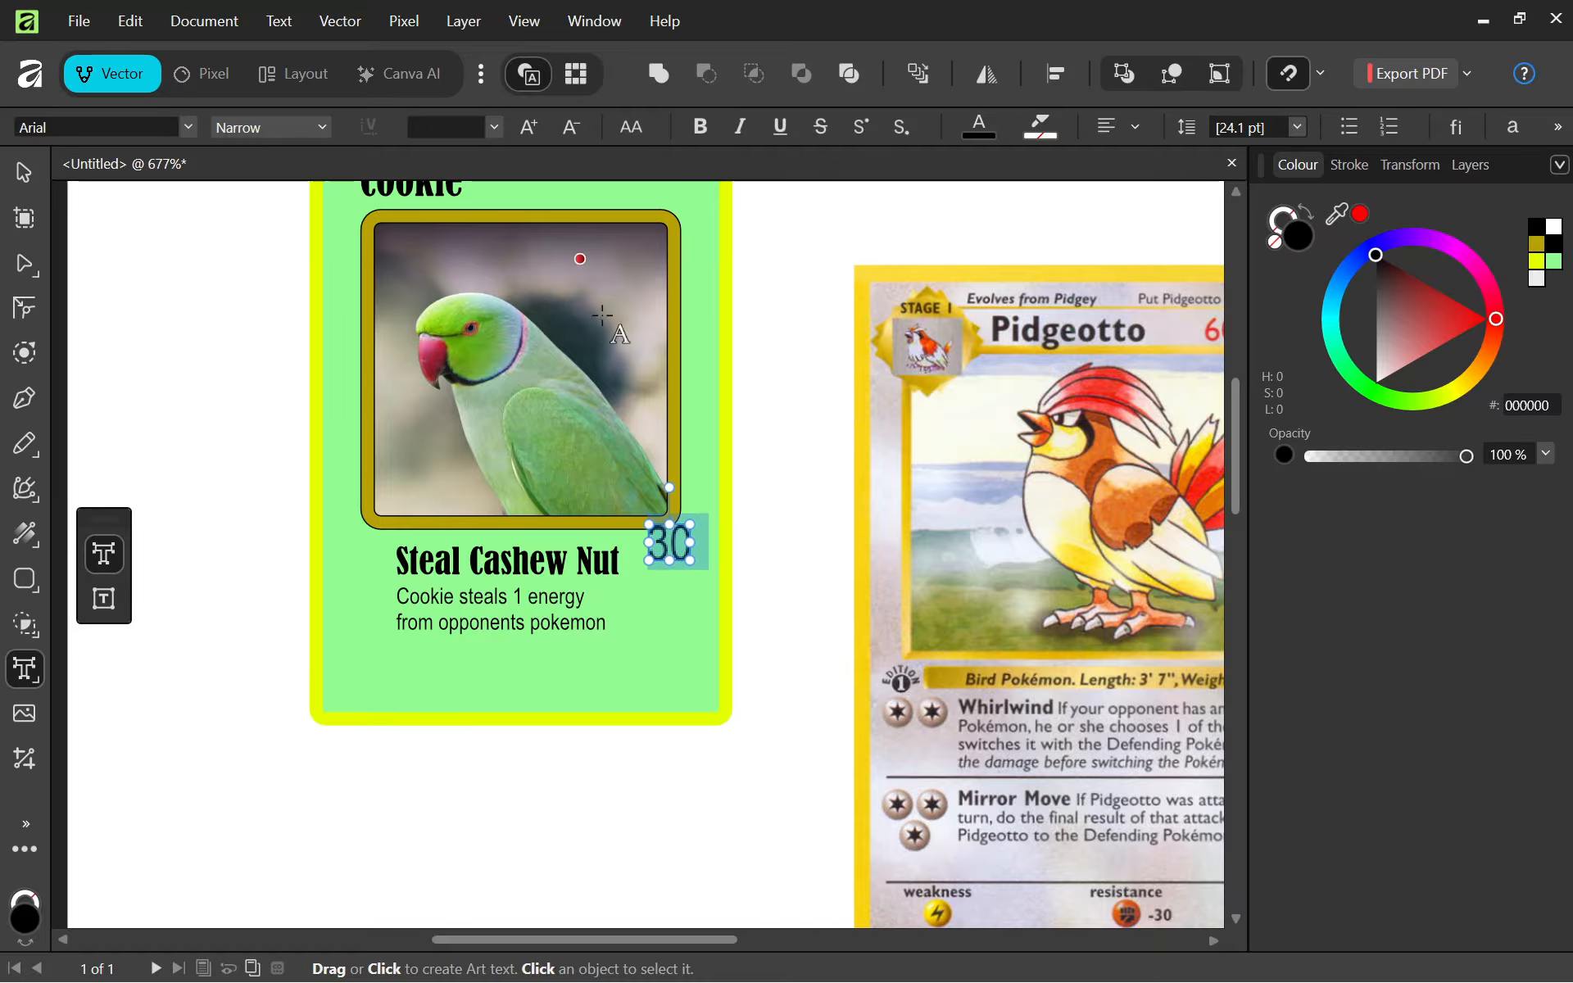
pyautogui.click(18, 174)
pyautogui.moveTo(681, 552); pyautogui.dragTo(671, 574)
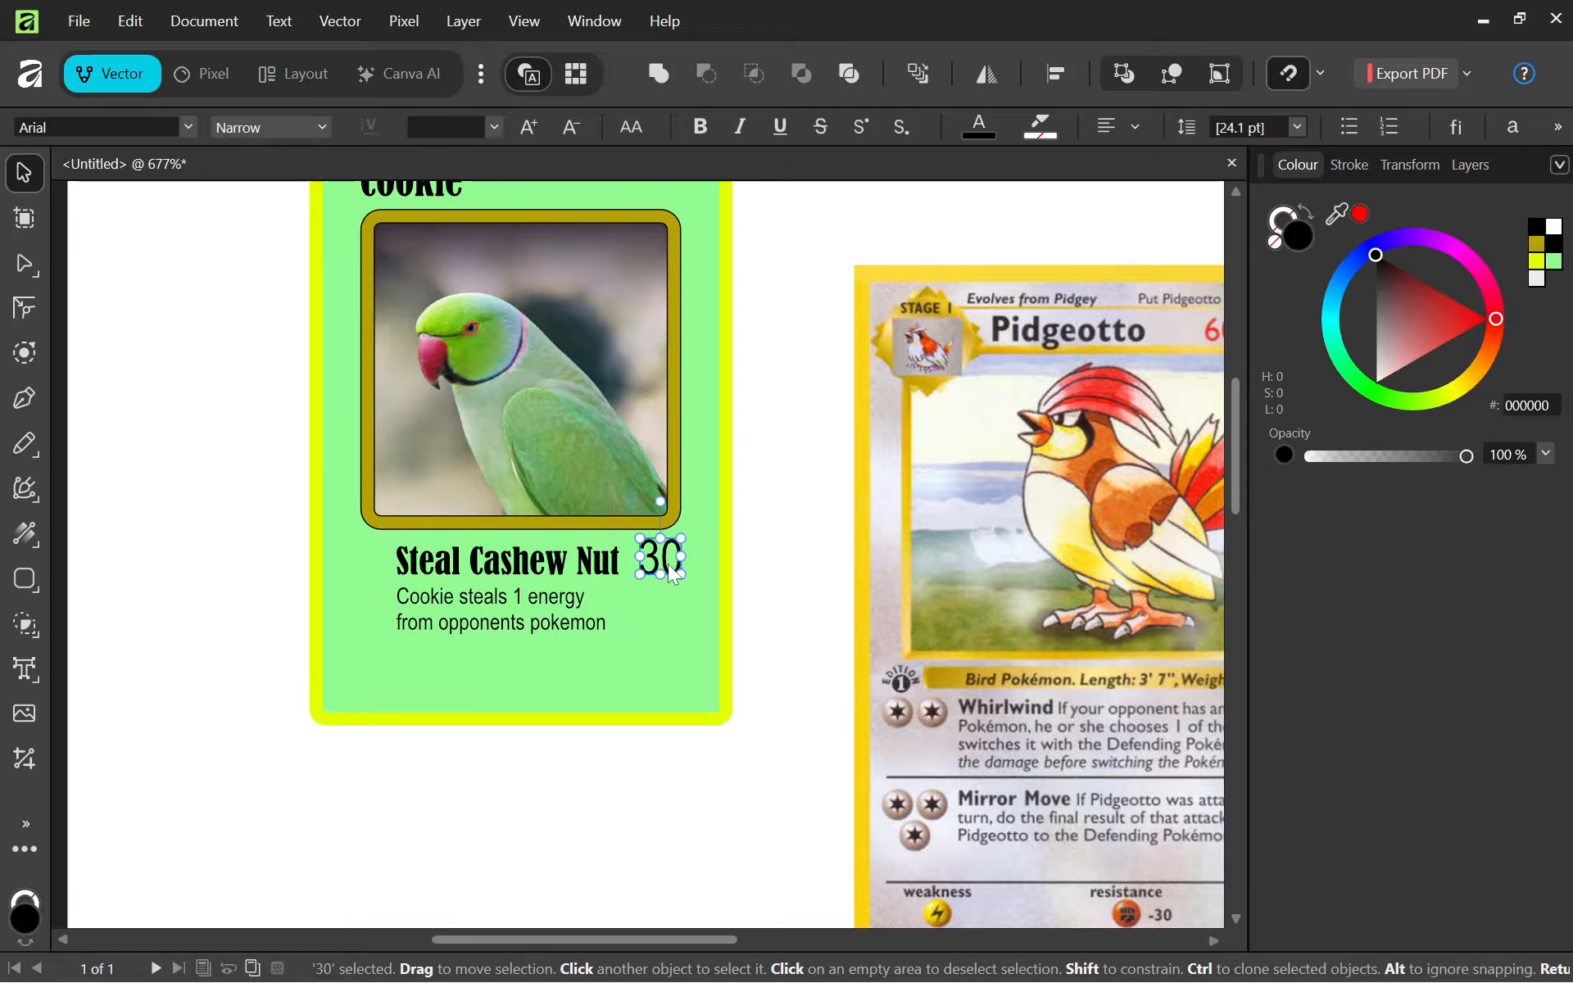
pyautogui.scroll(2, 995, 749)
pyautogui.scroll(-2, 1021, 776)
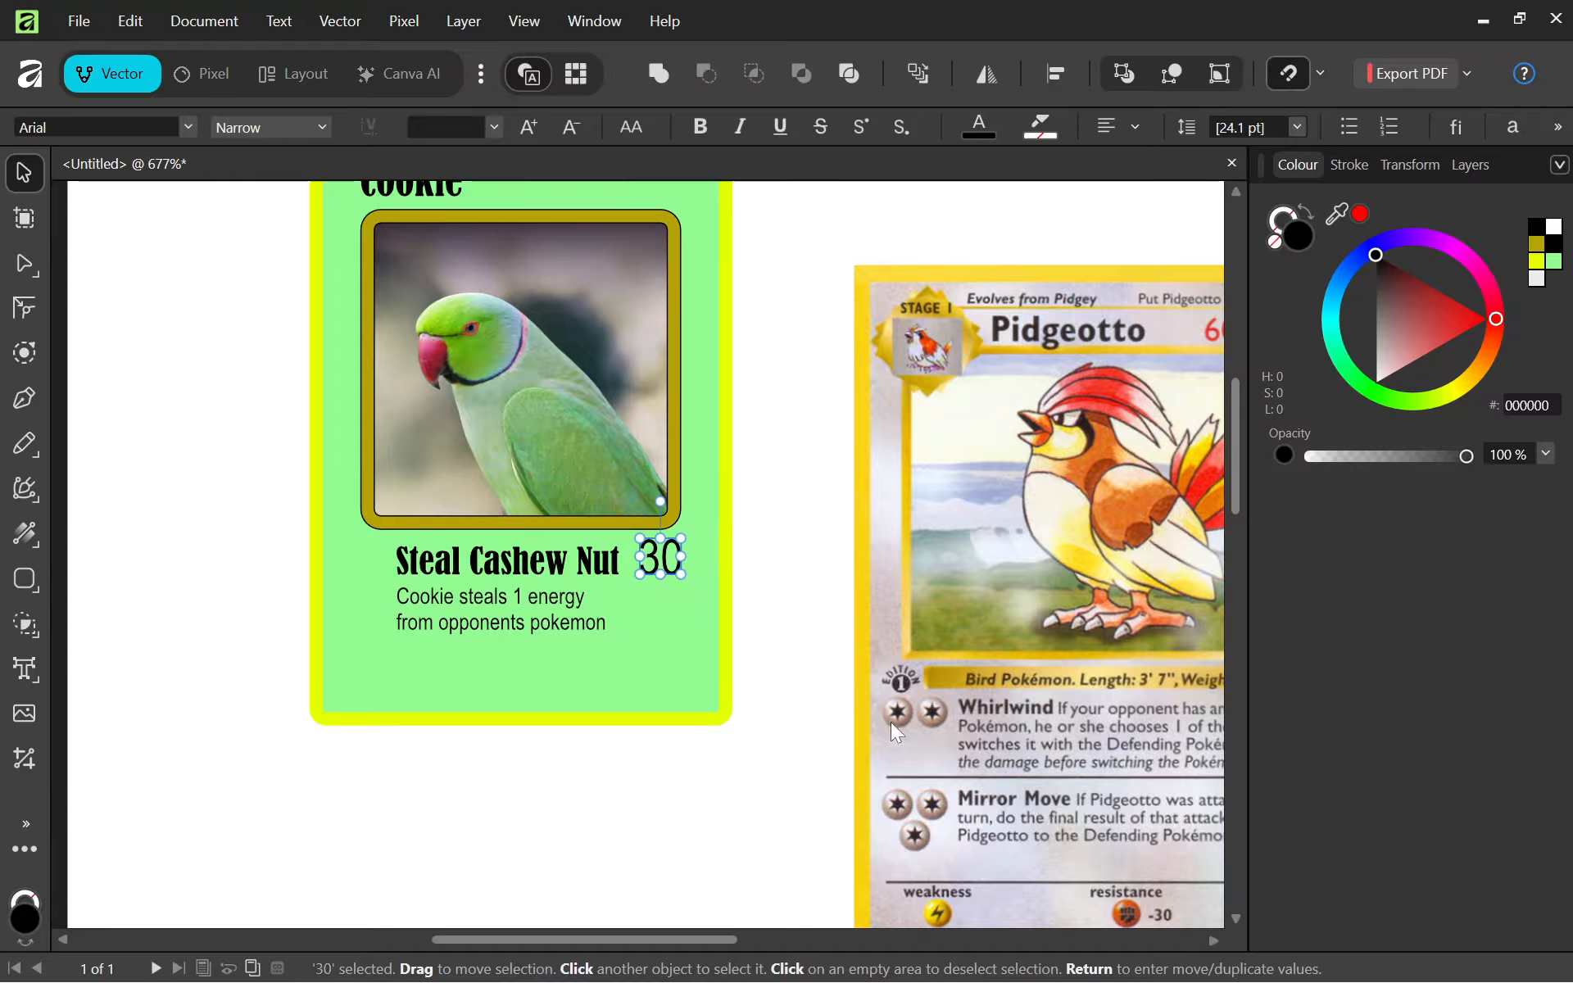
pyautogui.click(637, 835)
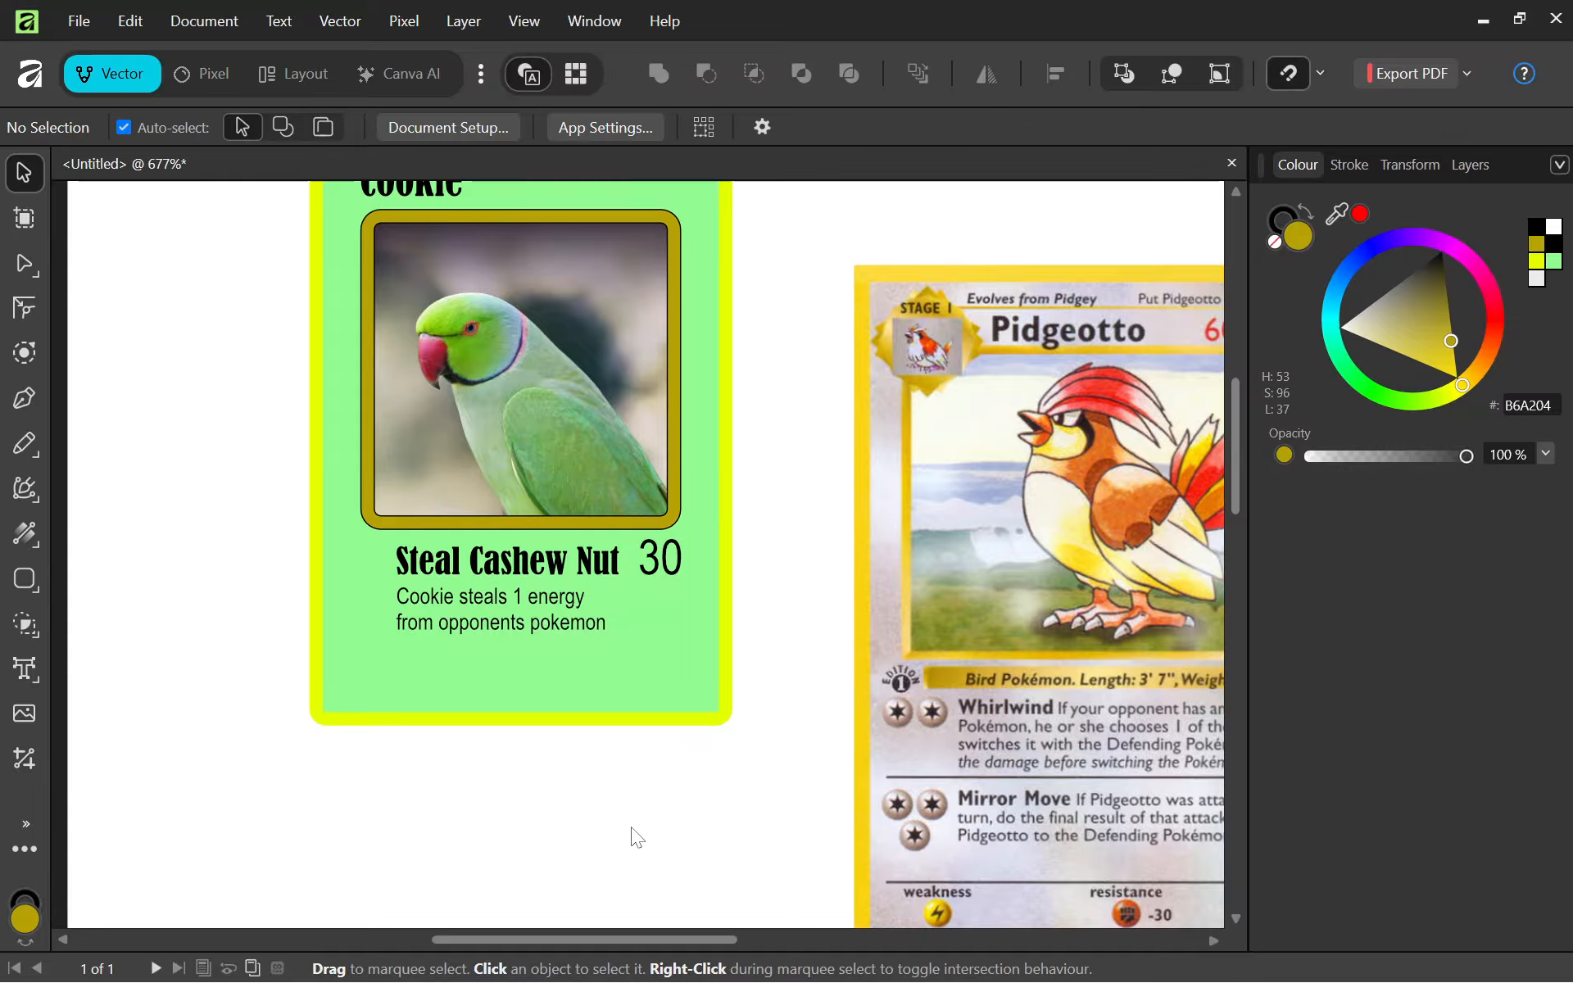
# Draw an ellipse on the blank page below the green card's lower-left corner and set its width and height to 3 mm.
pyautogui.click(26, 580)
pyautogui.click(149, 329)
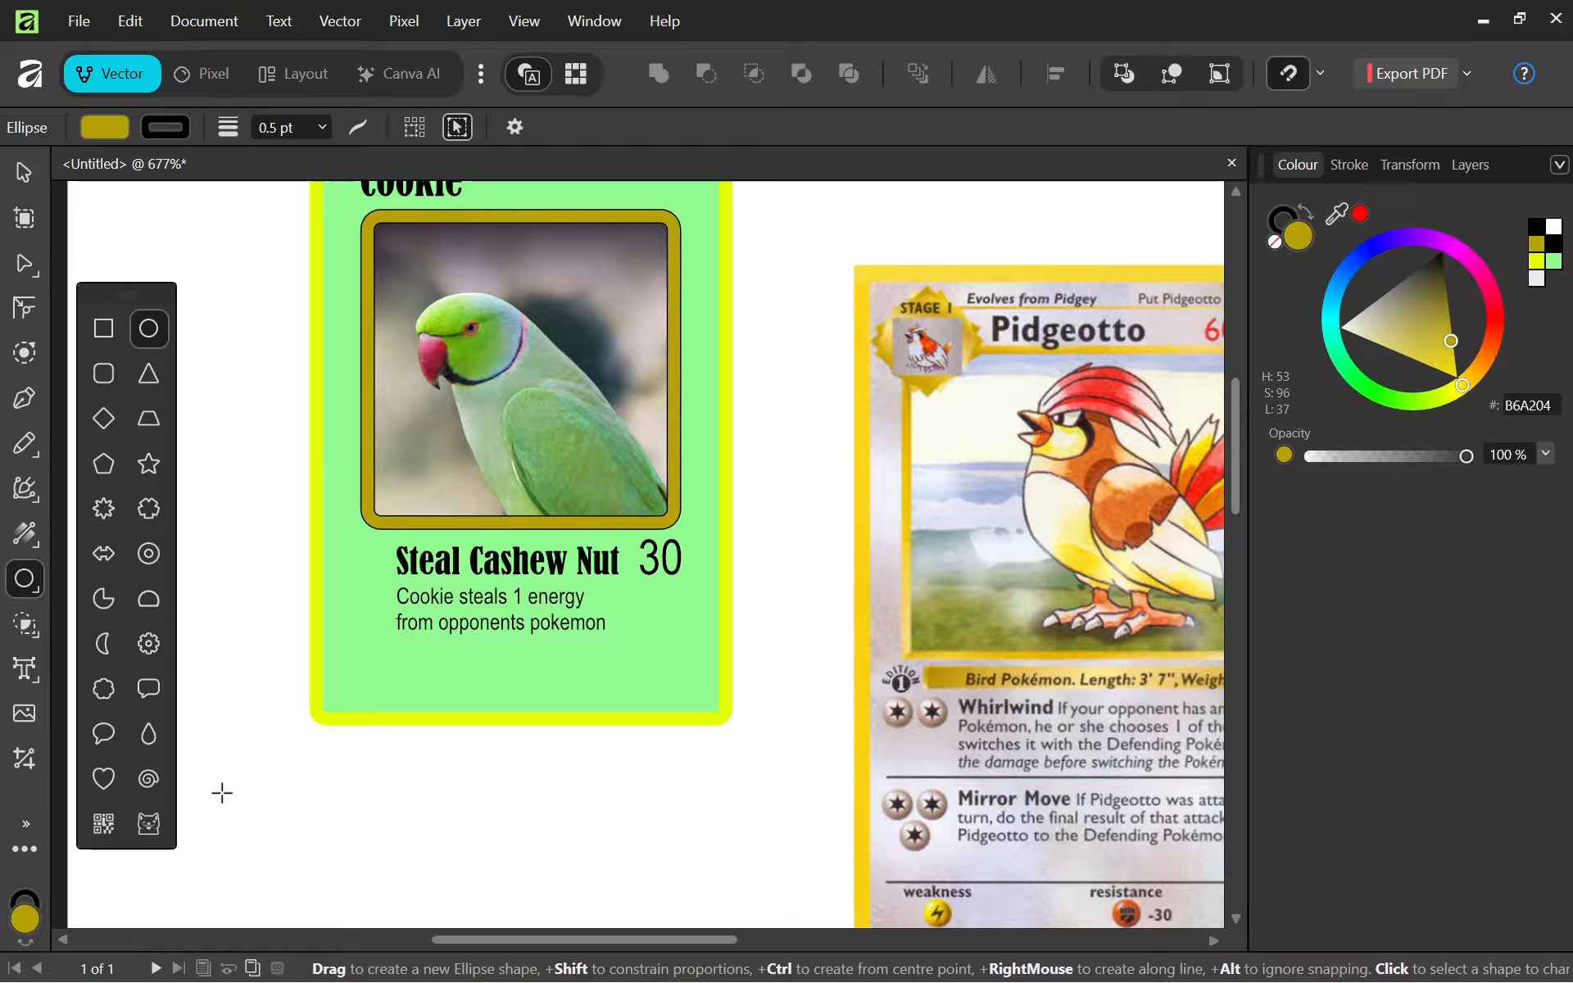
pyautogui.moveTo(233, 775); pyautogui.dragTo(310, 853)
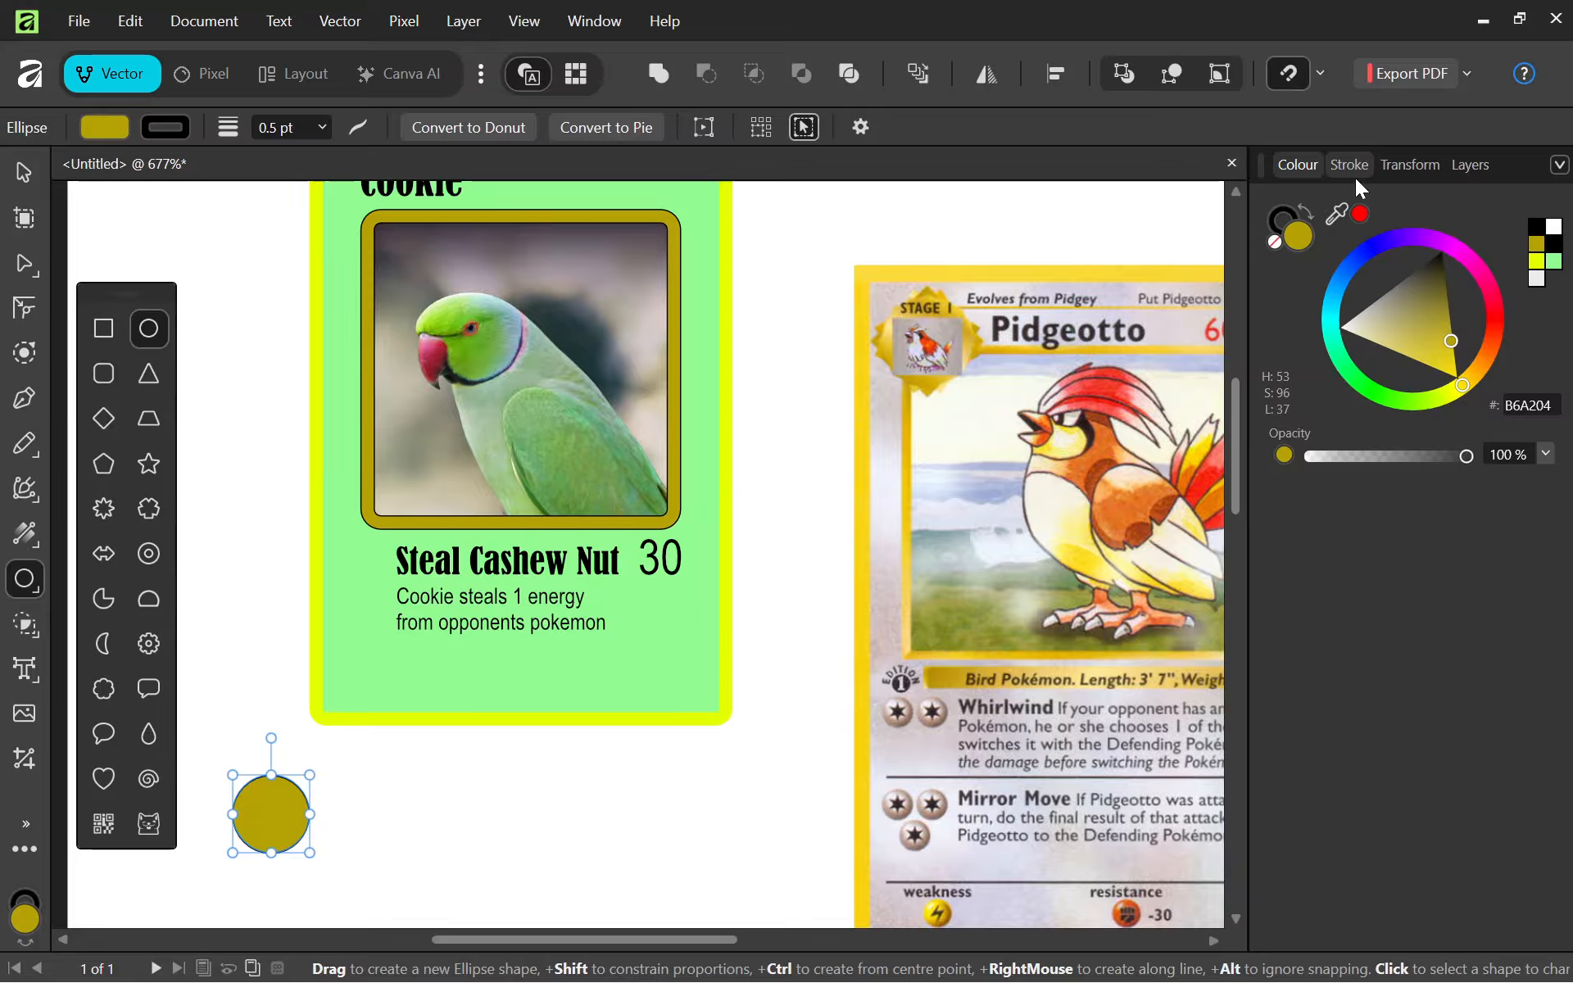
pyautogui.click(1411, 164)
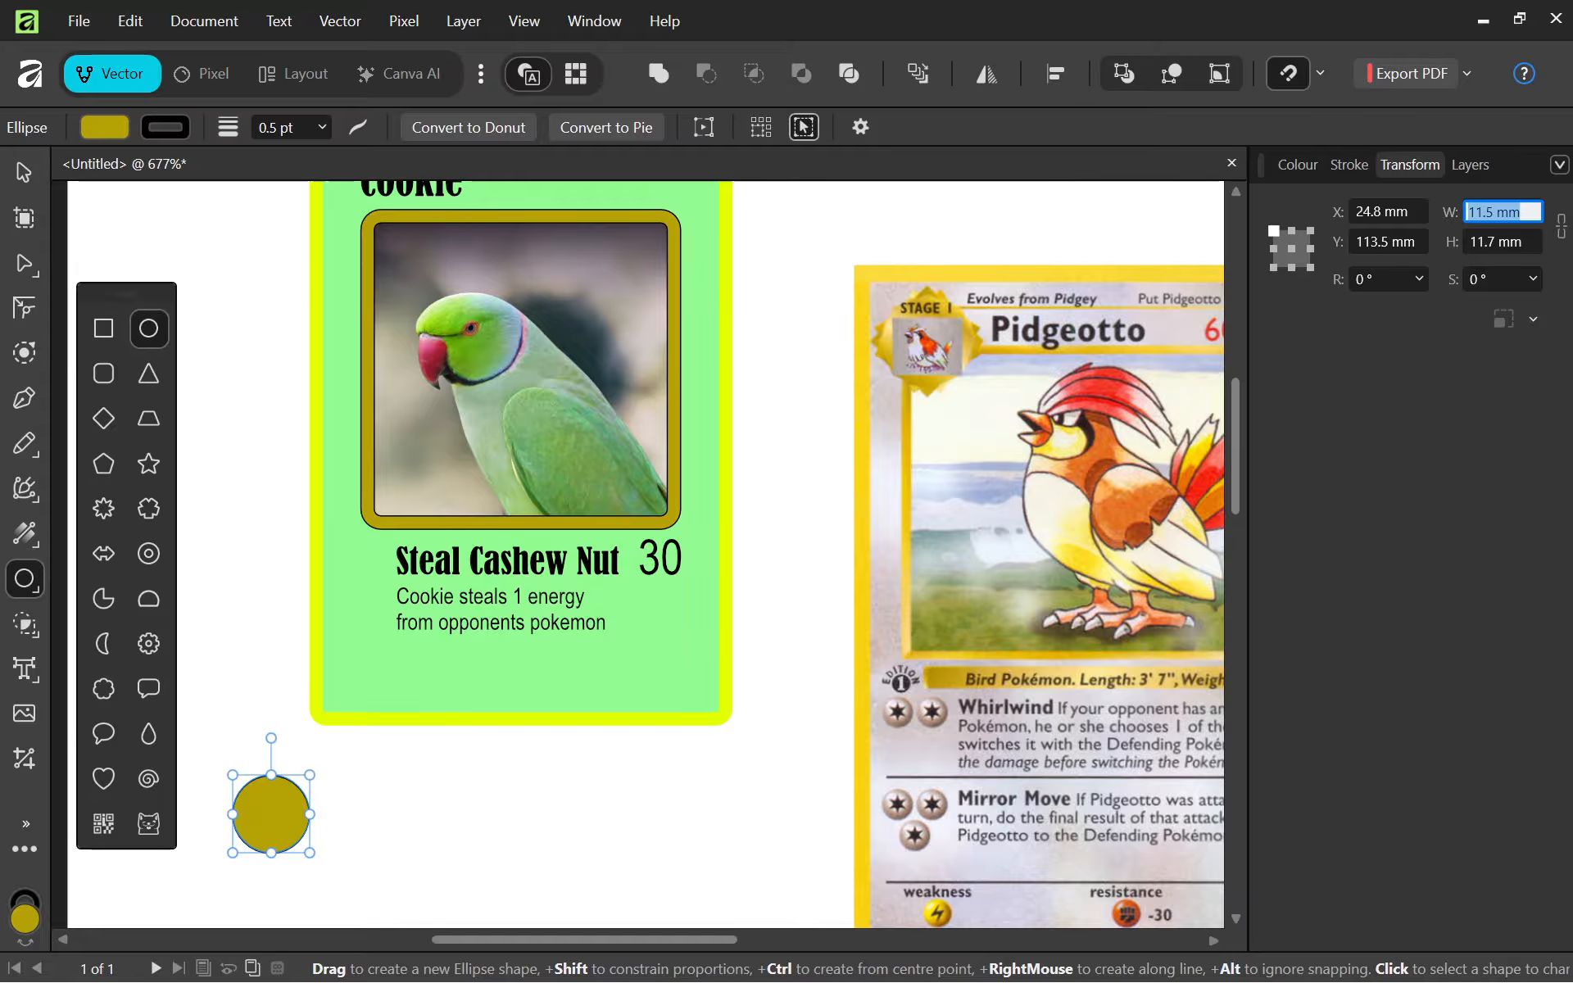
pyautogui.write('3')
pyautogui.press('Tab')
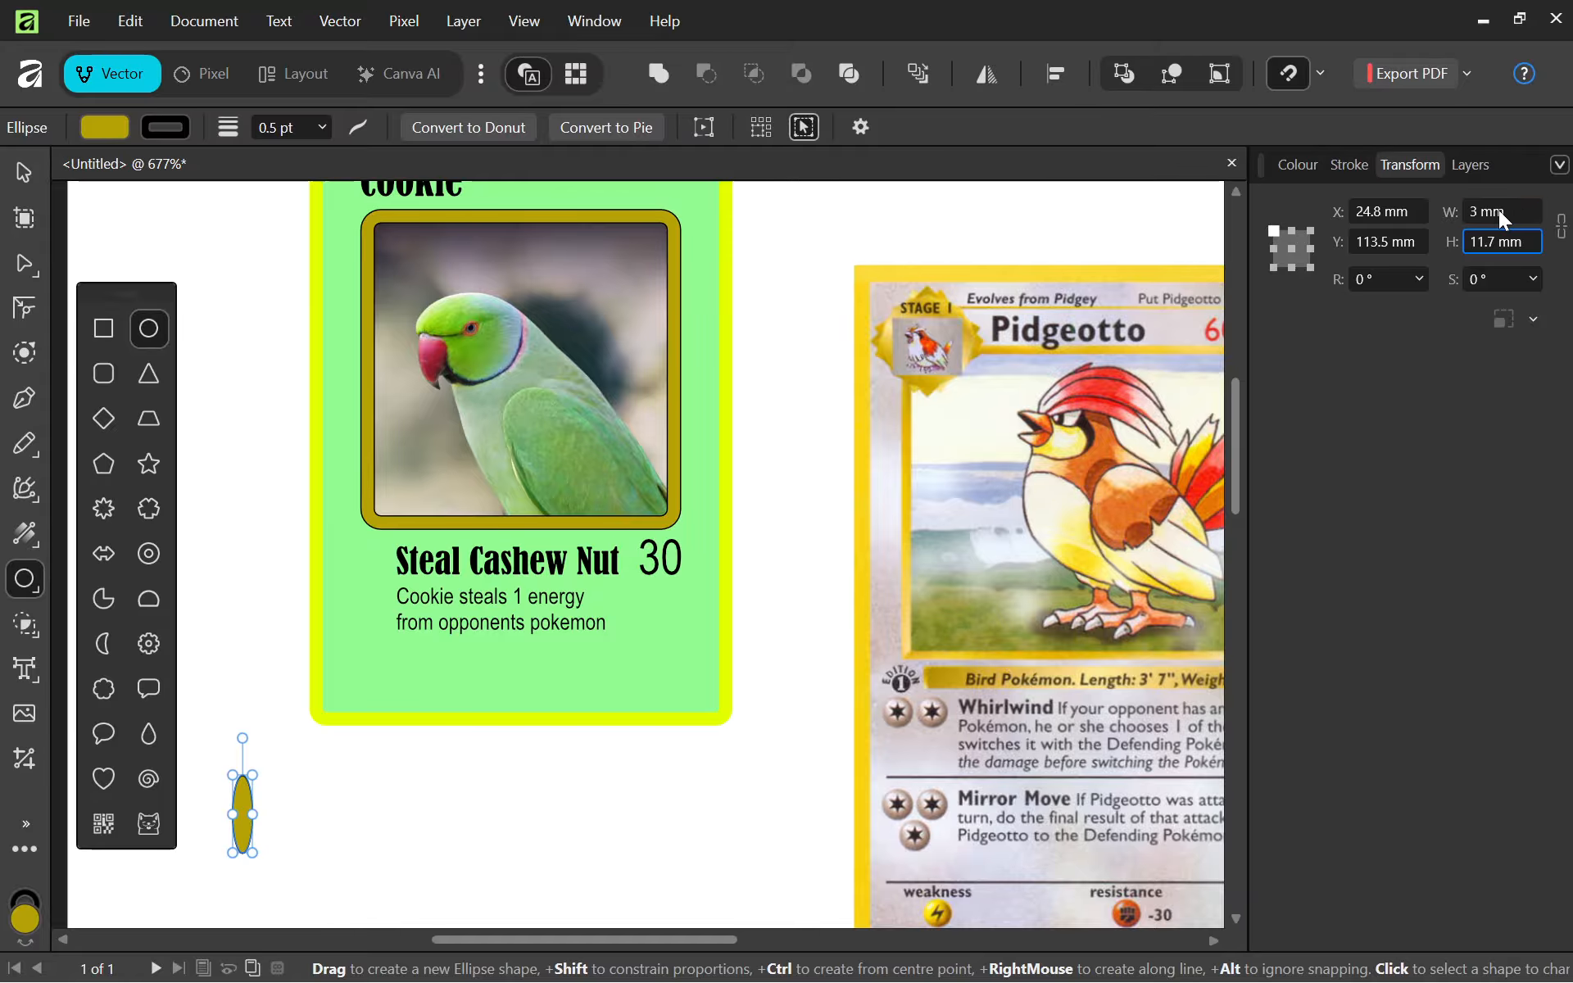
pyautogui.write('3')
pyautogui.press('Return')
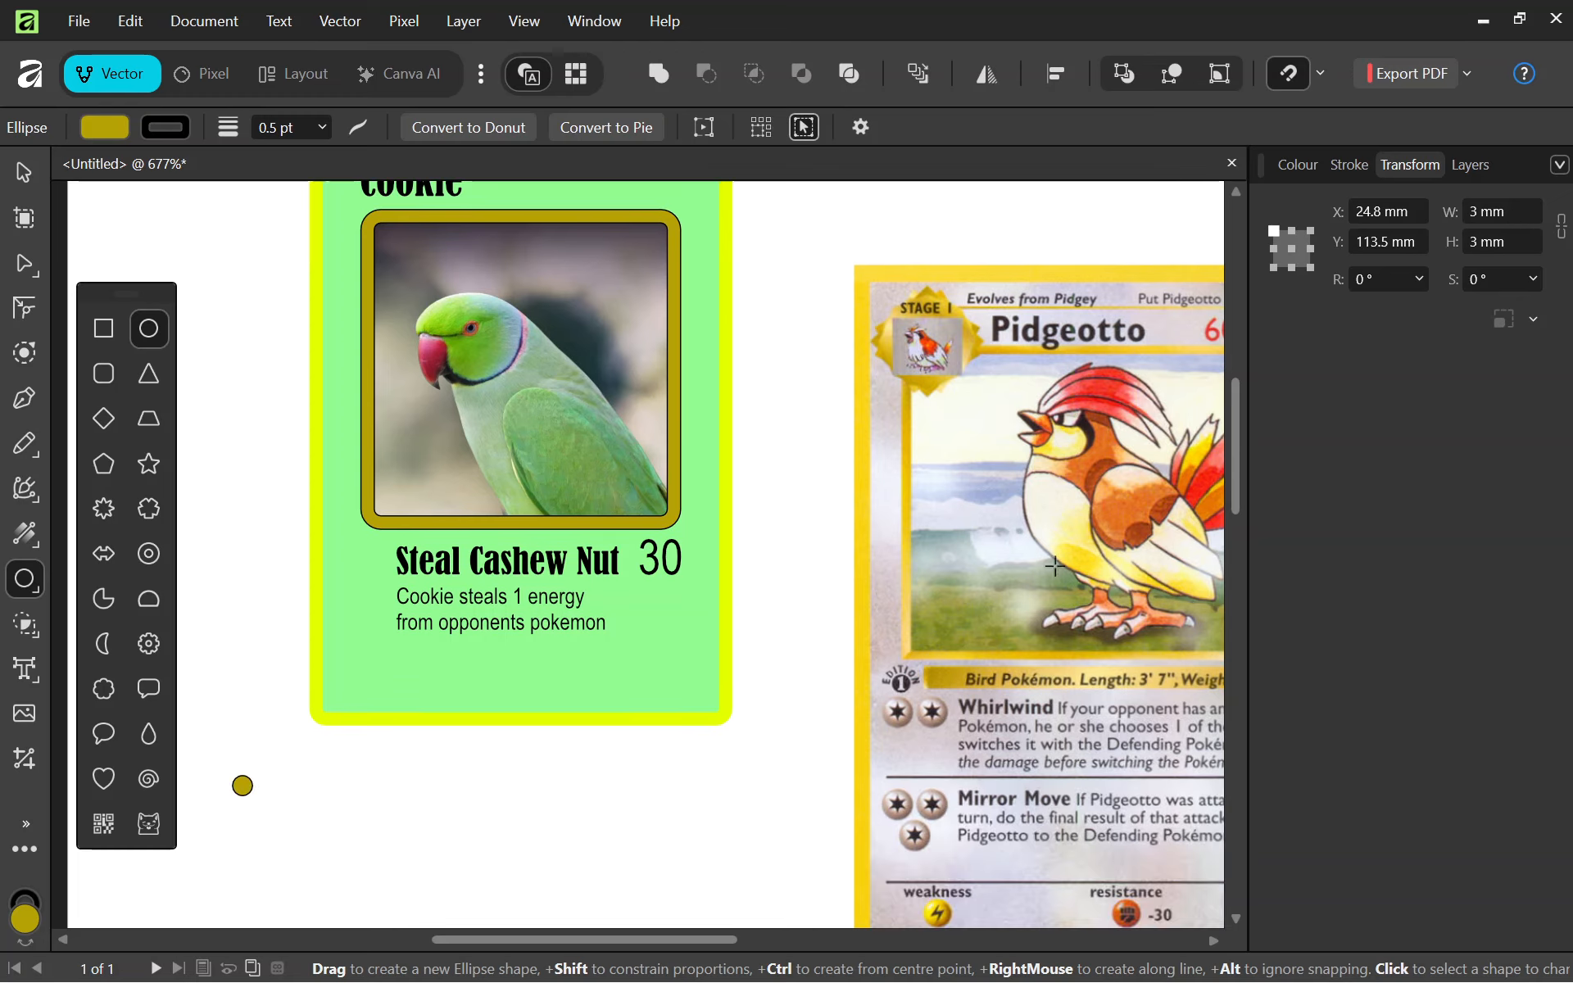
# Change the small circle's fill colour to green 11B604.
pyautogui.click(1298, 164)
pyautogui.click(1373, 397)
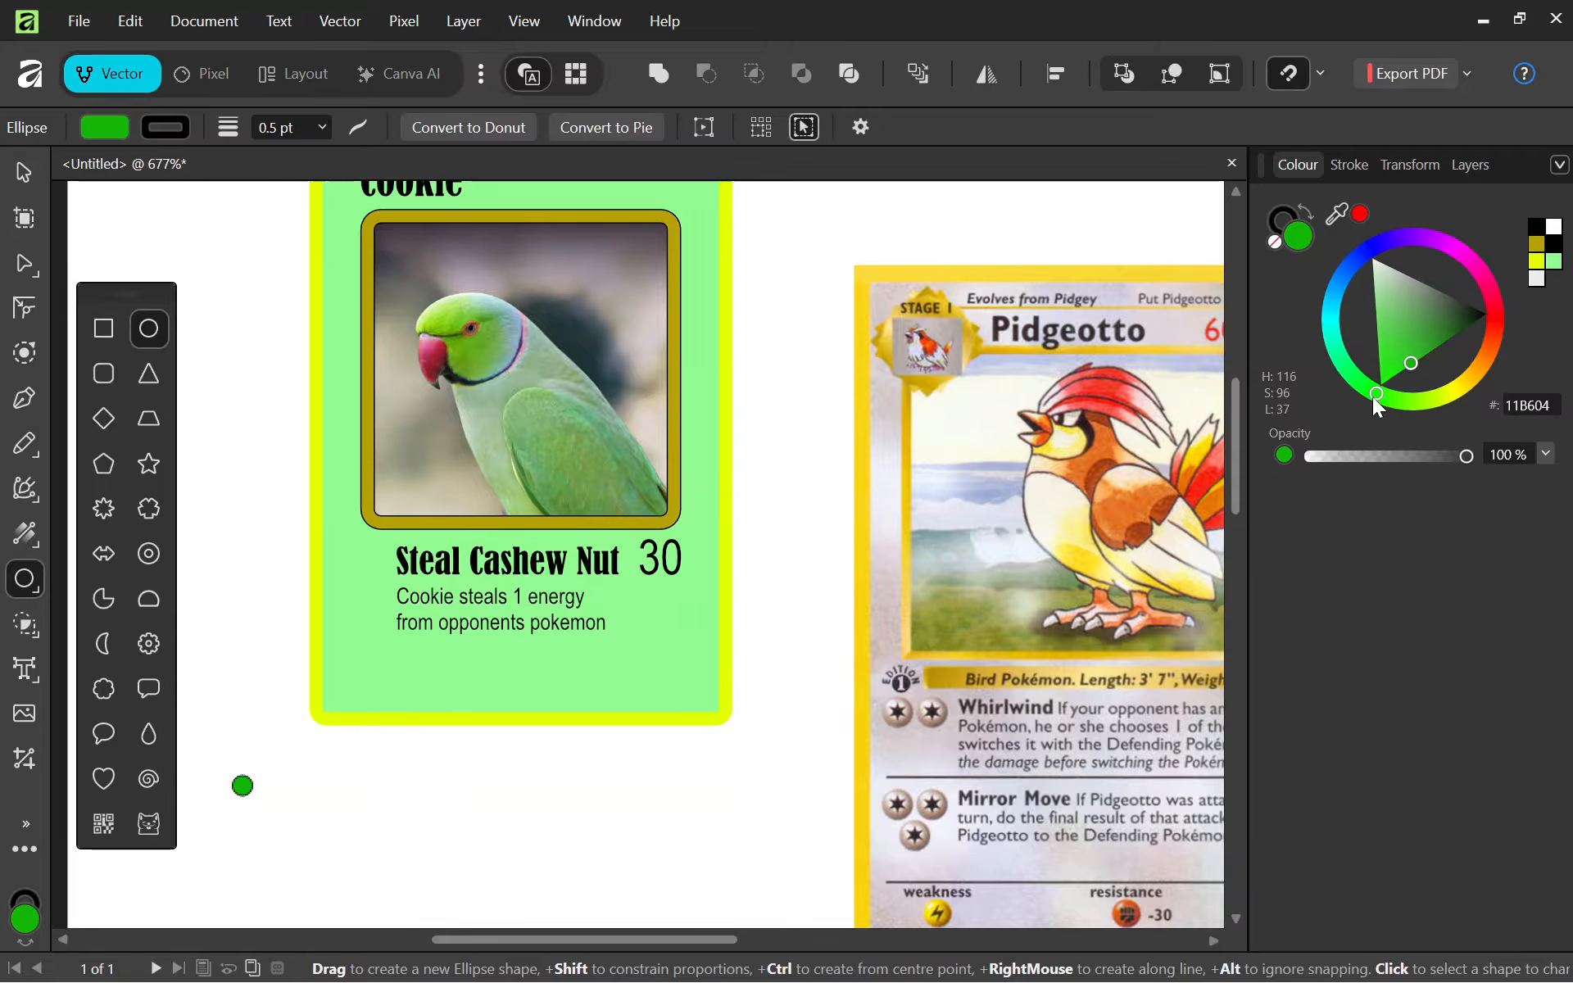